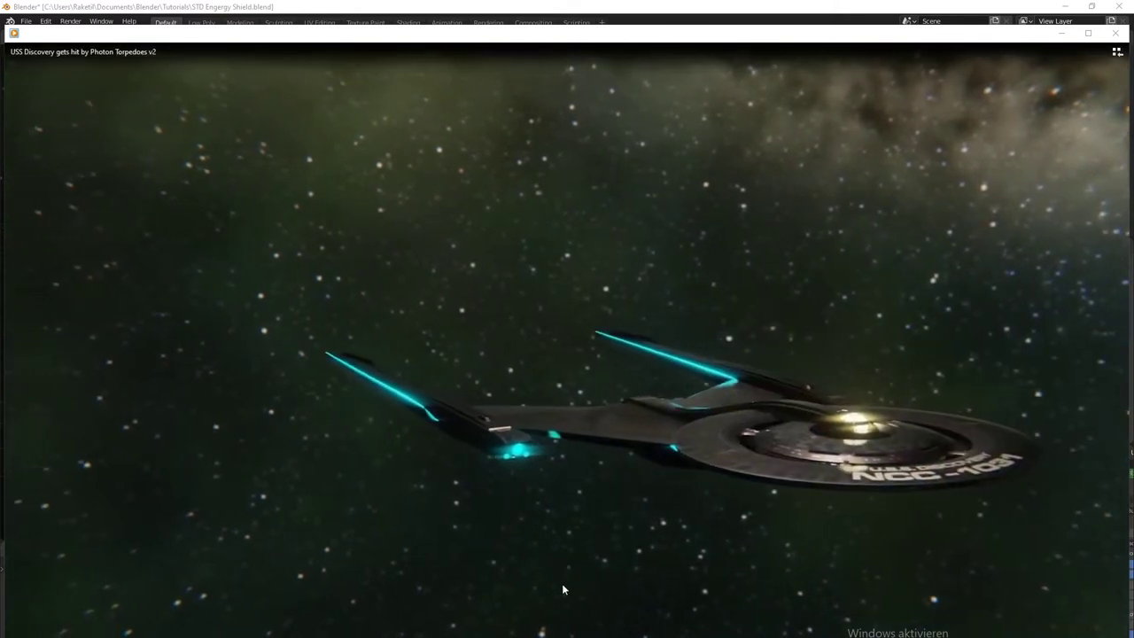
Step: Close the preview video, select the ship's shield mesh and play the finished shield animation in the viewport
left_click(1117, 34)
middle_click_drag(778, 363, 569, 374)
left_click(551, 332)
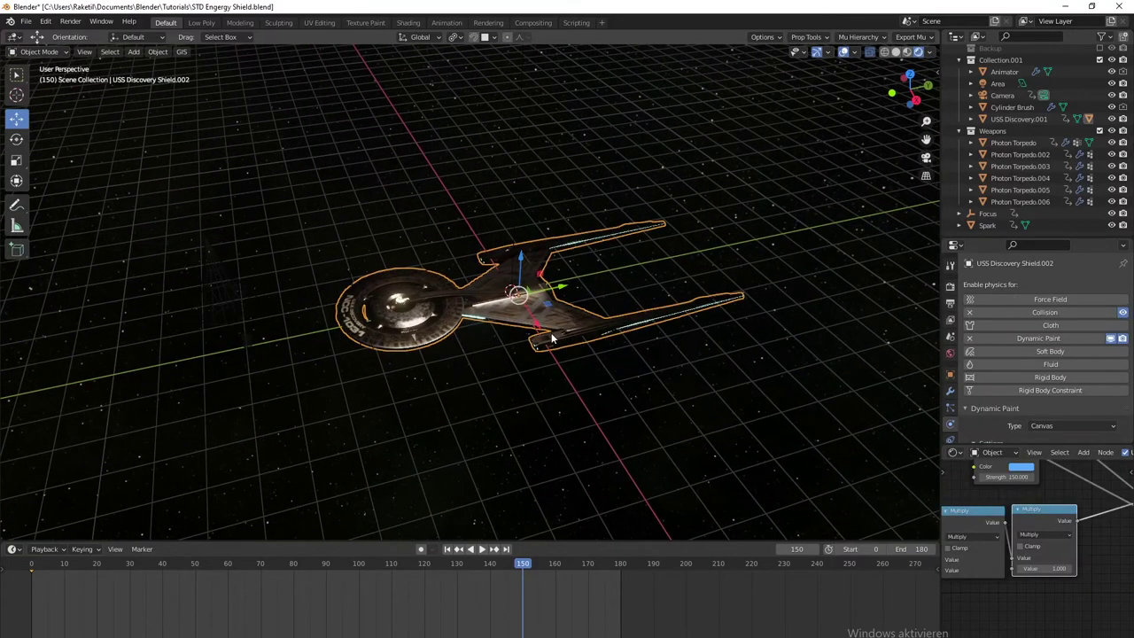
middle_click_drag(551, 332, 693, 308)
key("space")
key("space")
key("space")
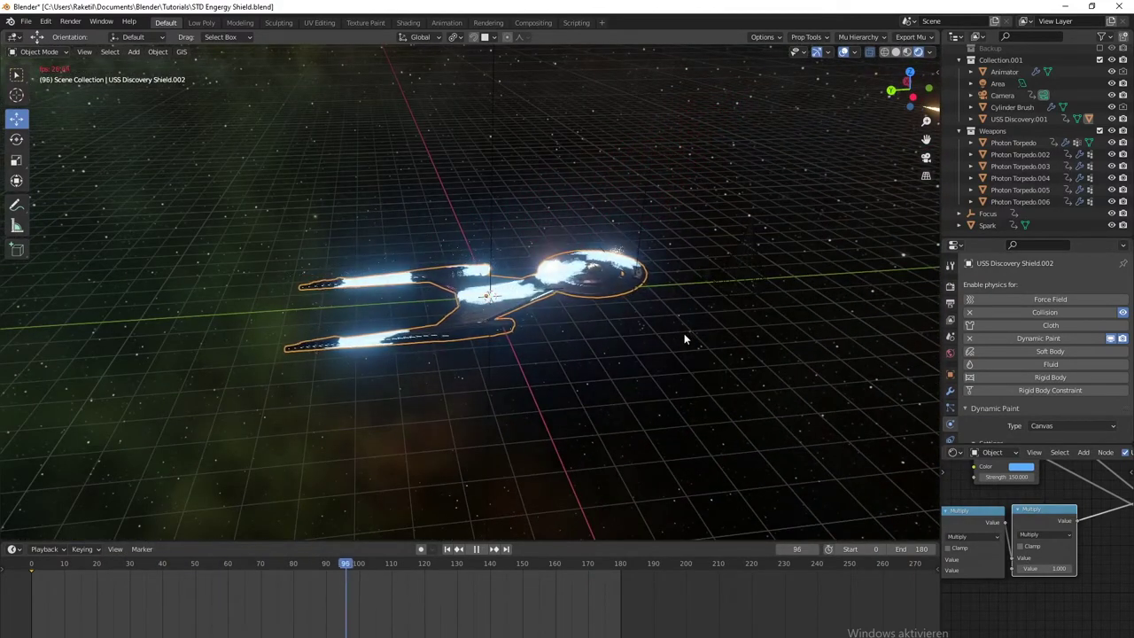
Step: Examine the torpedo impacts and shield glow close up along the ship's hull while the animation plays
middle_click_drag(685, 334, 552, 335)
scroll(469, 346, "up", 2)
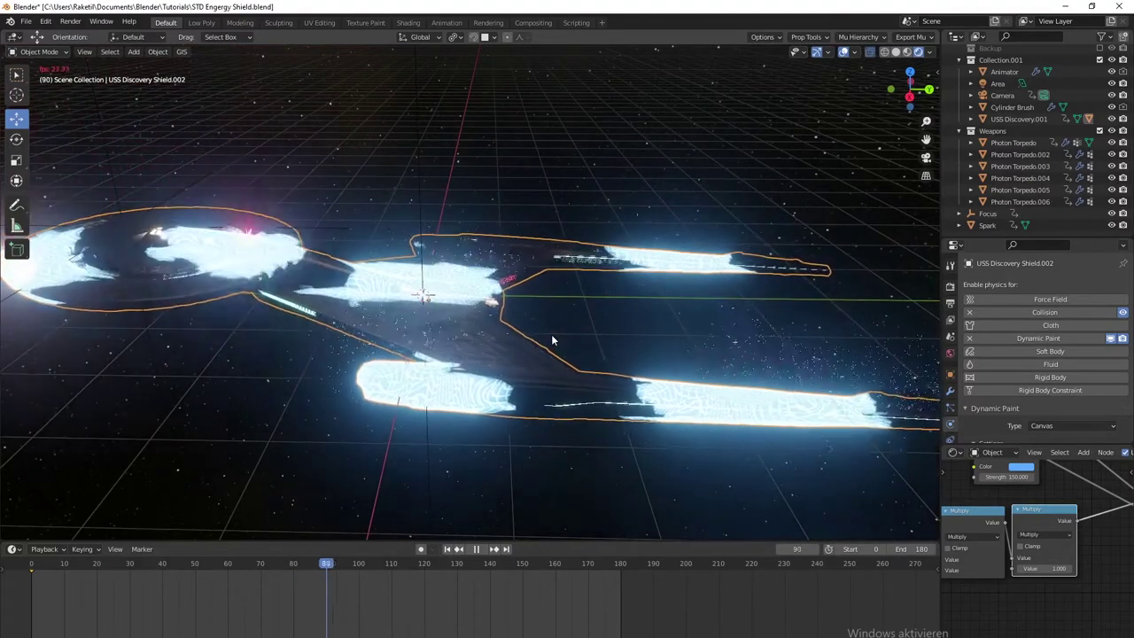
scroll(506, 350, "up", 4)
middle_click_drag(503, 352, 382, 342)
scroll(387, 304, "up", 8)
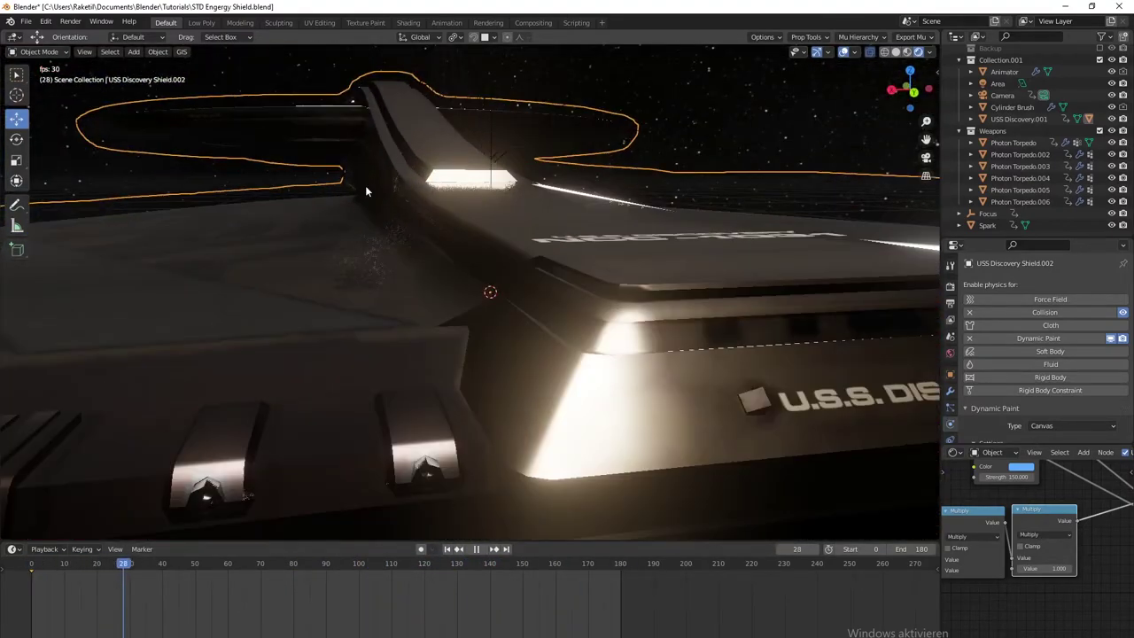
middle_click_drag(366, 186, 421, 367)
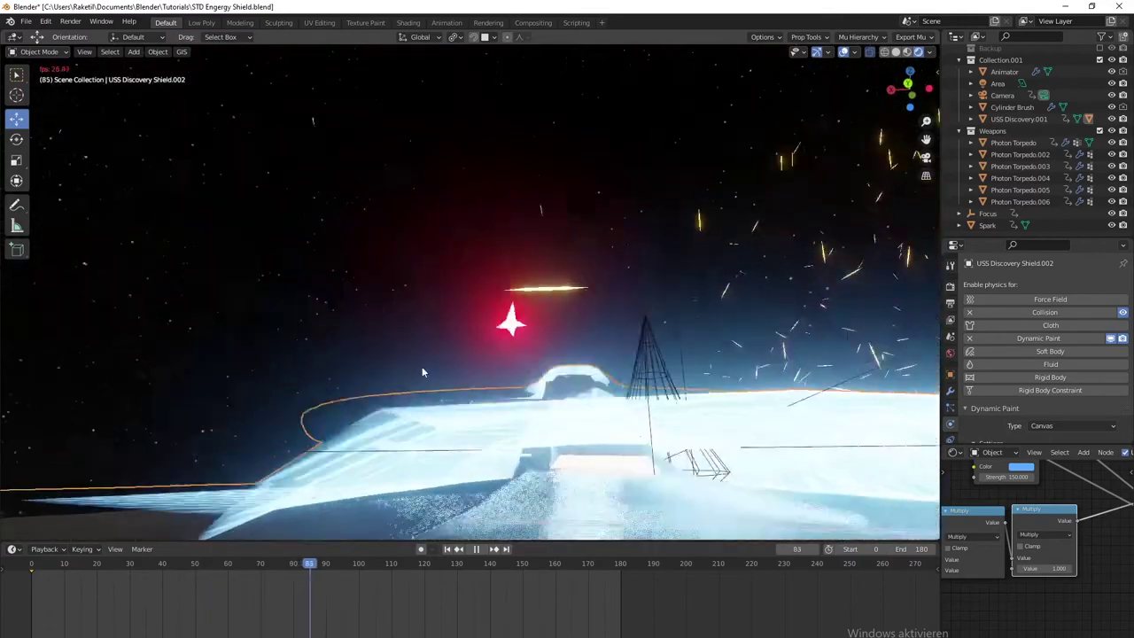
scroll(586, 466, "up", 5)
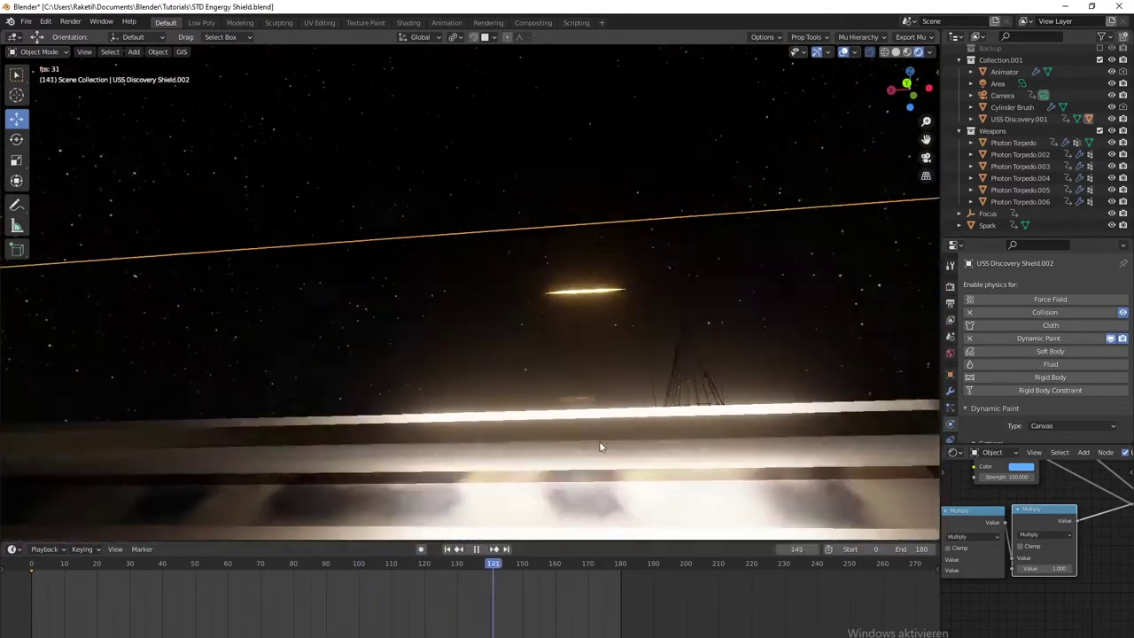
scroll(599, 450, "down", 5)
scroll(647, 473, "up", 5)
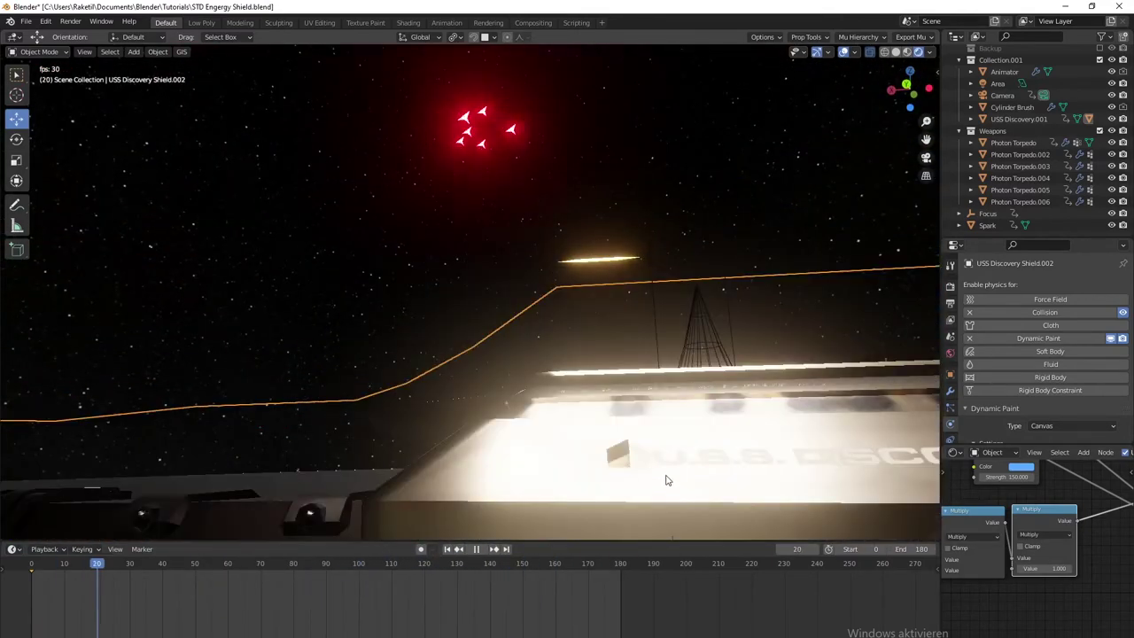
scroll(668, 481, "down", 3)
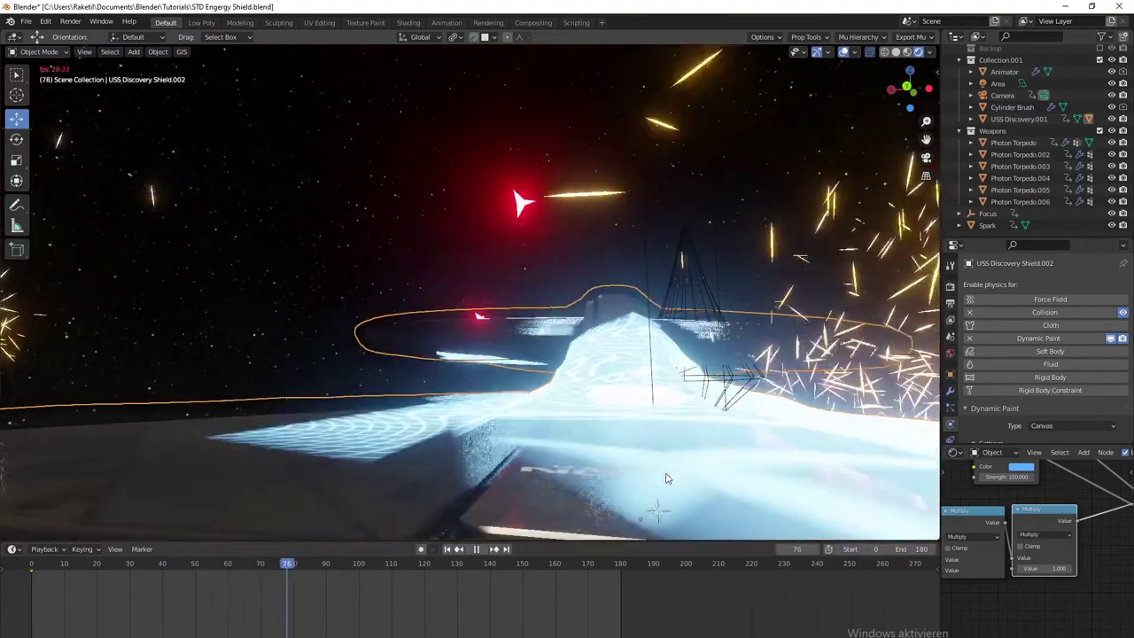
Step: Examine the whole ship from several angles to see how the shield effect spreads during playback
scroll(559, 445, "down", 5)
middle_click_drag(342, 408, 476, 436)
scroll(476, 435, "down", 4)
scroll(351, 410, "down", 4)
middle_click_drag(352, 409, 314, 469)
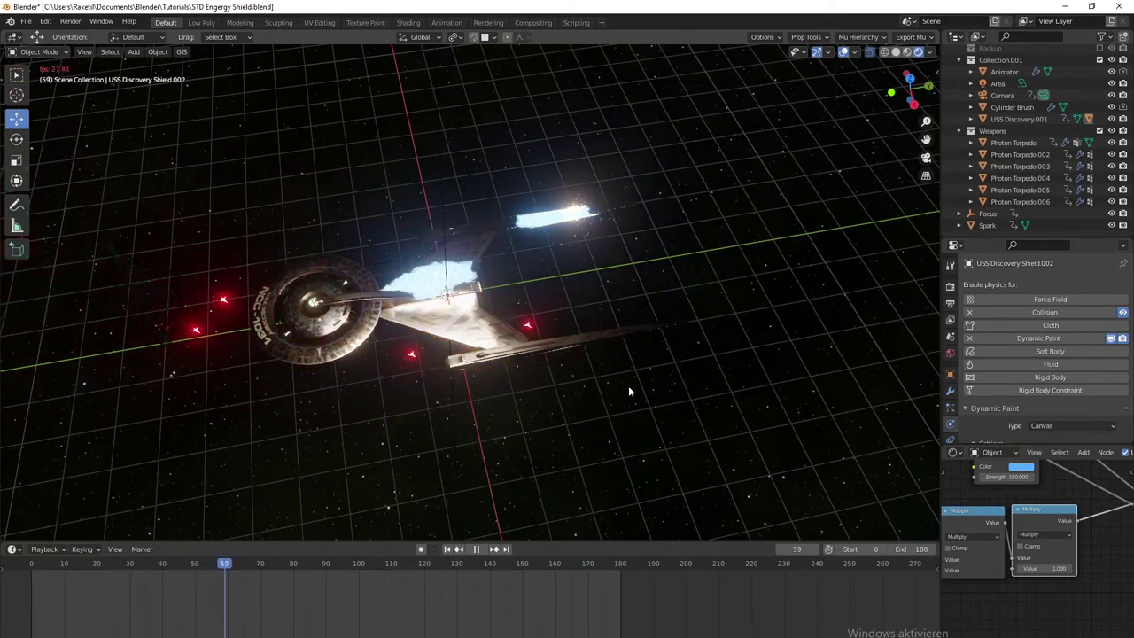
middle_click_drag(628, 391, 380, 355)
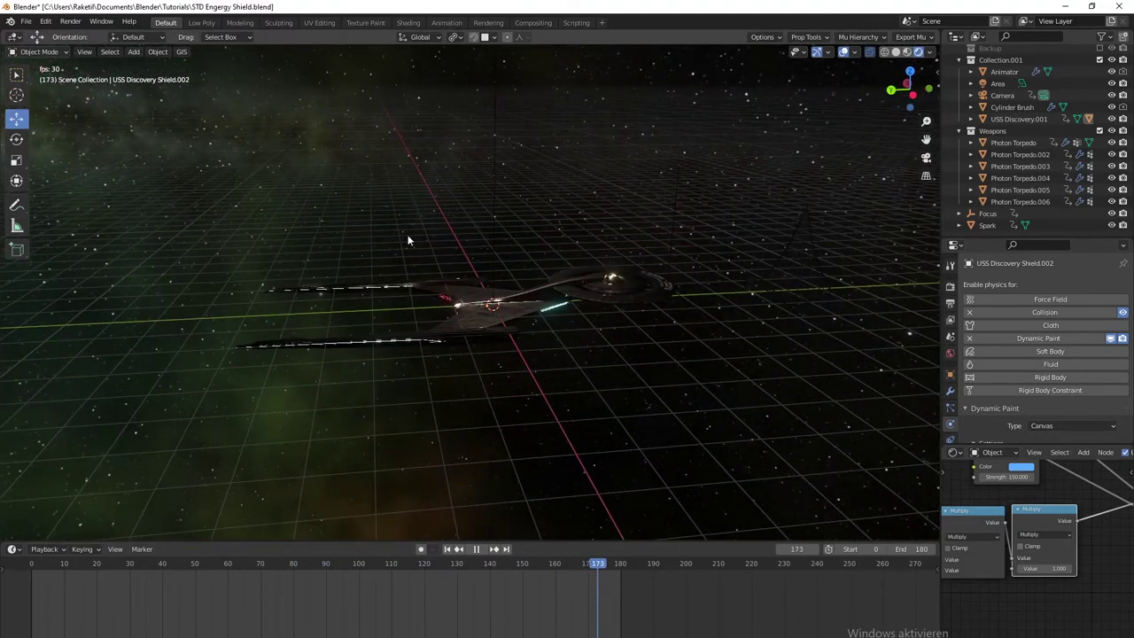
mouse_move(570, 286)
middle_mouse_down()
mouse_move(507, 326)
mouse_move(545, 277)
mouse_move(572, 270)
middle_mouse_up()
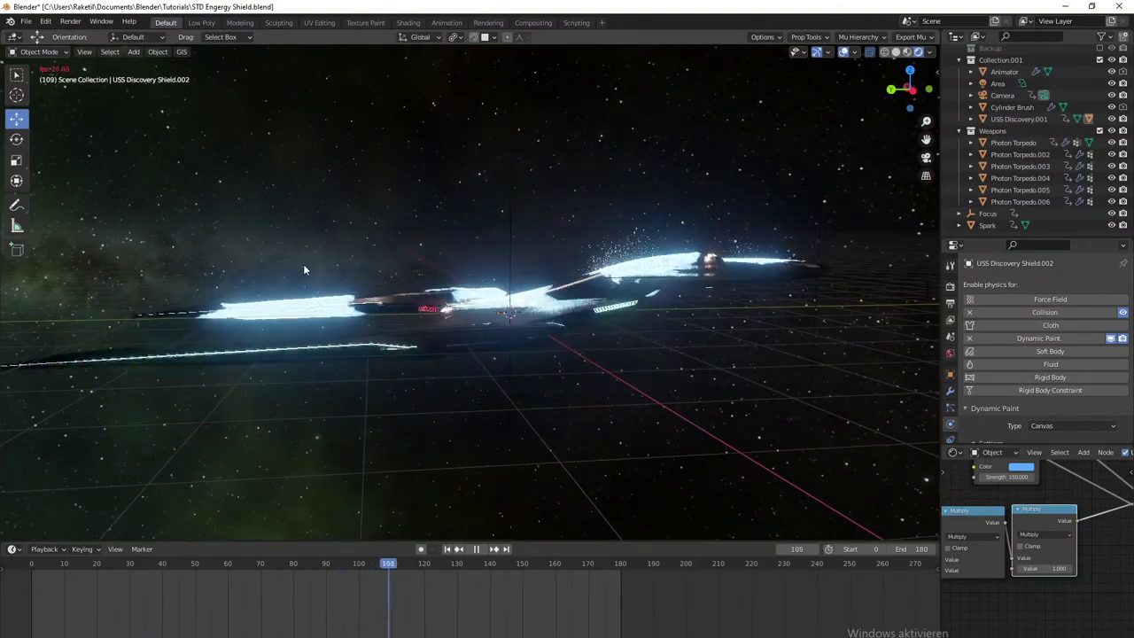
middle_click_drag(303, 269, 533, 327)
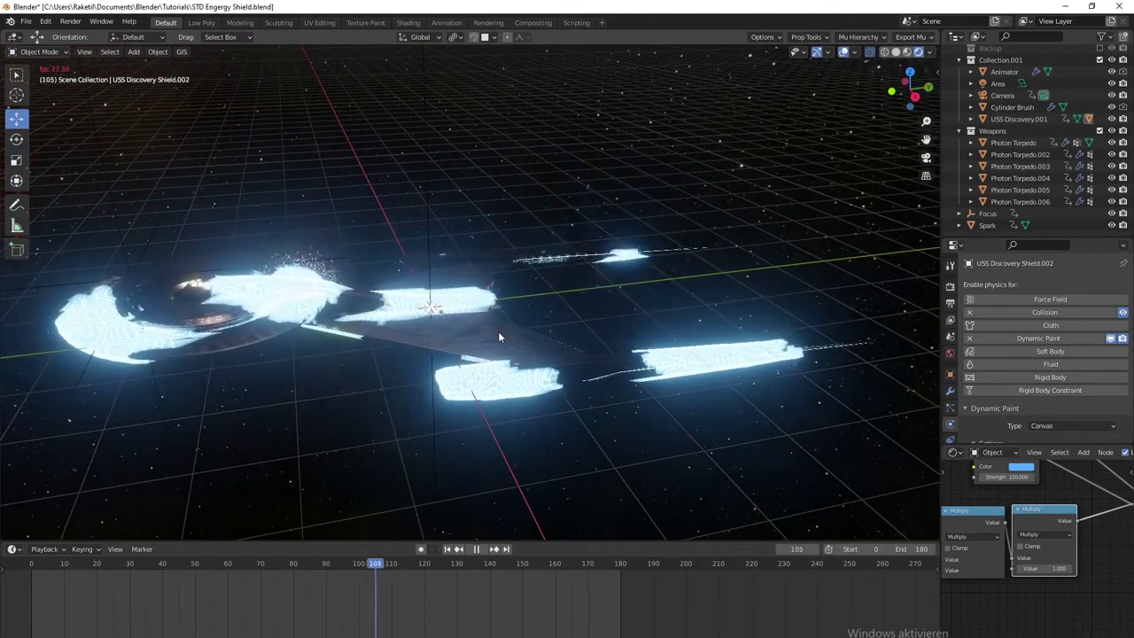
middle_click_drag(580, 346, 338, 364)
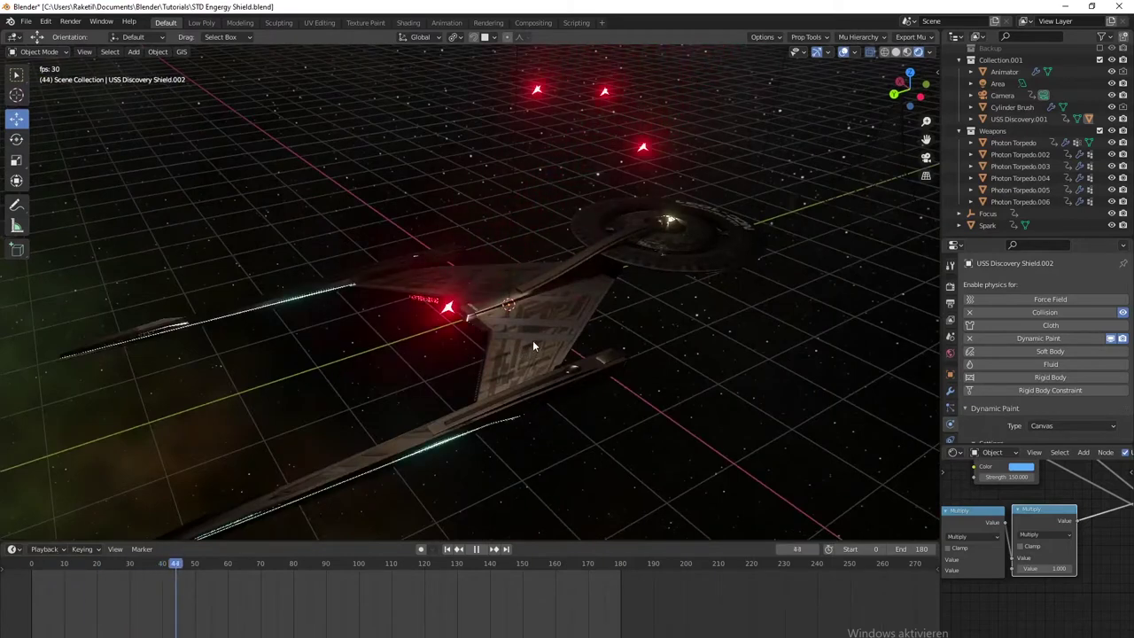
middle_click_drag(530, 341, 443, 338)
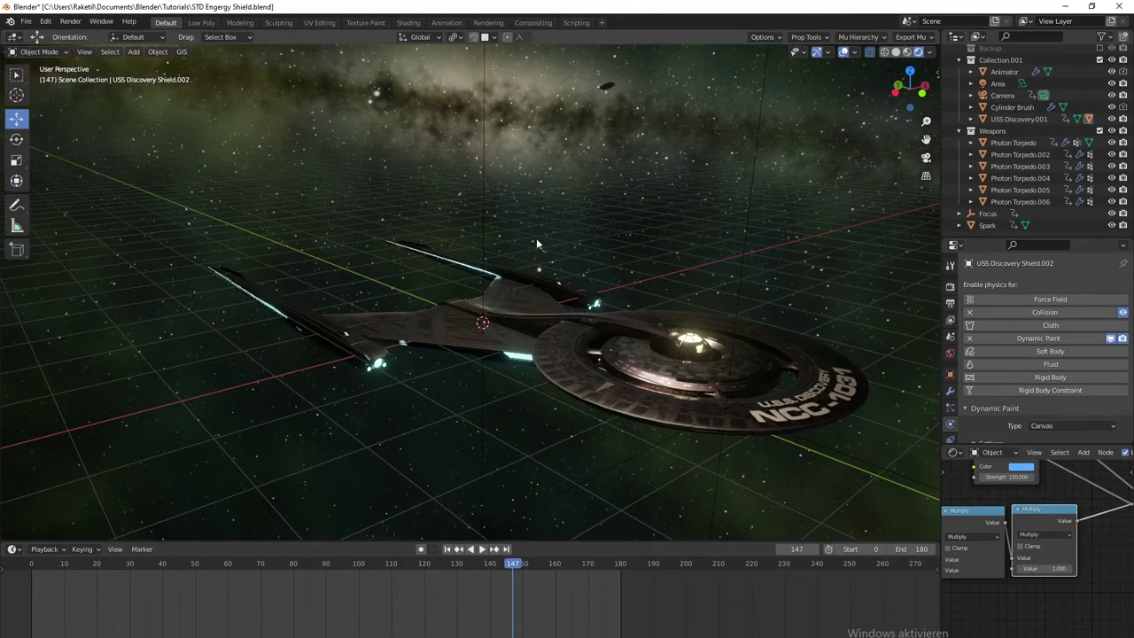
Step: Create a new file from the General template
left_click(26, 21)
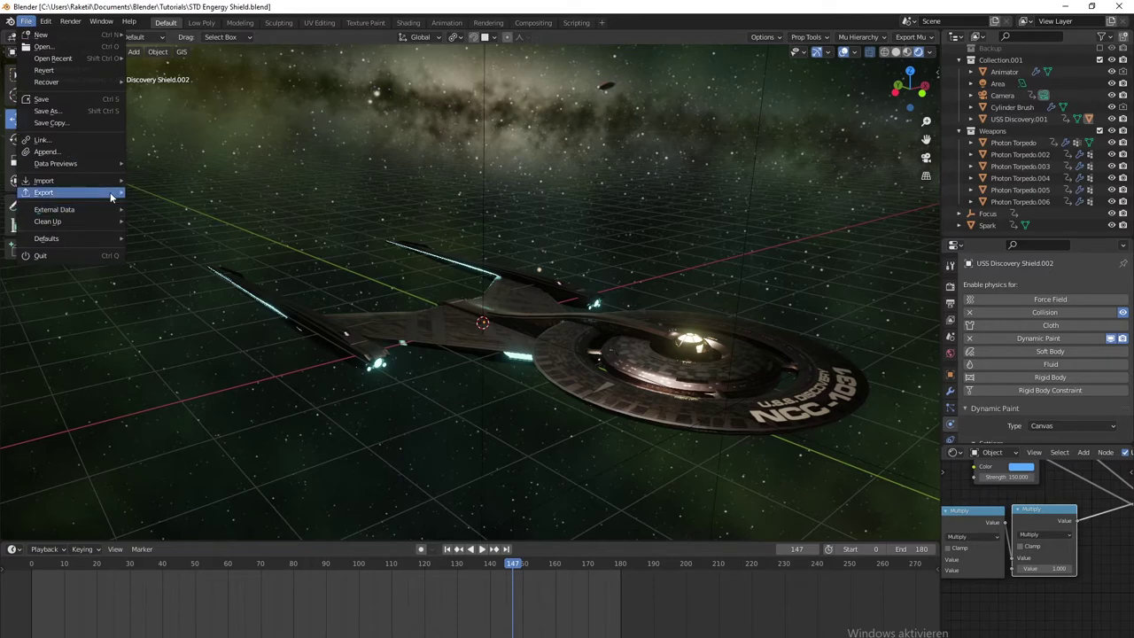
mouse_move(111, 196)
mouse_move(79, 34)
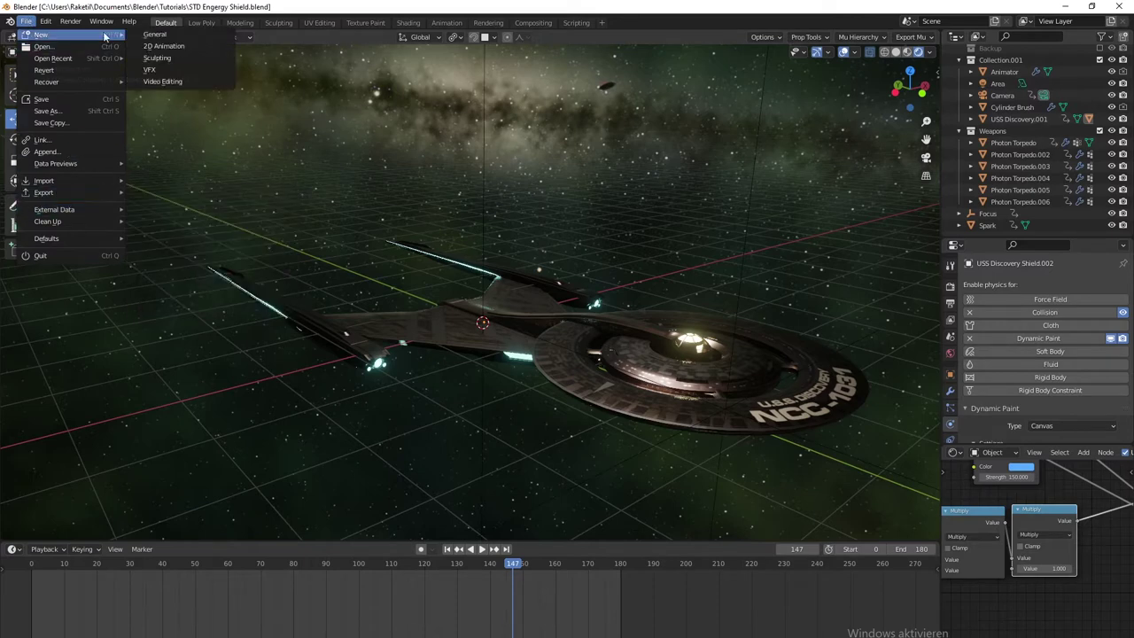
left_click(168, 35)
Step: Shrink the node editor to enlarge the 3D viewport and delete all default objects from the scene
middle_click_drag(599, 335, 576, 372)
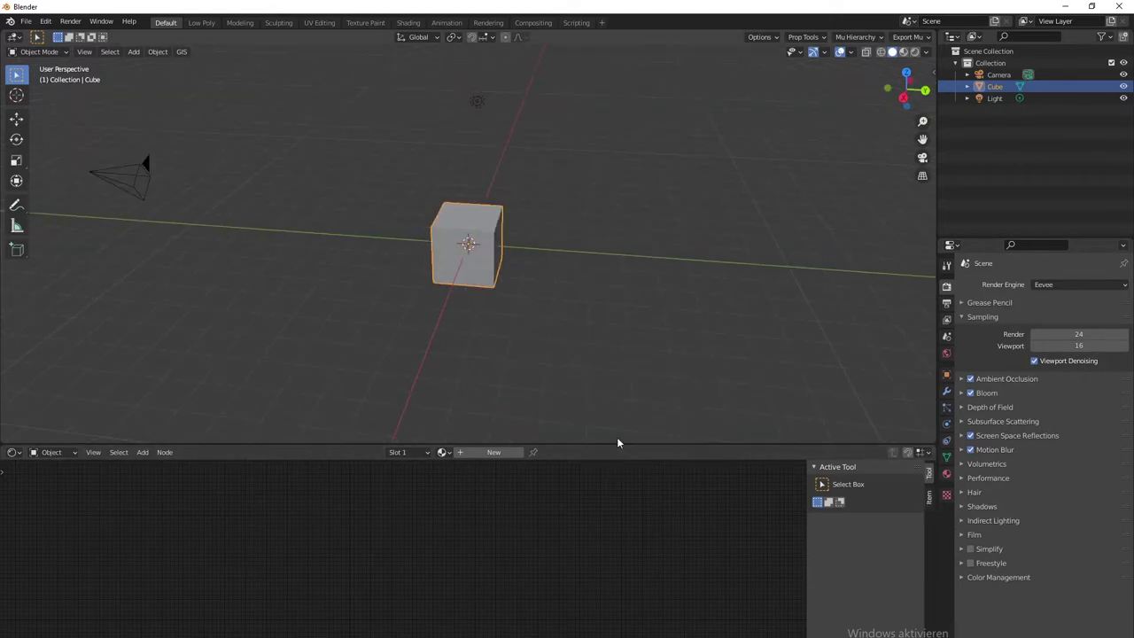
left_click_drag(616, 443, 574, 617)
middle_click_drag(575, 497, 556, 448)
key("a")
key("x")
left_click(583, 401)
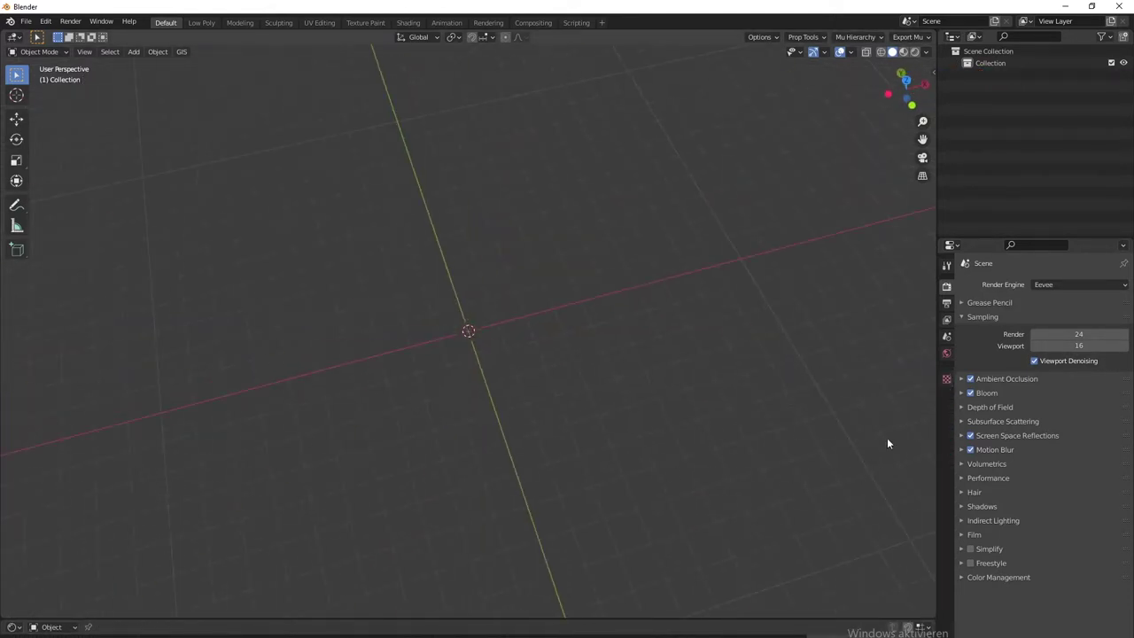
Step: Append the object "USS Discoevry Original Mesh" from USS Discovery.blend in the Blender Assets folder
left_click(25, 21)
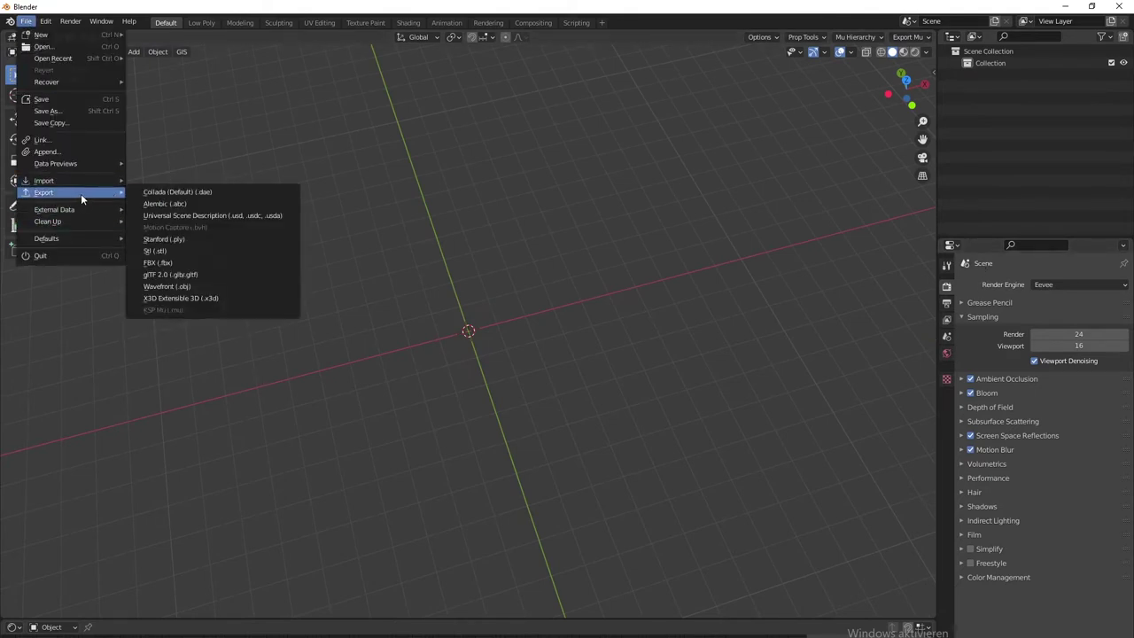
mouse_move(97, 185)
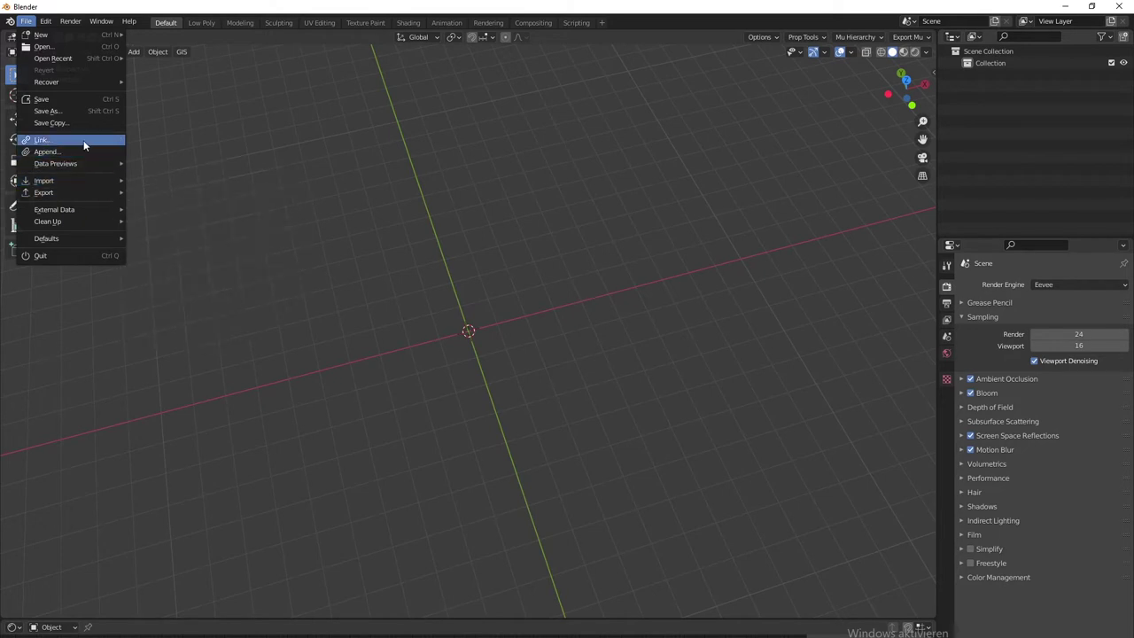
left_click(77, 150)
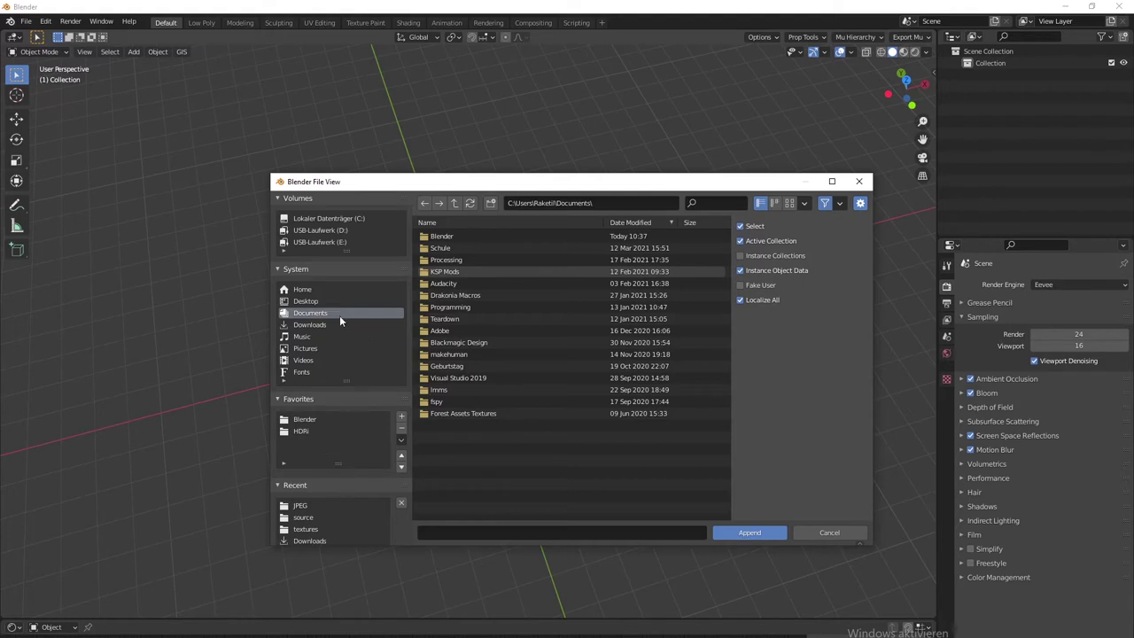
left_click(303, 518)
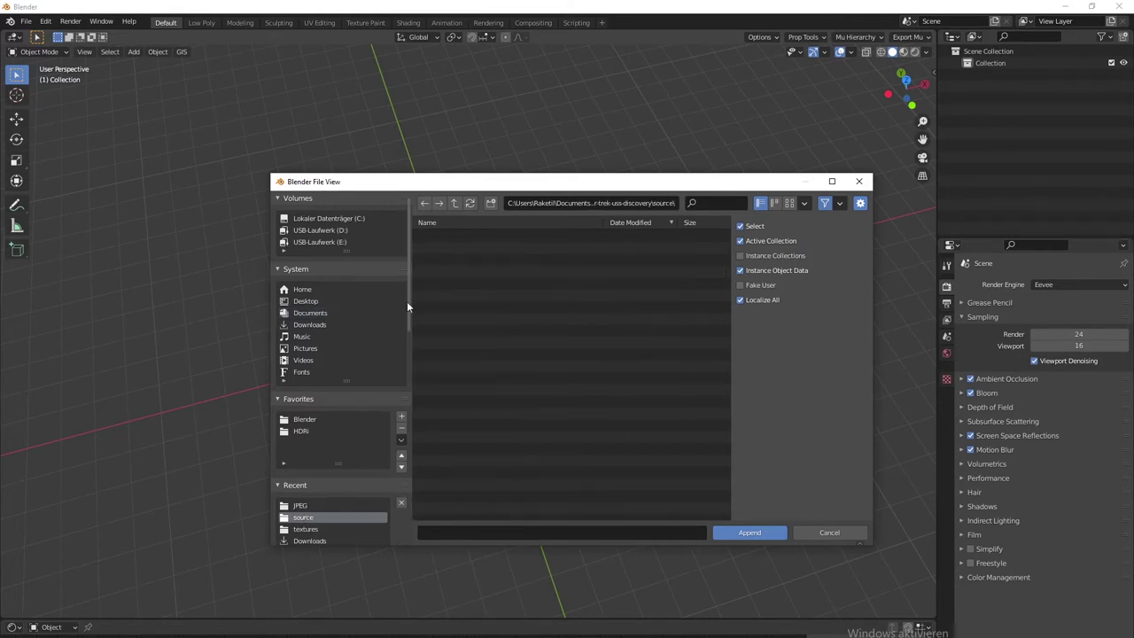
left_click(456, 204)
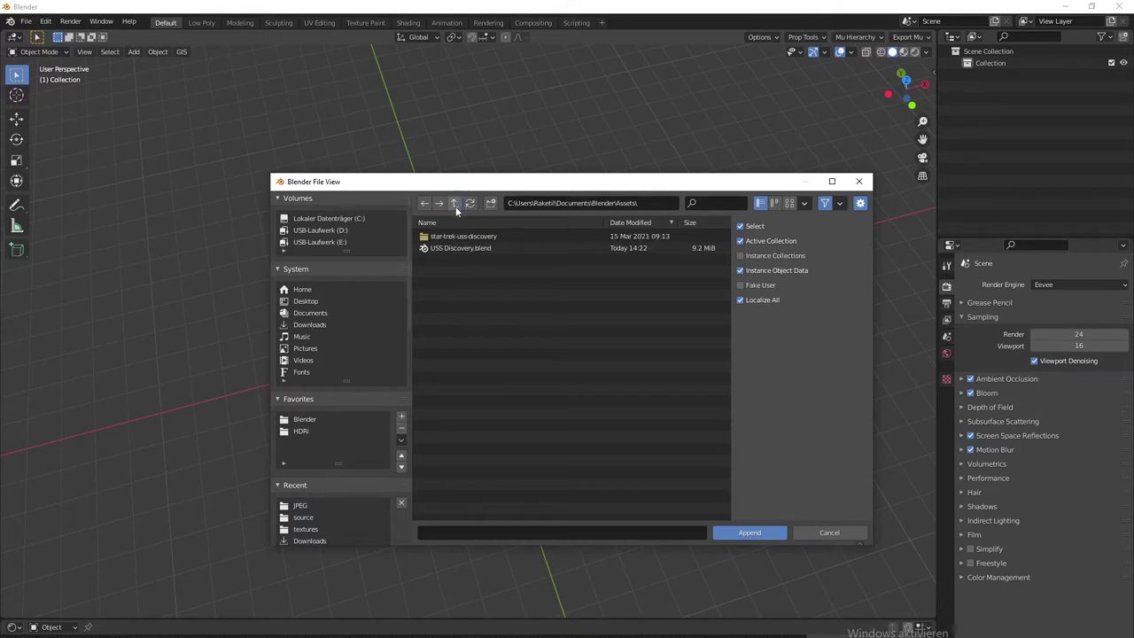
double_click(461, 248)
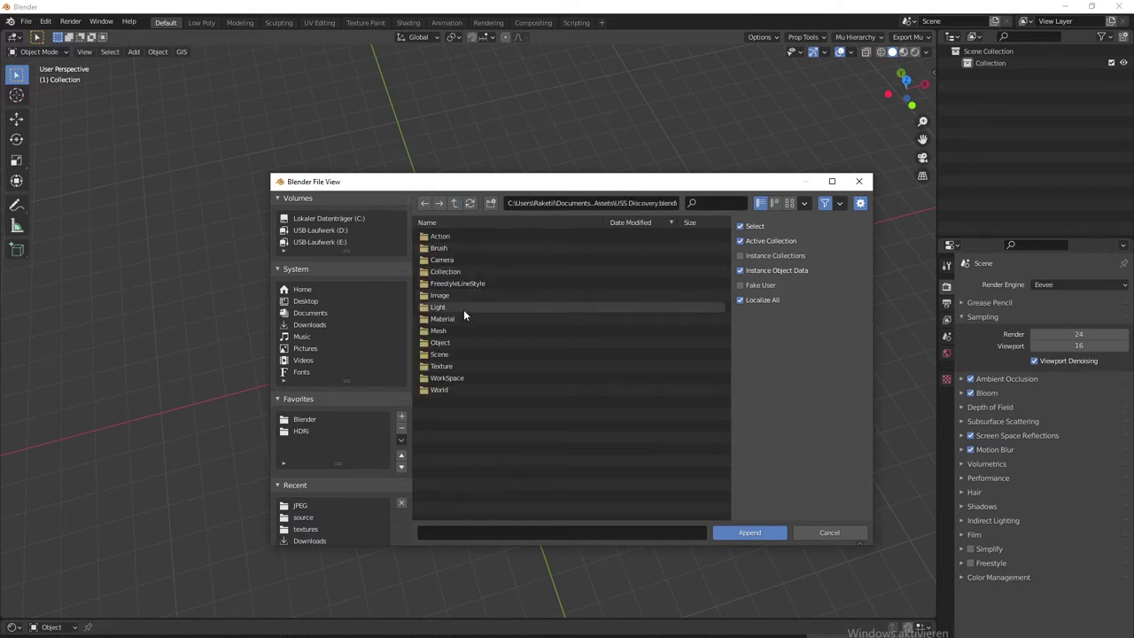
double_click(450, 342)
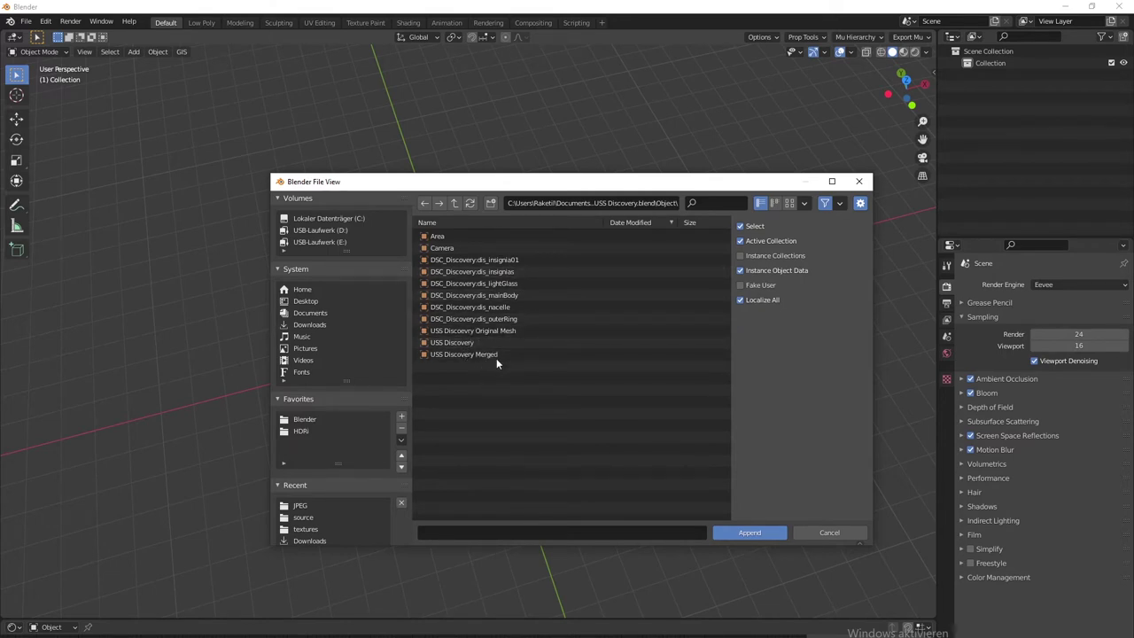
left_click(511, 331)
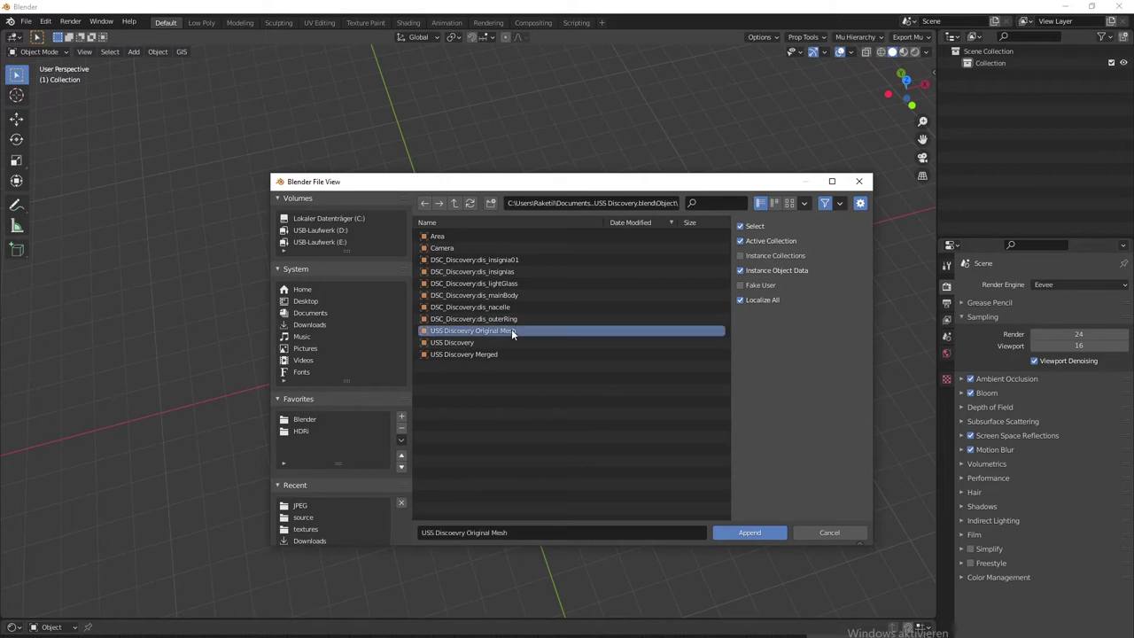
left_click(749, 534)
Step: Select the appended ship, display its material settings and show its mesh in Edit Mode
middle_click_drag(517, 451, 797, 416)
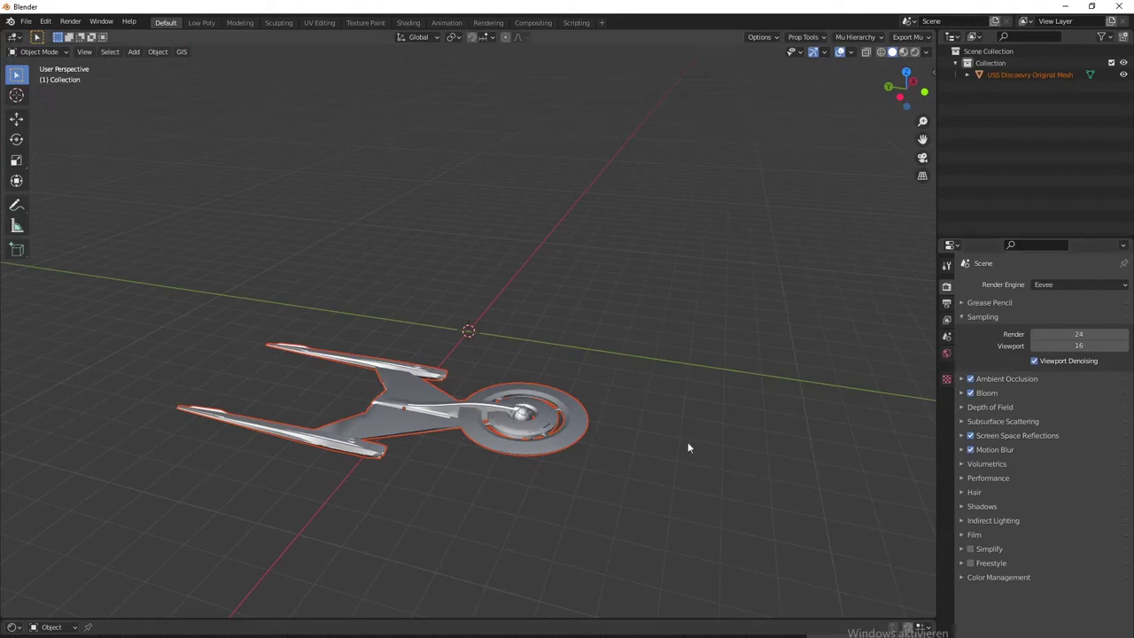
left_click(421, 413)
left_click(946, 474)
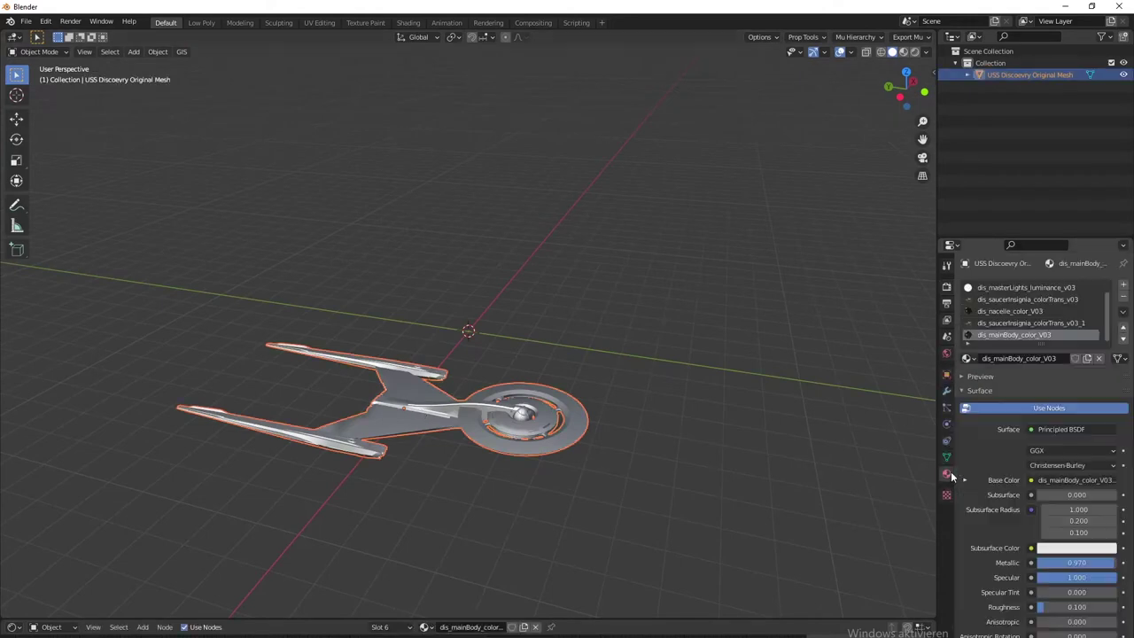
middle_click_drag(548, 469, 496, 487)
key("Tab")
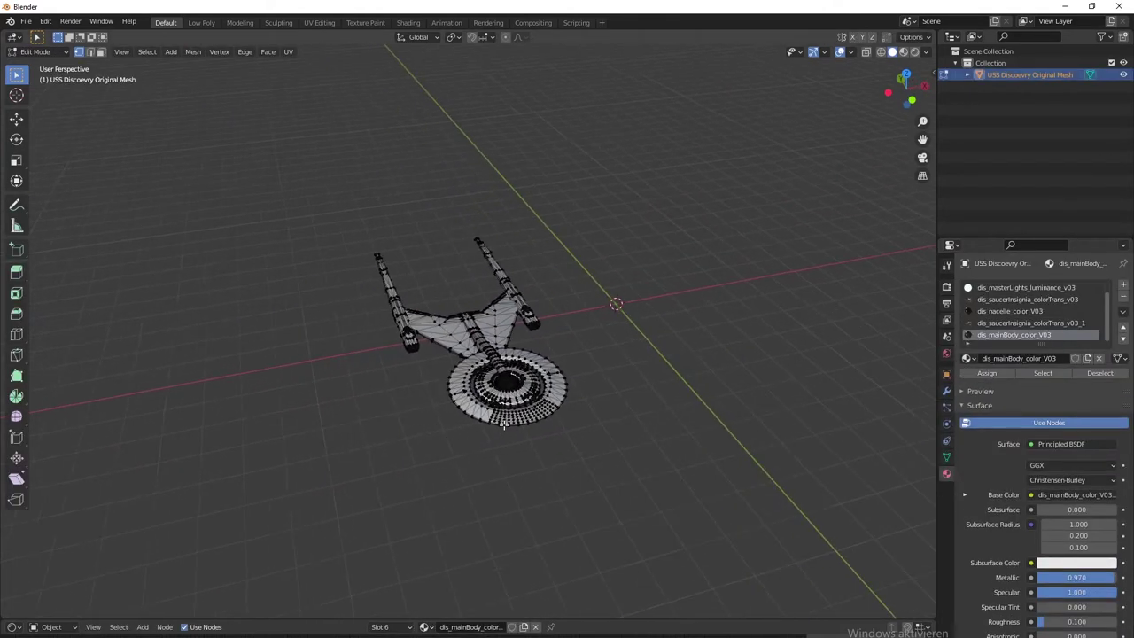
Step: Switch the viewport to rendered shading, inspect the ship's mesh up close and return to Object Mode
left_click(915, 51)
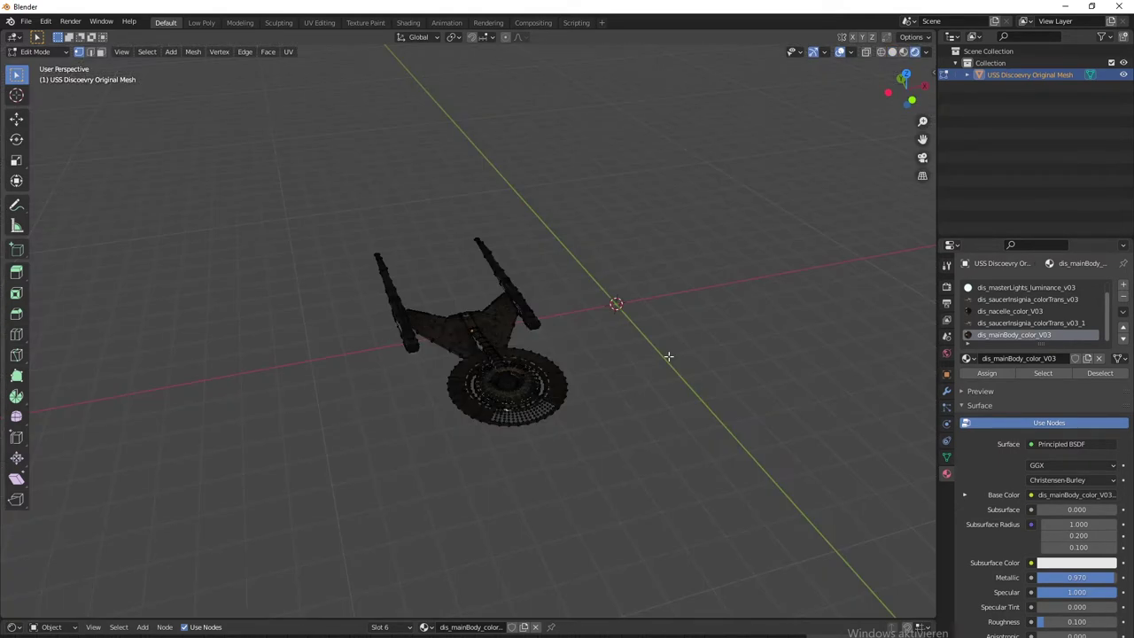
middle_click_drag(669, 364, 603, 371)
scroll(417, 393, "up", 6)
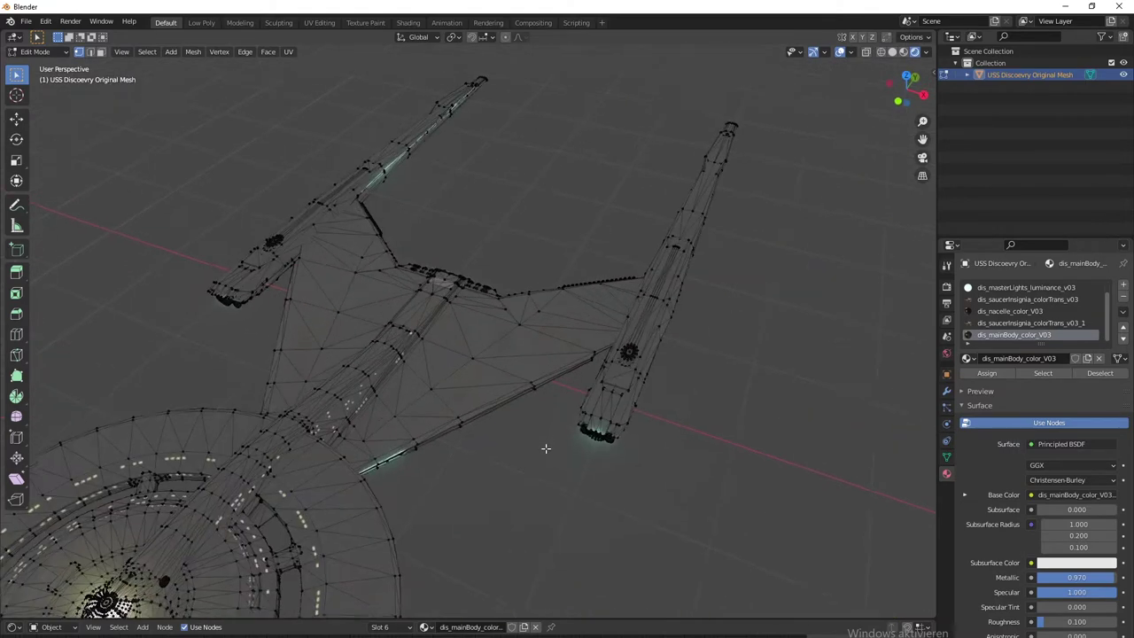
middle_click_drag(544, 449, 599, 437)
key("Tab")
scroll(569, 421, "down", 5)
scroll(599, 437, "down", 3)
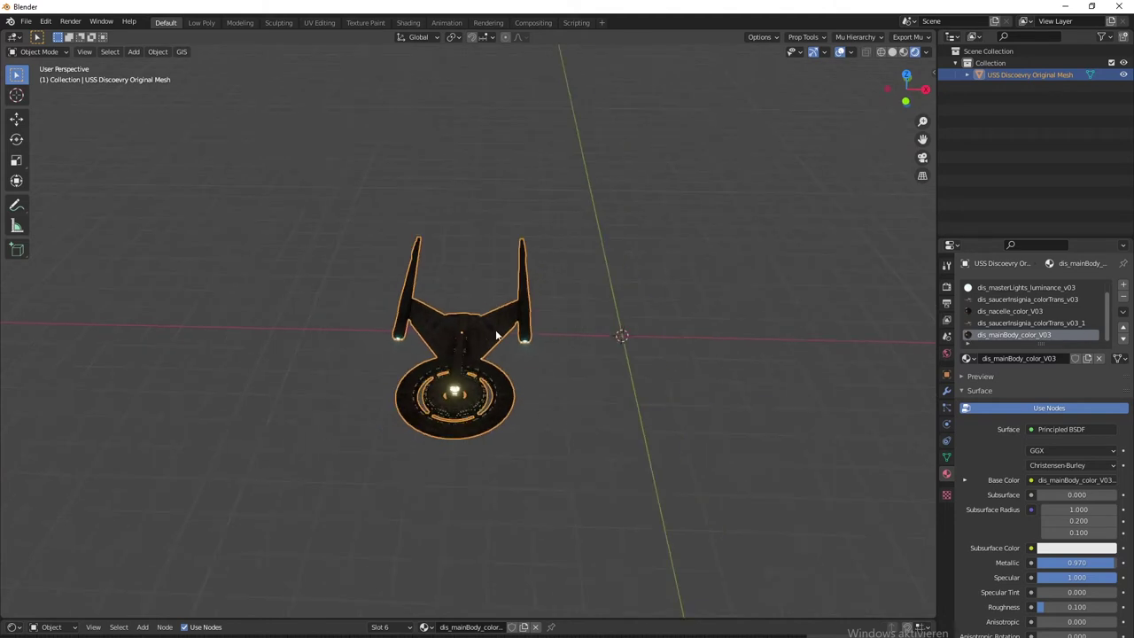
Step: Set the ship's X location to 0 m and its Z rotation to 180°
left_click(946, 373)
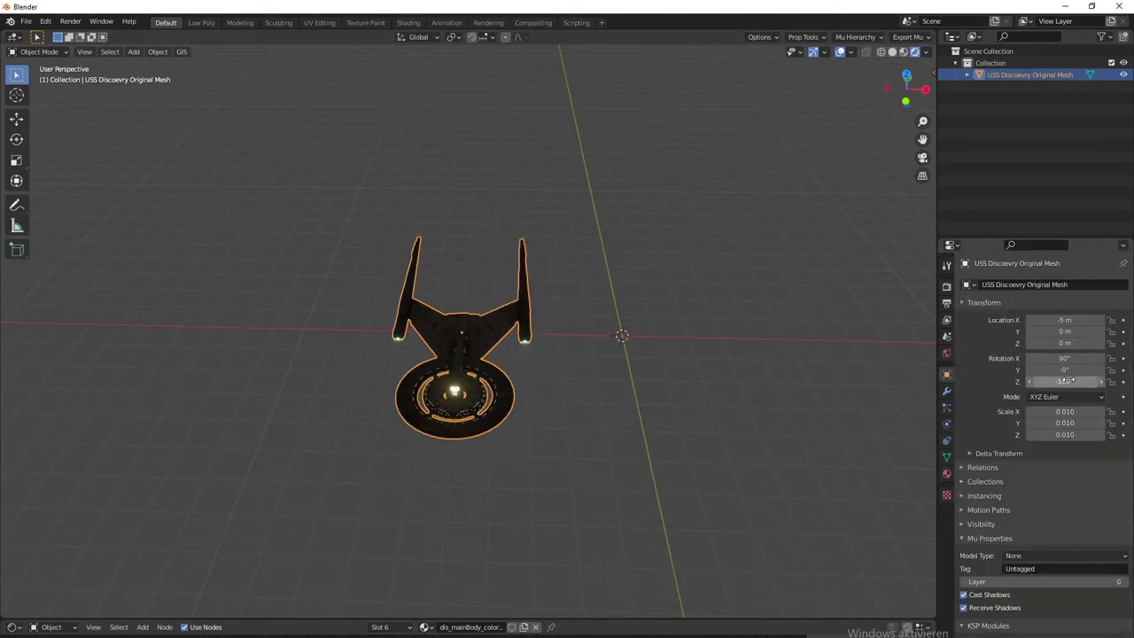
left_click(1075, 320)
type("0")
key("Return")
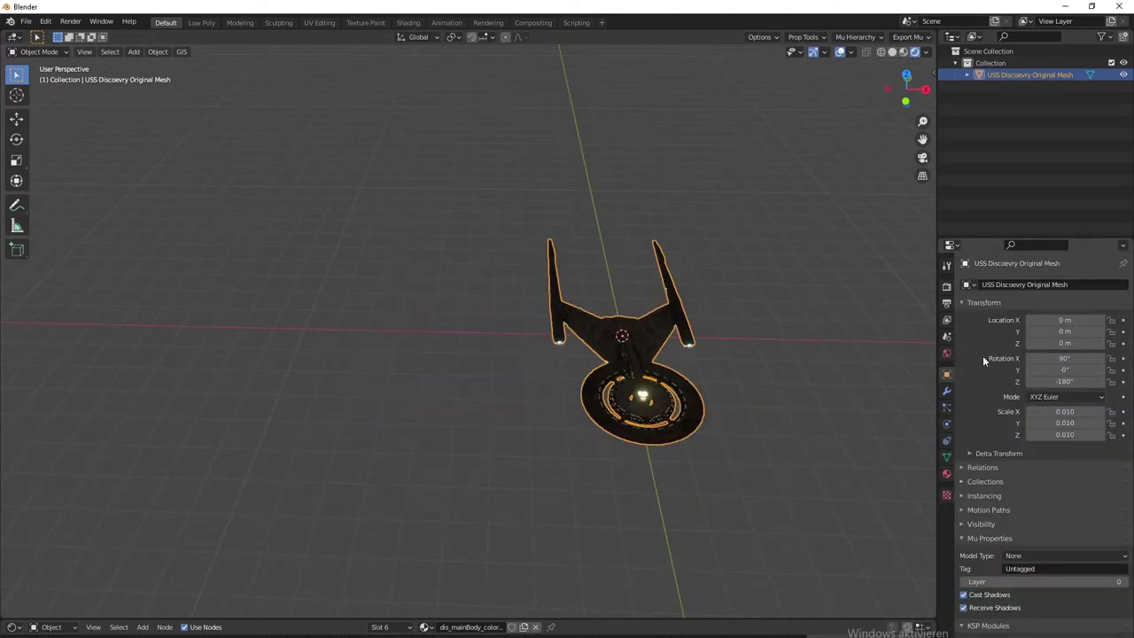
left_click(1068, 381)
key("Return")
middle_click_drag(921, 387, 493, 406)
scroll(492, 406, "up", 1)
middle_click_drag(439, 444, 513, 406, "shift")
scroll(513, 406, "up", 2)
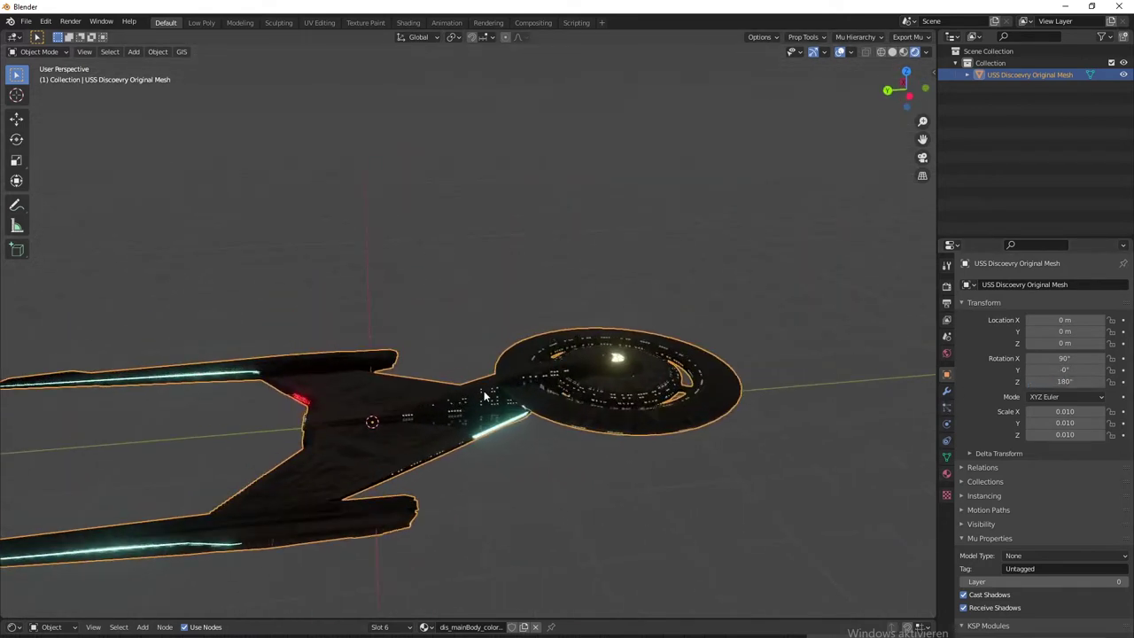
Step: Switch the viewport to material preview shading and inspect the ship from the side, above and behind
left_click(904, 52)
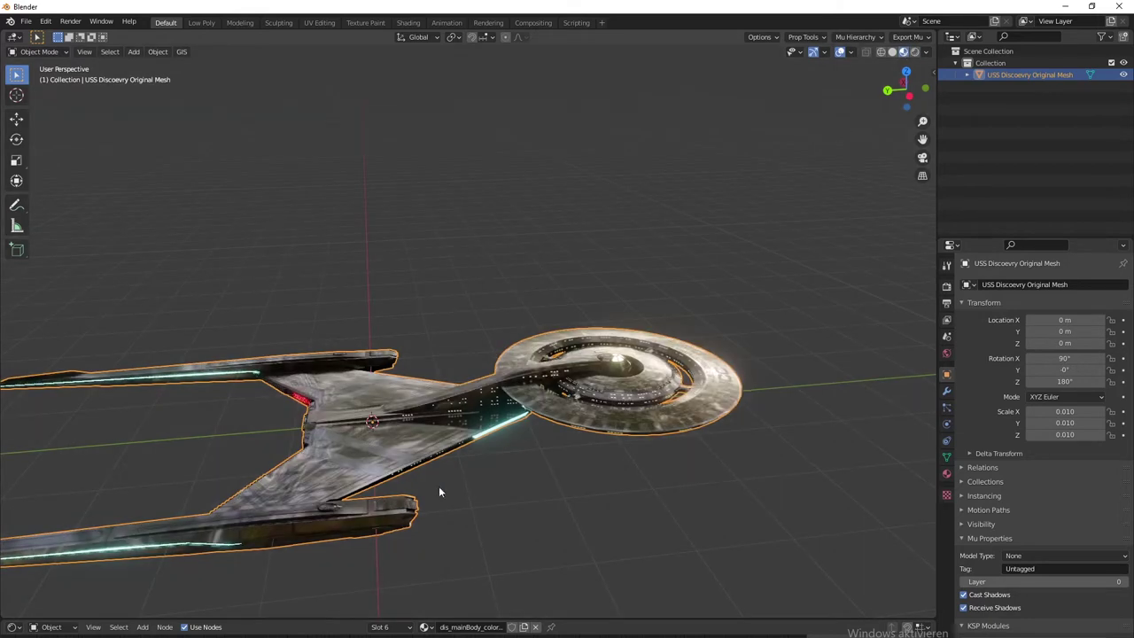
mouse_move(436, 490)
middle_mouse_down()
mouse_move(558, 427)
mouse_move(630, 499)
mouse_move(435, 418)
middle_mouse_up()
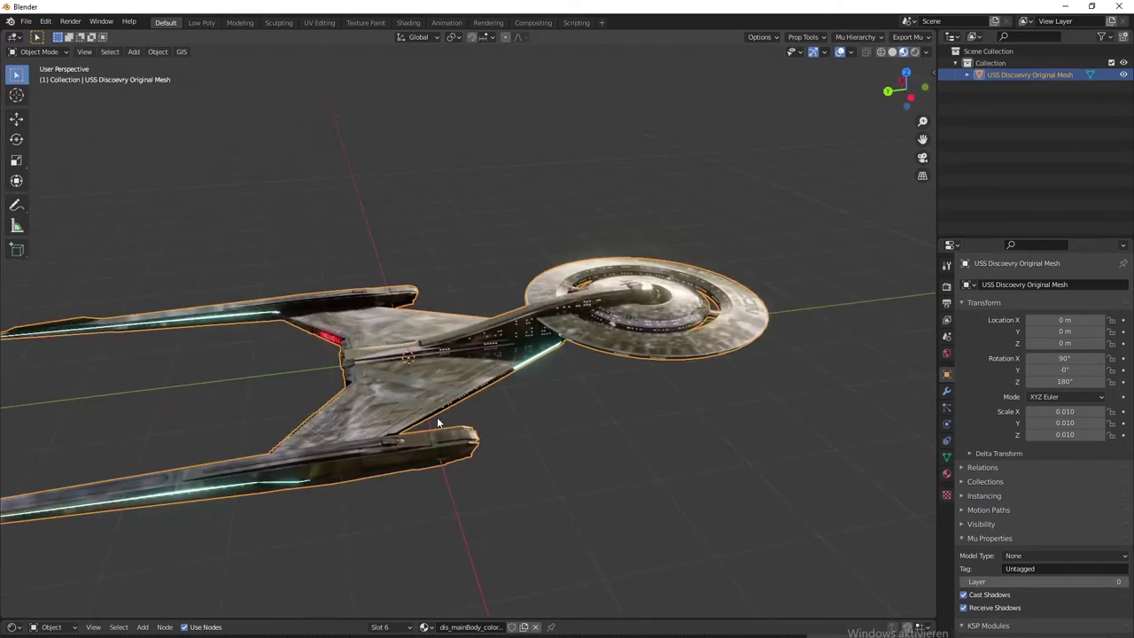
scroll(437, 416, "down", 4)
middle_click_drag(302, 374, 448, 379)
scroll(515, 383, "up", 6)
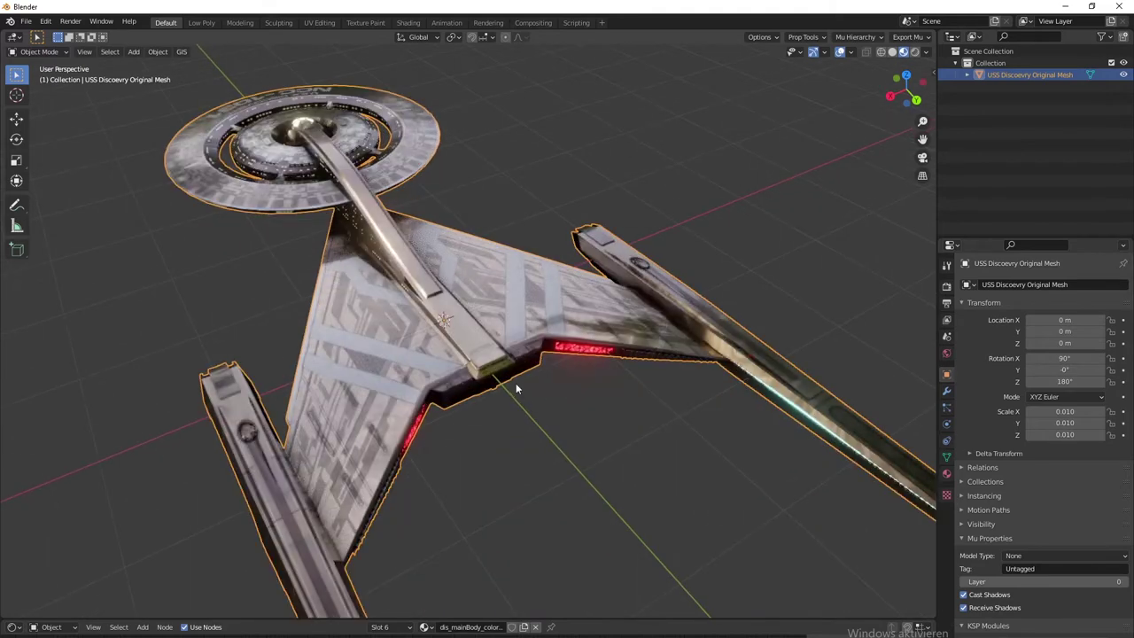
middle_click_drag(523, 418, 480, 374)
scroll(480, 374, "up", 1)
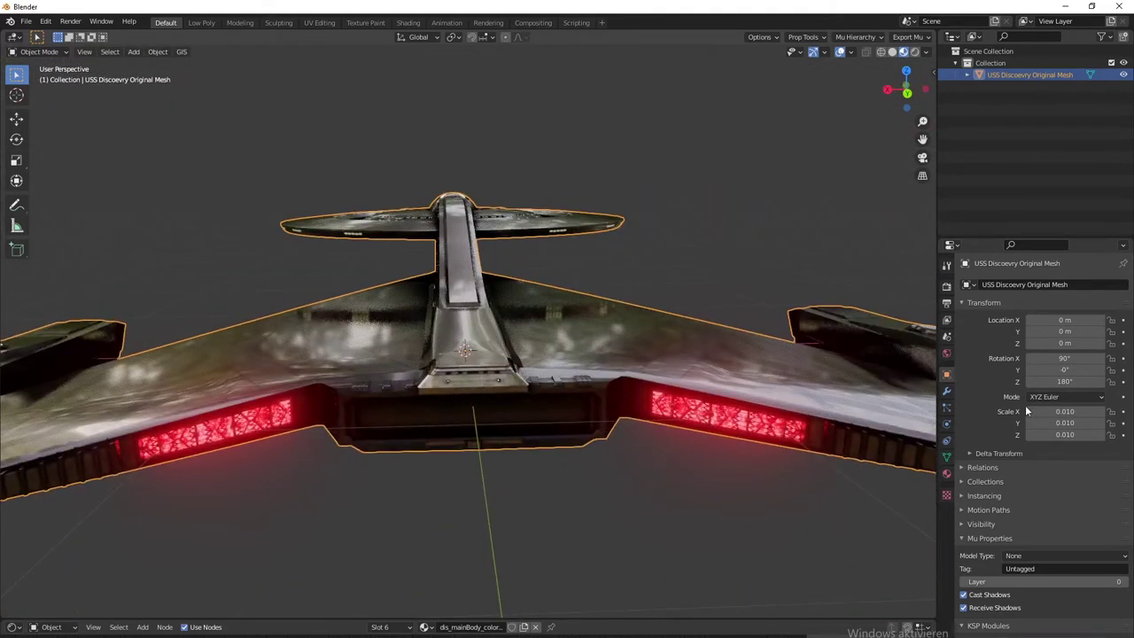
Step: Turn off Ambient Occlusion and Screen Space Reflections in the Eevee render settings
left_click(947, 287)
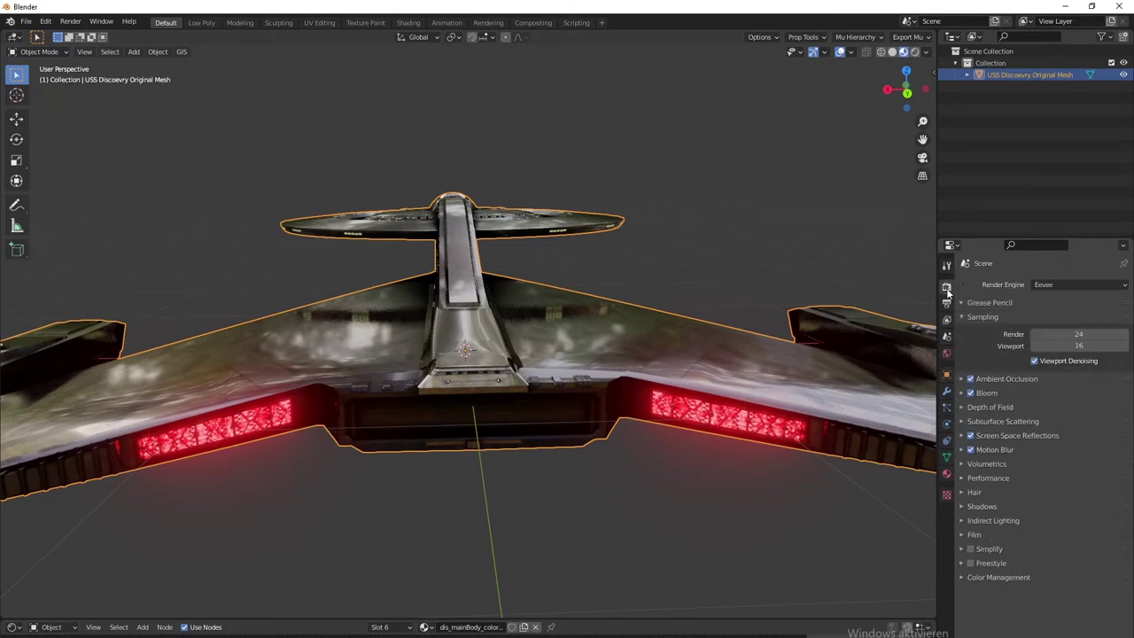
left_click(970, 379)
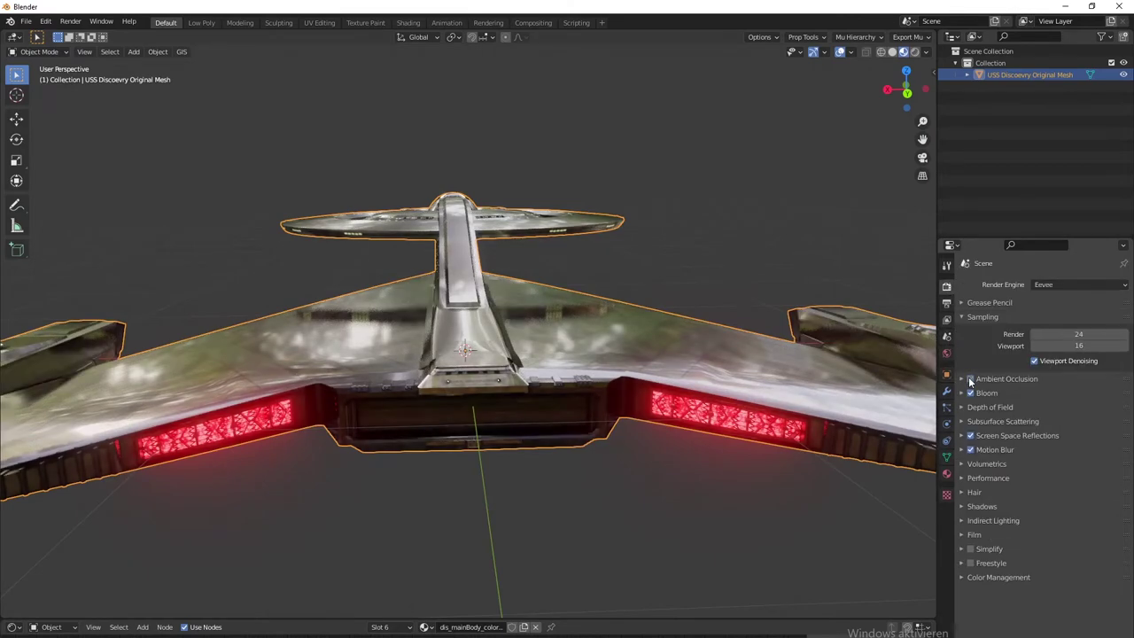
left_click(970, 435)
Step: Examine the whole ship's shading and shape from the side, from above and from behind
middle_click_drag(568, 339, 558, 443)
scroll(575, 403, "down", 5)
scroll(479, 415, "up", 6)
scroll(529, 406, "down", 3)
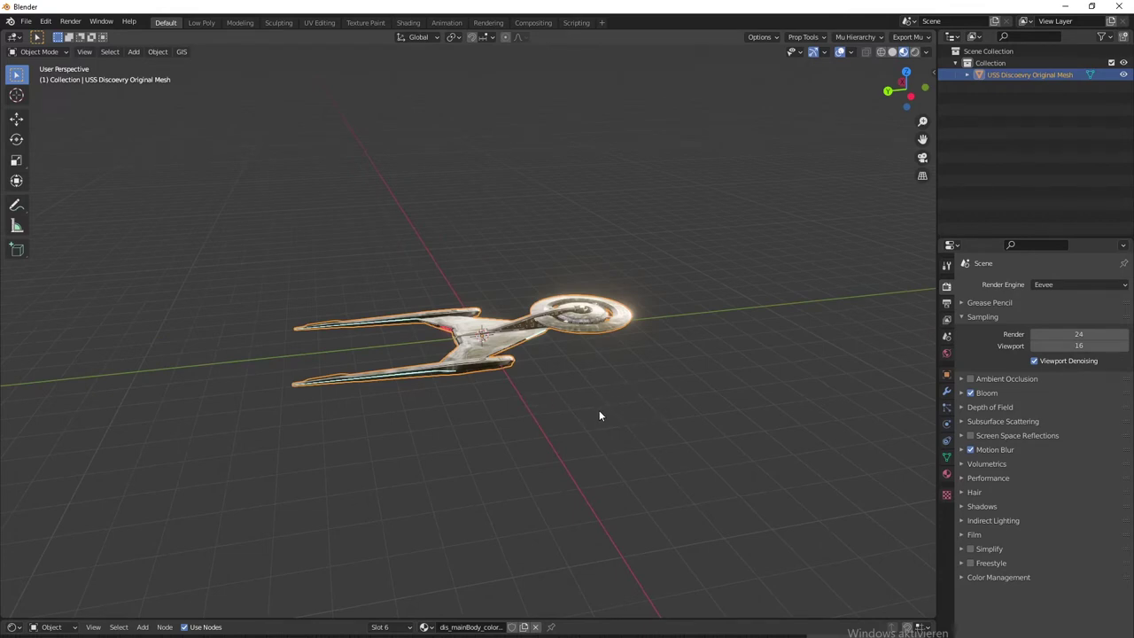
scroll(581, 390, "up", 5)
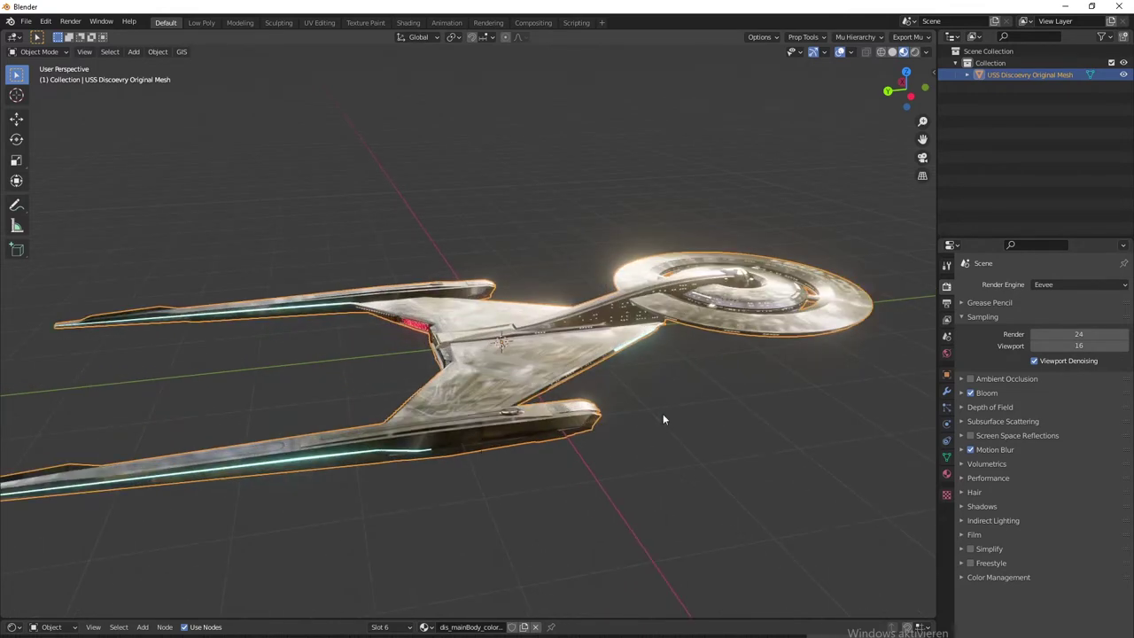
middle_click_drag(629, 430, 460, 424)
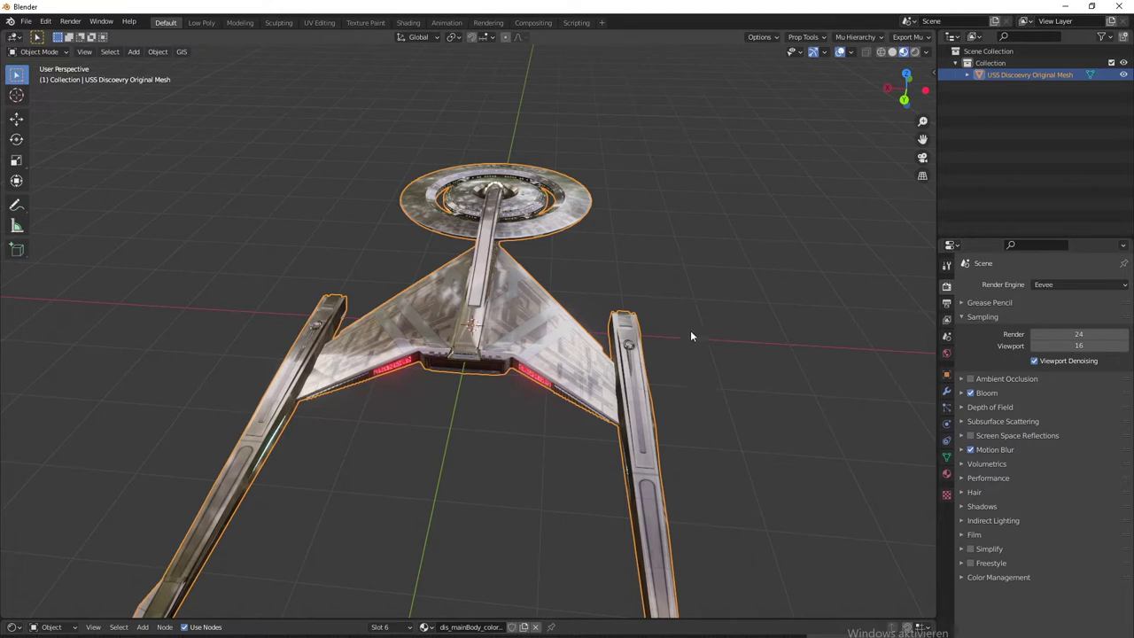
middle_click_drag(722, 336, 778, 352)
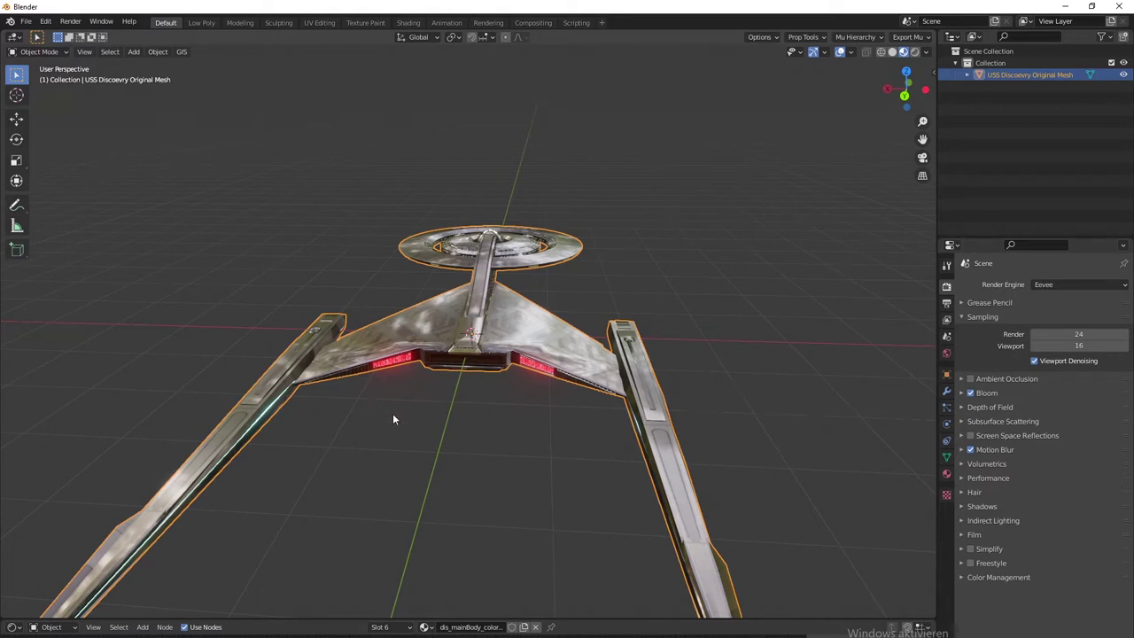
mouse_move(449, 437)
middle_mouse_down()
mouse_move(452, 496)
mouse_move(464, 447)
middle_mouse_up()
scroll(486, 404, "down", 4)
Step: Deselect the ship and add an empty volume object to the scene
left_click(464, 410)
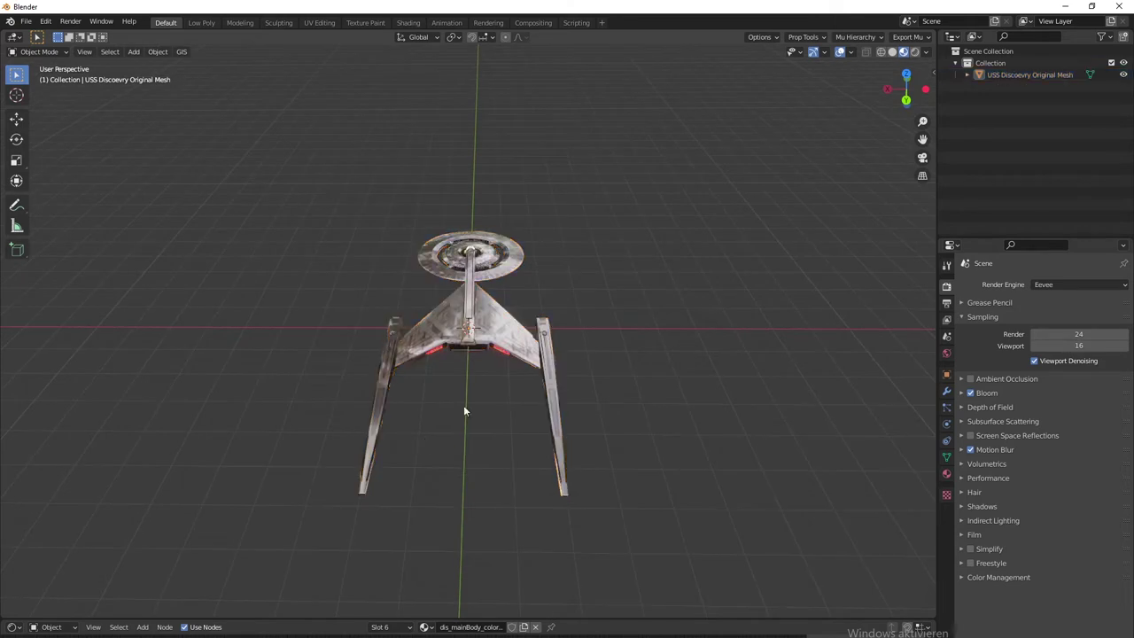
right_click(498, 367)
key("shift+a")
mouse_move(484, 383)
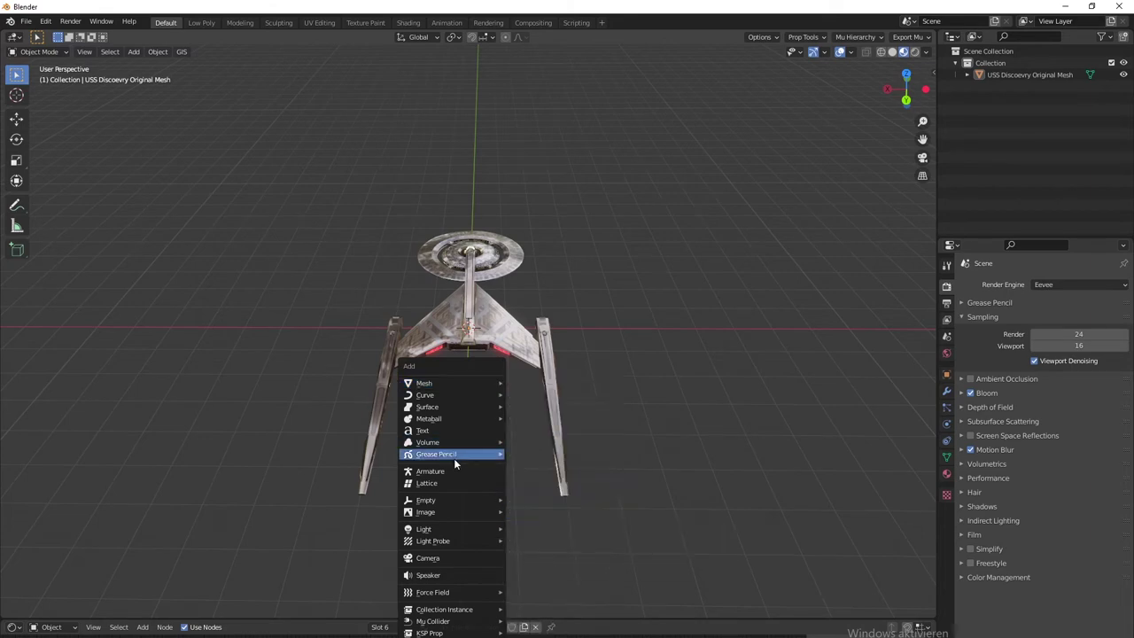
mouse_move(454, 441)
left_click(557, 456)
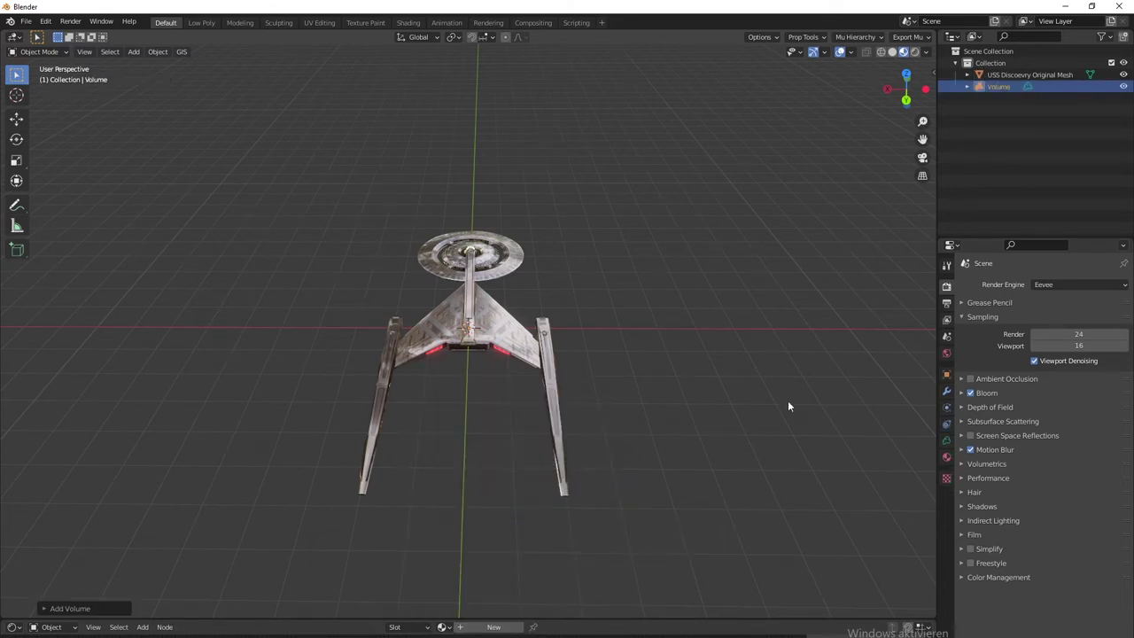
Step: Add a Mesh to Volume modifier to the volume, with USS Discoevry Original Mesh as its source object
scroll(626, 336, "up", 4)
middle_click_drag(750, 405, 740, 421)
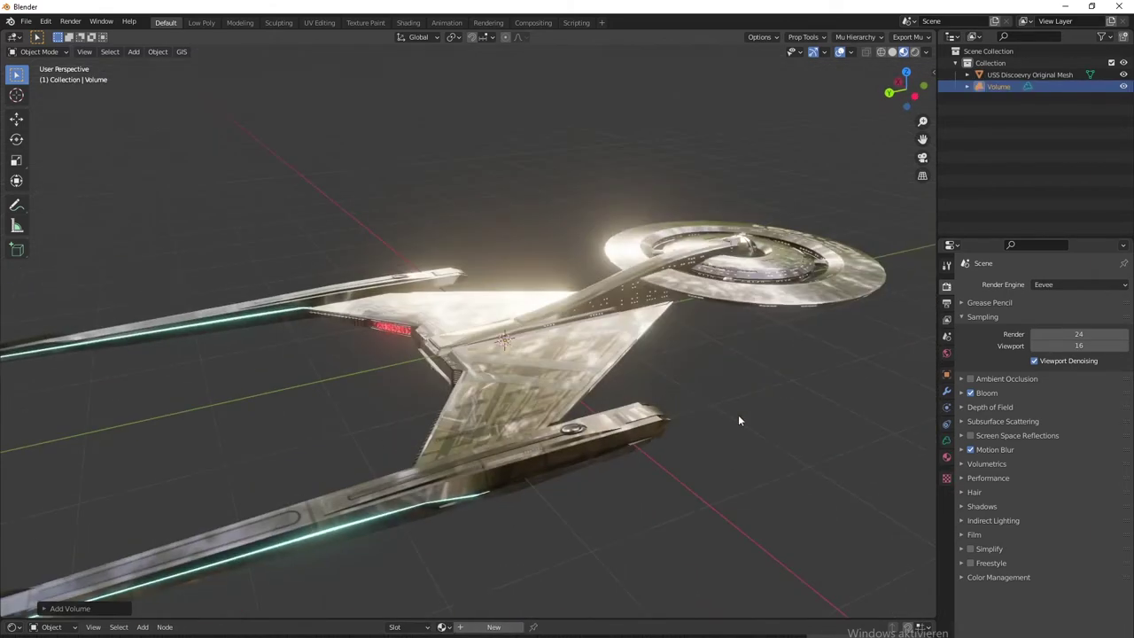
left_click(948, 440)
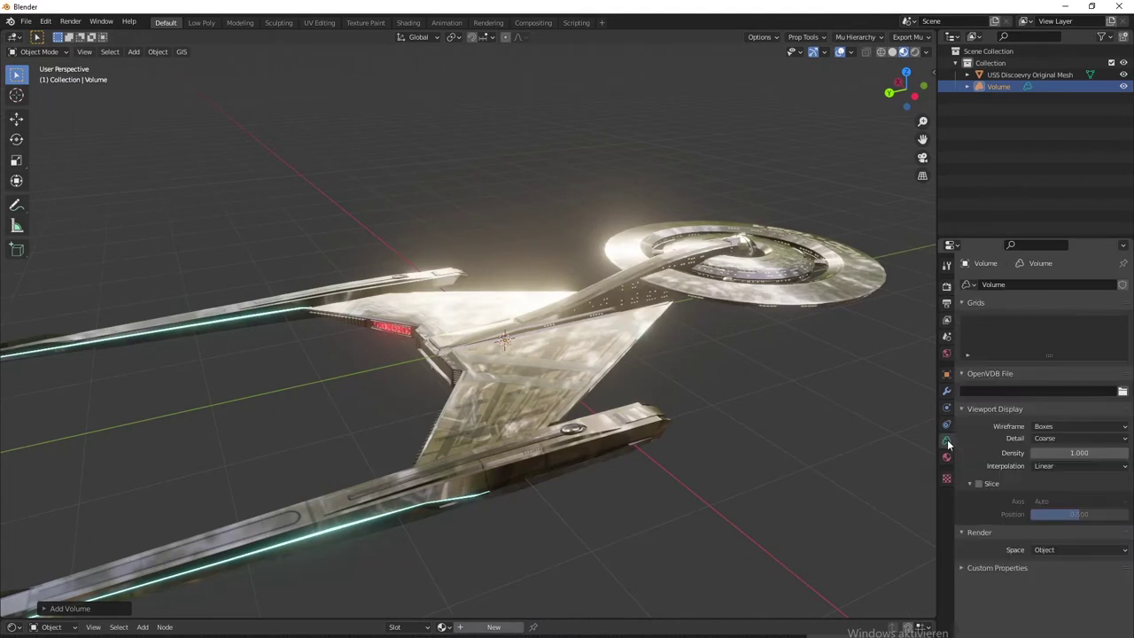
left_click(948, 391)
left_click(1021, 284)
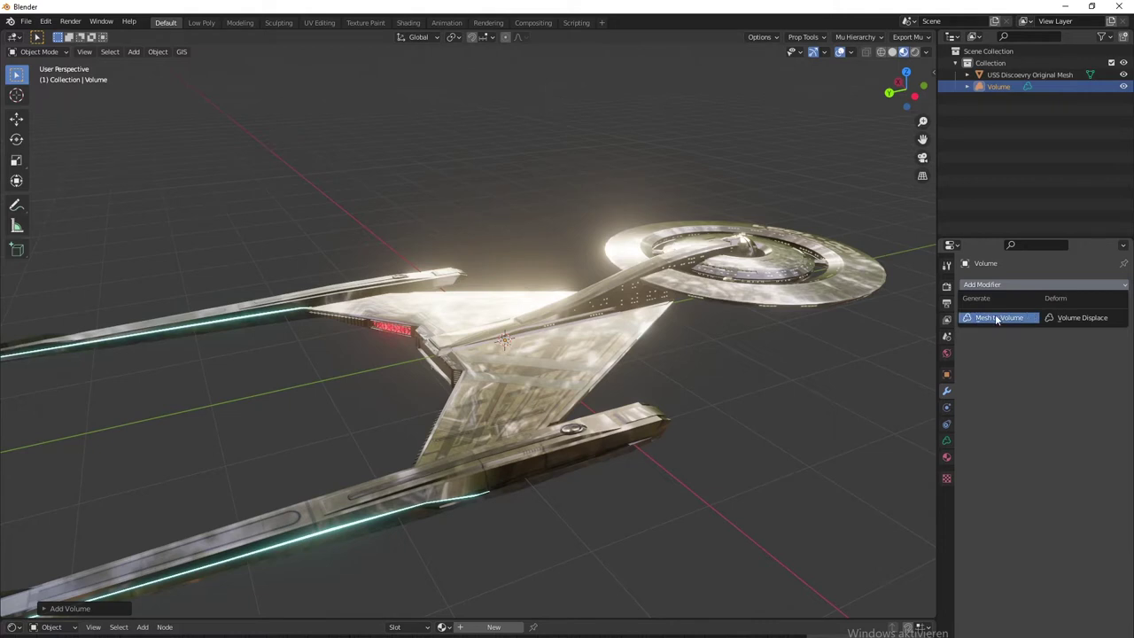
left_click(997, 318)
left_click(1080, 350)
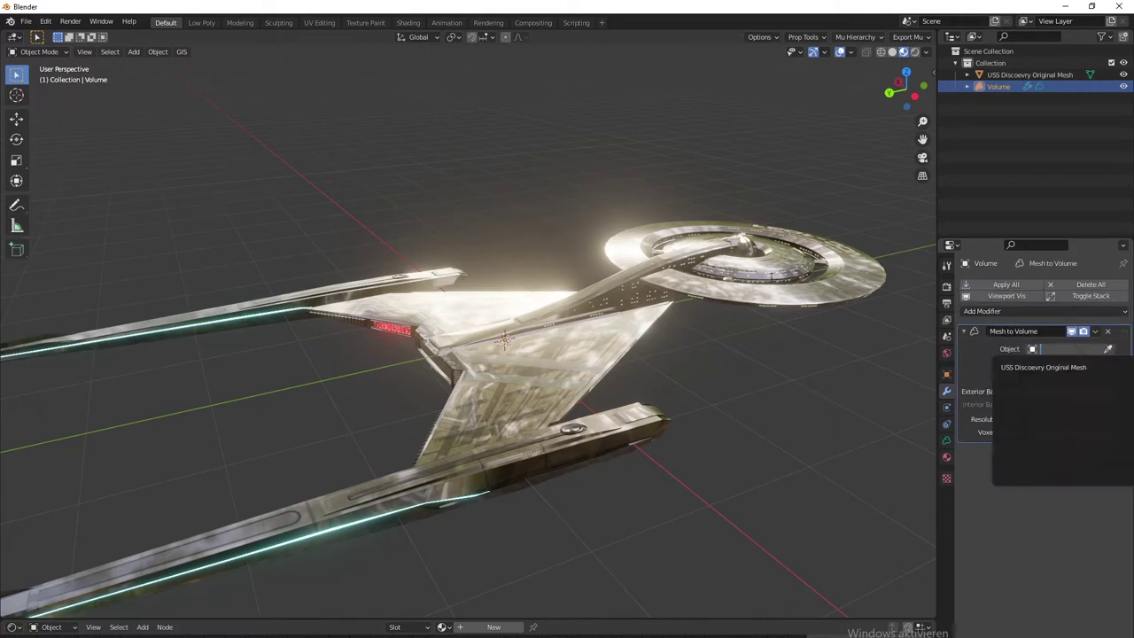
left_click(1035, 368)
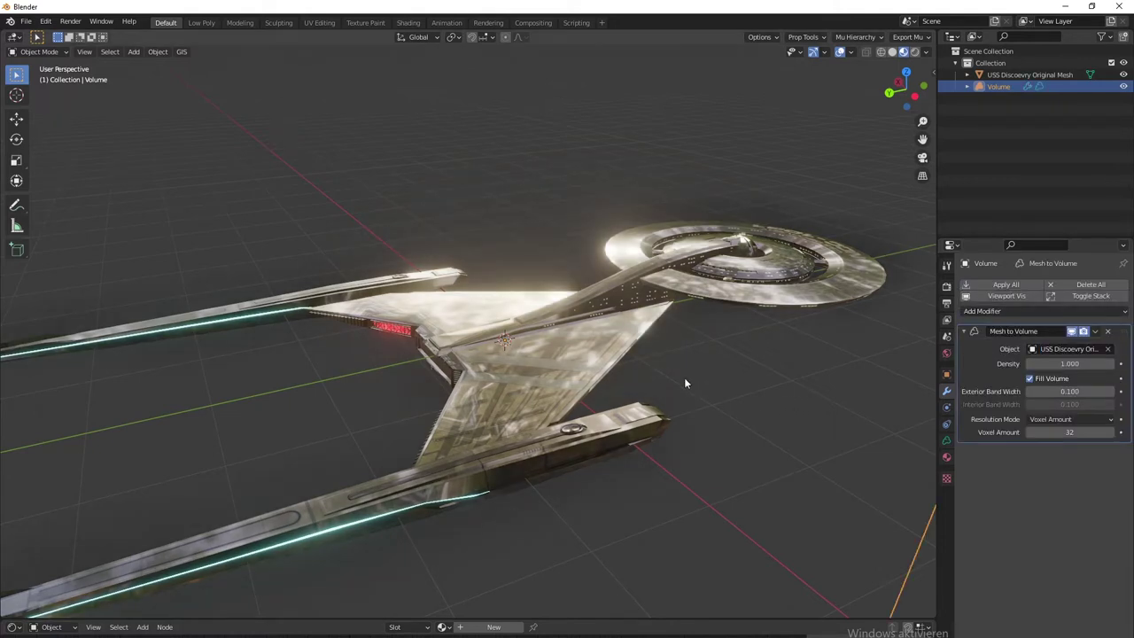
Step: Switch the viewport to solid shading and inspect the volume surrounding the ship
scroll(684, 383, "down", 3)
middle_click_drag(684, 383, 723, 337)
left_click(892, 52)
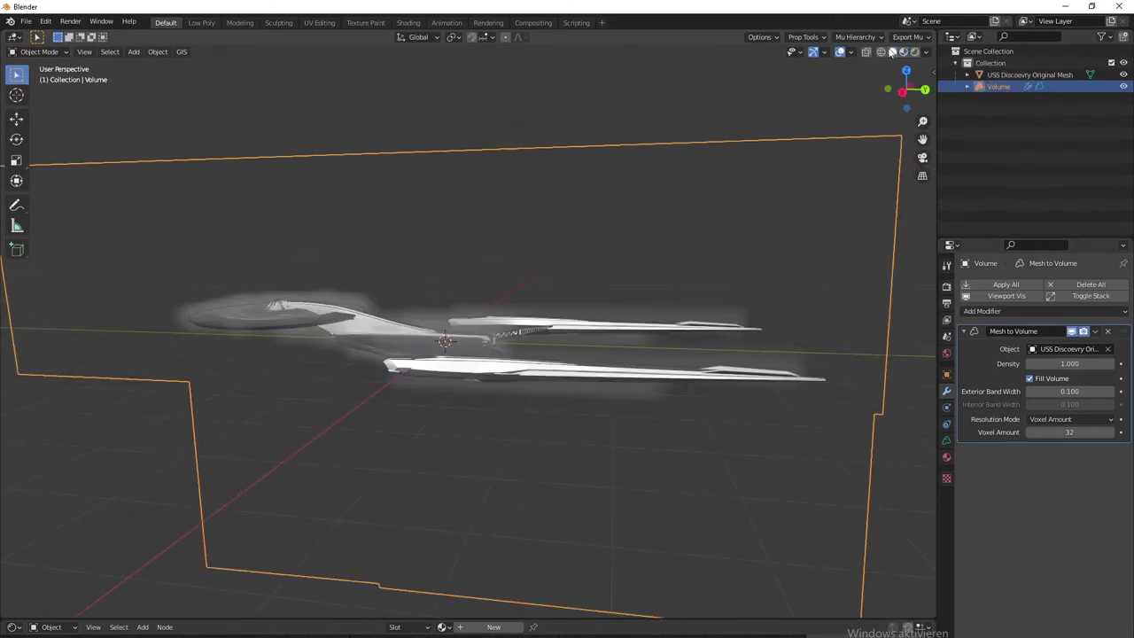
middle_click_drag(605, 293, 346, 302)
scroll(560, 352, "up", 4)
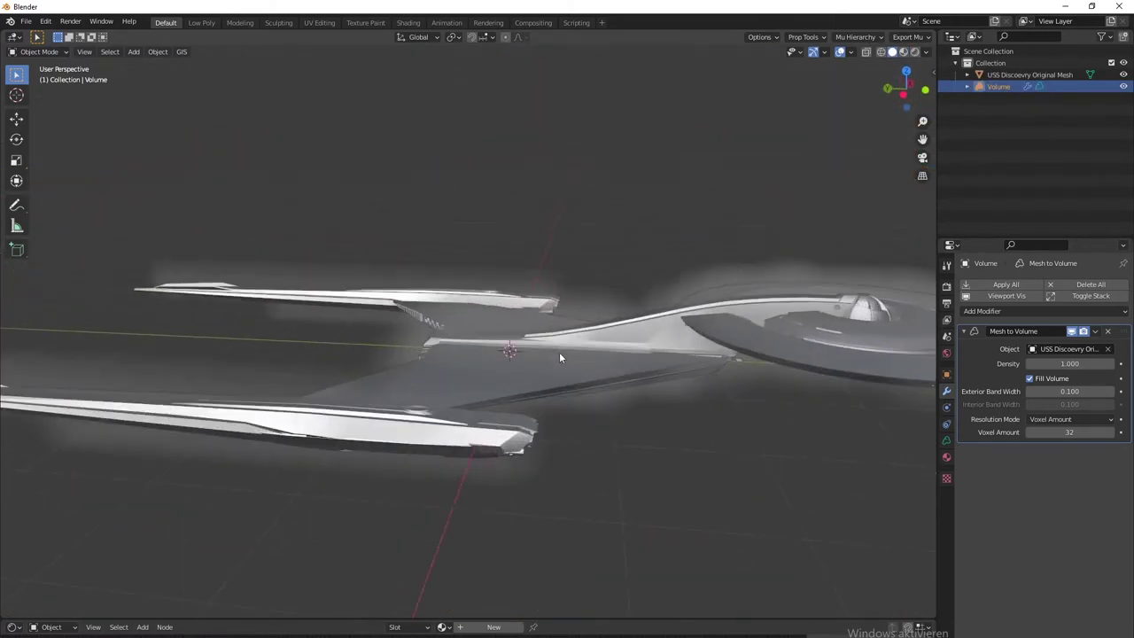
middle_click_drag(610, 351, 364, 364)
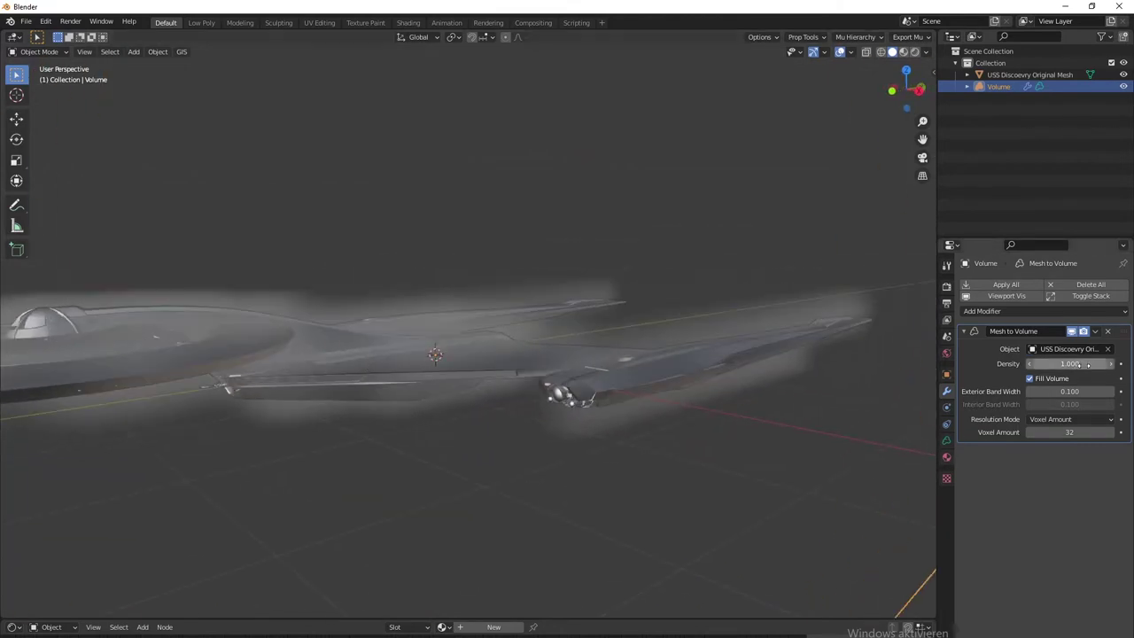
Step: Set the Mesh to Volume modifier's Voxel Amount to 1024 and inspect the volume around the hull
left_click(1072, 433)
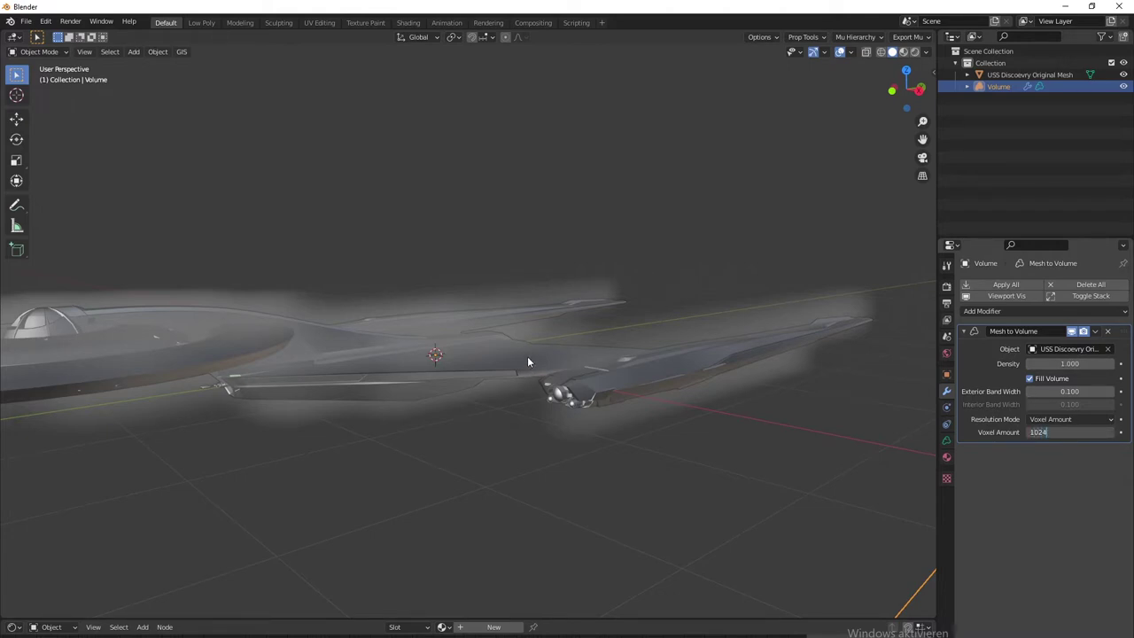
key("Return")
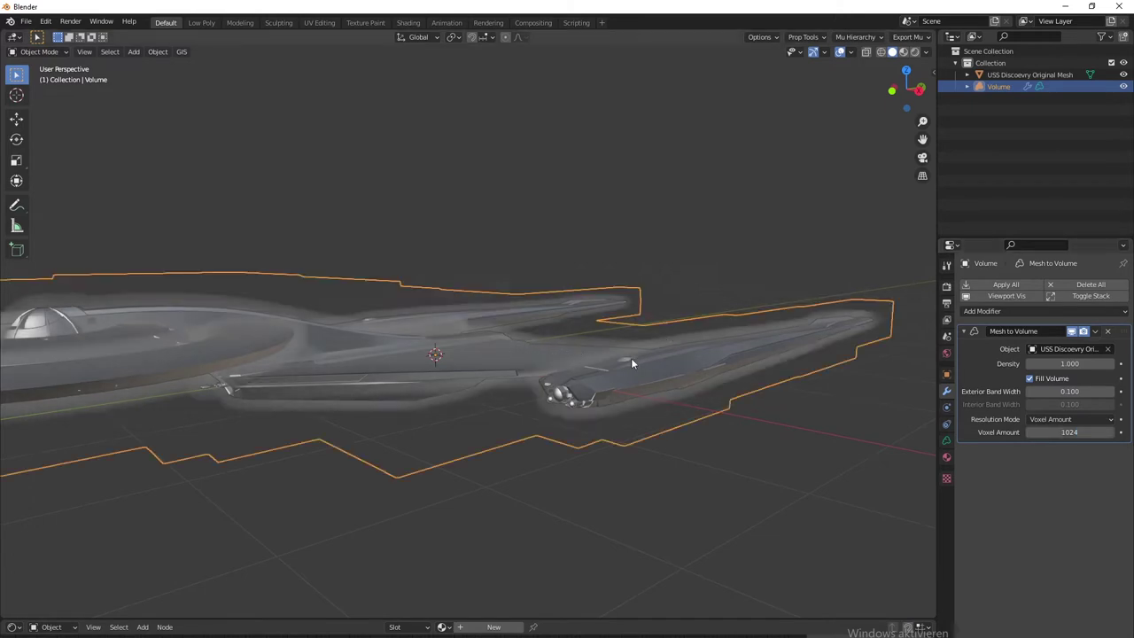
middle_click_drag(632, 362, 558, 405)
scroll(396, 372, "down", 5)
scroll(643, 399, "up", 5)
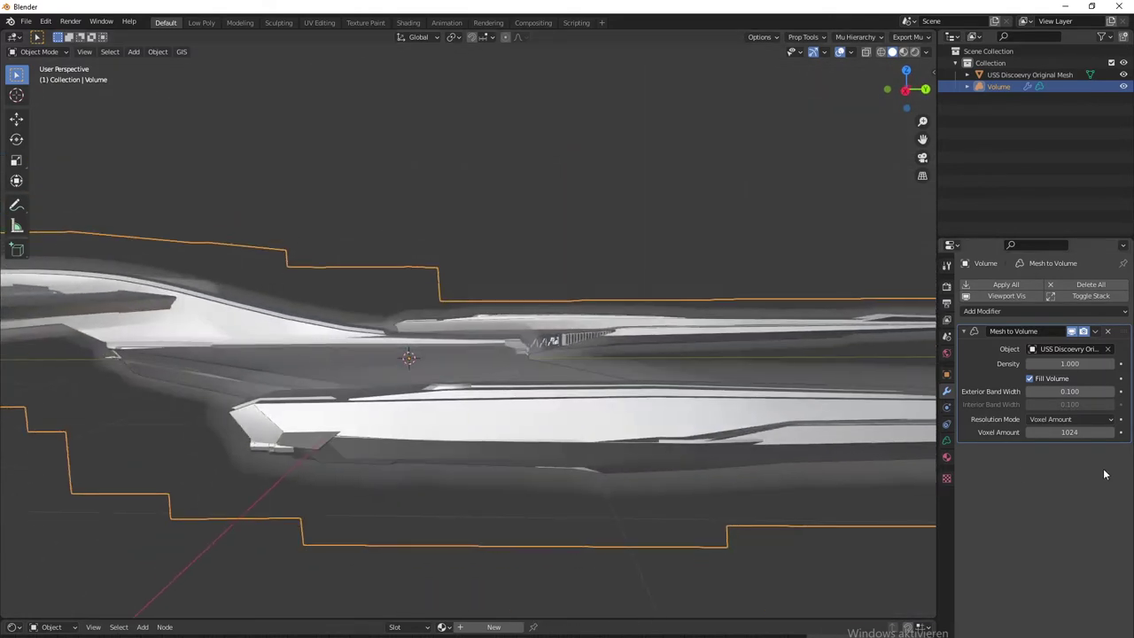
Step: Set the Mesh to Volume modifier's Voxel Amount to 512
left_click(1070, 432)
type("512")
key("Return")
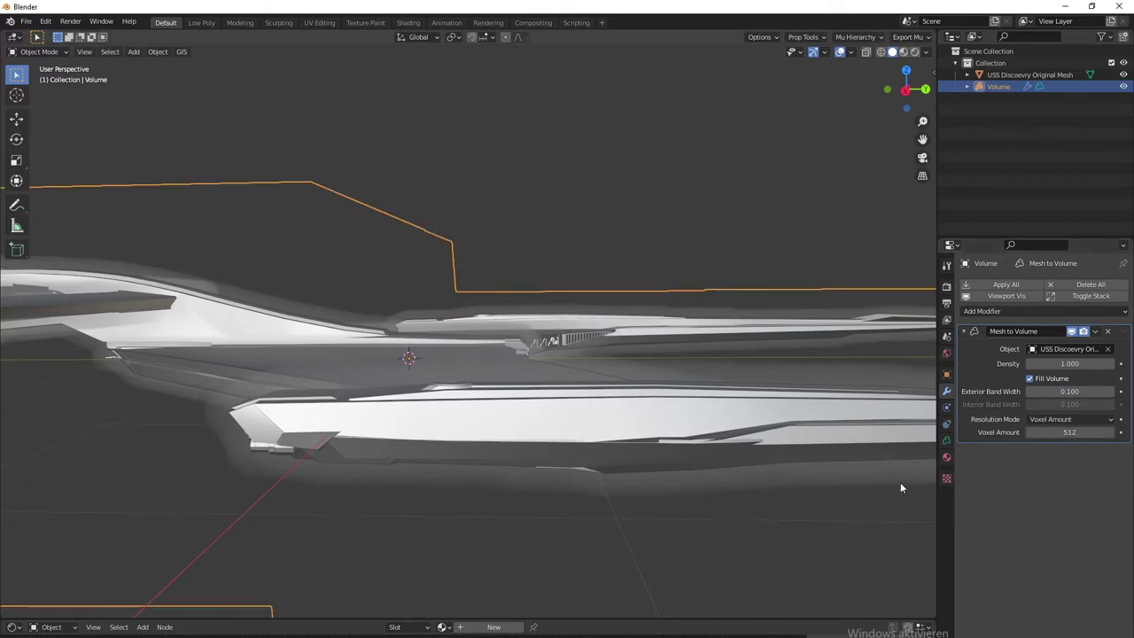
Step: Inspect the volume around the whole ship and try to apply its Mesh to Volume modifier
middle_click_drag(900, 482, 425, 363)
scroll(305, 333, "down", 8)
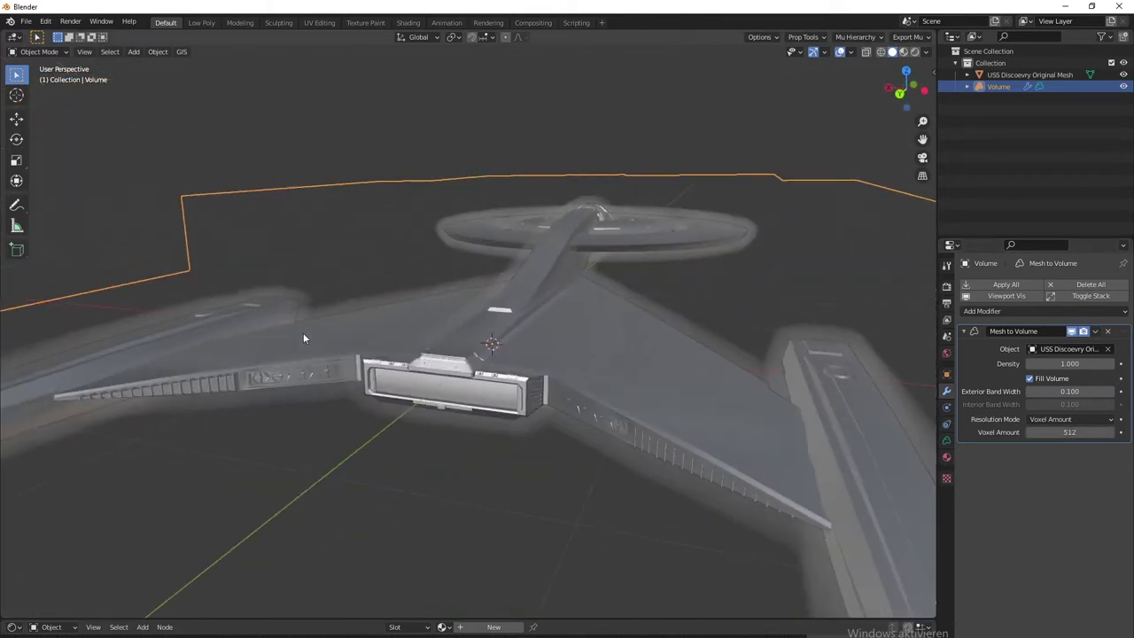
middle_click_drag(302, 331, 394, 461)
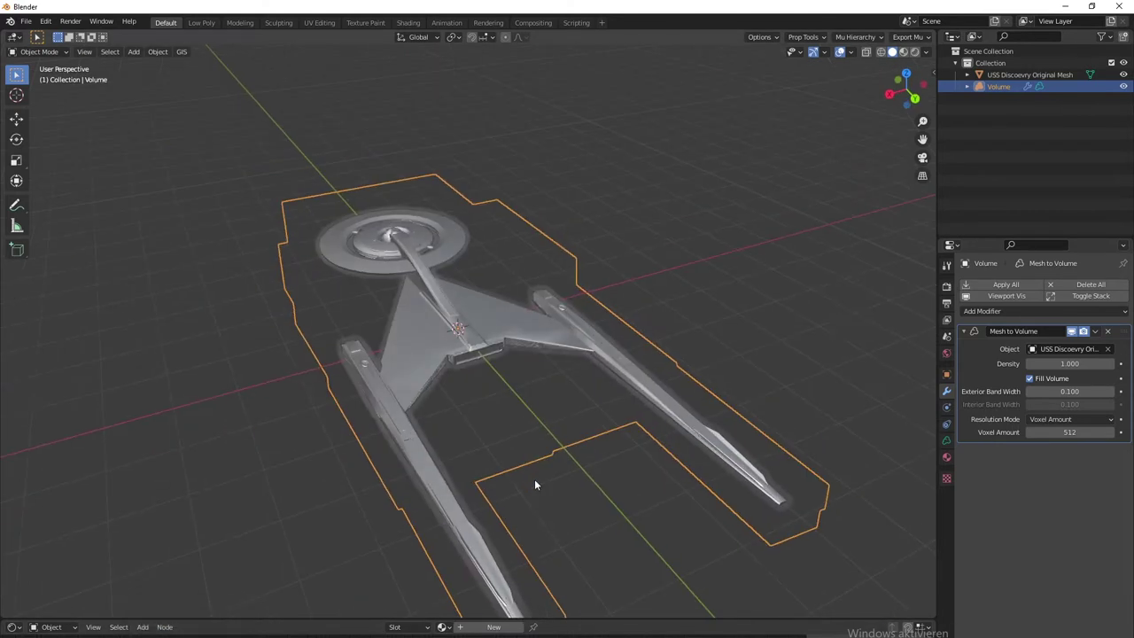
middle_click_drag(512, 499, 544, 471)
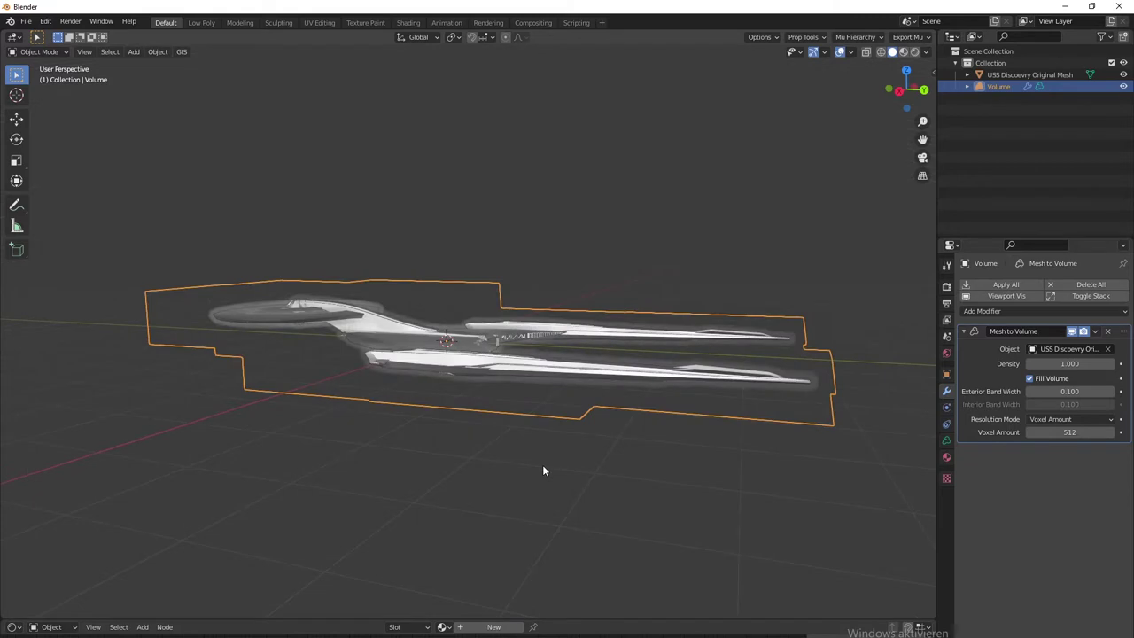
middle_click_drag(476, 423, 687, 452)
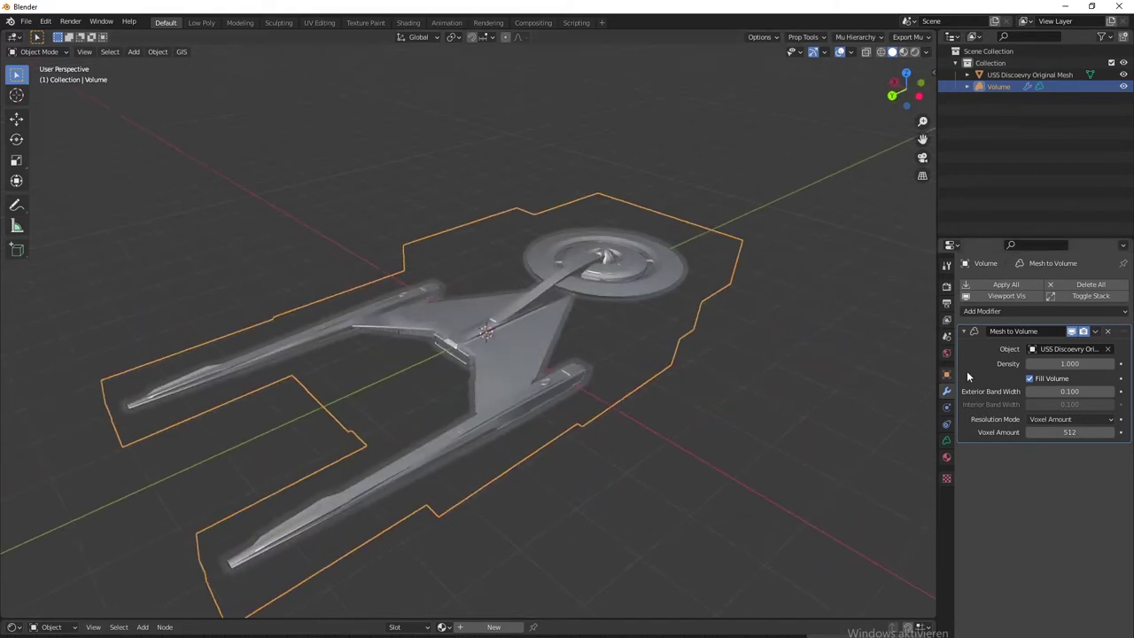
left_click(1096, 332)
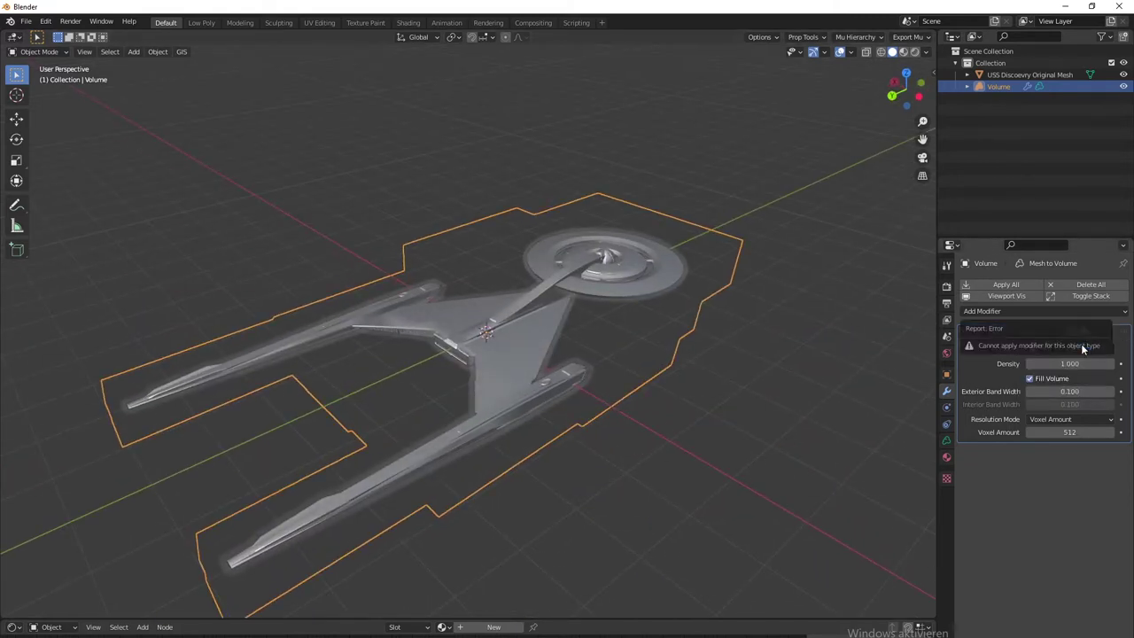
Step: Hide the USS Discoevry Original Mesh in the viewport so only the volume is displayed
middle_click_drag(631, 454, 452, 470)
left_click(1123, 74)
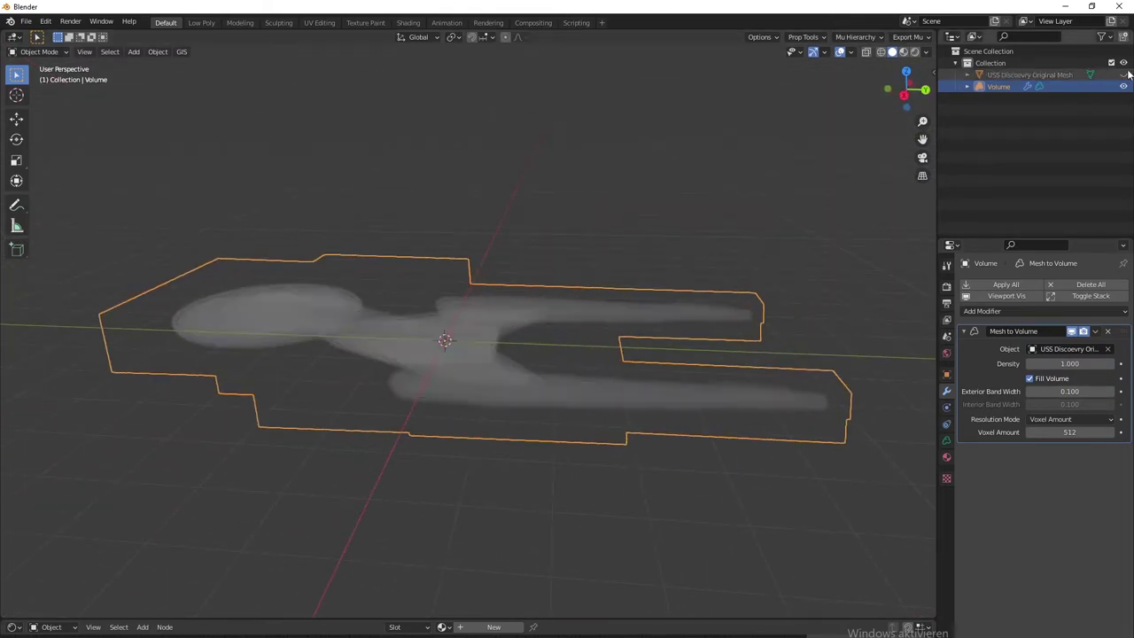
middle_click_drag(193, 323, 498, 358)
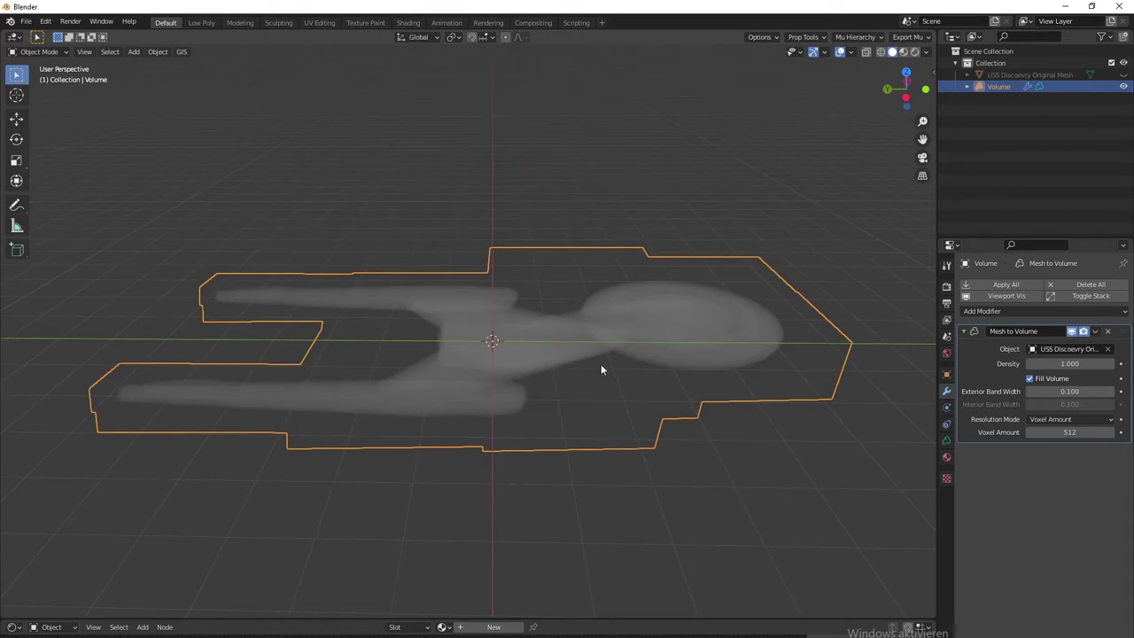
Step: Add a cube mesh at the scene origin
key("ctrl+a")
key("shift+a")
mouse_move(625, 314)
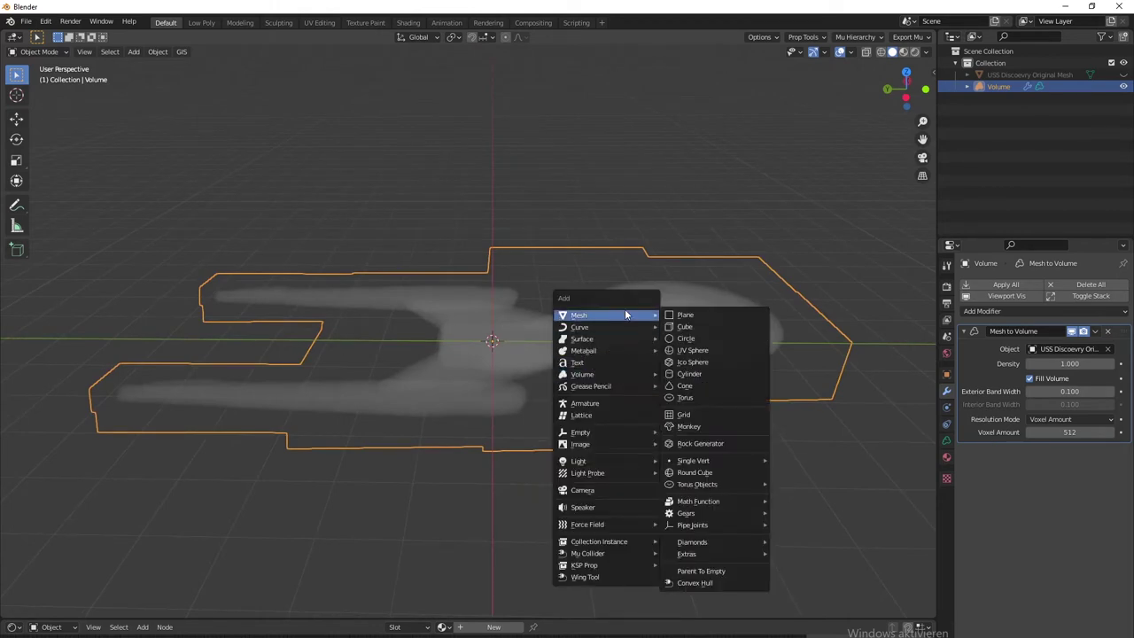
left_click(711, 327)
Step: Add a Volume to Mesh modifier to the cube with Volume as its source object
left_click(1007, 285)
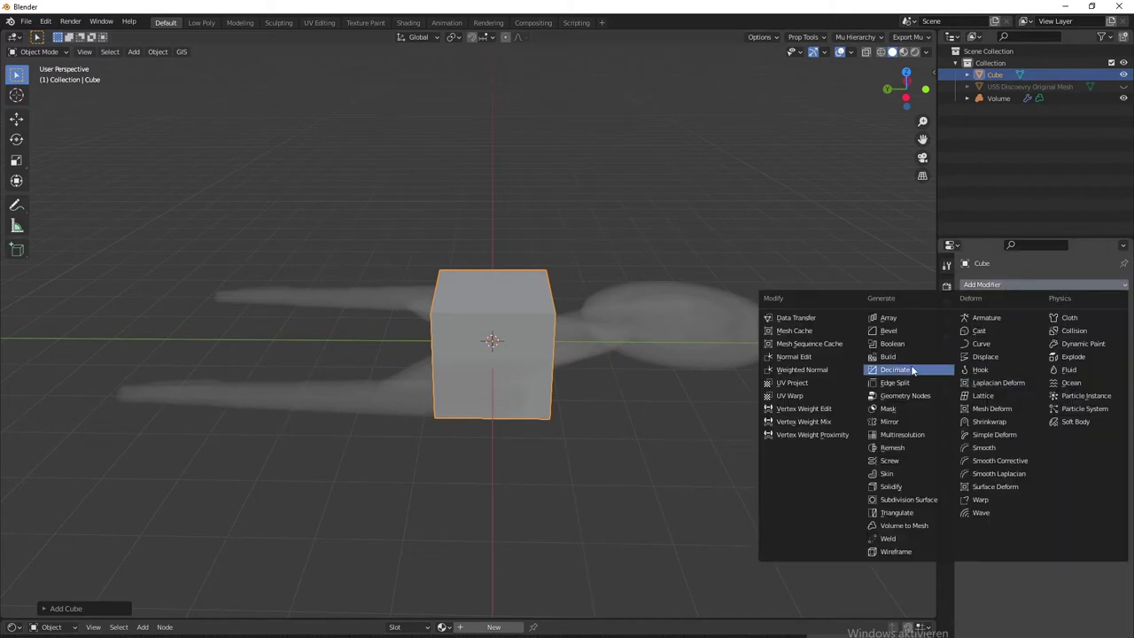
left_click(1026, 284)
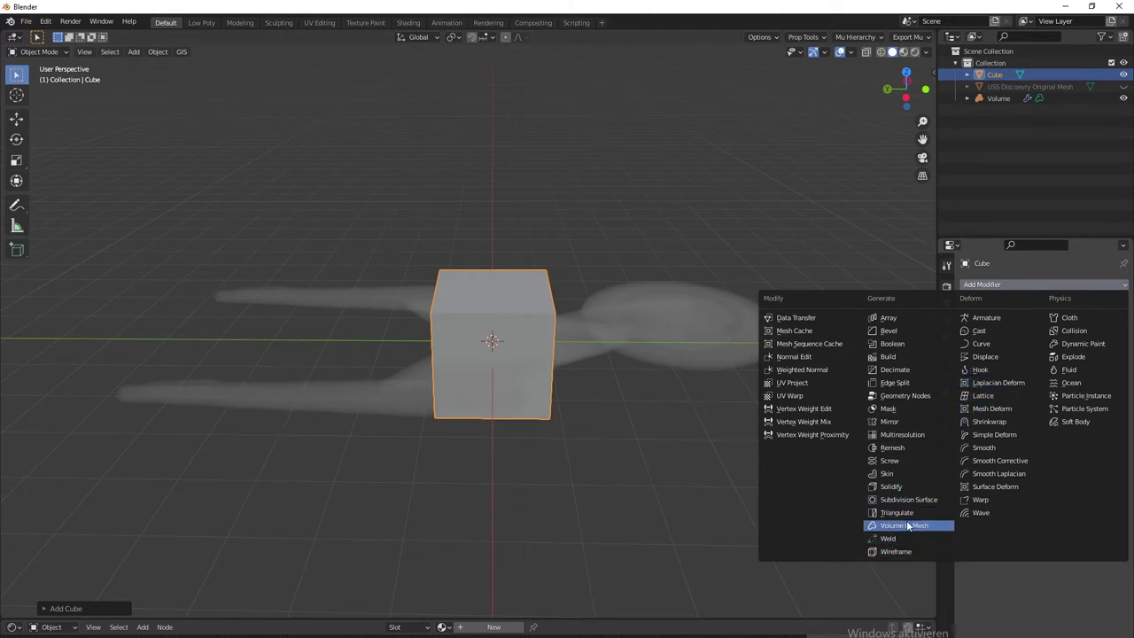
left_click(904, 526)
left_click(1068, 348)
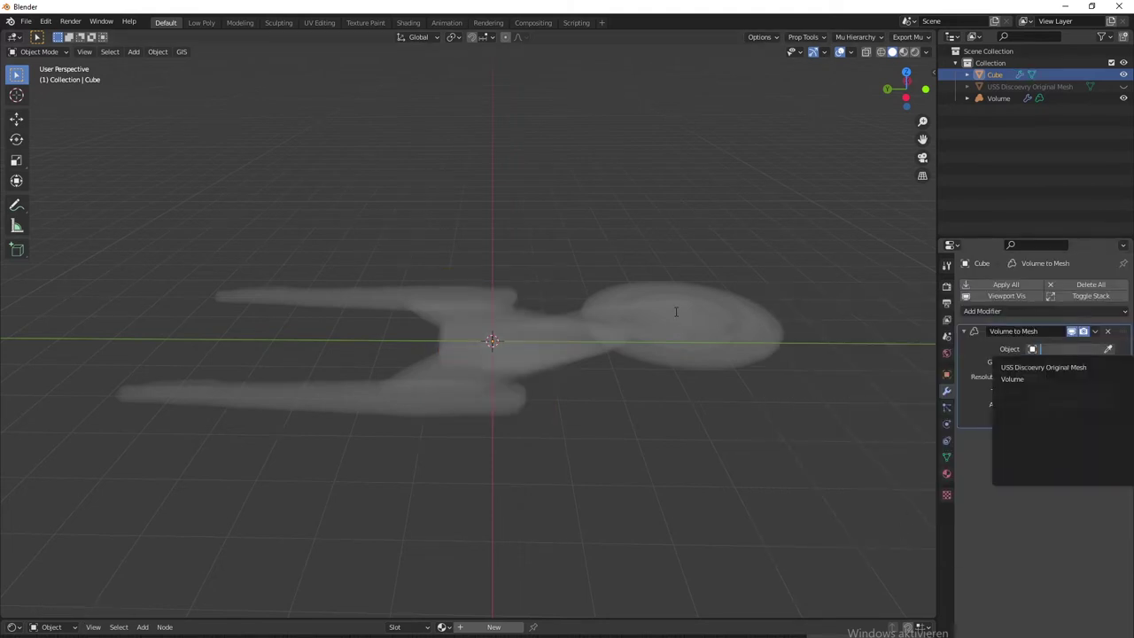
left_click(1028, 380)
middle_click_drag(673, 426, 646, 499)
scroll(464, 447, "up", 4)
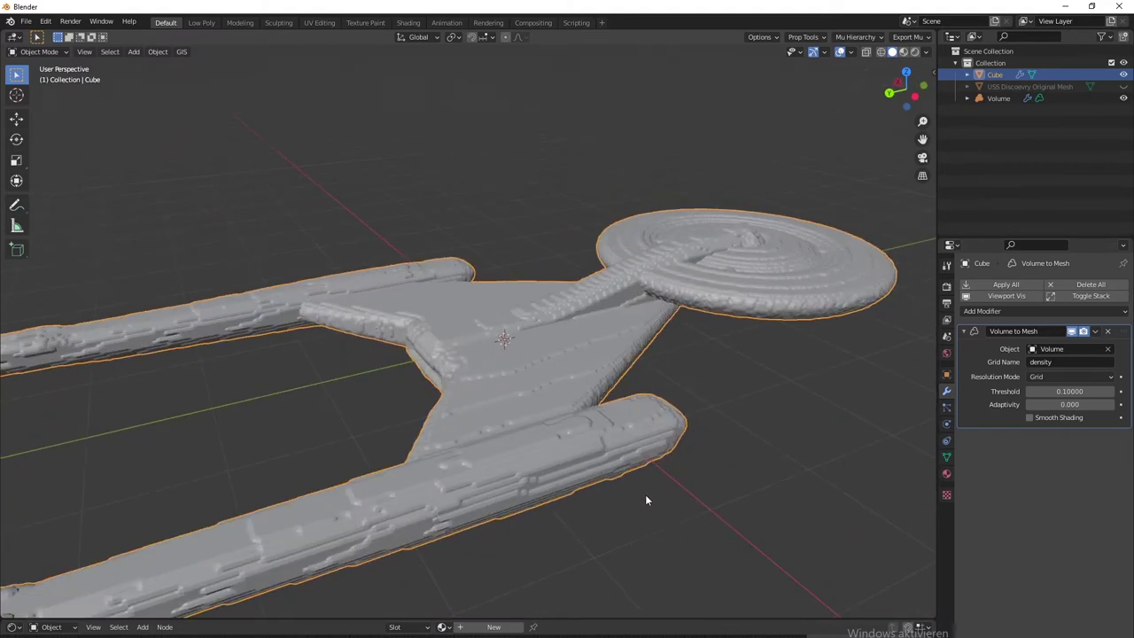
Step: Select the Volume object and lower its Mesh to Volume Exterior Band Width to 0
left_click(997, 98)
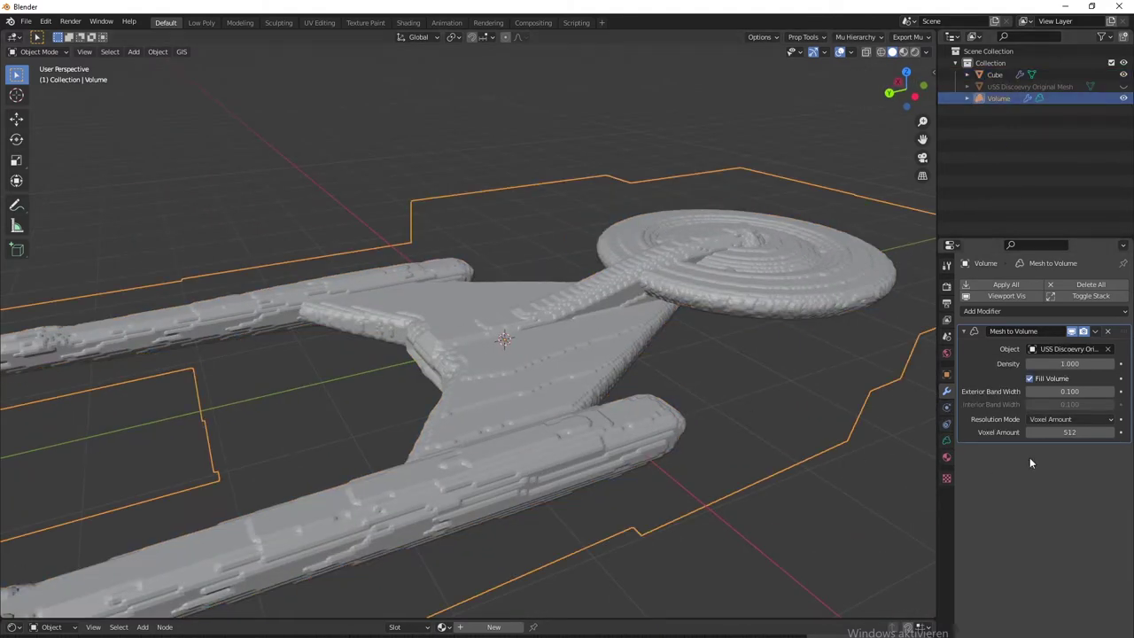
left_click(1029, 391)
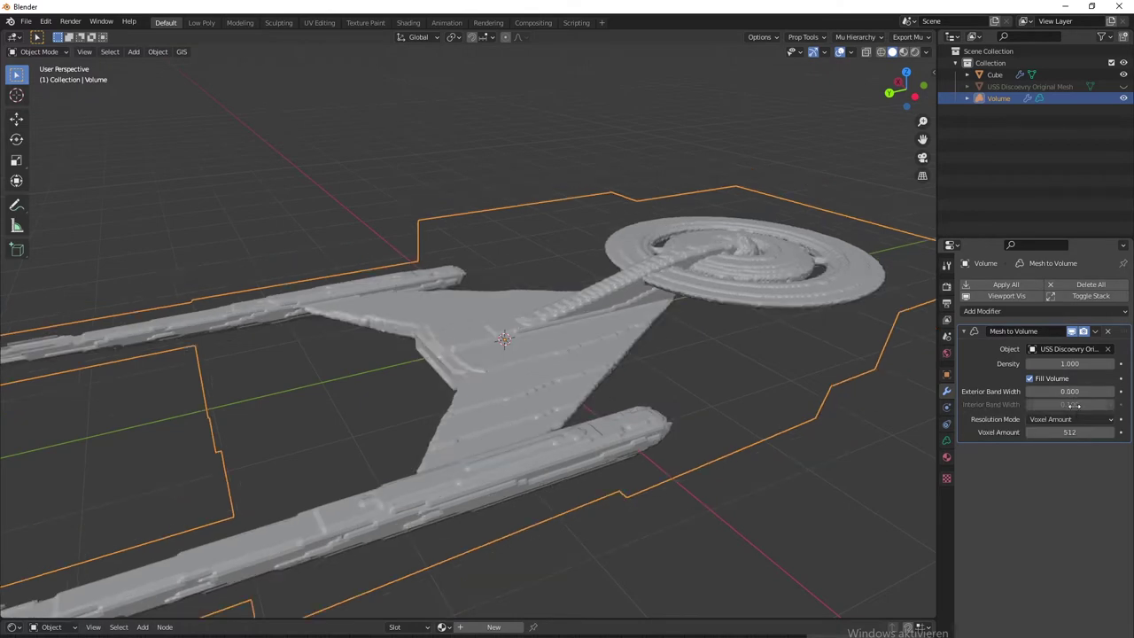
middle_click_drag(872, 425, 659, 407)
Step: Try an Exterior Band Width of 0.05 and check the gaps in the saucer ring
left_click(1050, 391)
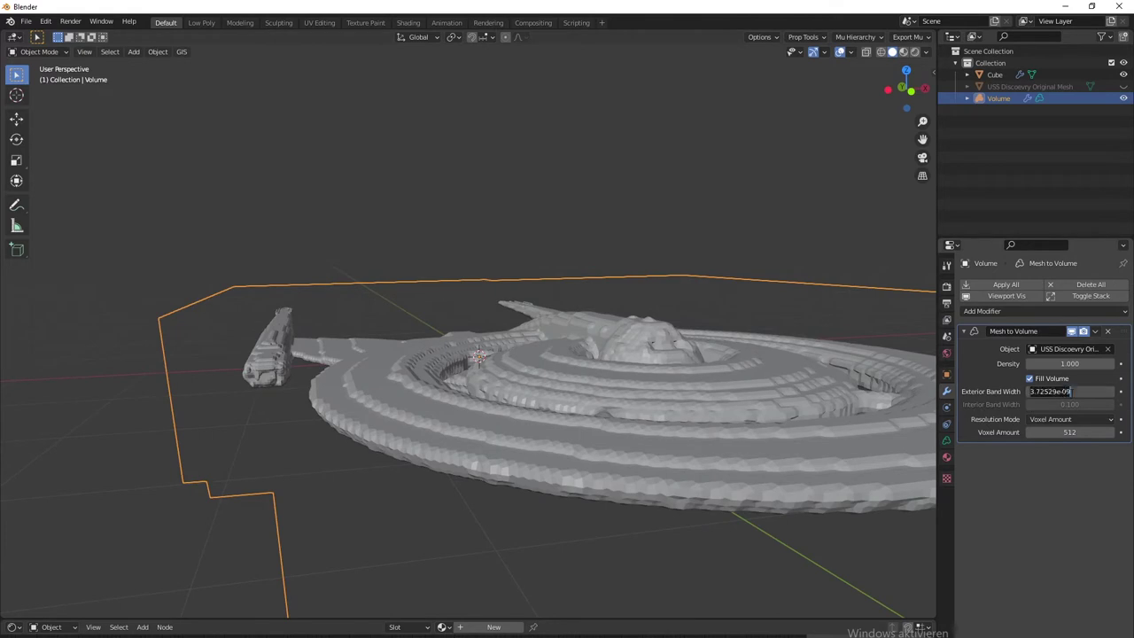
key("BackSpace")
type(".05")
key("Return")
mouse_move(585, 398)
middle_mouse_down()
mouse_move(584, 420)
mouse_move(583, 327)
mouse_move(534, 375)
mouse_move(529, 399)
mouse_move(581, 359)
mouse_move(598, 403)
middle_mouse_up()
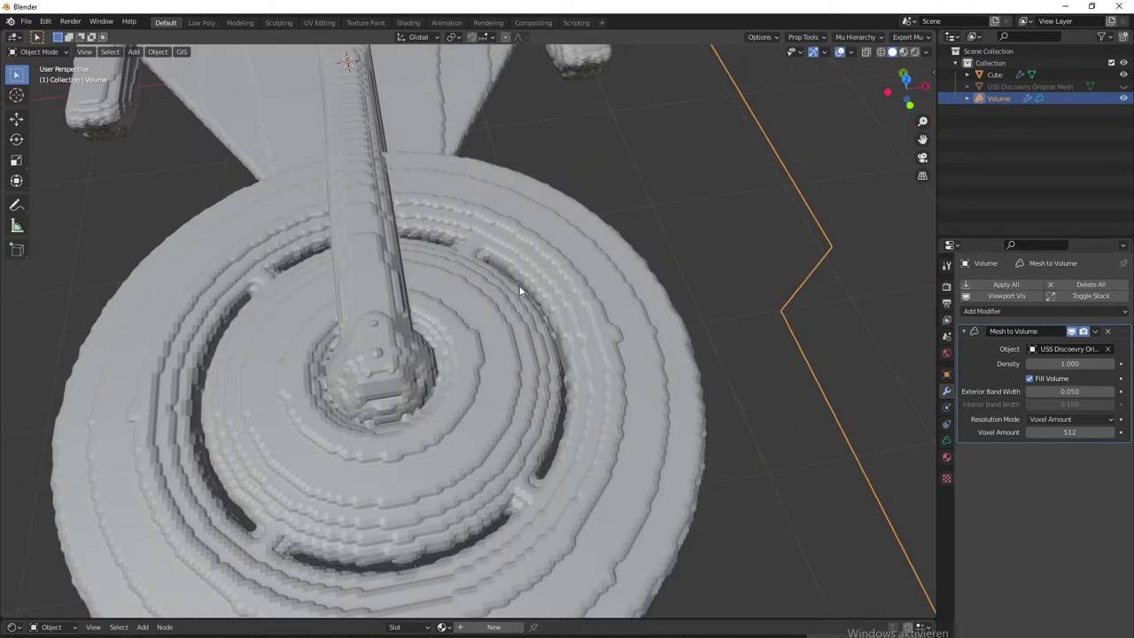
middle_click_drag(444, 441, 475, 428)
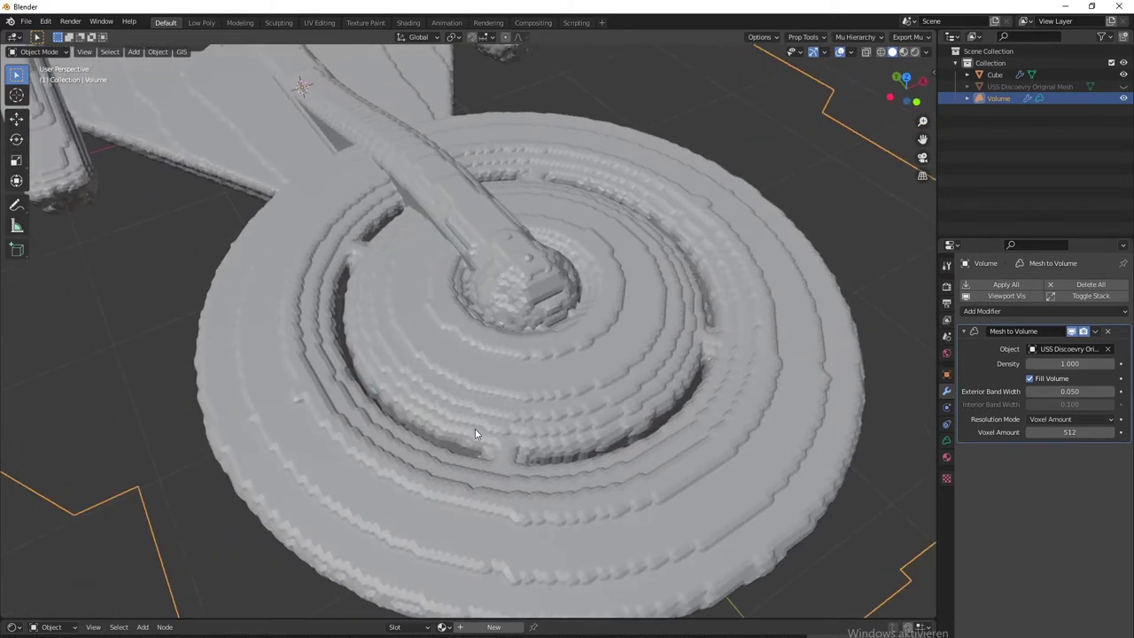
Step: Set the Mesh to Volume modifier's Exterior Band Width to 0.04
left_click(1073, 391)
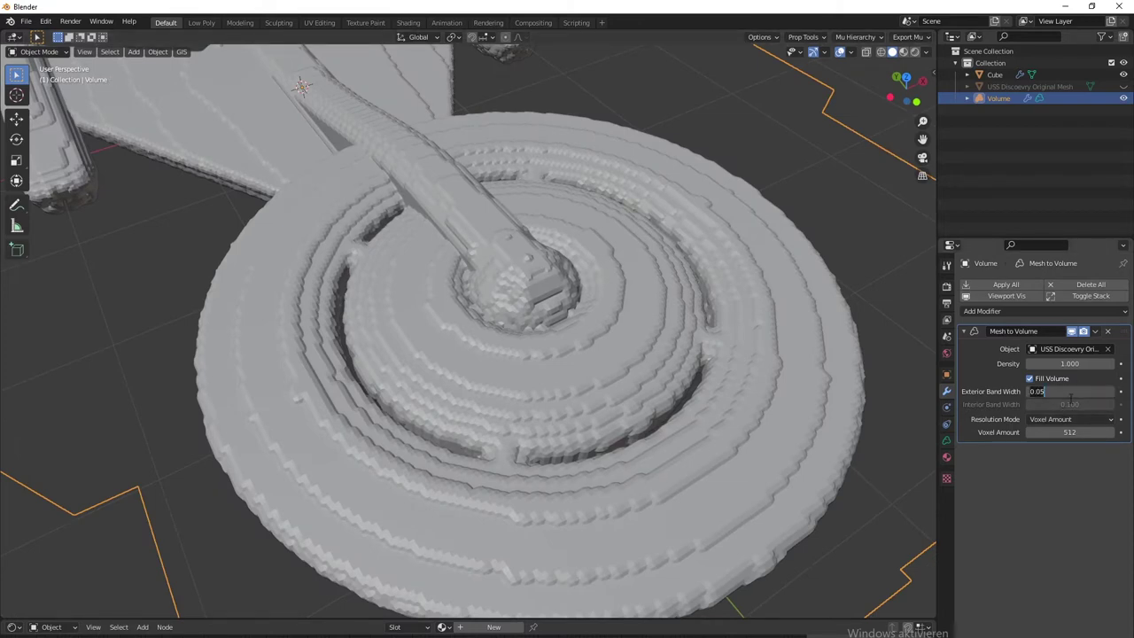
type("0.04")
key("Return")
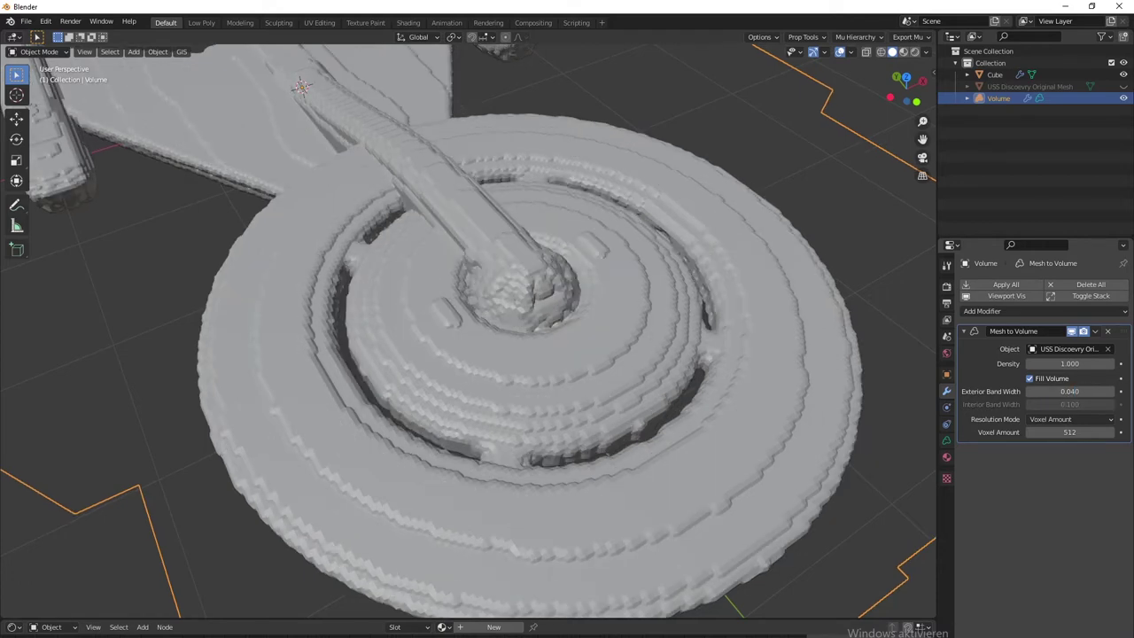
middle_click_drag(534, 381, 762, 468)
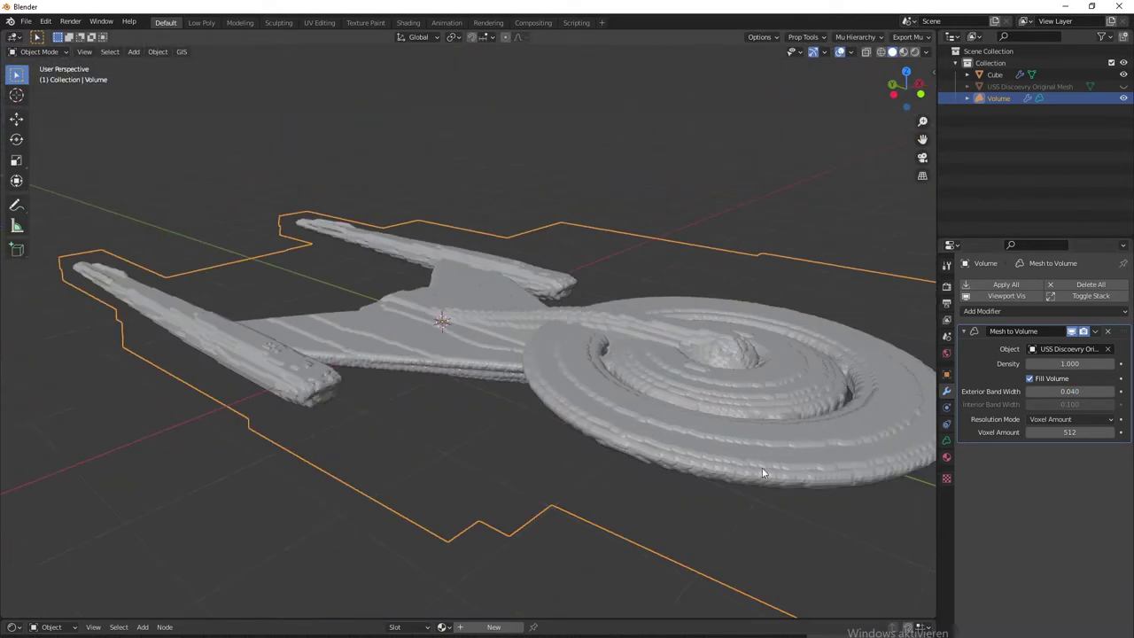
Step: Select the cube object and examine its generated mesh density across the hull and nacelles in wireframe shading
left_click(996, 74)
middle_click_drag(634, 389, 662, 410)
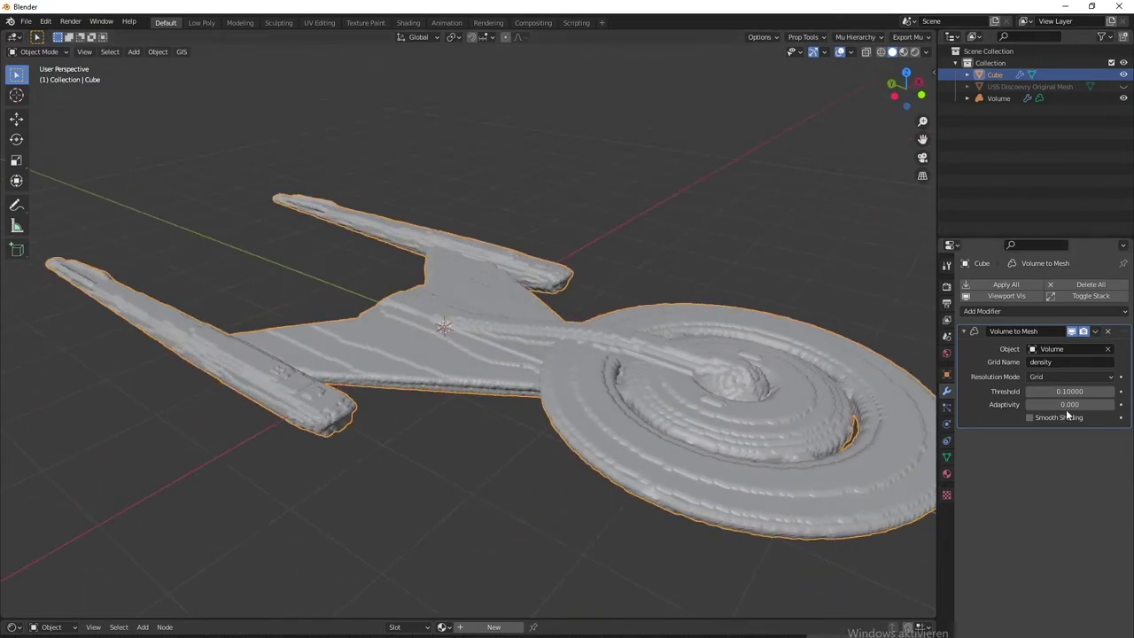
mouse_move(1072, 405)
left_mouse_down()
mouse_move(1114, 405)
mouse_move(1081, 405)
left_mouse_up()
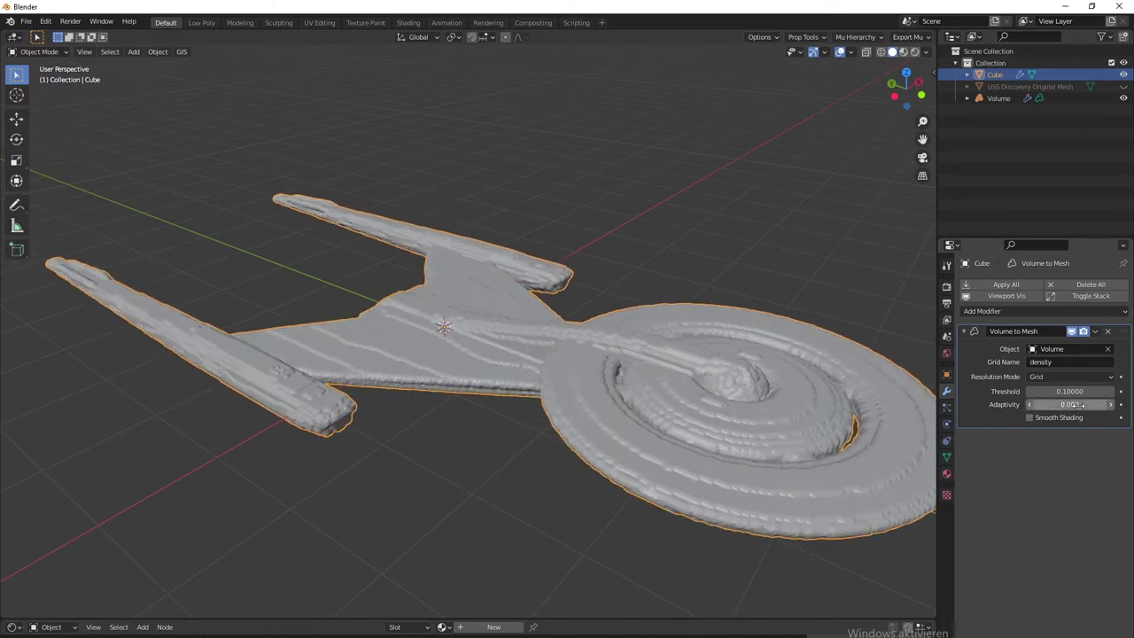
left_click(881, 51)
scroll(481, 381, "up", 3)
middle_click_drag(481, 381, 712, 337)
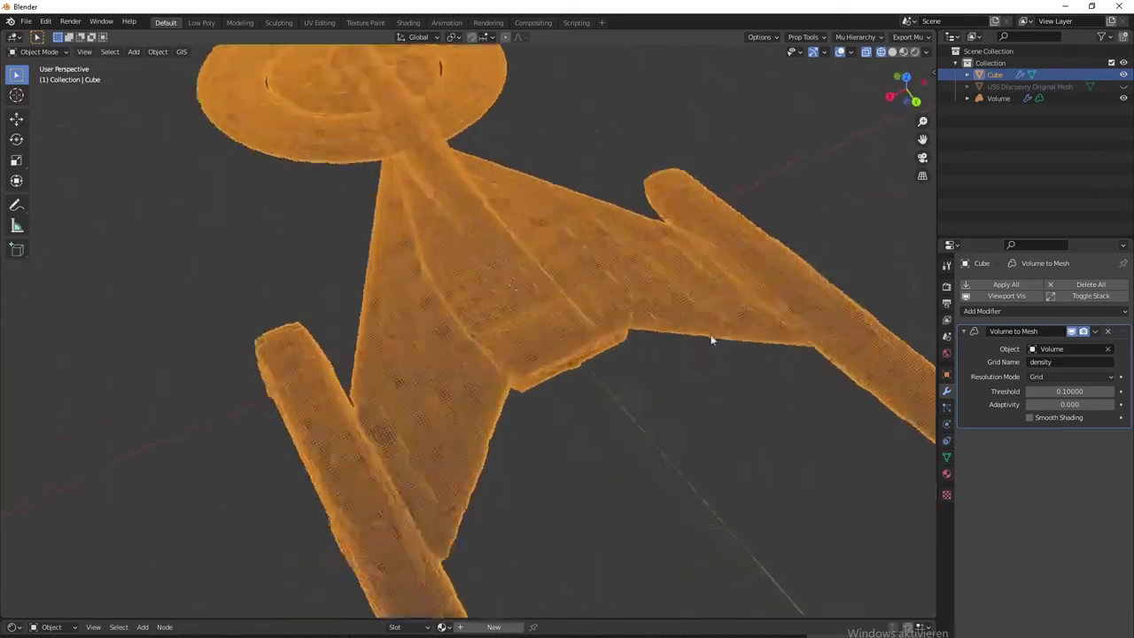
scroll(648, 380, "up", 5)
middle_click_drag(605, 345, 592, 333)
middle_click_drag(842, 235, 723, 241)
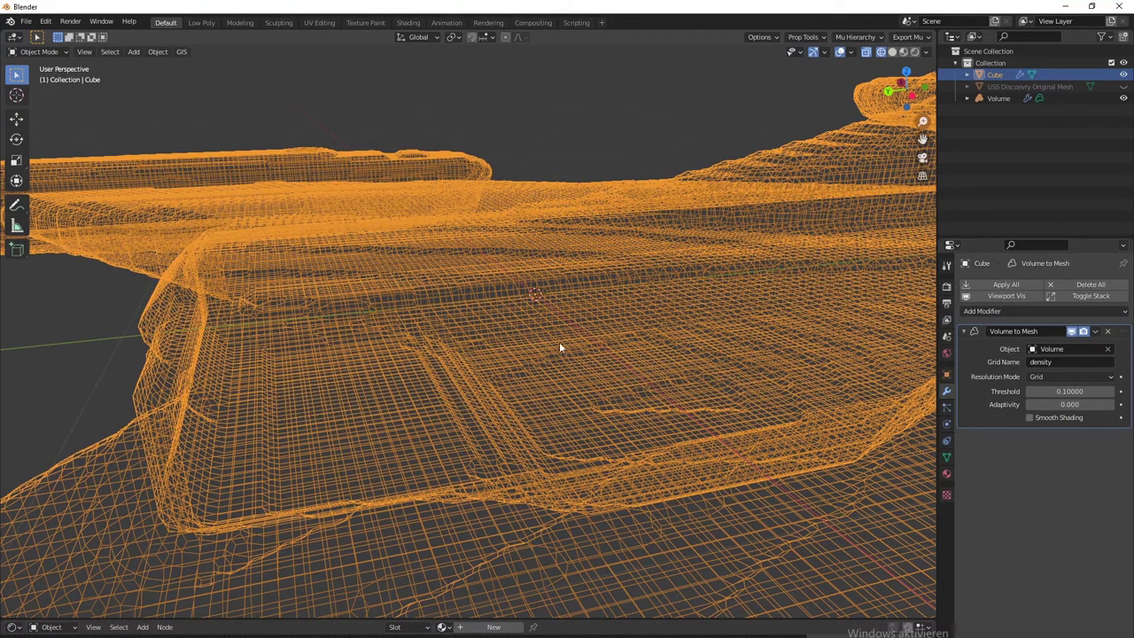
middle_click_drag(498, 338, 316, 340)
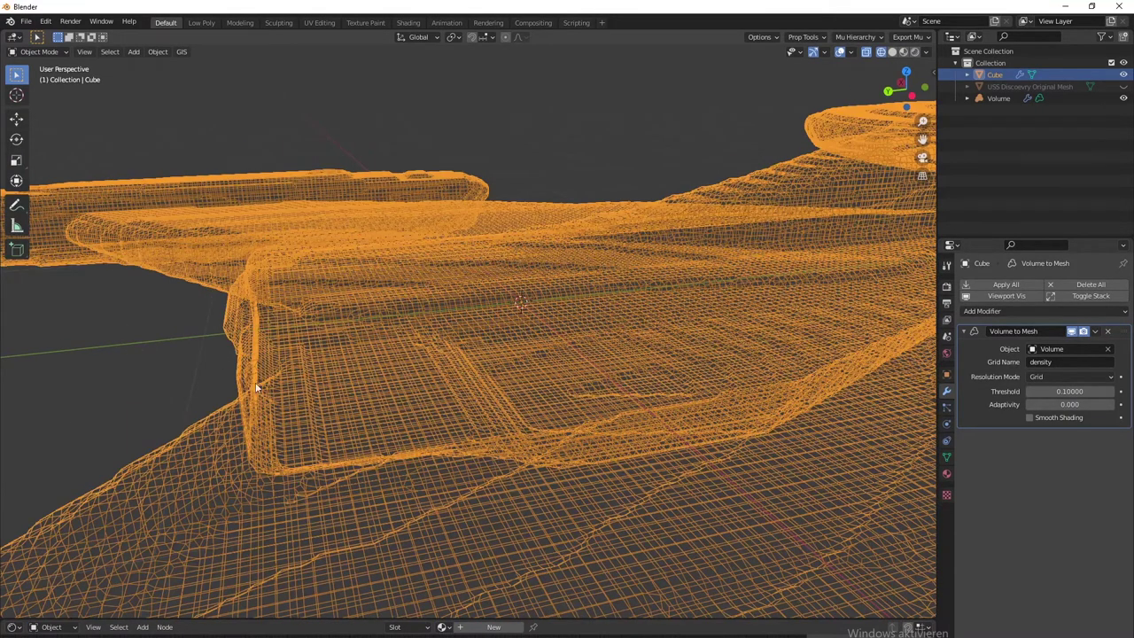
scroll(404, 385, "down", 4)
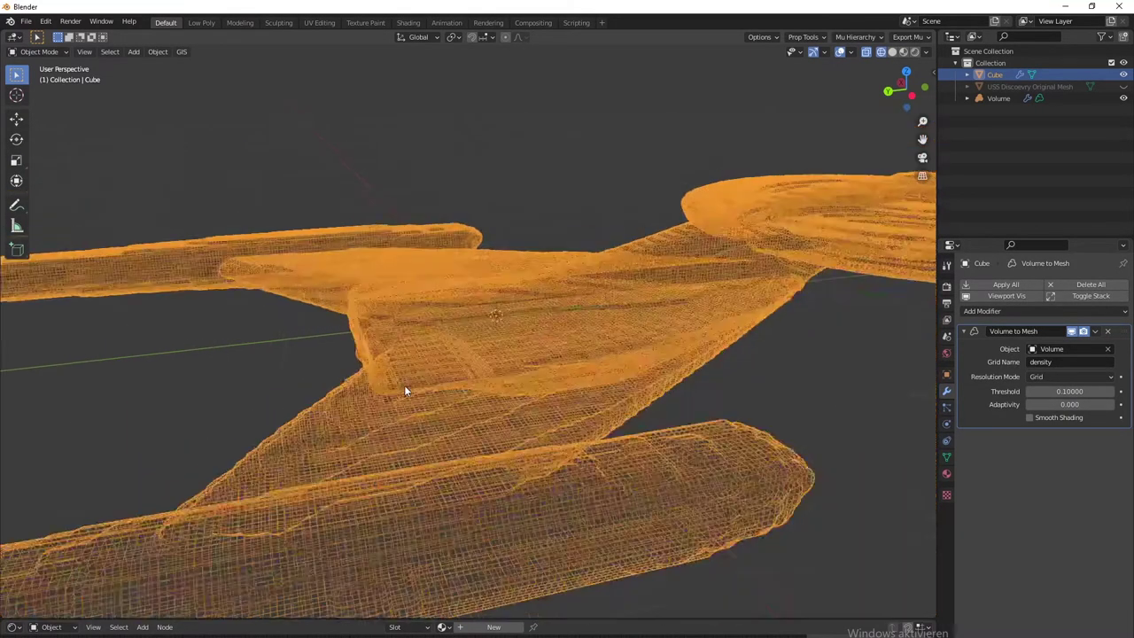
middle_click_drag(427, 387, 578, 446)
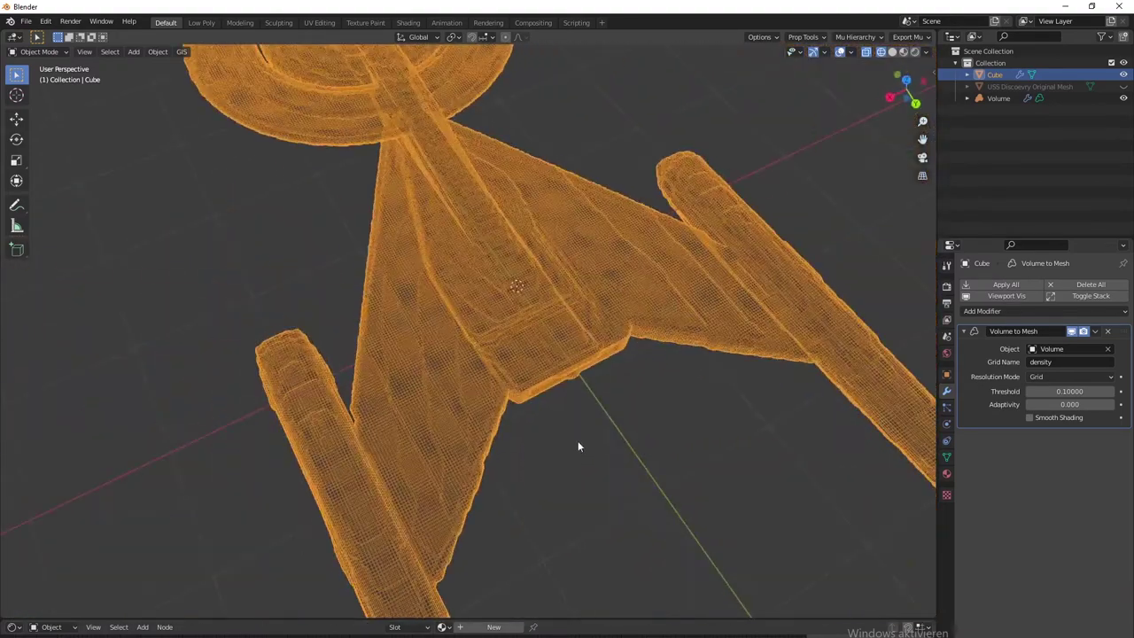
Step: Try an Adaptivity of 0.5 on the cube's Volume to Mesh modifier
left_click(1077, 404)
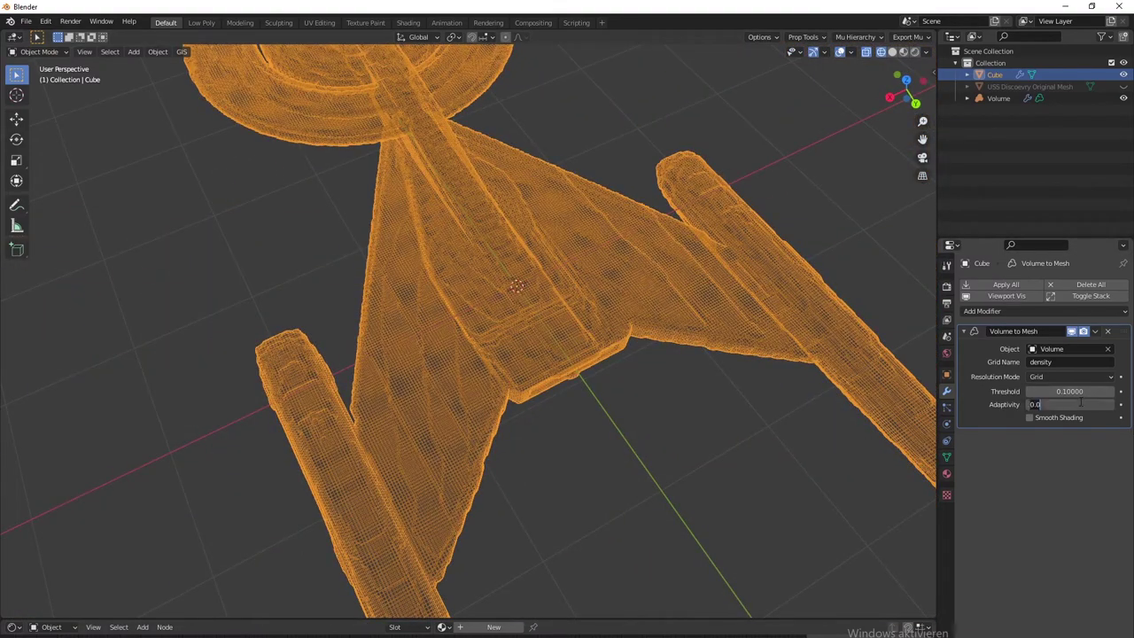
key("BackSpace")
key("Return")
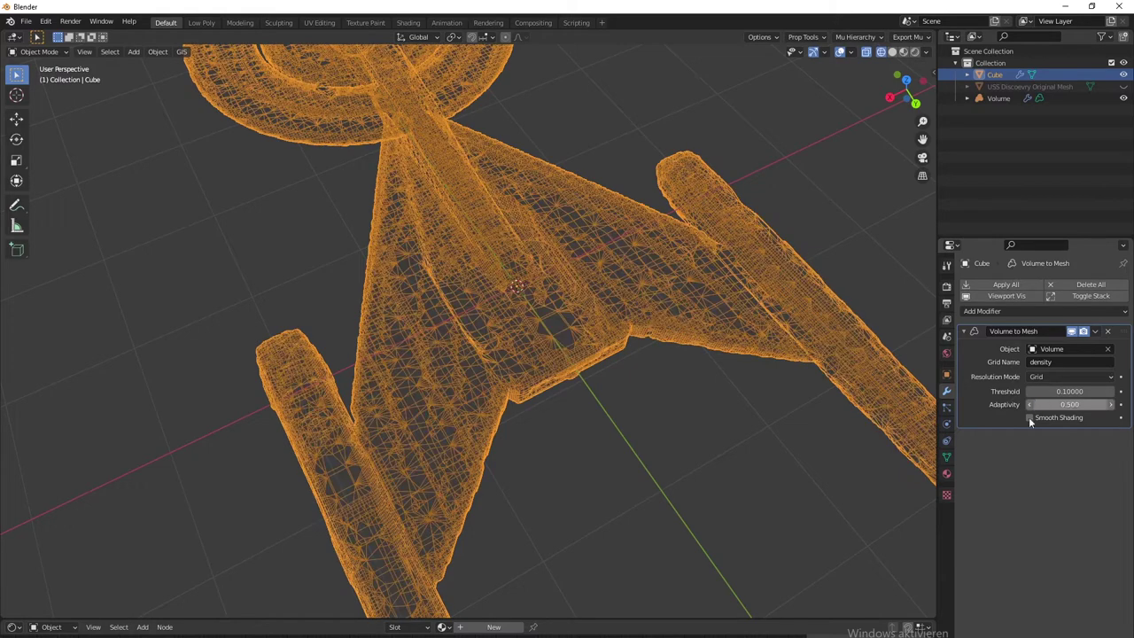
middle_click_drag(549, 390, 721, 418)
Step: Set the Volume to Mesh Adaptivity to 0.1 and inspect the hull's wireframe up close
left_click(1069, 403)
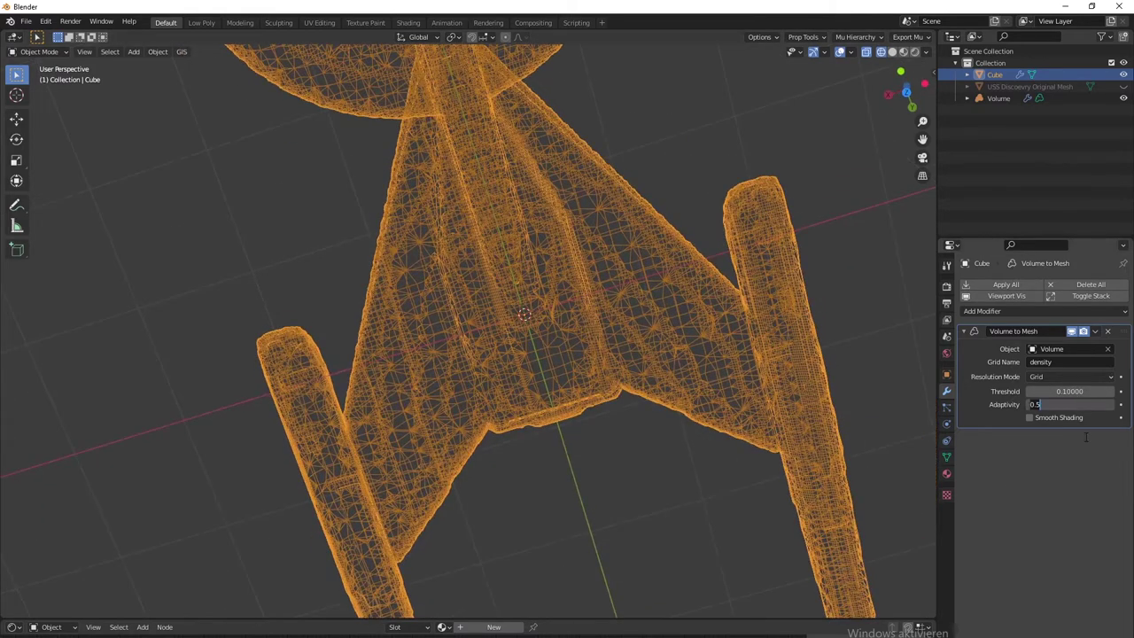
key("BackSpace")
key("Return")
scroll(700, 412, "up", 1)
middle_click_drag(700, 412, 522, 535)
scroll(526, 478, "up", 5)
middle_click_drag(525, 479, 511, 451)
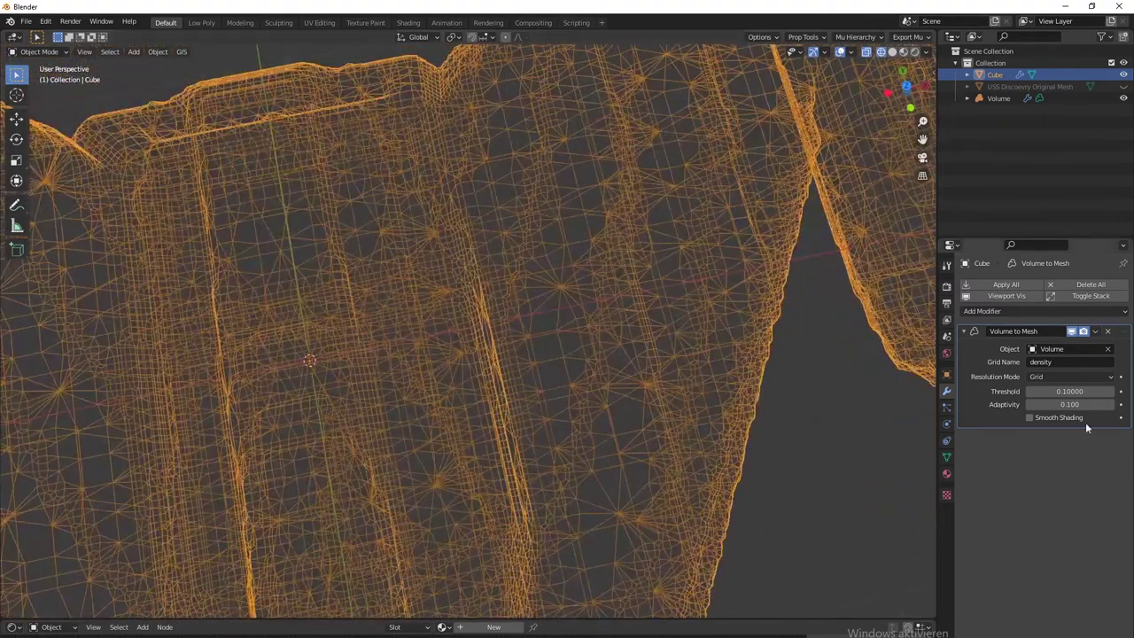
Step: Re-enter the Adaptivity as 0.1 and check the wireframe of the whole ship
left_click(1067, 404)
key("BackSpace")
key("BackSpace")
key("Return")
scroll(678, 284, "down", 5)
middle_click_drag(674, 296, 631, 294)
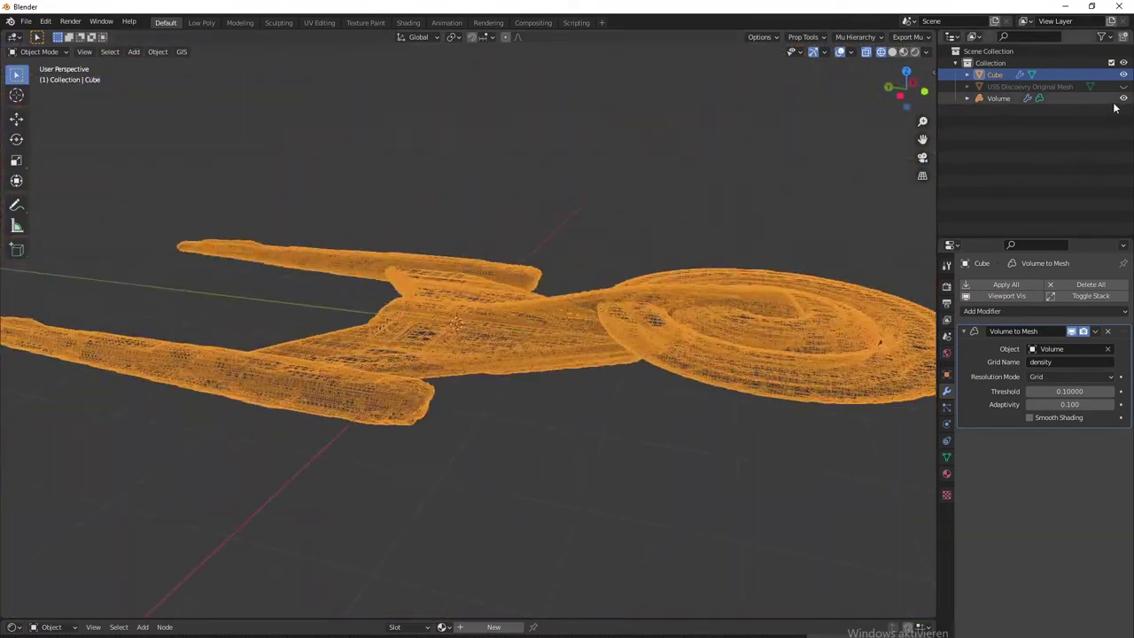
Step: Return to solid shading, check the ship's surface and apply the cube's Volume to Mesh modifier
left_click(893, 51)
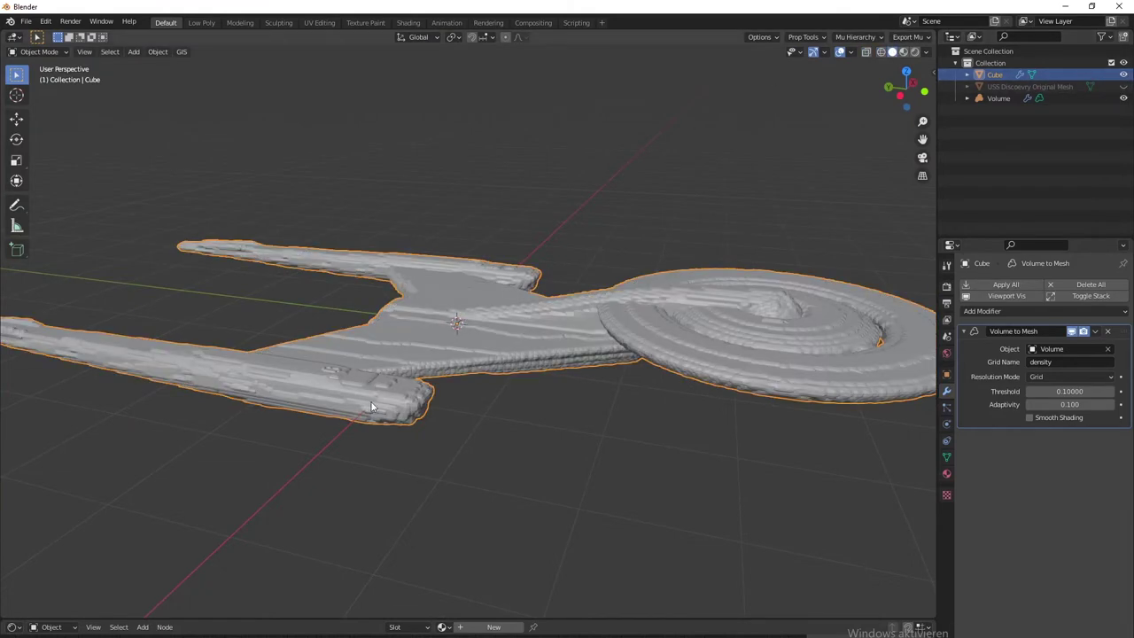
mouse_move(373, 407)
middle_mouse_down()
mouse_move(500, 439)
mouse_move(552, 388)
middle_mouse_up()
scroll(609, 439, "up", 5)
middle_click_drag(609, 438, 531, 399)
scroll(450, 415, "down", 6)
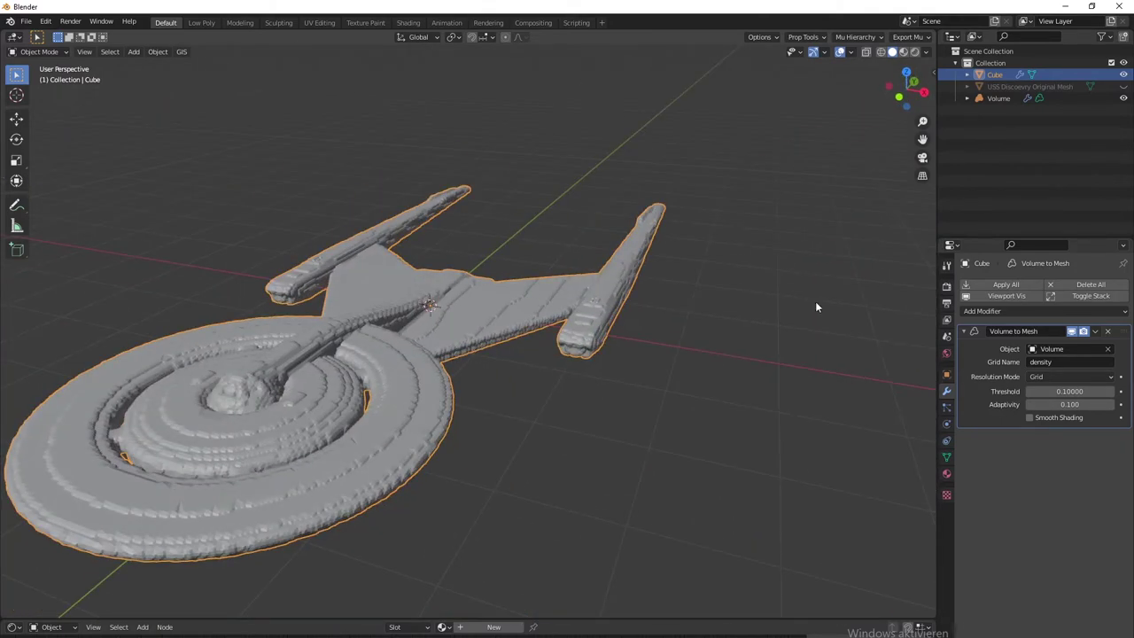
left_click(1097, 332)
left_click(1064, 347)
Step: Delete the Volume object from the scene
left_click(1012, 97)
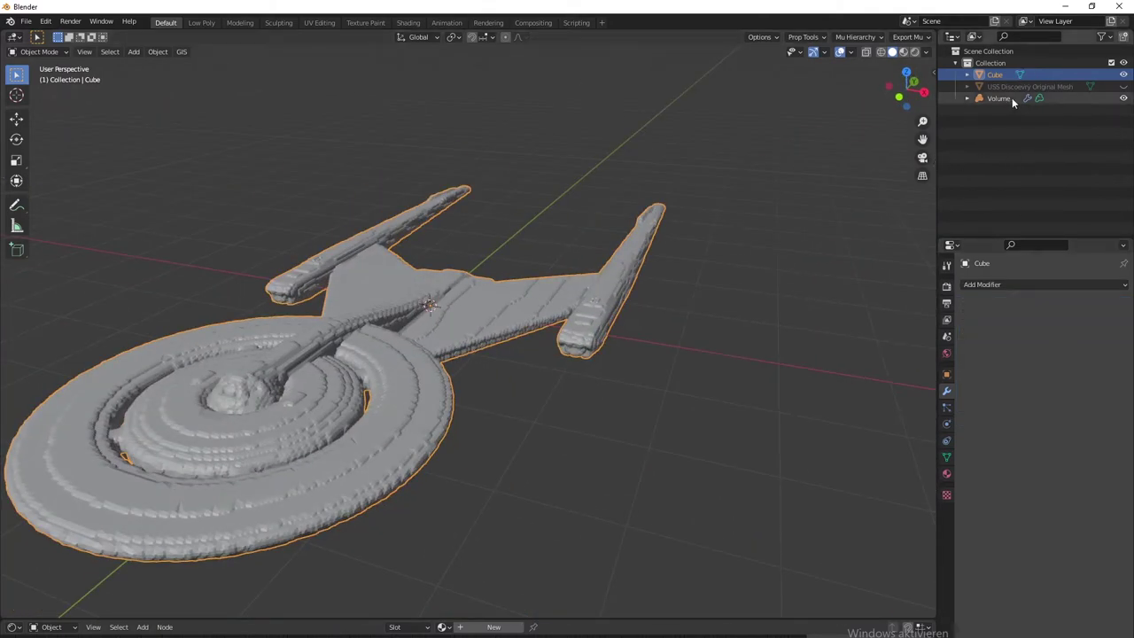
key("x")
left_click(696, 325)
Step: Select the converted ship mesh and add a Decimate modifier to it
middle_click_drag(727, 301, 511, 250)
left_click(528, 279)
scroll(623, 301, "up", 2)
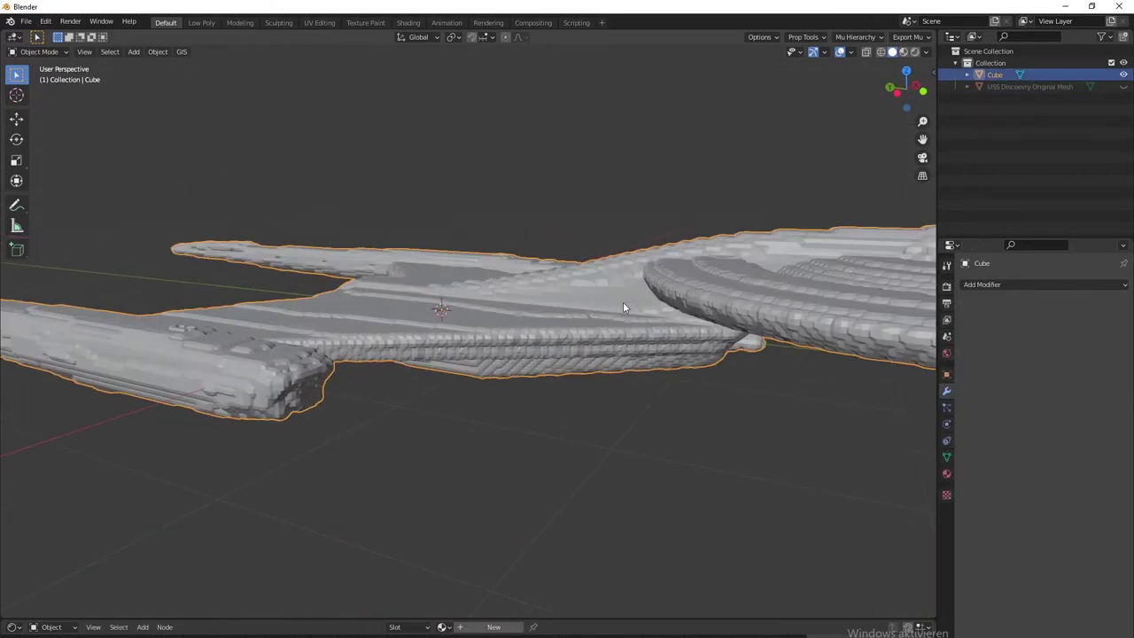
middle_click_drag(623, 301, 620, 322)
left_click(1048, 284)
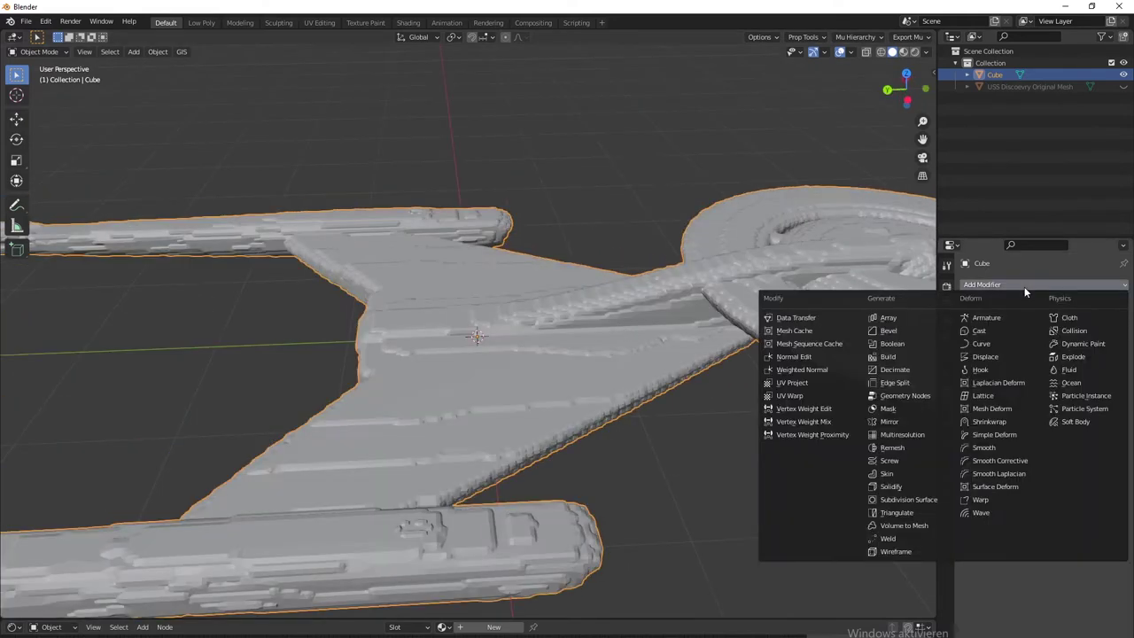
left_click(897, 370)
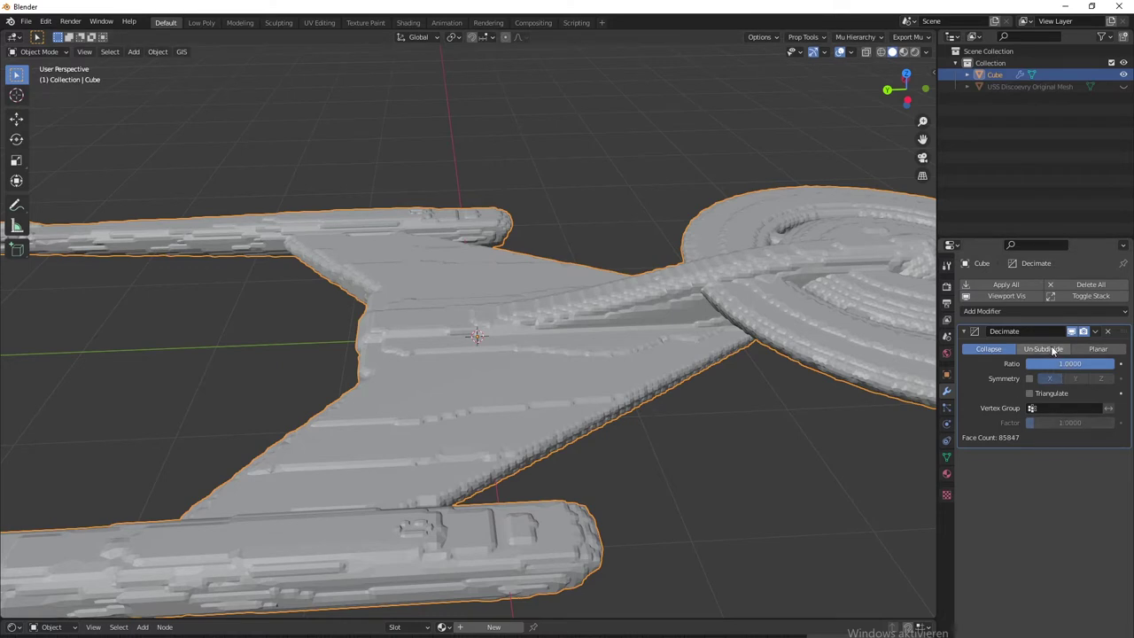
Step: Set the Decimate modifier's collapse Ratio to 0.5
left_click_drag(1114, 363, 1087, 369)
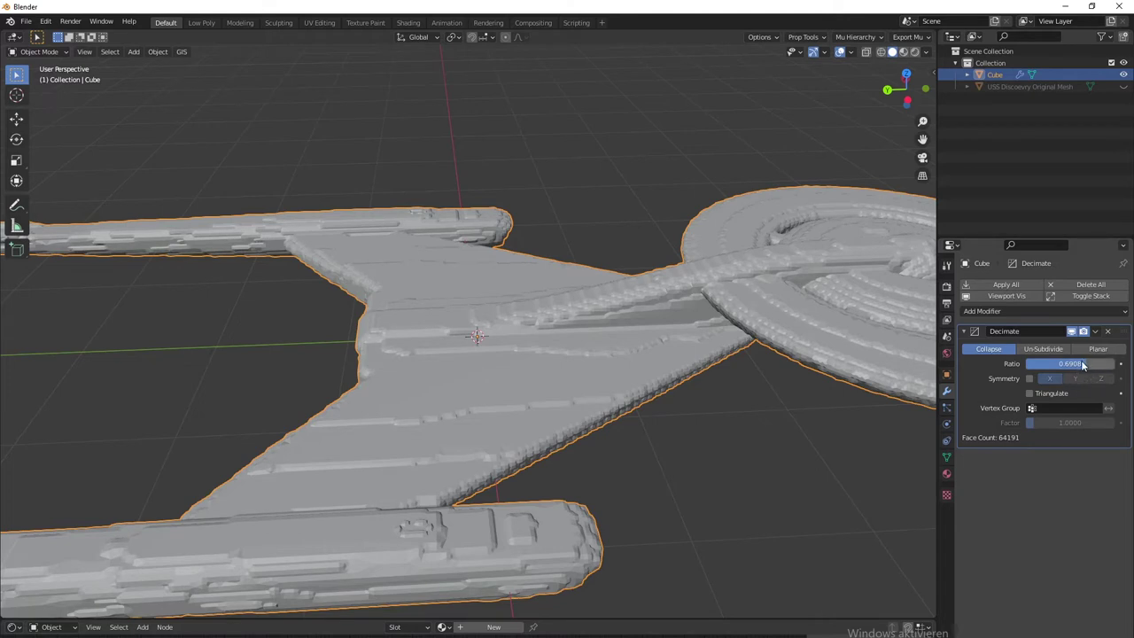
left_click(1086, 361)
type(".5")
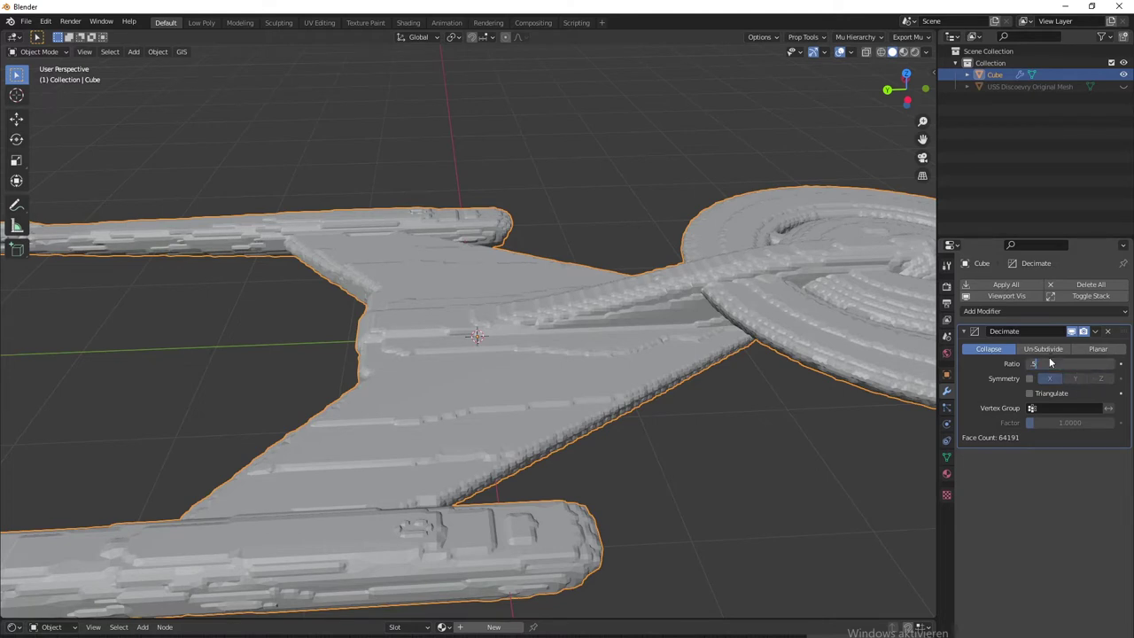
key("Return")
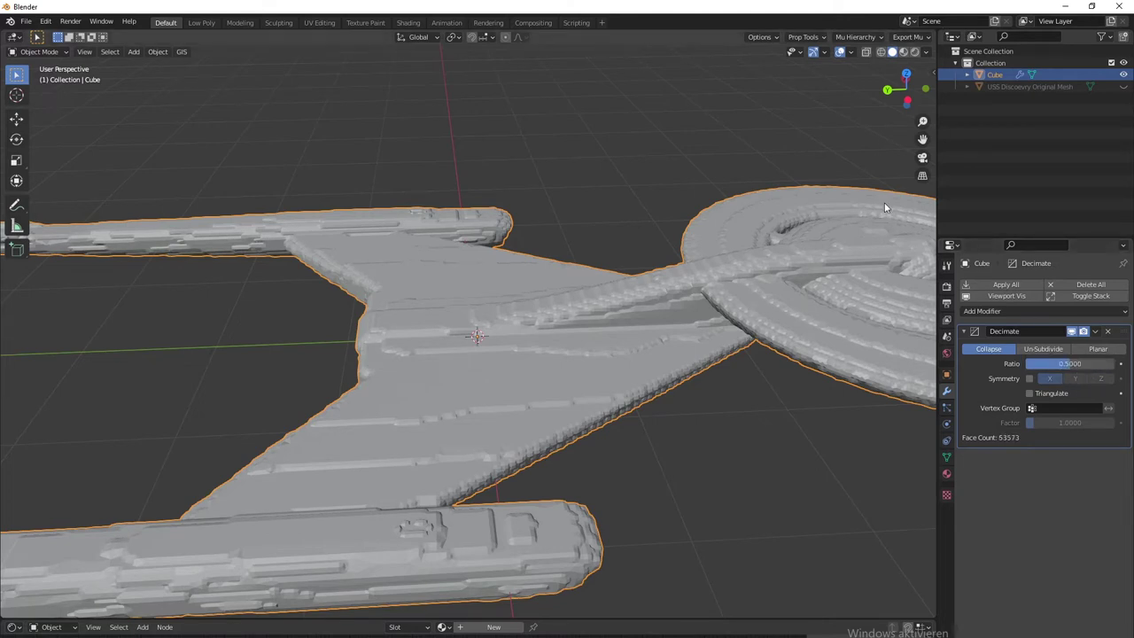
Step: Examine the ship in wireframe shading and set the Decimate modifier's collapse Ratio to 0.75
left_click(880, 51)
mouse_move(700, 220)
middle_mouse_down()
mouse_move(572, 304)
mouse_move(667, 332)
mouse_move(681, 244)
mouse_move(660, 175)
mouse_move(615, 134)
mouse_move(576, 304)
mouse_move(473, 251)
mouse_move(443, 251)
mouse_move(588, 297)
mouse_move(625, 273)
mouse_move(562, 326)
middle_mouse_up()
scroll(593, 307, "up", 6)
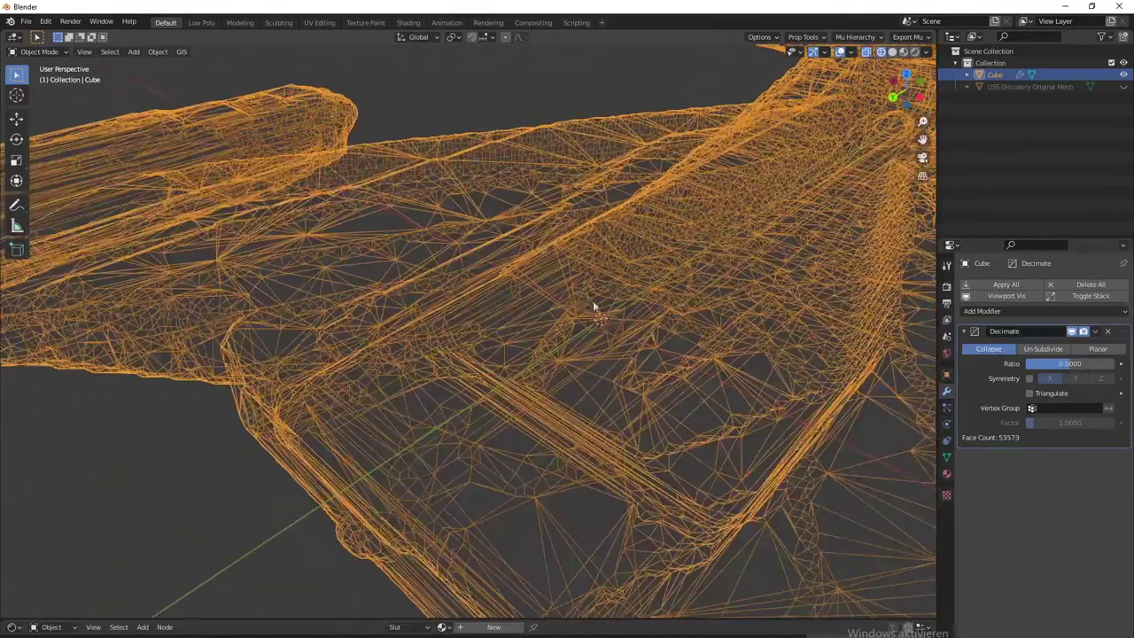
double_click(1070, 364)
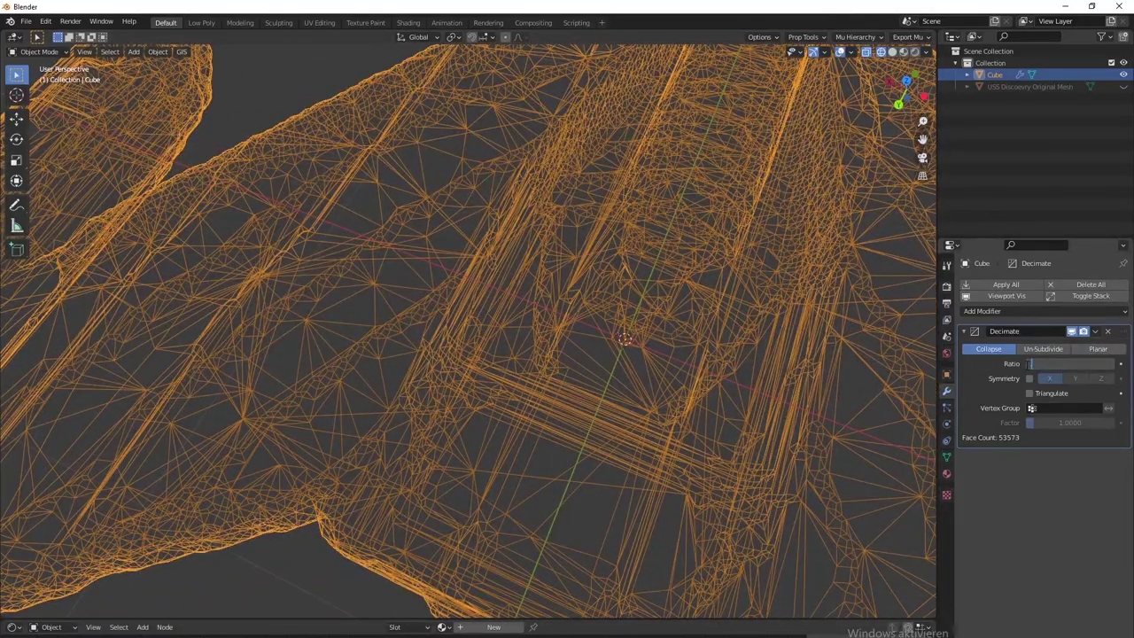
type(".75")
key("Return")
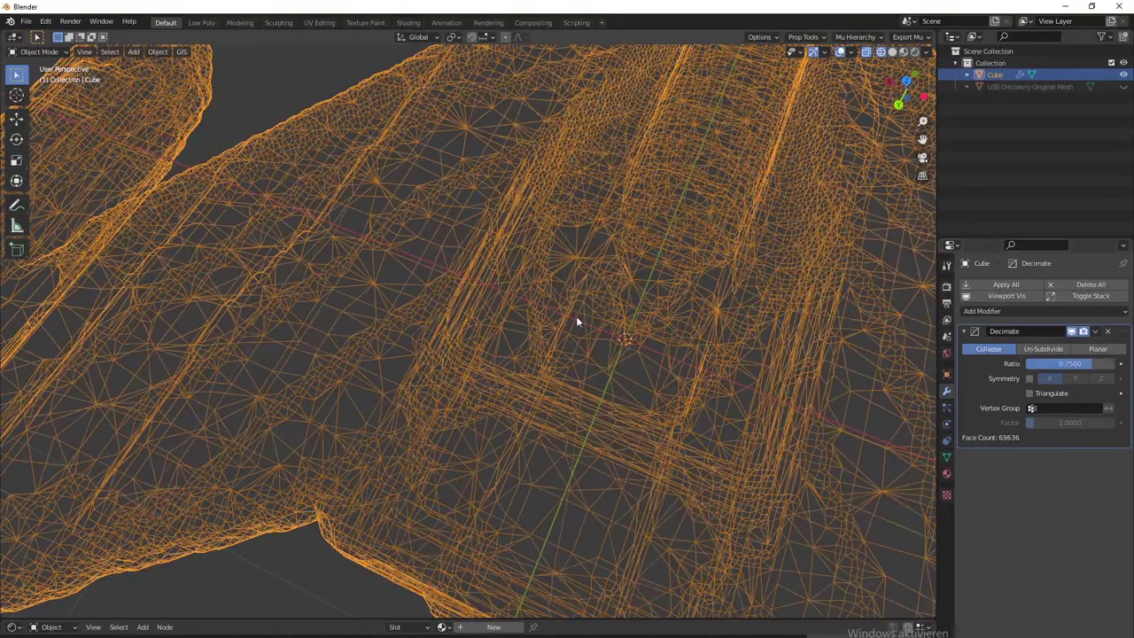
Step: Check the decimated wireframe across the whole ship and apply the Decimate modifier
scroll(576, 319, "down", 5)
middle_click_drag(570, 319, 357, 277)
scroll(501, 396, "down", 3)
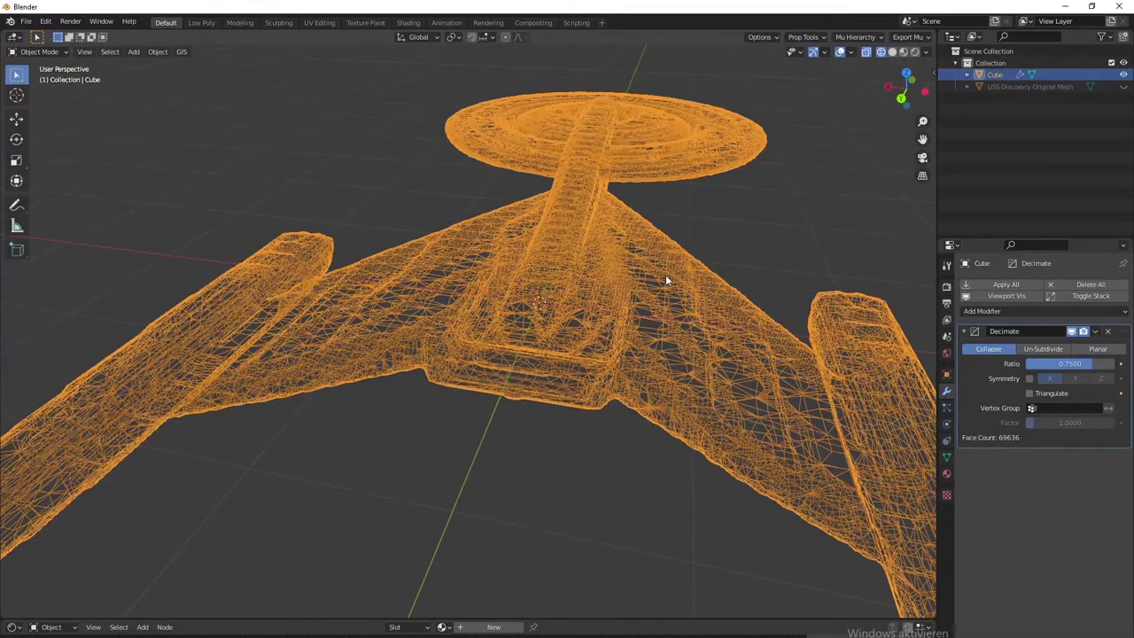
scroll(666, 280, "down", 2)
left_click(1096, 332)
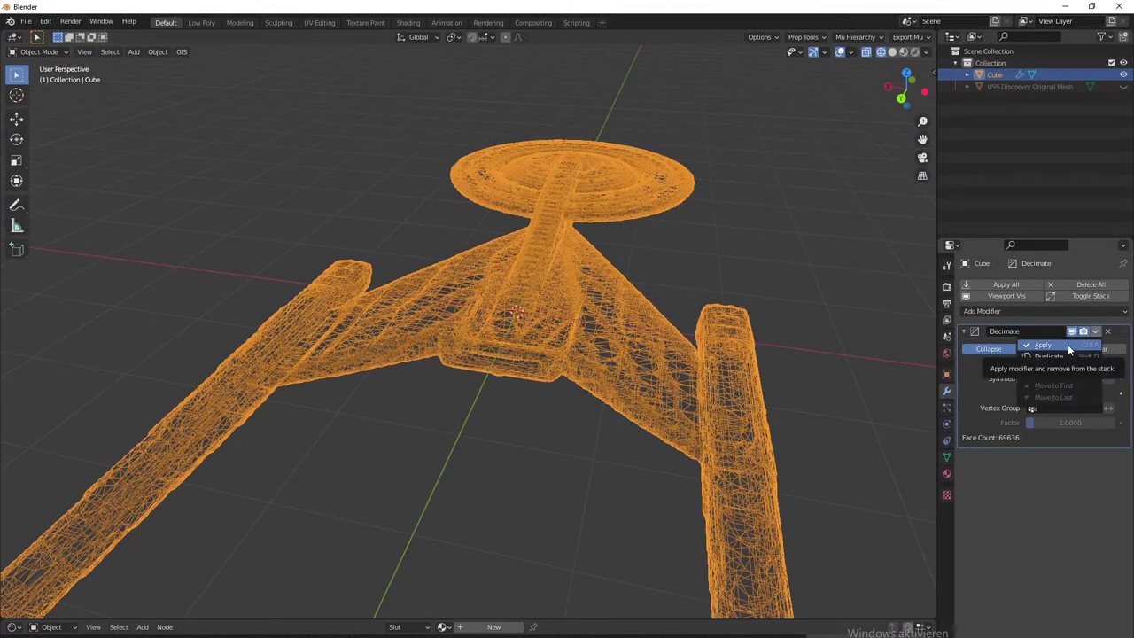
left_click(1068, 344)
Step: Rename the Cube object as USS Discovery Shield
middle_click_drag(674, 353, 910, 255)
double_click(997, 74)
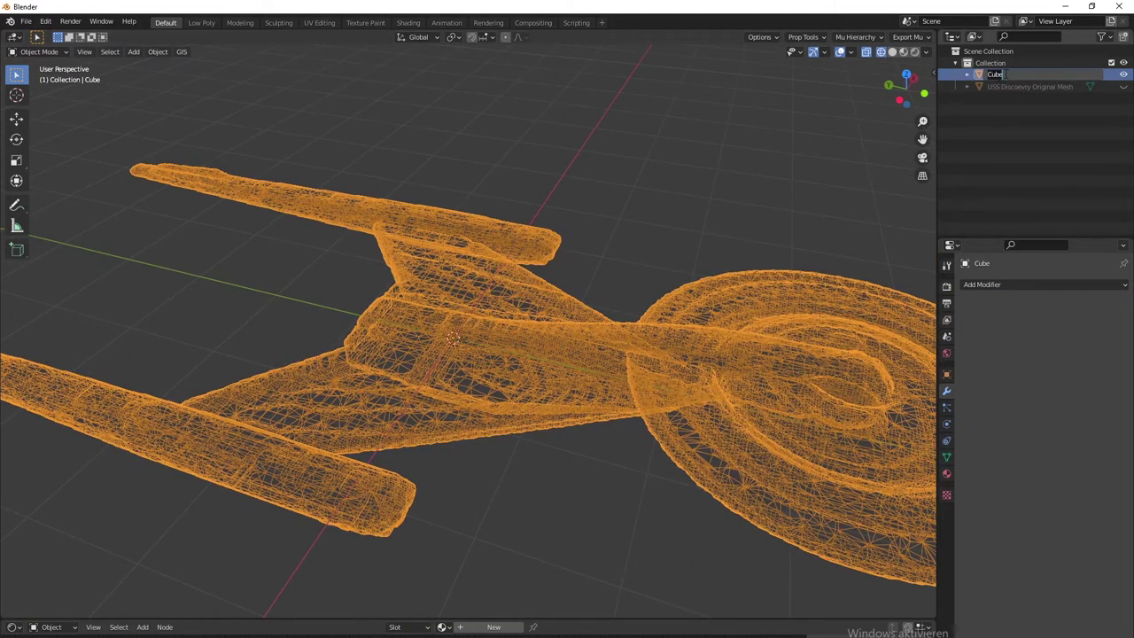
type("USS Discovery Shield")
key("Return")
Step: Return the viewport to solid shading with the shield mesh selected, and unhide the original ship mesh
middle_click_drag(567, 416, 585, 383)
left_click(619, 453)
middle_click_drag(620, 452, 592, 438)
left_click(892, 52)
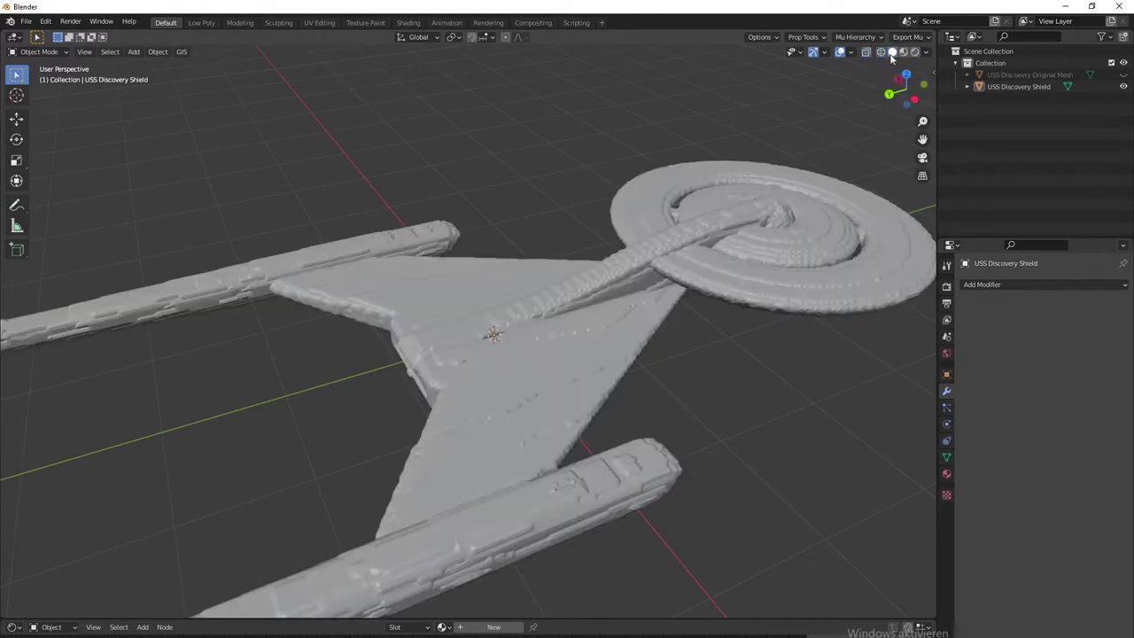
middle_click_drag(654, 400, 619, 363)
left_click(522, 352)
middle_click_drag(521, 351, 693, 392)
left_click(1124, 75)
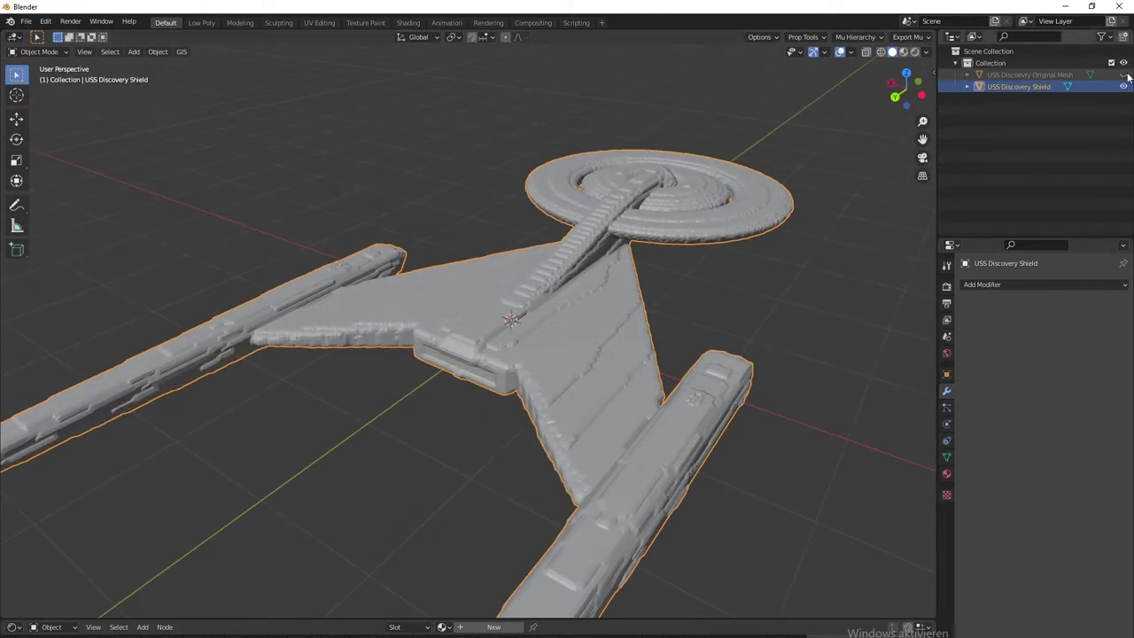
middle_click_drag(580, 282, 610, 320)
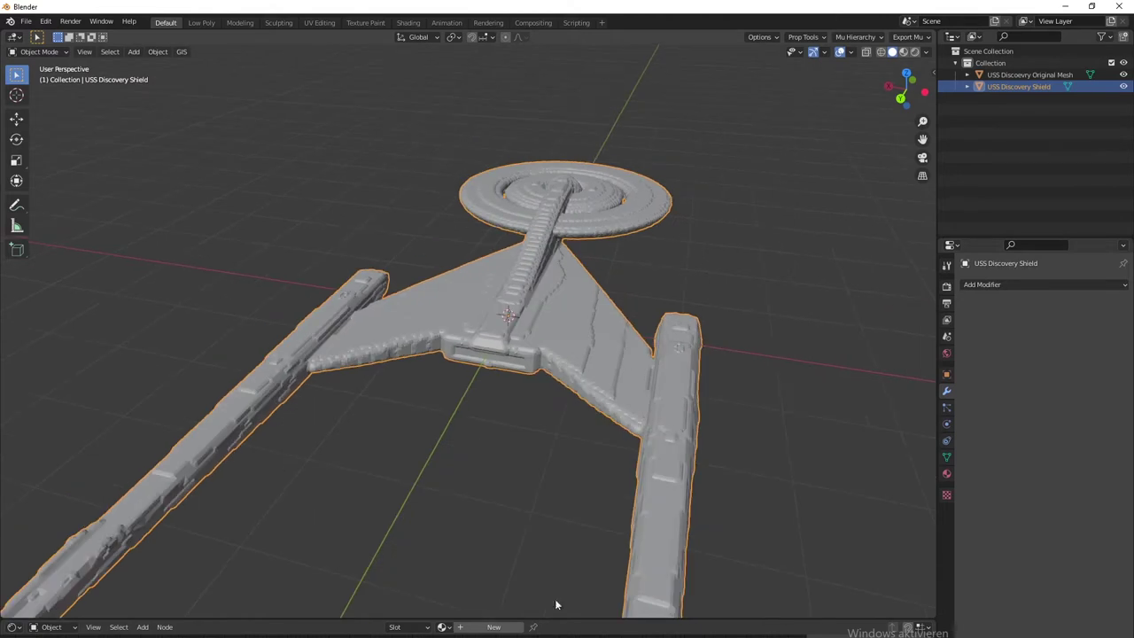
Step: Enlarge the shader editor and create a new material named Shield for the shield mesh
left_click_drag(595, 621, 461, 301)
left_click(489, 306)
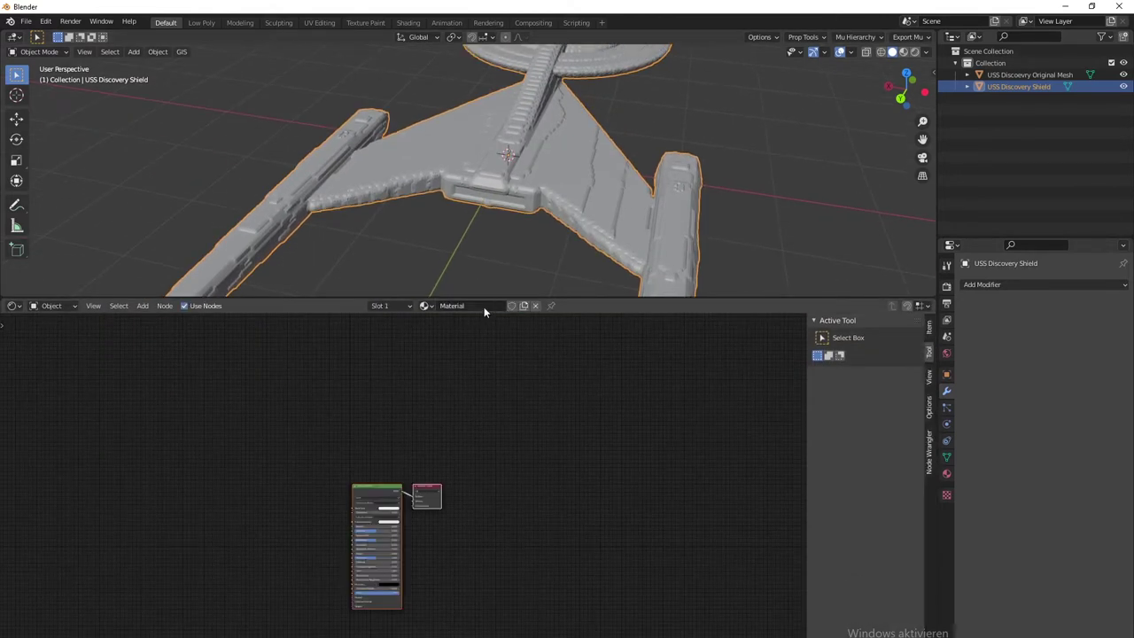
type("S")
key("Return")
Step: Delete the default Principled BSDF node from the Shield material
middle_click_drag(218, 508, 413, 443)
scroll(413, 443, "up", 2)
left_click(652, 399)
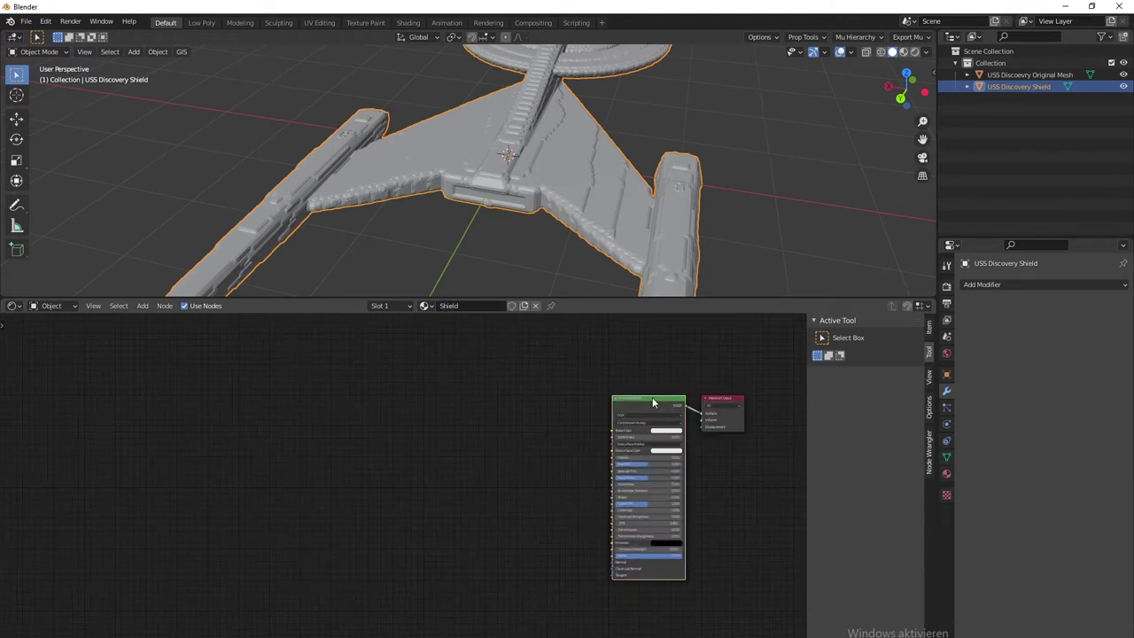
key("x")
middle_click_drag(591, 446, 570, 456)
key("x")
Step: Add a Mix Shader node and place it just before the Material Output node
key("shift+a")
type("m")
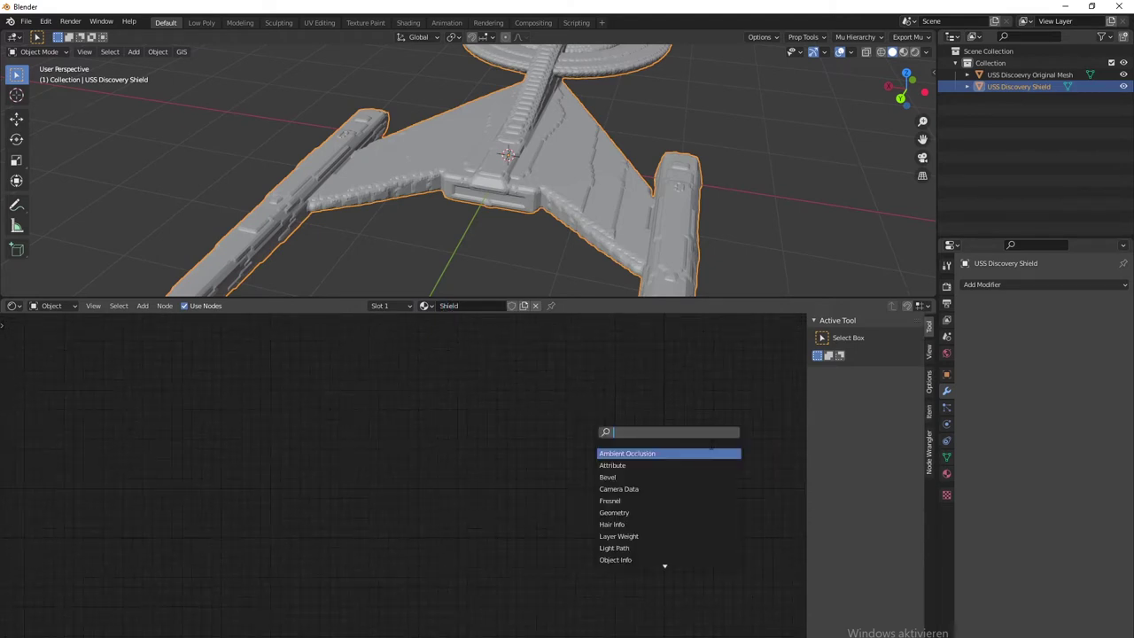
type("ix")
key("Return")
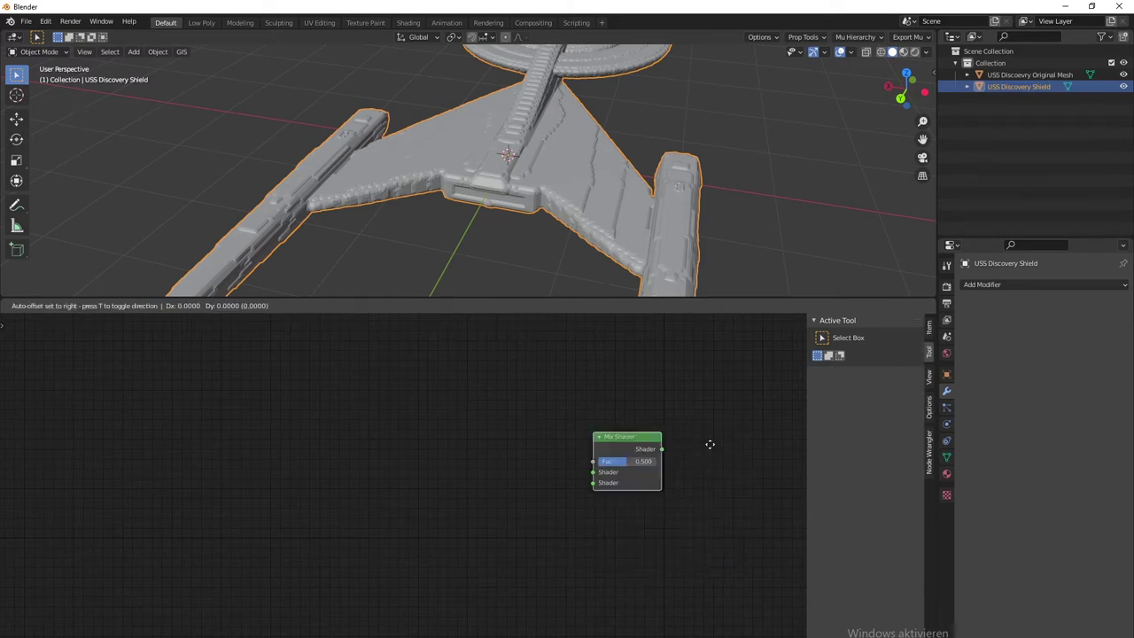
left_click(780, 383)
middle_click_drag(714, 479, 476, 518)
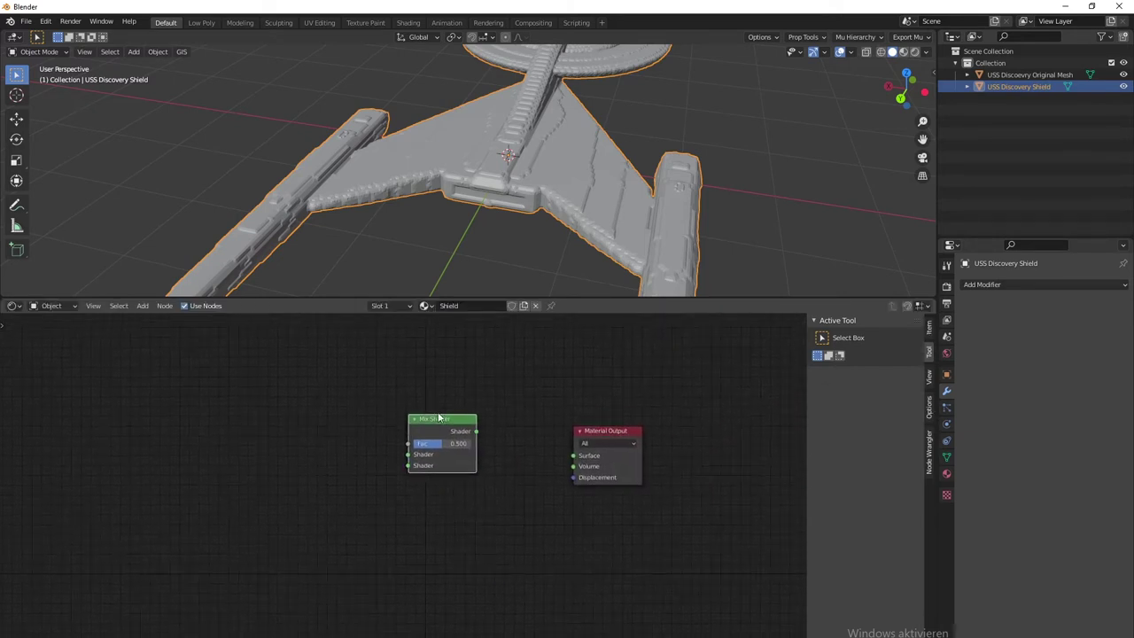
left_click_drag(450, 423, 503, 431)
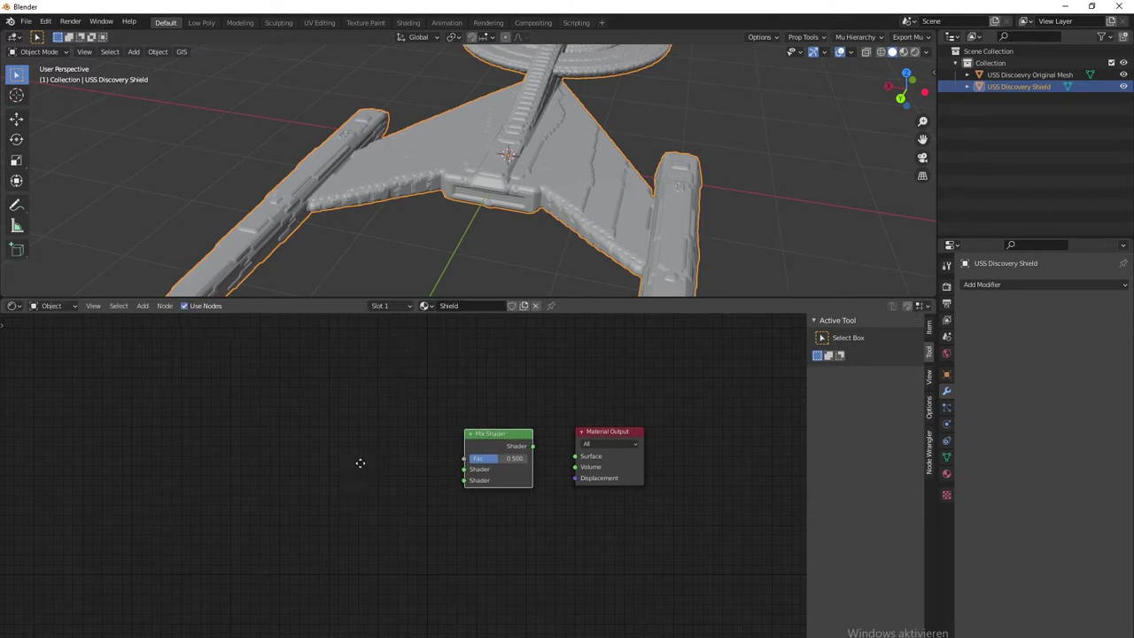
Step: Add an Emission node ahead of the Mix Shader
middle_click_drag(360, 464, 453, 483)
key("shift+a")
left_click(411, 446)
type("emis")
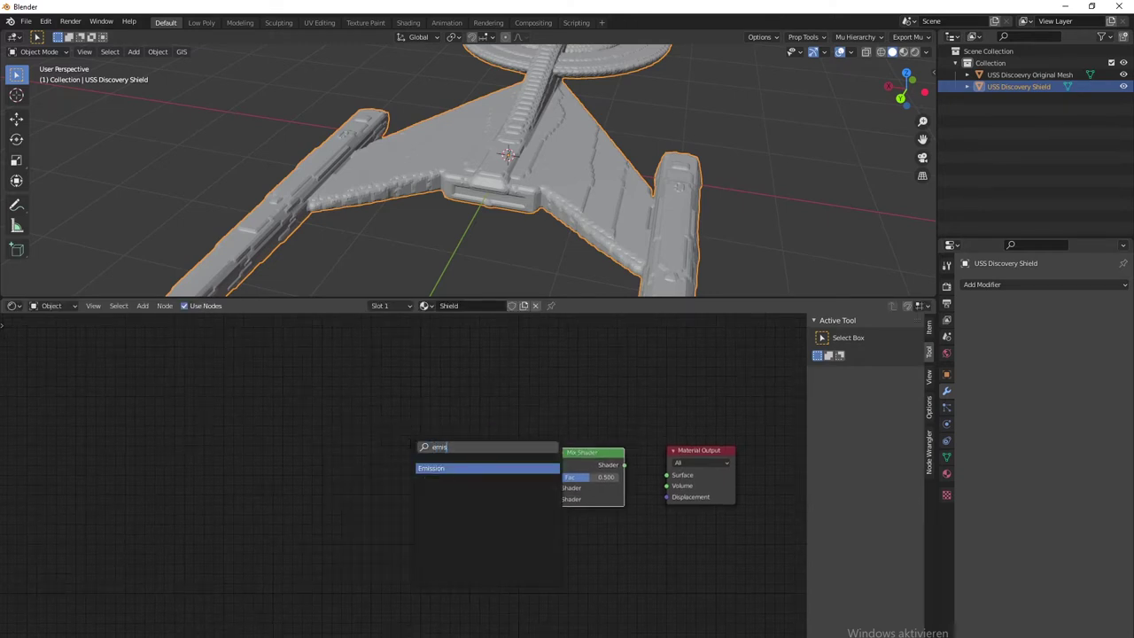
key("Return")
left_click(440, 411)
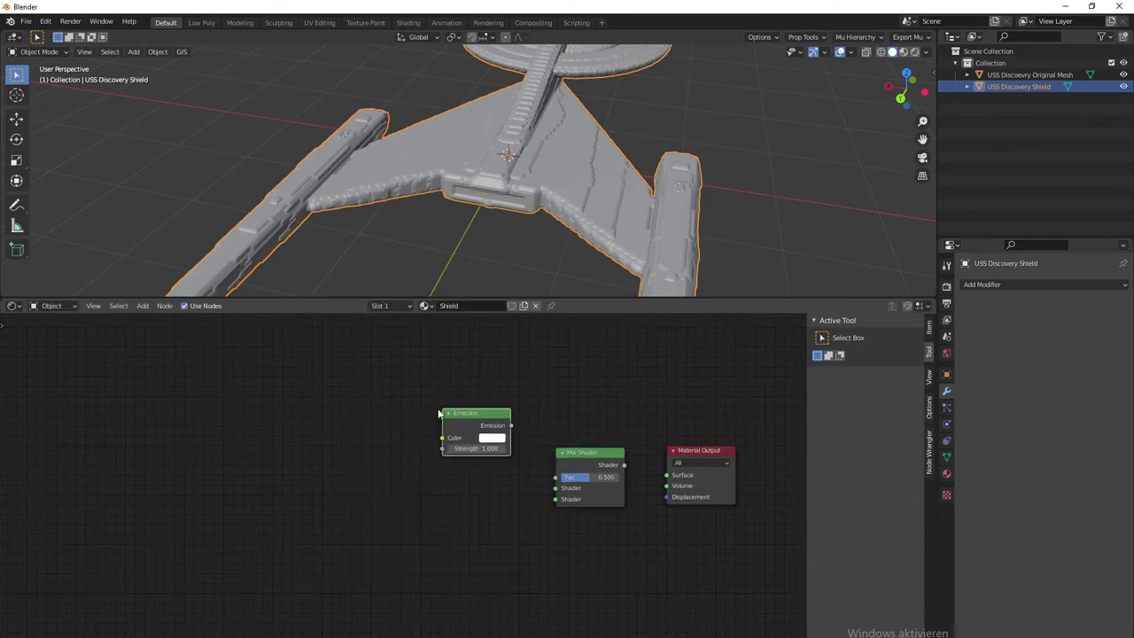
Step: Add a Transparent BSDF below the Emission node and connect it to the Mix Shader's second shader input
scroll(417, 522, "up", 1)
middle_click_drag(412, 551, 461, 506)
key("shift+a")
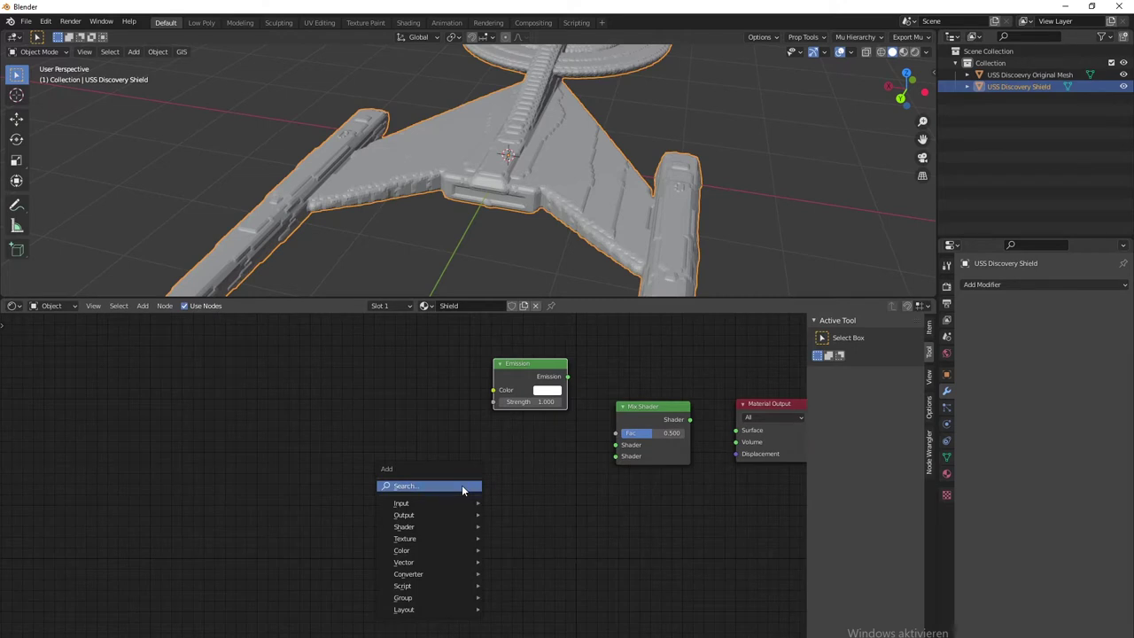
left_click(461, 487)
type("tra")
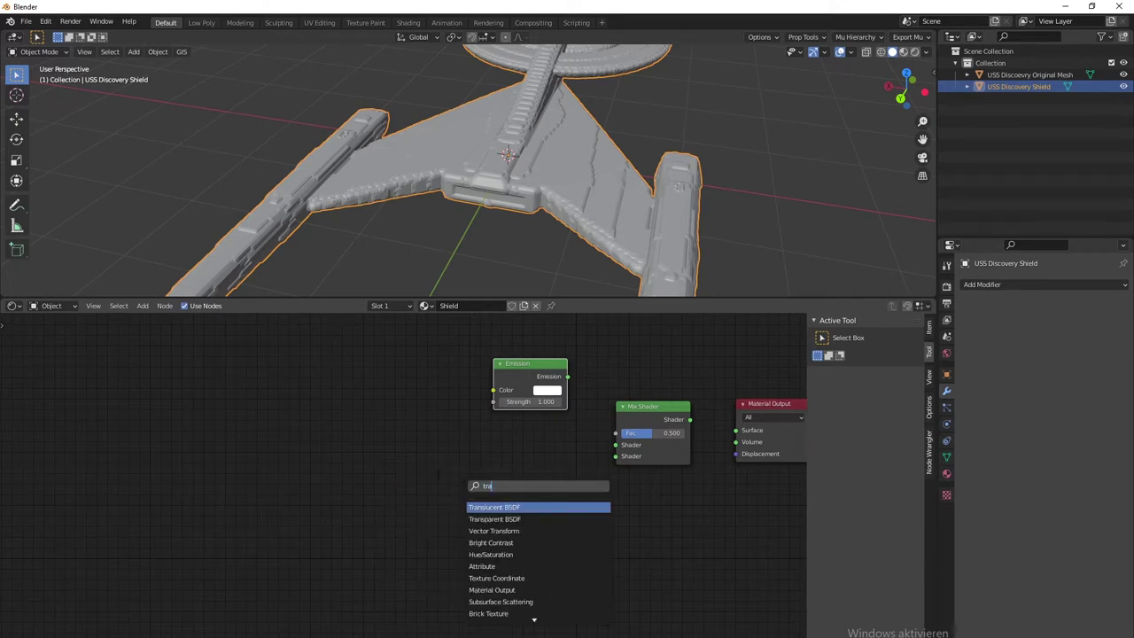
key("Down")
key("Return")
left_click(575, 502)
left_click(549, 494)
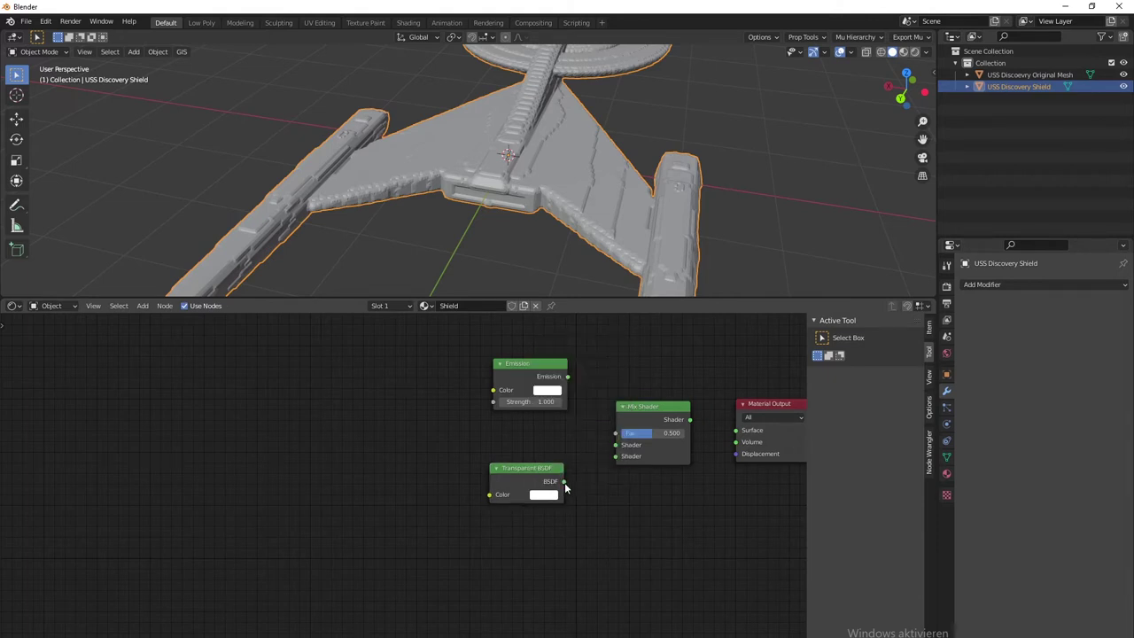
mouse_move(564, 482)
left_mouse_down()
mouse_move(619, 462)
mouse_move(573, 494)
left_mouse_up()
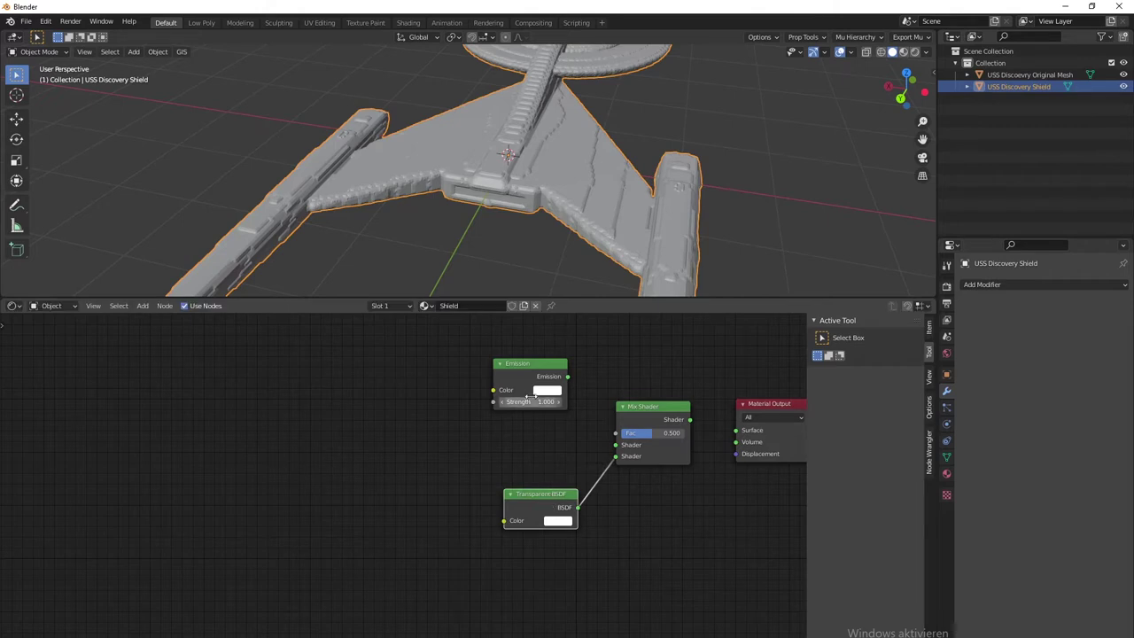
Step: Set the Emission node's color to light blue and its strength to 15
left_click(547, 390)
left_click_drag(595, 288, 589, 258)
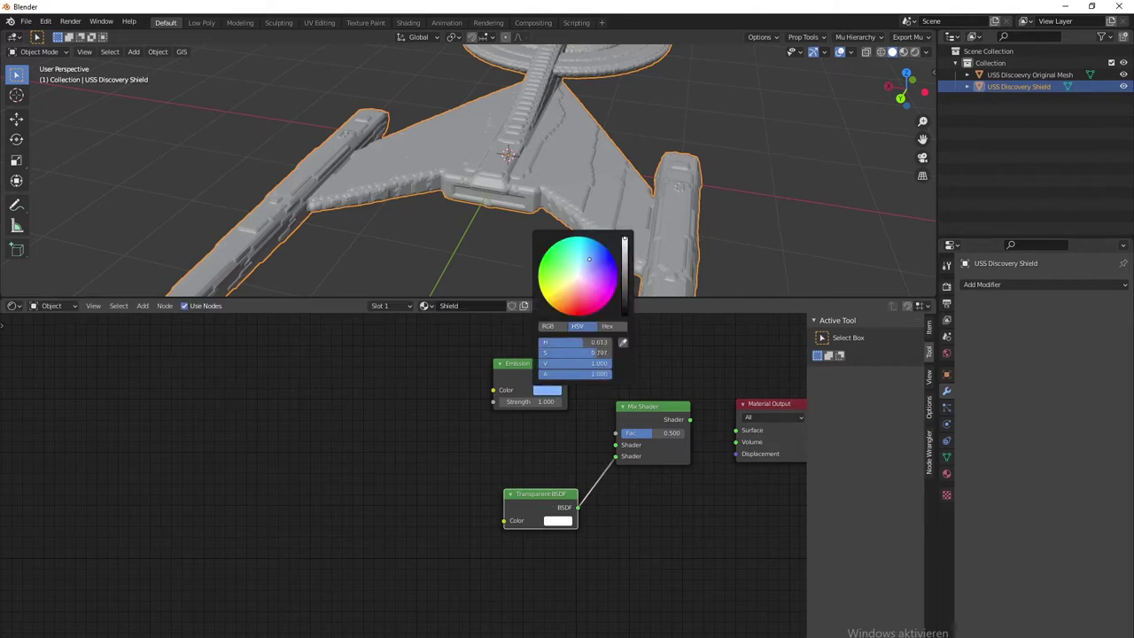
left_click(533, 403)
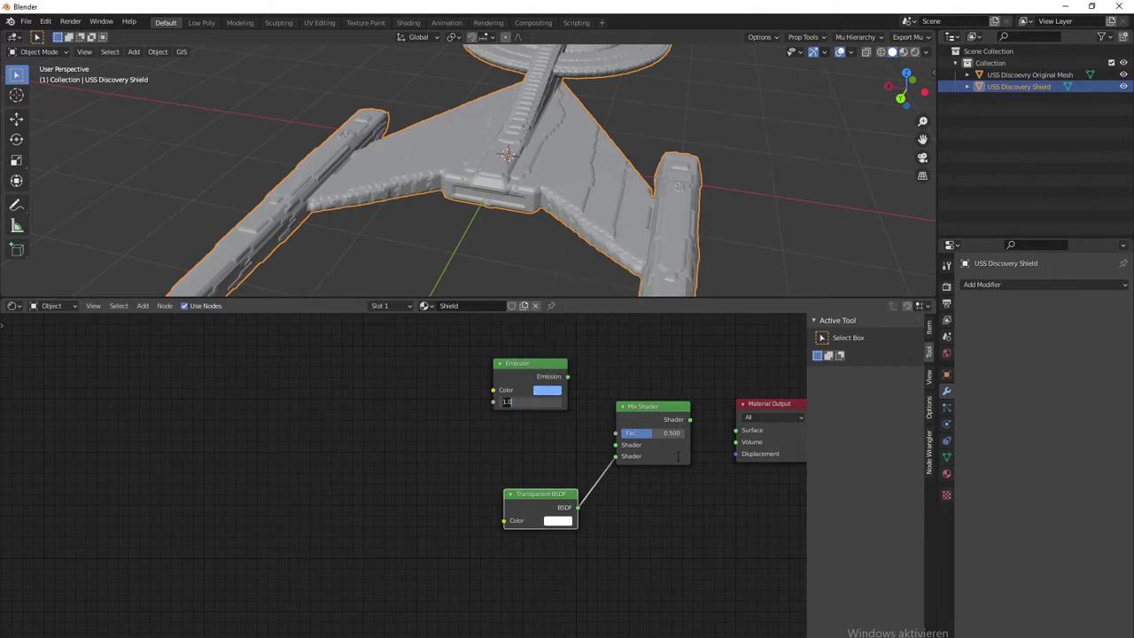
type("15")
key("Return")
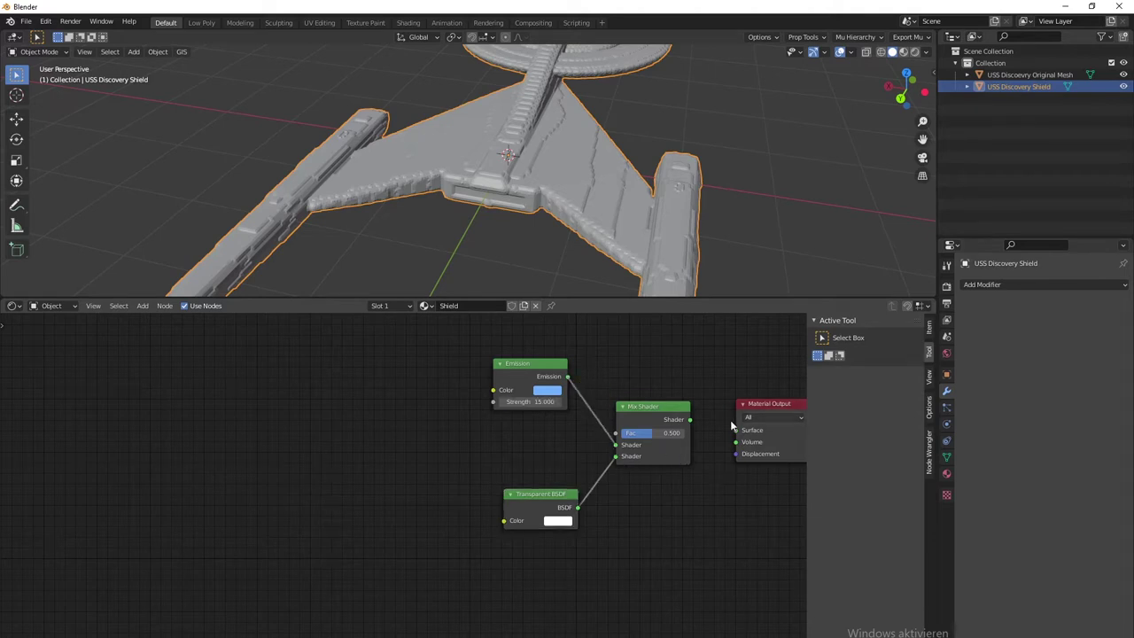
Step: Link the Emission through the Mix Shader to the Material Output's Surface and view the shield in material preview shading
left_click_drag(690, 419, 736, 430)
left_click_drag(533, 361, 542, 383)
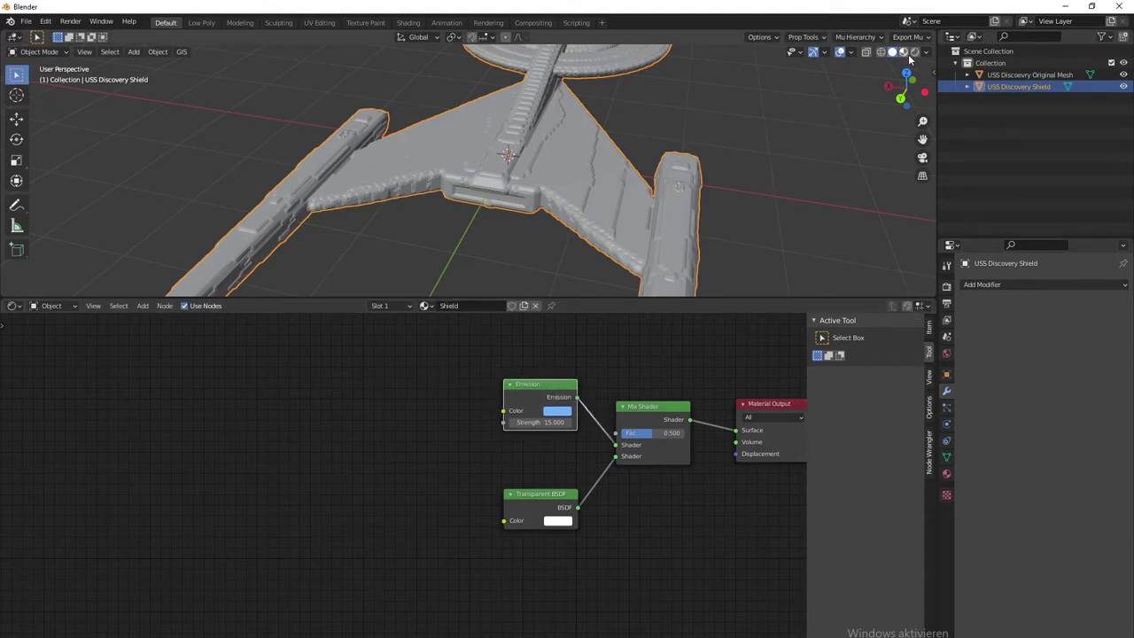
left_click(909, 54)
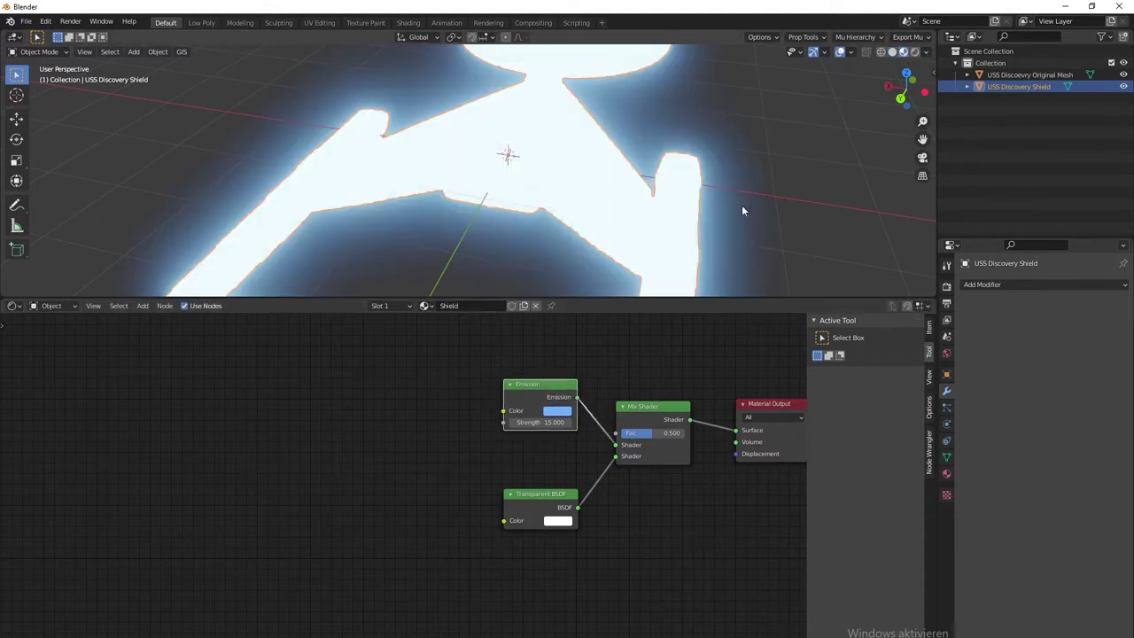
middle_click_drag(742, 207, 871, 107)
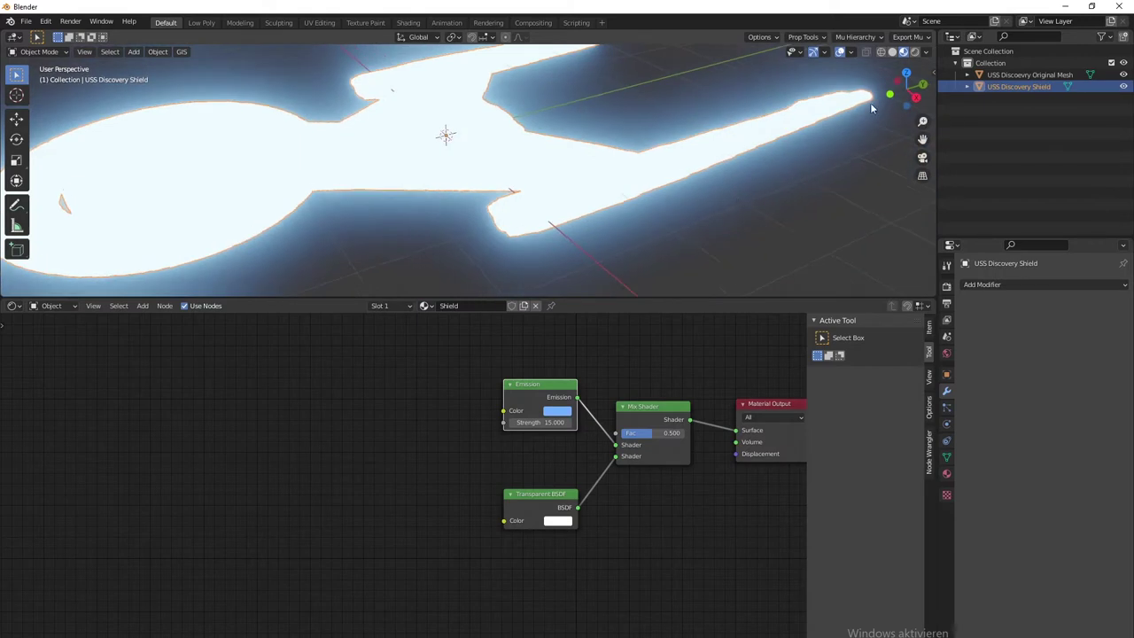
Step: Add a Brick Texture node well ahead of the Emission and Transparent BSDF nodes
middle_click_drag(312, 482, 460, 463)
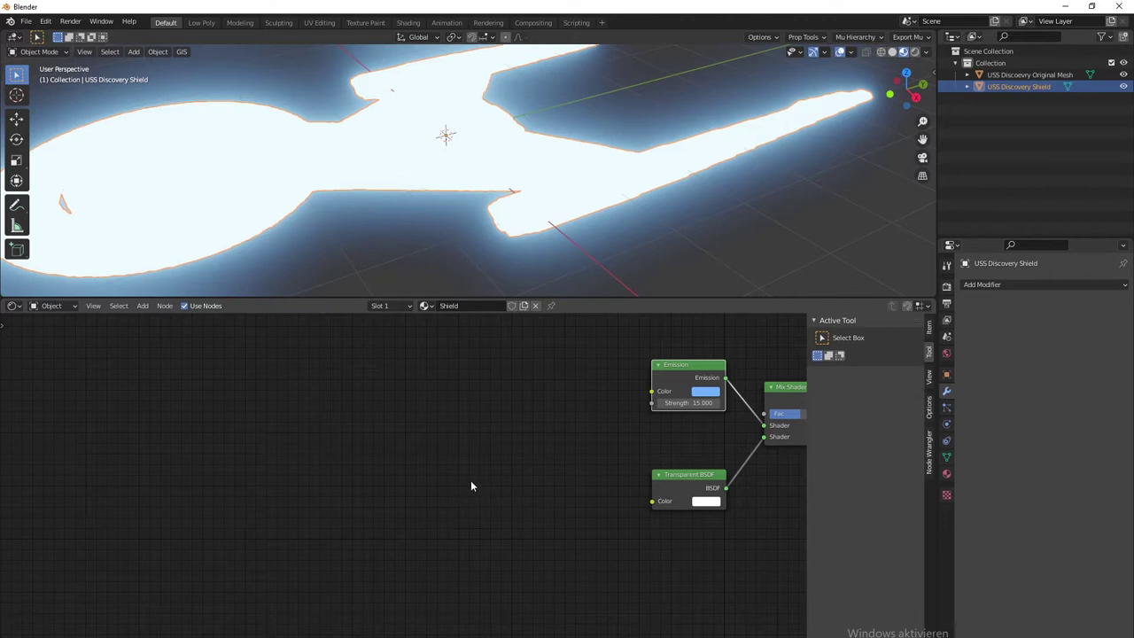
key("shift+a")
left_click(399, 434)
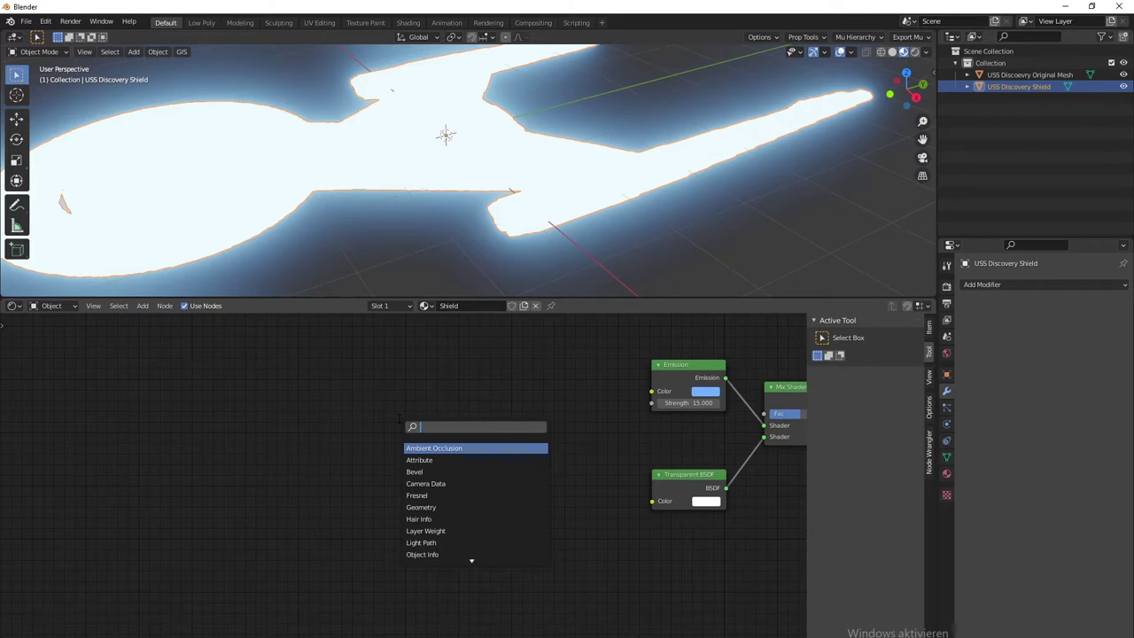
type("che")
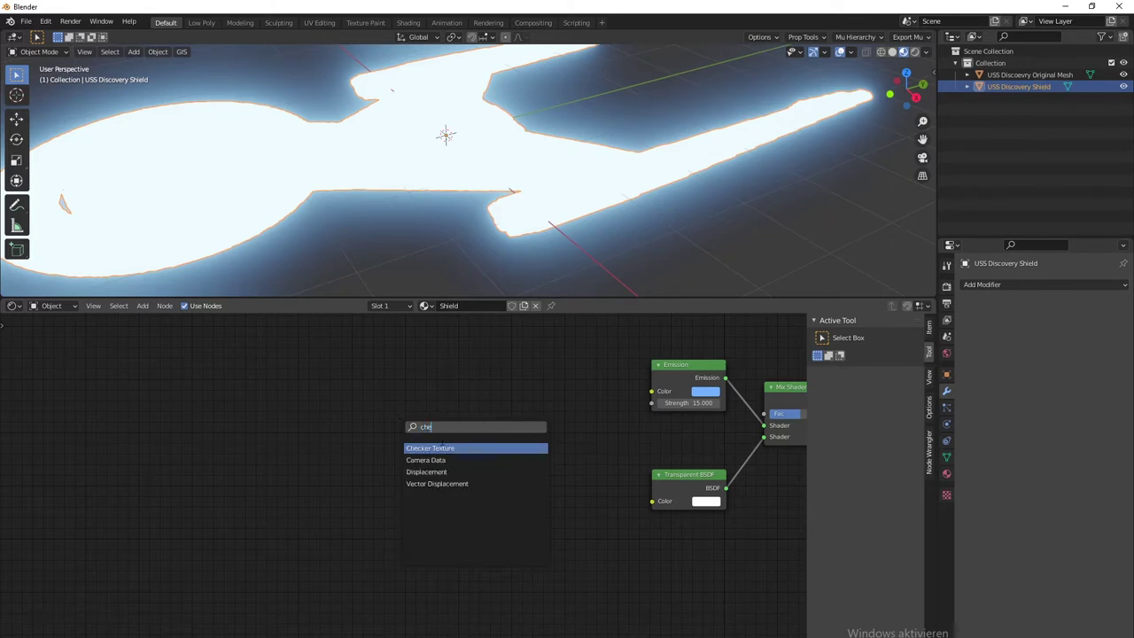
key("BackSpace")
key("BackSpace")
key("BackSpace")
type("bri")
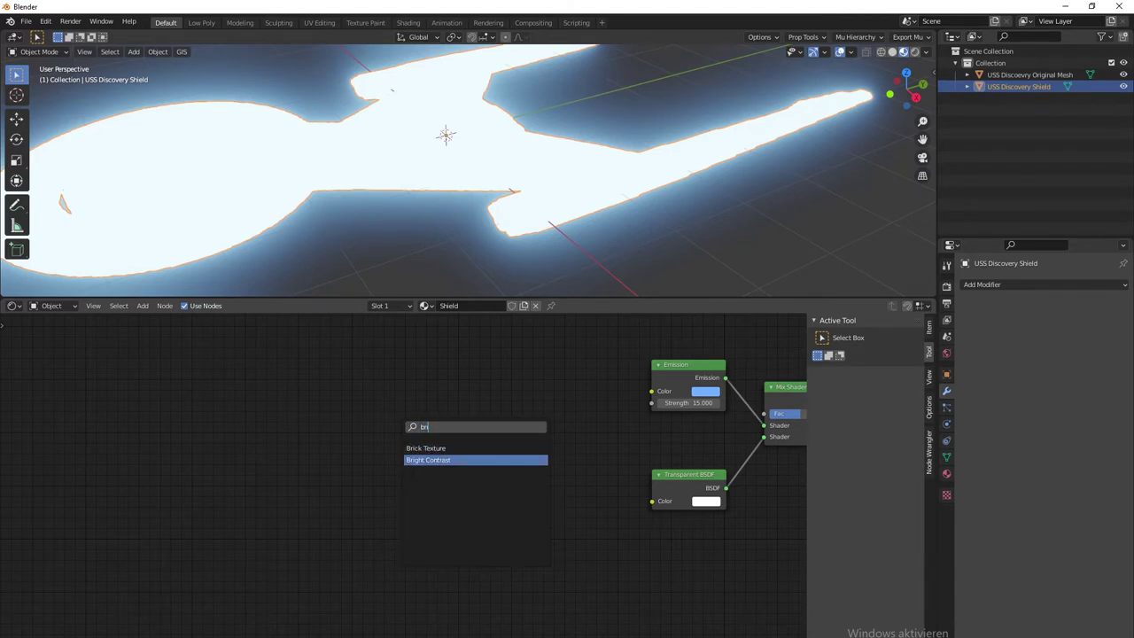
left_click(446, 449)
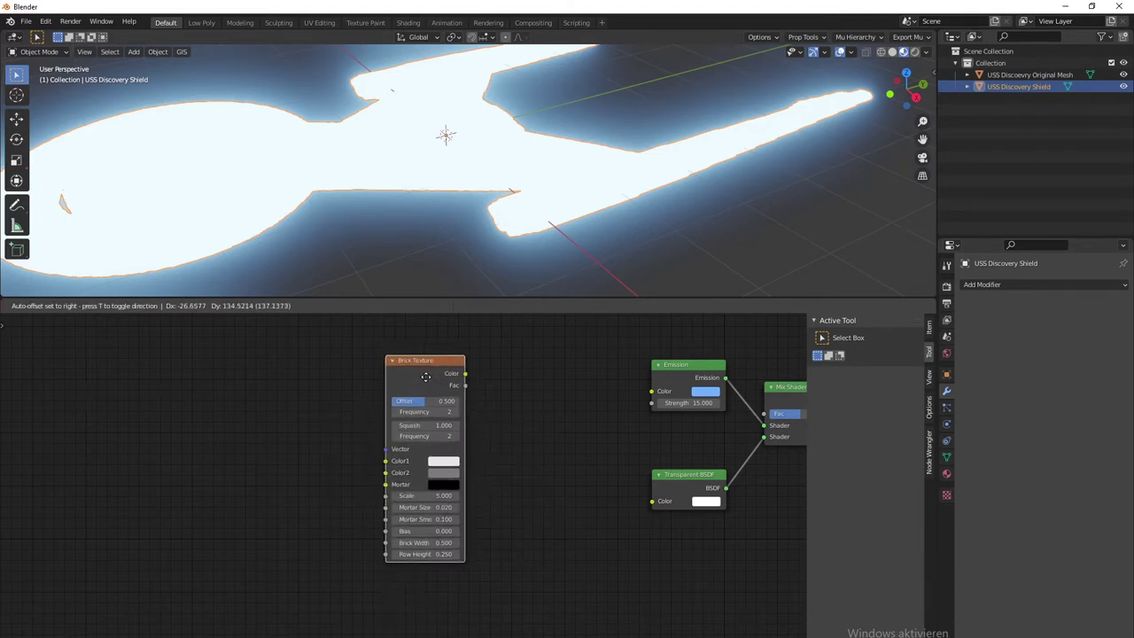
left_click(415, 386)
left_click_drag(448, 379, 412, 391)
middle_click_drag(573, 423, 517, 470)
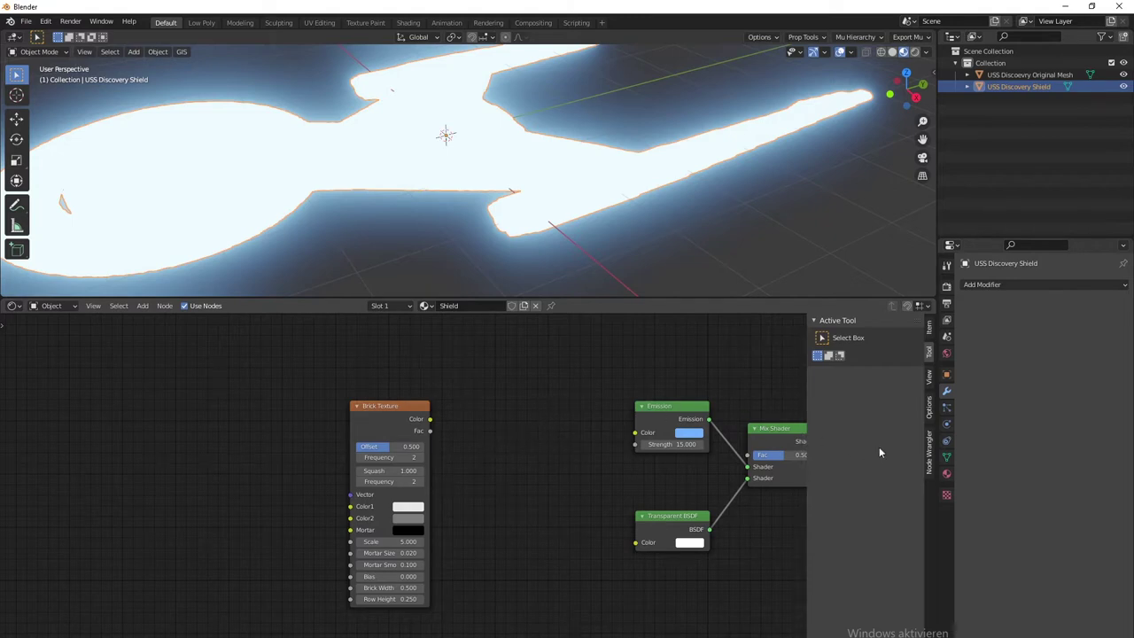
left_click(930, 453)
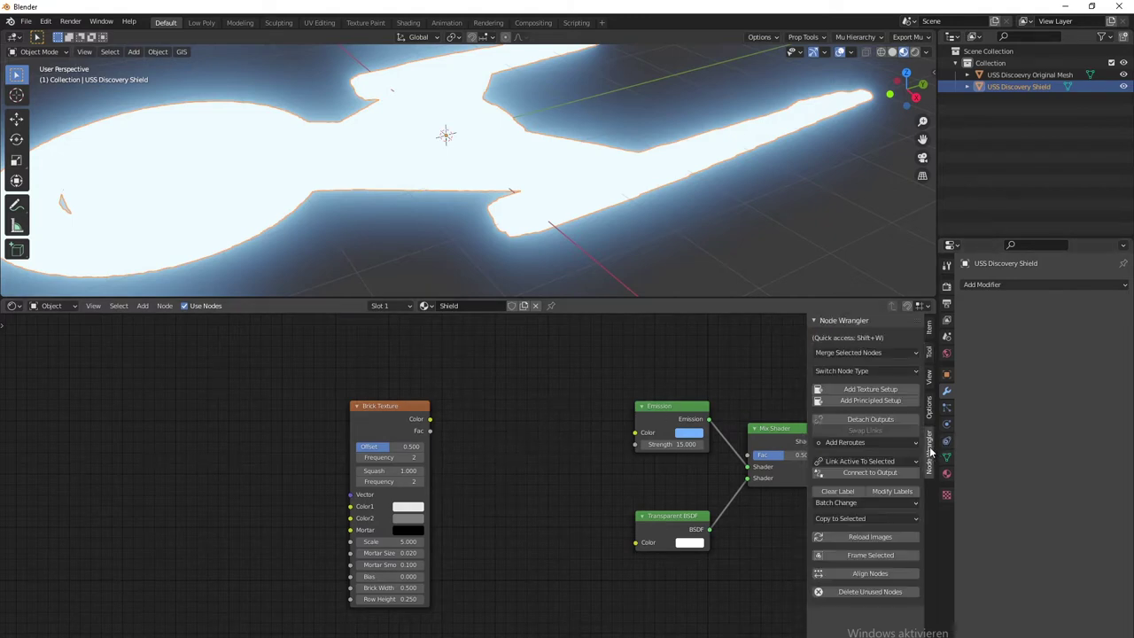
left_click(930, 332)
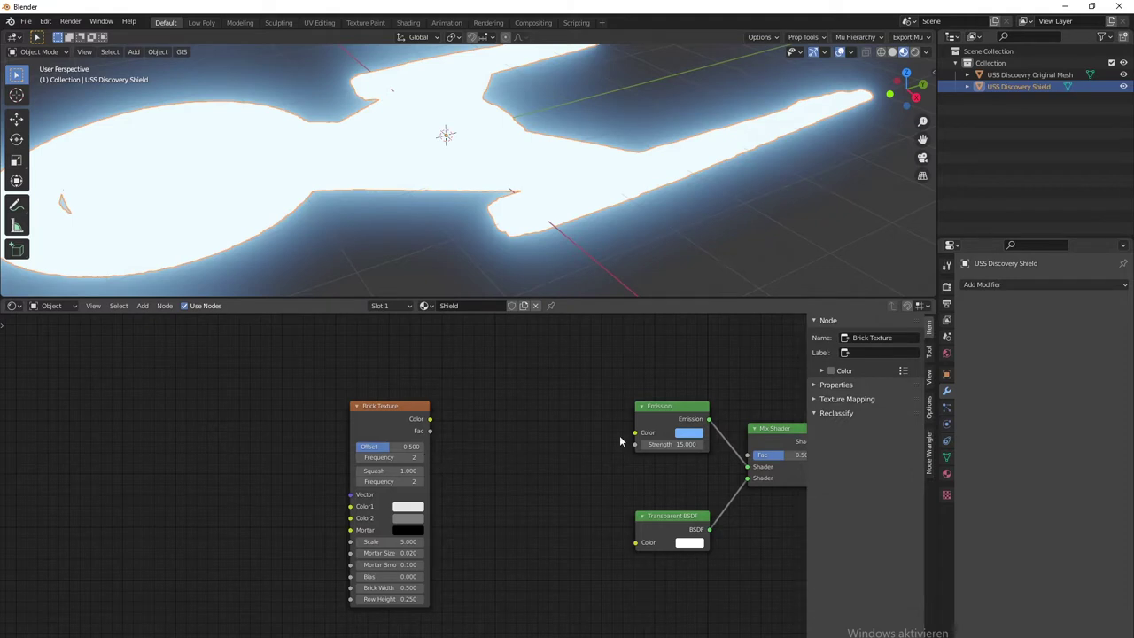
Step: Preview the Brick Texture's color output directly on the shield mesh and check the brick pattern from several sides
key("n")
middle_click_drag(657, 442, 541, 451)
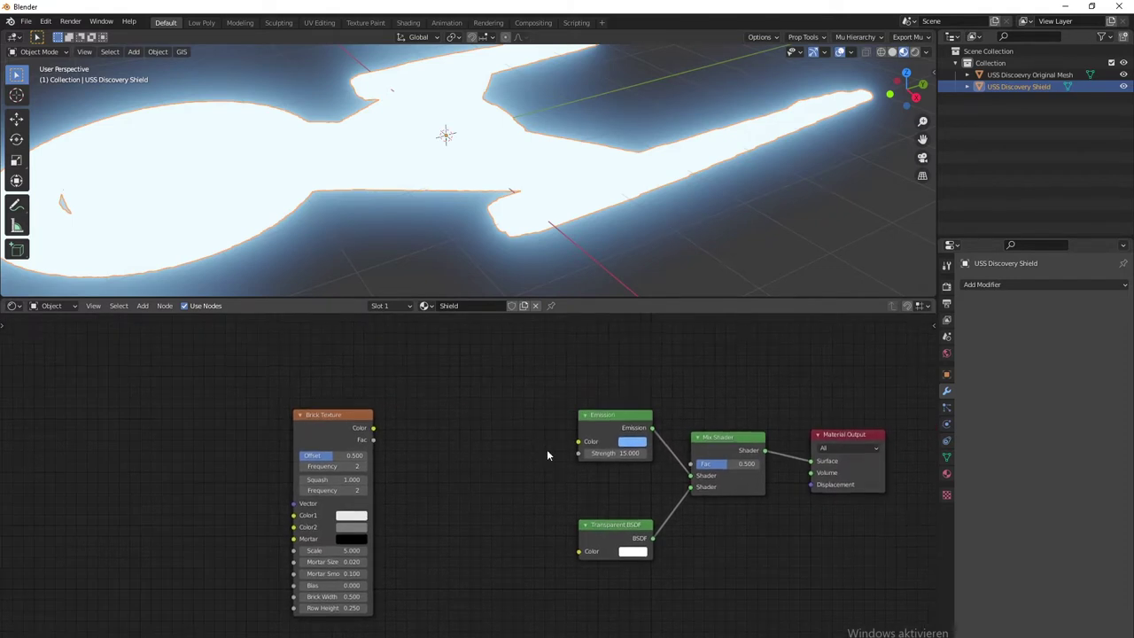
left_click(344, 436, "ctrl+shift")
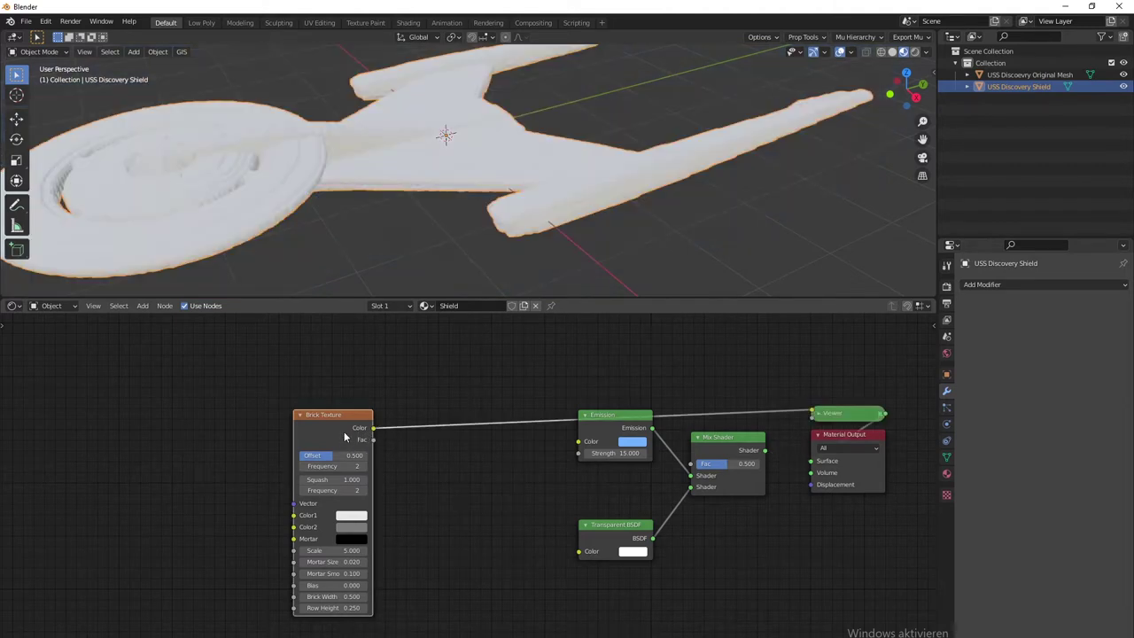
scroll(389, 280, "up", 4)
middle_click_drag(390, 276, 409, 244)
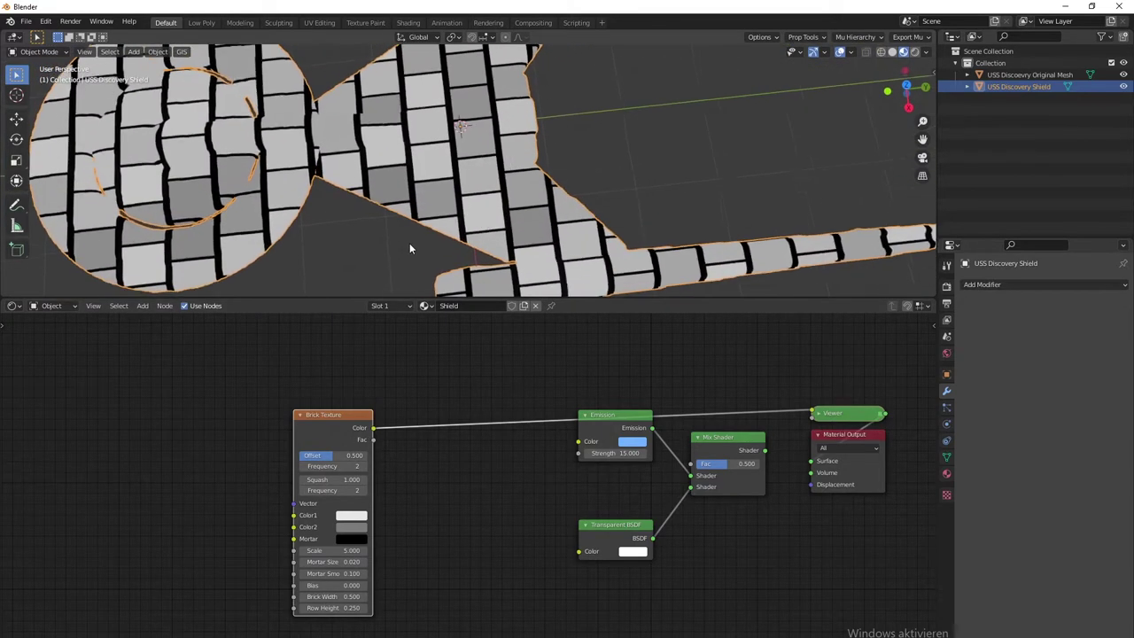
middle_click_drag(491, 441, 508, 442)
middle_click_drag(416, 240, 297, 164)
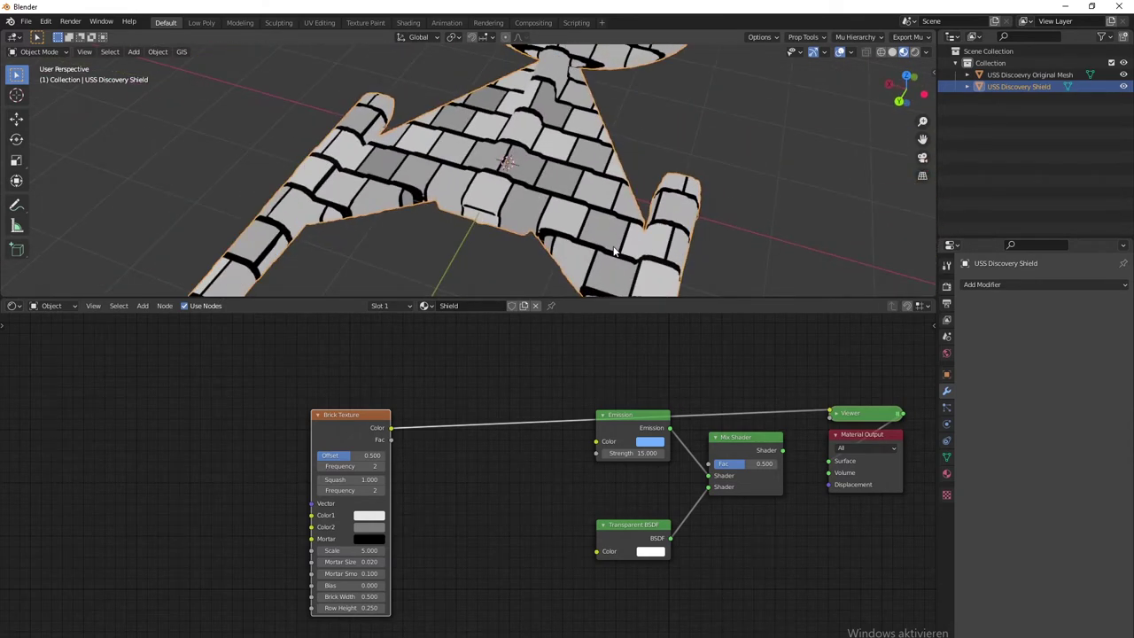
middle_click_drag(614, 251, 582, 177)
middle_click_drag(269, 462, 379, 449)
Step: Add Texture Coordinate and Mapping nodes connected to the Brick Texture's vector input
left_click(389, 414)
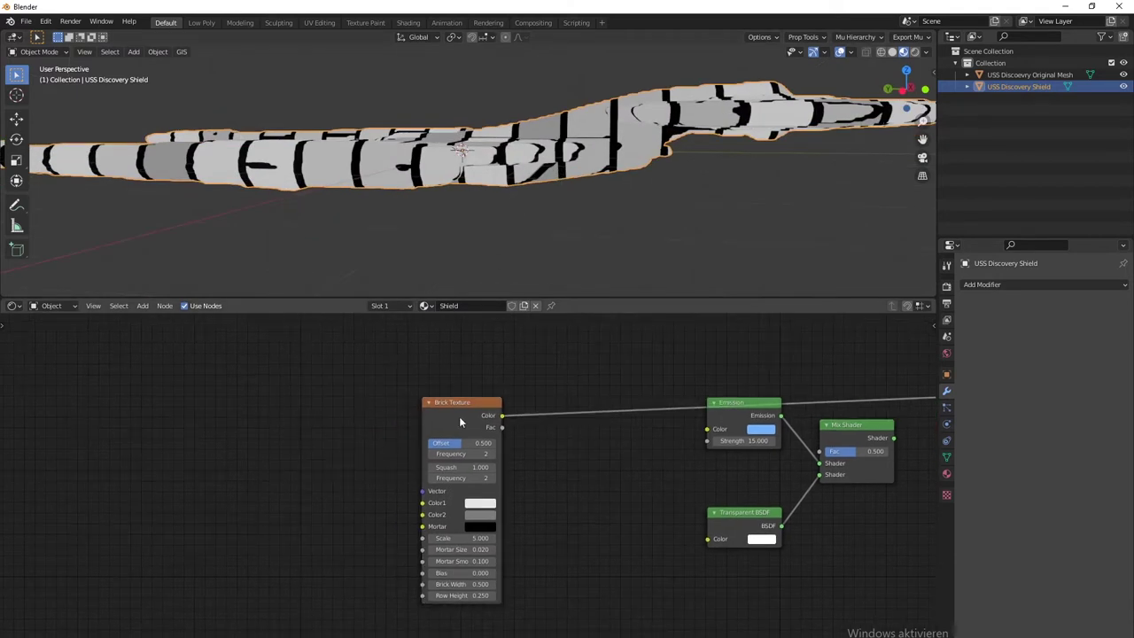
left_click(444, 399)
key("ctrl+t")
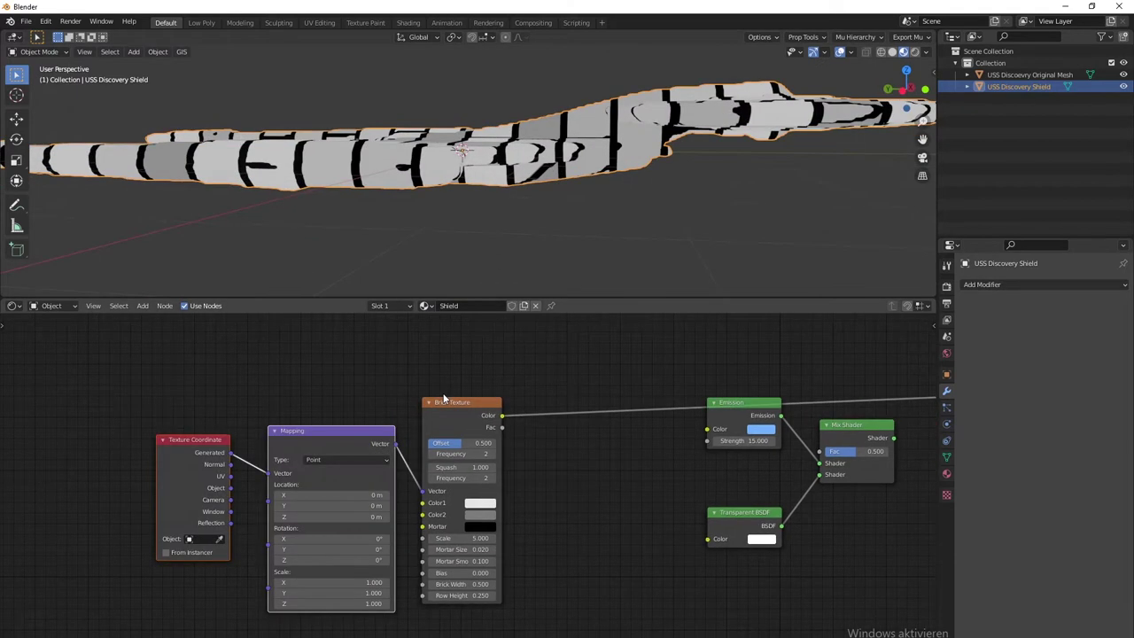
middle_click_drag(567, 124, 631, 184)
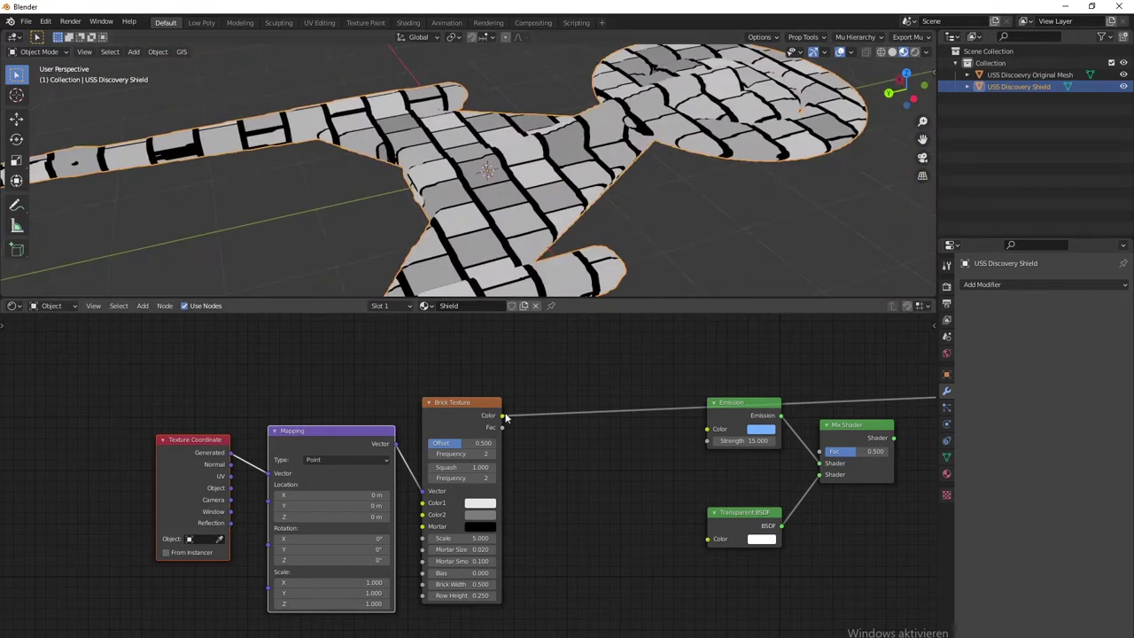
middle_click_drag(607, 532, 612, 486)
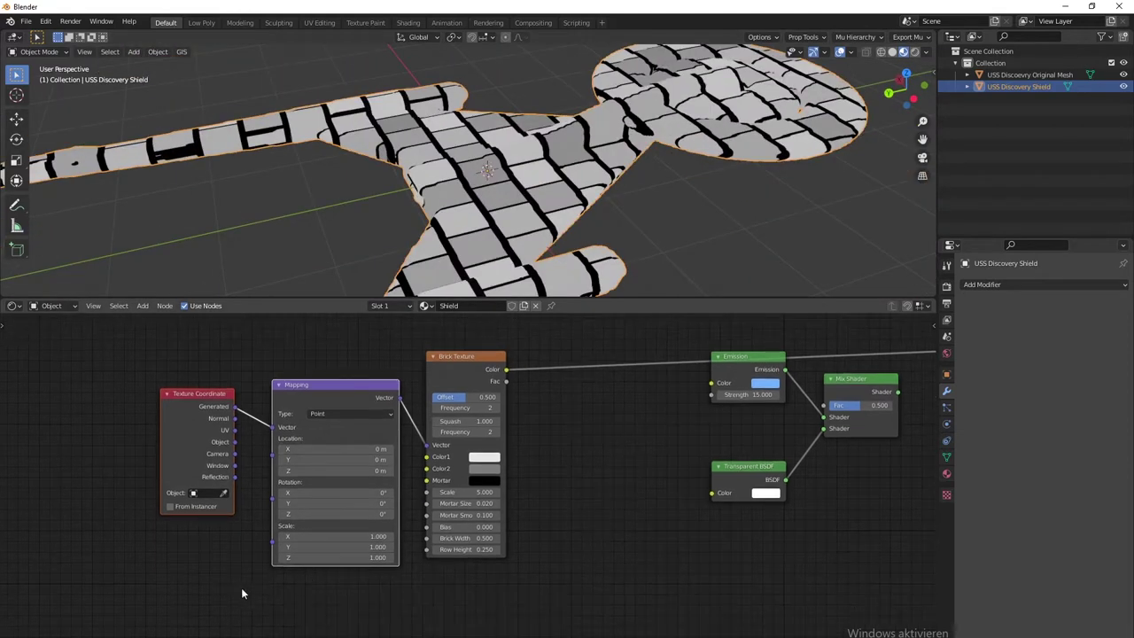
Step: Move the Texture Coordinate and Mapping nodes away from the Brick Texture and feed the Mapping's vector from the UV output
left_click_drag(144, 607, 341, 362)
left_click_drag(328, 401, 293, 371)
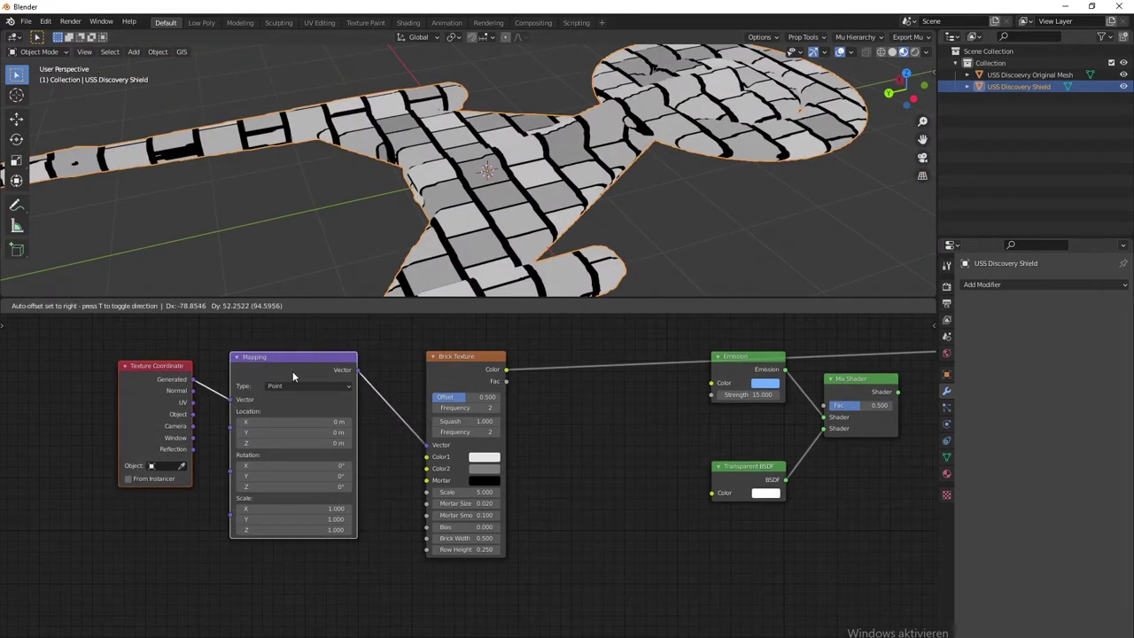
left_click(293, 371)
left_click(77, 423)
left_click_drag(192, 402, 231, 400)
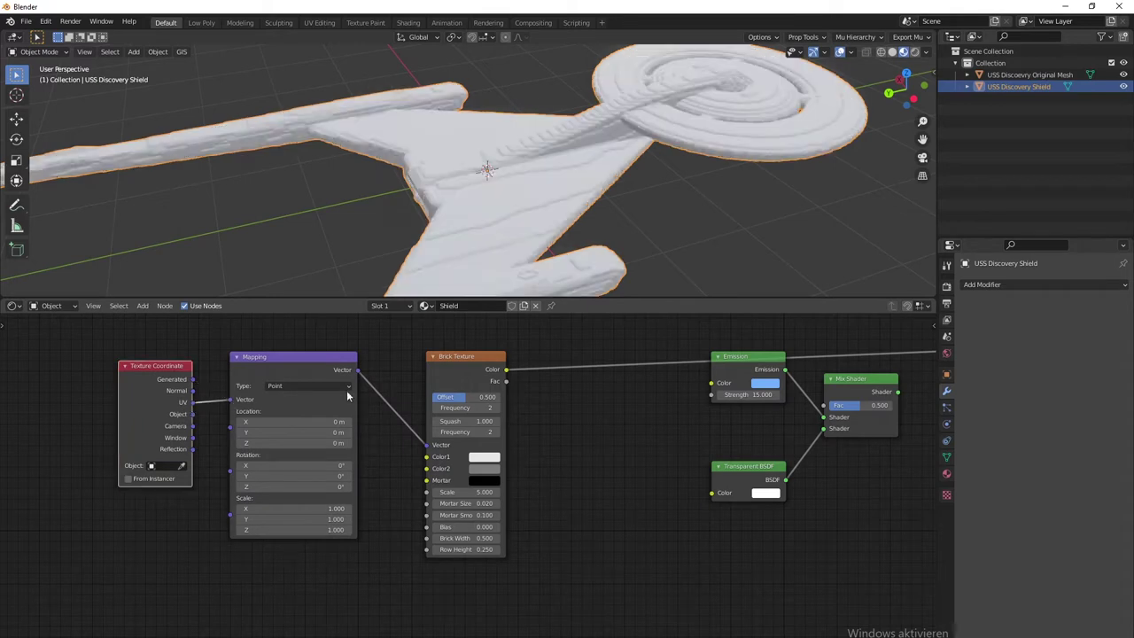
middle_click_drag(442, 207, 317, 237)
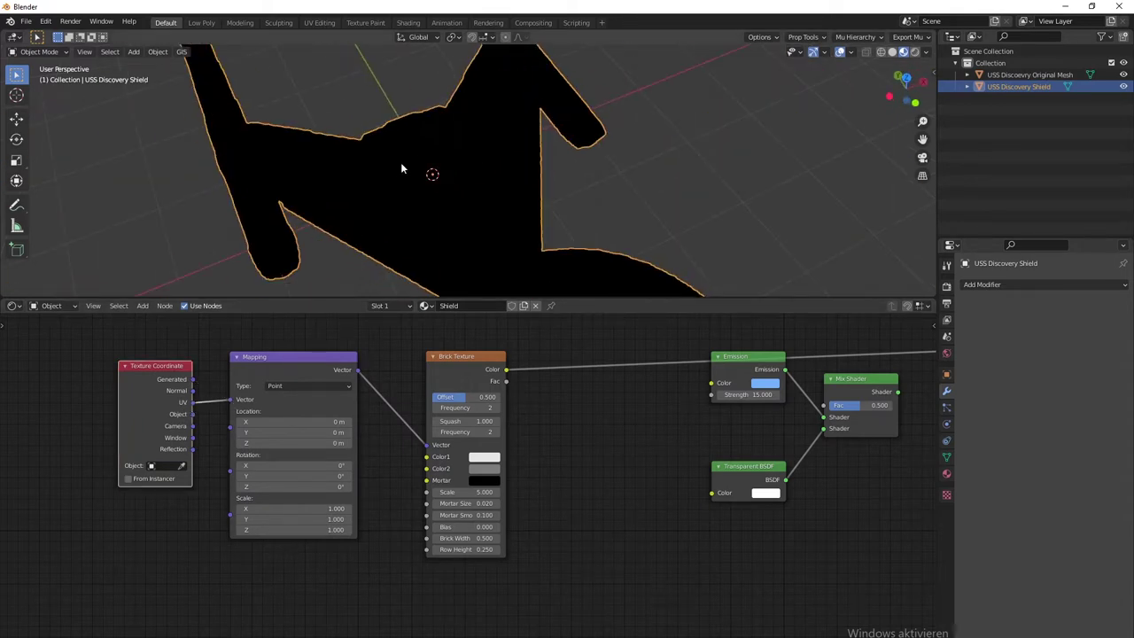
Step: In the UV Editing workspace, unwrap the whole shield mesh with Smart UV Project at a 66° angle limit
left_click(316, 24)
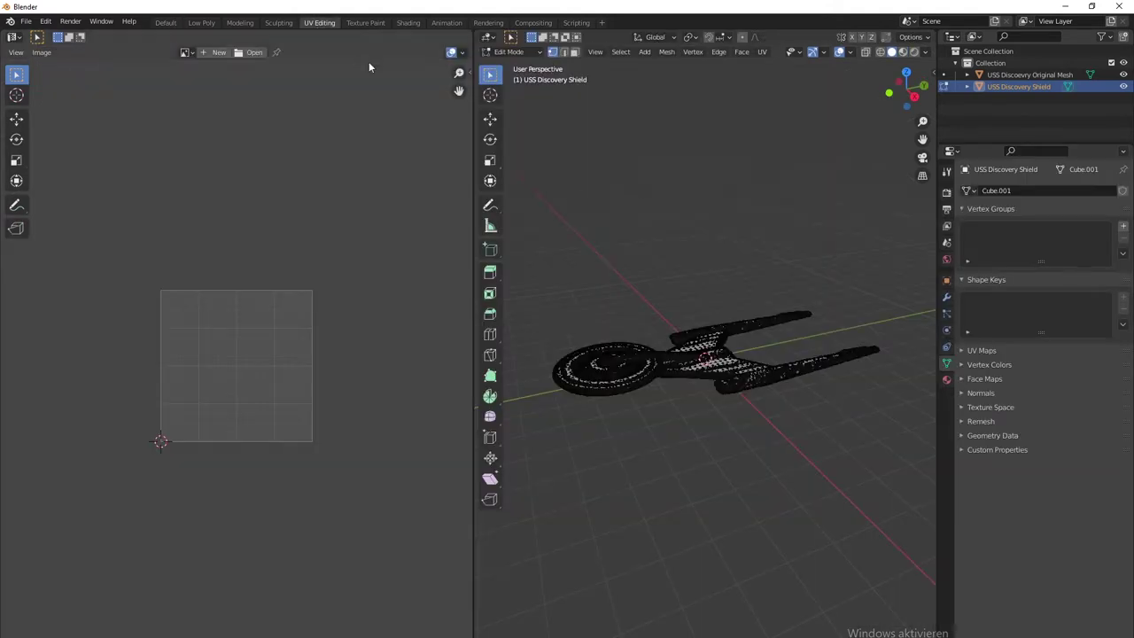
scroll(711, 387, "up", 5)
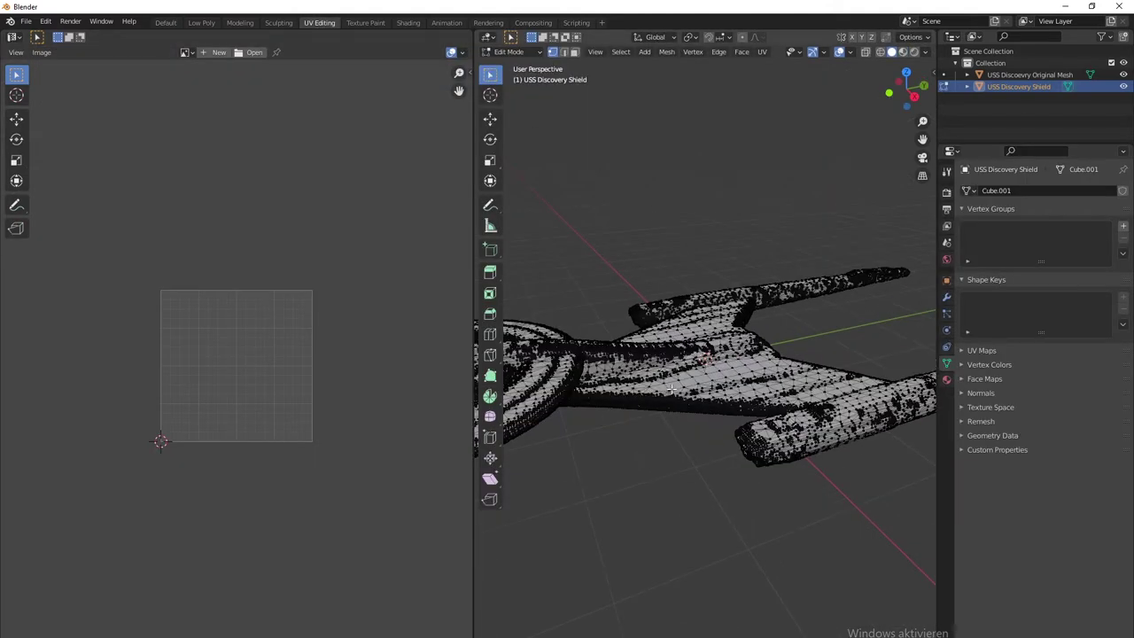
key("a")
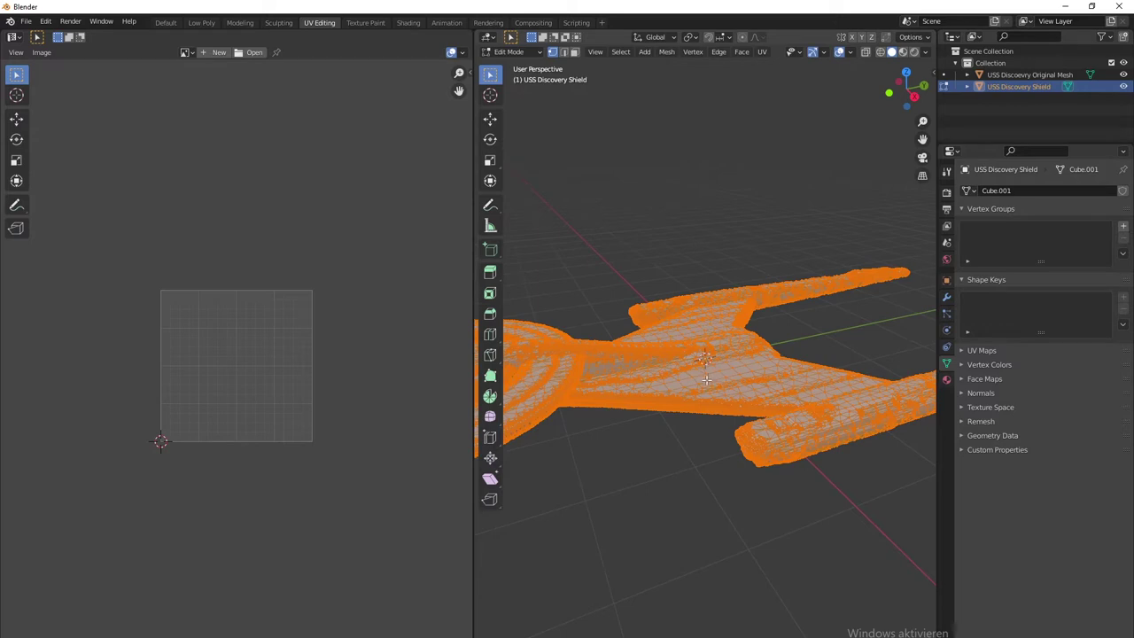
key("u")
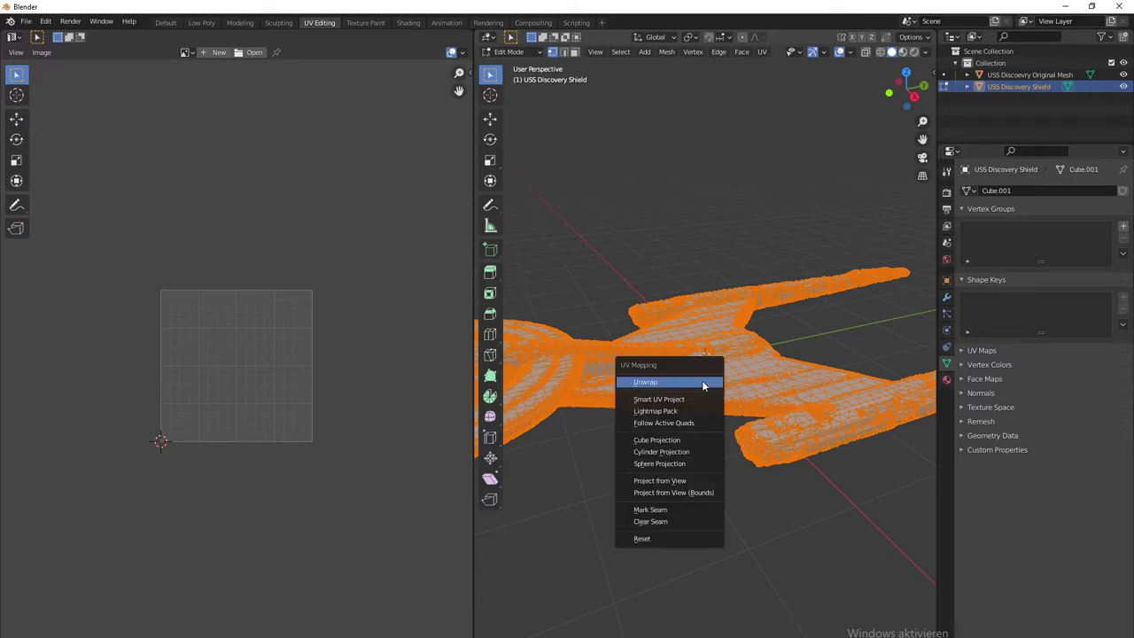
left_click(671, 399)
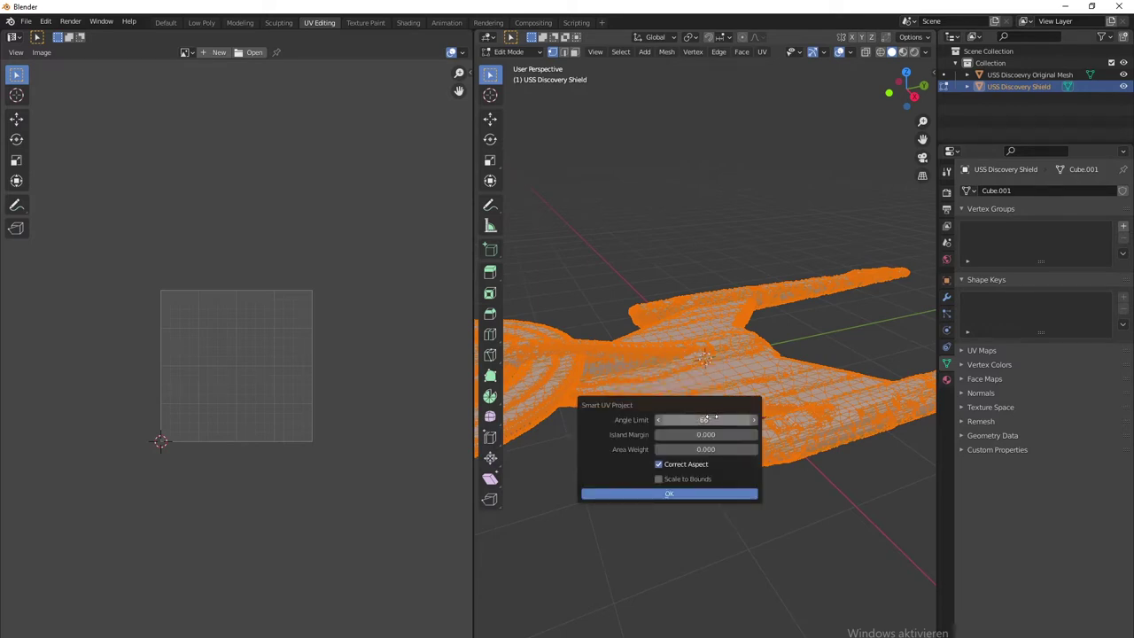
left_click(679, 496)
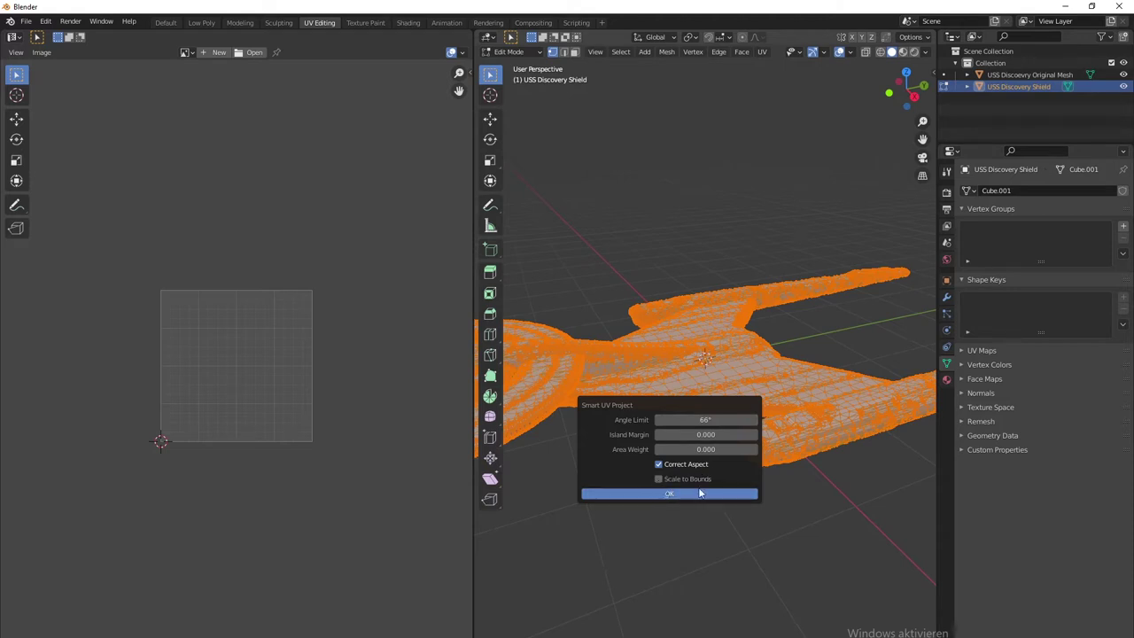
left_click(677, 495)
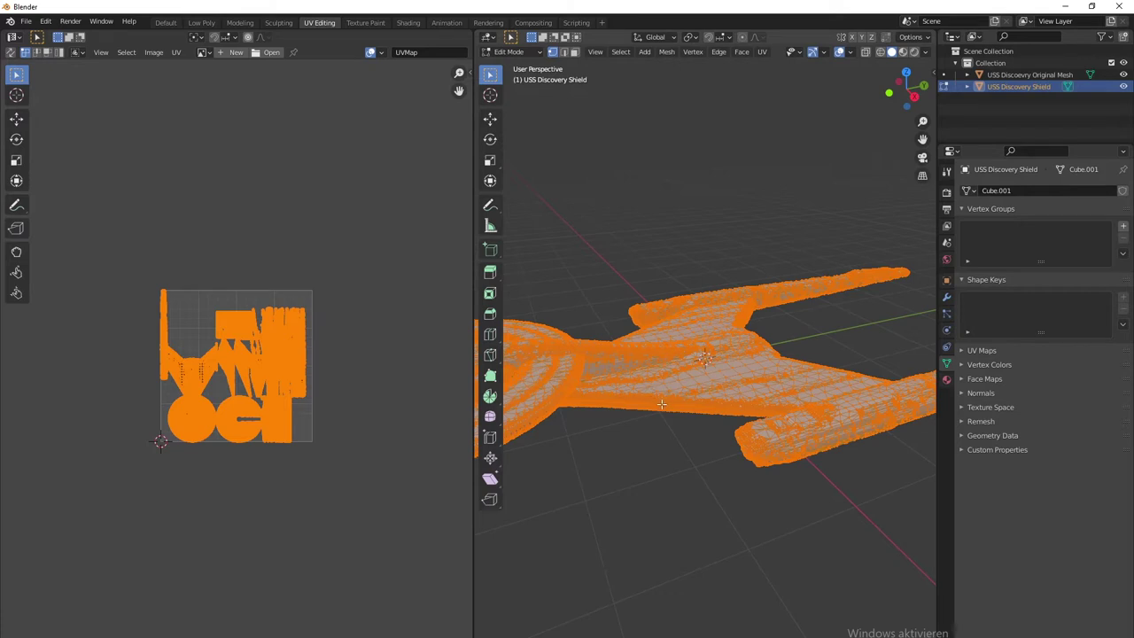
Step: Redo the Smart UV Project on the whole shield mesh with an angle limit of 60°
key("u")
left_click(746, 381)
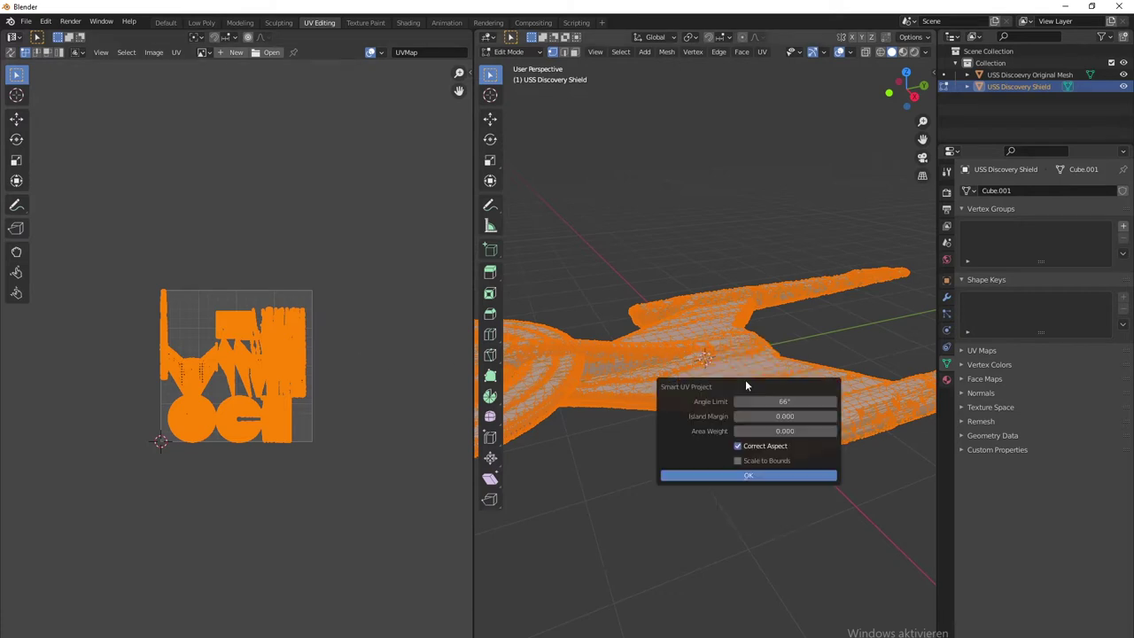
left_click(784, 401)
type("60")
key("Return")
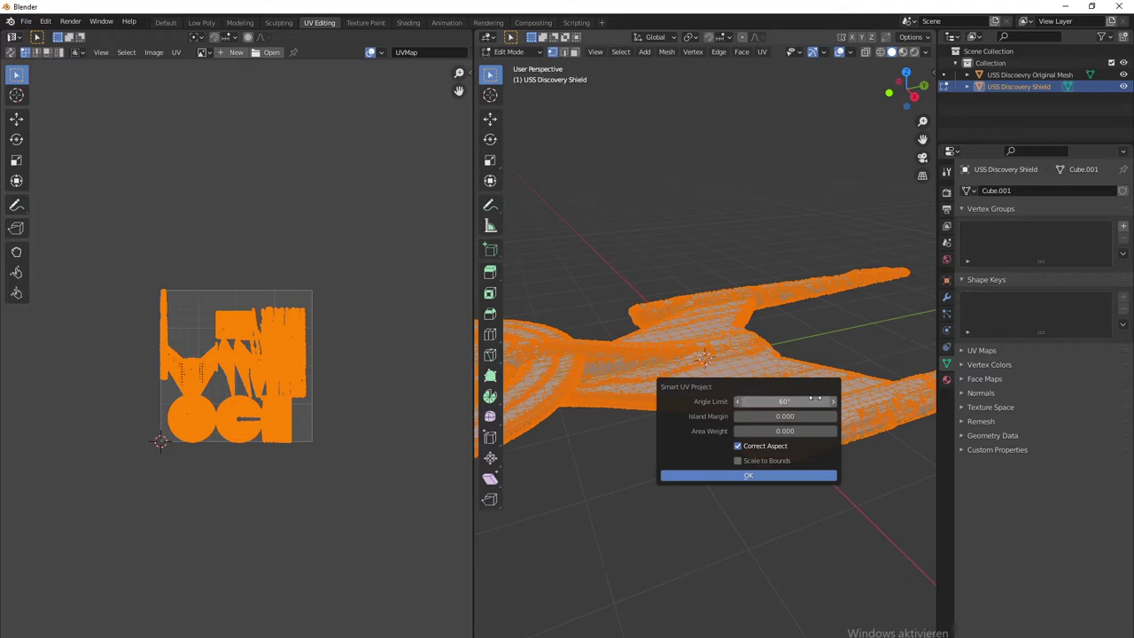
left_click(795, 478)
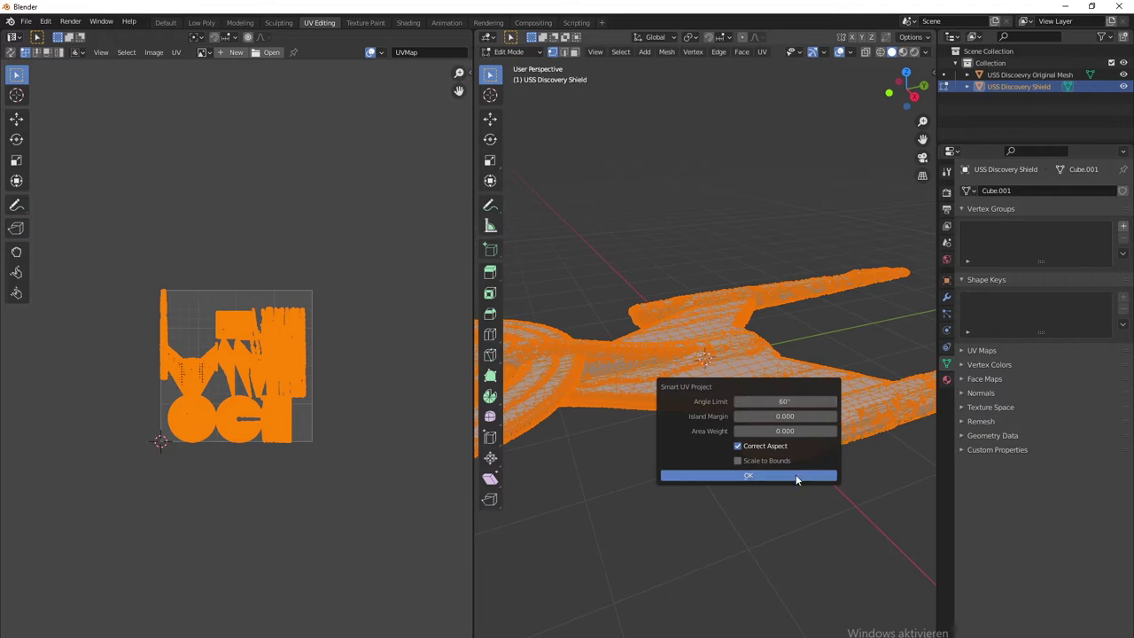
Step: Return to the Default workspace and inspect how the brick pattern runs over the unwrapped shield
middle_click_drag(713, 354, 649, 394)
left_click(166, 22)
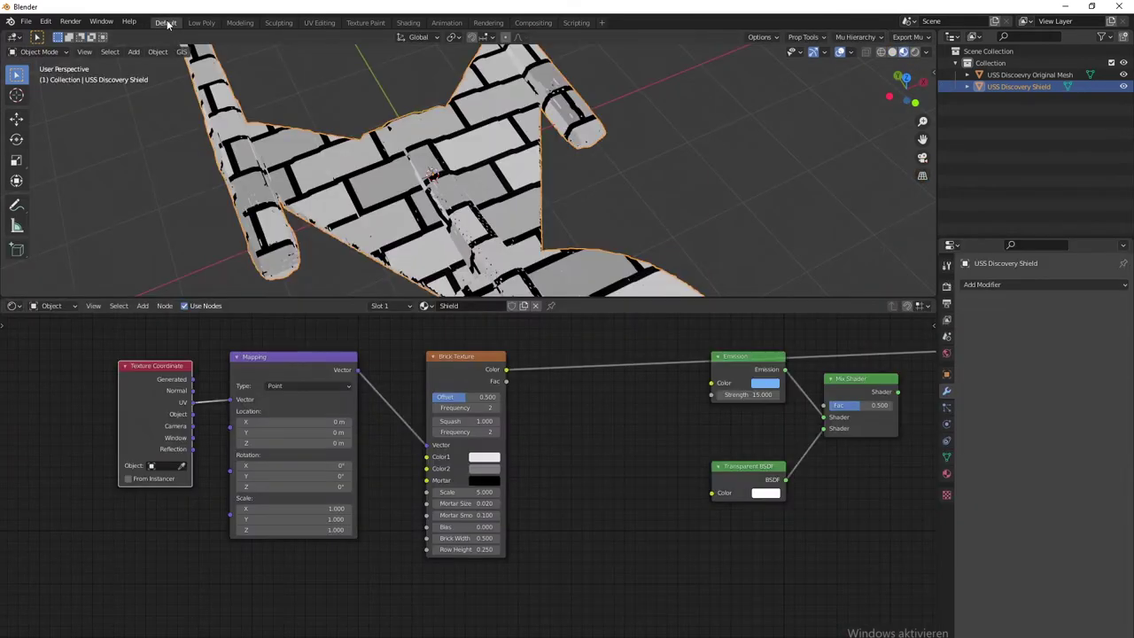
mouse_move(354, 141)
middle_mouse_down()
mouse_move(404, 150)
mouse_move(362, 133)
middle_mouse_up()
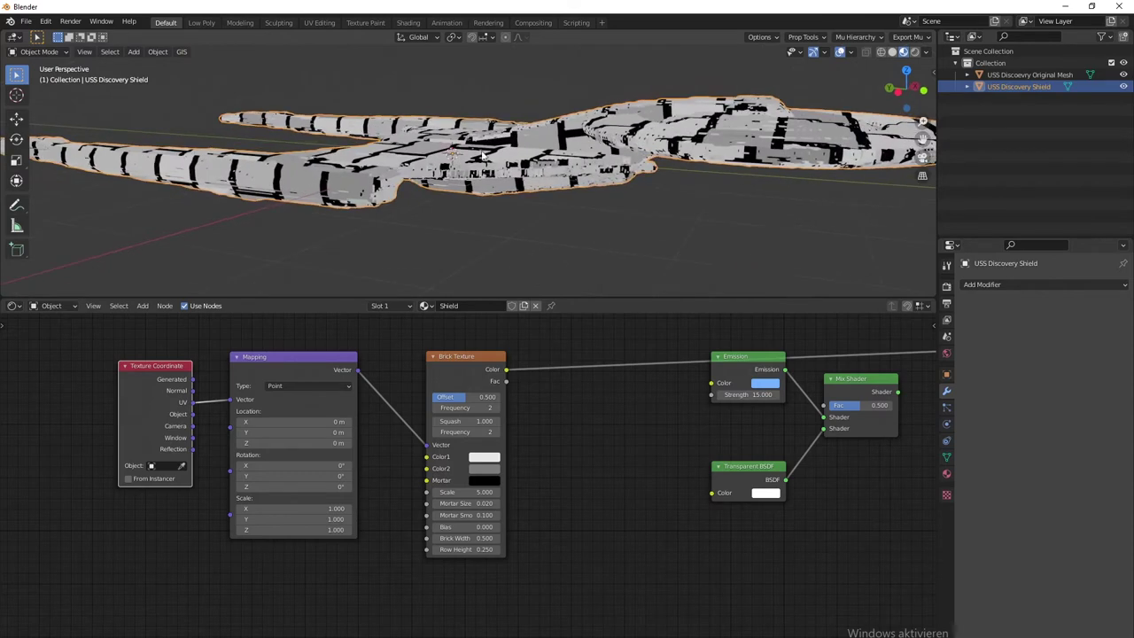
middle_click_drag(484, 156, 589, 245)
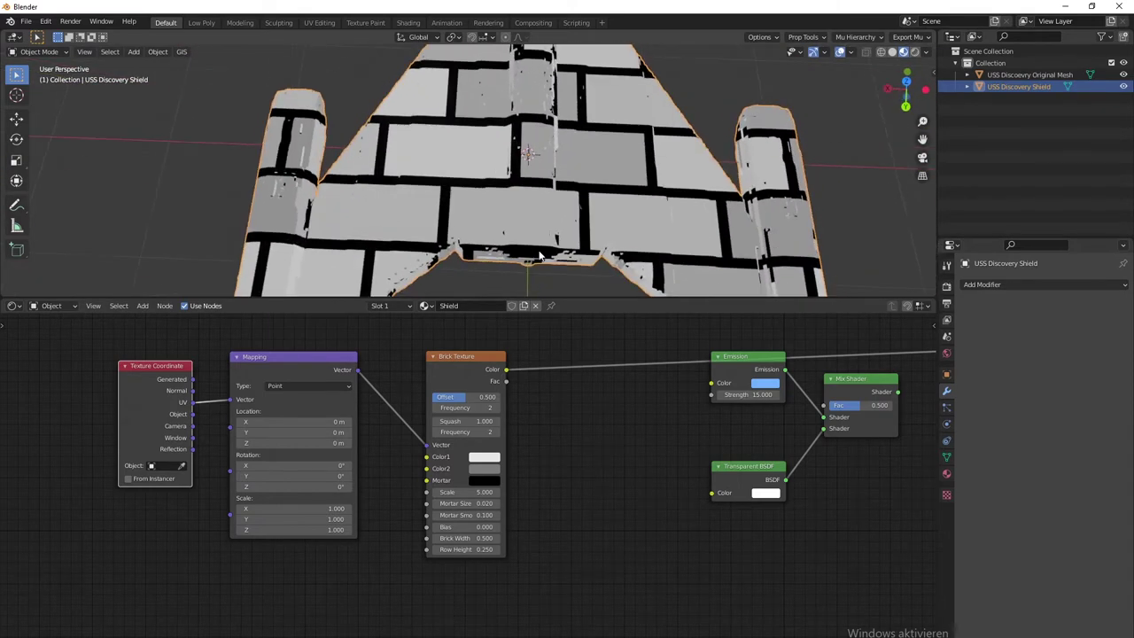
middle_click_drag(387, 446, 400, 494)
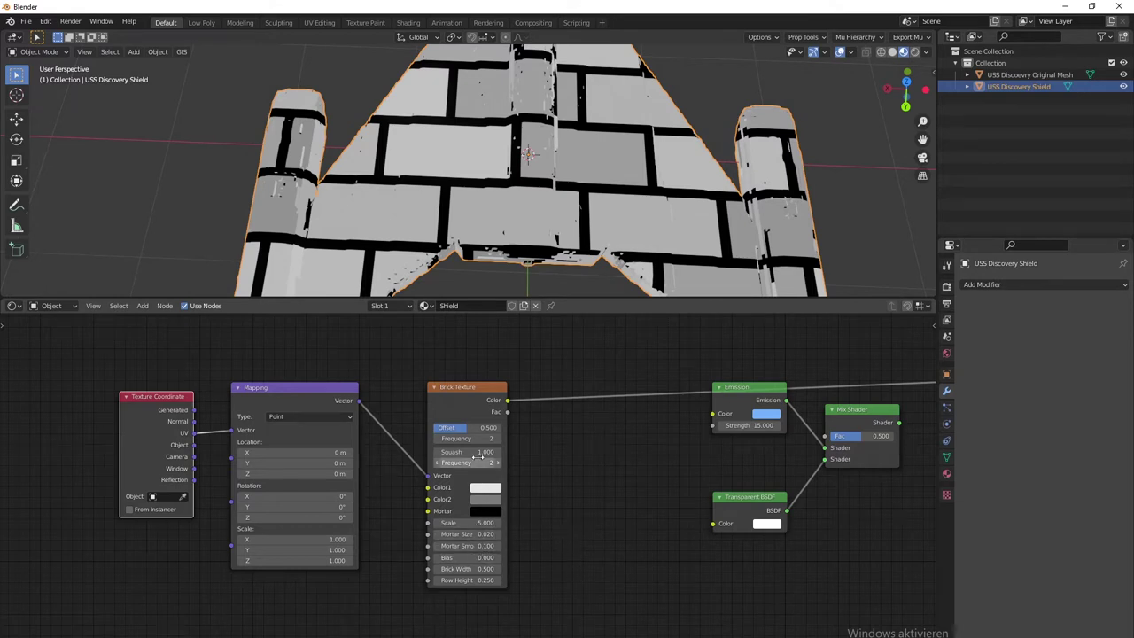
Step: Set the Brick Texture's offset to 0 and both its row height and brick width to 0.1
left_click_drag(469, 431, 439, 429)
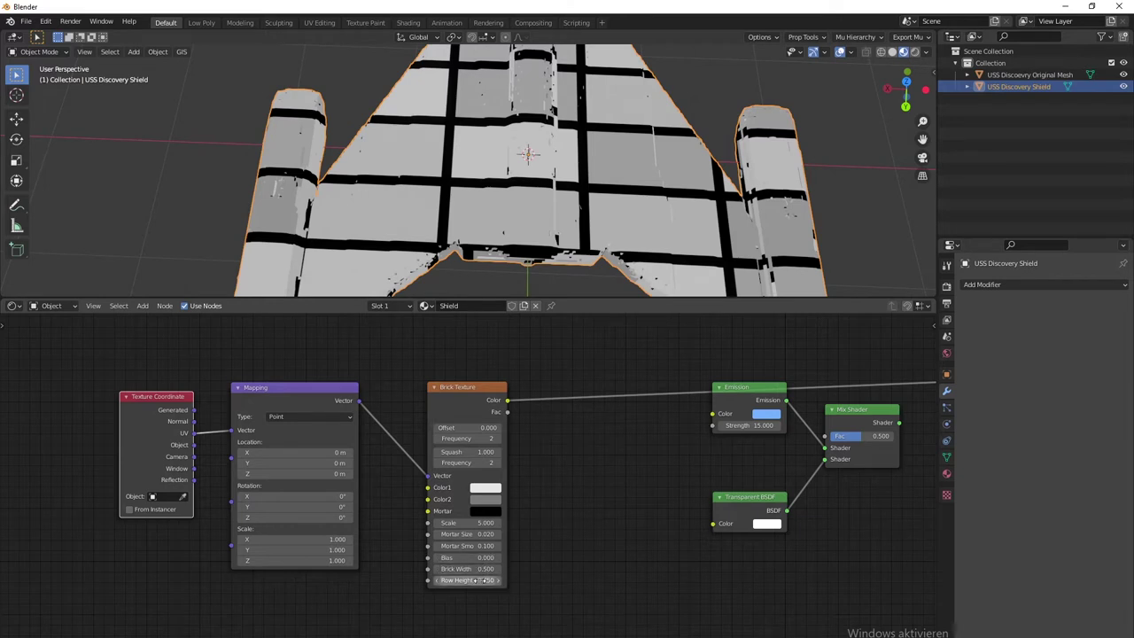
left_click_drag(480, 581, 589, 591)
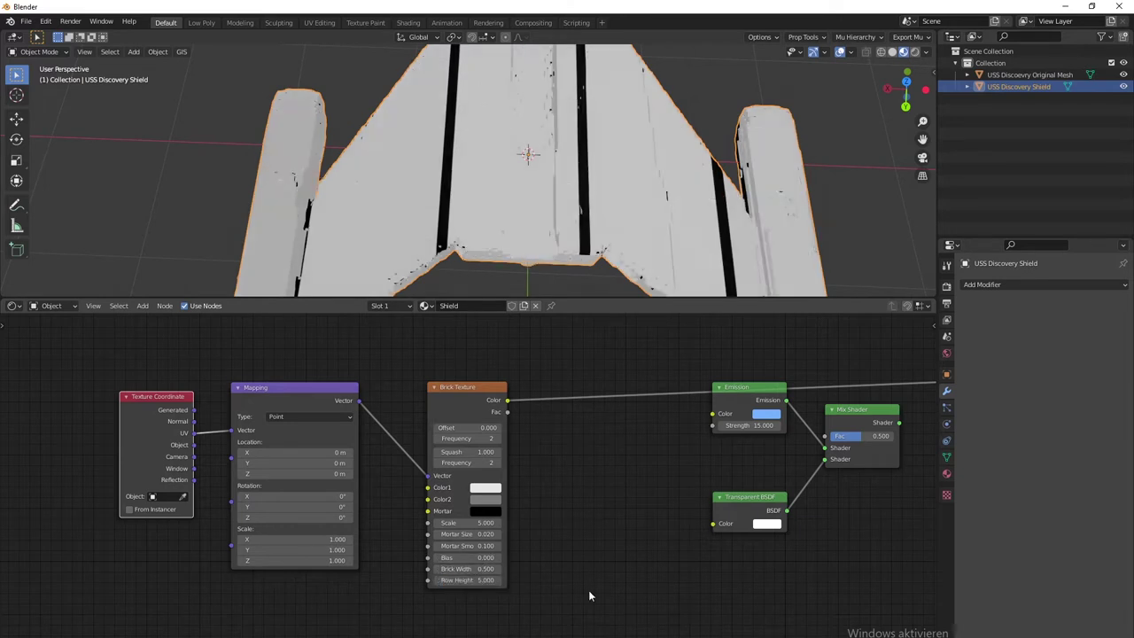
left_click(476, 579)
key("Return")
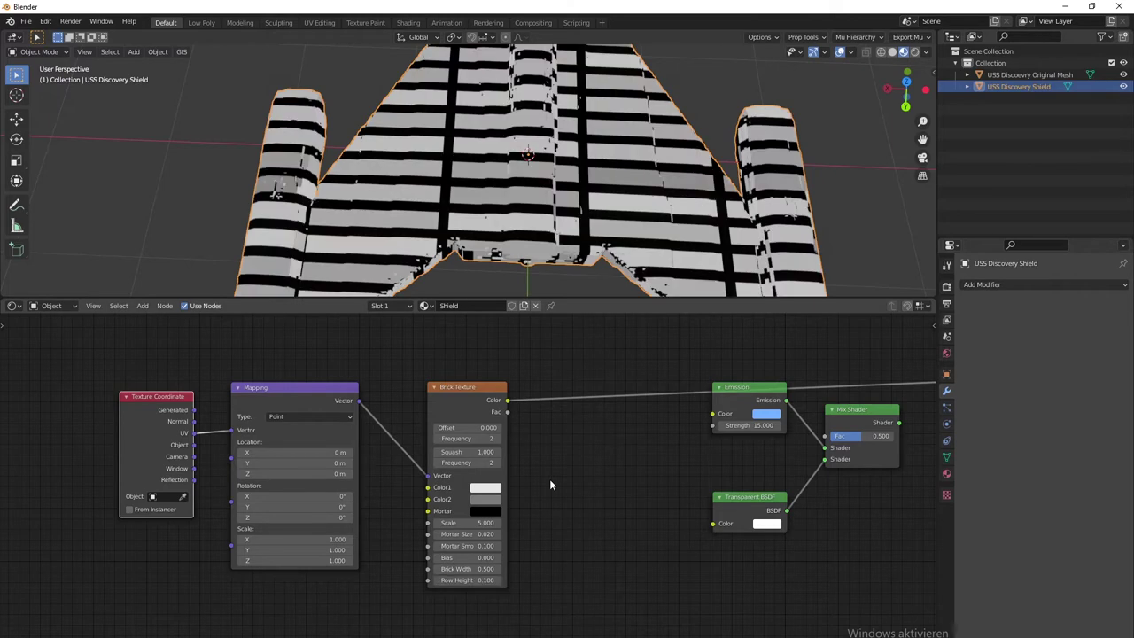
left_click(452, 568)
type("0.1")
key("Return")
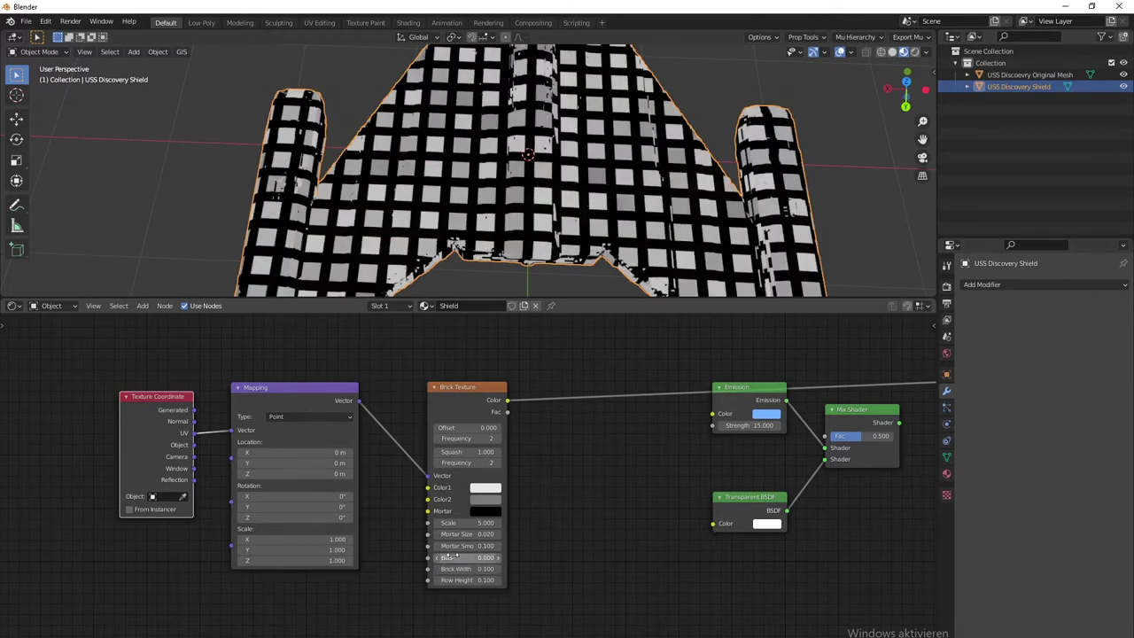
middle_click_drag(717, 191, 603, 230)
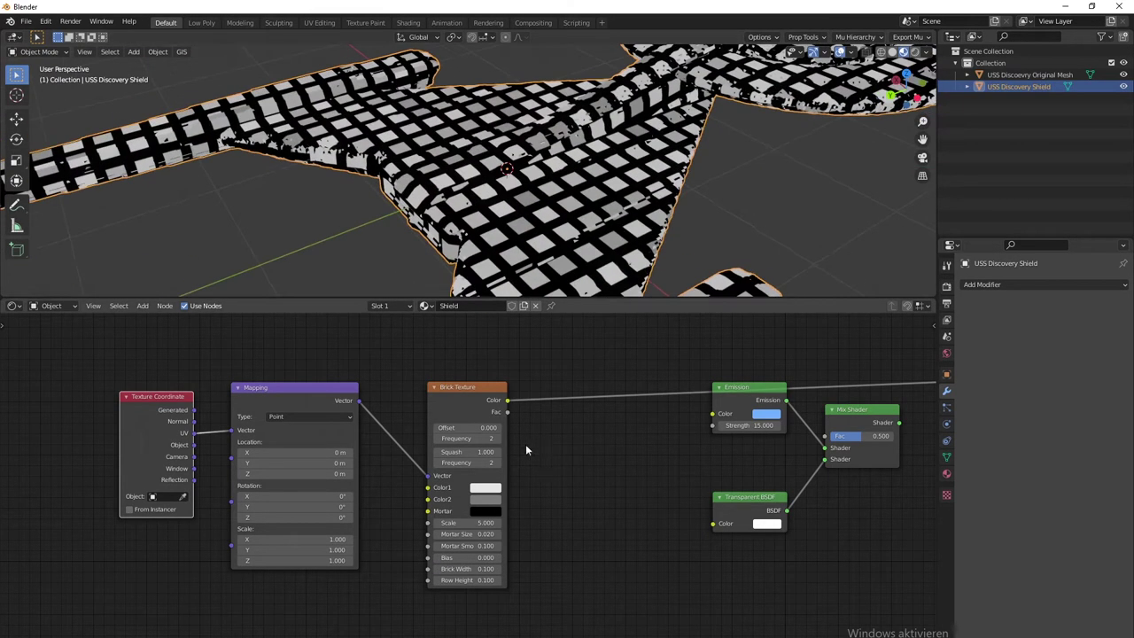
Step: Set the Brick Texture's Color1 and Color2 to pure white with a value of 1.000
left_click(486, 488)
left_click_drag(534, 462, 549, 462)
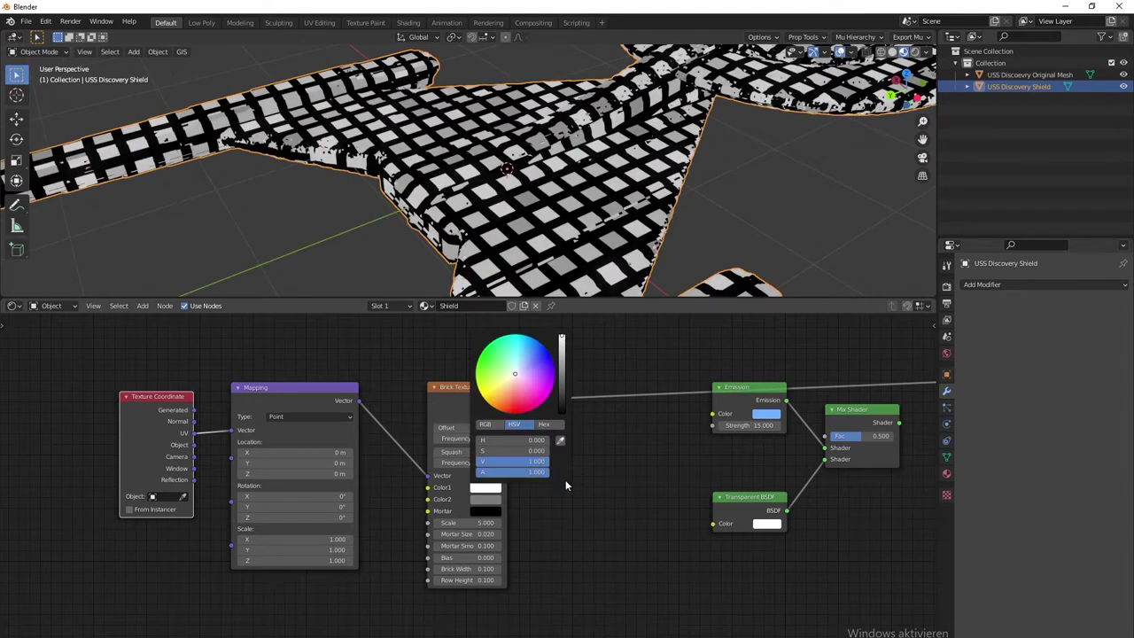
left_click(565, 483)
left_click(485, 492)
left_click(485, 502)
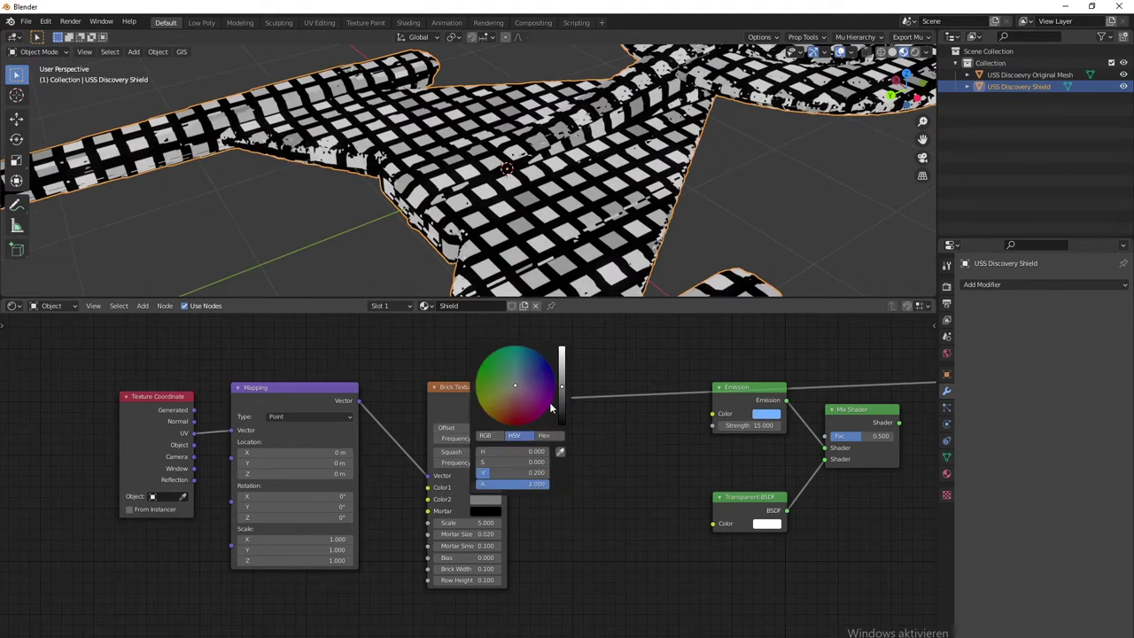
left_click_drag(530, 473, 549, 473)
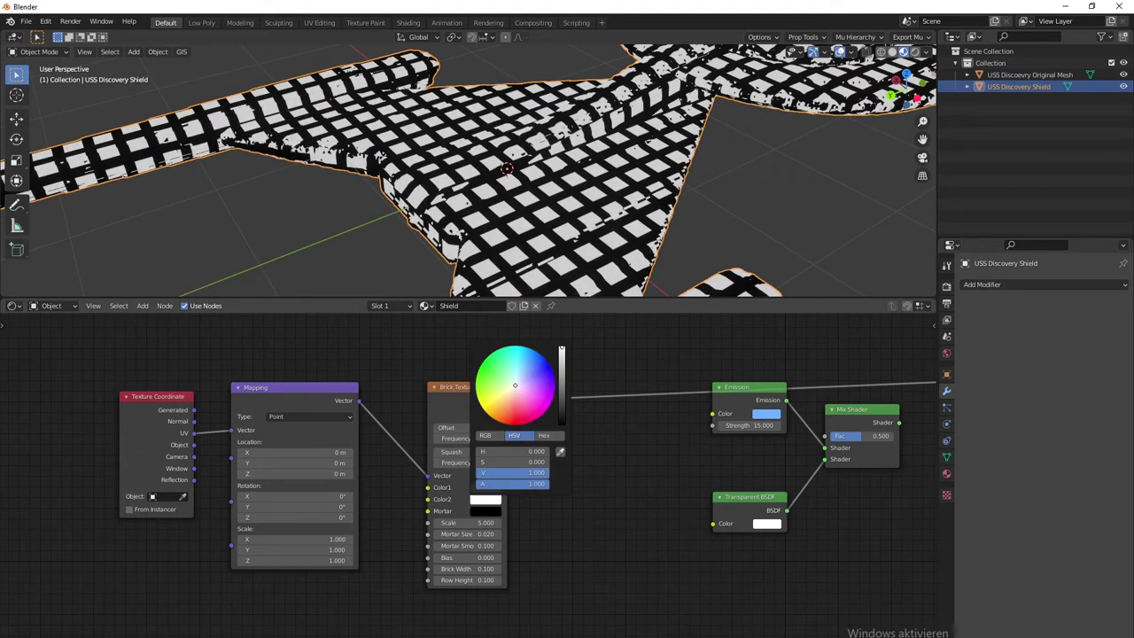
left_click(493, 513)
left_click(572, 450)
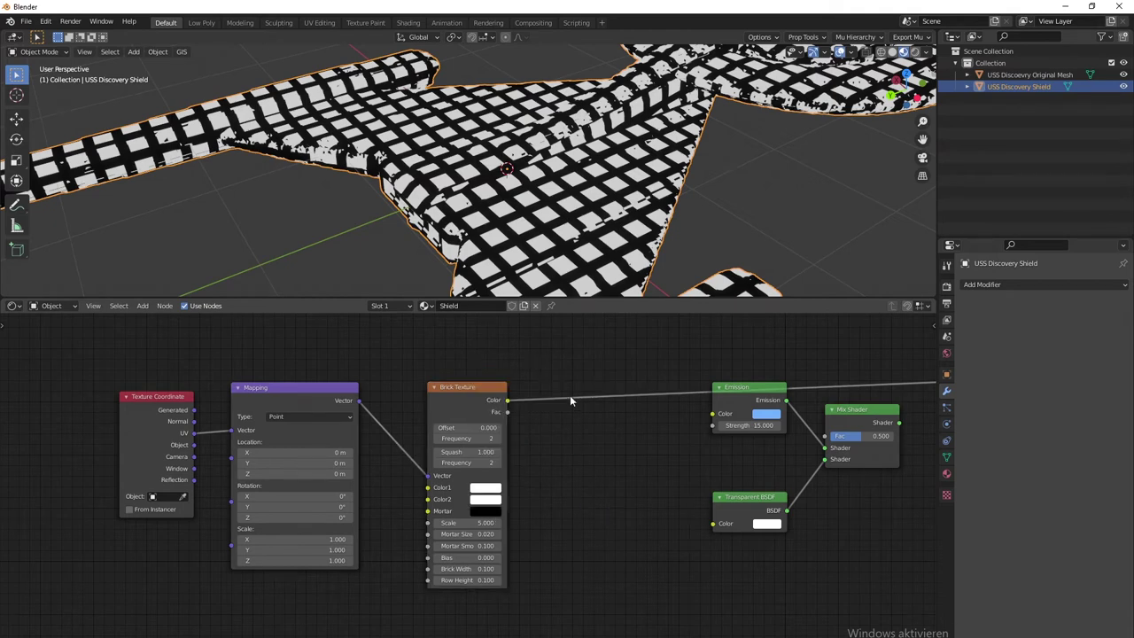
middle_click_drag(578, 119, 709, 142)
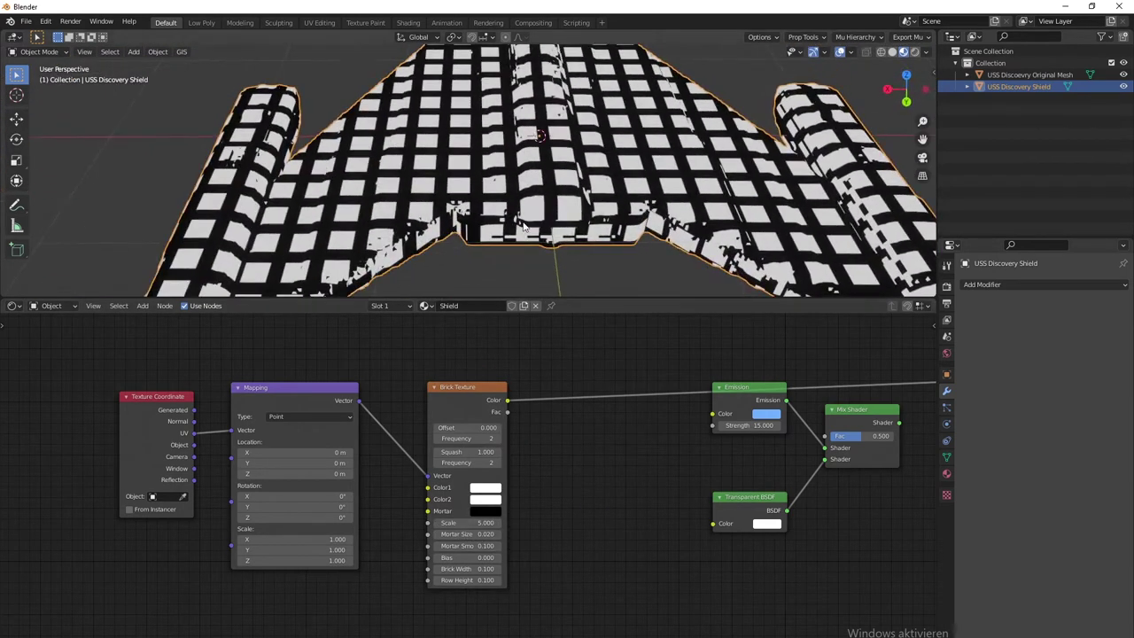
scroll(519, 189, "down", 4)
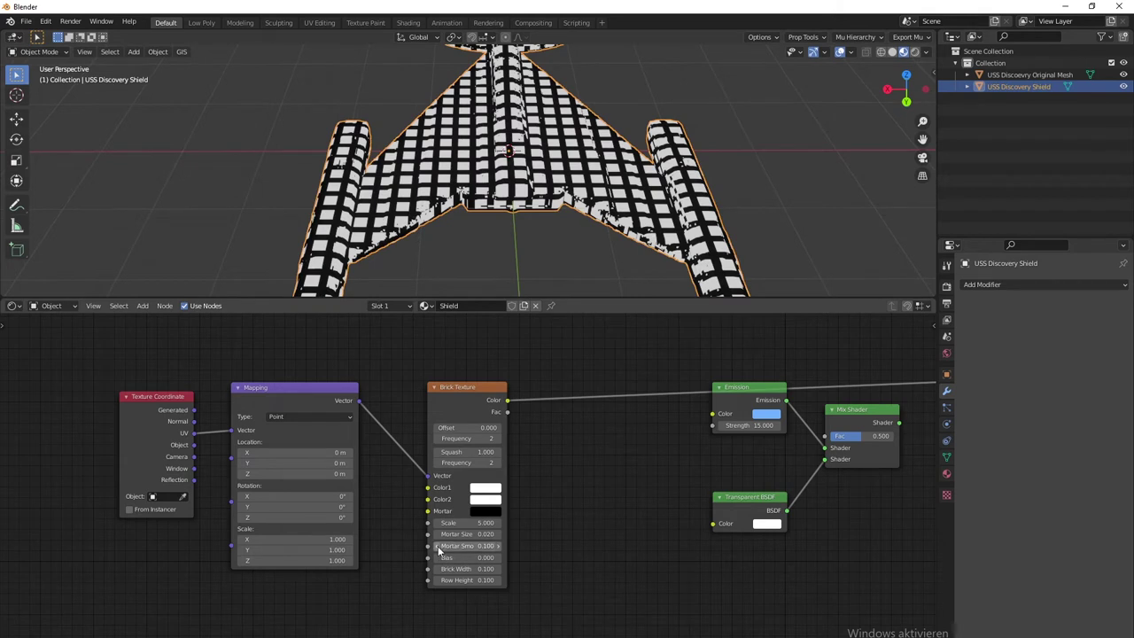
left_click(469, 546)
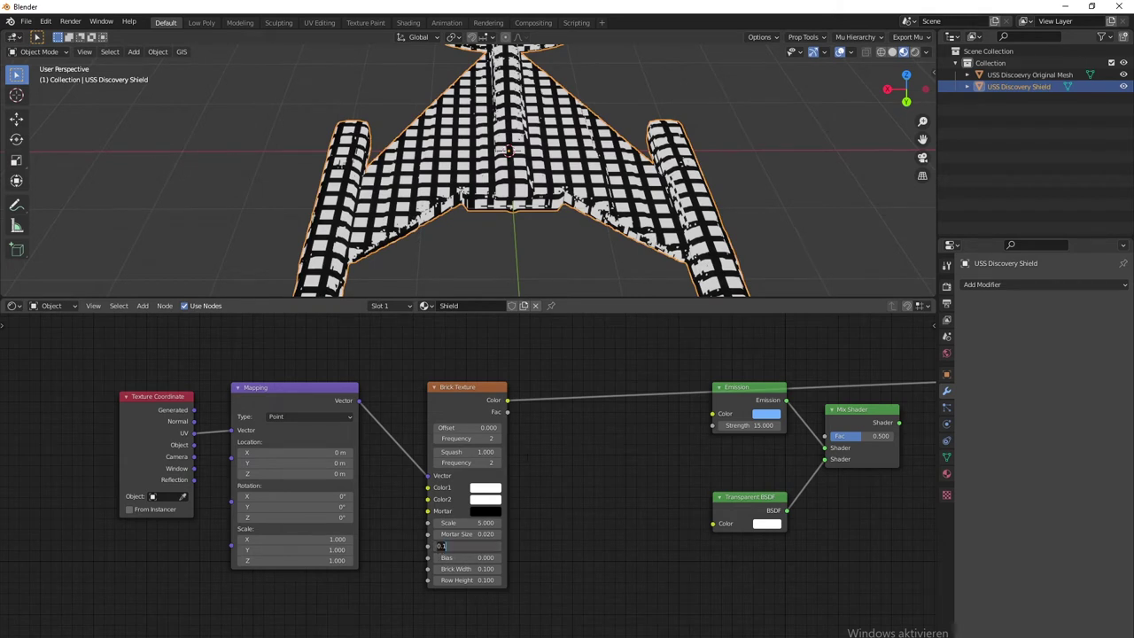
type("5")
key("Return")
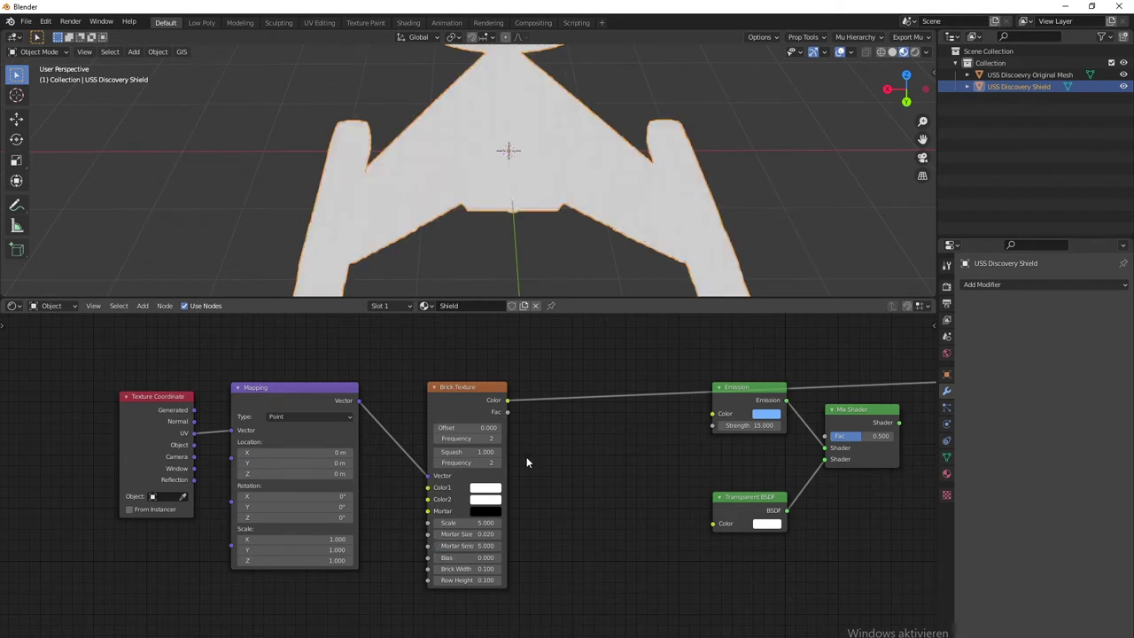
Step: Set the Brick Texture's mortar smooth to 0.5 and its mortar size to 0.01
left_click(477, 546)
type(".5")
key("Return")
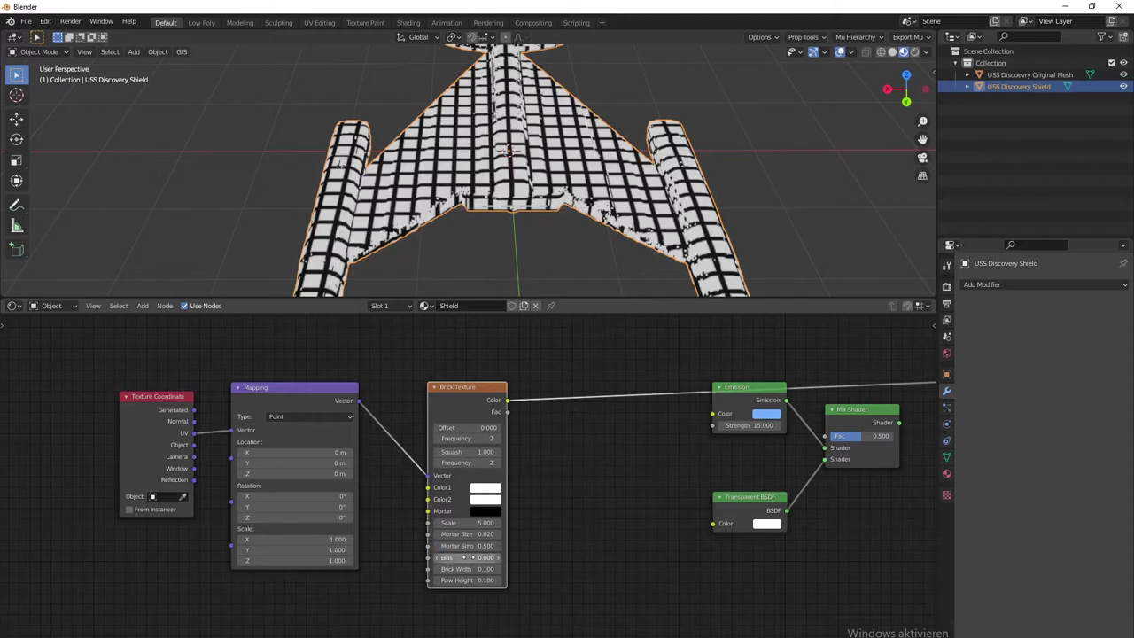
scroll(573, 113, "up", 7)
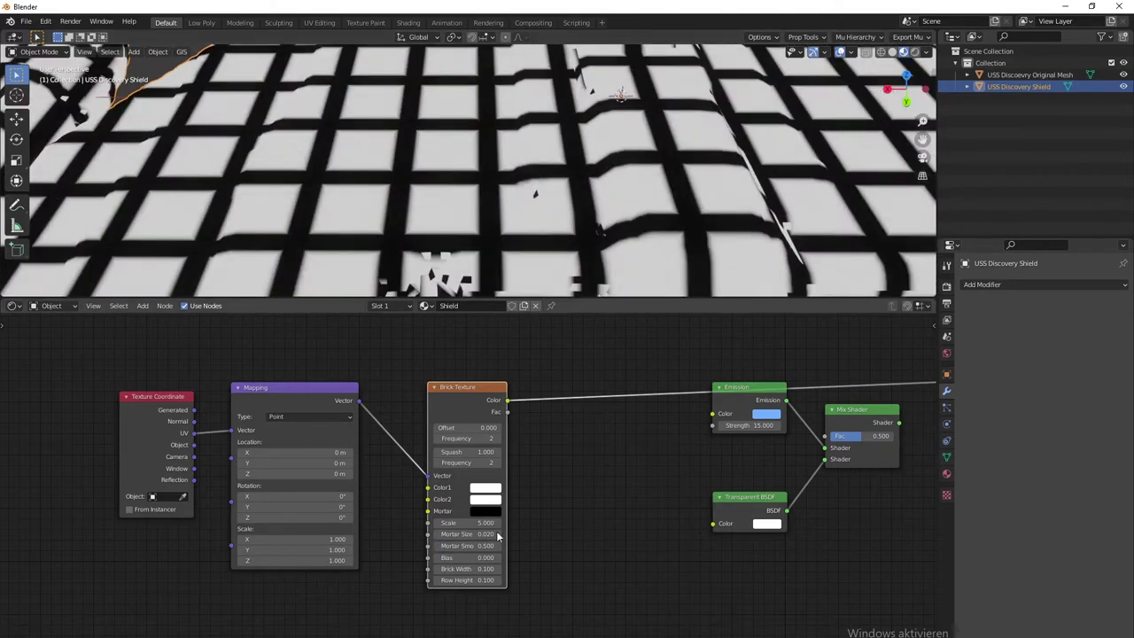
left_click(436, 536)
left_click(435, 539)
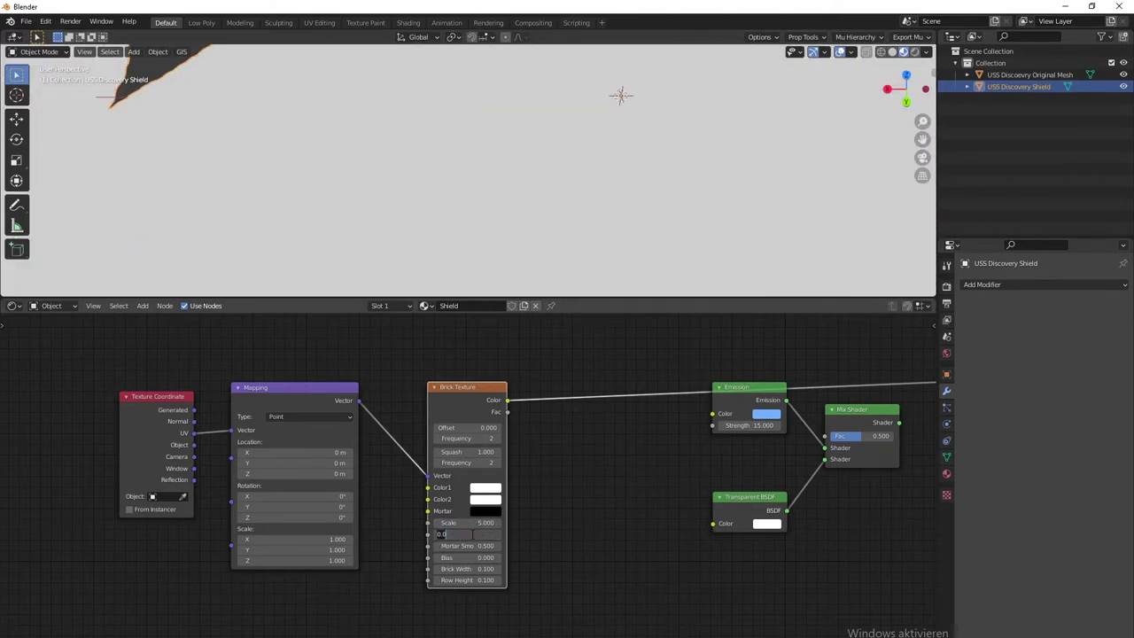
type(".01")
key("Return")
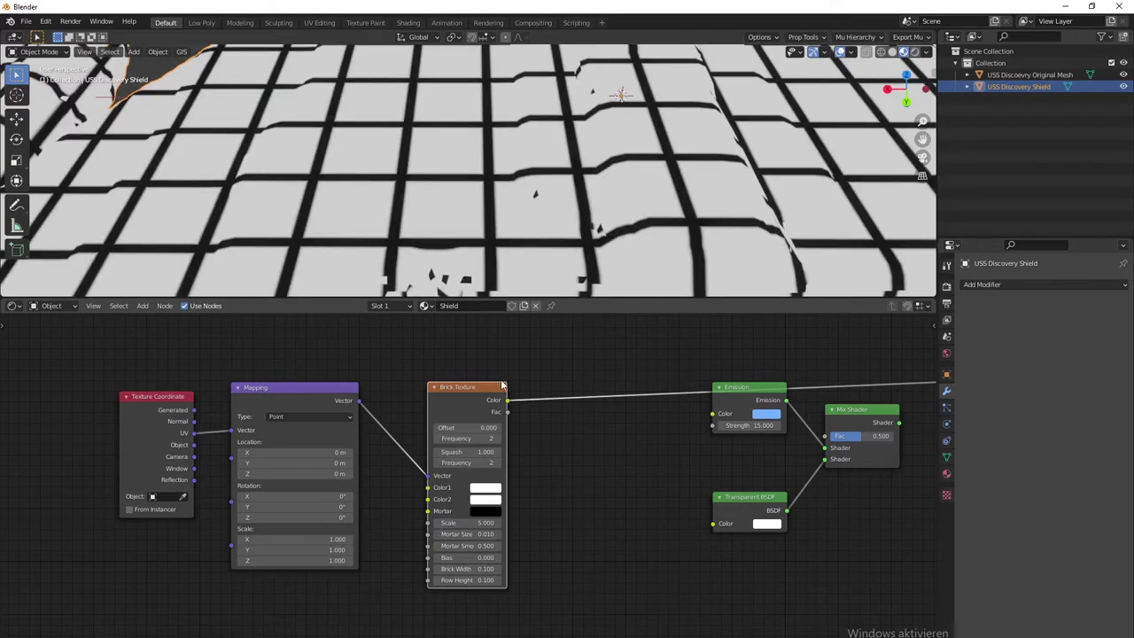
Step: Raise the Brick Texture's scale to about 40.5 and check the finer grid around the shield
left_click_drag(479, 523, 589, 522)
scroll(470, 153, "down", 3)
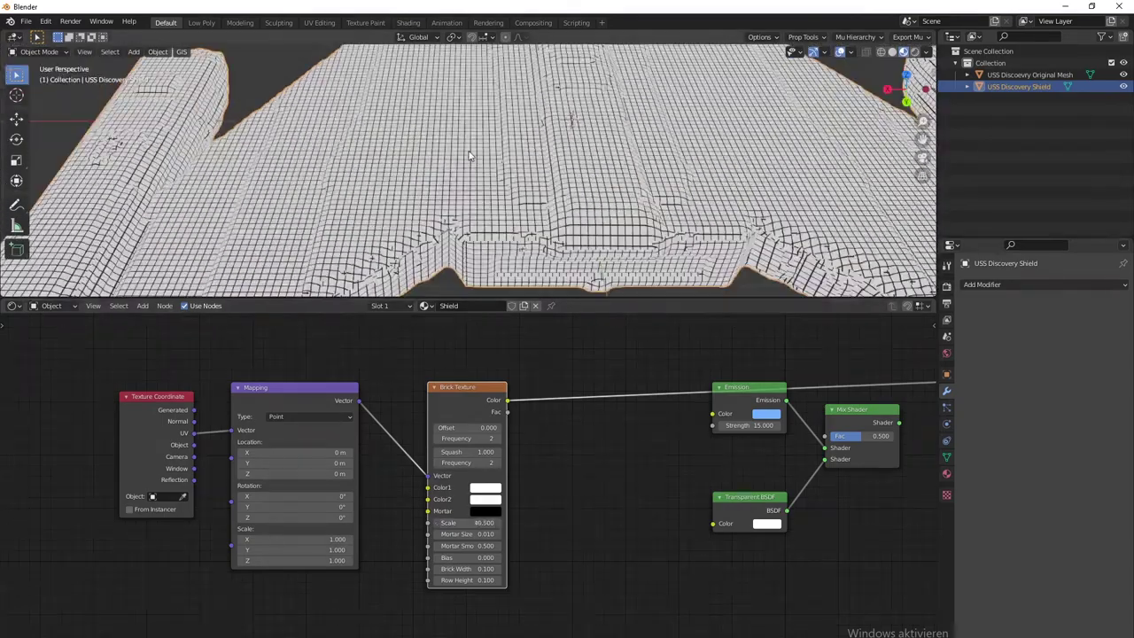
middle_click_drag(555, 238, 533, 201)
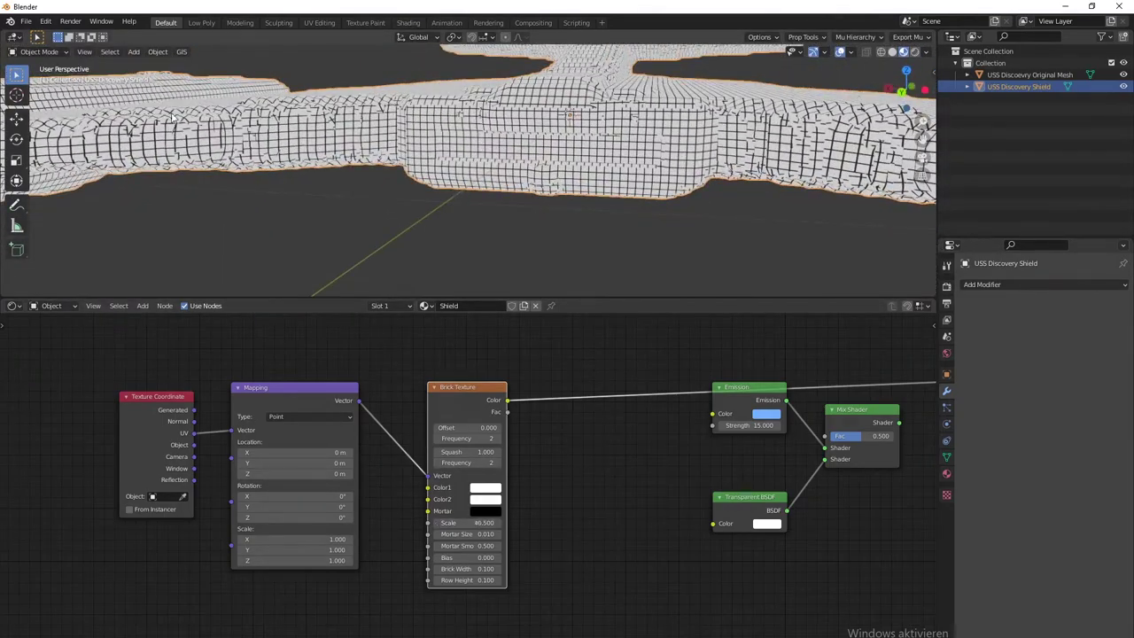
scroll(740, 156, "down", 1)
middle_click_drag(741, 155, 492, 217)
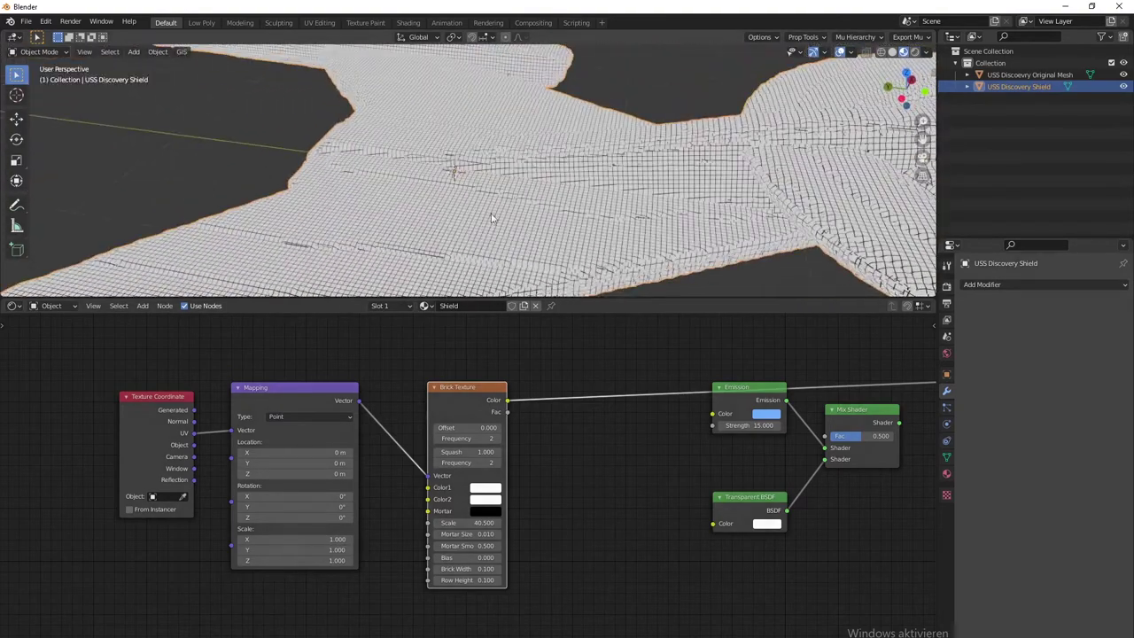
mouse_move(680, 432)
middle_mouse_down()
mouse_move(522, 451)
mouse_move(693, 443)
middle_mouse_up()
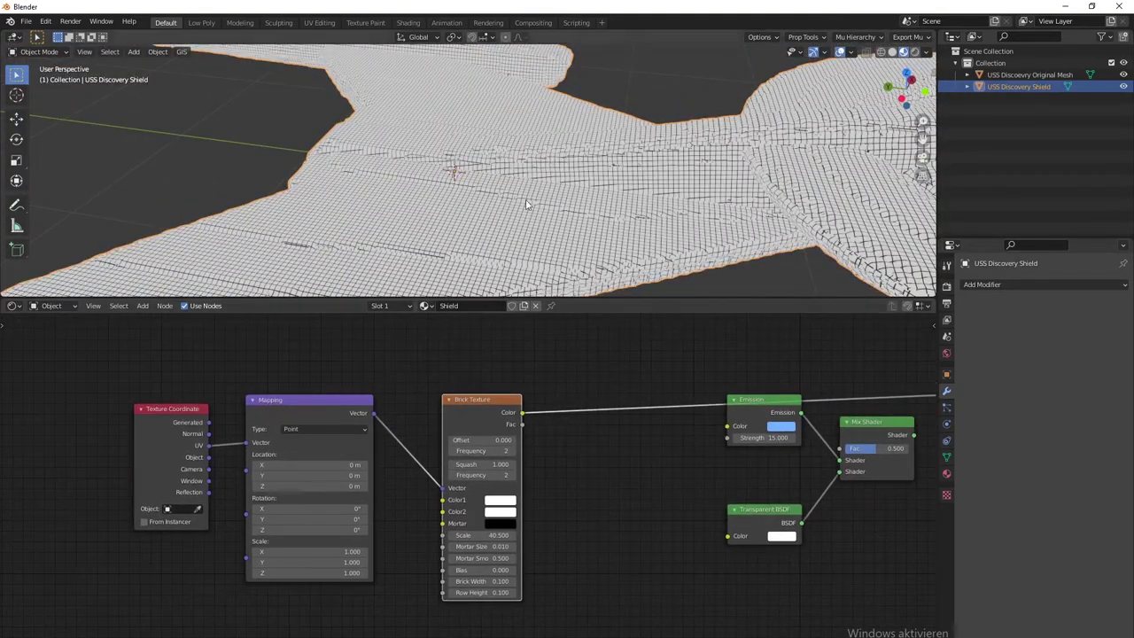
middle_click_drag(526, 203, 587, 265)
Step: Connect the Brick Texture's color to the Mix Shader's factor and feed the Mix Shader into the Material Output's surface
middle_click_drag(540, 433, 347, 422)
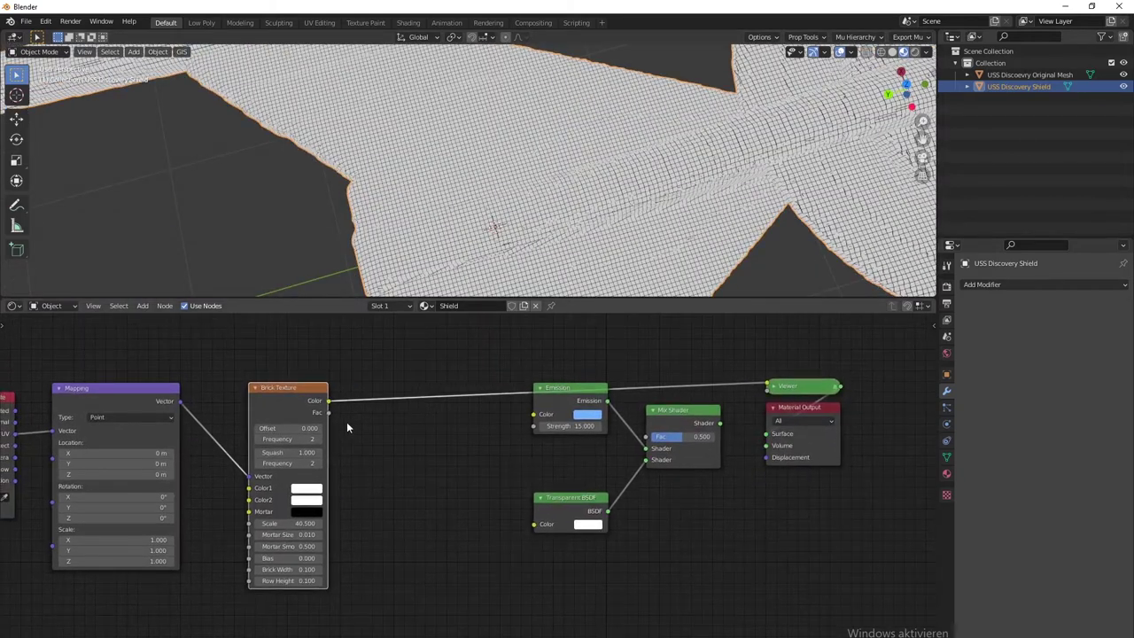
left_click_drag(328, 401, 646, 436)
mouse_move(572, 388)
left_mouse_down()
mouse_move(565, 435)
mouse_move(576, 404)
left_mouse_up()
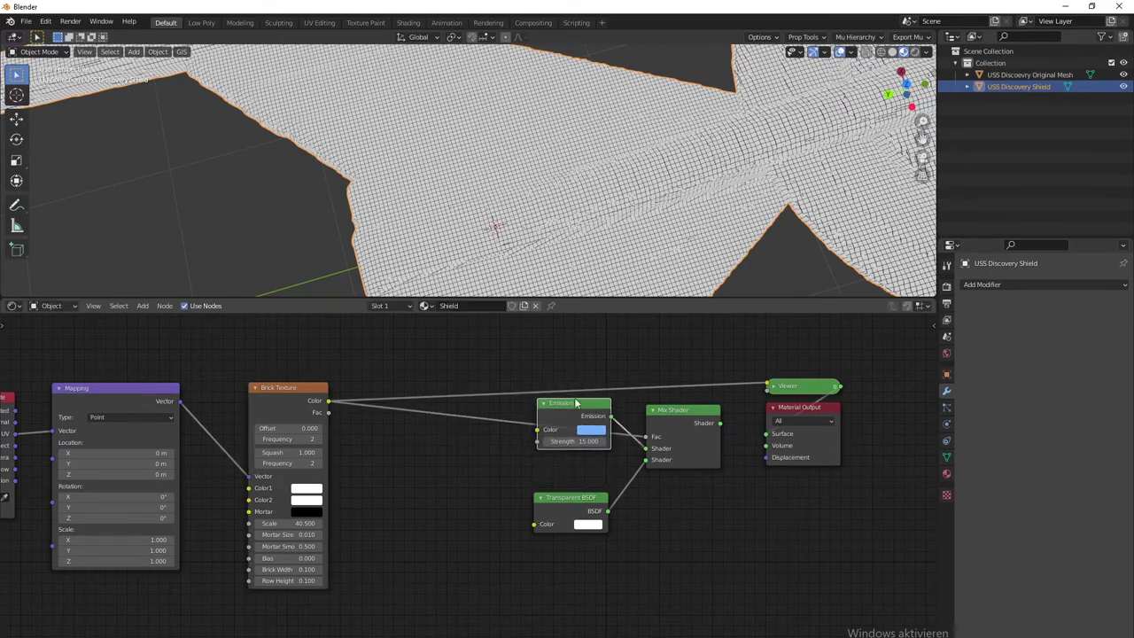
left_click(706, 424, "ctrl+shift")
middle_click_drag(610, 248, 325, 144)
scroll(535, 101, "down", 5)
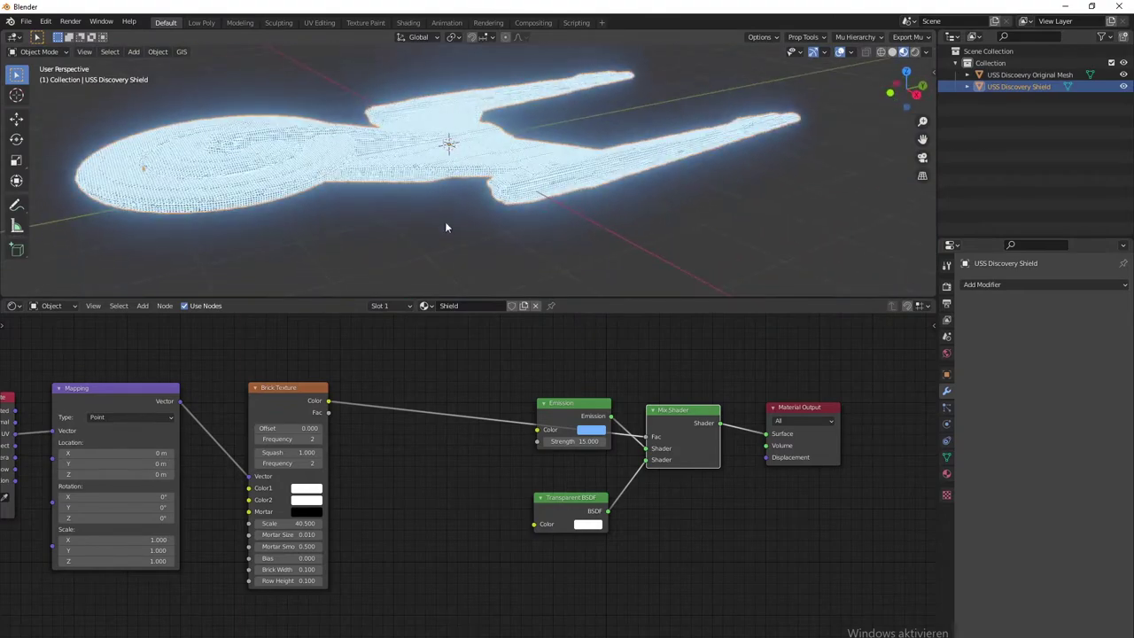
scroll(394, 229, "up", 3)
middle_click_drag(395, 229, 643, 175)
scroll(599, 223, "up", 5)
scroll(697, 144, "down", 6)
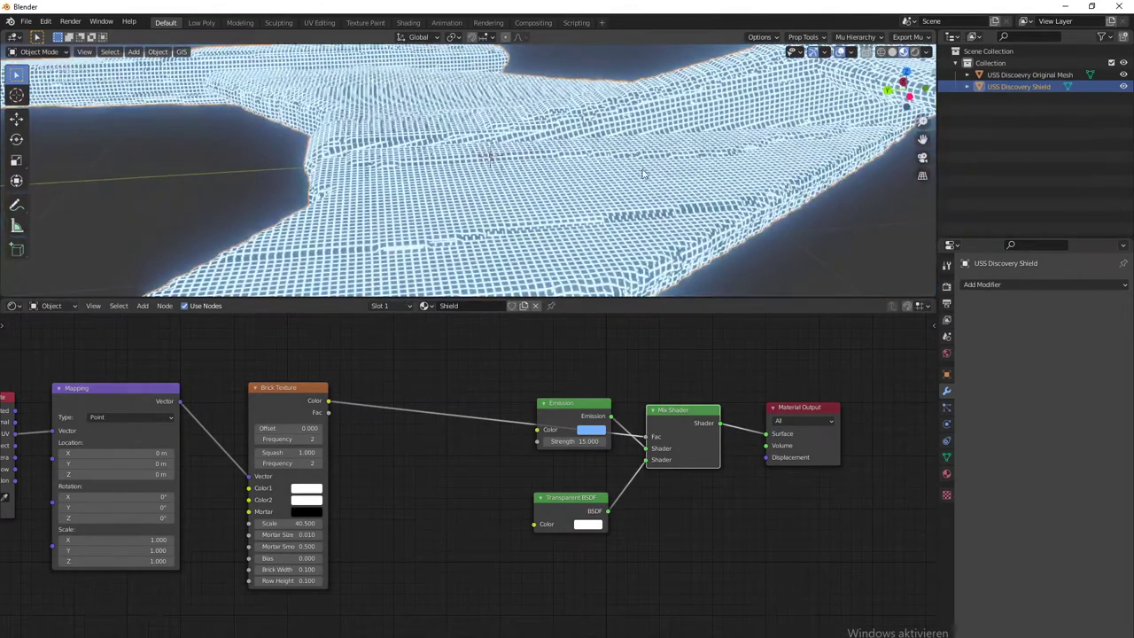
Step: Set the Shield material's blend mode to Alpha Blend and its shadow mode to None, and inspect the transparency on the ship
left_click(947, 473)
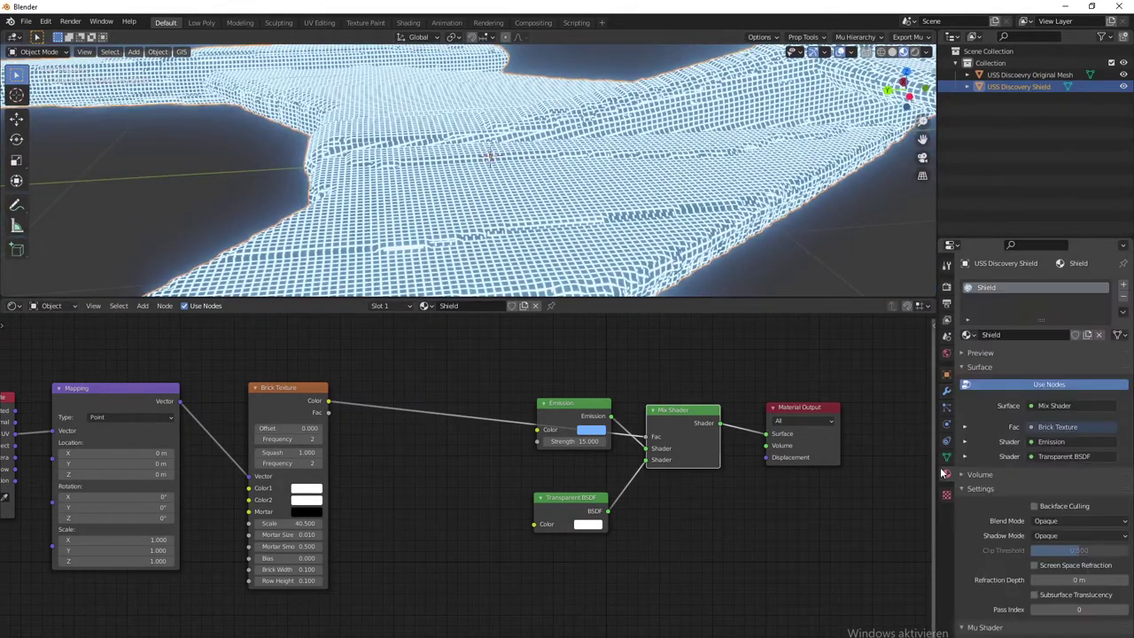
scroll(625, 145, "down", 3)
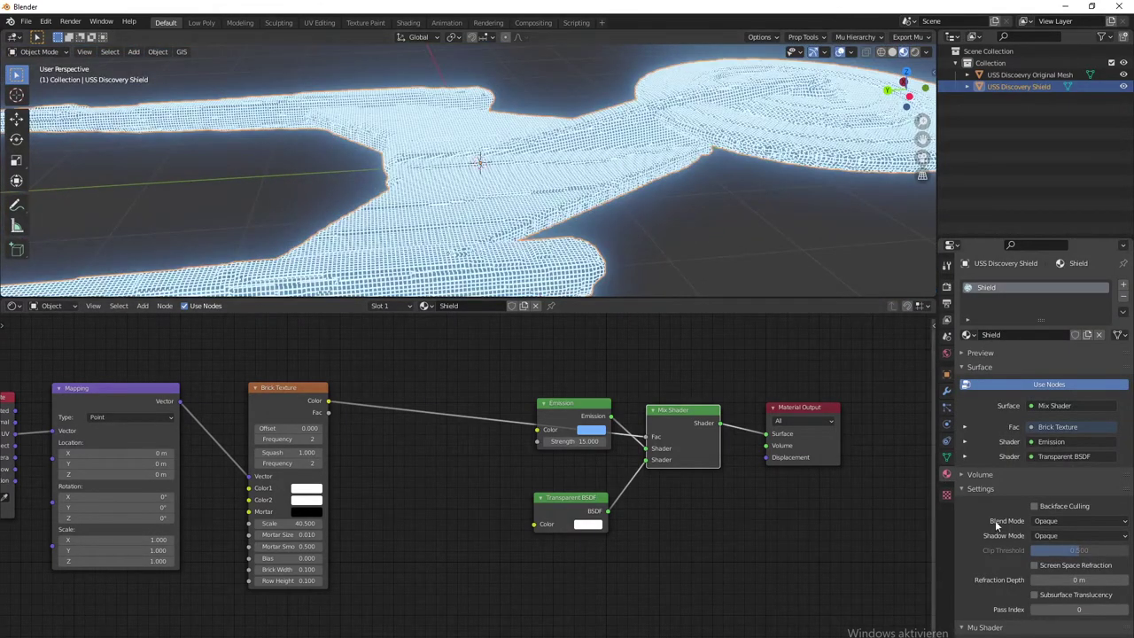
left_click(1062, 521)
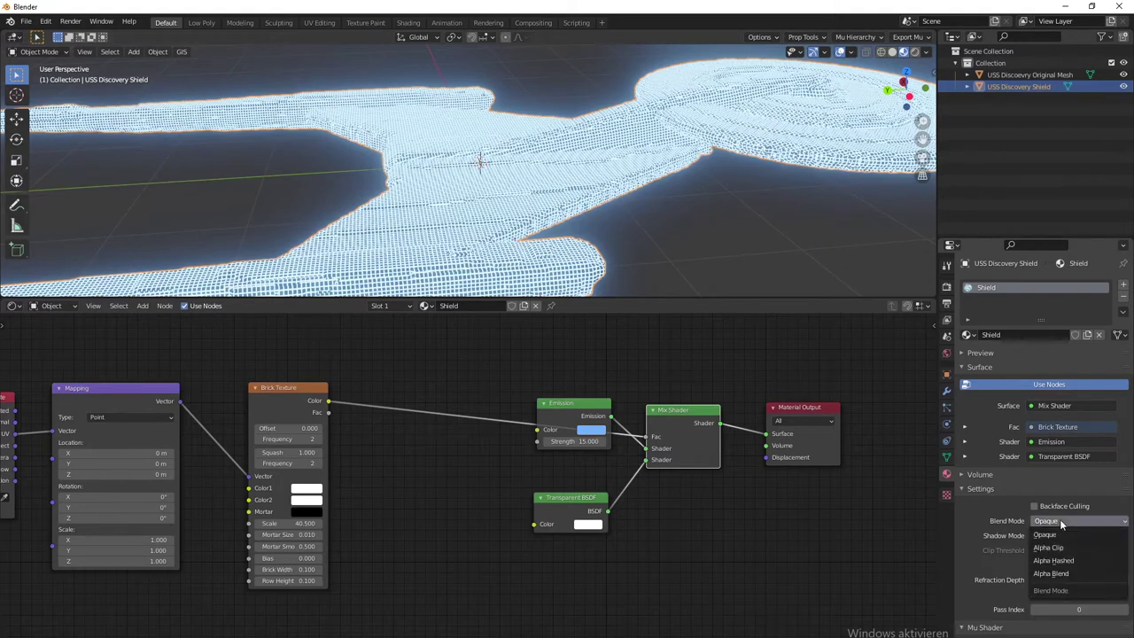
left_click(1056, 576)
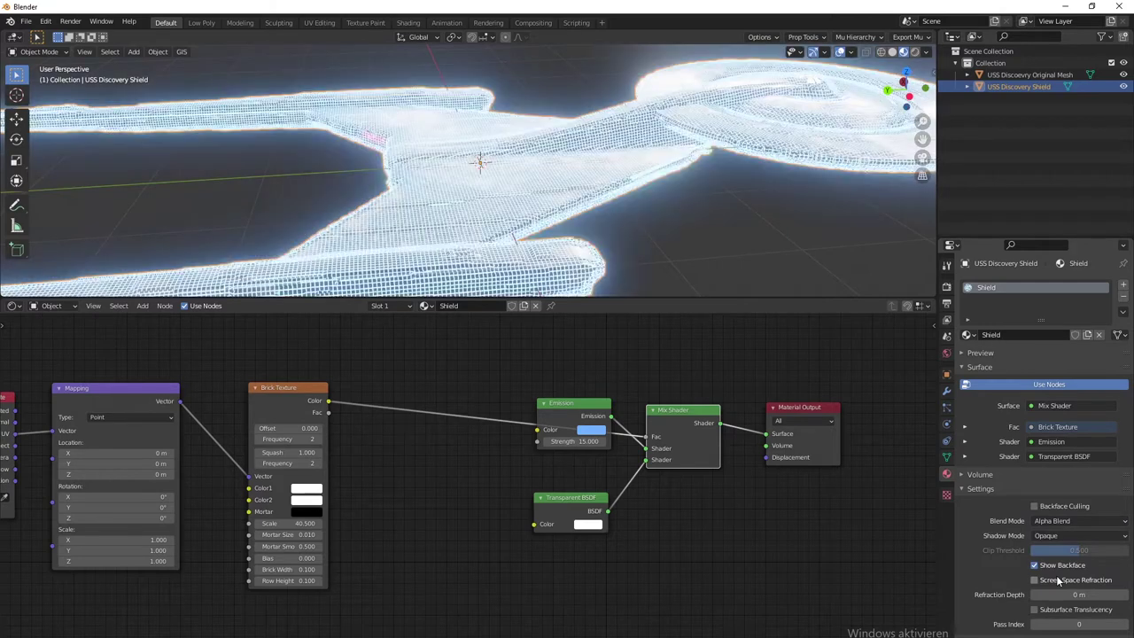
left_click(1070, 536)
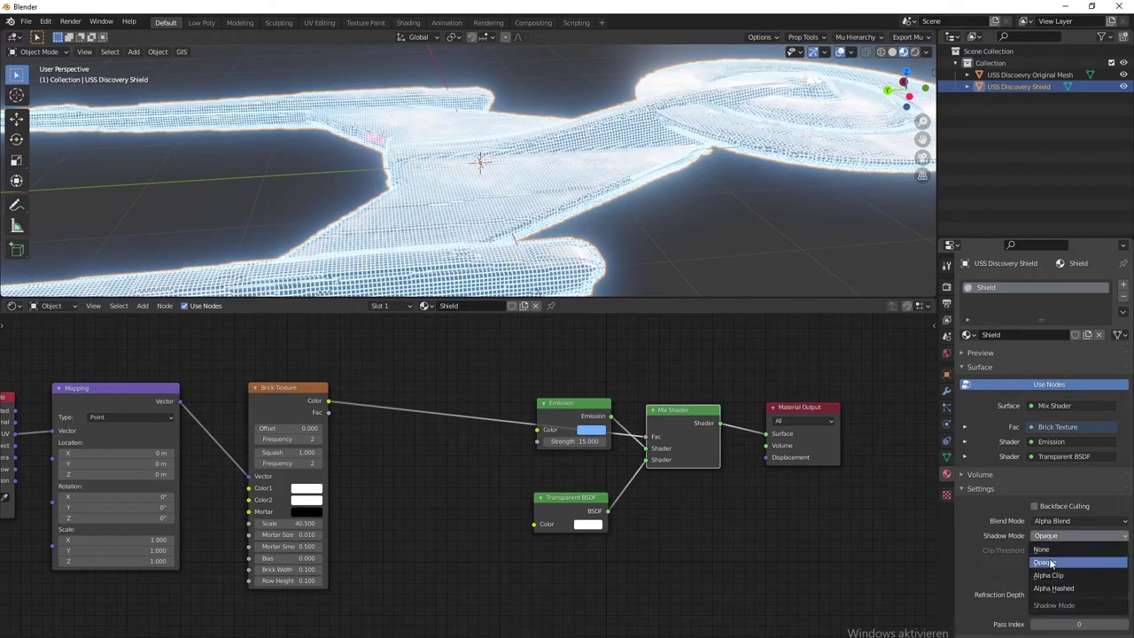
left_click(1060, 554)
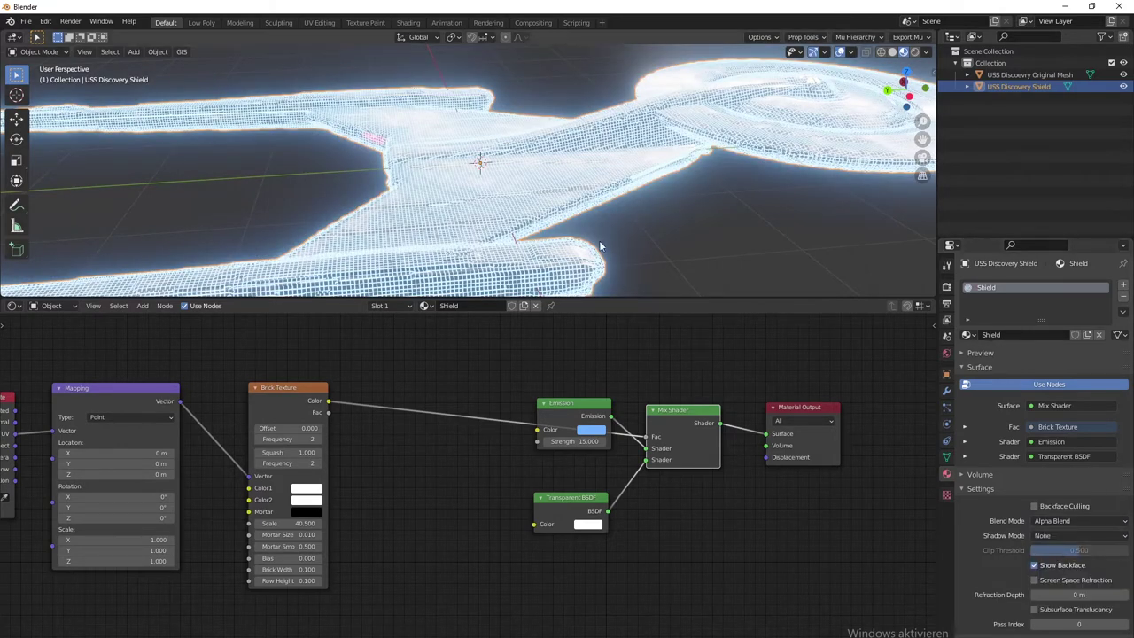
middle_click_drag(534, 133, 600, 231)
scroll(600, 226, "up", 8)
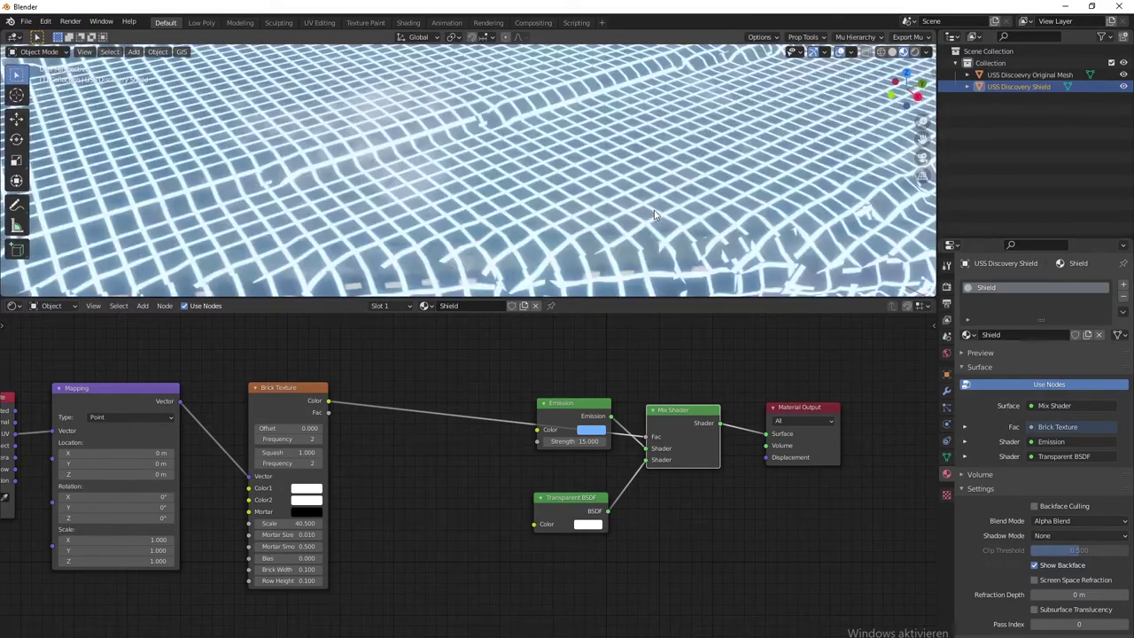
scroll(700, 207, "down", 10)
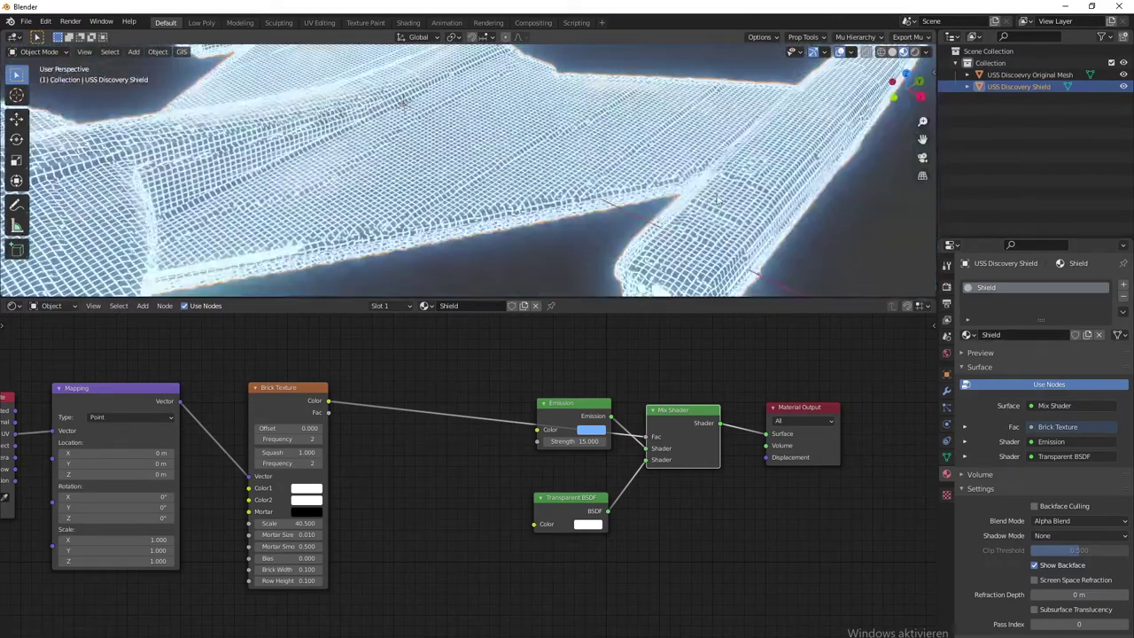
middle_click_drag(734, 174, 559, 223)
scroll(559, 224, "up", 5)
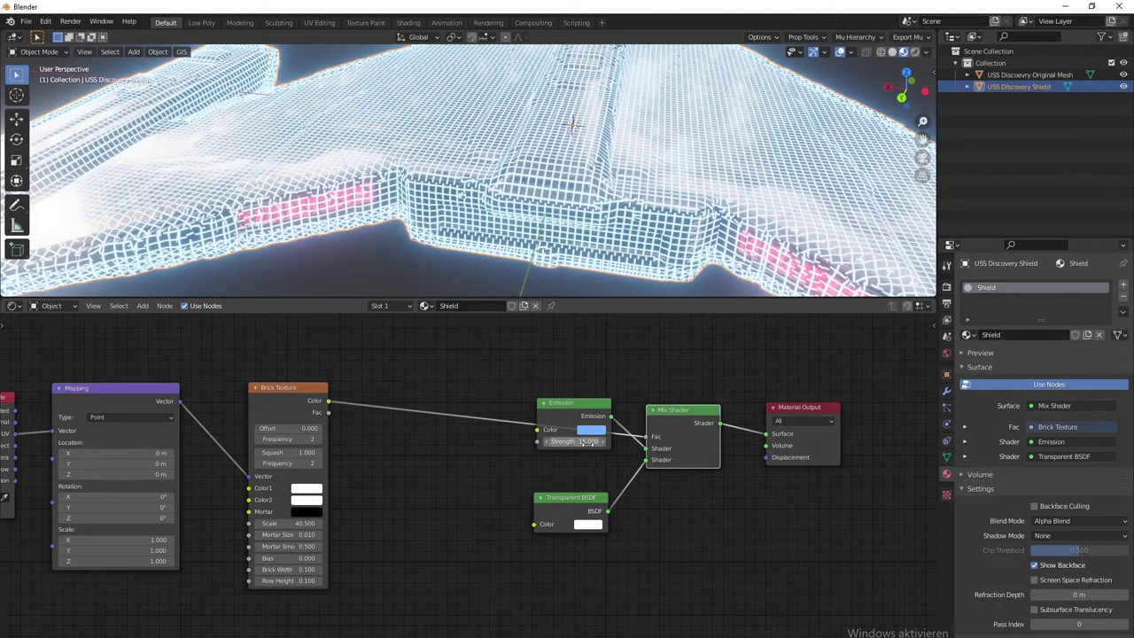
Step: Enter 15 as the Emission node's strength and view the glowing shield from farther away
mouse_move(574, 441)
left_mouse_down()
mouse_move(496, 441)
mouse_move(612, 441)
mouse_move(570, 446)
left_mouse_up()
type("1")
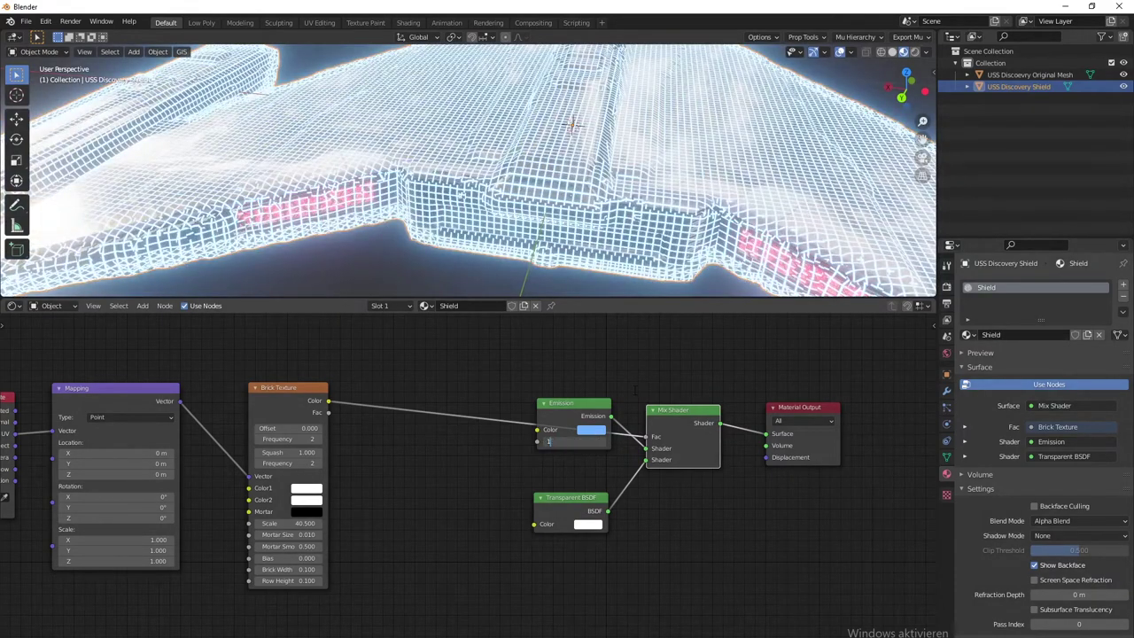
type("5")
key("Return")
scroll(452, 204, "down", 4)
middle_click_drag(473, 201, 433, 229)
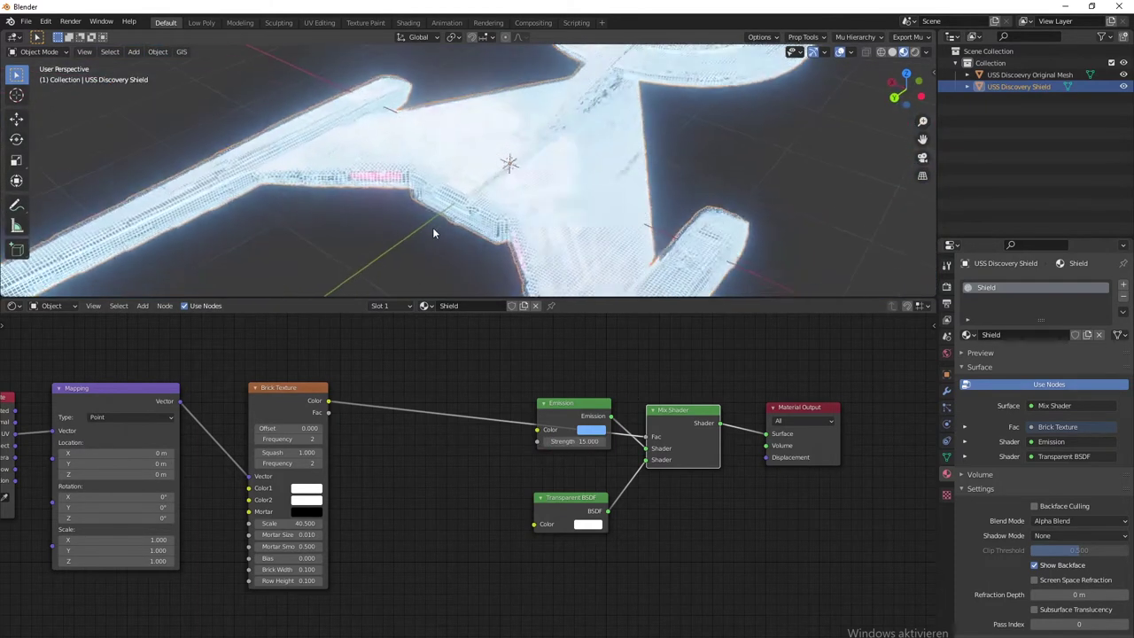
Step: Move the Brick Texture node closer to the shader nodes and add a Magic Texture node beneath it
middle_click_drag(120, 593, 283, 579)
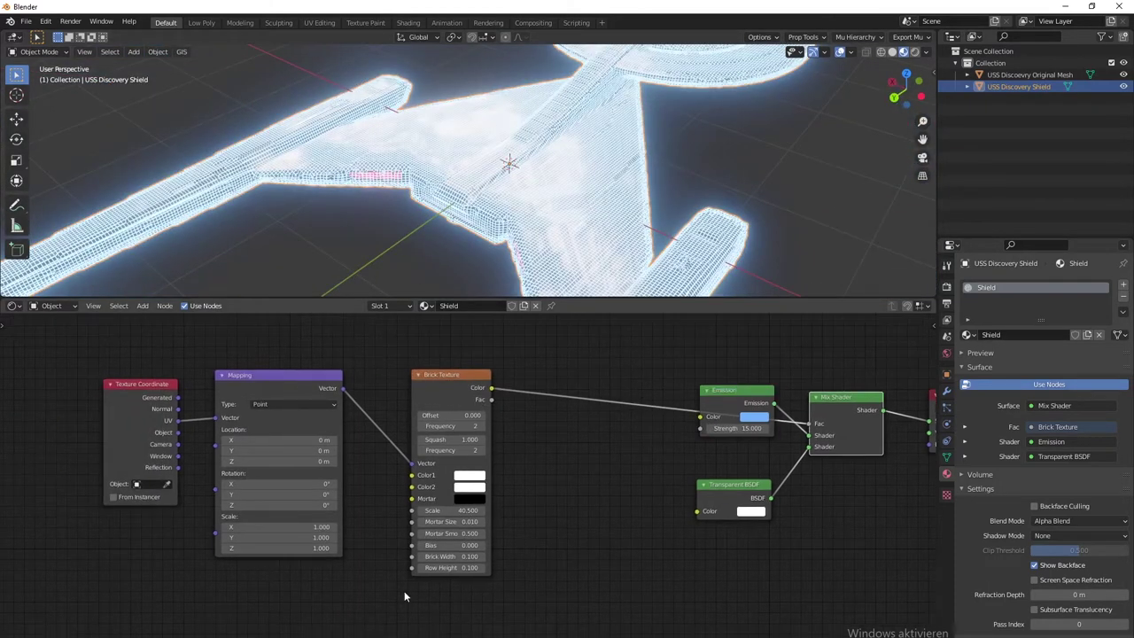
left_click_drag(357, 631, 585, 370)
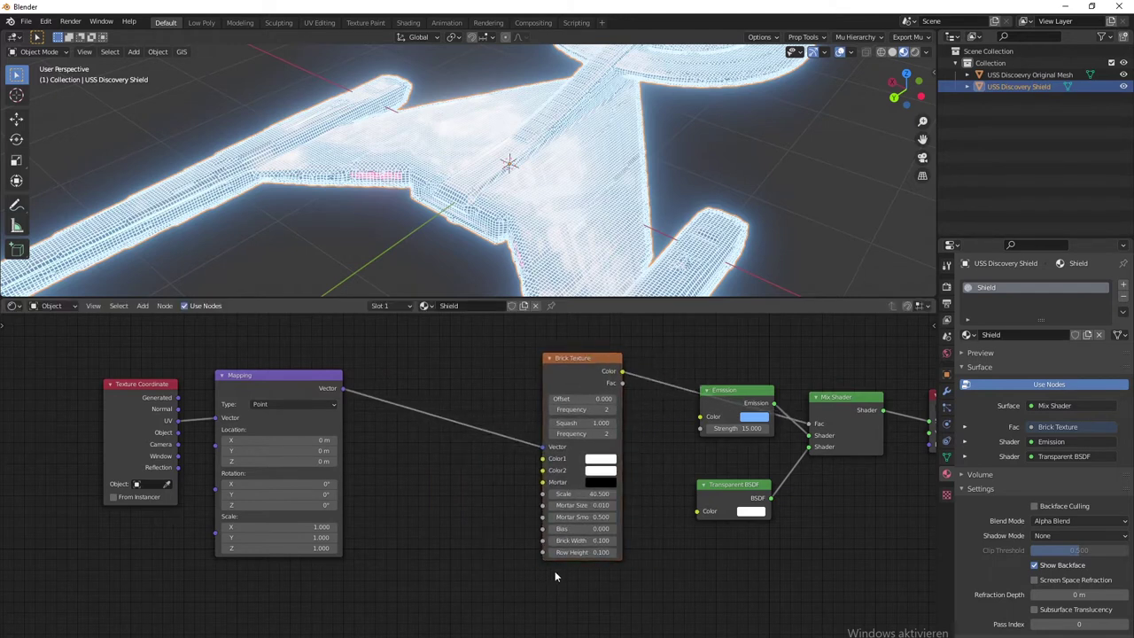
key("shift+a")
left_click(576, 549)
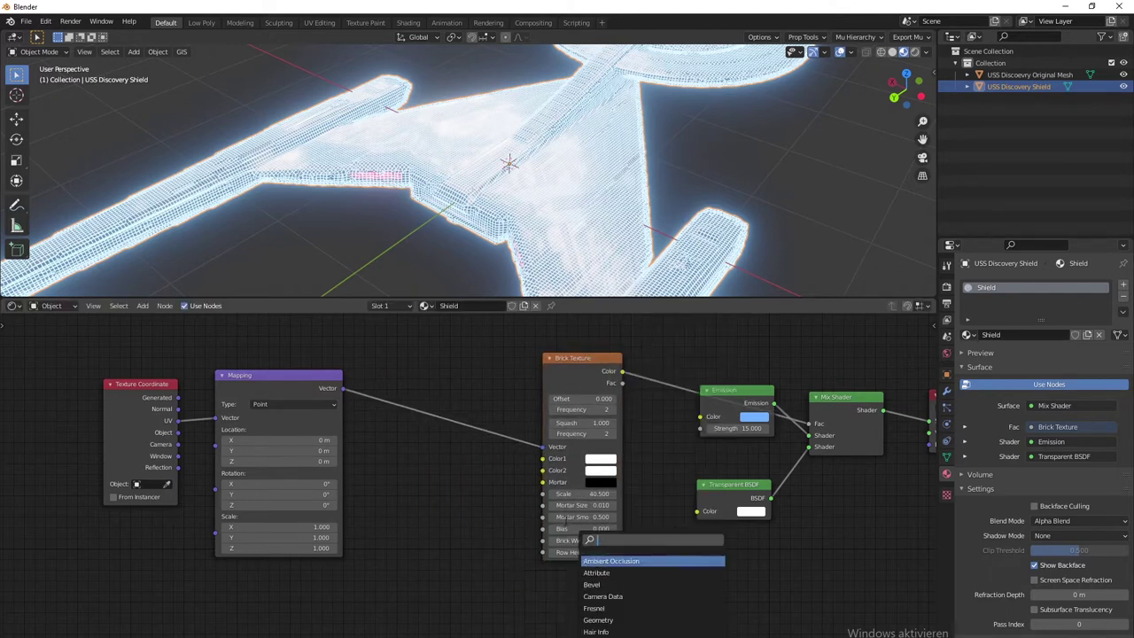
type("mhic")
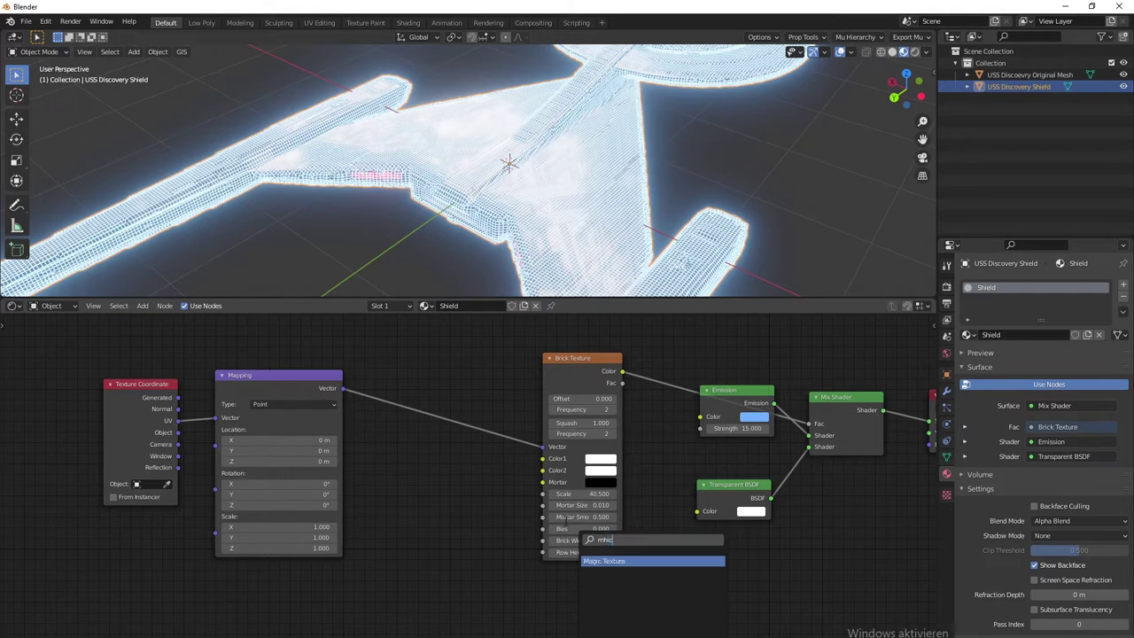
left_click(623, 563)
left_click(588, 595)
Step: Connect the Mapping node's vector to the Magic Texture and preview that texture on the shield through a Viewer node
middle_click_drag(680, 587, 661, 535)
left_click_drag(324, 337, 530, 587)
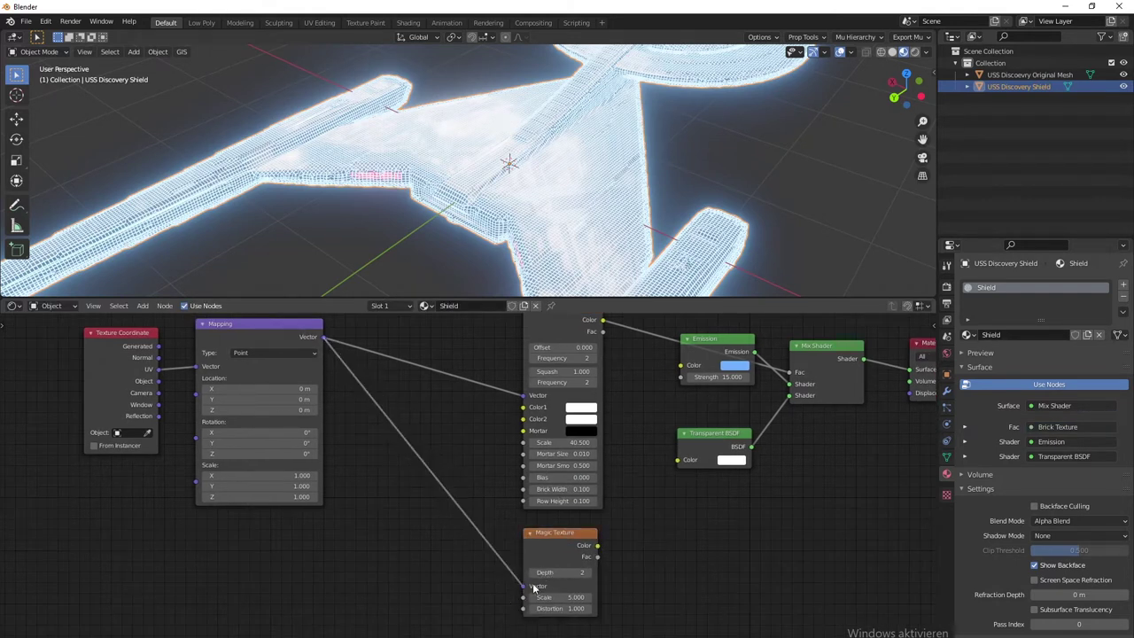
middle_click_drag(733, 568, 629, 577)
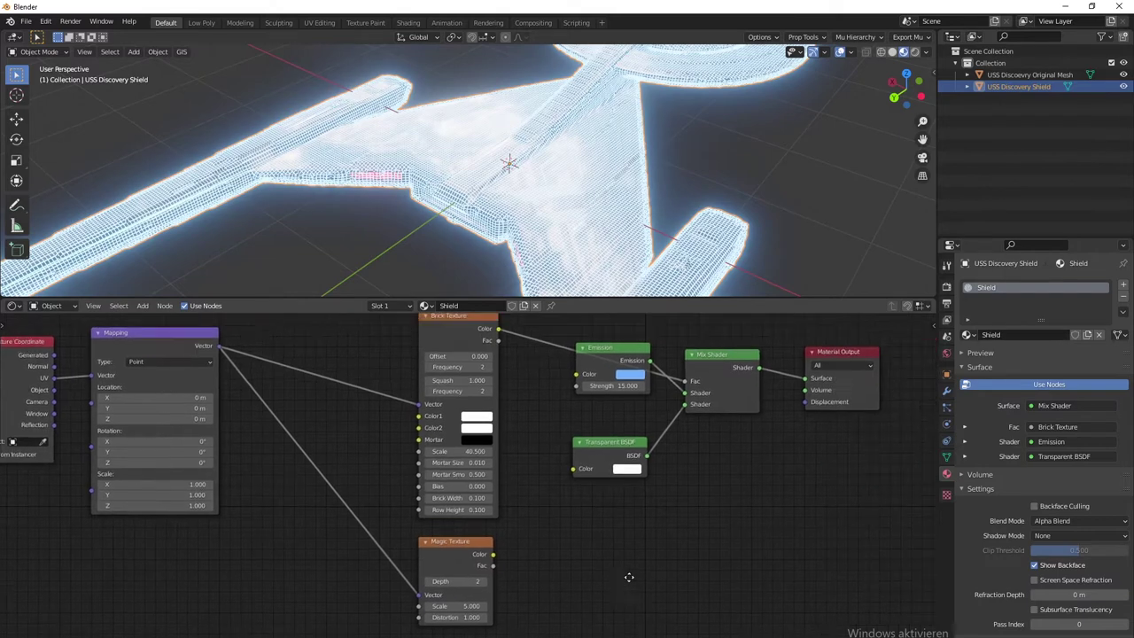
left_click(458, 549, "ctrl+shift")
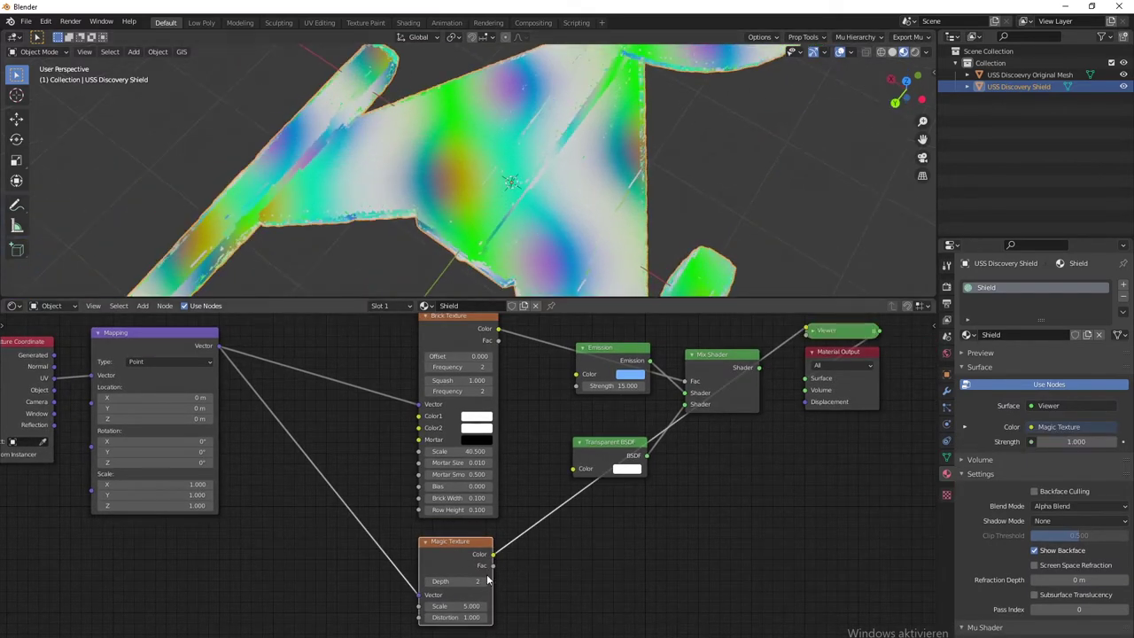
Step: Set the Magic Texture's scale to about -37.1 and spread the Magic Texture and Brick Texture nodes apart to make room between them
left_click_drag(470, 606, 307, 529)
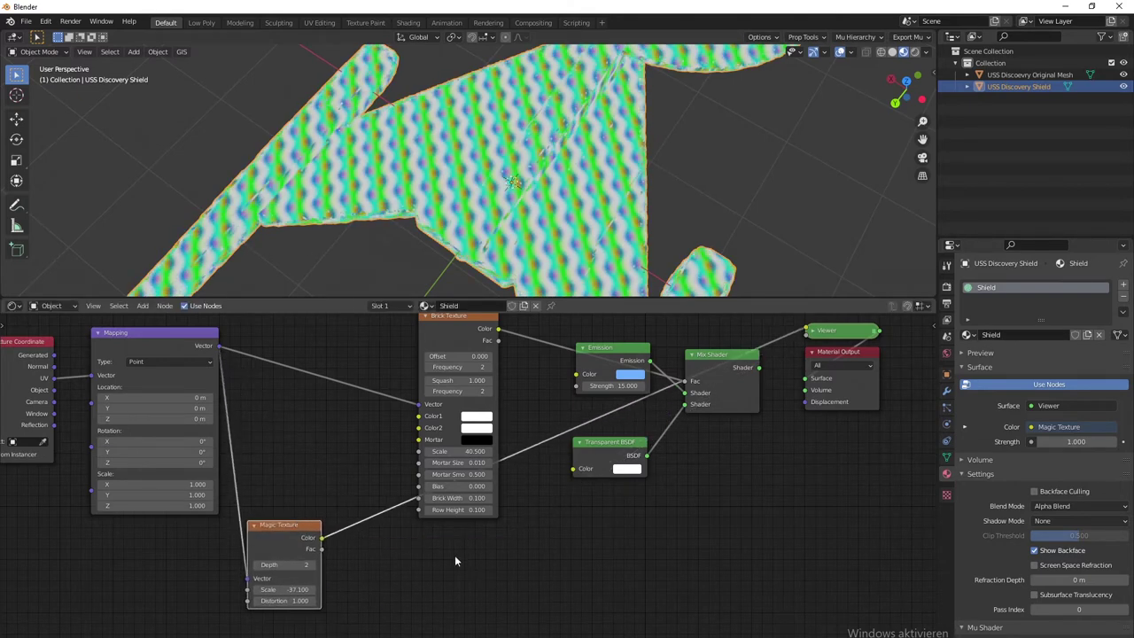
middle_click_drag(456, 558, 545, 576)
left_click_drag(537, 348, 569, 350)
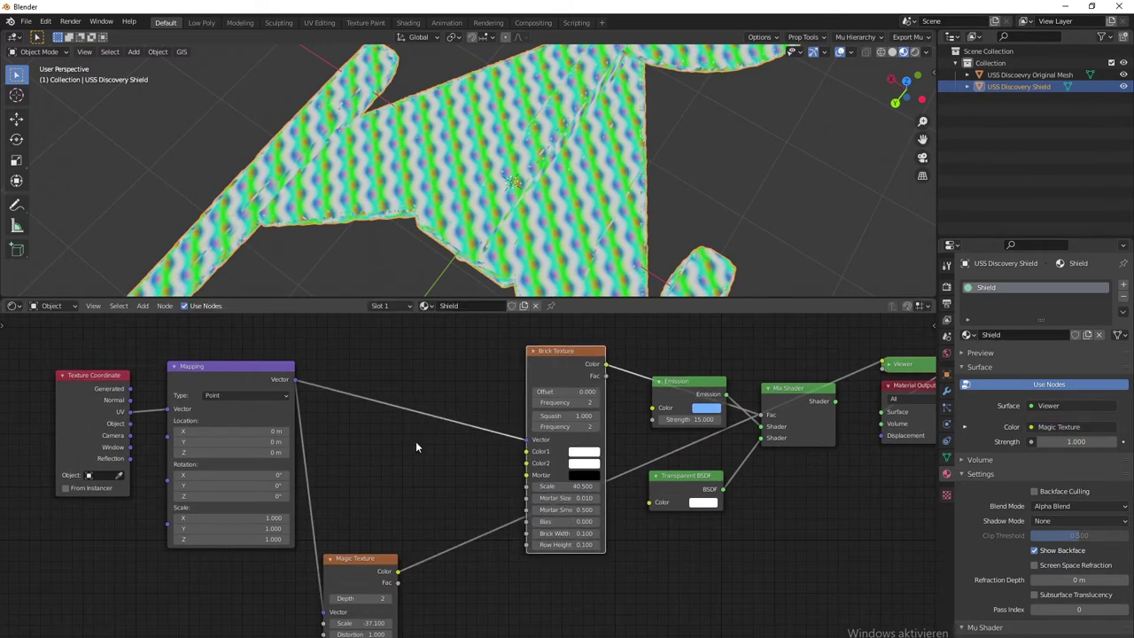
Step: Add a Vector Math node set to Add on the link between the Mapping and Brick Texture nodes
key("shift+a")
left_click(428, 444)
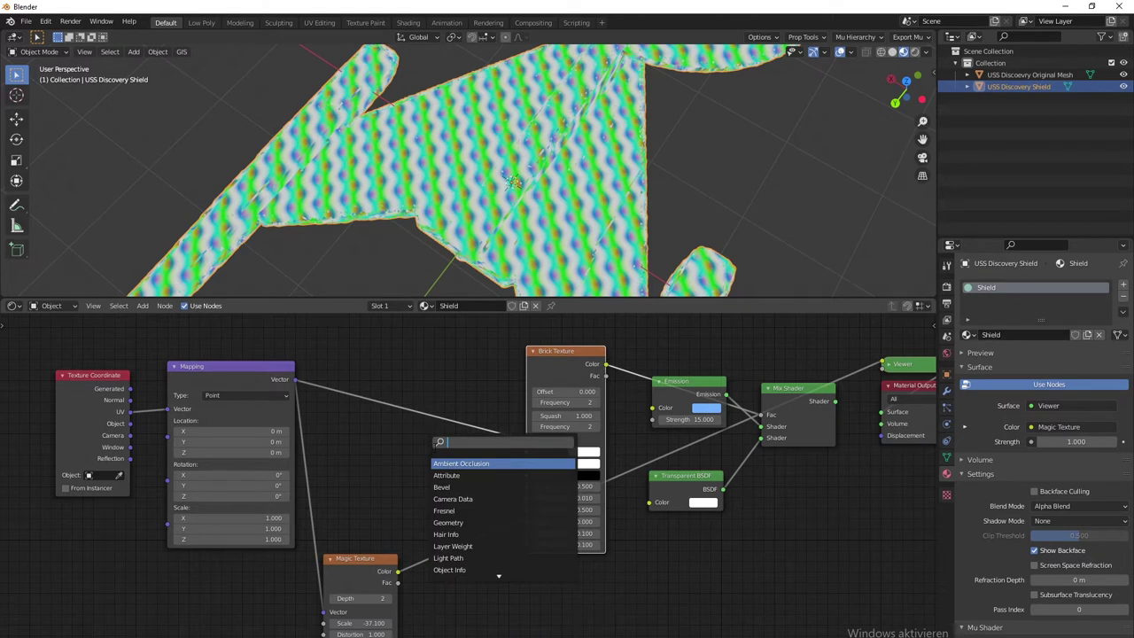
type("vercor")
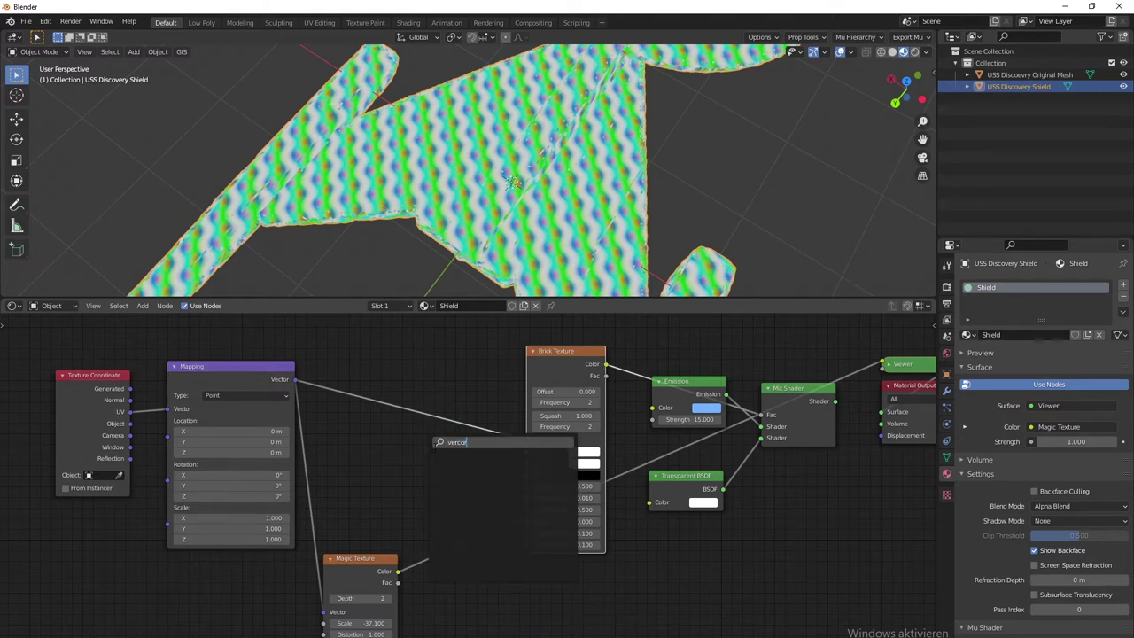
key("BackSpace")
key("BackSpace")
key("BackSpace")
key("BackSpace")
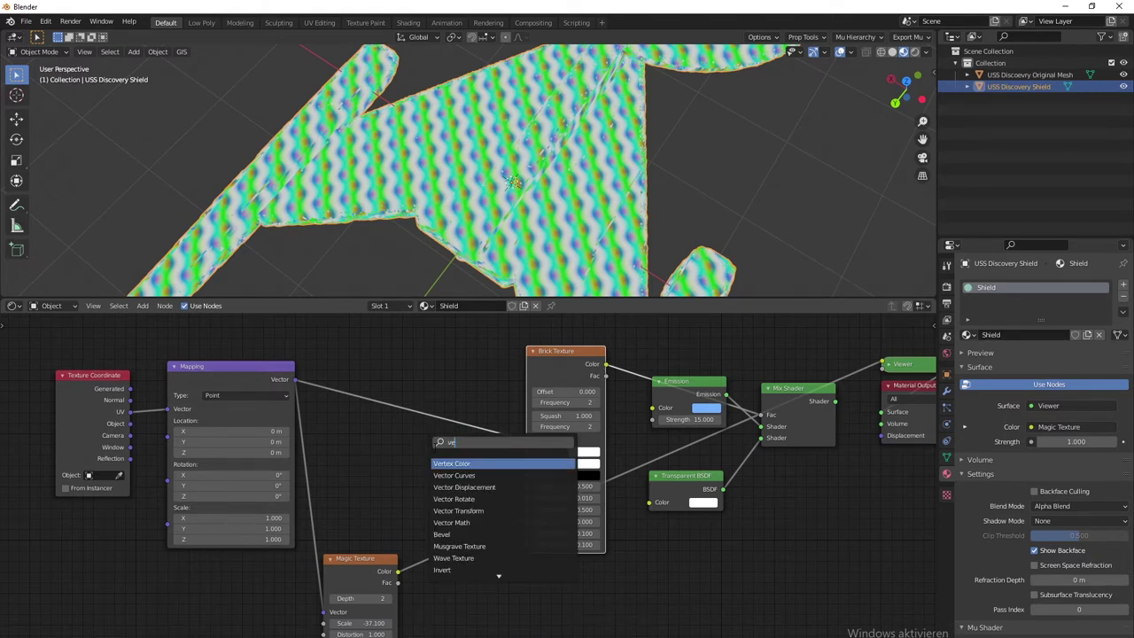
type("cto")
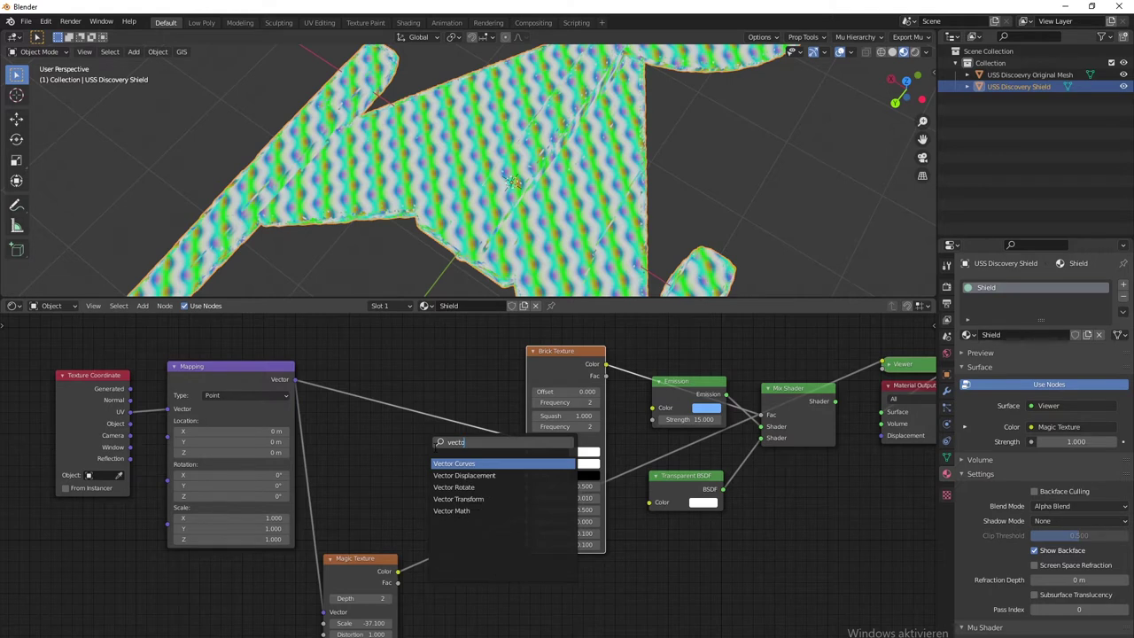
left_click(469, 511)
left_click(459, 440)
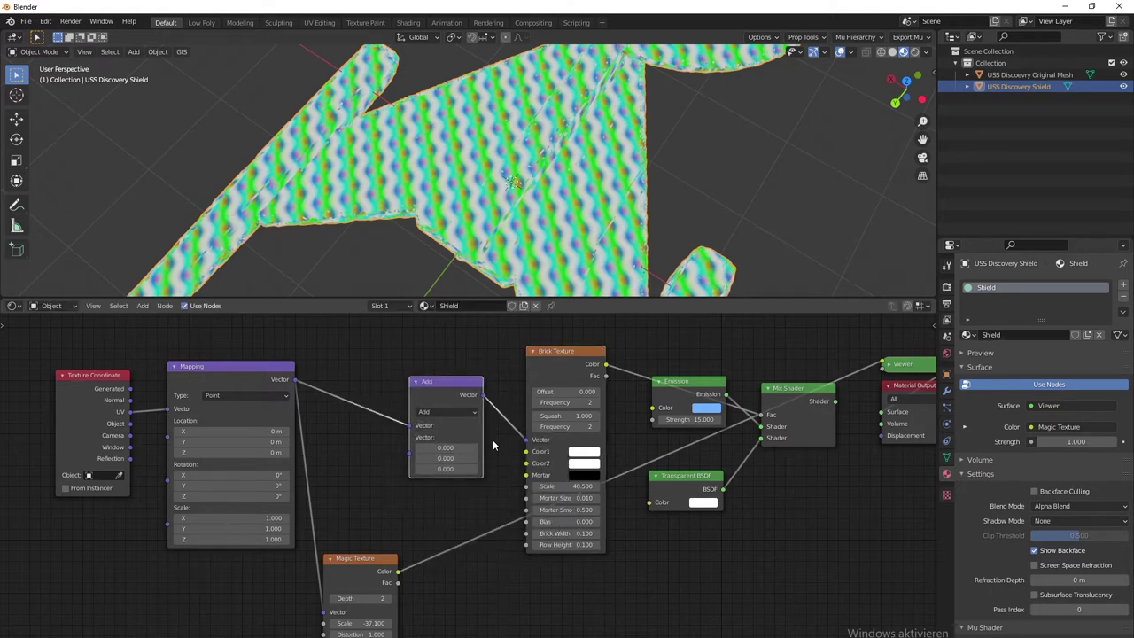
Step: Connect the Magic Texture's color to the Add node's second vector input and tidy the Mapping and Magic Texture positions
left_click_drag(373, 561, 388, 522)
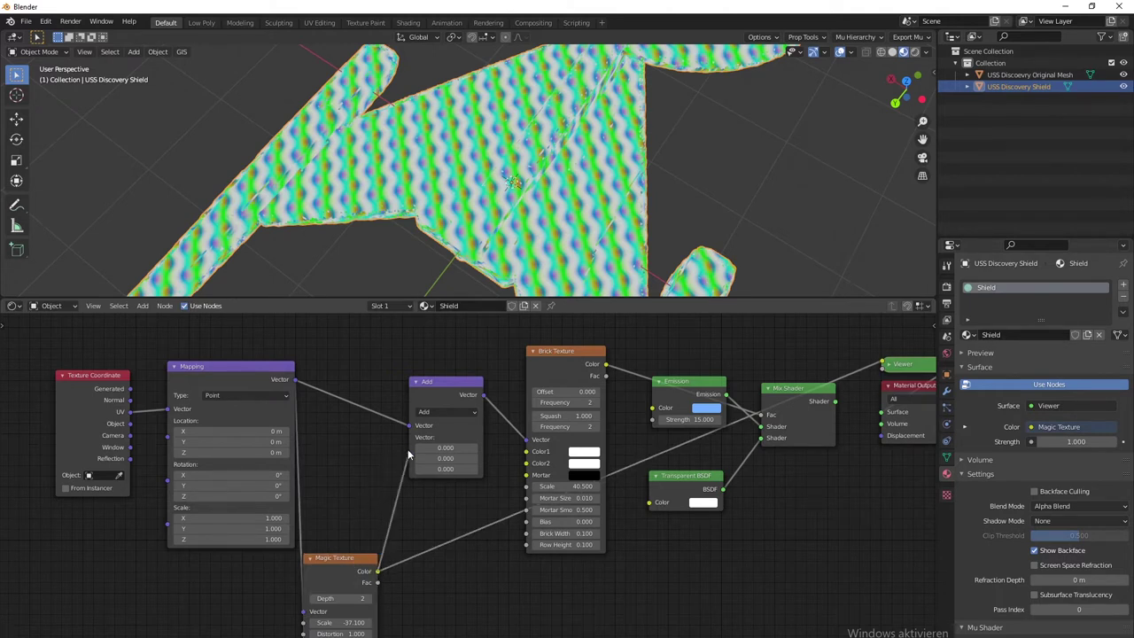
left_click_drag(408, 454, 408, 449)
left_click_drag(251, 377, 231, 367)
left_click_drag(332, 560, 338, 494)
Step: Reconnect the Mix Shader to the Material Output and examine the distorted shield surface up close
middle_click_drag(653, 578, 592, 596)
left_click(748, 416, "ctrl+shift")
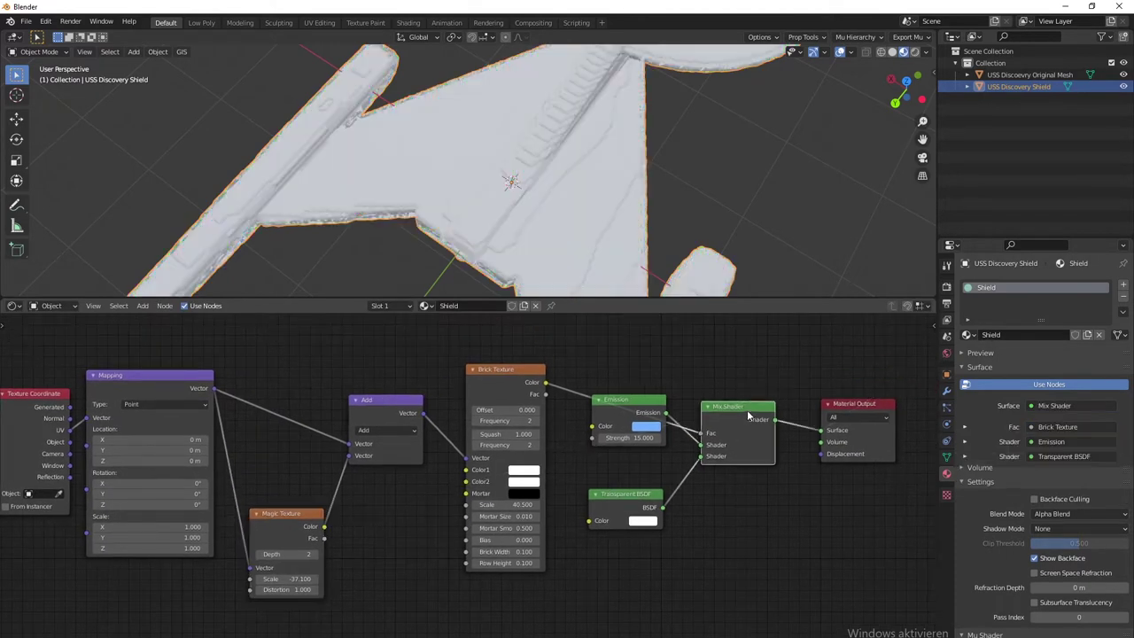
middle_click_drag(667, 266, 539, 124)
scroll(580, 243, "up", 6)
middle_click_drag(579, 244, 592, 222)
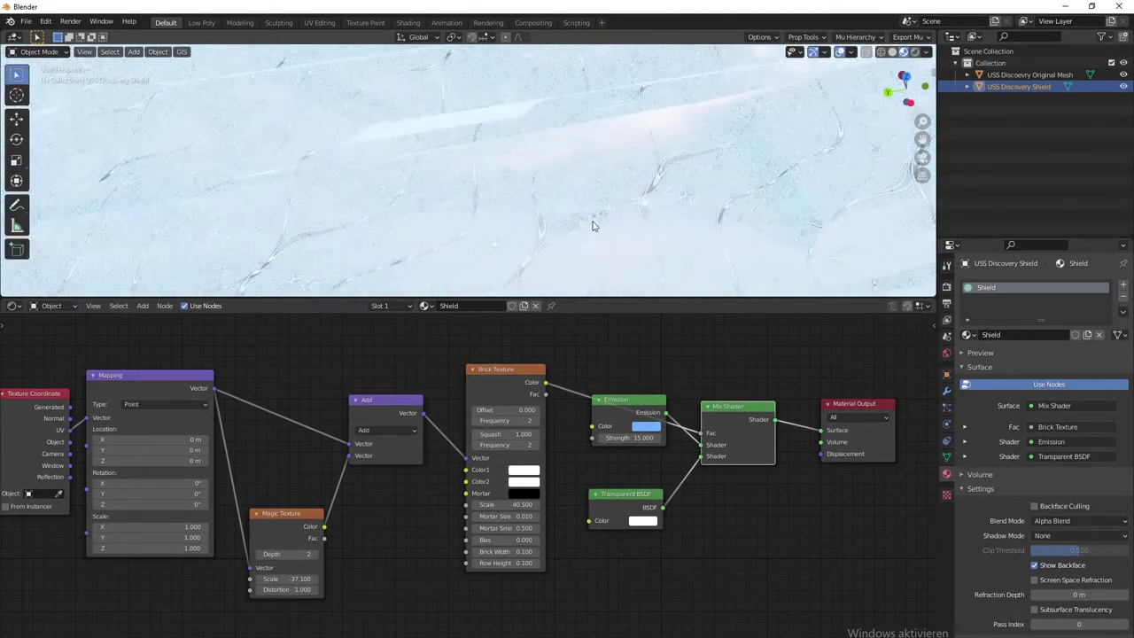
middle_click_drag(655, 259, 674, 248)
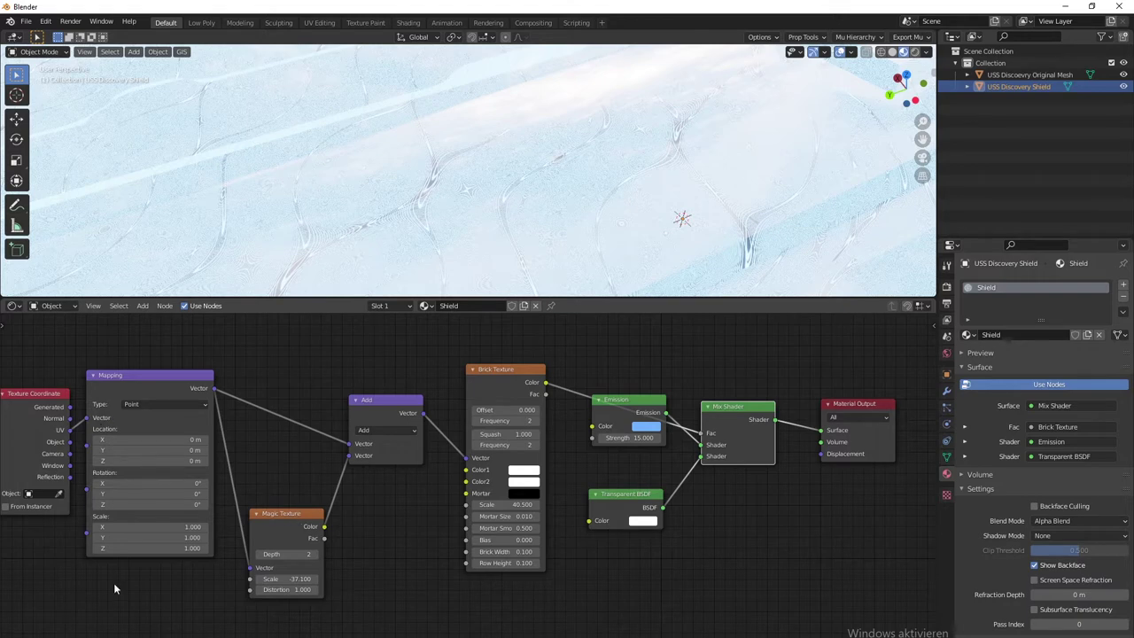
Step: Move the Texture Coordinate, Mapping and Magic Texture nodes farther from the Add node to make room between them
middle_click_drag(114, 589, 238, 569)
left_click_drag(73, 568, 298, 351)
key("g")
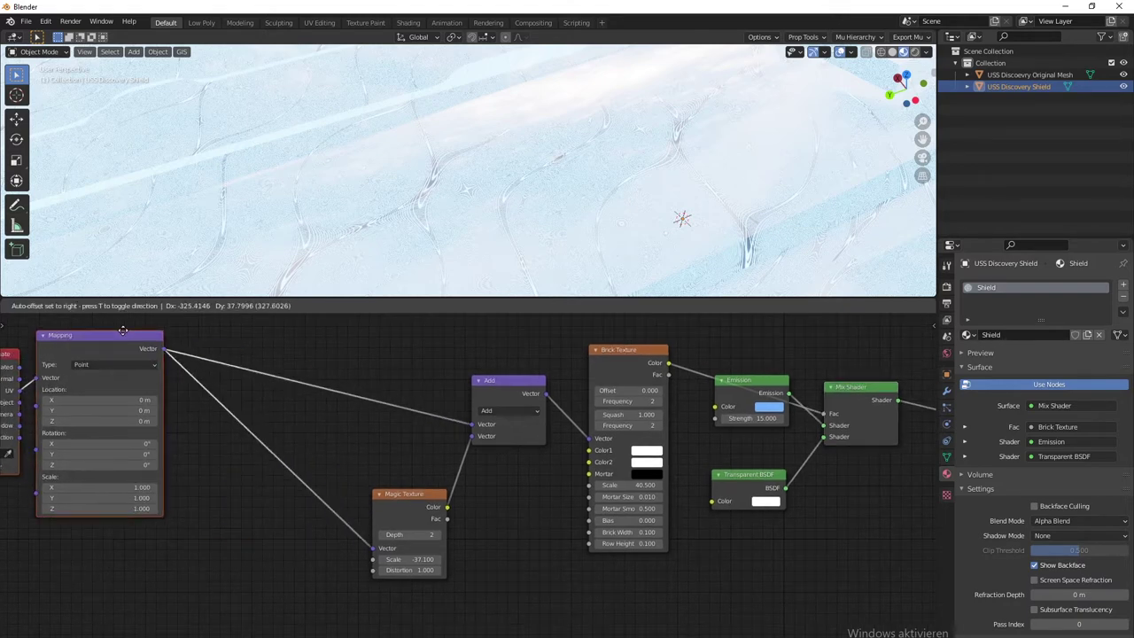
left_click(123, 331)
left_click_drag(402, 491, 251, 487)
Step: Duplicate the Add node onto the link from the Magic Texture and set the copy's operation to Scale
left_click(516, 384)
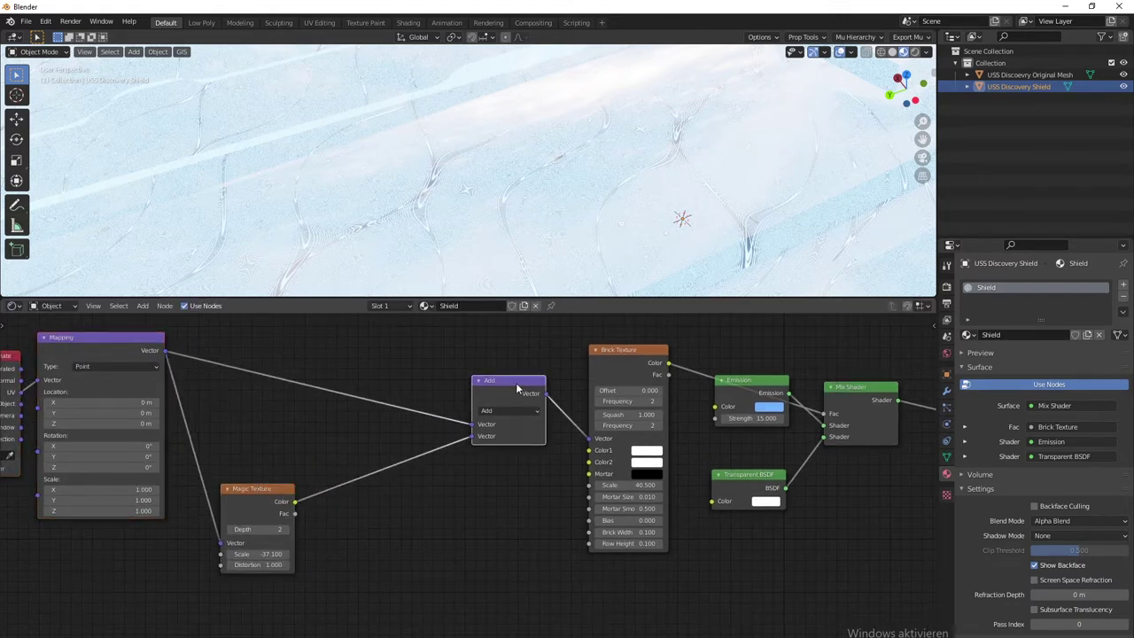
key("shift+d")
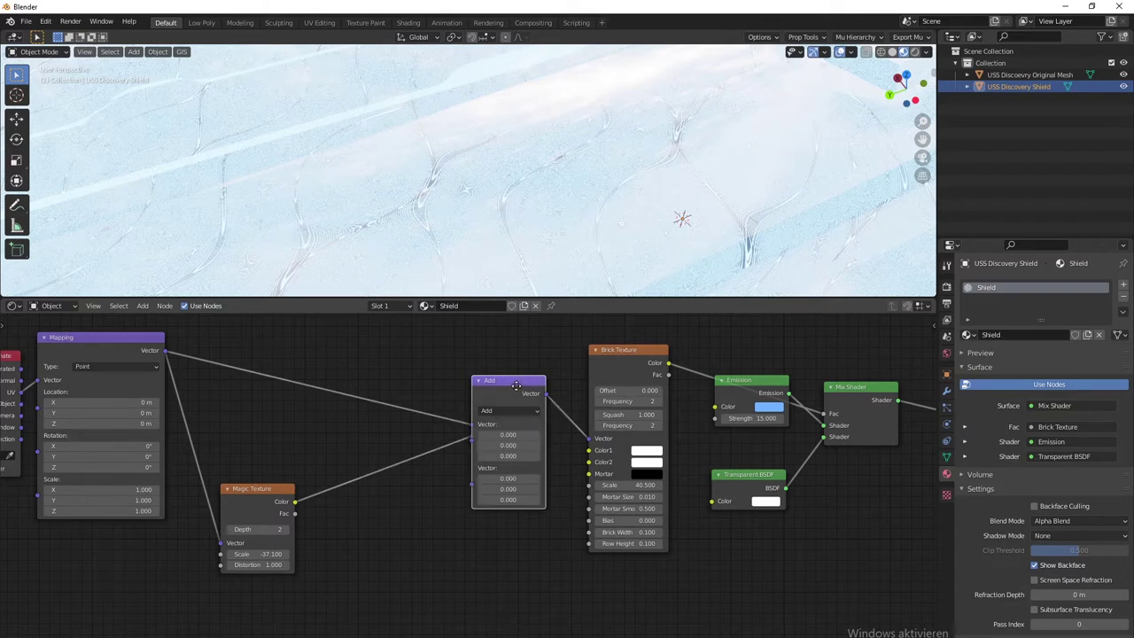
left_click(374, 479)
left_click(375, 483)
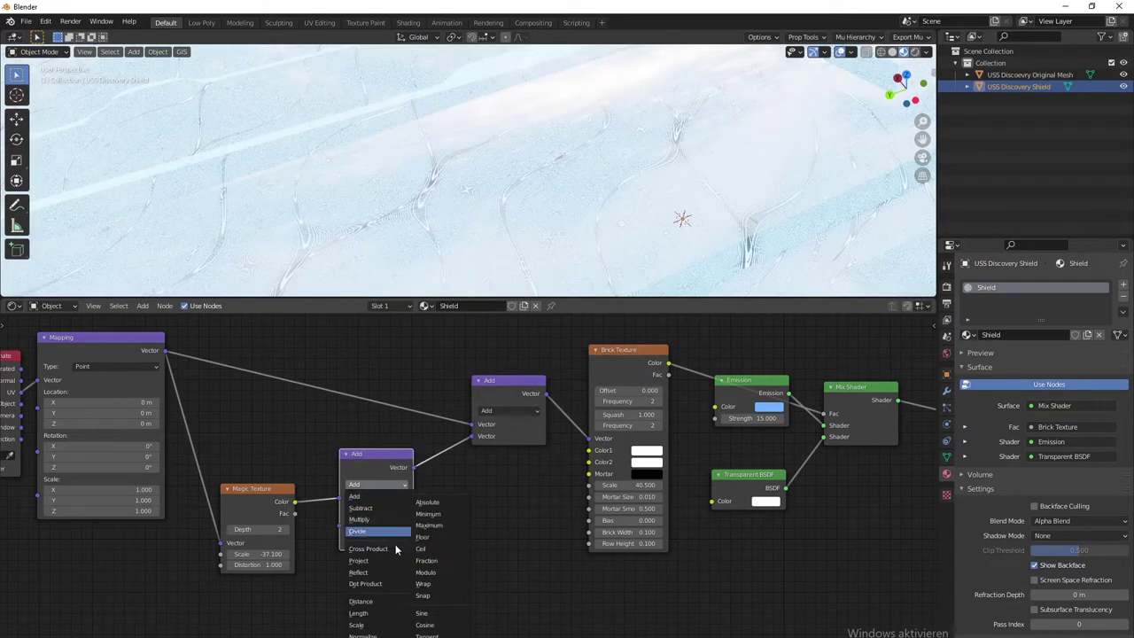
left_click(382, 518)
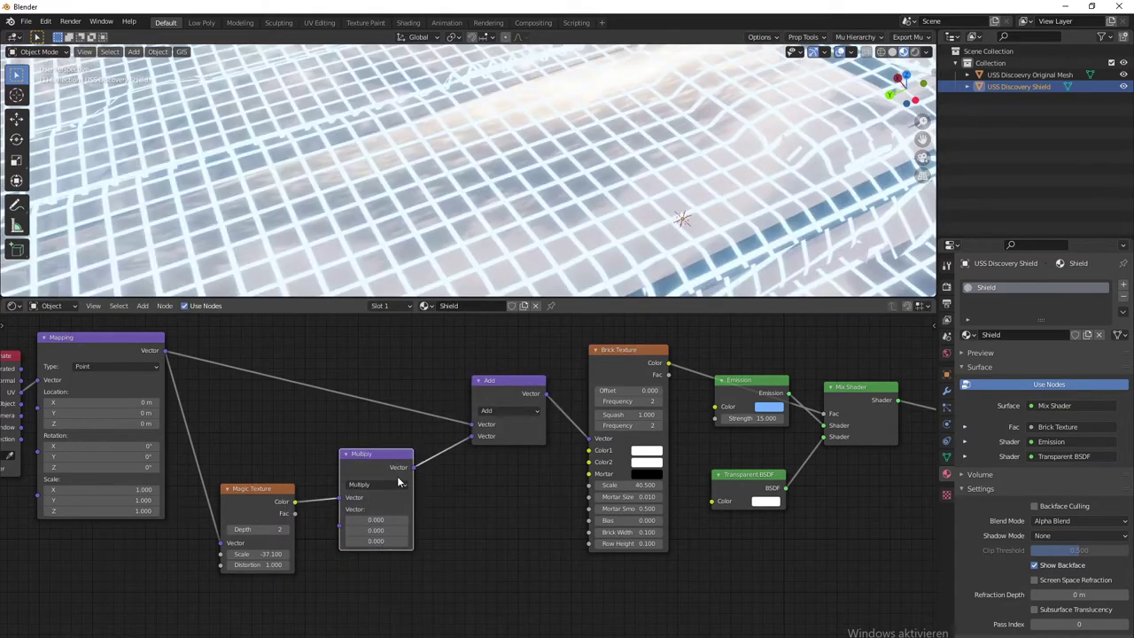
left_click(399, 483)
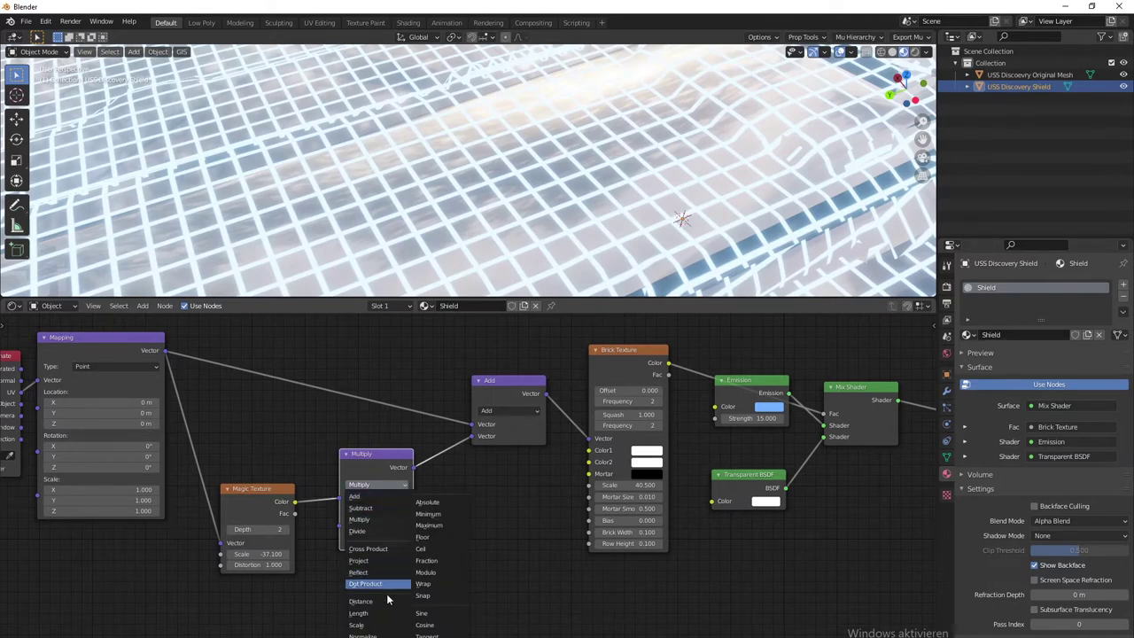
left_click(366, 625)
Step: Set the Scale node's scale to 0.01 and view the distorted grid from farther away
middle_click_drag(493, 516, 530, 532)
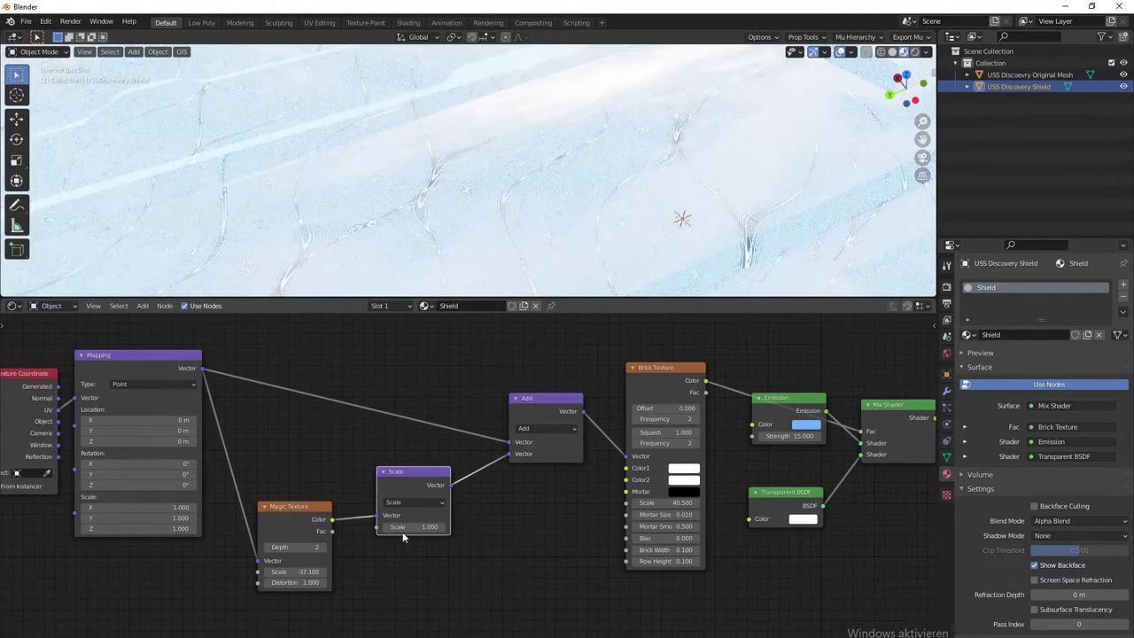
left_click_drag(414, 527, 398, 527)
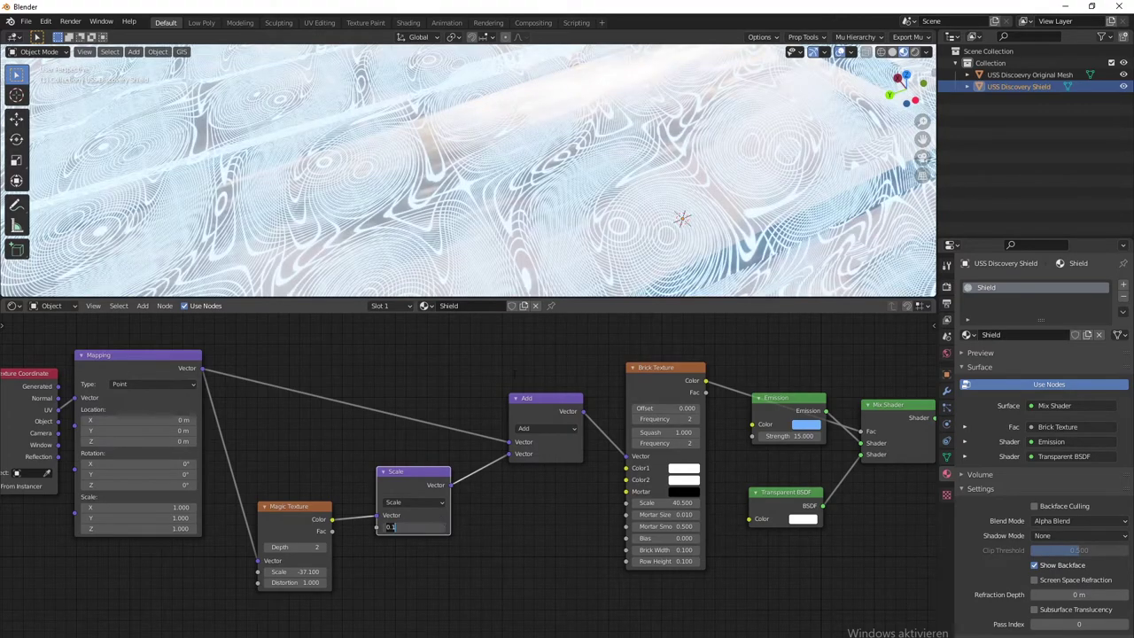
key("Return")
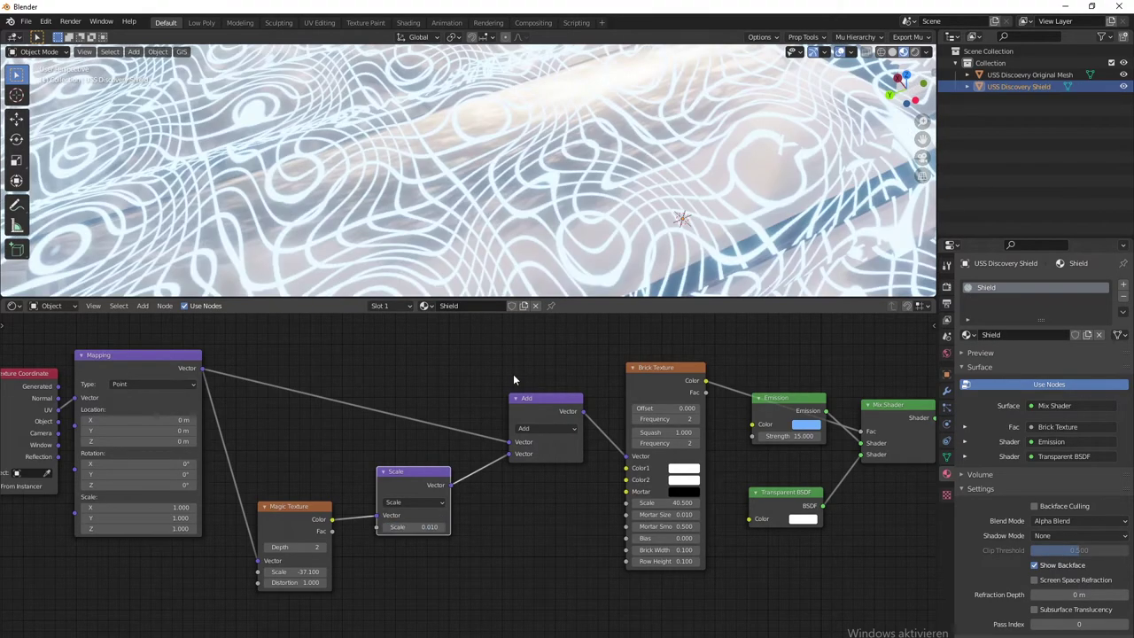
scroll(427, 120, "down", 4)
middle_click_drag(445, 160, 496, 283)
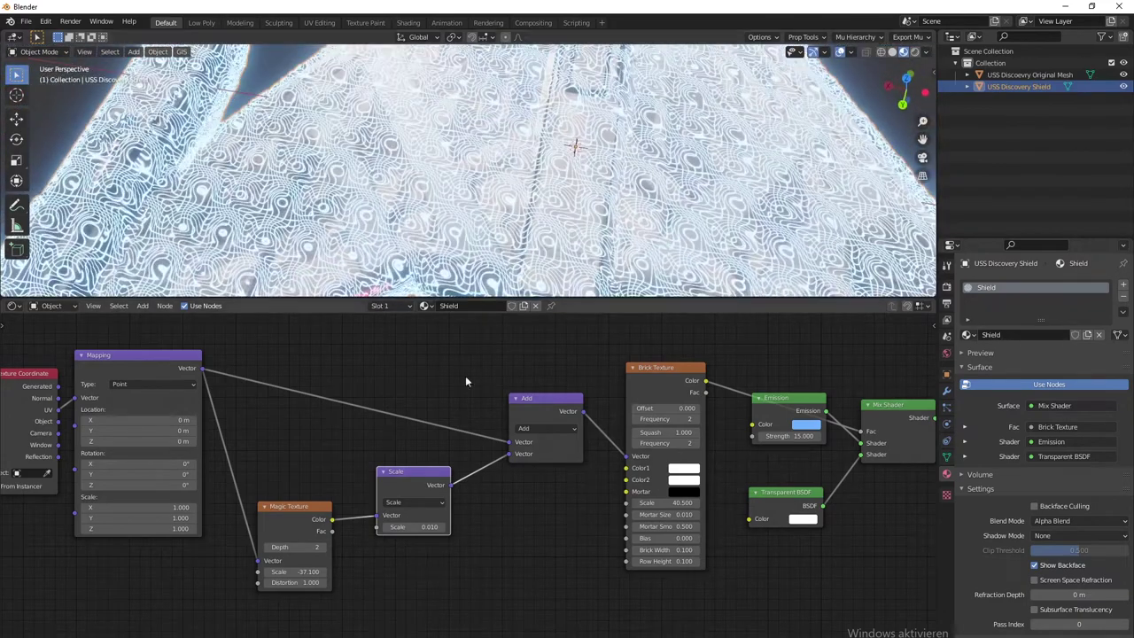
Step: Set the Magic Texture's depth to 4, its scale to -16 and its distortion to 1.5
left_click(324, 547)
left_click(324, 547)
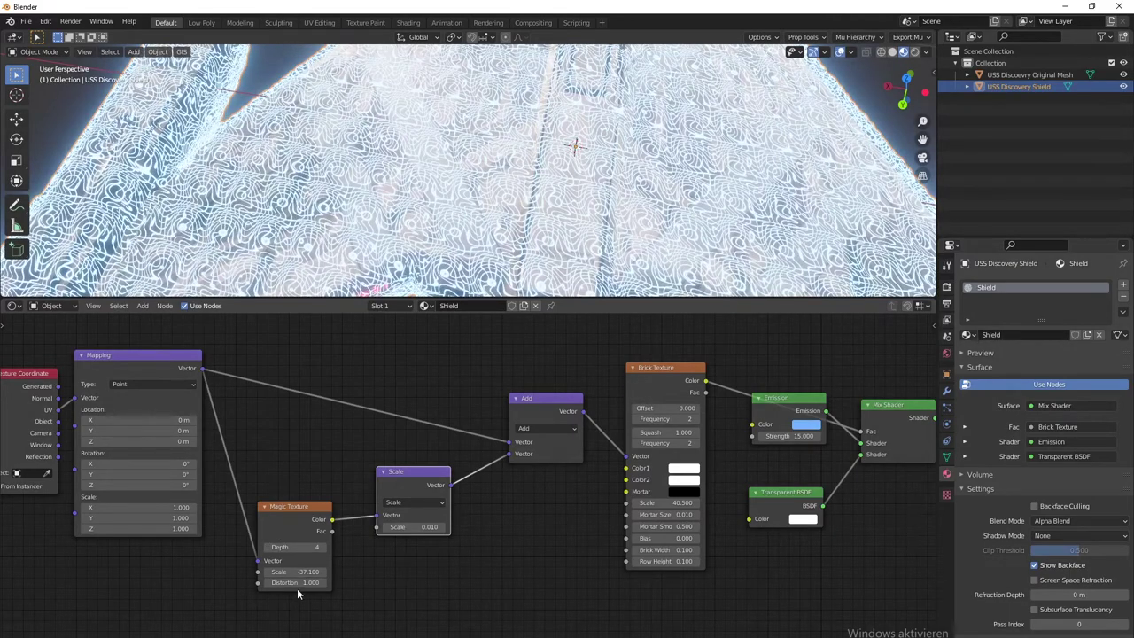
left_click_drag(292, 571, 570, 572)
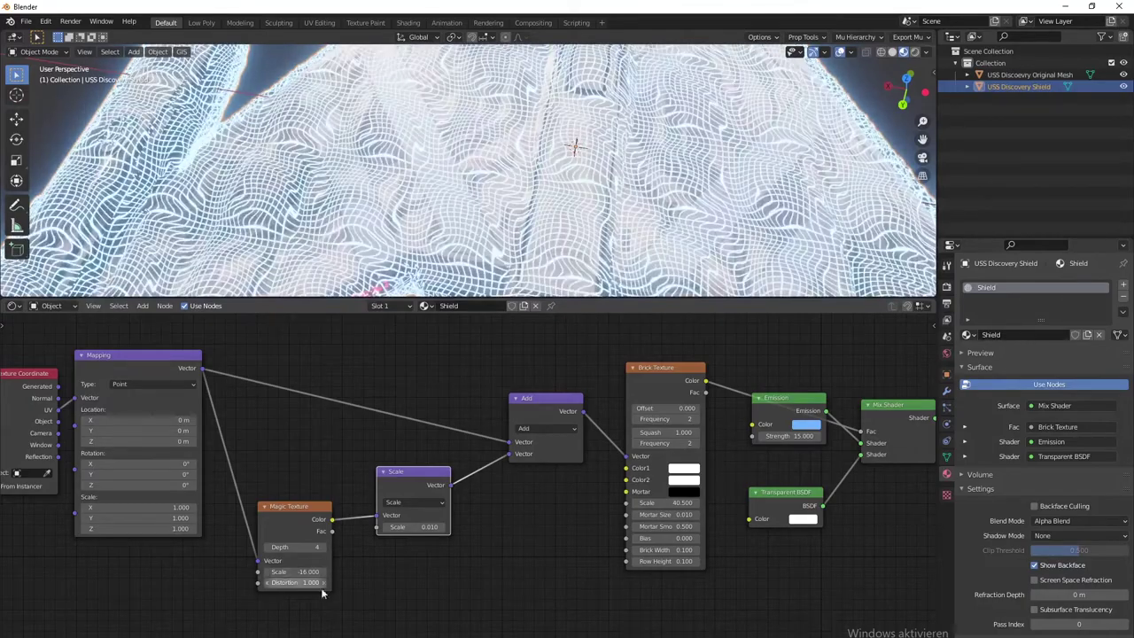
mouse_move(304, 582)
left_mouse_down()
mouse_move(257, 583)
mouse_move(316, 582)
left_mouse_up()
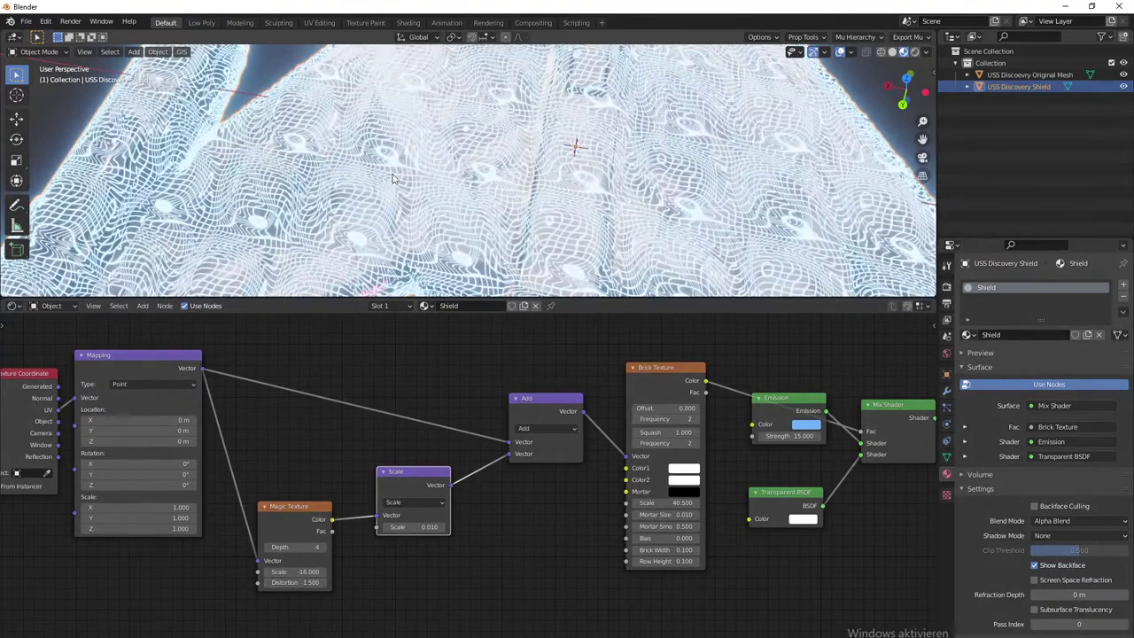
Step: Inspect the shield up close, try 0.11 as the Scale node's scale and return it to 0.01
middle_click_drag(432, 154, 284, 179)
scroll(283, 179, "up", 6)
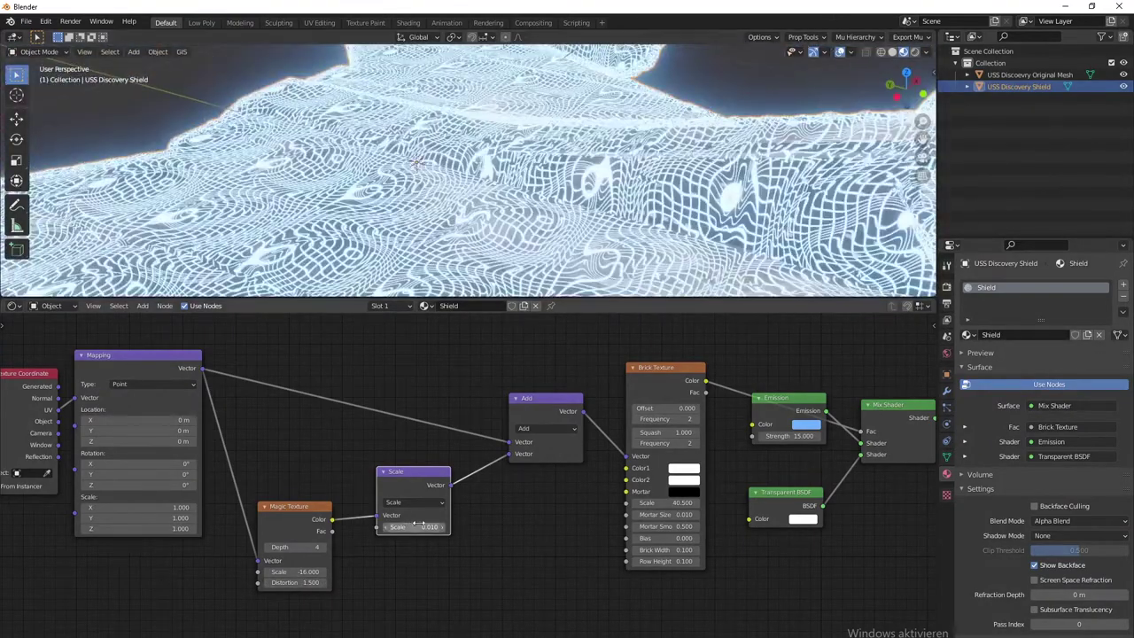
left_click(442, 527)
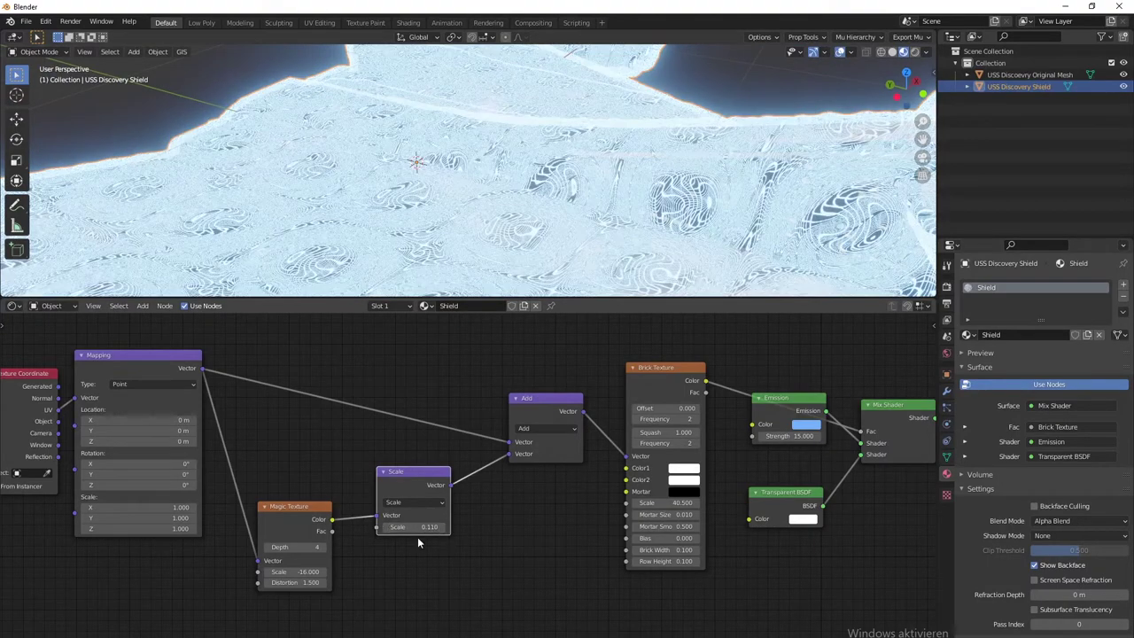
left_click(380, 527)
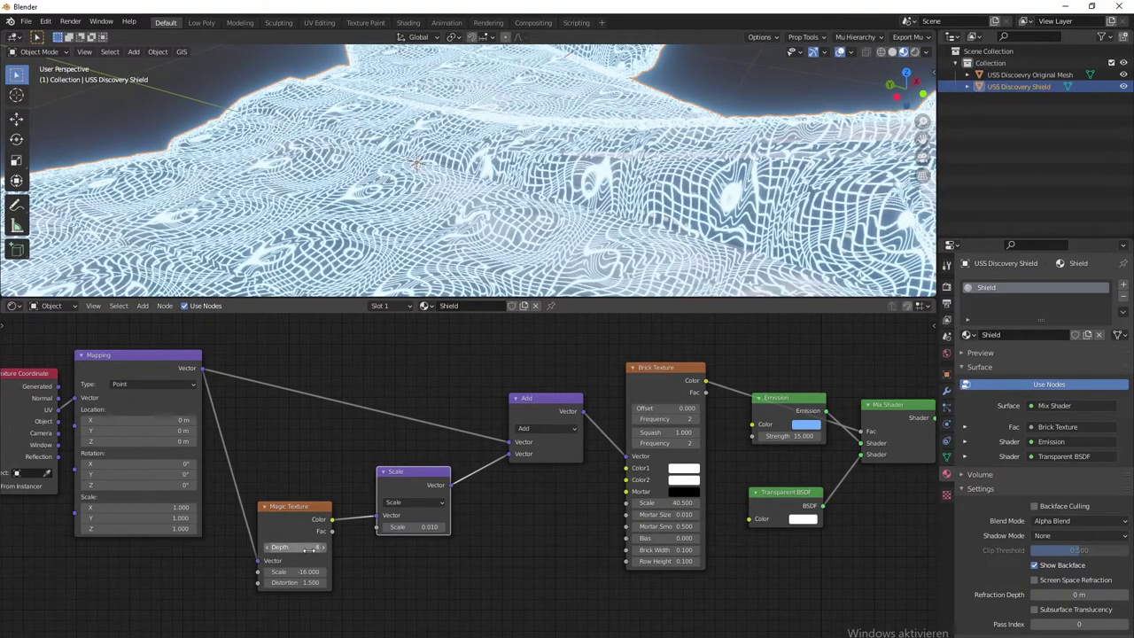
Step: Set the Magic Texture's scale to -3, its distortion to 6.6 and its depth to 3
mouse_move(301, 571)
left_mouse_down()
mouse_move(355, 572)
mouse_move(303, 571)
left_mouse_up()
middle_click_drag(354, 160, 405, 286)
left_click_drag(295, 582, 373, 582)
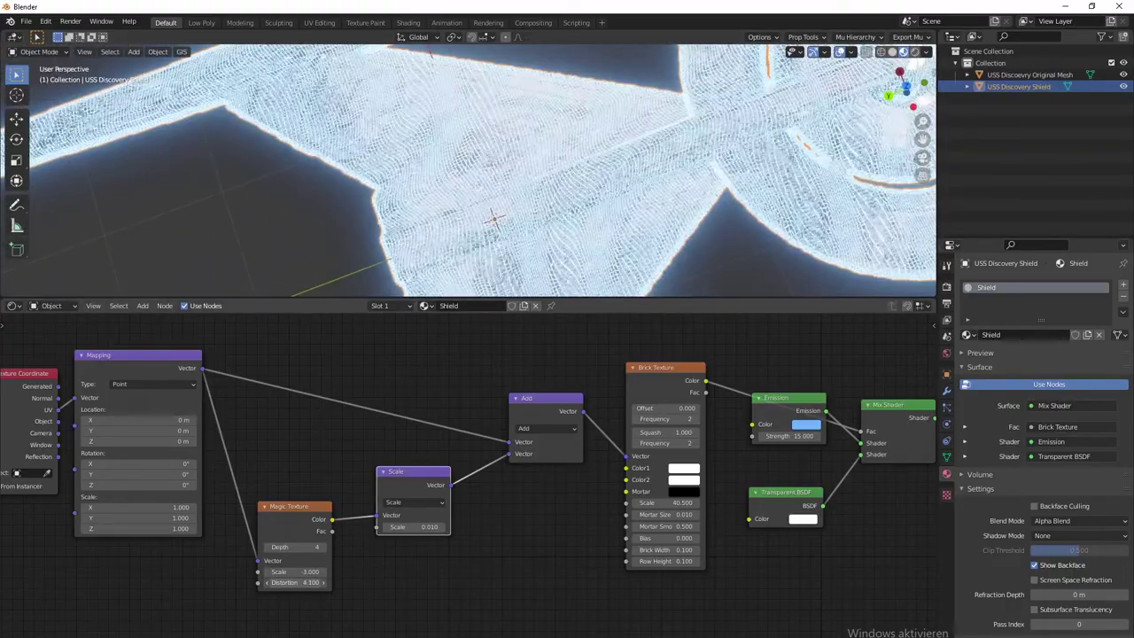
scroll(417, 195, "up", 6)
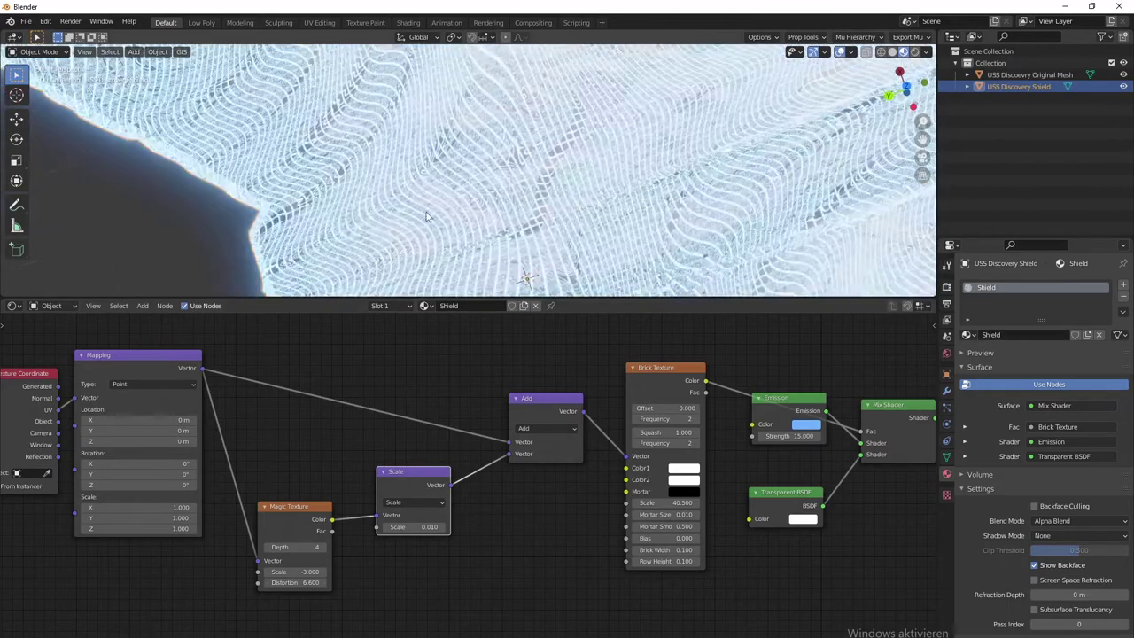
middle_click_drag(418, 195, 537, 149)
scroll(482, 233, "up", 6)
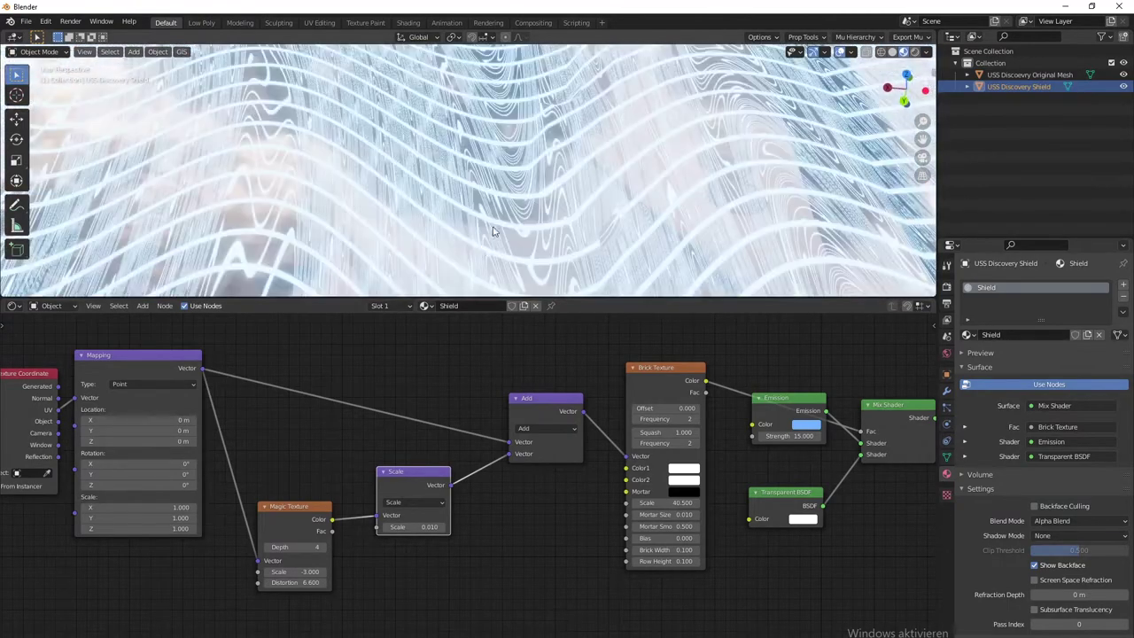
left_click(266, 549)
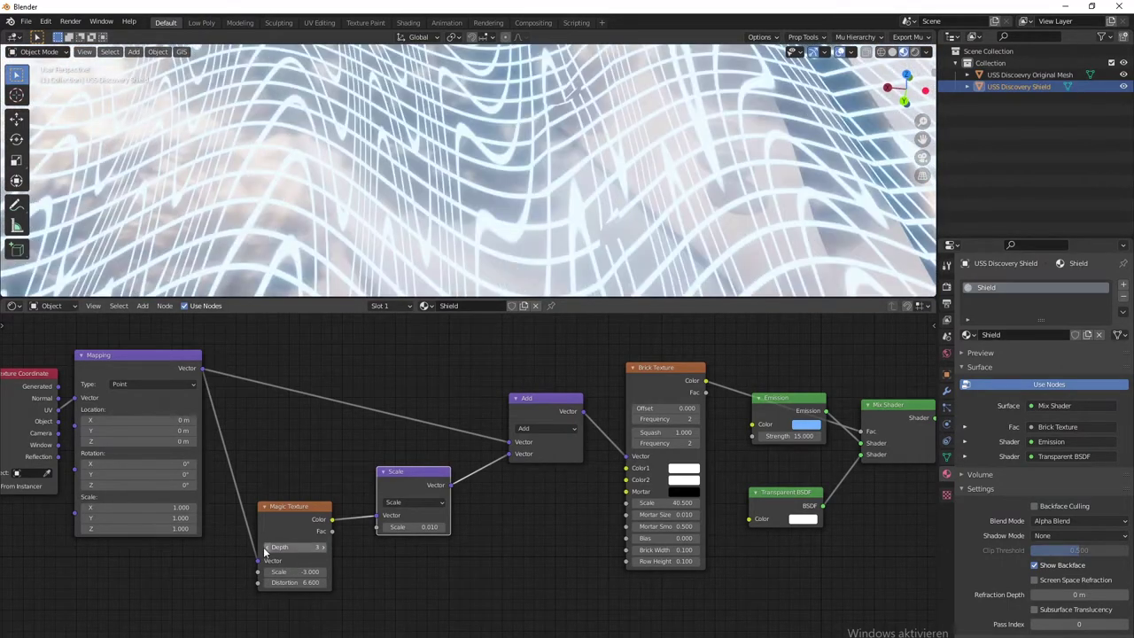
Step: Deselect the shield and examine its glowing, distorted grid around the whole ship from several angles and distances
scroll(362, 195, "down", 5)
middle_click_drag(435, 237, 495, 259)
scroll(589, 204, "down", 2)
scroll(621, 227, "up", 3)
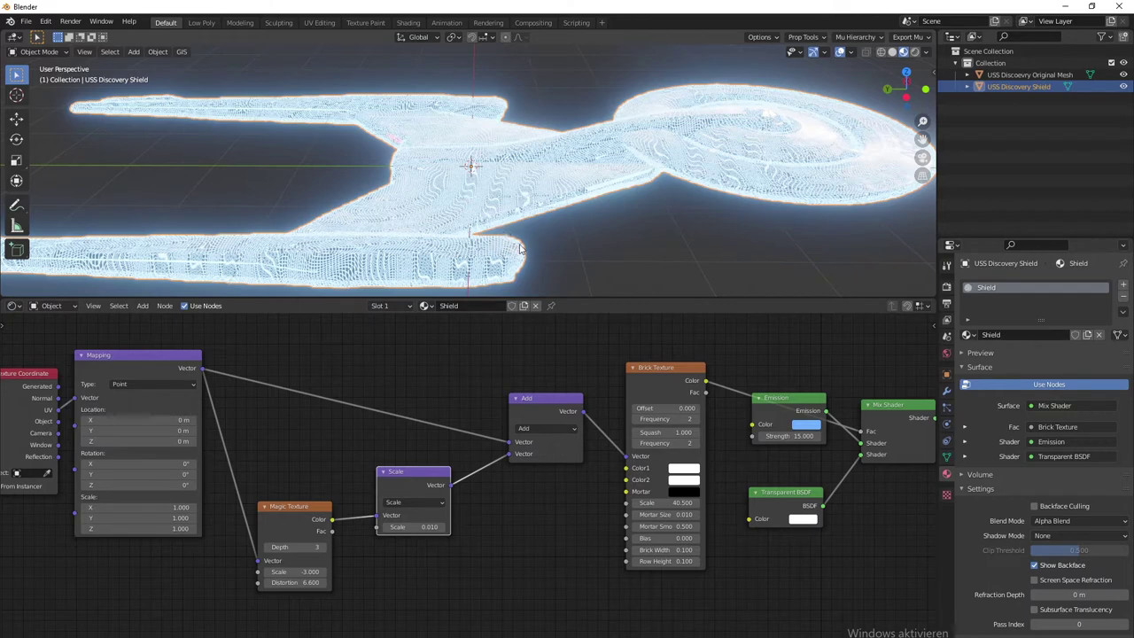
scroll(661, 233, "down", 2)
left_click(654, 237)
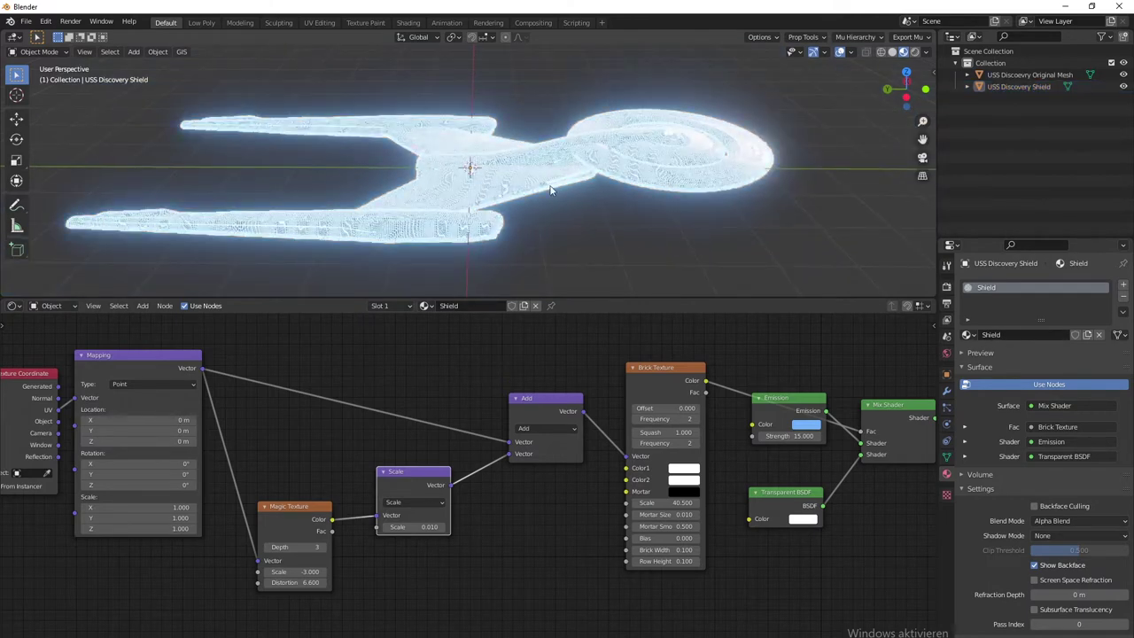
middle_click_drag(550, 189, 562, 164)
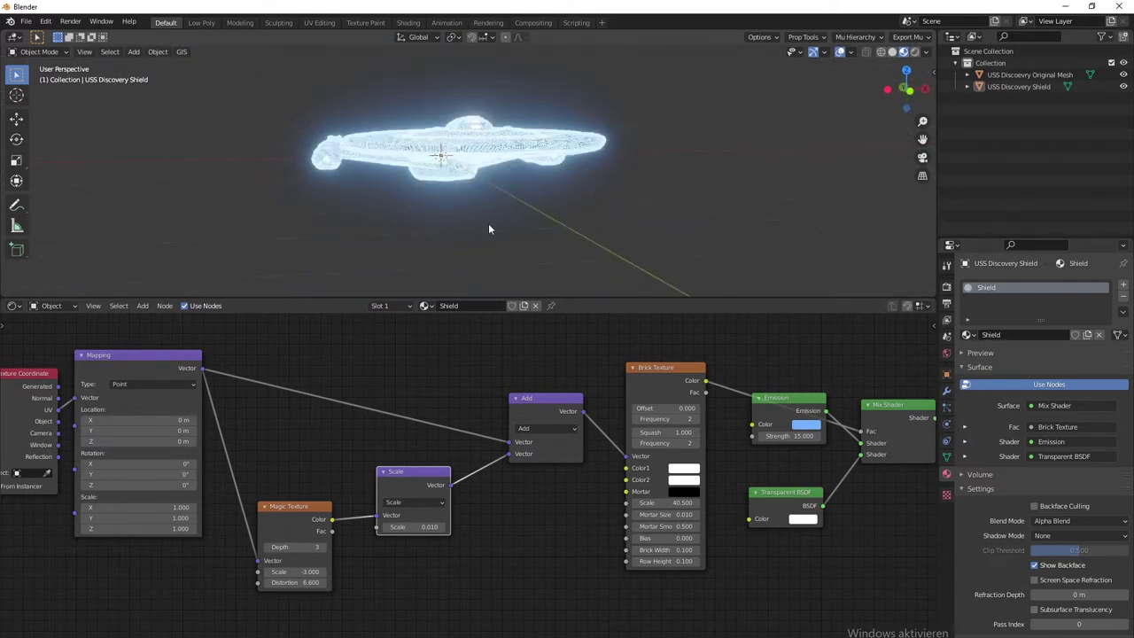
middle_click_drag(488, 229, 538, 217)
scroll(574, 175, "up", 5)
middle_click_drag(576, 174, 601, 226)
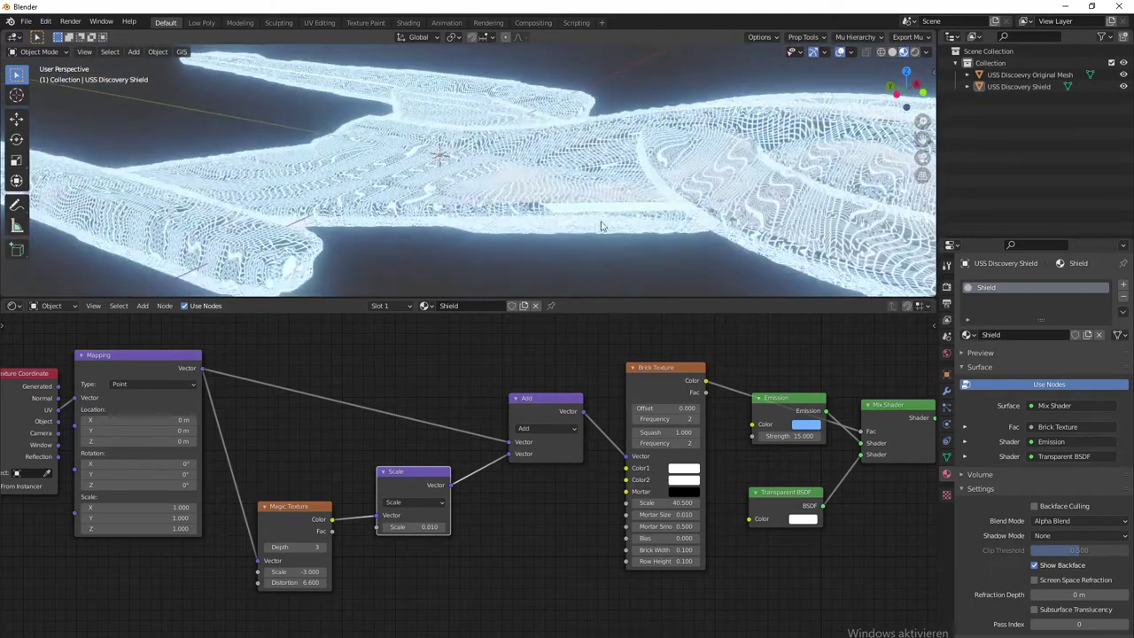
scroll(601, 226, "down", 3)
middle_click_drag(431, 230, 523, 257)
Step: Enlarge the 3D viewport by shrinking the node editor and view the whole shielded ship from farther away
left_click_drag(620, 297, 613, 532)
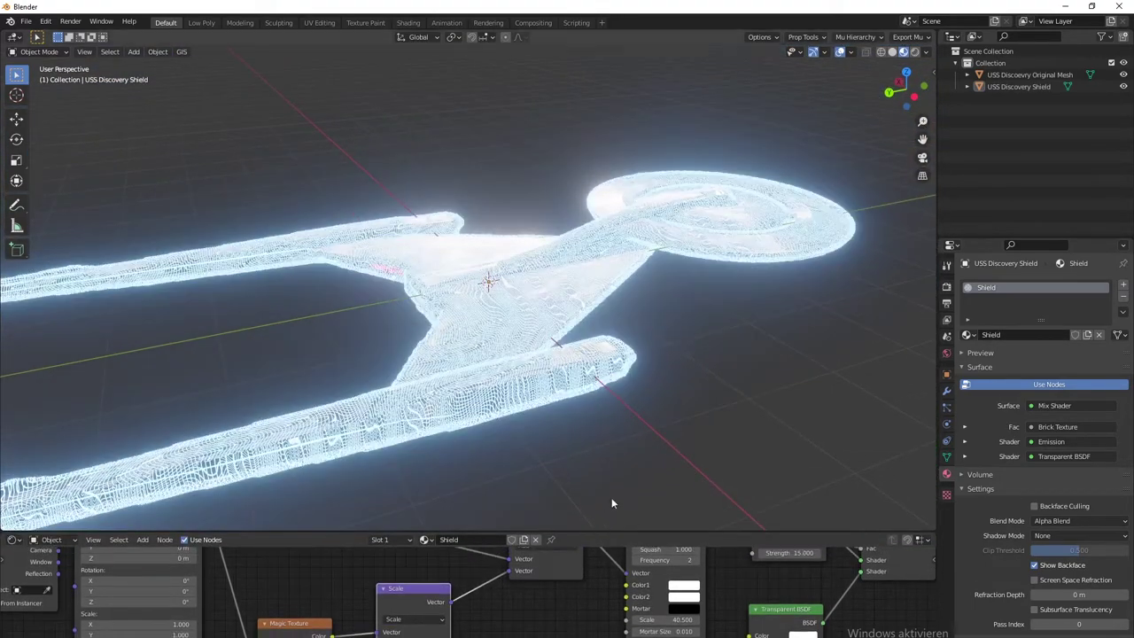
middle_click_drag(655, 385, 629, 389)
scroll(629, 389, "down", 4)
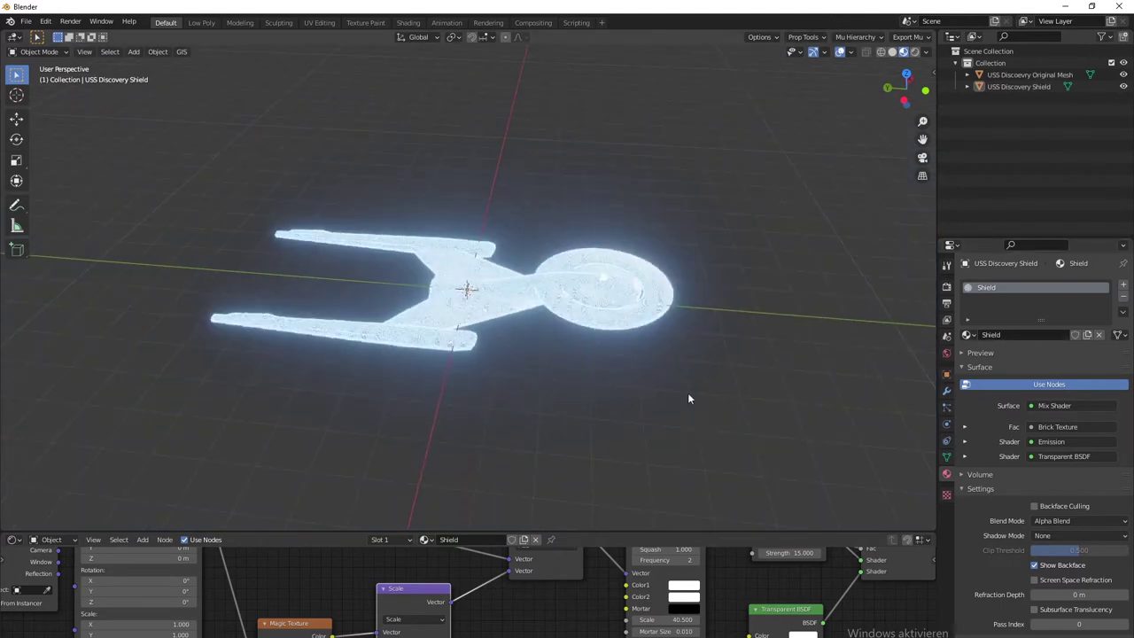
Step: Select the USS Discovery Shield, enable Dynamic Paint physics on it with the Canvas type and add the canvas
left_click(518, 312)
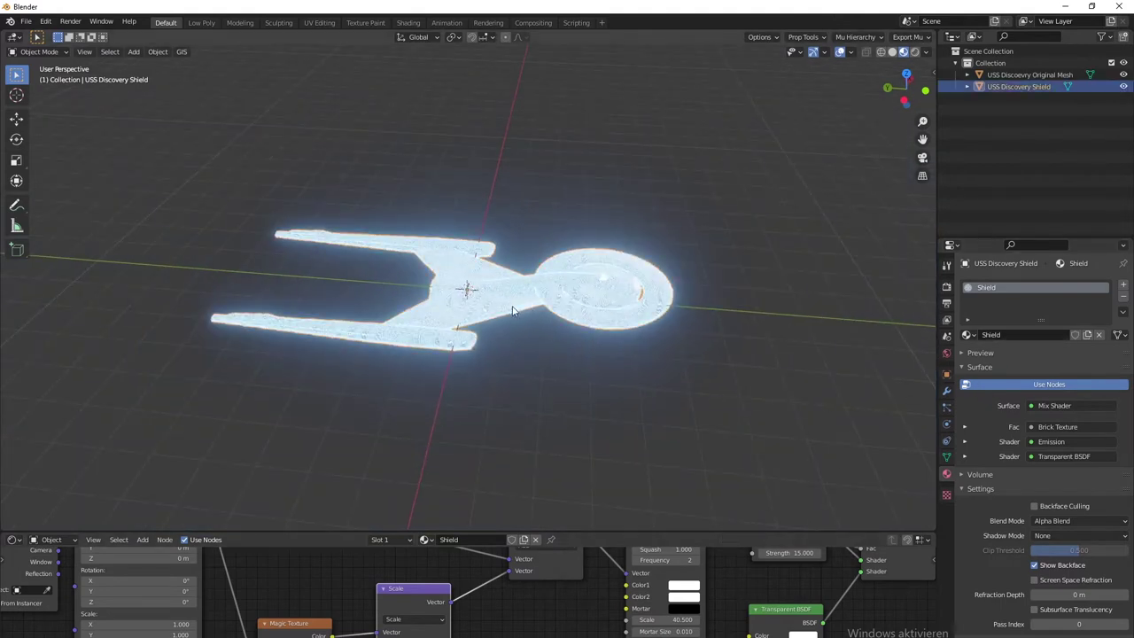
left_click(947, 458)
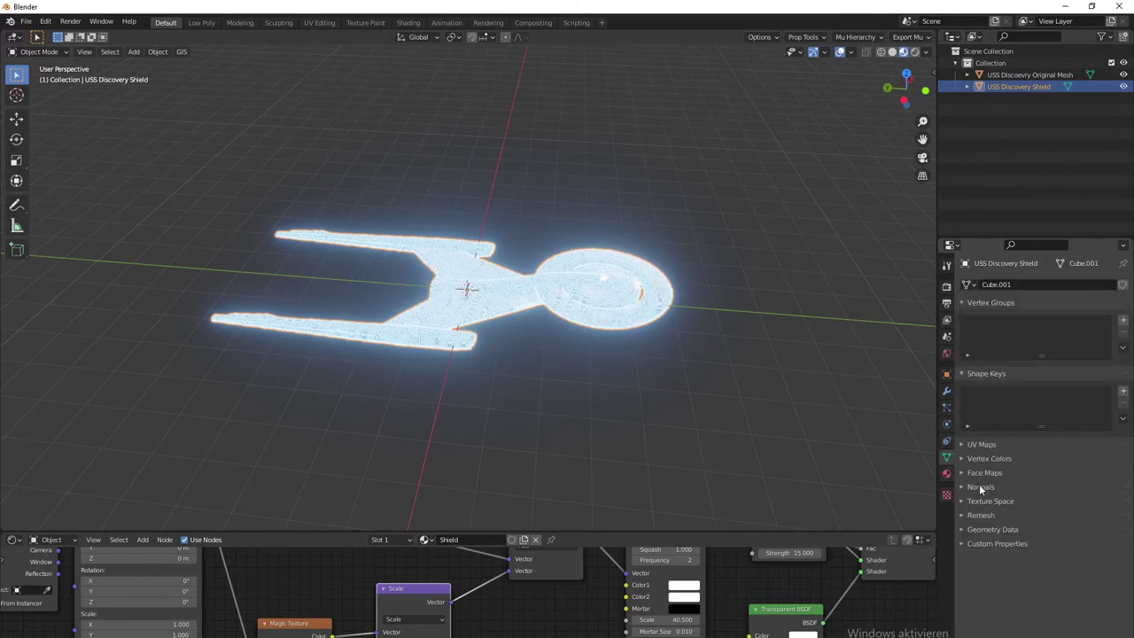
left_click(947, 424)
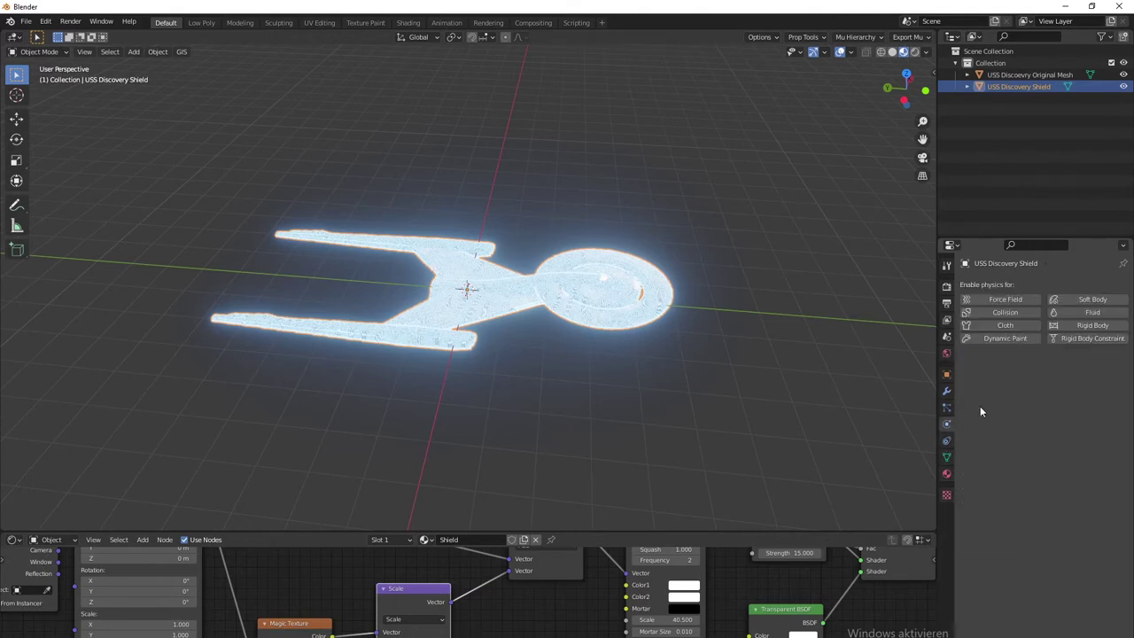
left_click(1011, 339)
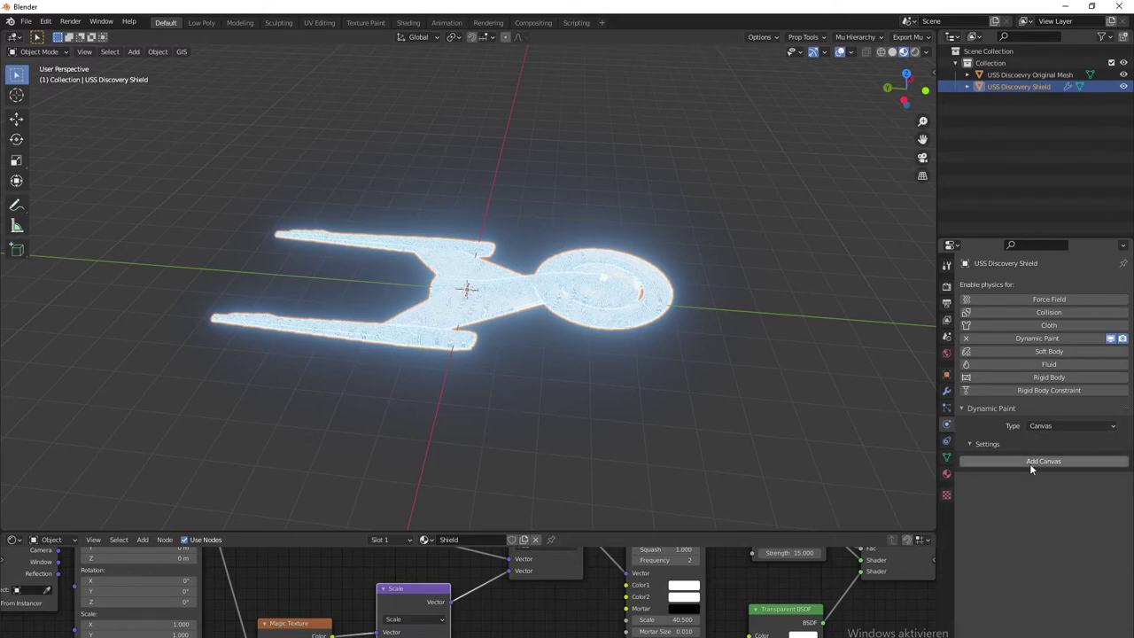
left_click(1050, 426)
left_click(1047, 425)
left_click(1043, 461)
scroll(979, 514, "down", 2)
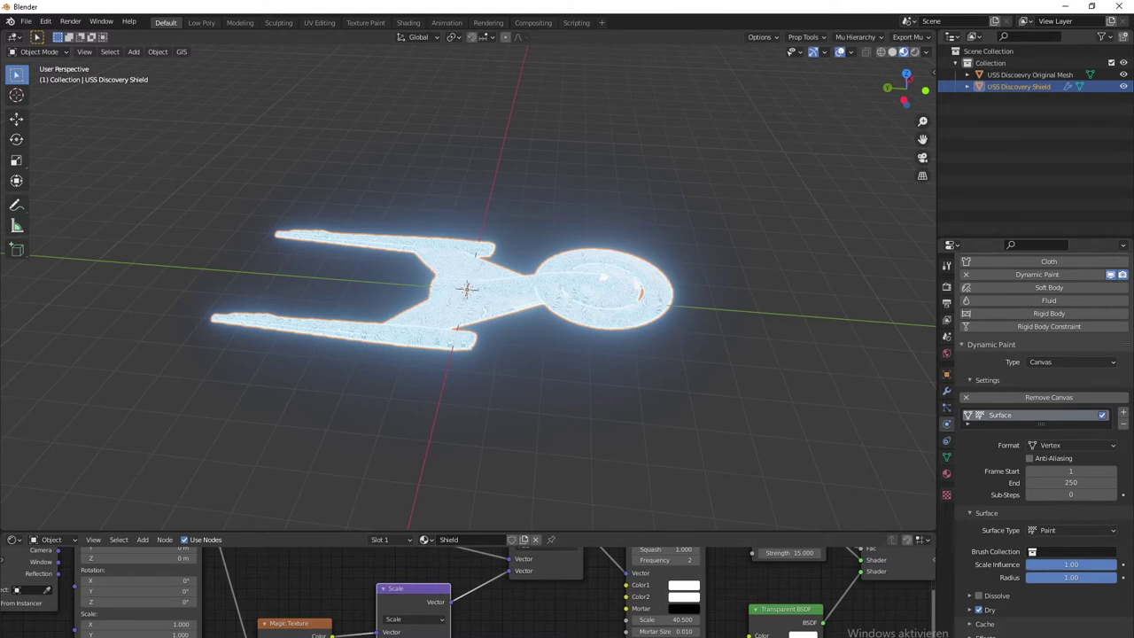
Step: Switch the node editor area to the Timeline to check the scene's frame range
left_click(13, 540)
left_click(15, 489)
left_click(13, 540)
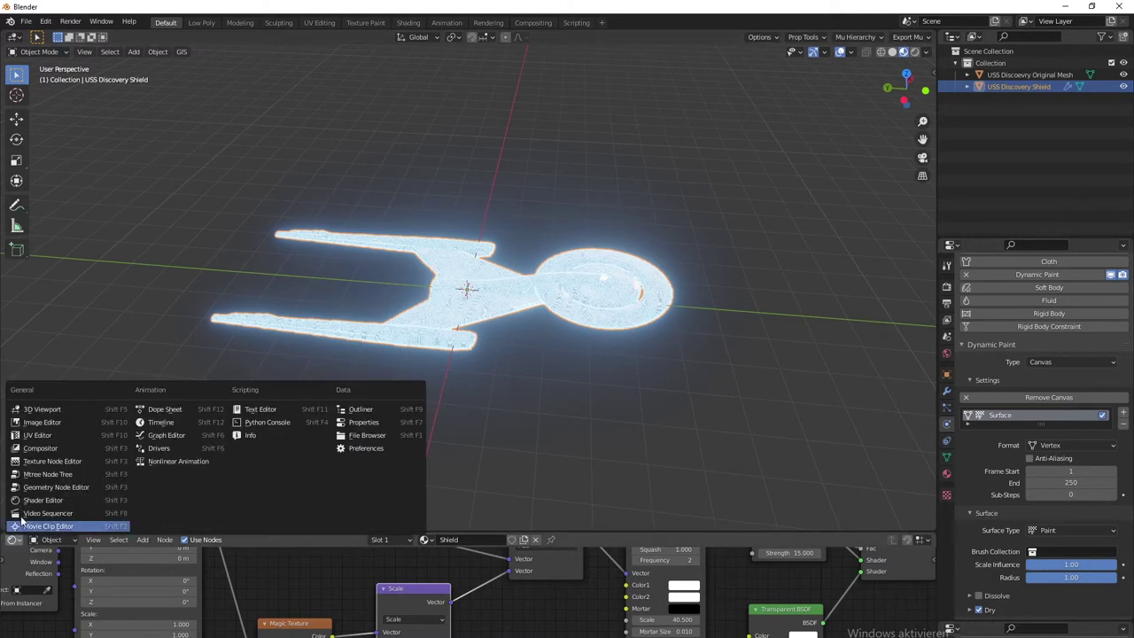
left_click(190, 426)
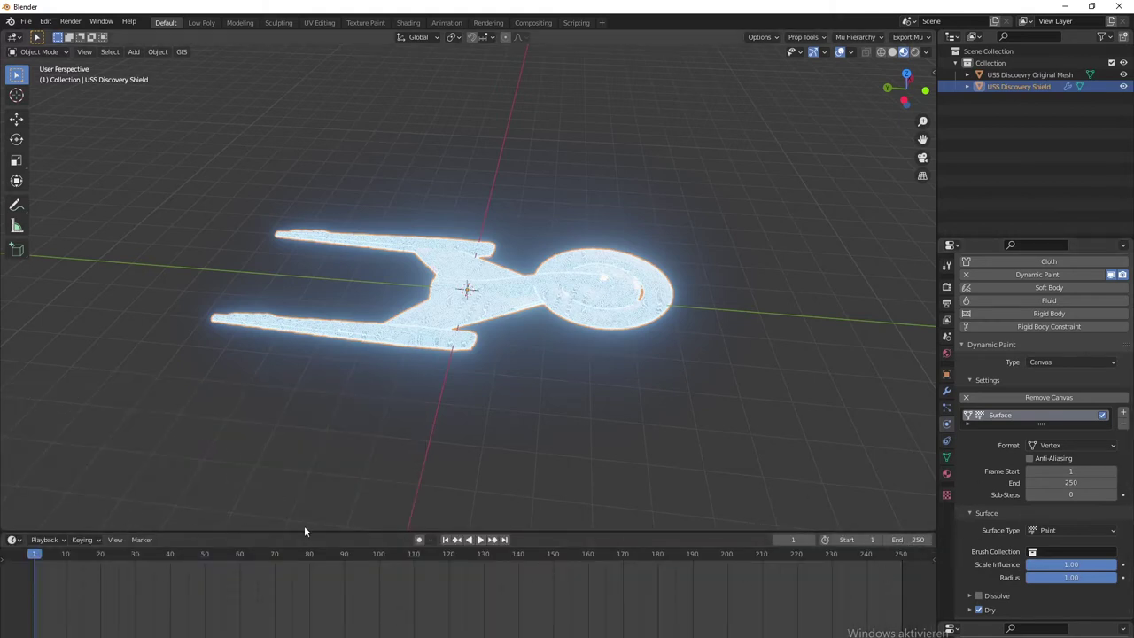
Step: Set the Dynamic Paint canvas surface's sub-steps to 1
left_click(1083, 493)
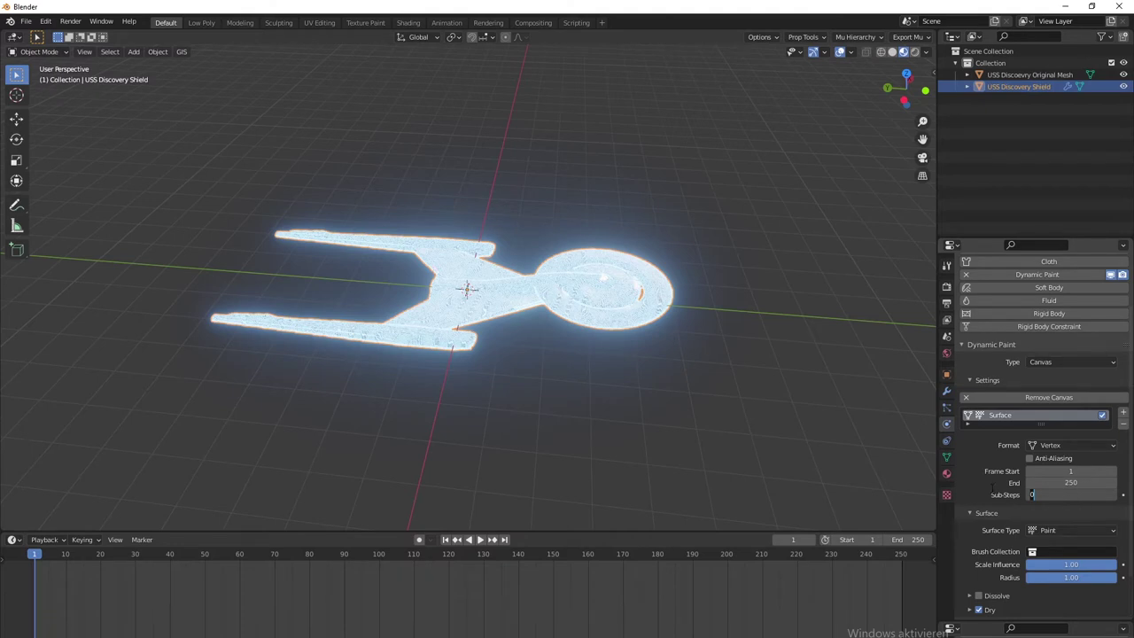
type("1")
key("Return")
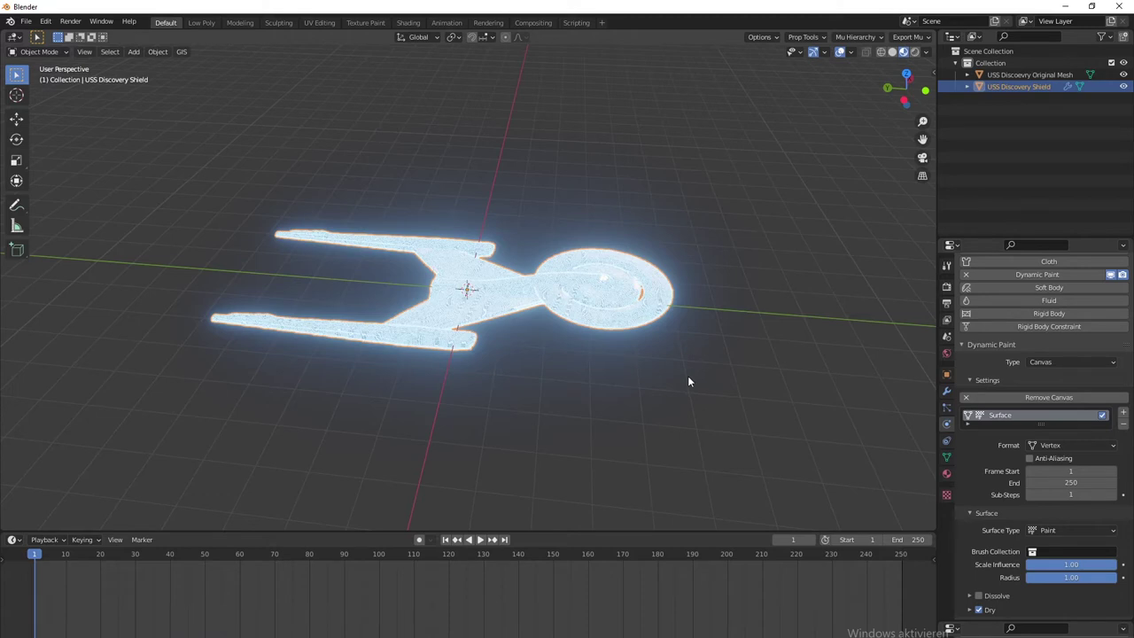
Step: Change the Timeline area back to the Shader Editor and make it taller to show more of the Shield nodes
left_click(14, 539)
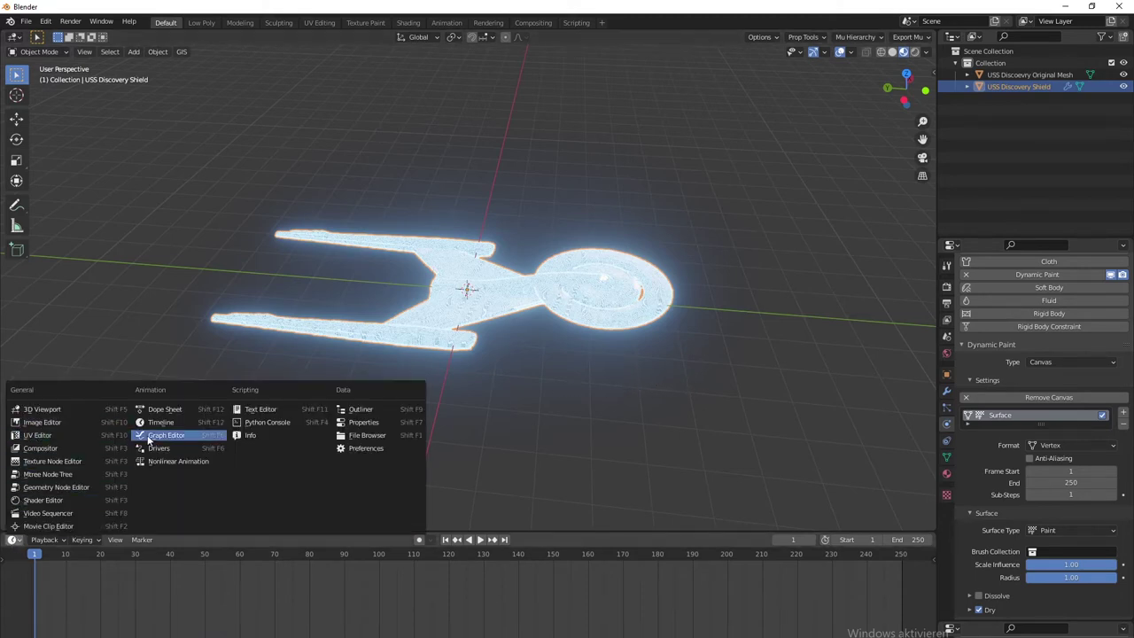
left_click(78, 500)
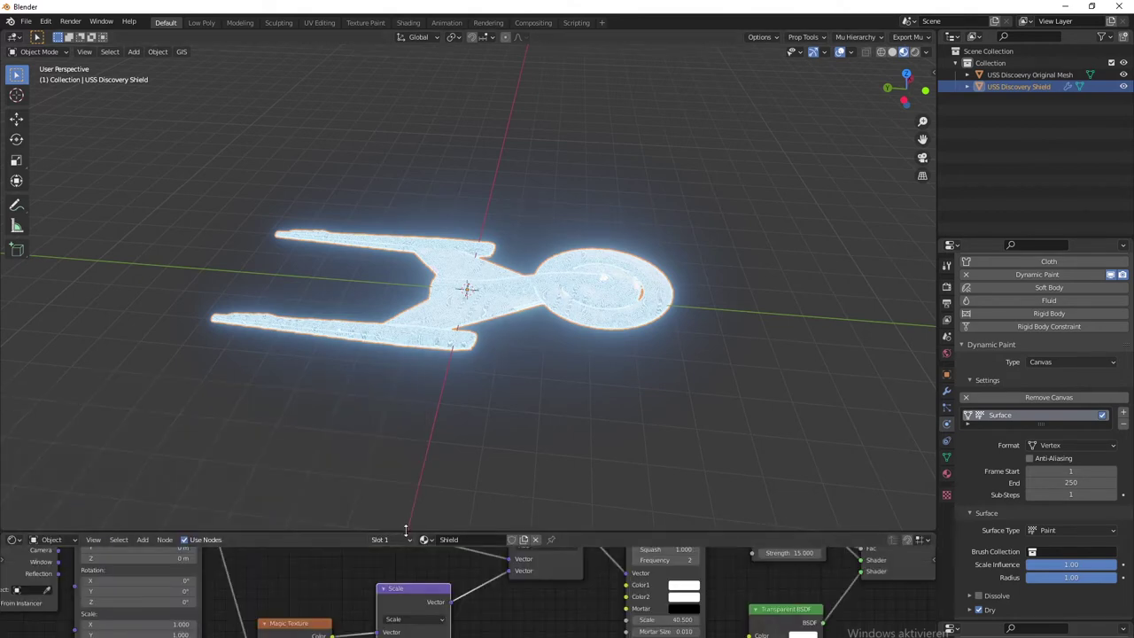
left_click_drag(403, 533, 404, 433)
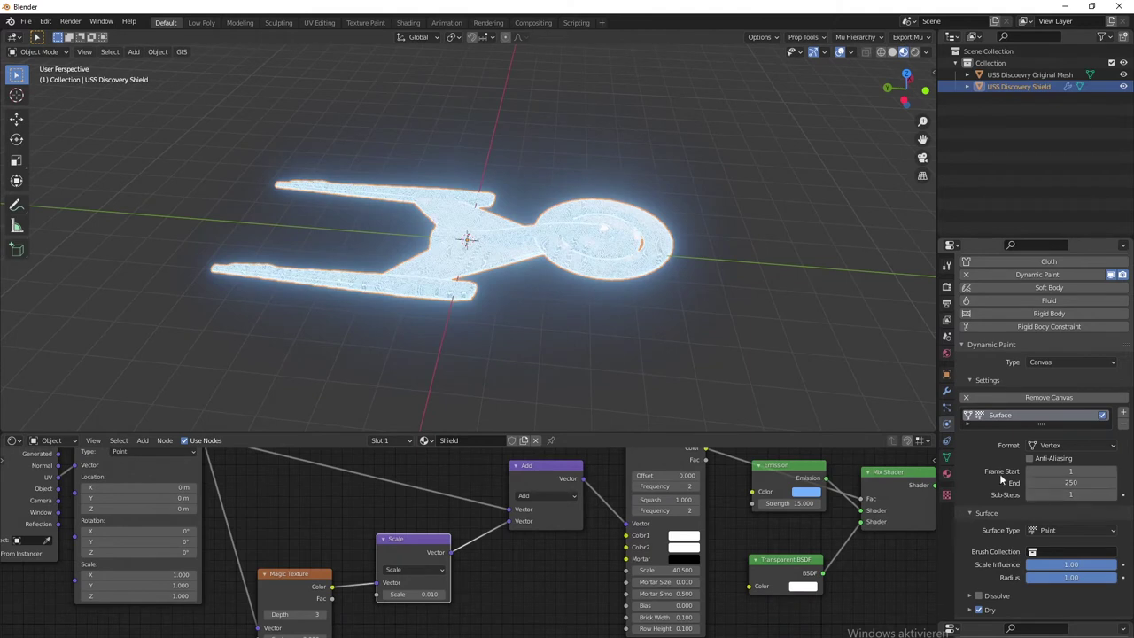
Step: Examine the shield up close from several angles, including a brief look at its mesh in Edit Mode
scroll(975, 471, "down", 2)
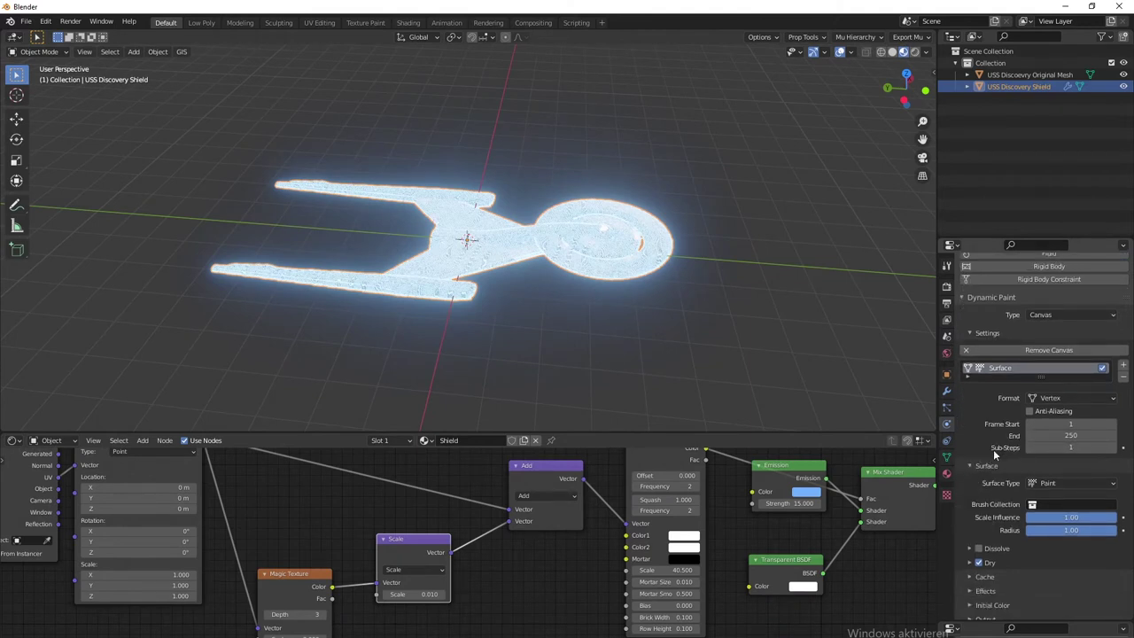
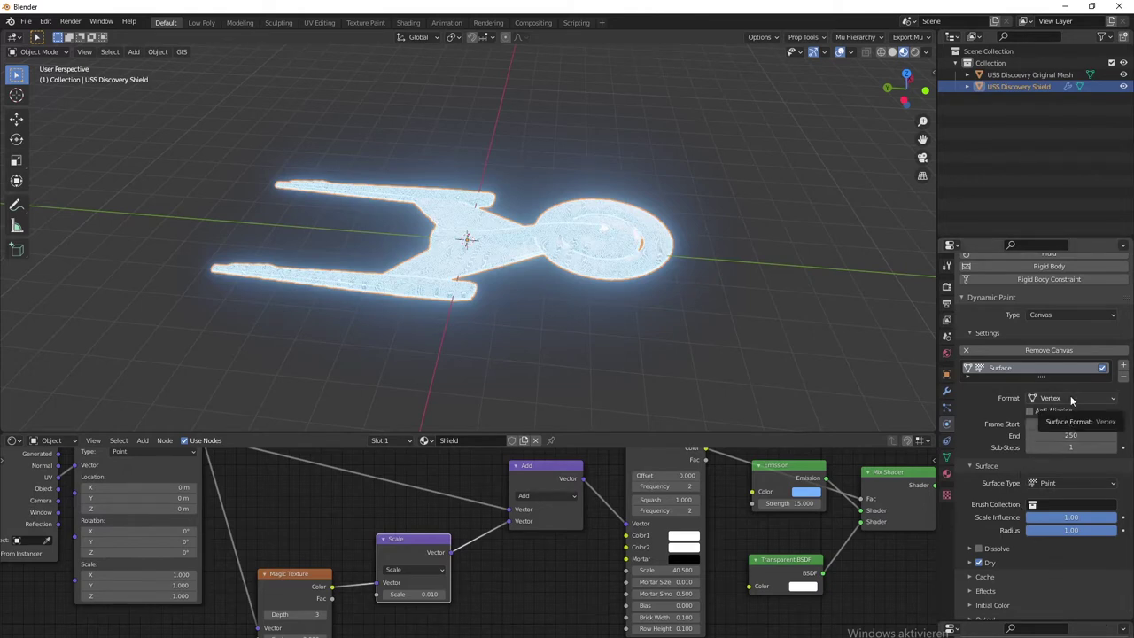
scroll(517, 285, "up", 5)
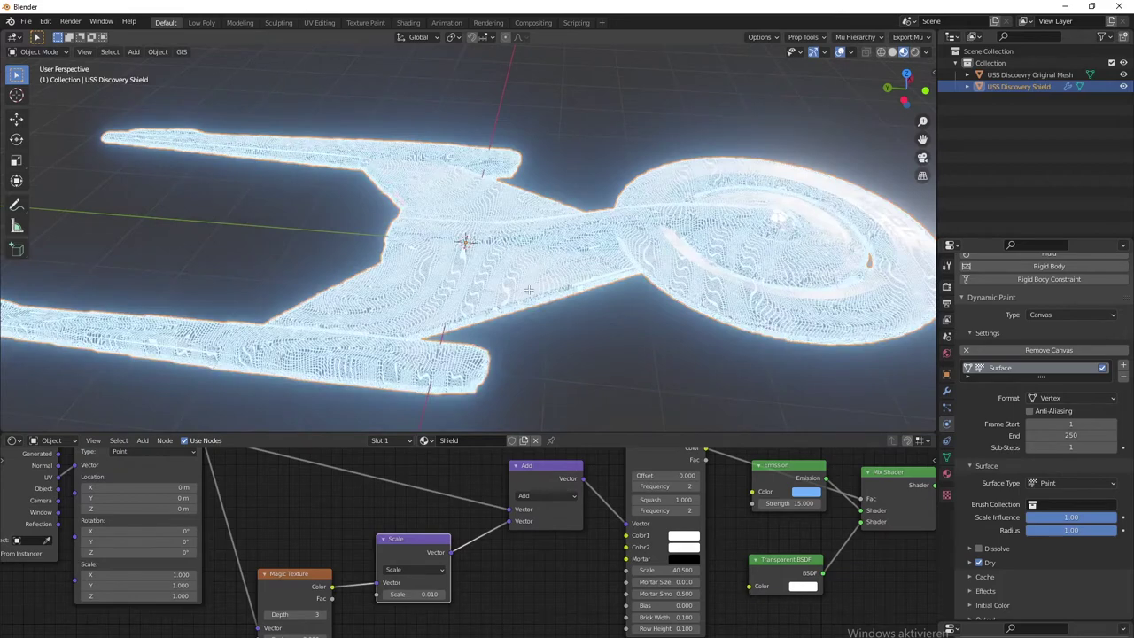
key("Tab")
middle_click_drag(469, 316, 544, 311)
key("Tab")
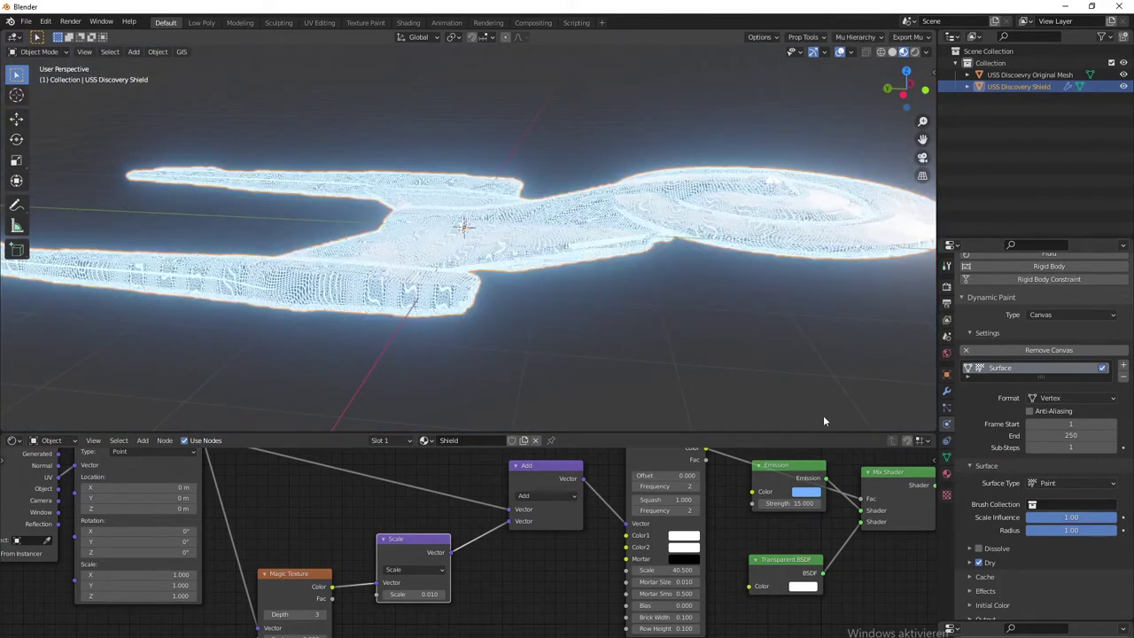
middle_click_drag(823, 415, 736, 337)
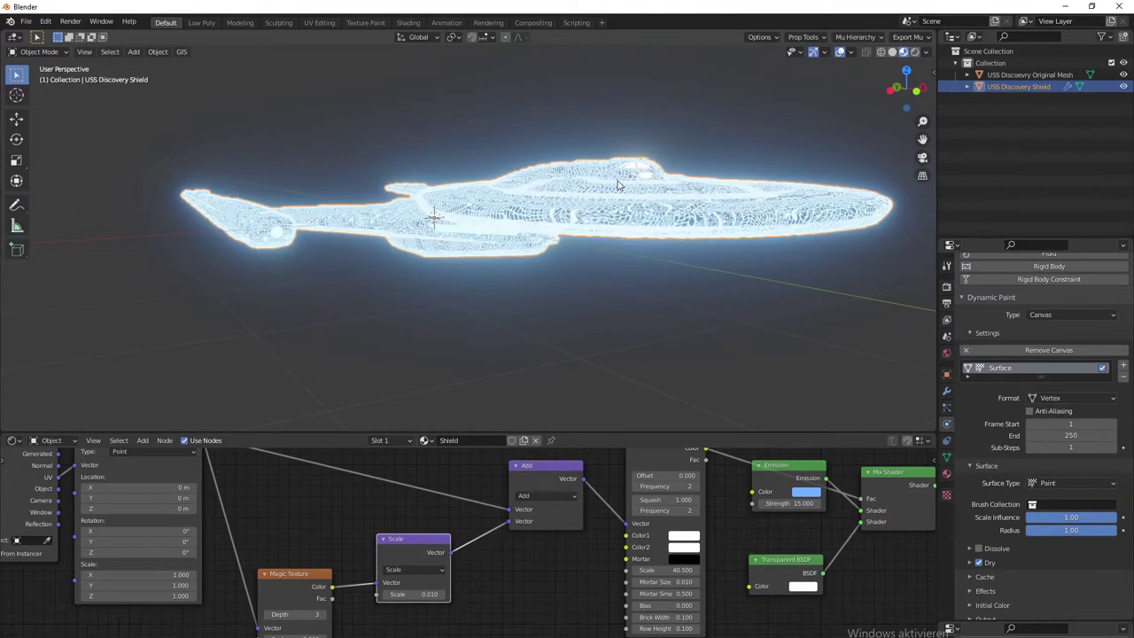
middle_click_drag(564, 223, 611, 287)
right_click(570, 248)
left_click(562, 250)
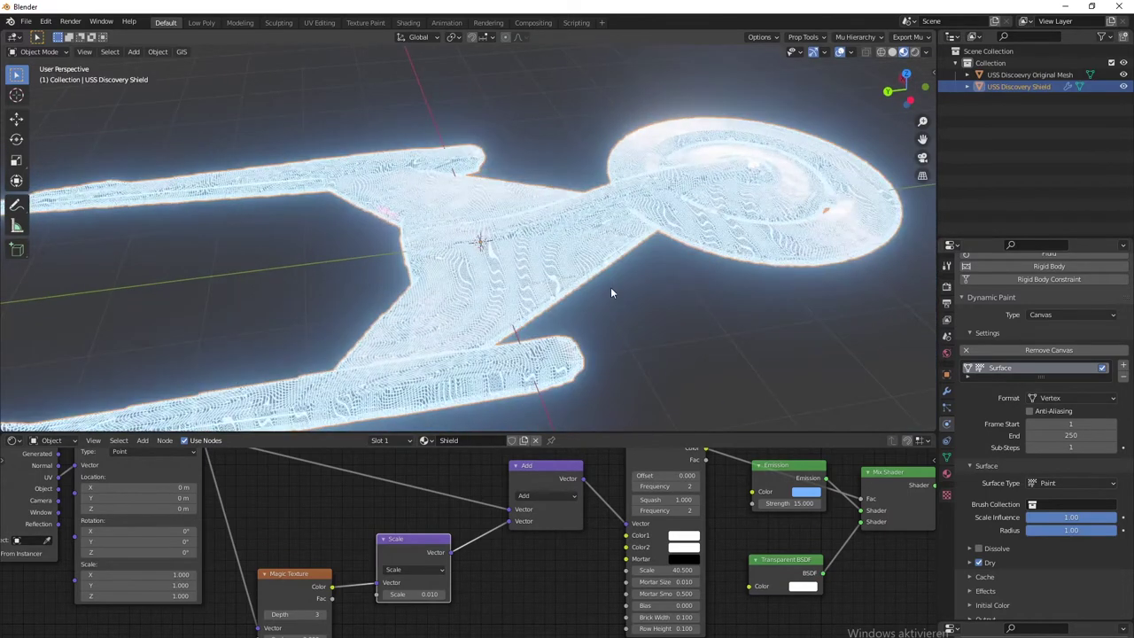
Step: Expand the canvas surface's Dissolve settings and disable its Dry option
scroll(1019, 483, "down", 1)
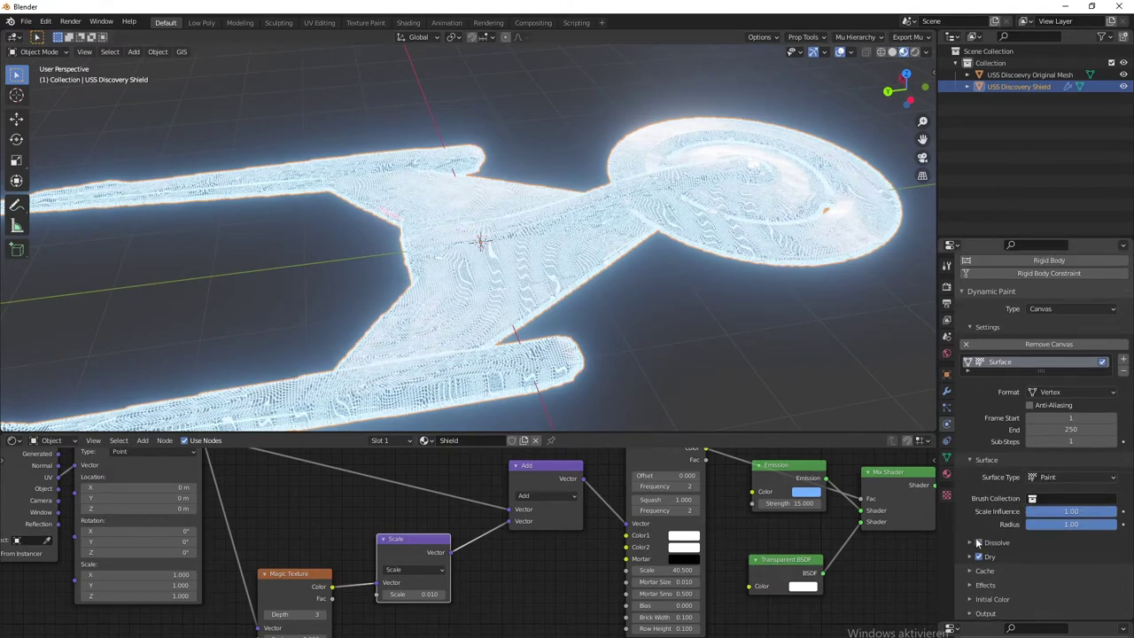
left_click(969, 541)
scroll(983, 540, "down", 1)
left_click(970, 555)
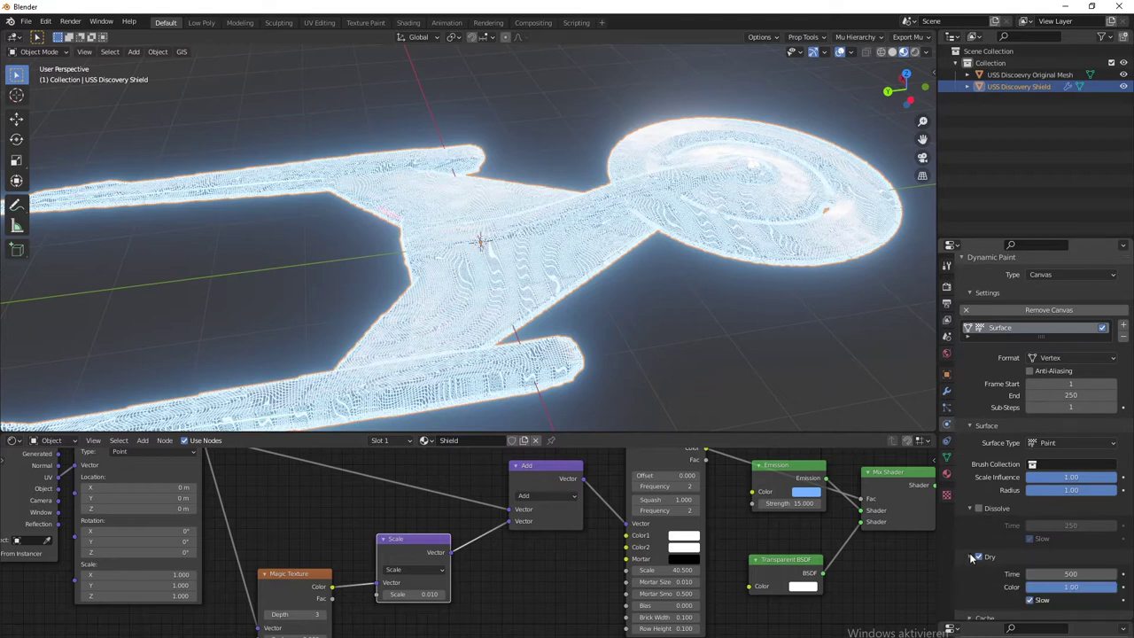
scroll(975, 540, "down", 1)
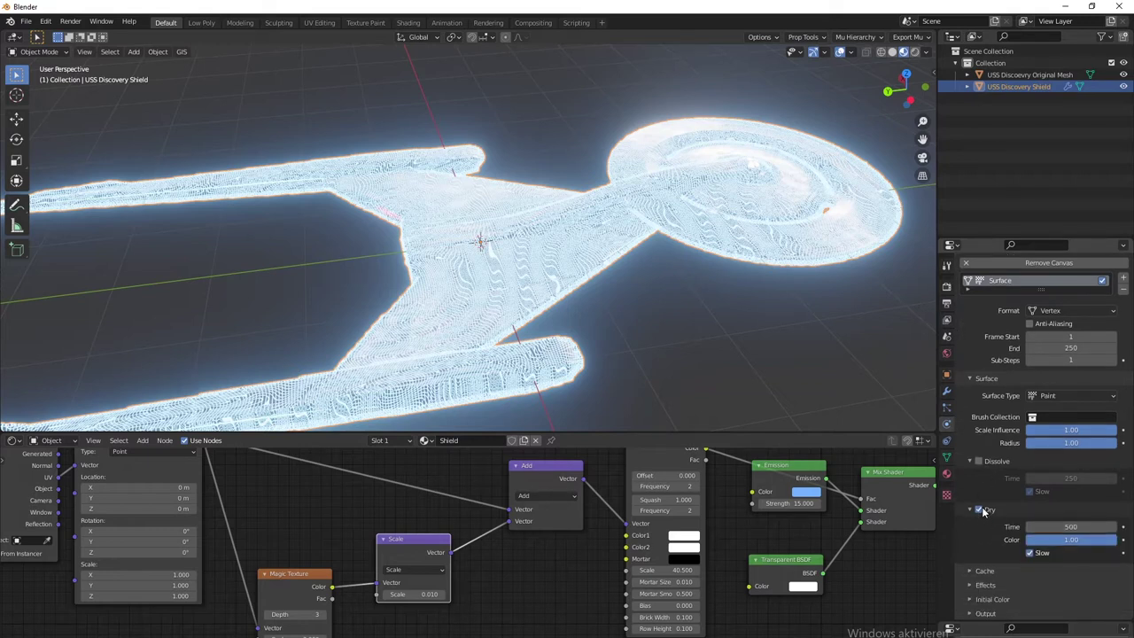
left_click(979, 511)
left_click(970, 510)
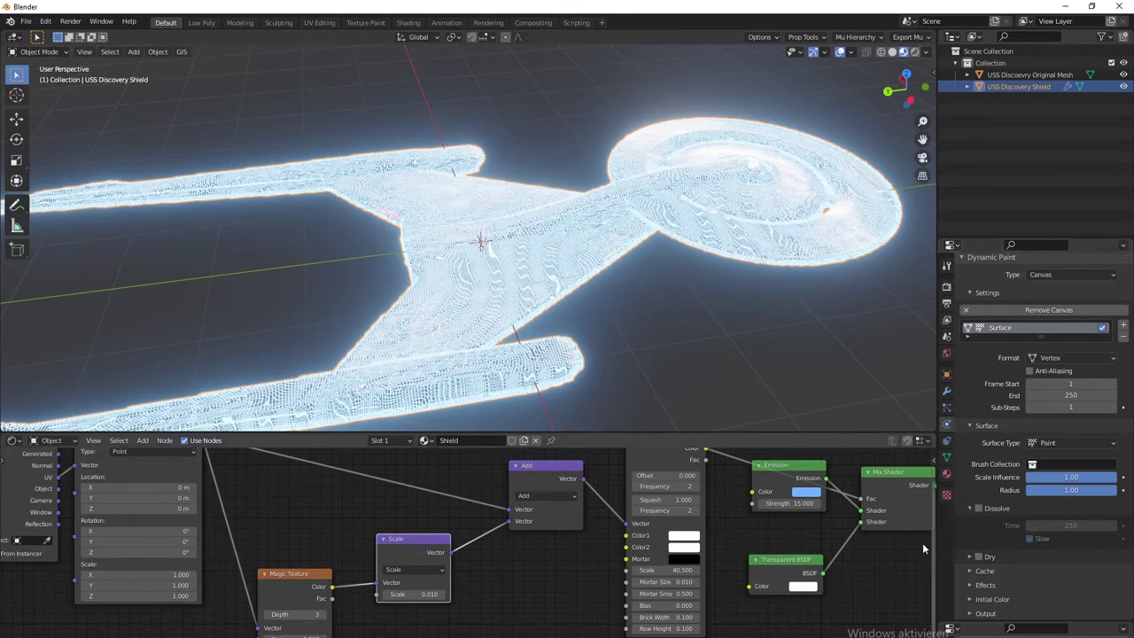
Step: Enable Dissolve on the canvas surface, set its time to 50 and disable Slow
left_click(978, 508)
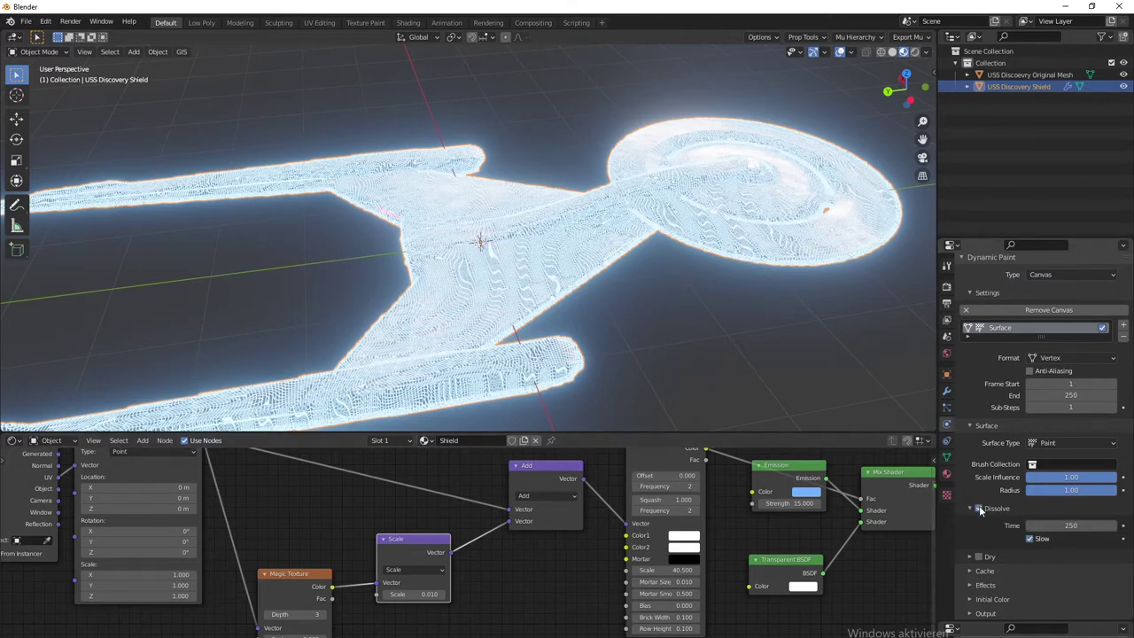
left_click(1071, 526)
type("50")
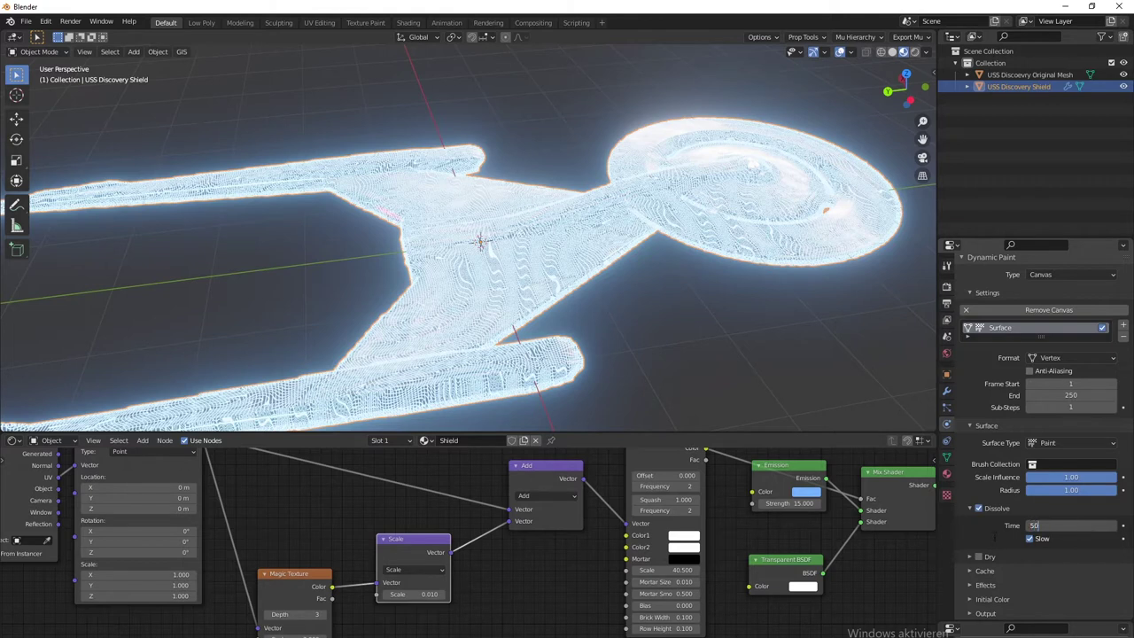
key("Return")
left_click(1030, 539)
Step: Deselect the shield, add an ico sphere at the ship's centre and scale it up to about 1.5
scroll(645, 330, "down", 4)
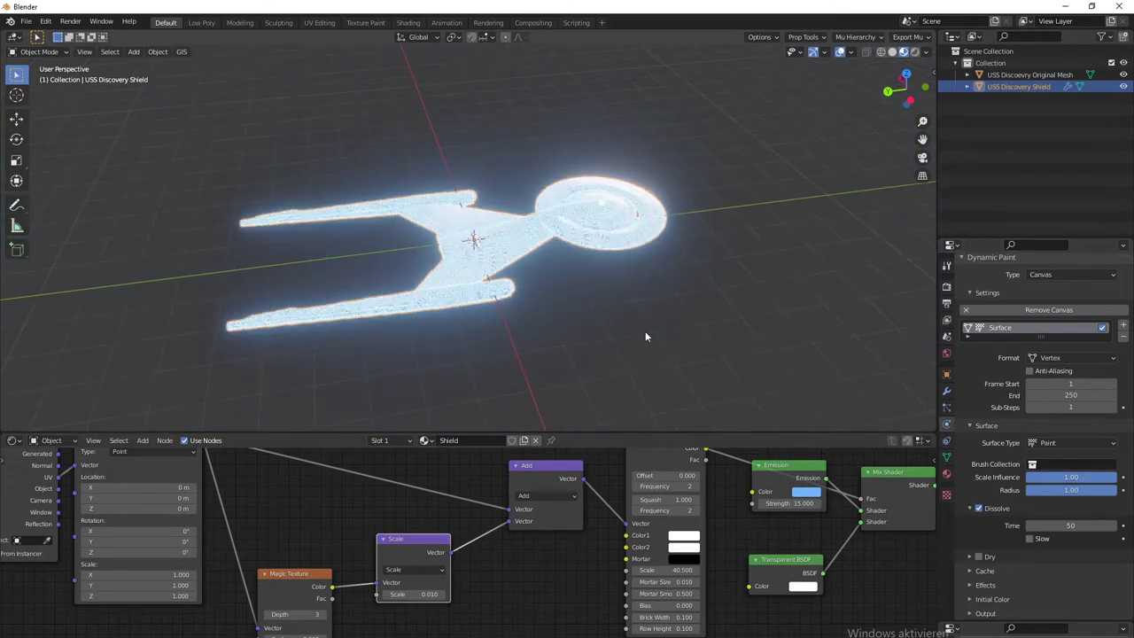
left_click(598, 255)
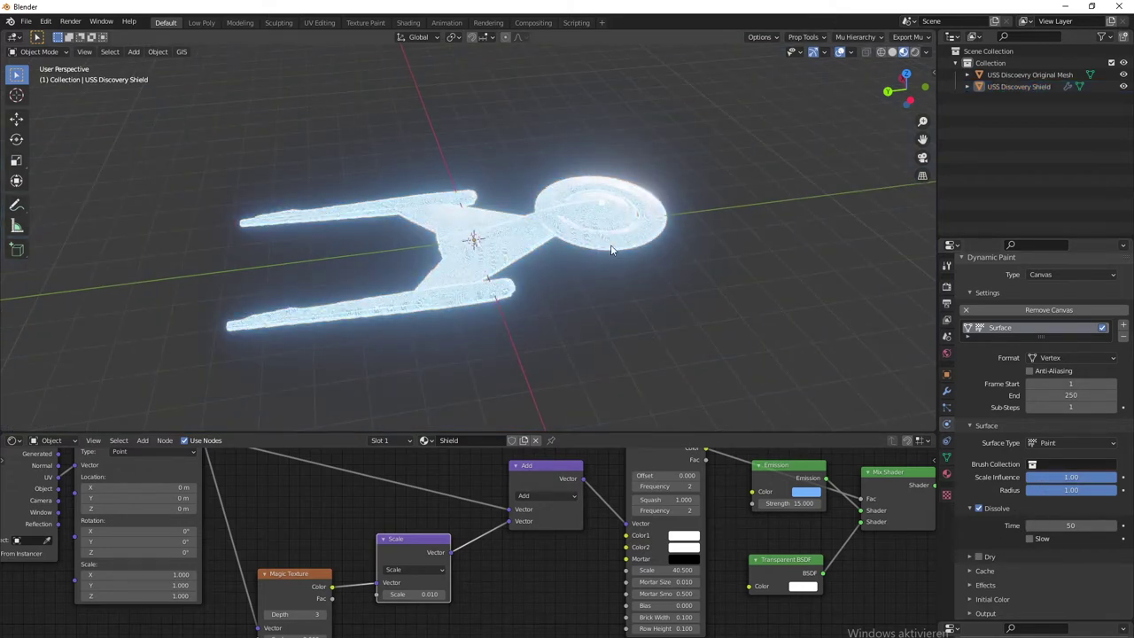
key("shift+a")
mouse_move(611, 242)
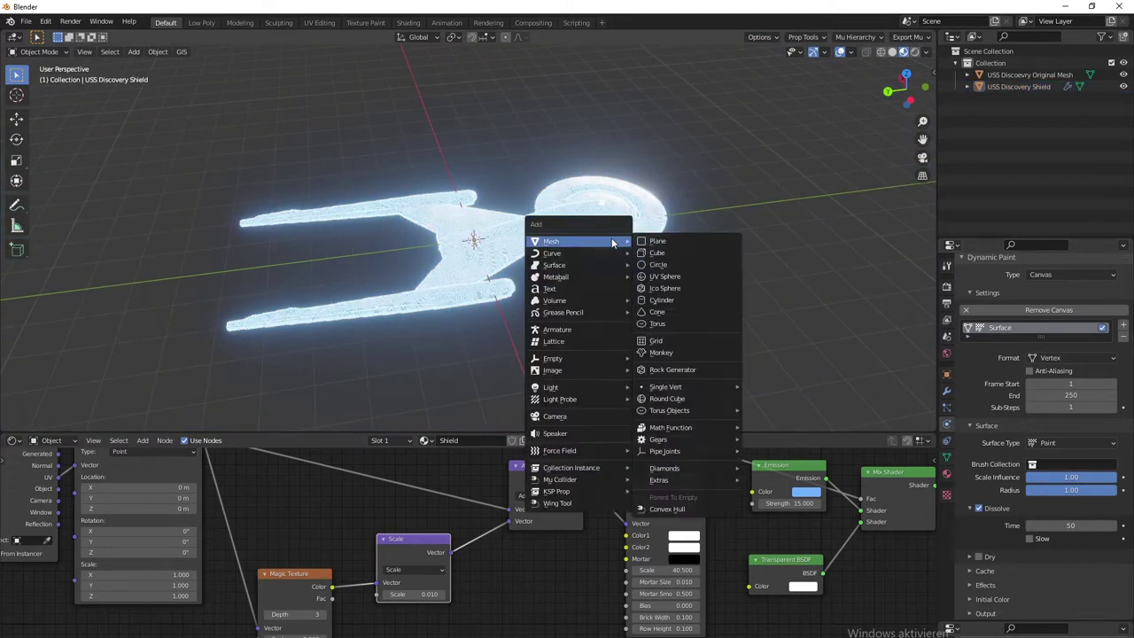
left_click(689, 288)
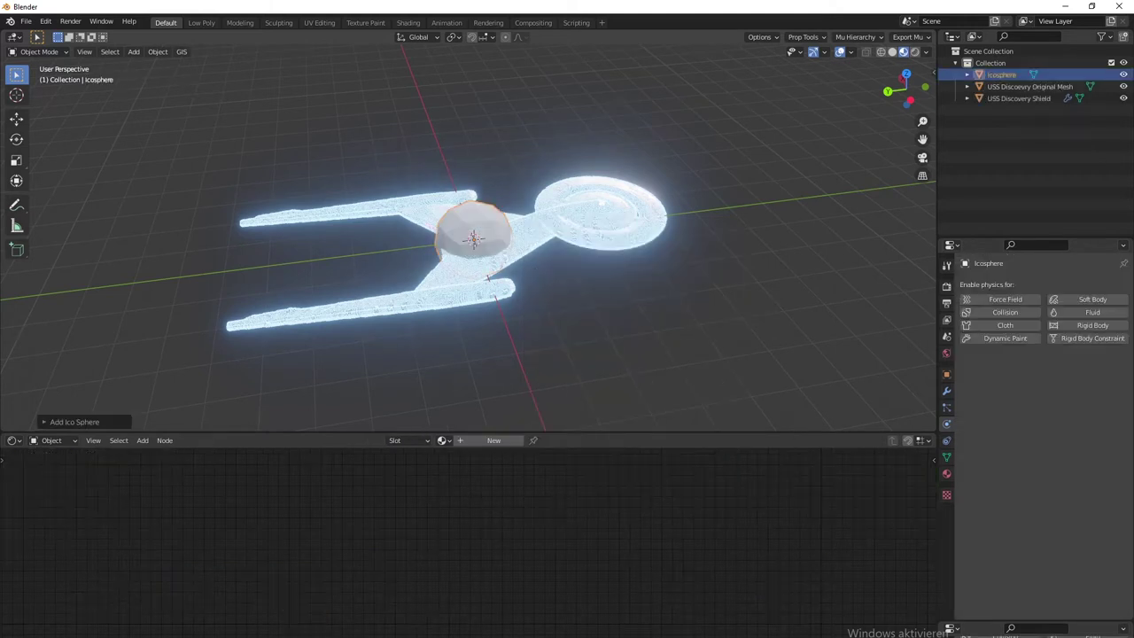
key("s")
left_click(485, 250)
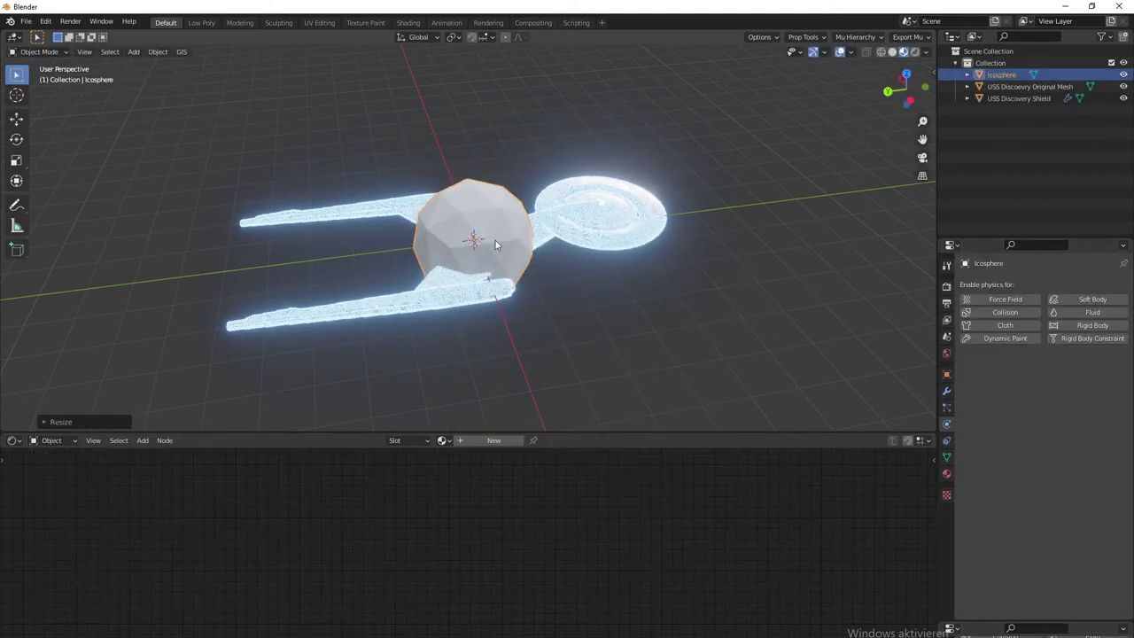
Step: Set the ico sphere's viewport display to Wire in its object properties
left_click(947, 375)
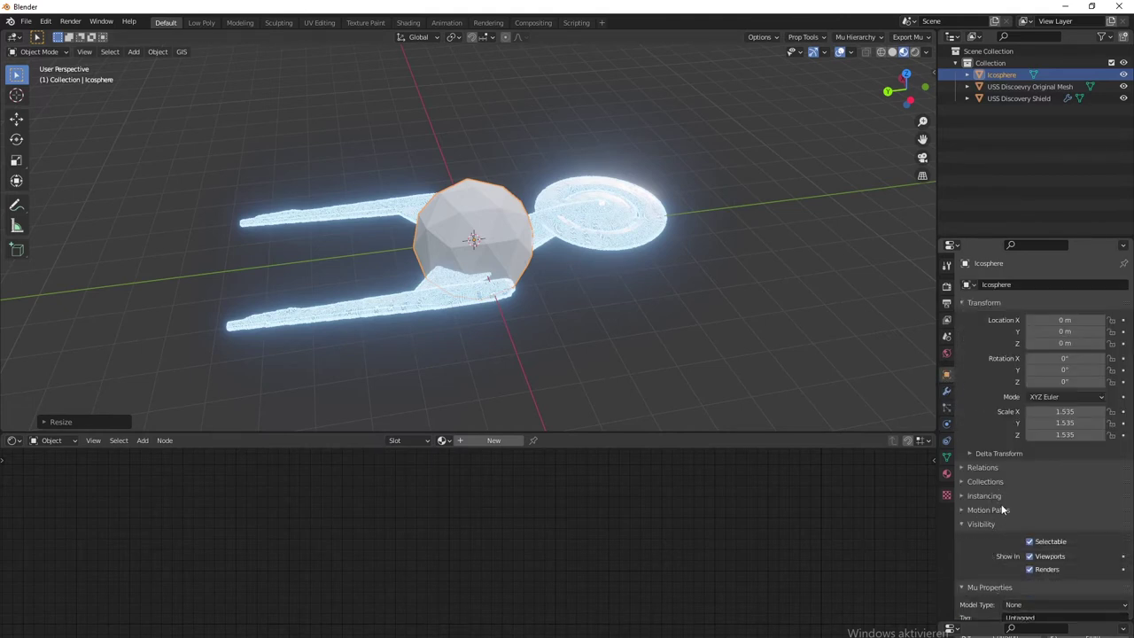
scroll(990, 532, "down", 2)
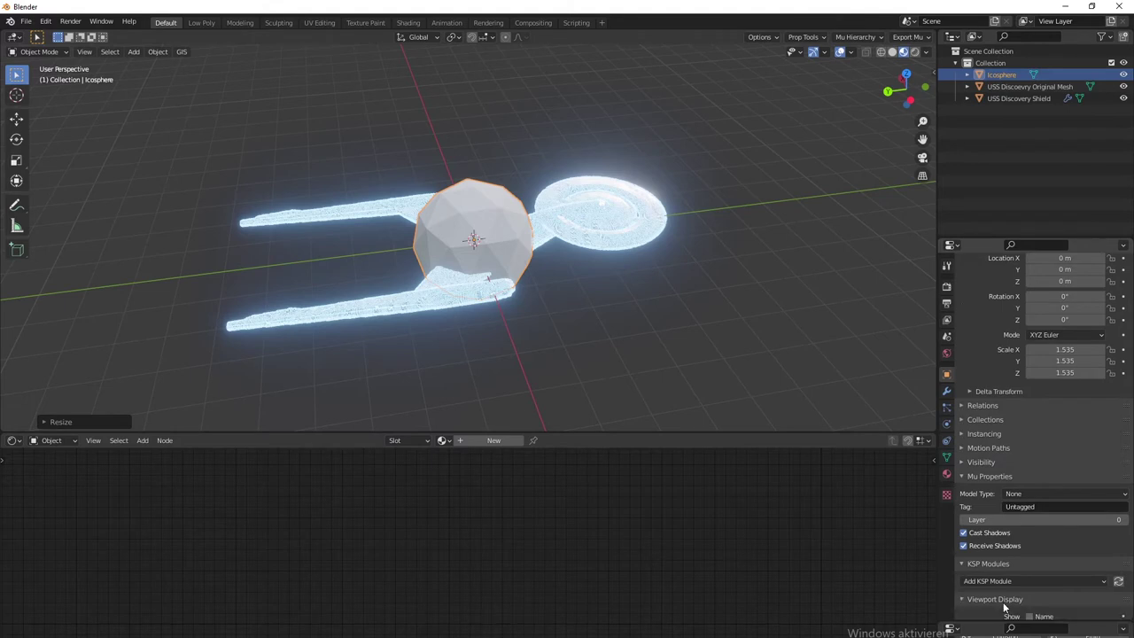
left_click(996, 600)
scroll(1022, 530, "down", 4)
left_click(990, 335)
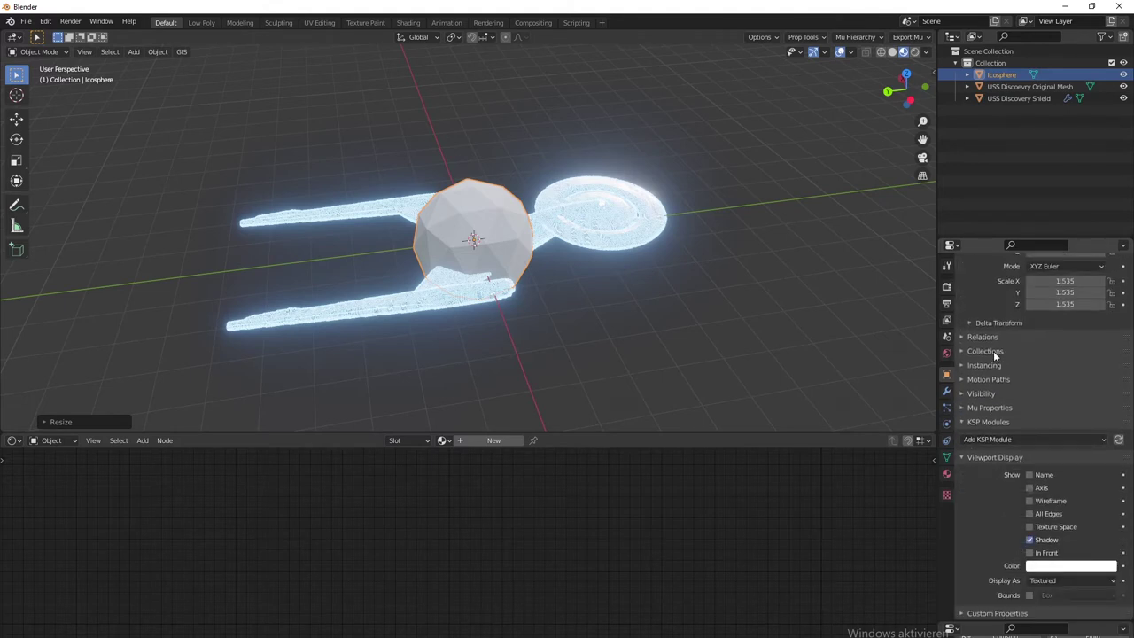
left_click(986, 425)
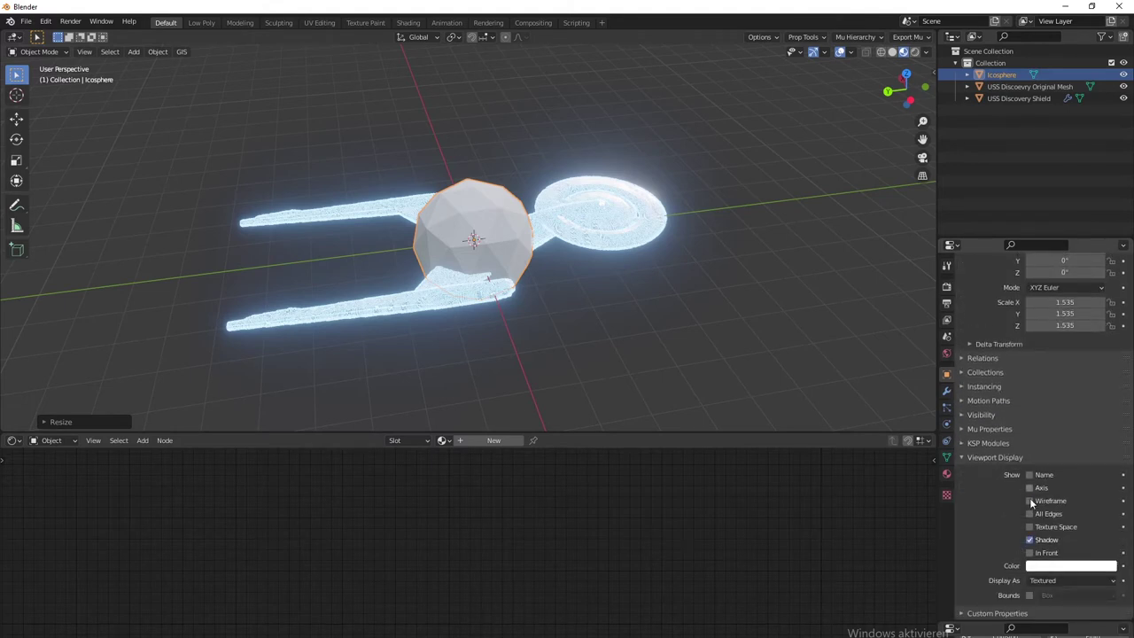
left_click(1044, 583)
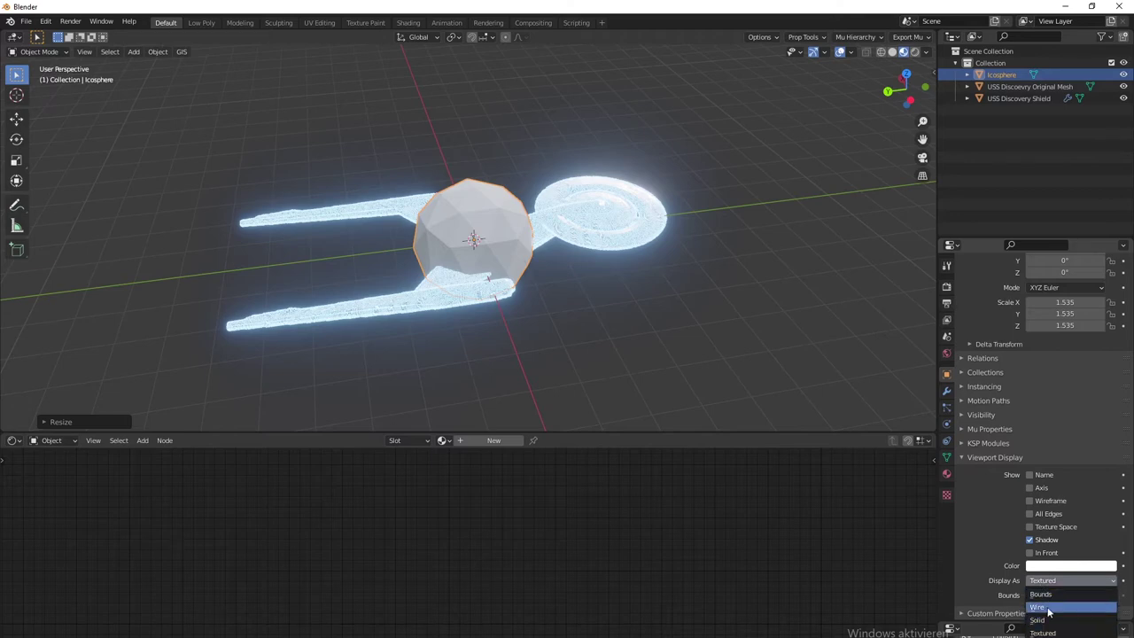
left_click(1039, 608)
scroll(551, 339, "up", 4)
middle_click_drag(551, 339, 967, 377)
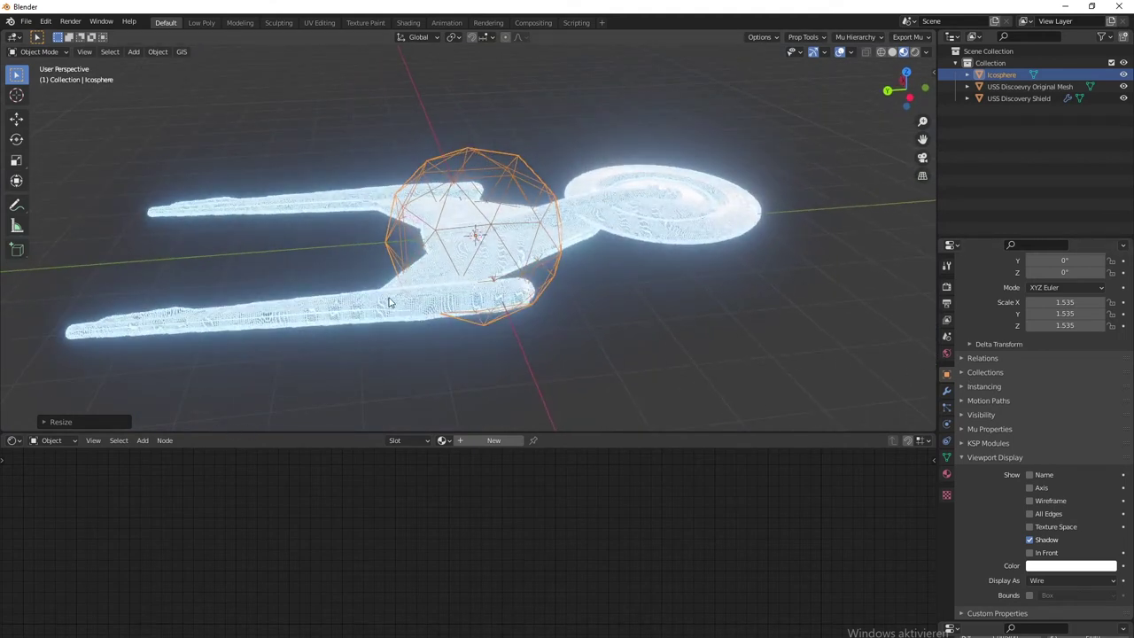
Step: Enable Dynamic Paint on the ico sphere, set its type to Brush and add the brush
left_click(949, 424)
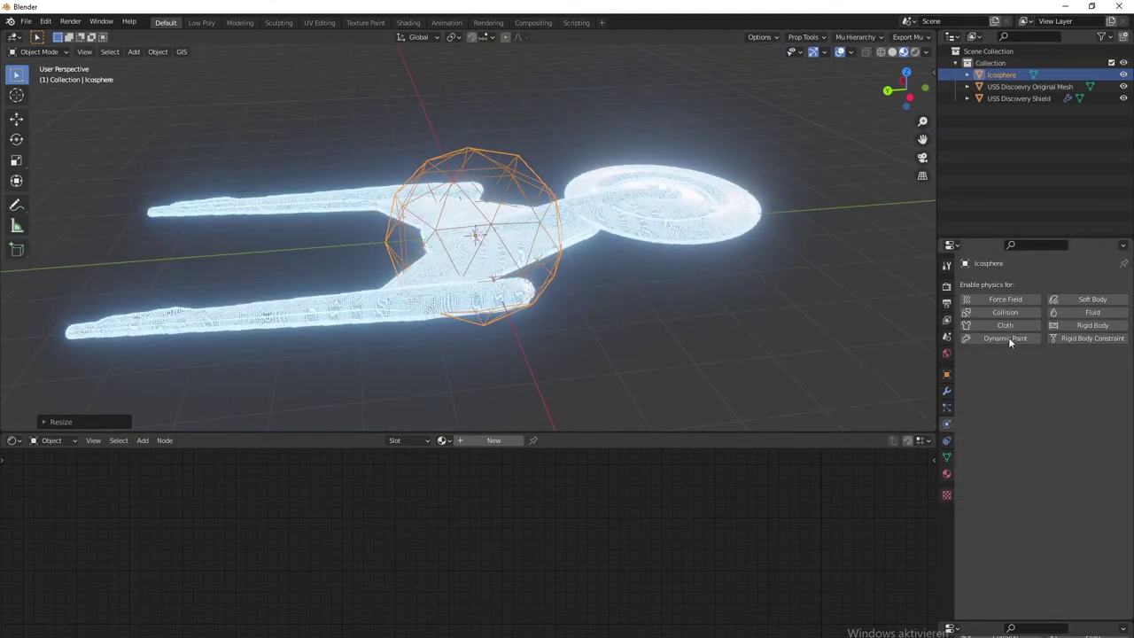
left_click(1007, 338)
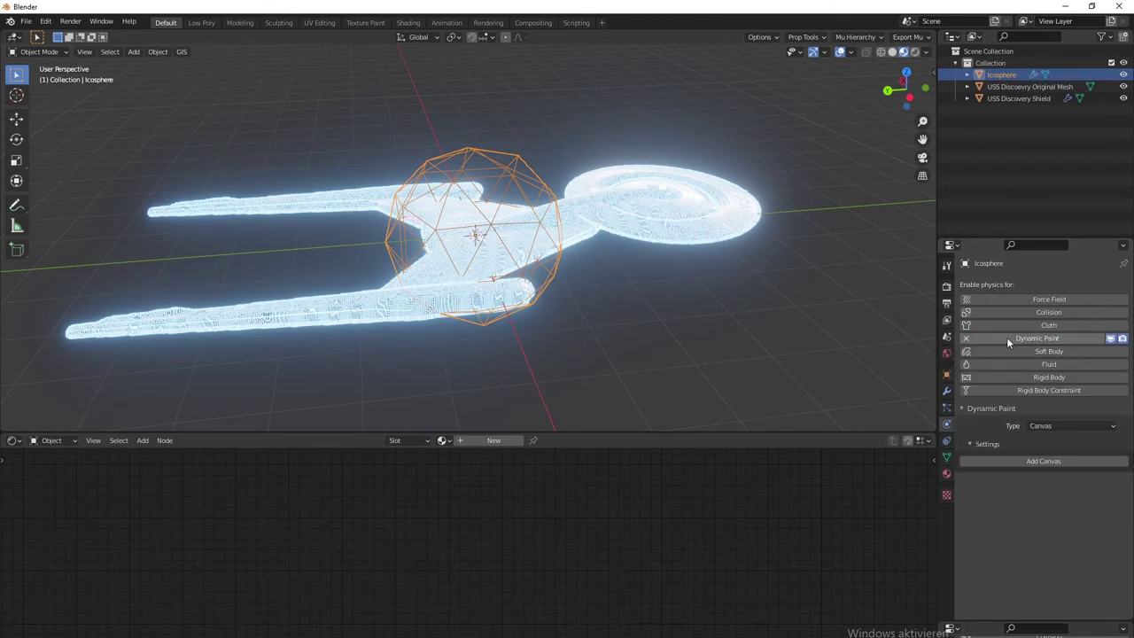
left_click(1060, 426)
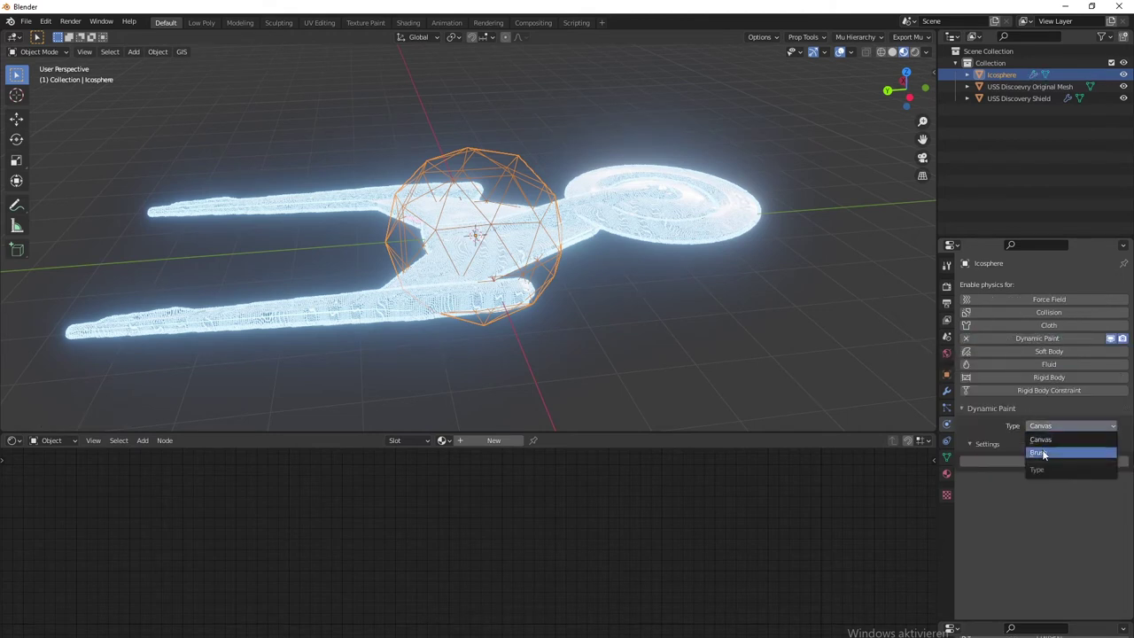
left_click(1043, 452)
left_click(1031, 460)
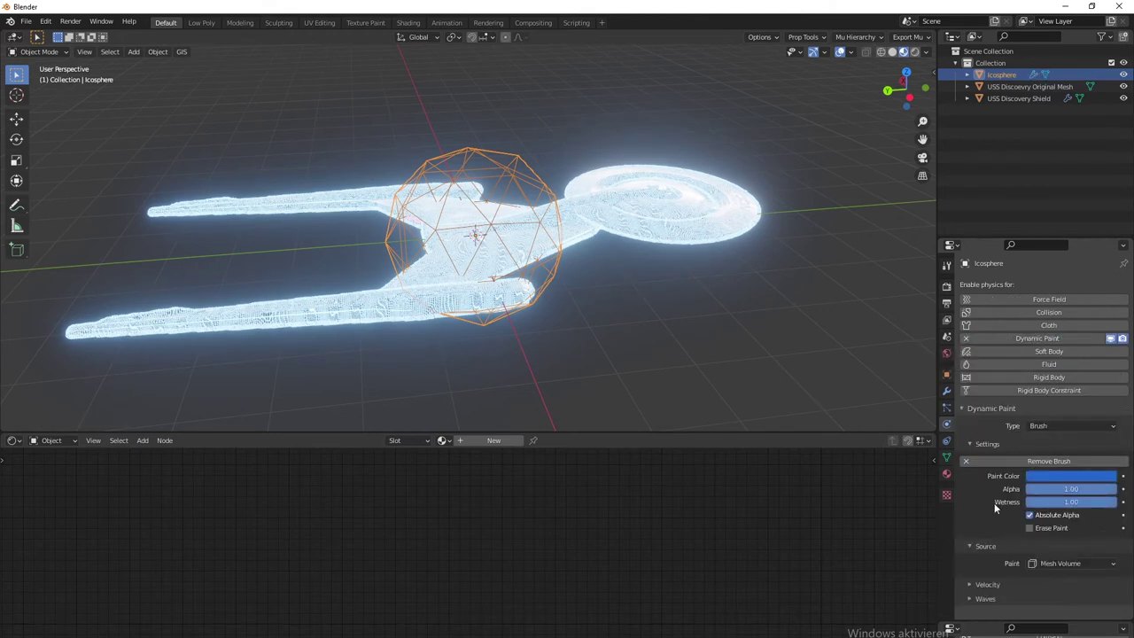
Step: Desaturate the brush's paint colour to white and look at its Velocity settings
left_click(1047, 480)
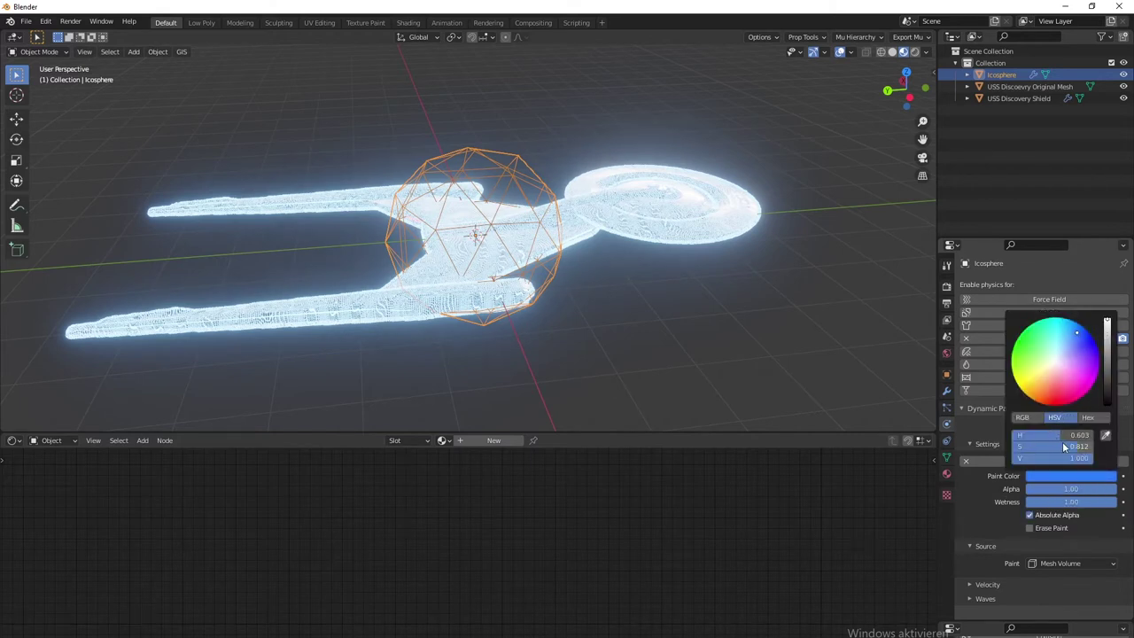
left_click_drag(1063, 445, 1015, 450)
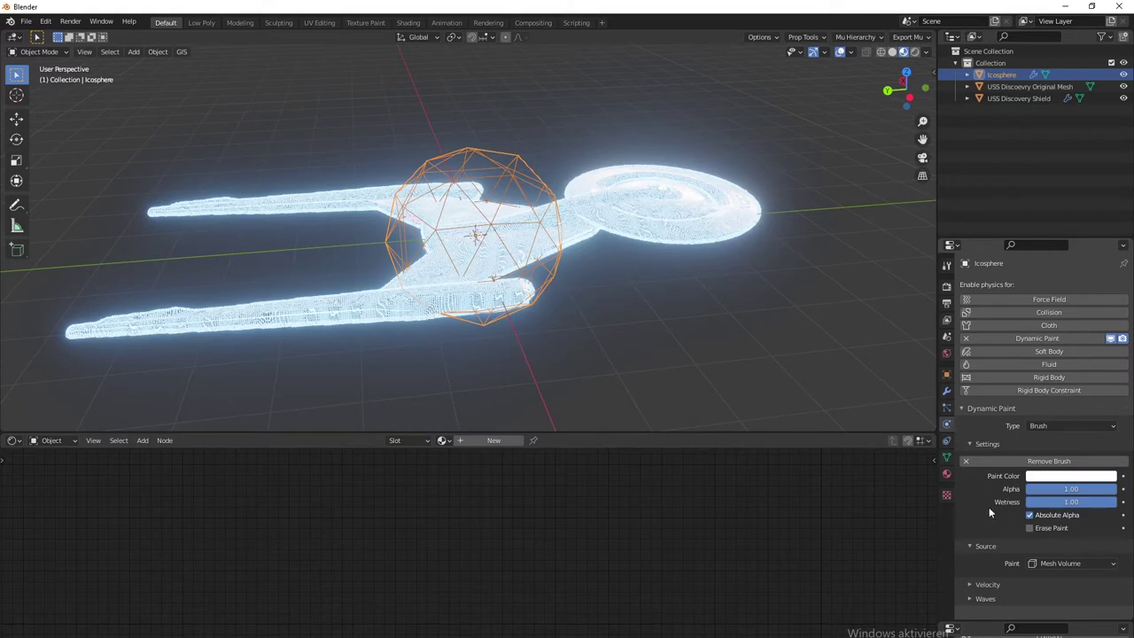
left_click(990, 587)
left_click(990, 586)
Step: Select the USS Discovery Shield object and set its canvas brush collection to Collection
left_click(577, 225)
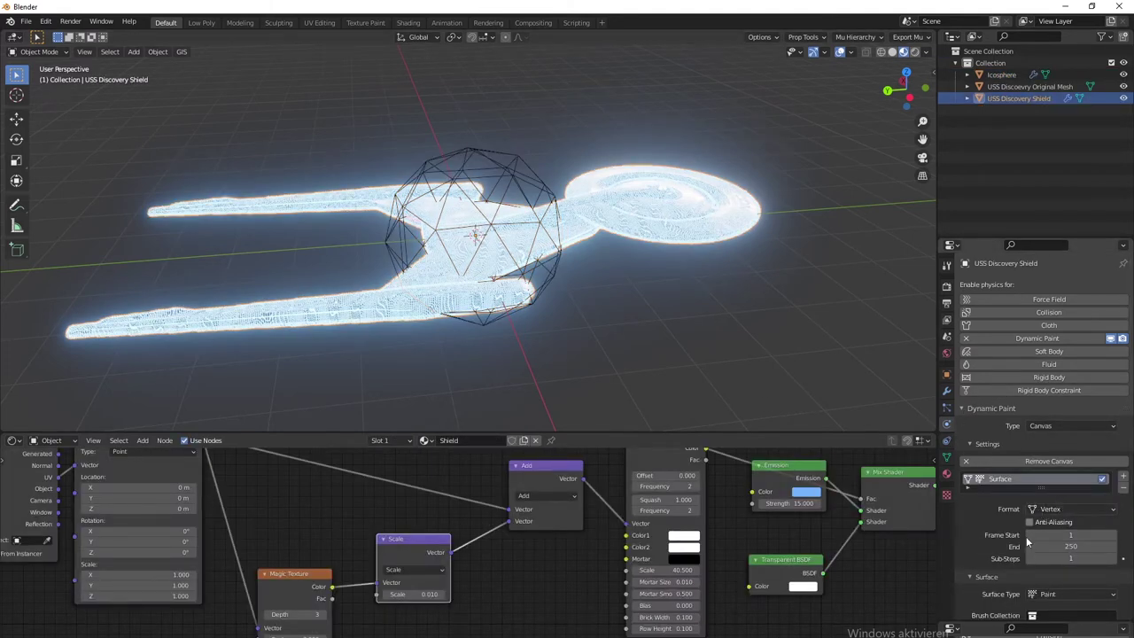
scroll(982, 572, "down", 3)
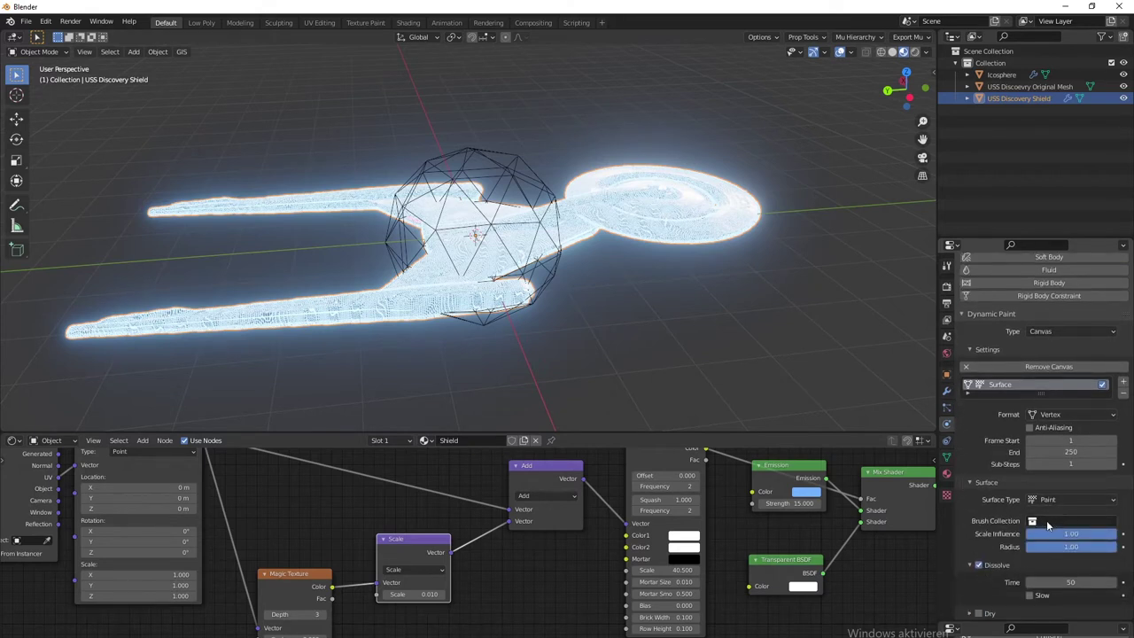
left_click(1046, 520)
left_click(1041, 539)
scroll(1005, 506, "down", 2)
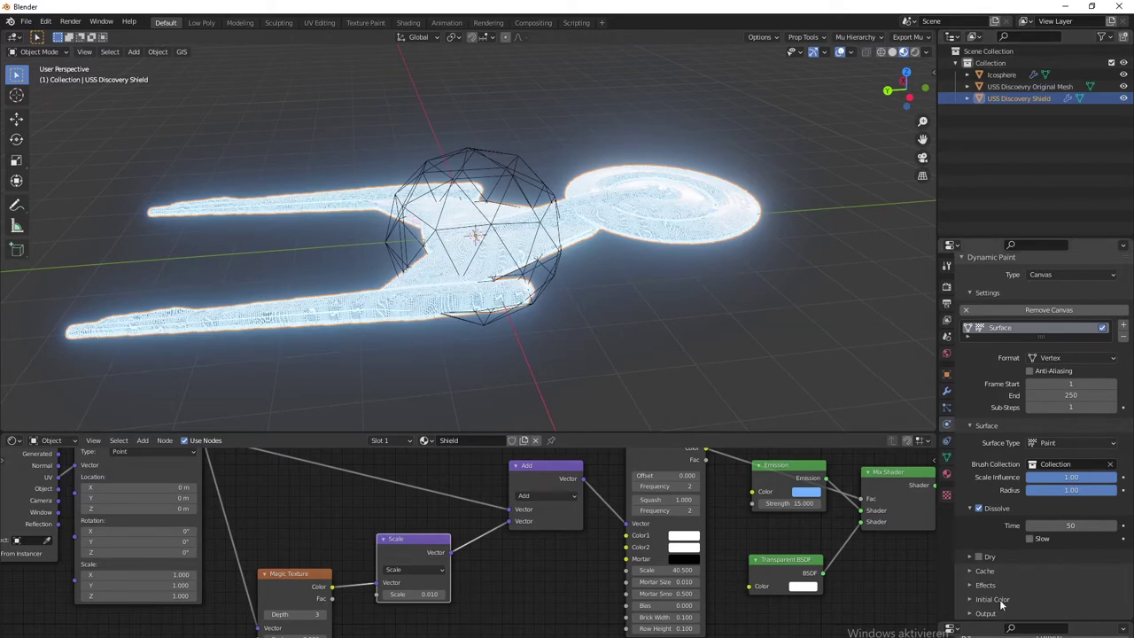
Step: In the shield canvas output settings, replace the dp_paintmap paintmap layer with Col
scroll(996, 618, "up", 1)
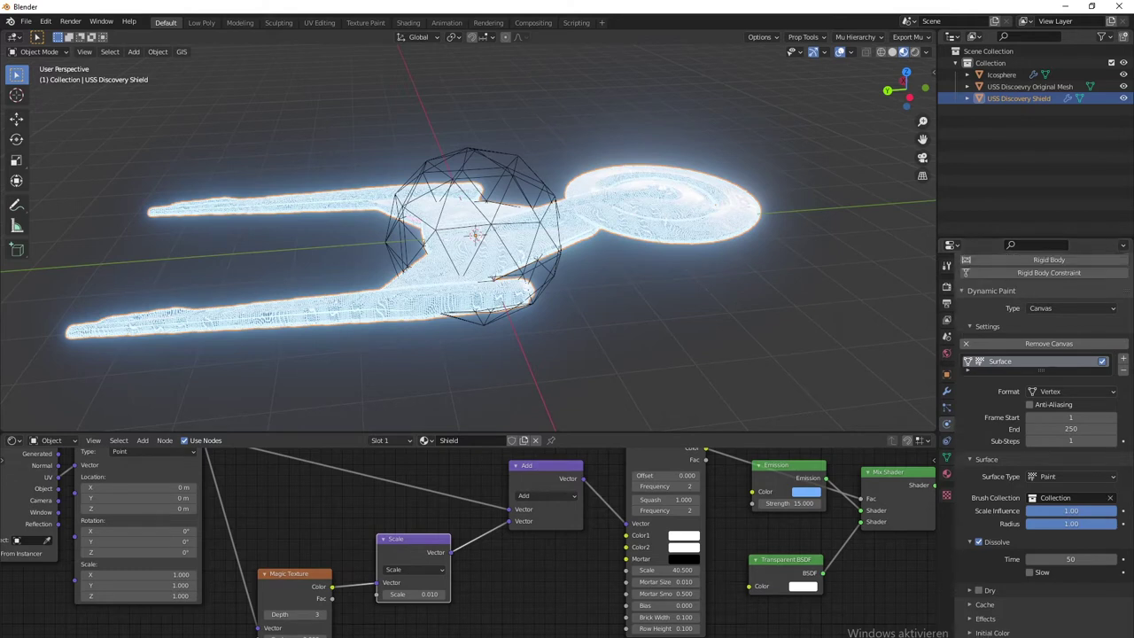
scroll(1000, 635, "down", 1)
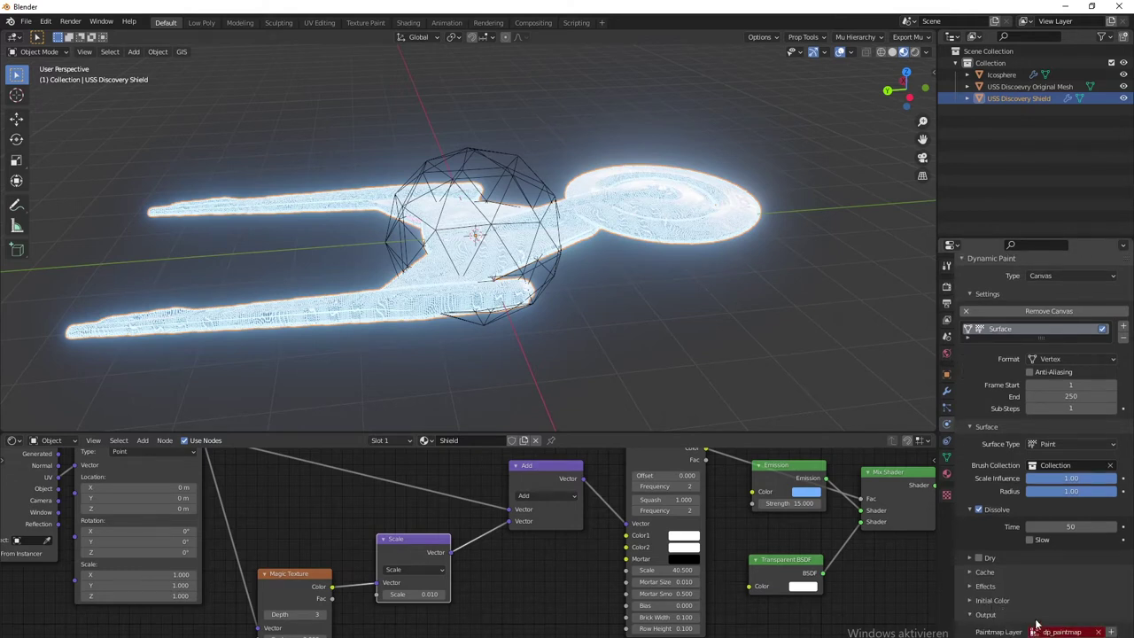
left_click(1099, 632)
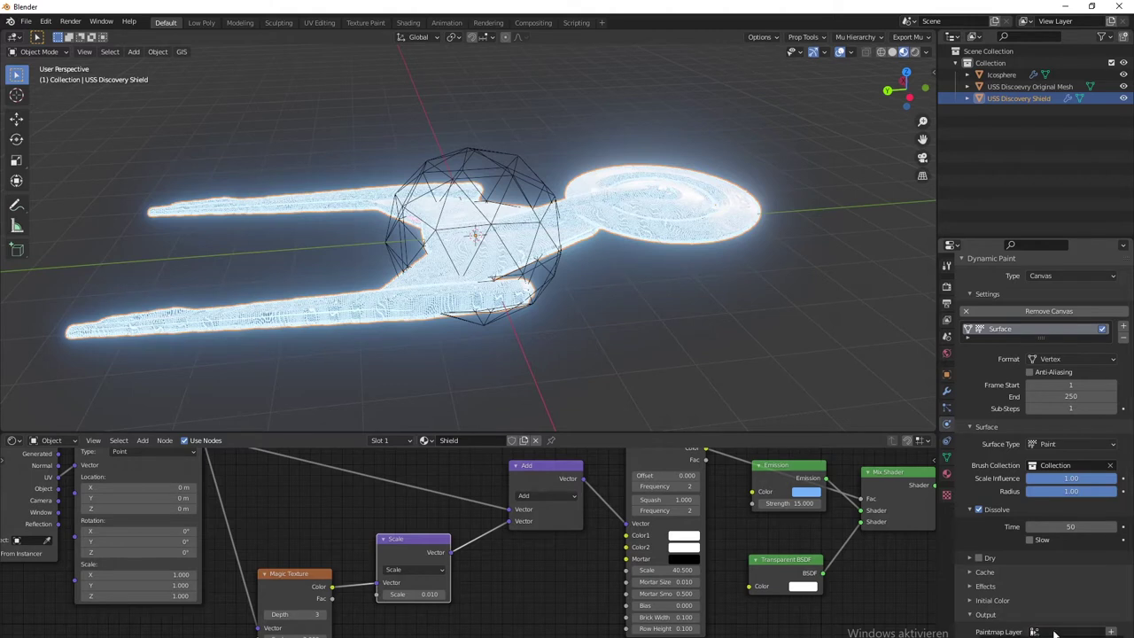
left_click(1093, 632)
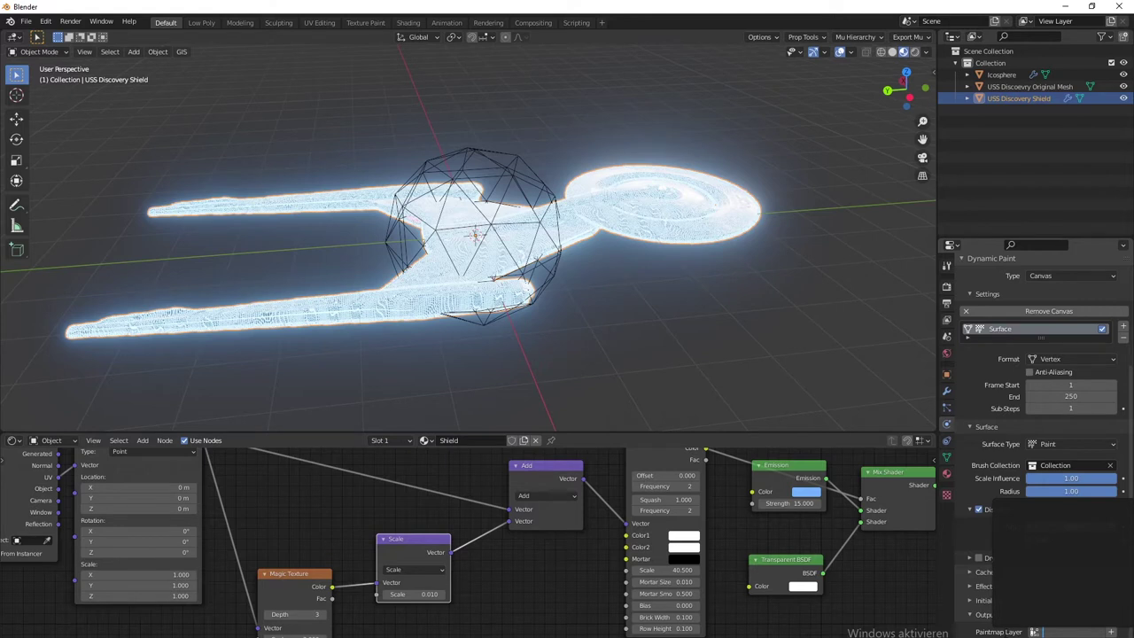
key("Escape")
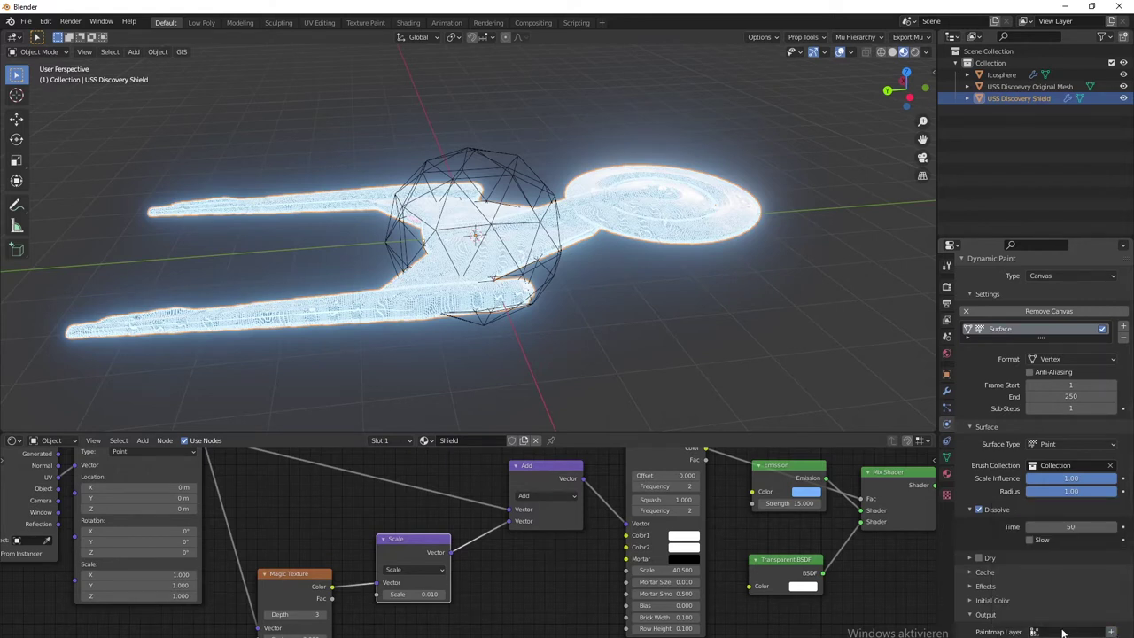
left_click(1063, 632)
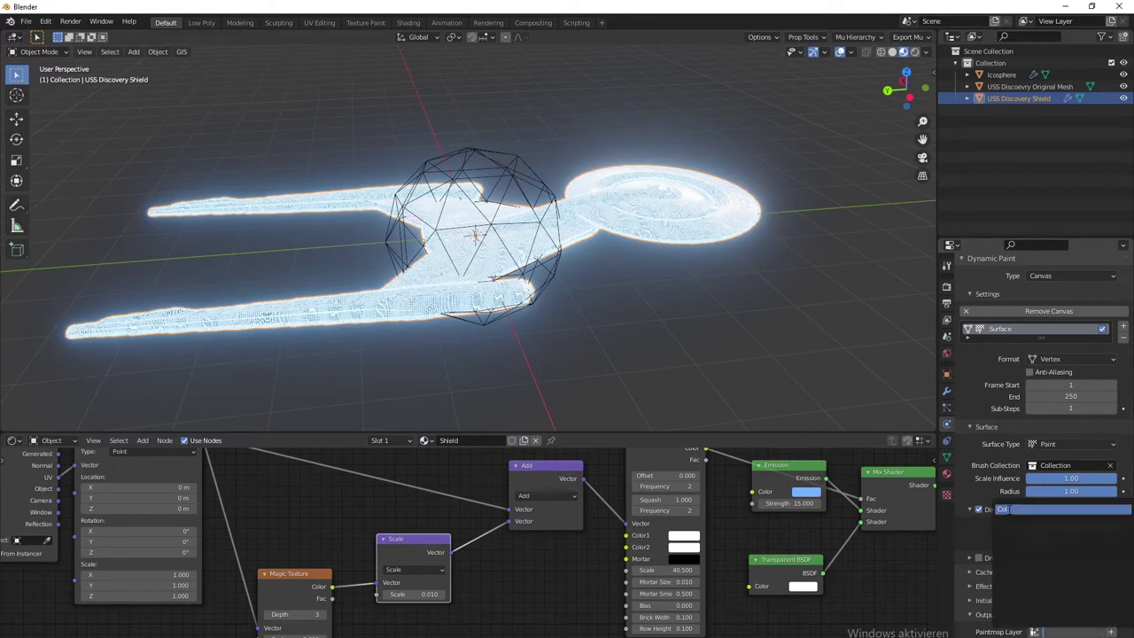
left_click(1003, 510)
Step: Move the Brick Texture and the nodes feeding it away from the shader nodes to make room
scroll(502, 589, "down", 4)
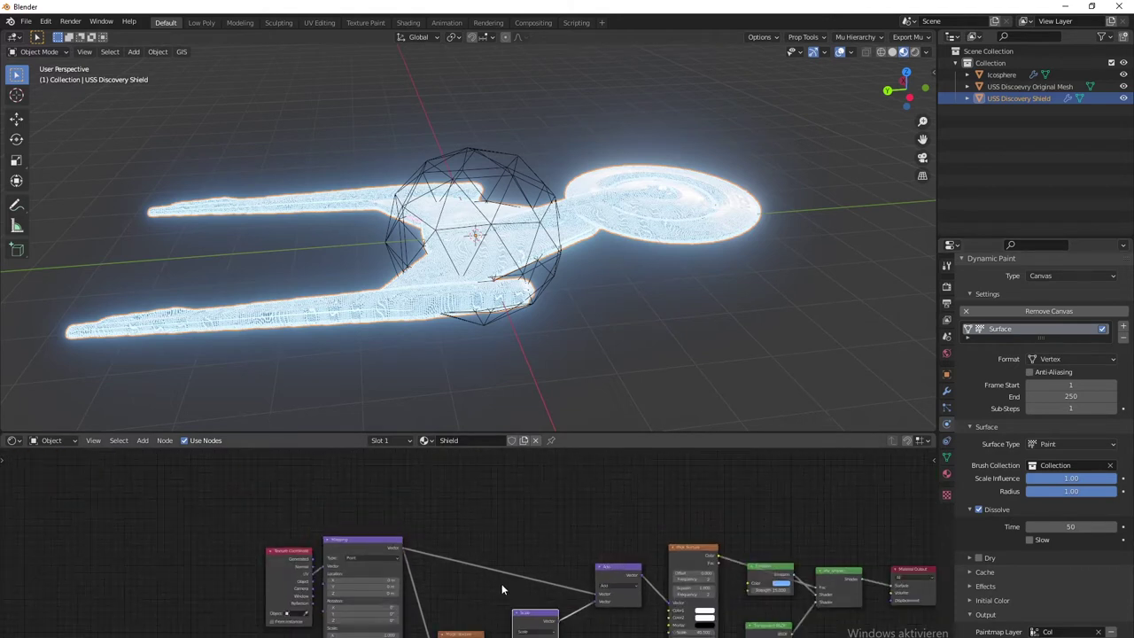
middle_click_drag(502, 590, 482, 531)
left_click_drag(236, 636, 514, 636)
left_click(478, 566)
middle_click_drag(479, 567, 570, 589)
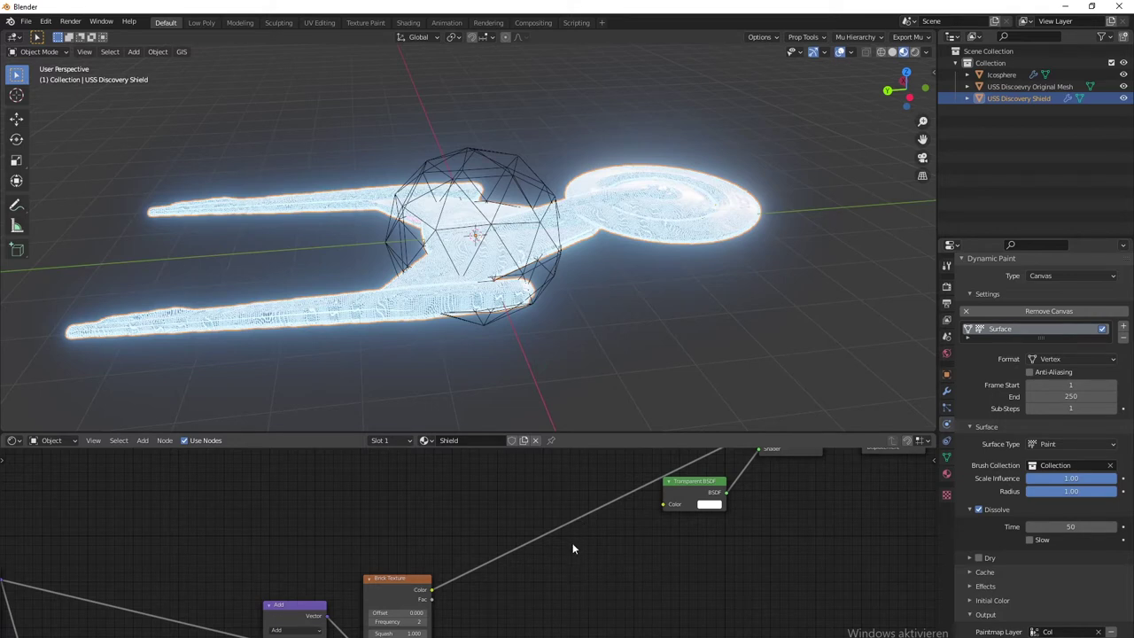
Step: Insert a Math node between the Brick Texture and Mix Shader, feeding the brick colour into its second value
key("shift+a")
type("m")
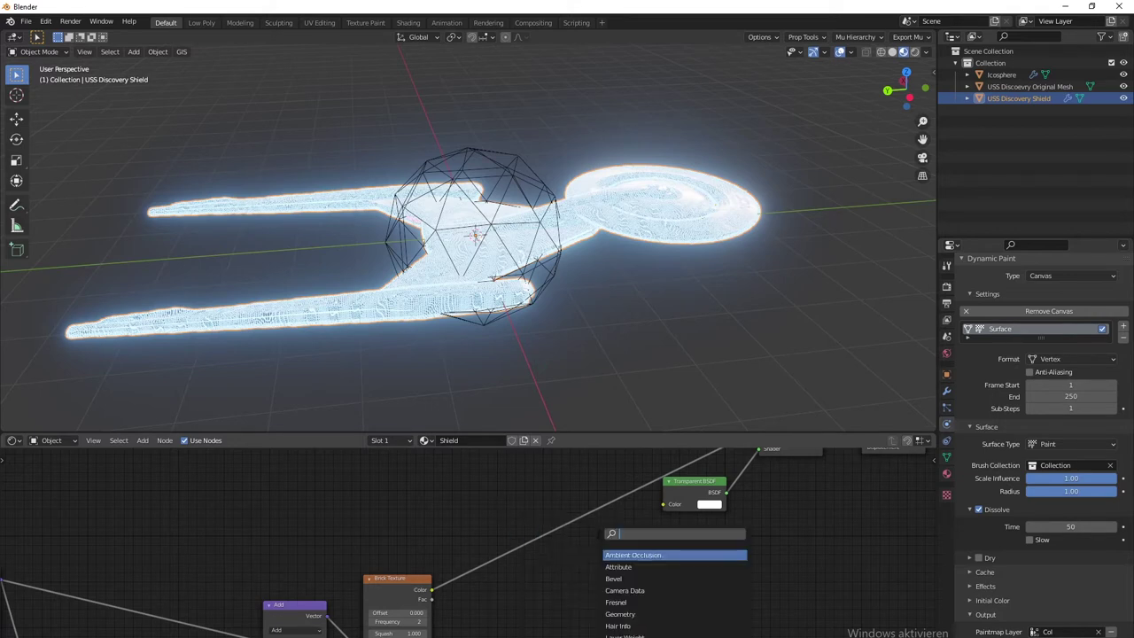
type("u")
key("BackSpace")
type("ath")
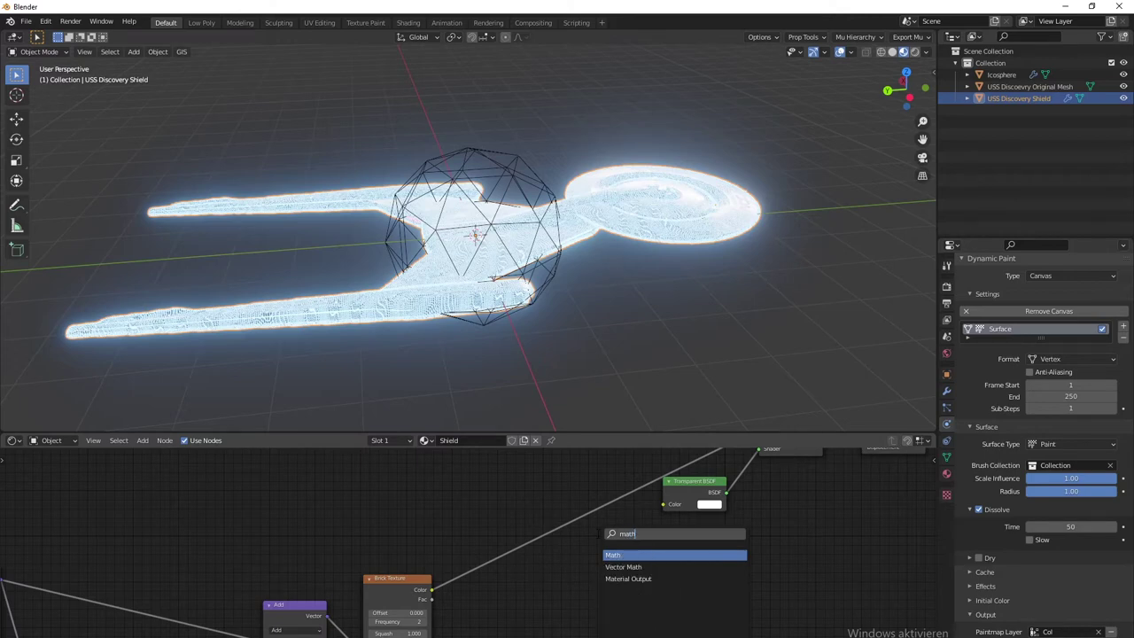
key("Return")
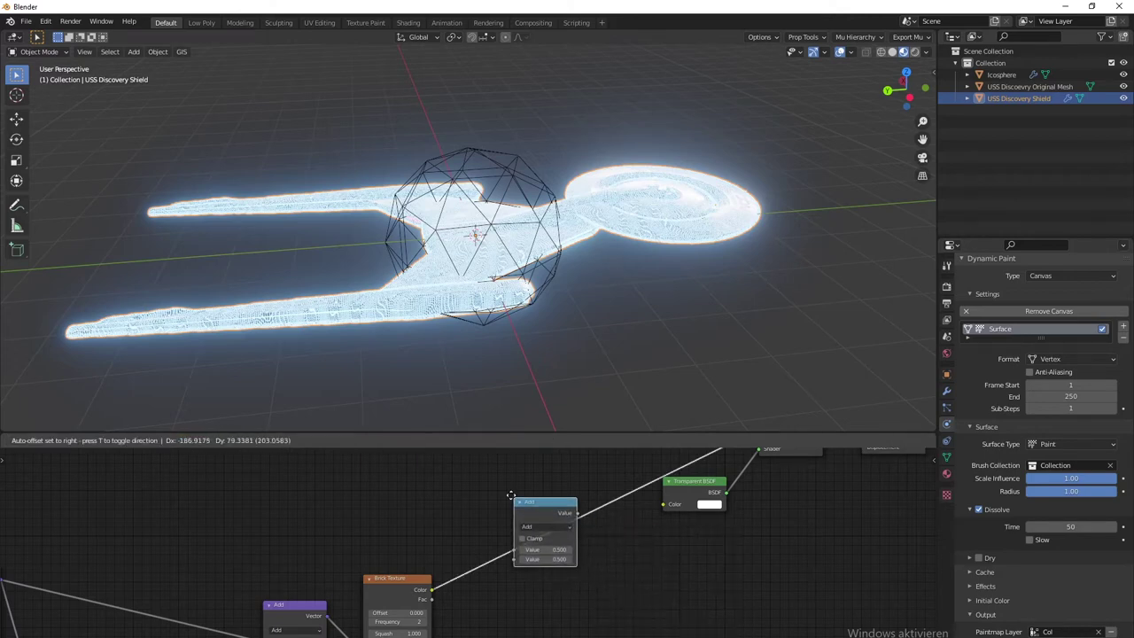
left_click(545, 554)
left_click_drag(526, 548, 528, 560)
Step: Inspect the shield up close and change the Math node's operation to Multiply
middle_click_drag(868, 335, 821, 306)
scroll(818, 310, "up", 6)
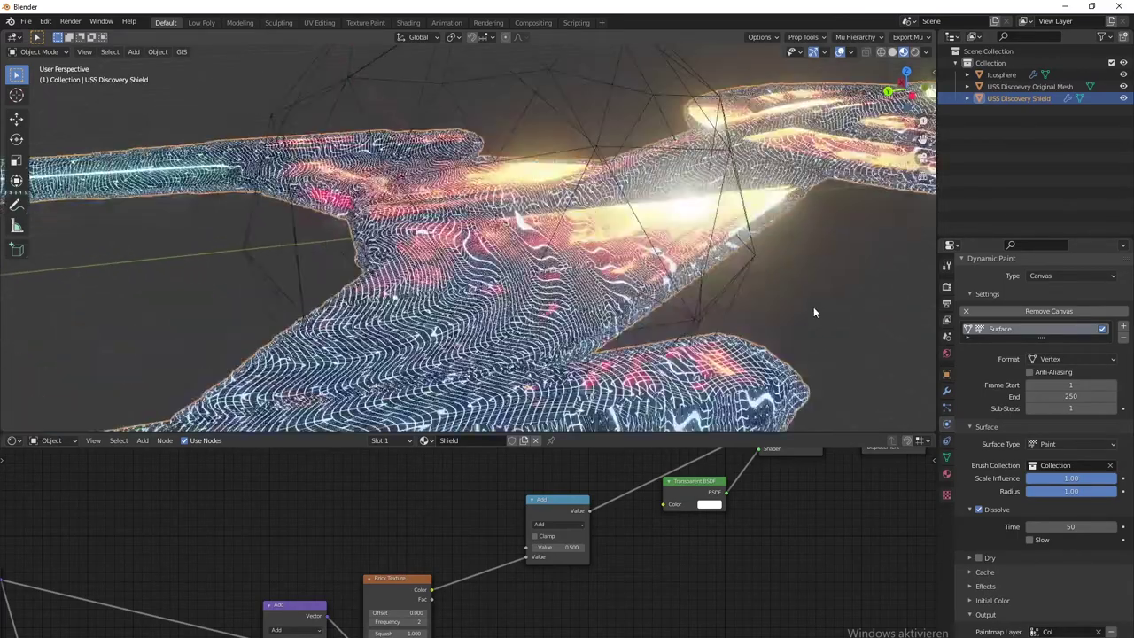
middle_click_drag(726, 376, 719, 341)
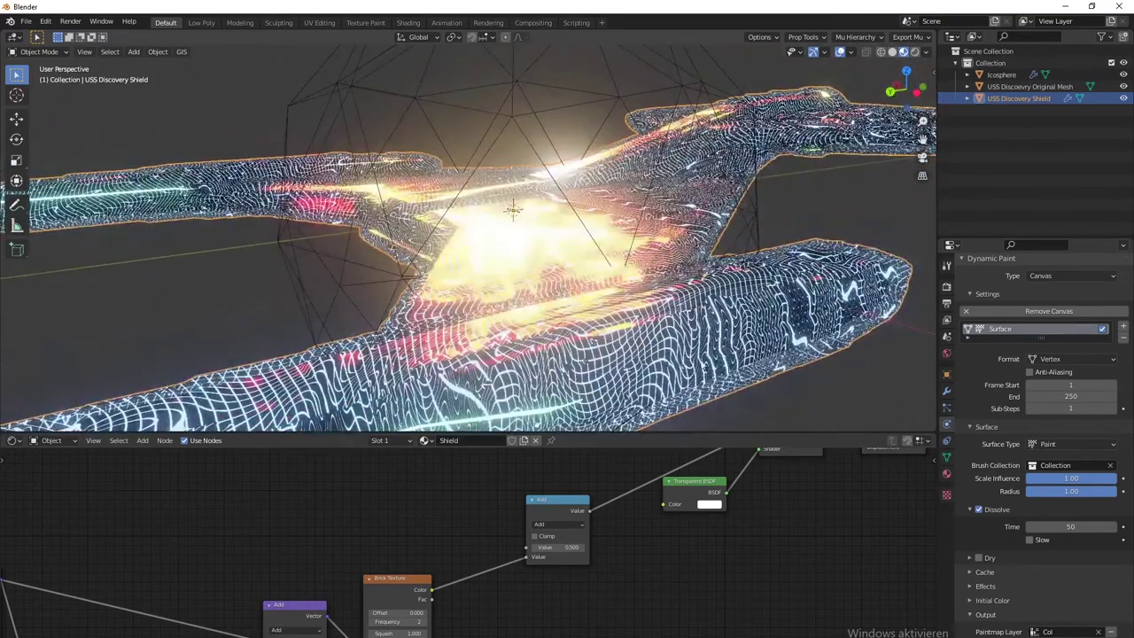
left_click(554, 526)
left_click(560, 572)
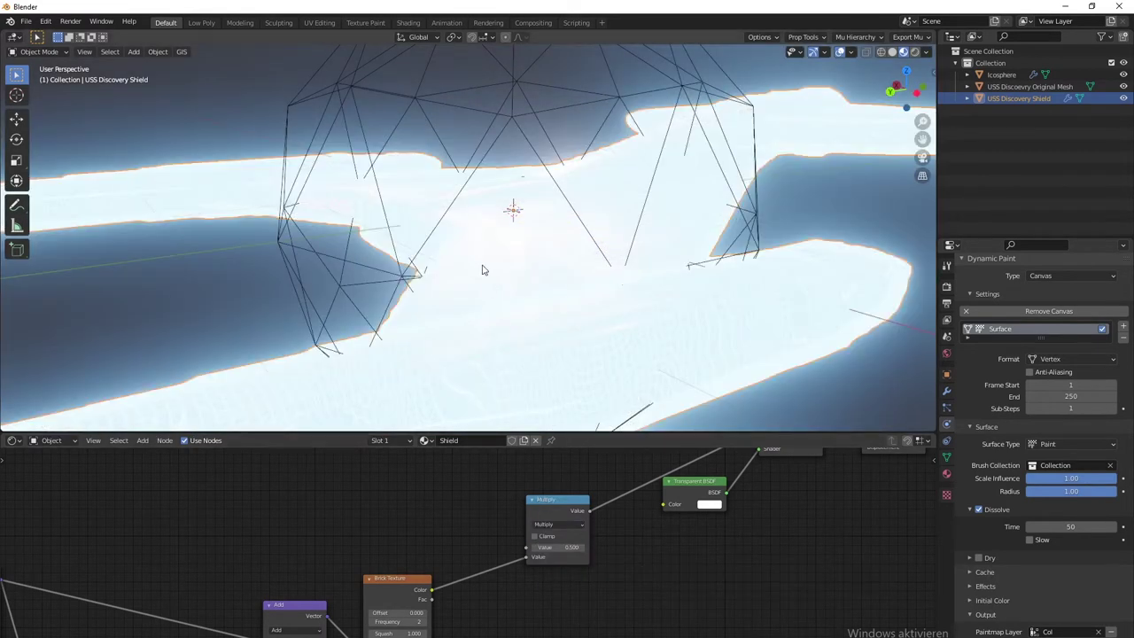
Step: Try values of 1 and 0 on the Multiply node while checking the shield's appearance
middle_click_drag(482, 266, 532, 310)
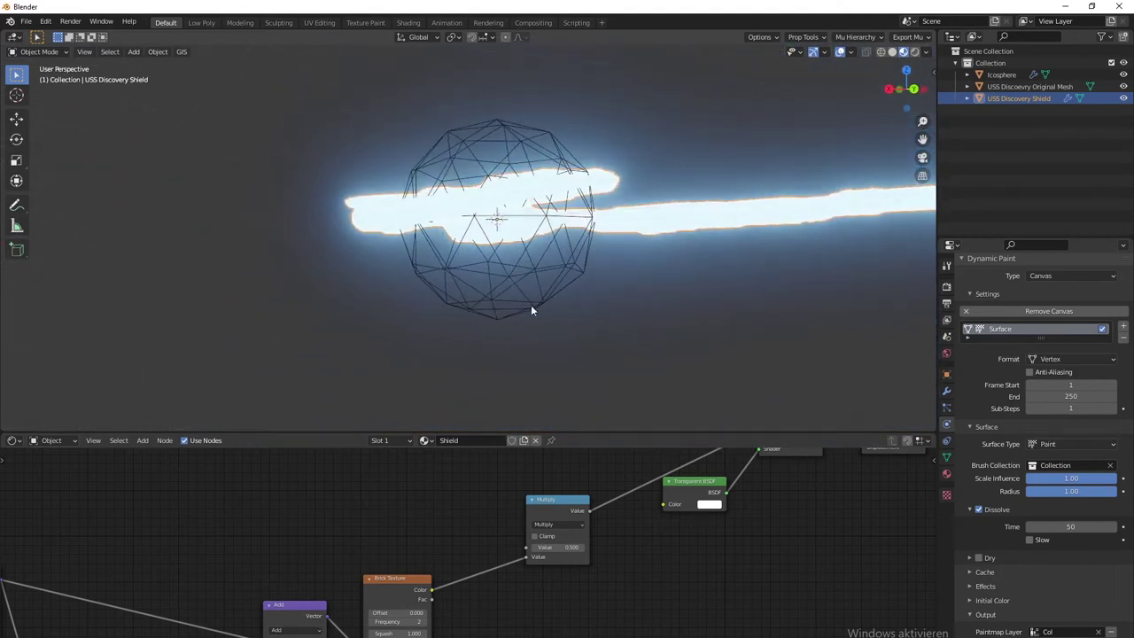
middle_click_drag(643, 496, 568, 577)
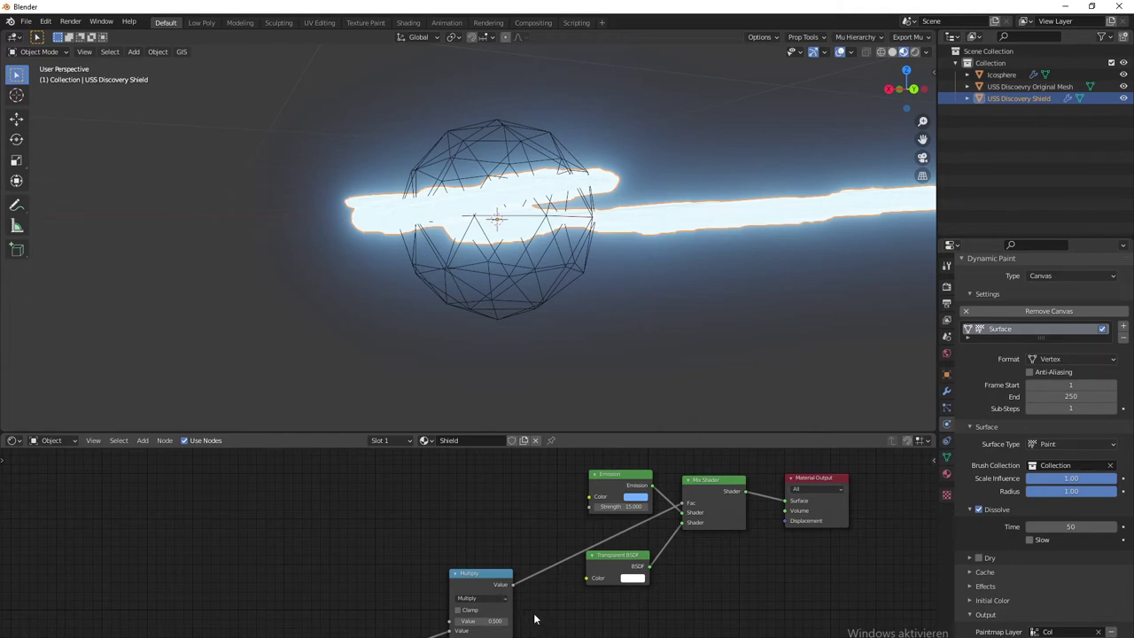
left_click_drag(479, 621, 603, 621)
middle_click_drag(531, 178, 488, 280)
scroll(488, 280, "up", 5)
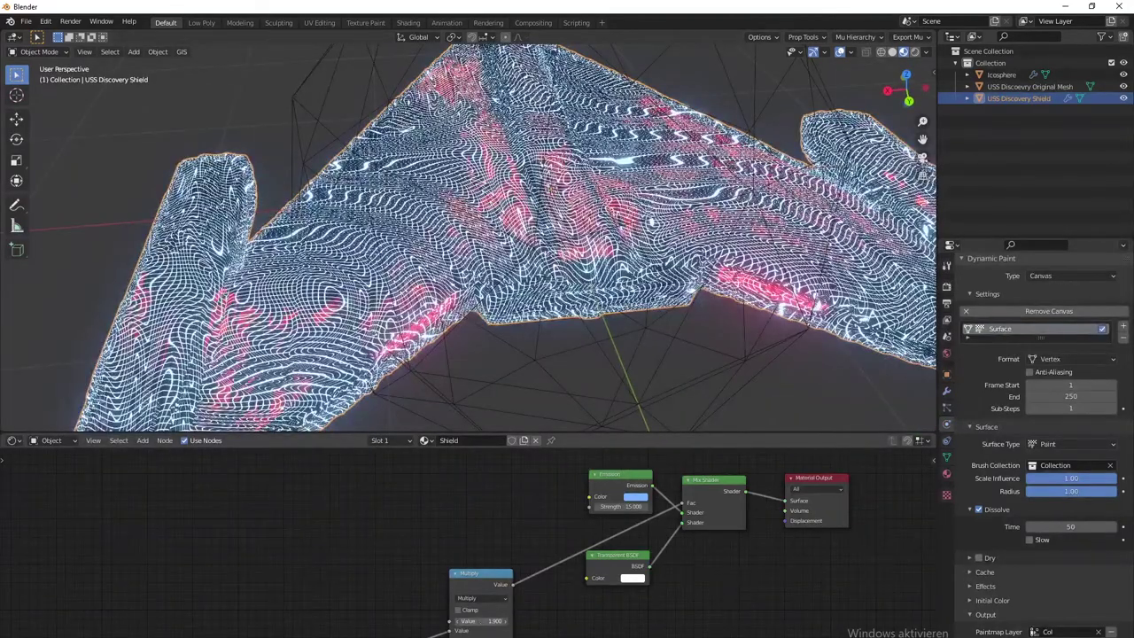
left_click_drag(481, 621, 322, 621)
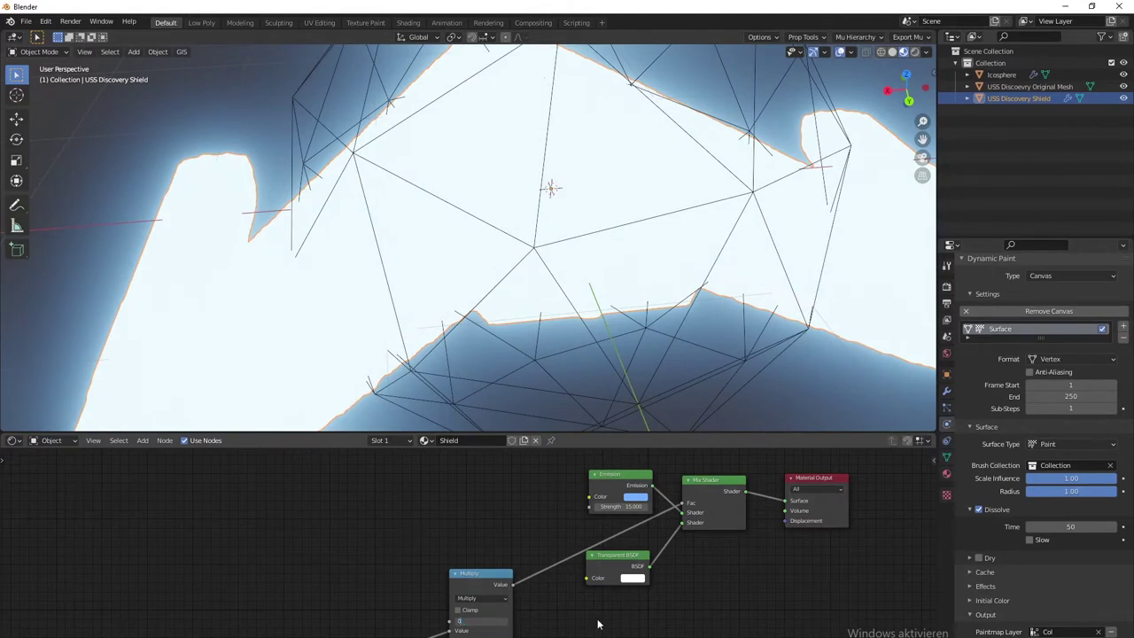
scroll(656, 554, "down", 2)
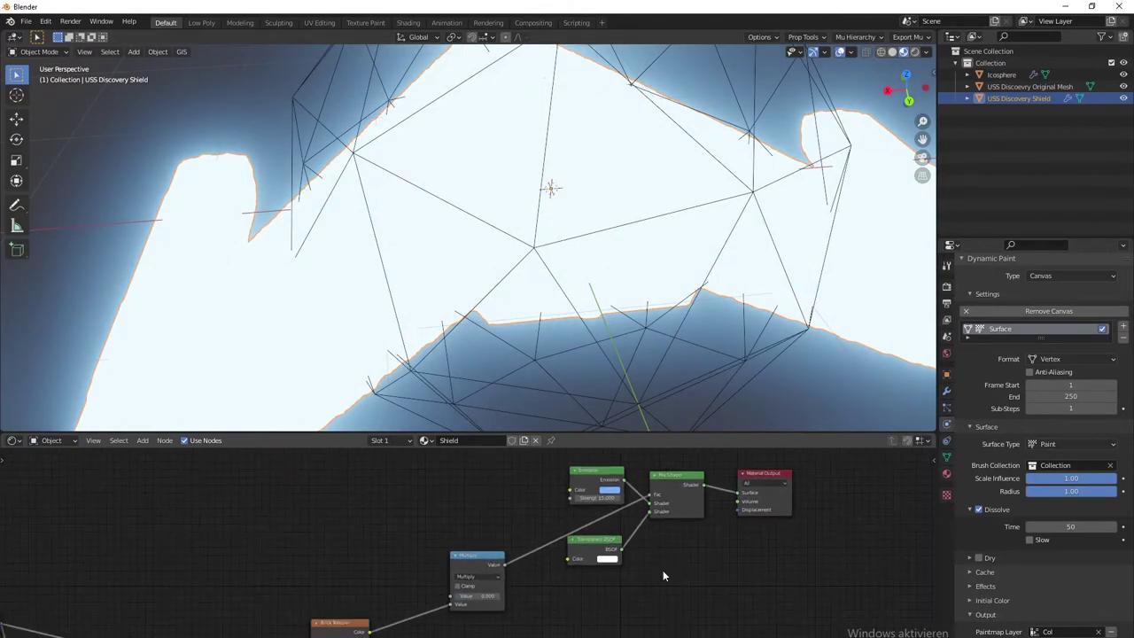
Step: Reposition the Transparent BSDF and Emission nodes and swap their inputs on the Mix Shader
left_click_drag(604, 540, 609, 577)
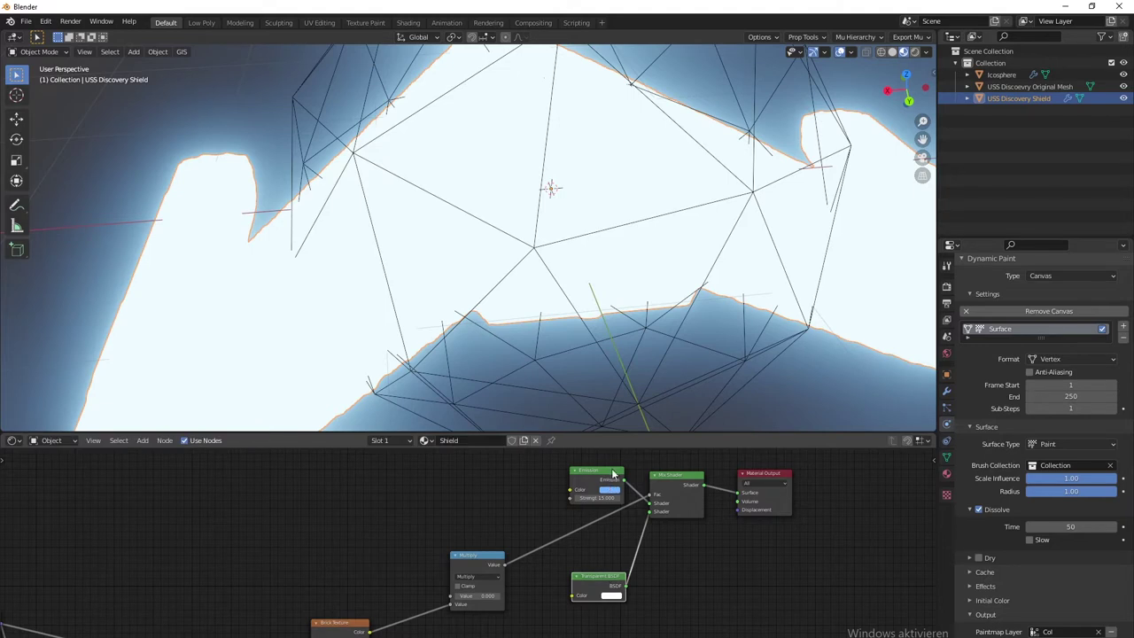
left_click_drag(612, 469, 612, 530)
left_click(625, 589)
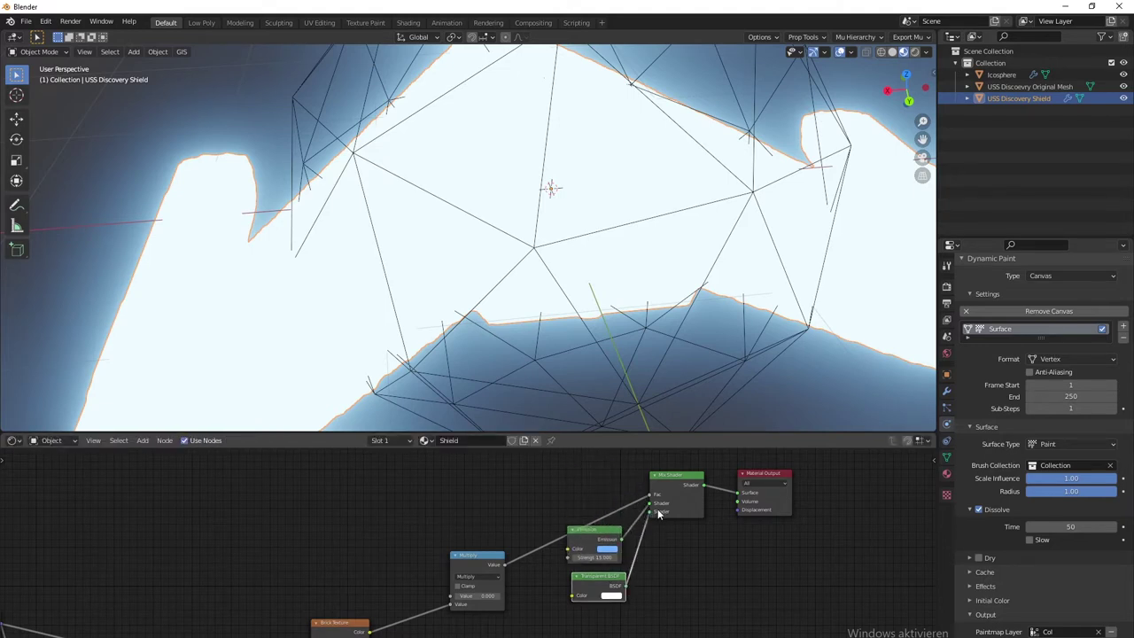
left_click_drag(648, 508, 650, 511)
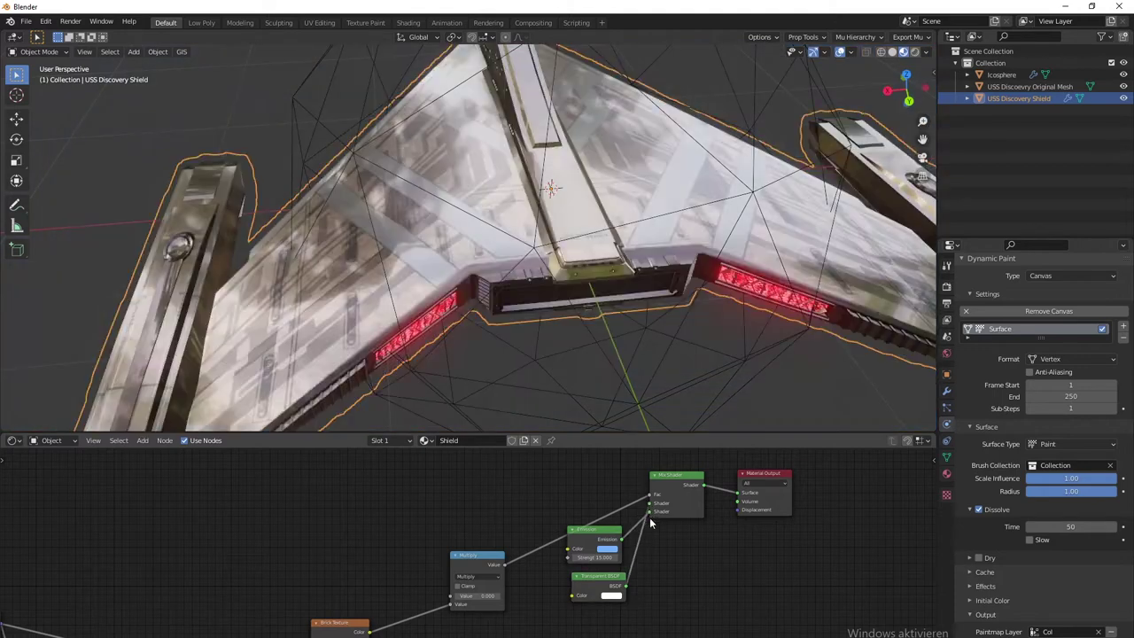
Step: Set the Brick Texture's Color1 and Color2 to black and its Mortar colour to white
middle_click_drag(344, 599, 413, 470)
middle_click_drag(444, 583, 464, 571)
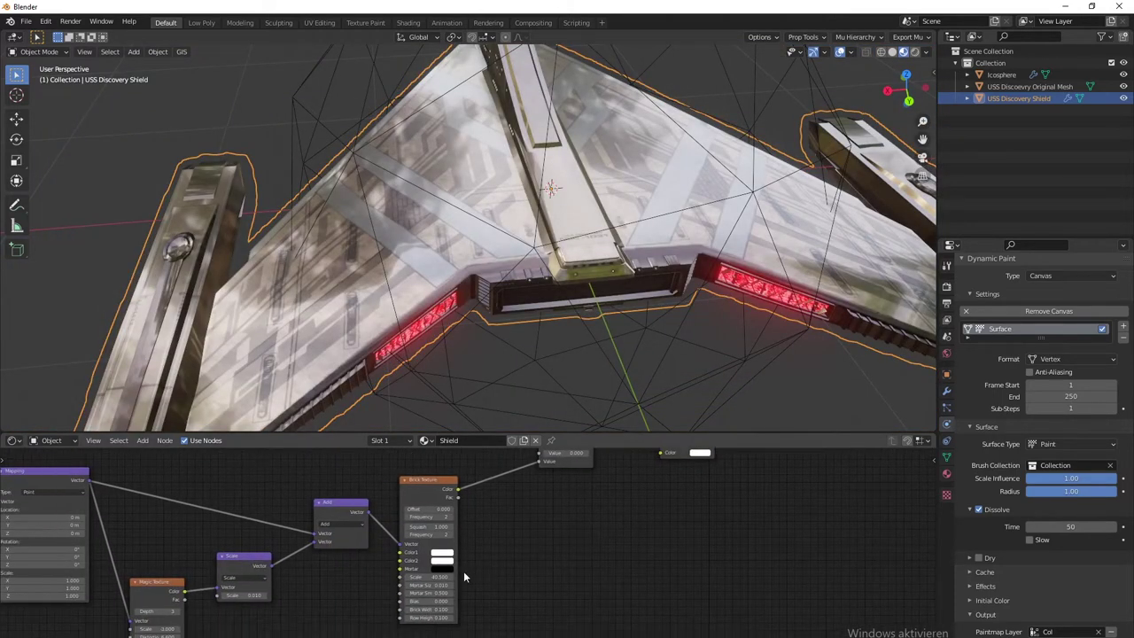
middle_click_drag(514, 533, 532, 553)
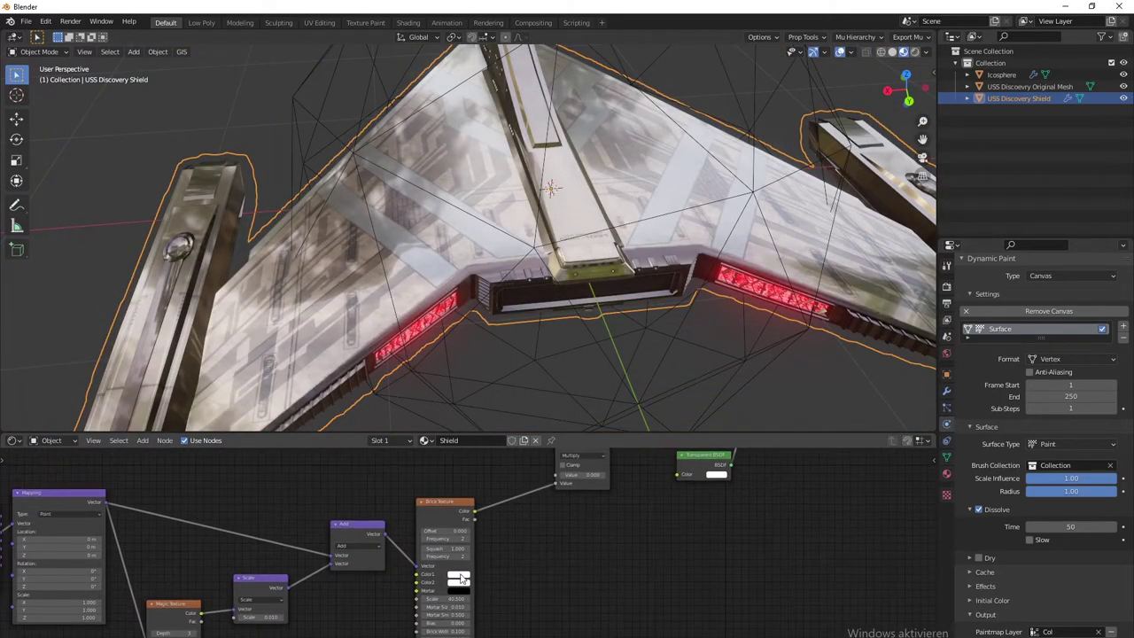
left_click(460, 577)
left_click_drag(517, 497, 515, 526)
left_click(460, 584)
left_click(464, 590)
left_click_drag(516, 522, 516, 496)
Step: Try a value of 1 on the Multiply node, settle on 0.2 and check the grid on the ship
middle_click_drag(561, 470, 493, 558)
type("1")
key("Return")
middle_click_drag(576, 377, 554, 363)
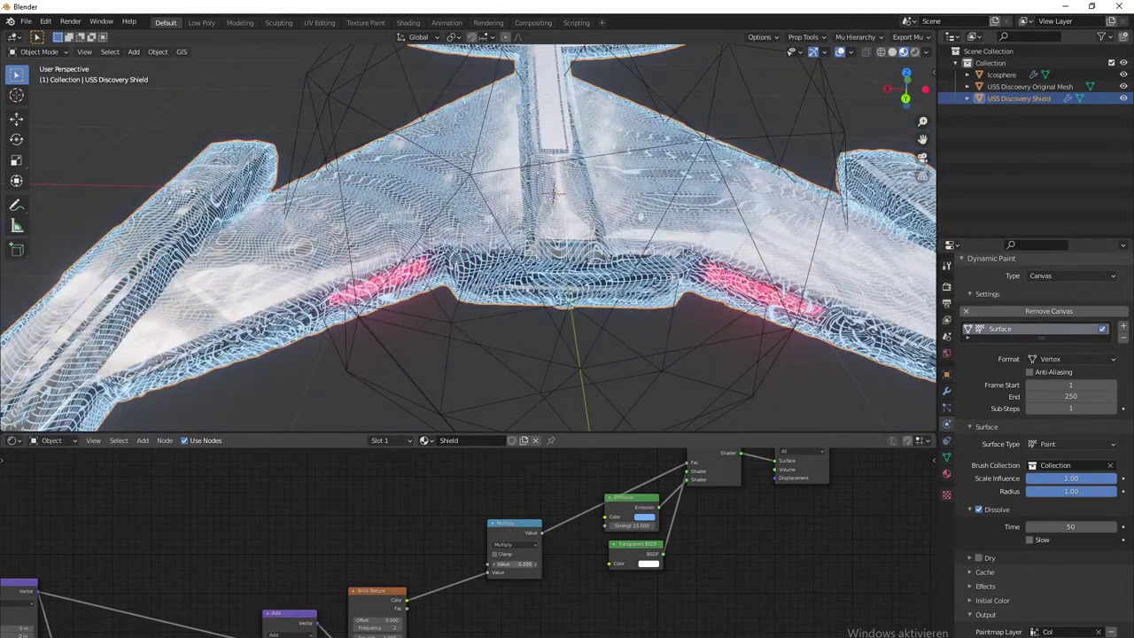
middle_click_drag(723, 531, 713, 576)
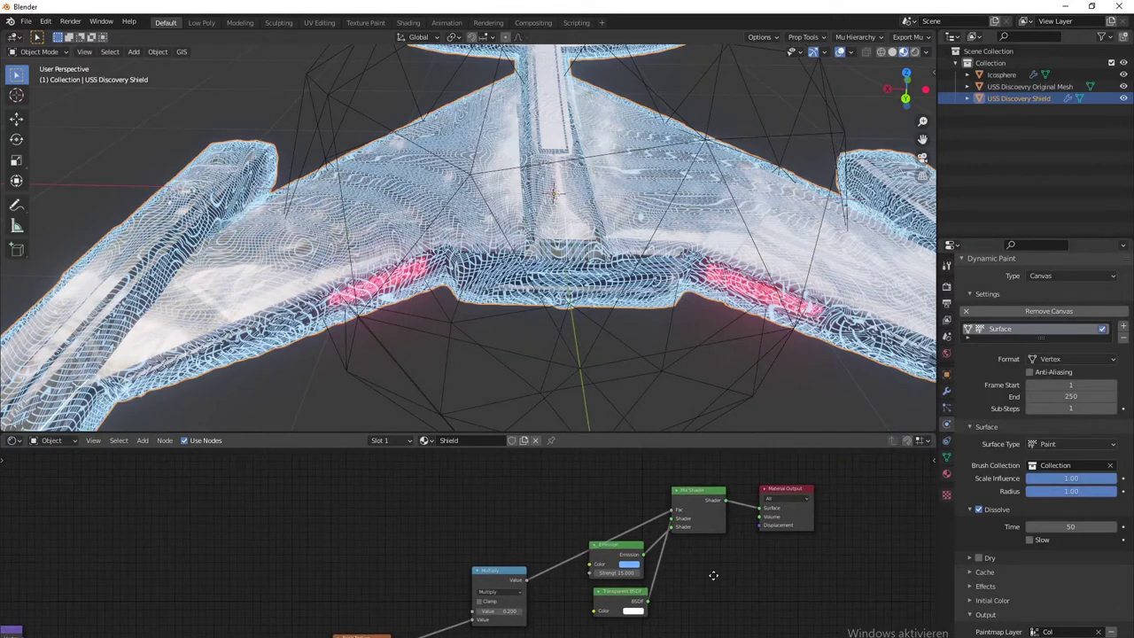
Step: Switch the Multiply node's value between 0 and 0.2 to compare the ship without and with the shield grid
left_click(481, 611)
left_click(480, 611)
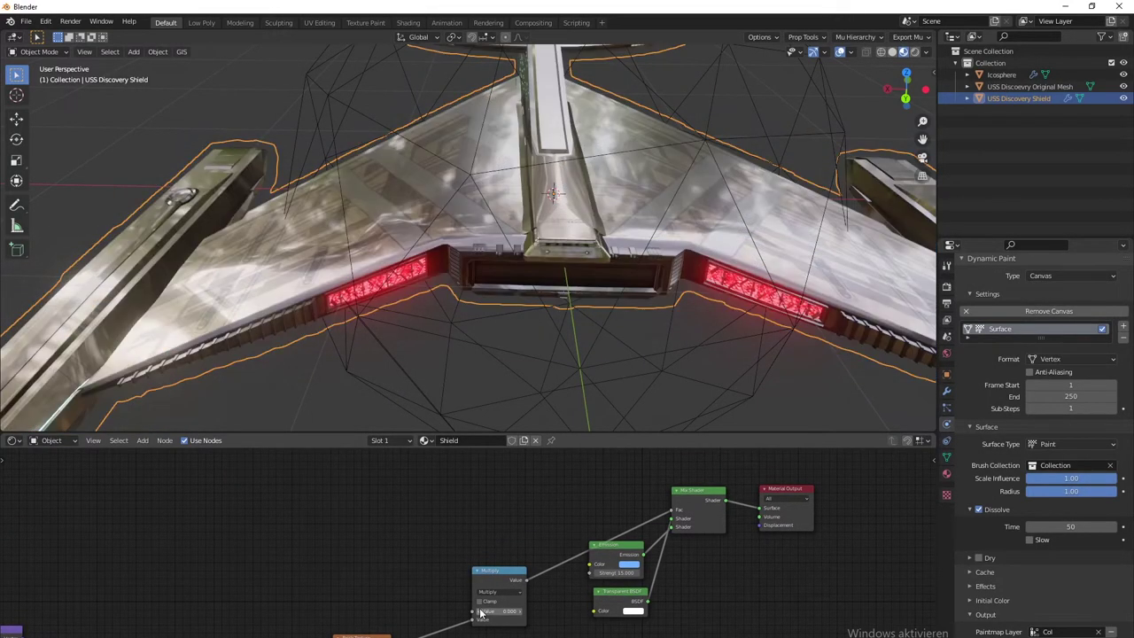
left_click(520, 611)
left_click(520, 611)
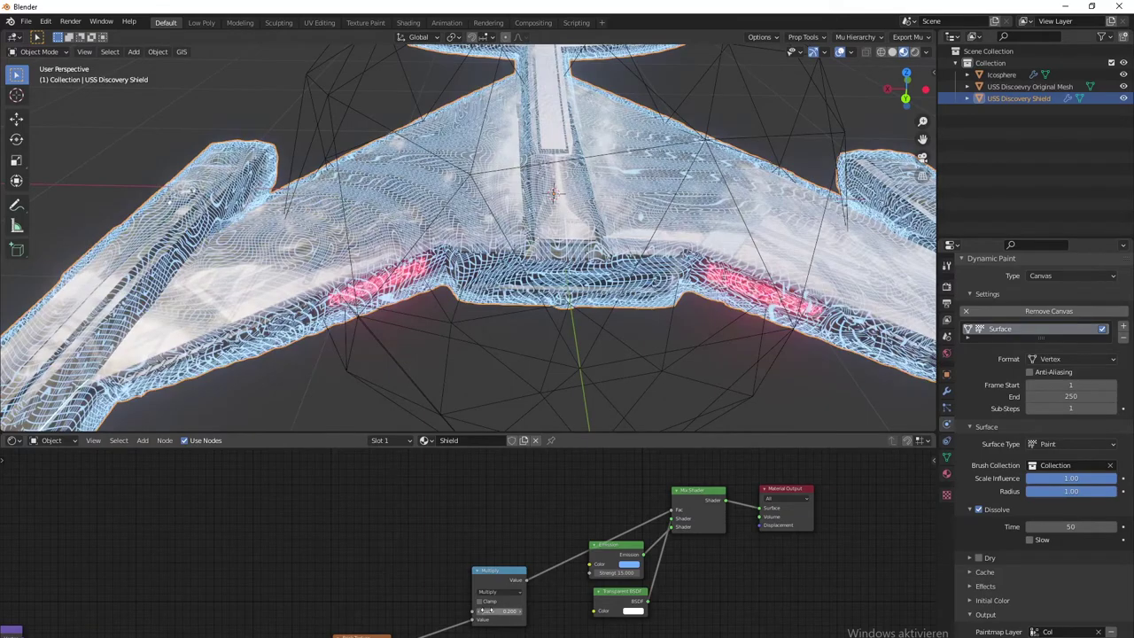
left_click(479, 611)
left_click(479, 612)
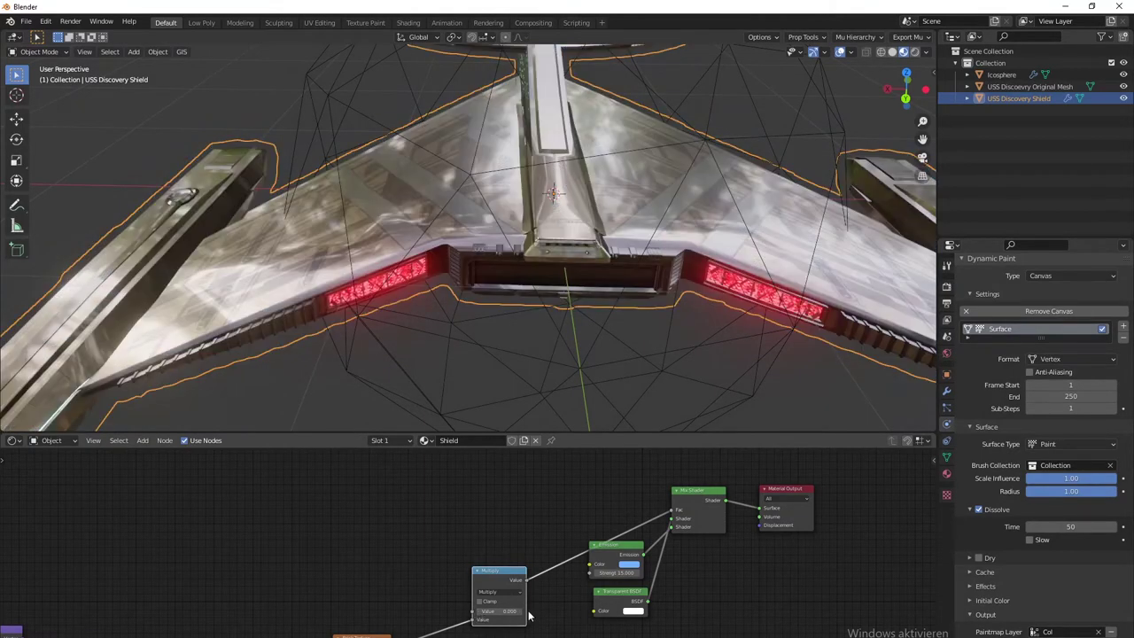
left_click(519, 611)
left_click(520, 611)
Step: Set the Multiply node's value to 1 and move the Emission and Transparent BSDF nodes higher beside the Mix Shader
middle_click_drag(478, 195, 661, 213)
scroll(661, 213, "down", 6)
middle_click_drag(620, 605, 627, 554)
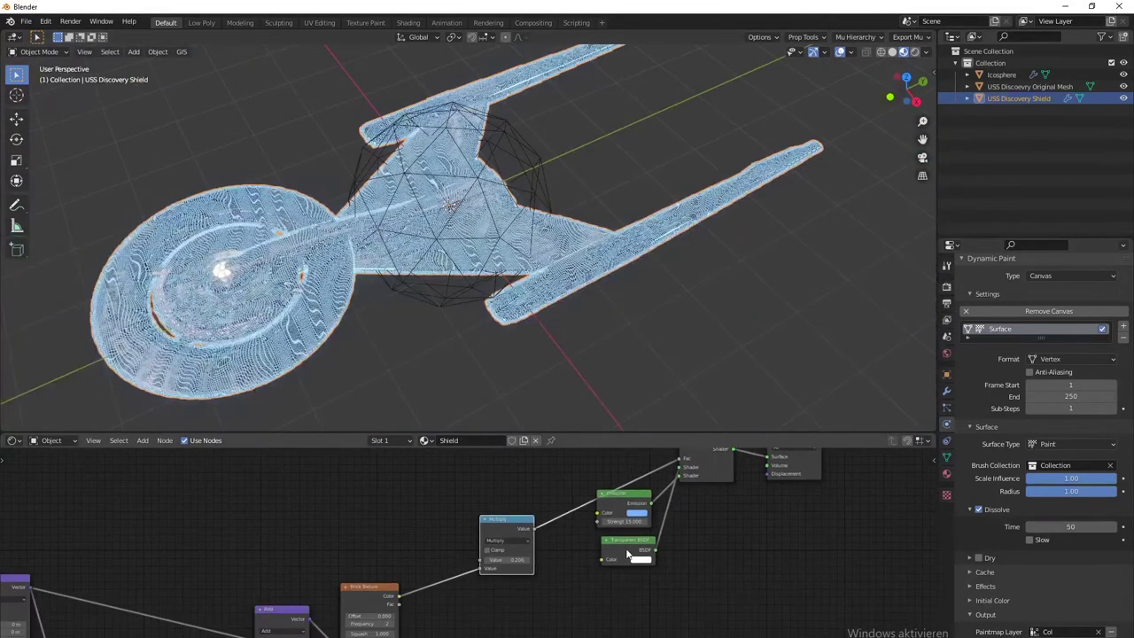
key("Return")
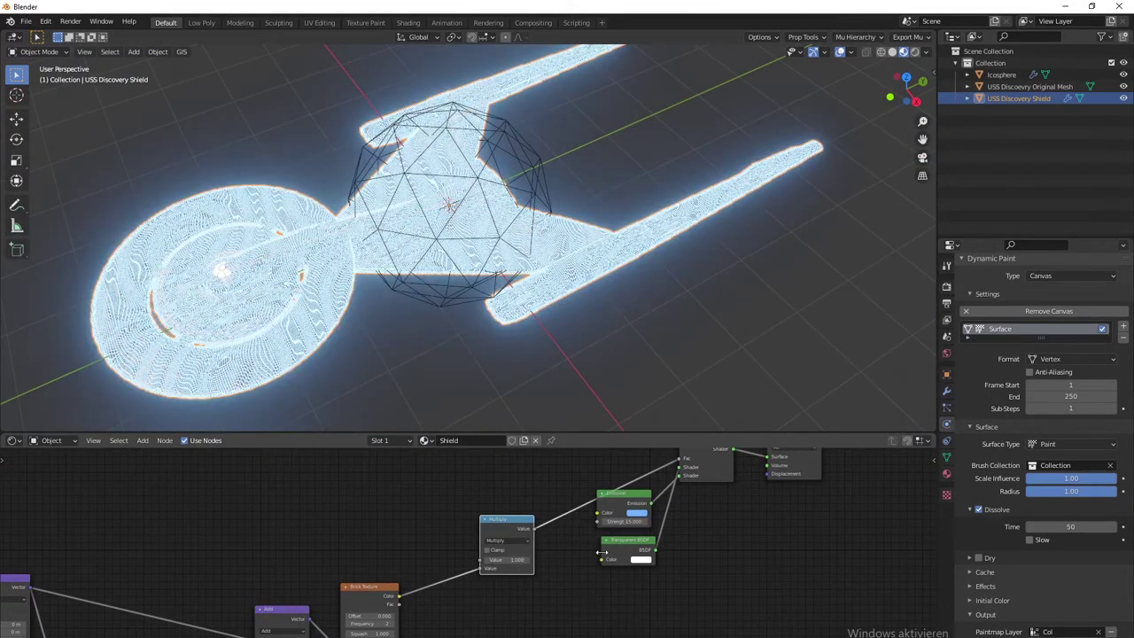
left_click_drag(599, 604, 618, 432)
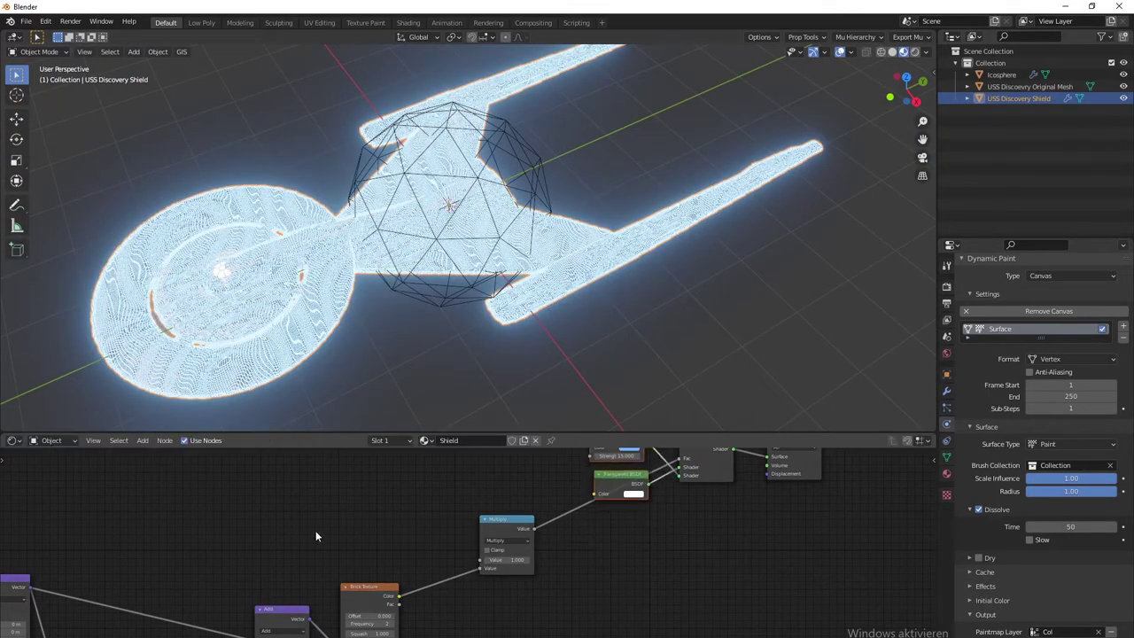
Step: Add a Vertex Color node to the Shield material and assign it the Col layer
middle_click_drag(316, 536, 445, 589)
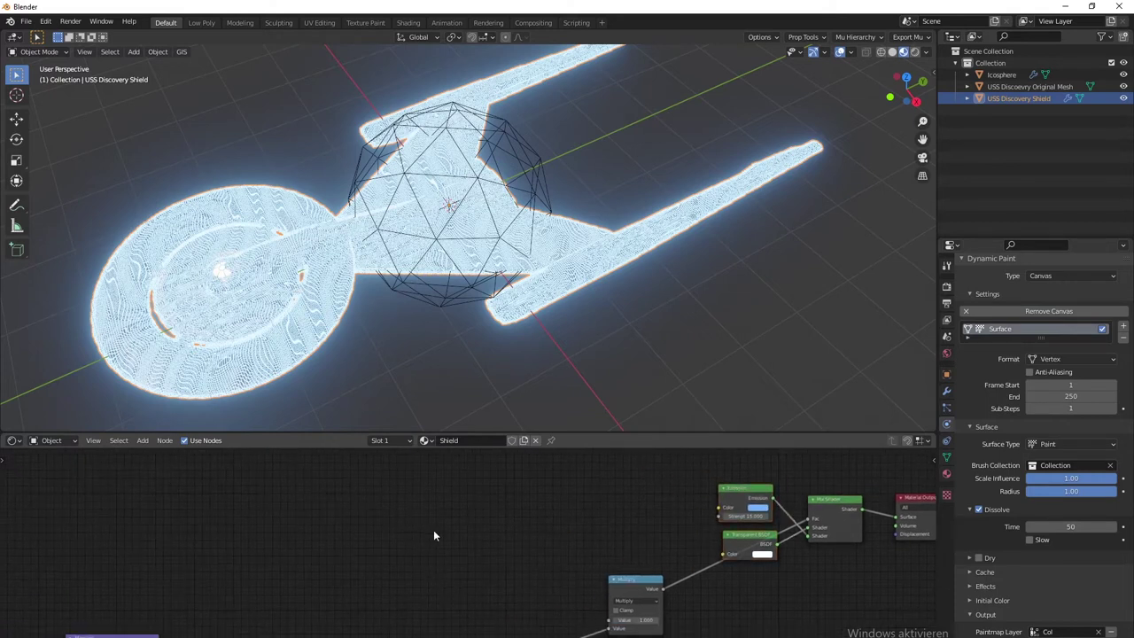
key("shift+a")
left_click(440, 547)
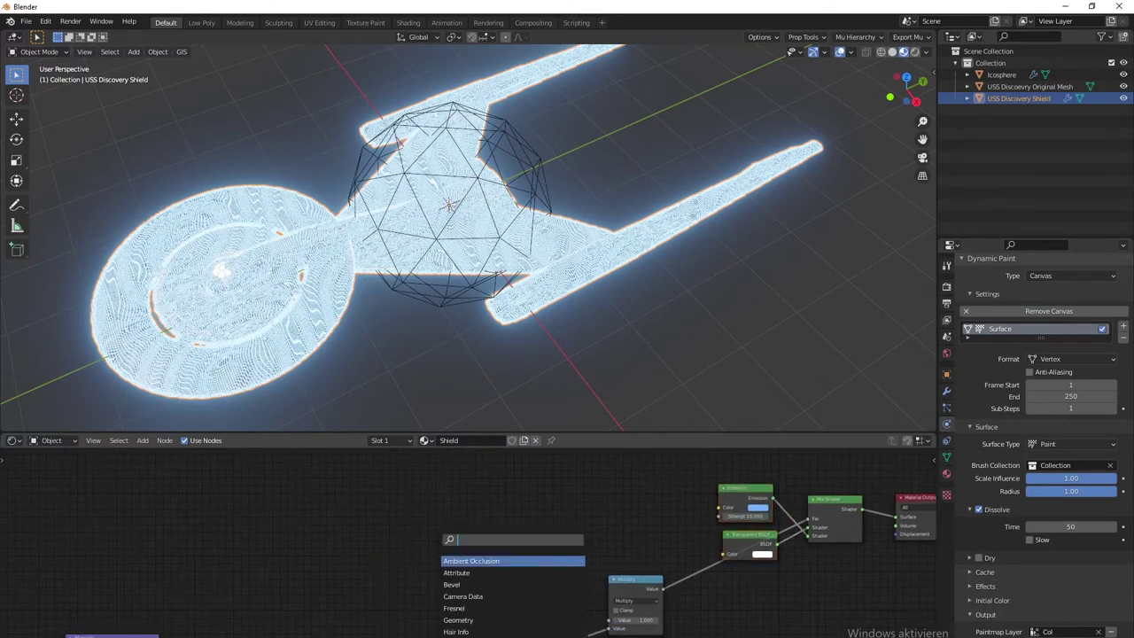
type("ver")
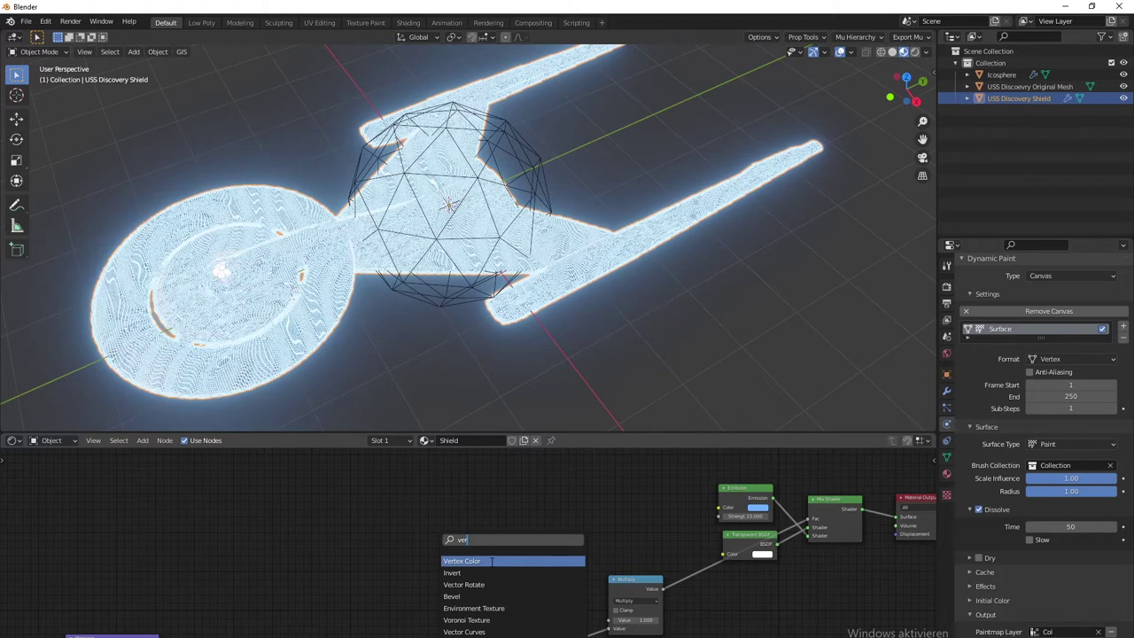
left_click(491, 561)
left_click(486, 507)
scroll(537, 523, "up", 2)
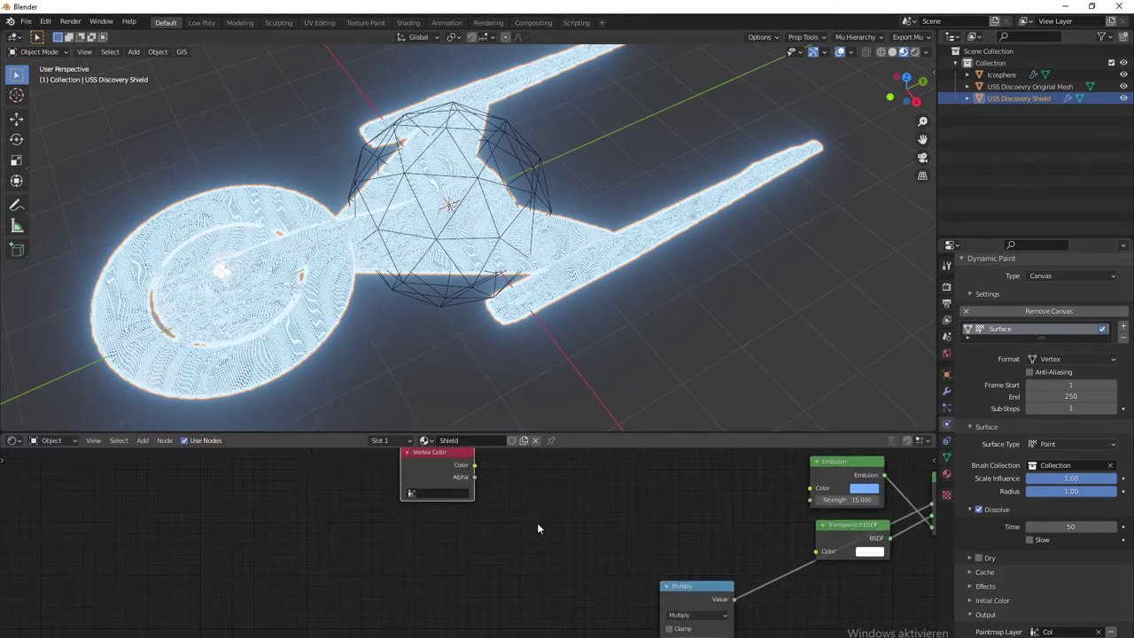
left_click(440, 493)
left_click(433, 511)
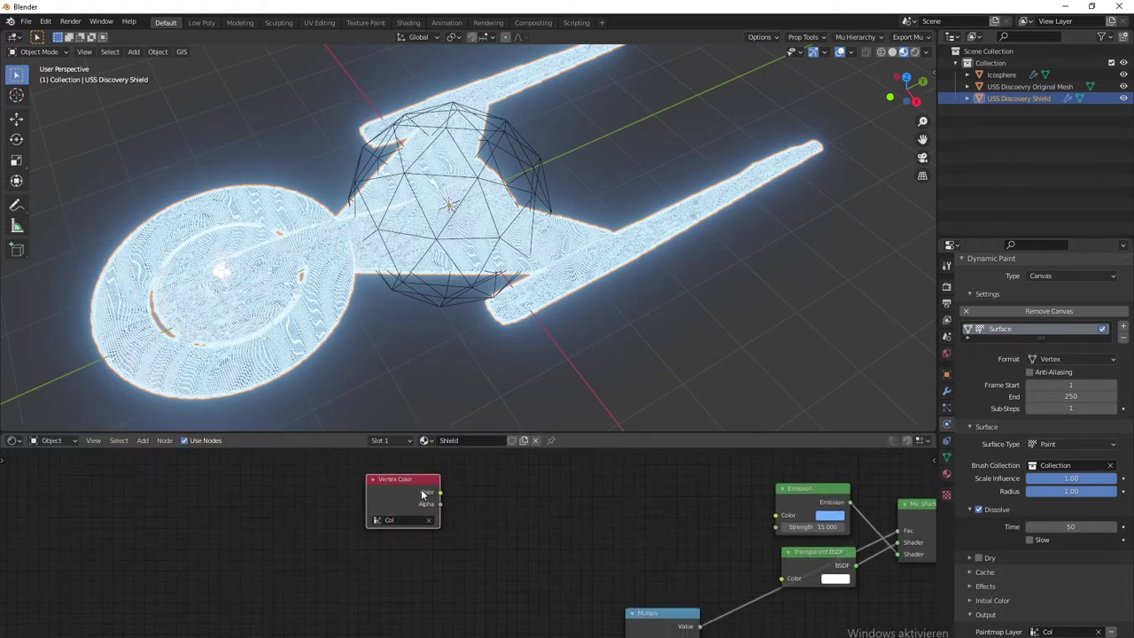
Step: Preview the Vertex Color node's output on the ship and examine the painted area inside the ico sphere
left_click(428, 499, "ctrl+shift")
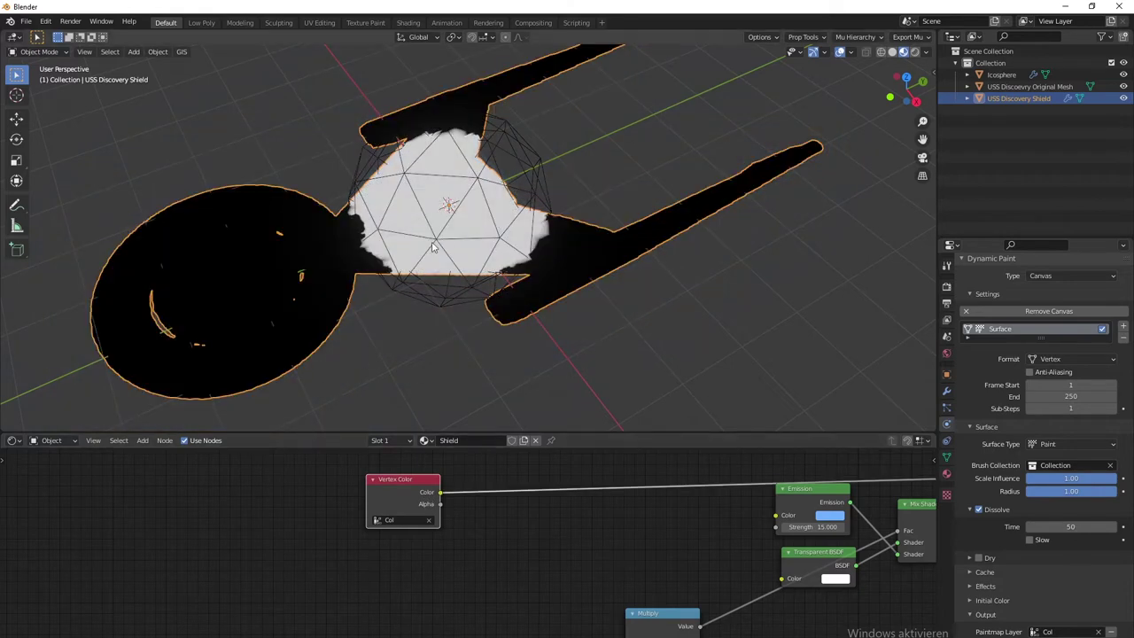
scroll(496, 292, "up", 2)
middle_click_drag(550, 341, 587, 316)
scroll(615, 308, "up", 1)
scroll(616, 308, "up", 4)
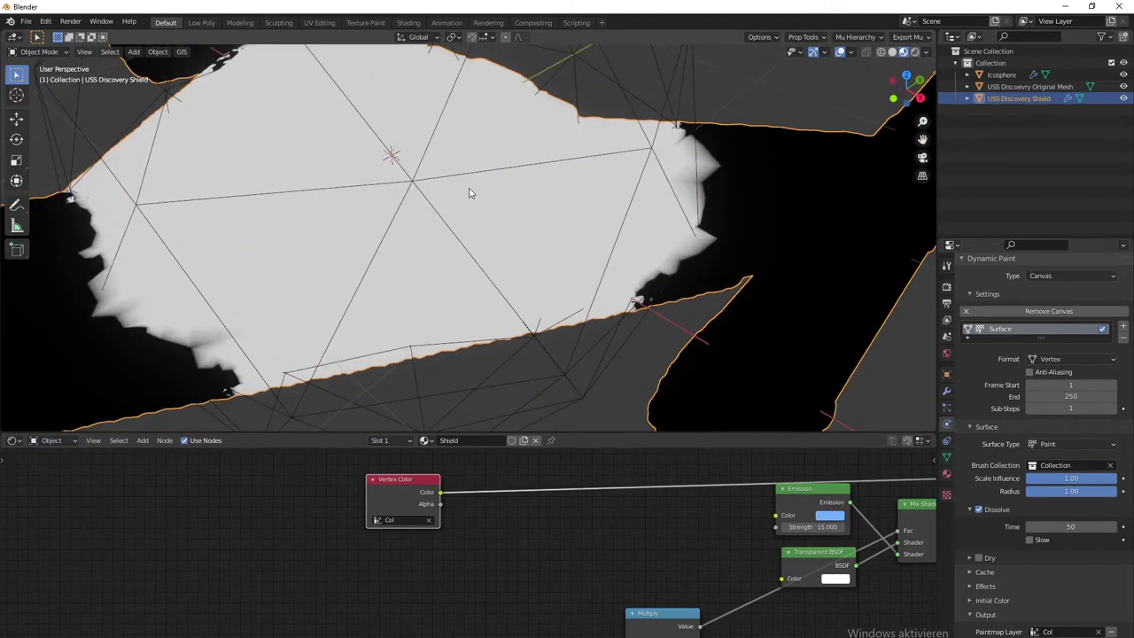
scroll(494, 191, "down", 3)
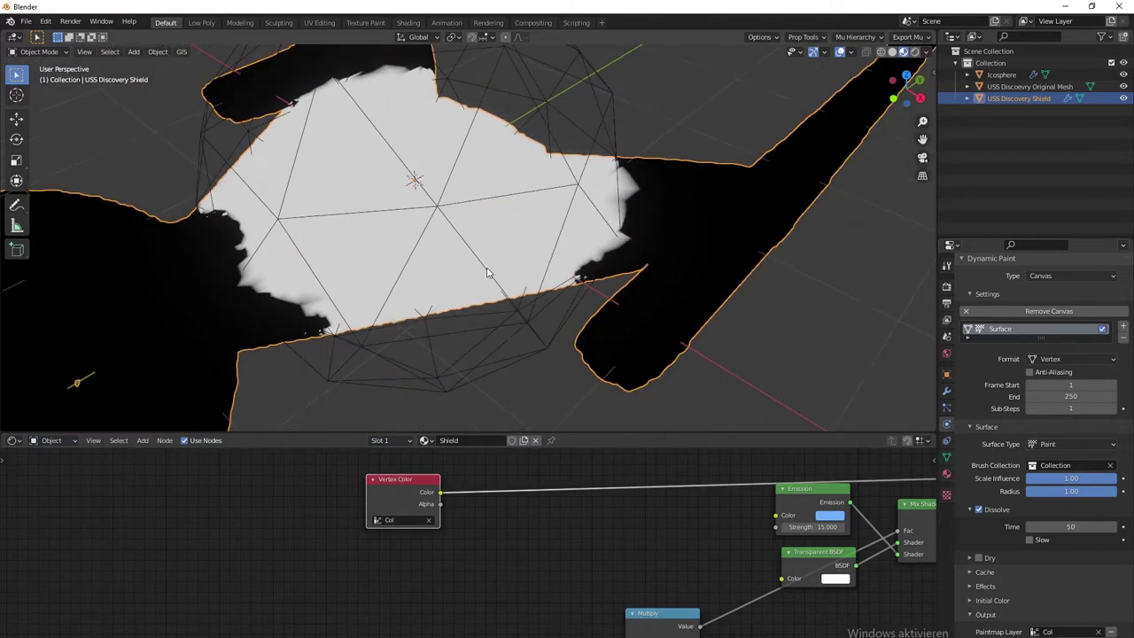
scroll(487, 273, "down", 3)
Step: Connect the Vertex Color output to the Multiply node's first value and route the Mix Shader back to the Material Output
middle_click_drag(426, 535, 366, 499)
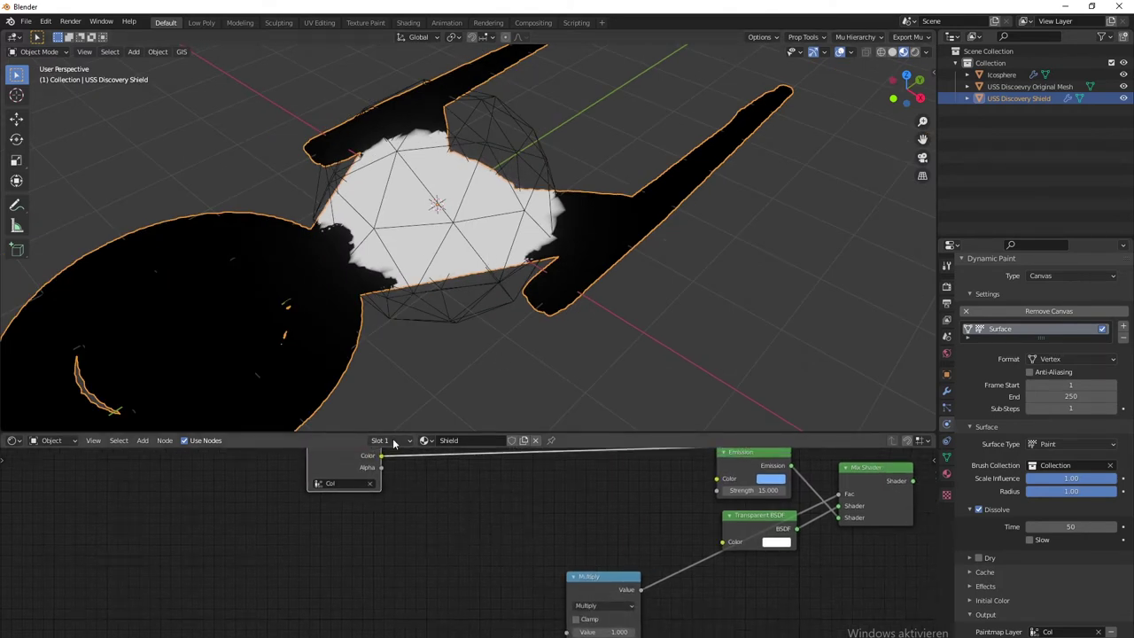
left_click_drag(383, 456, 567, 632)
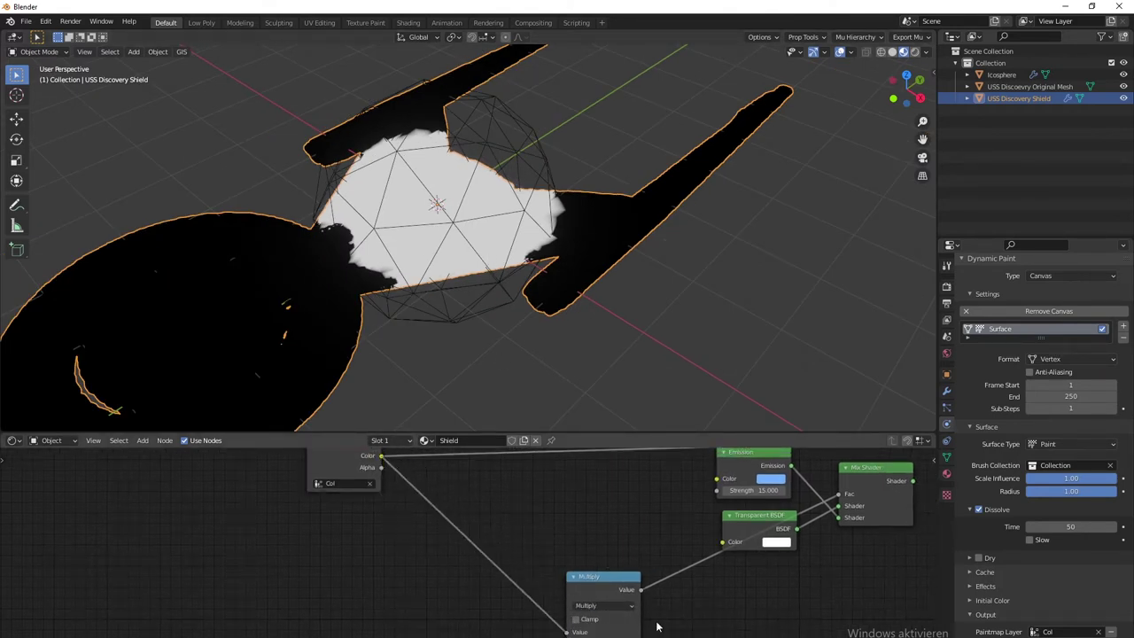
middle_click_drag(775, 588, 628, 615)
left_click(732, 501, "ctrl+shift")
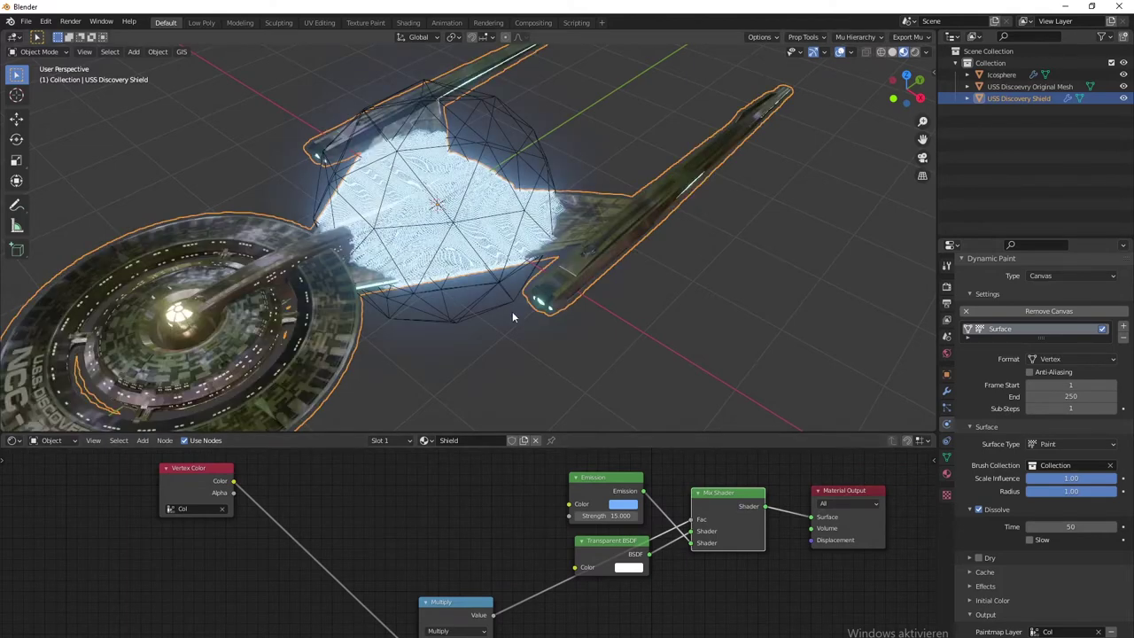
Step: Move the ico sphere from the hull onto the ship's saucer section
mouse_move(512, 311)
middle_mouse_down()
mouse_move(413, 320)
mouse_move(467, 295)
mouse_move(435, 216)
middle_mouse_up()
left_click(436, 203)
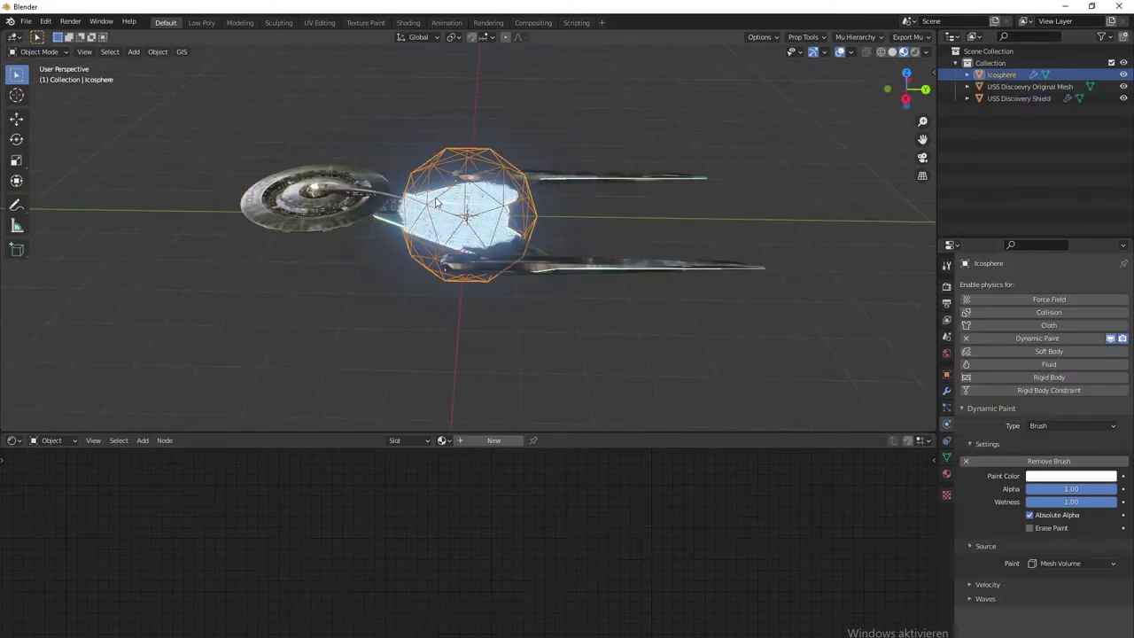
key("g")
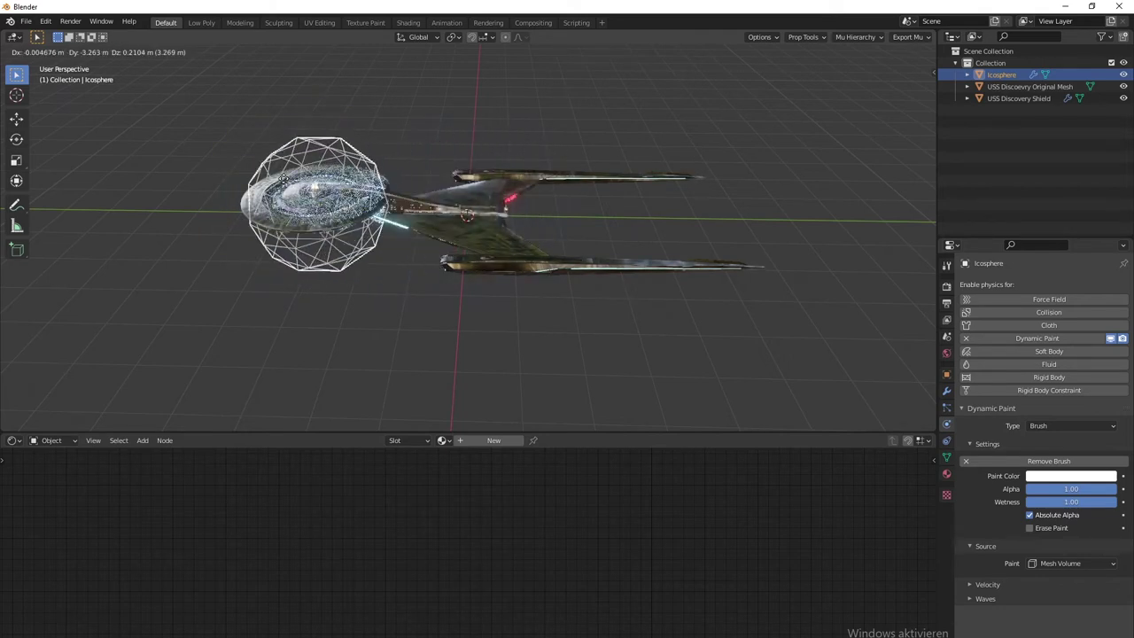
left_click(379, 195)
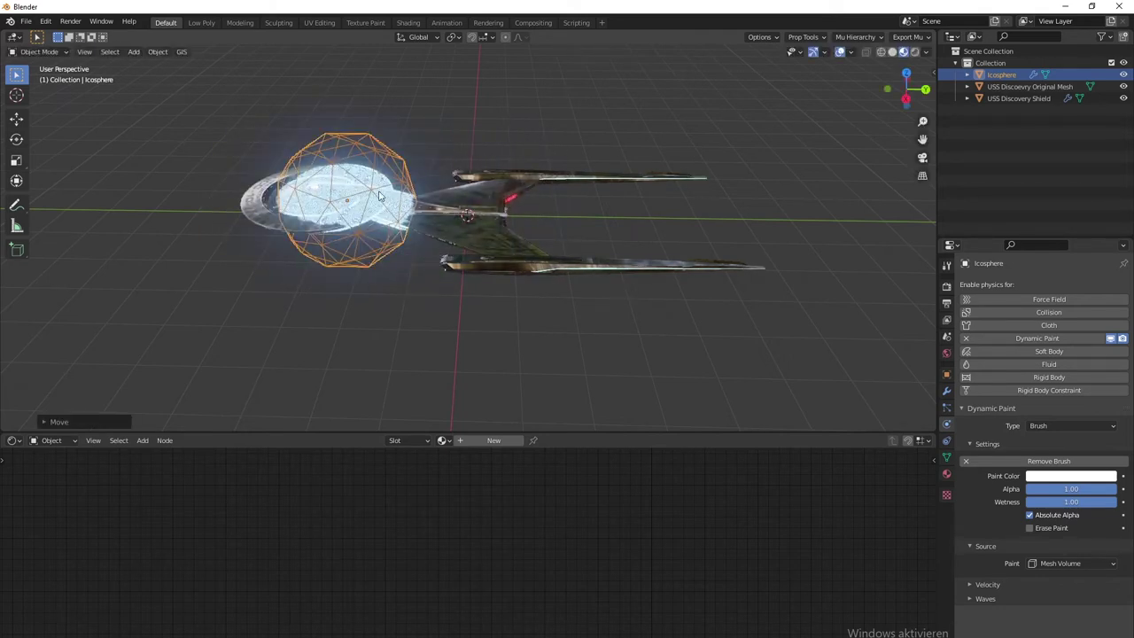
Step: Lower the Eevee viewport samples to 8 and turn off viewport denoising
left_click(946, 286)
double_click(1075, 347)
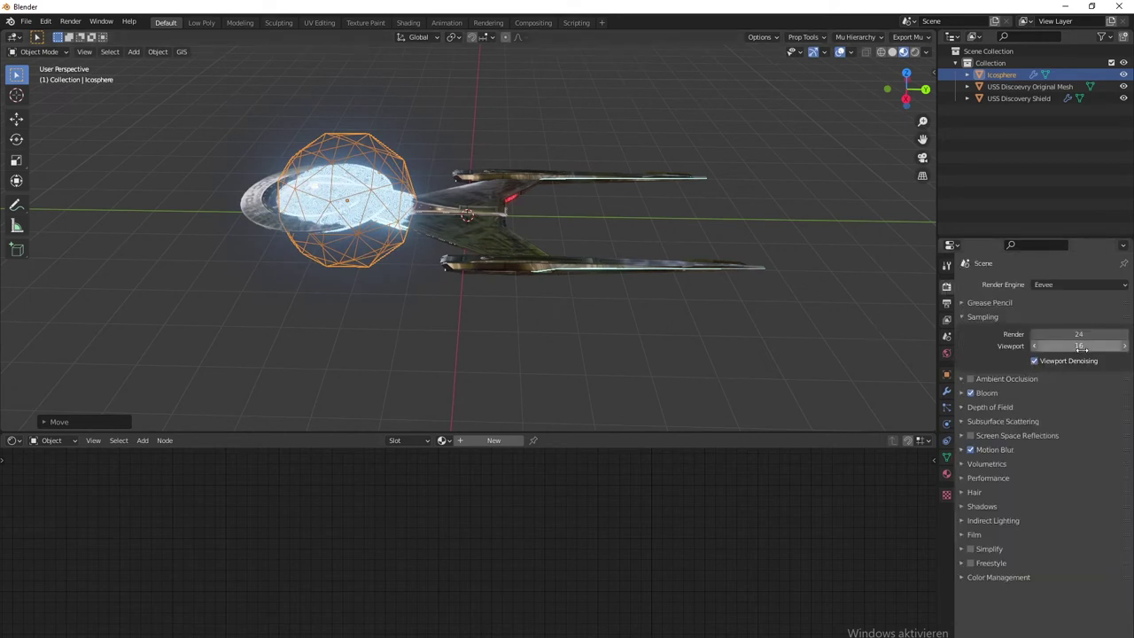
type("8")
left_click(1034, 361)
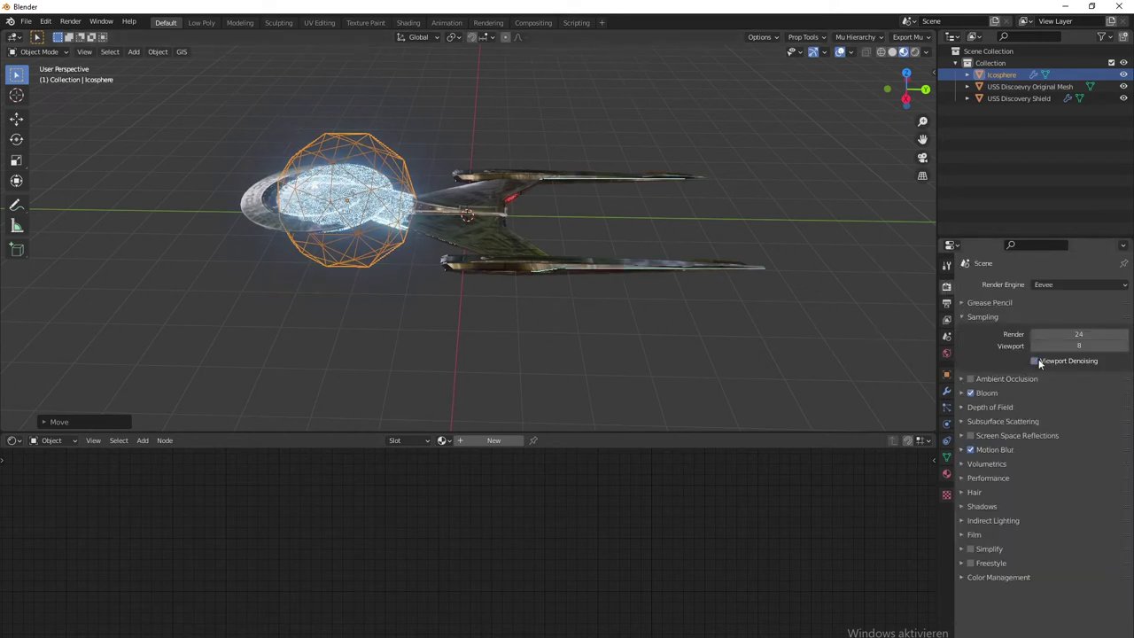
Step: Move the ico sphere along the ship, place it back over the saucer and start the animation playback
key("g")
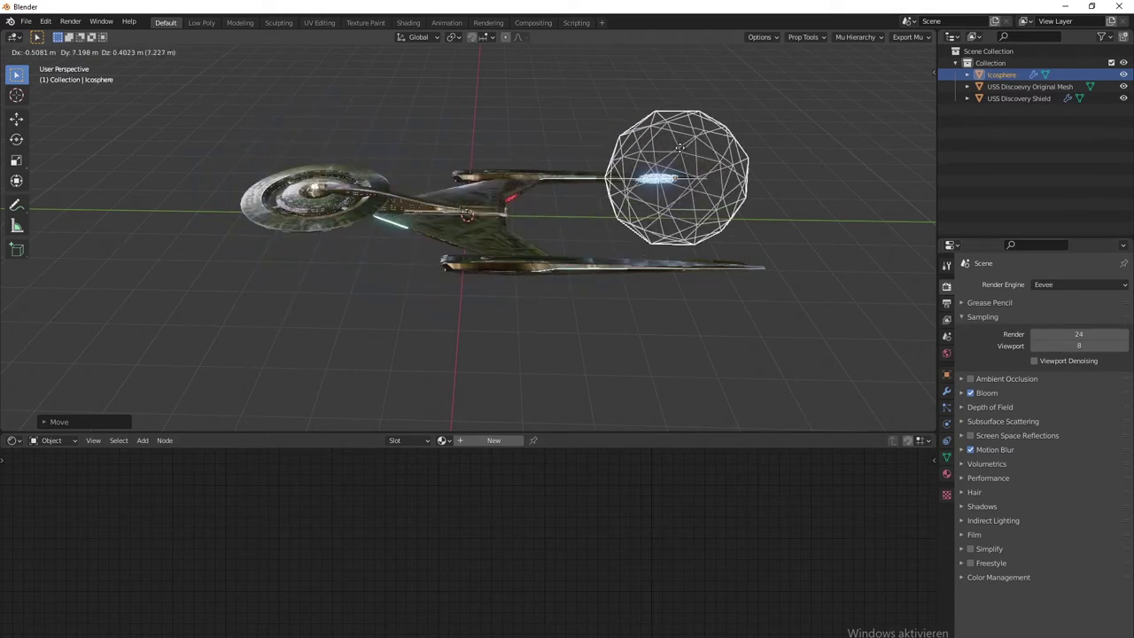
left_click(347, 134)
middle_click_drag(323, 276, 458, 298)
key("space")
scroll(441, 231, "up", 3)
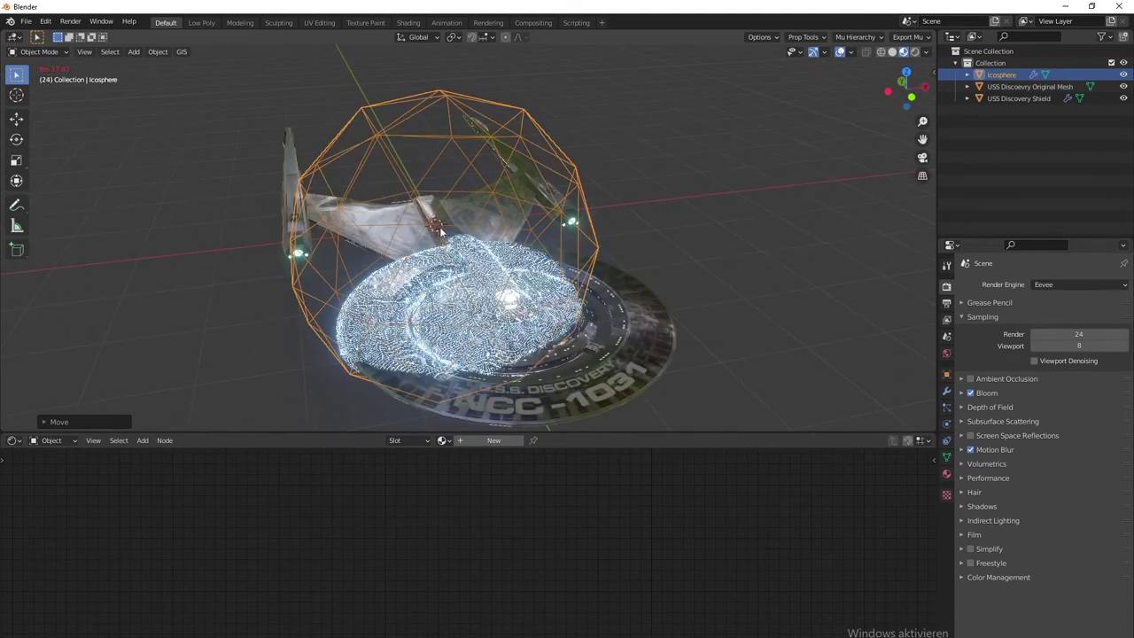
Step: Sweep the ico sphere across the saucer during playback and place it at the saucer's edge
key("g")
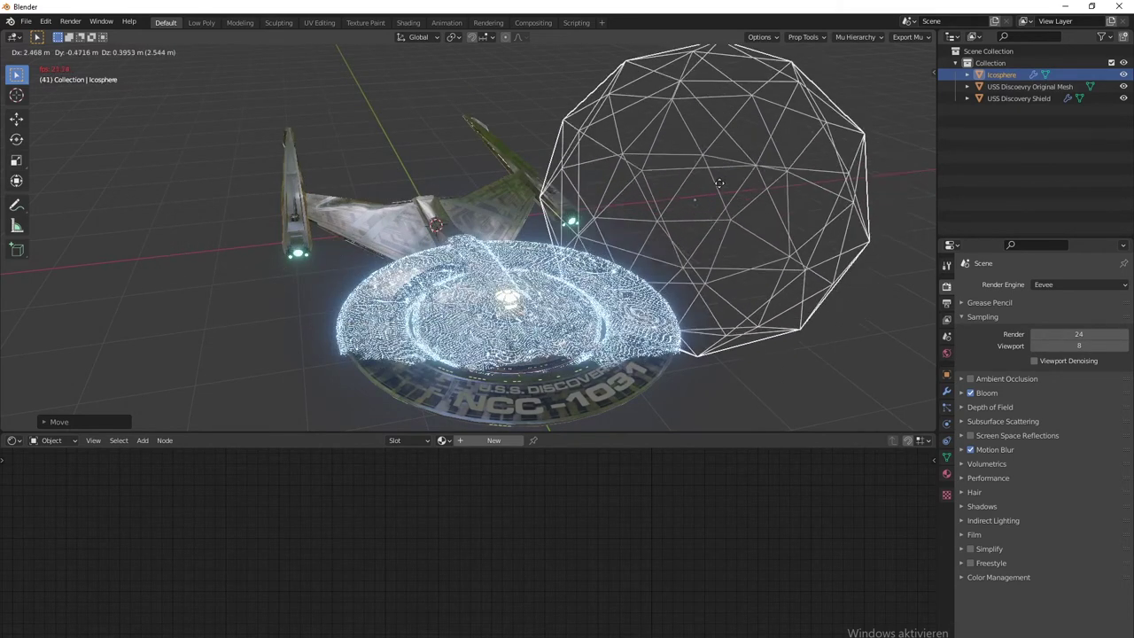
left_click(710, 252)
middle_click_drag(710, 252, 461, 236)
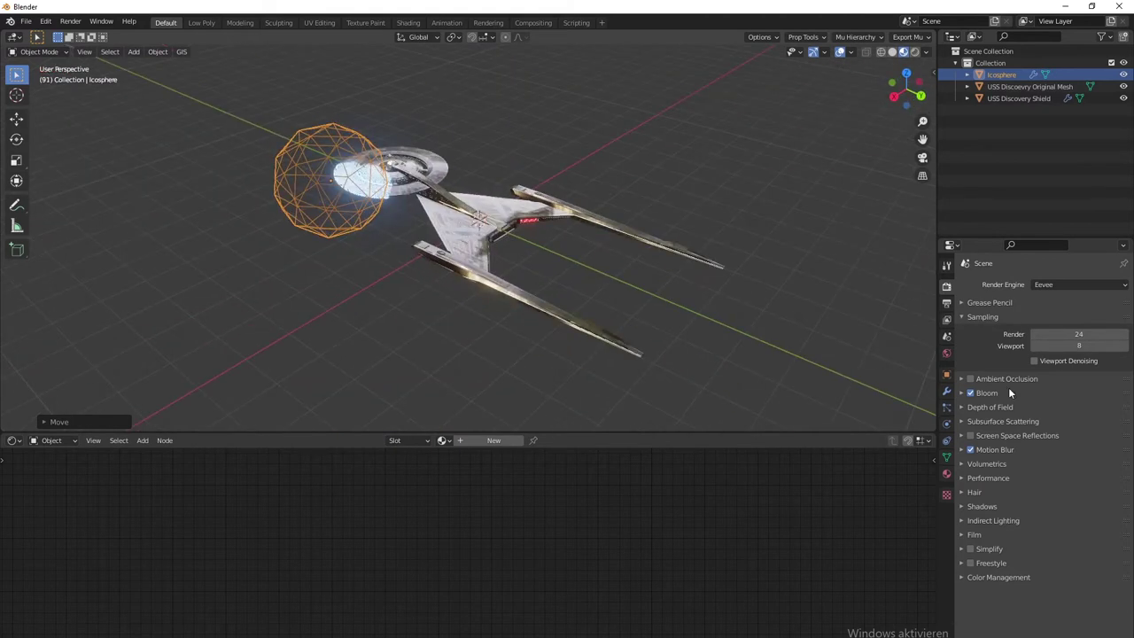
Step: Hide the ico sphere and play the animation to examine the shield hit on the saucer up close
middle_click_drag(301, 215, 403, 237)
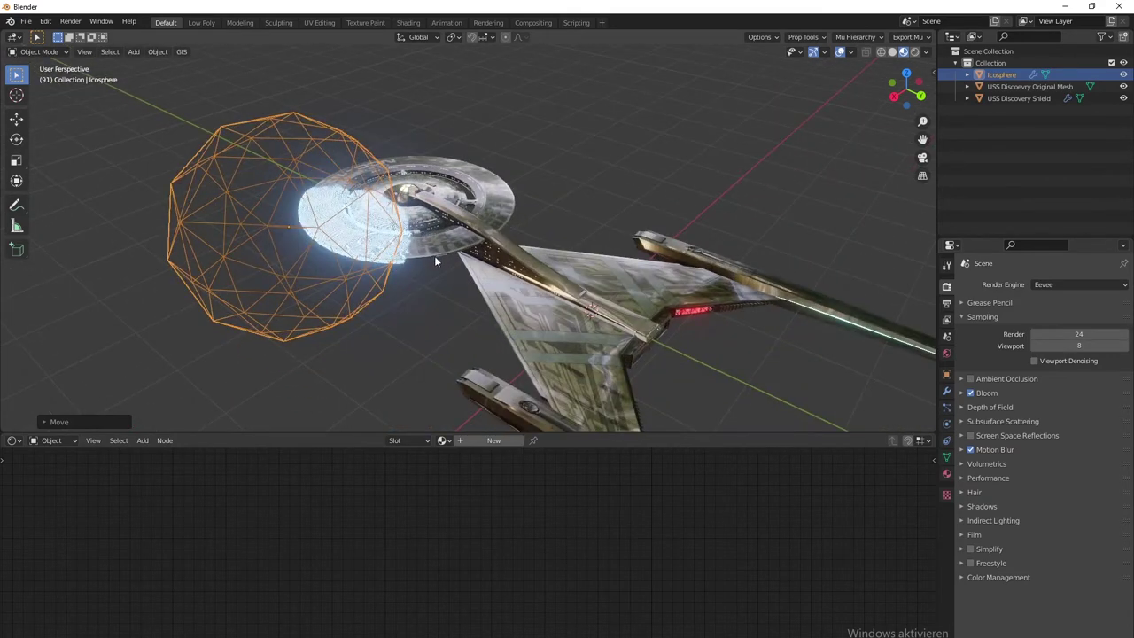
left_click(404, 259)
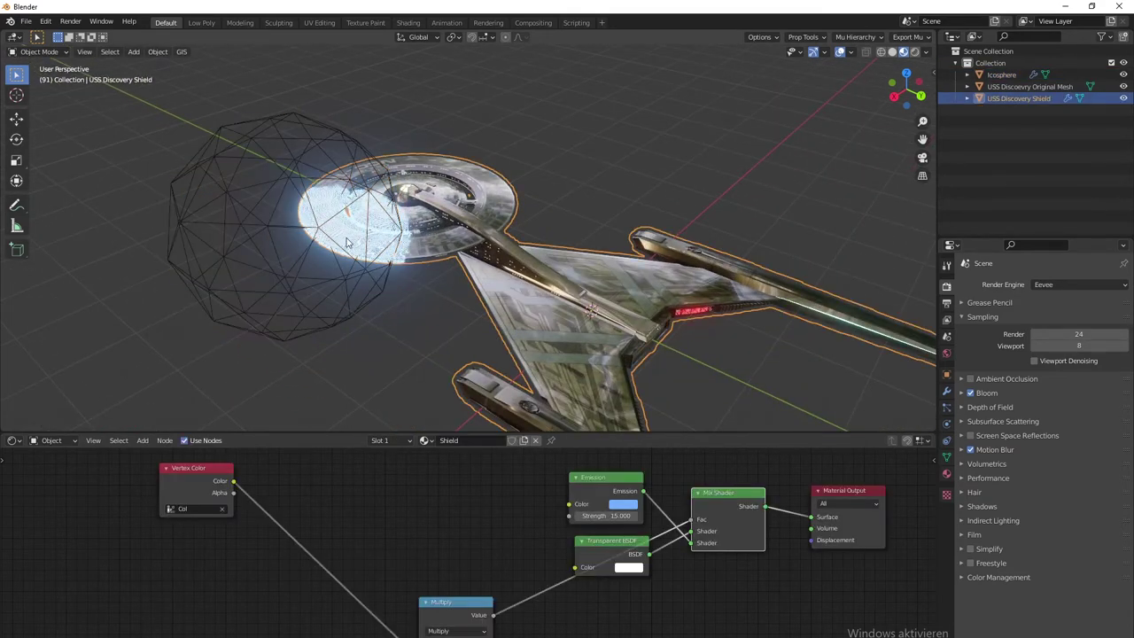
middle_click_drag(346, 243, 499, 122)
scroll(524, 264, "up", 4)
left_click(528, 68)
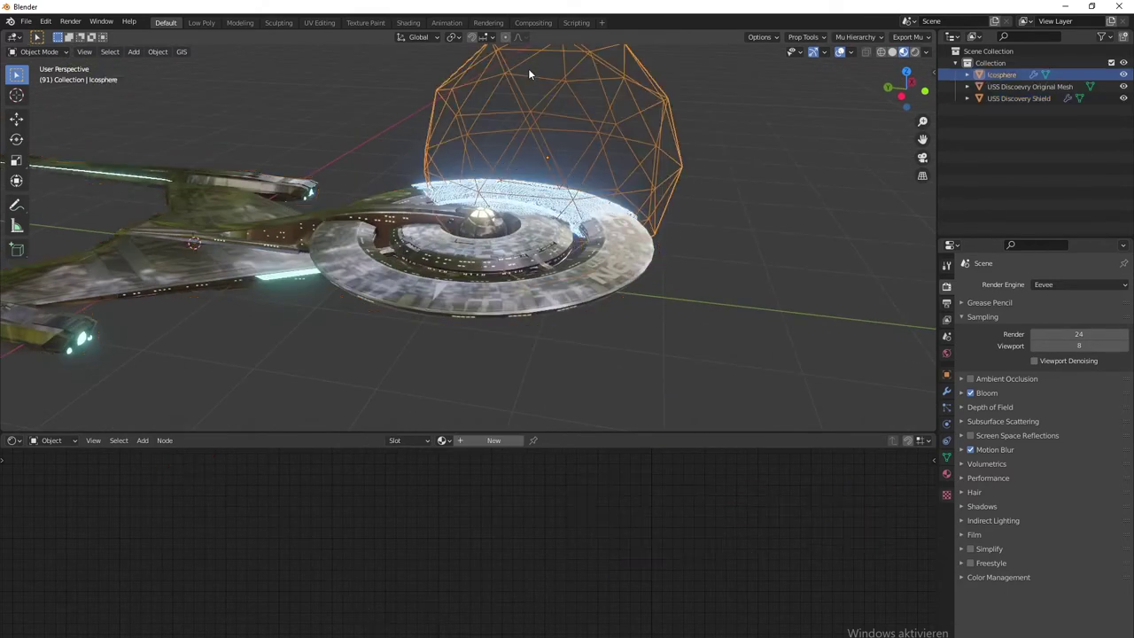
left_click(1123, 75)
middle_click_drag(501, 251, 456, 292, "shift")
key("space")
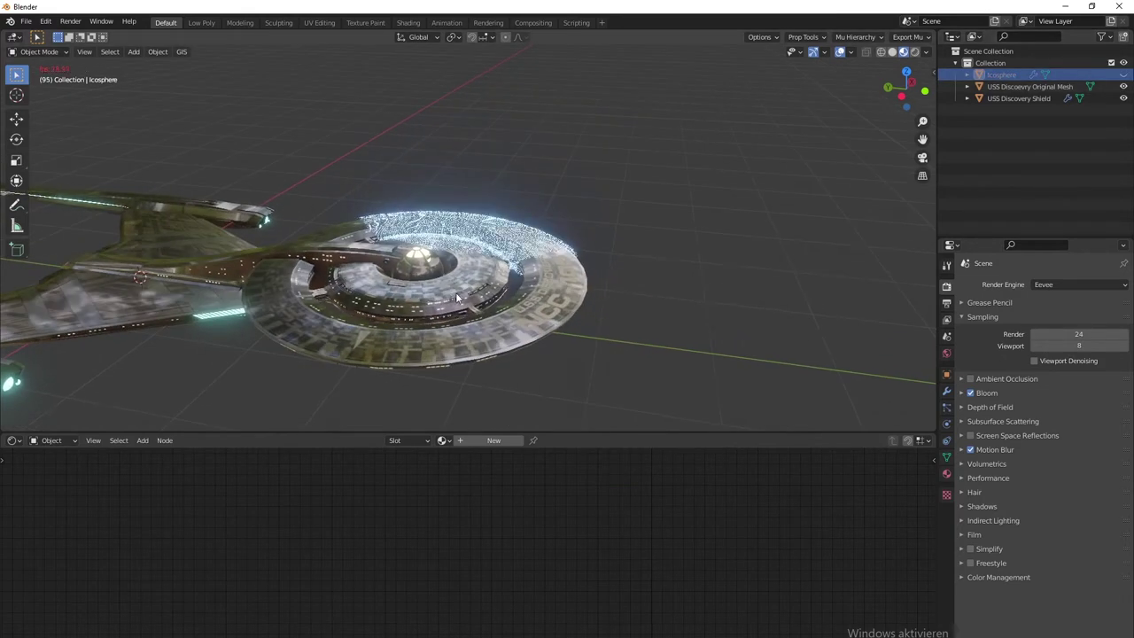
middle_click_drag(617, 187, 412, 272)
scroll(390, 267, "up", 5)
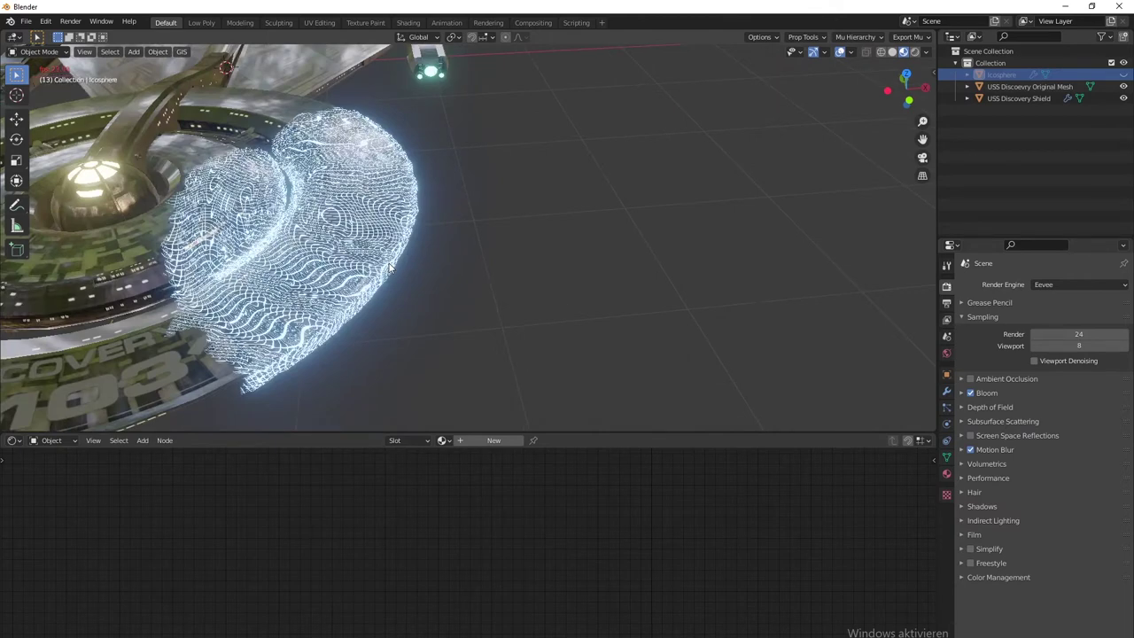
scroll(398, 264, "down", 7)
key("space")
Step: Unhide the ico sphere and move it well away from the ship
left_click(1122, 76)
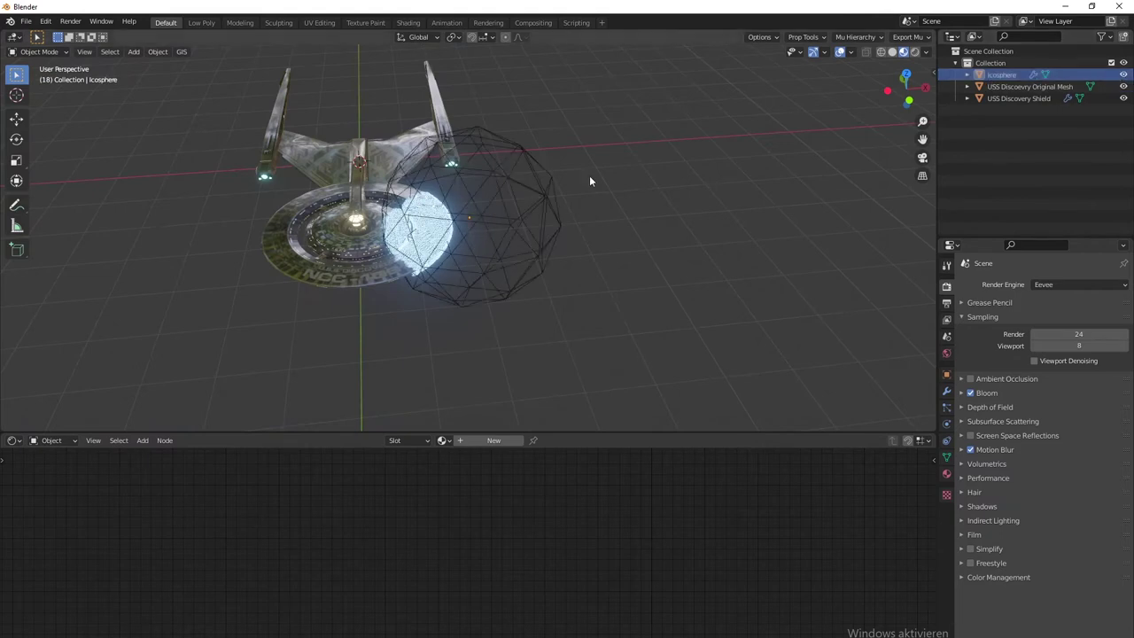
left_click(535, 195)
key("g")
left_click(721, 155)
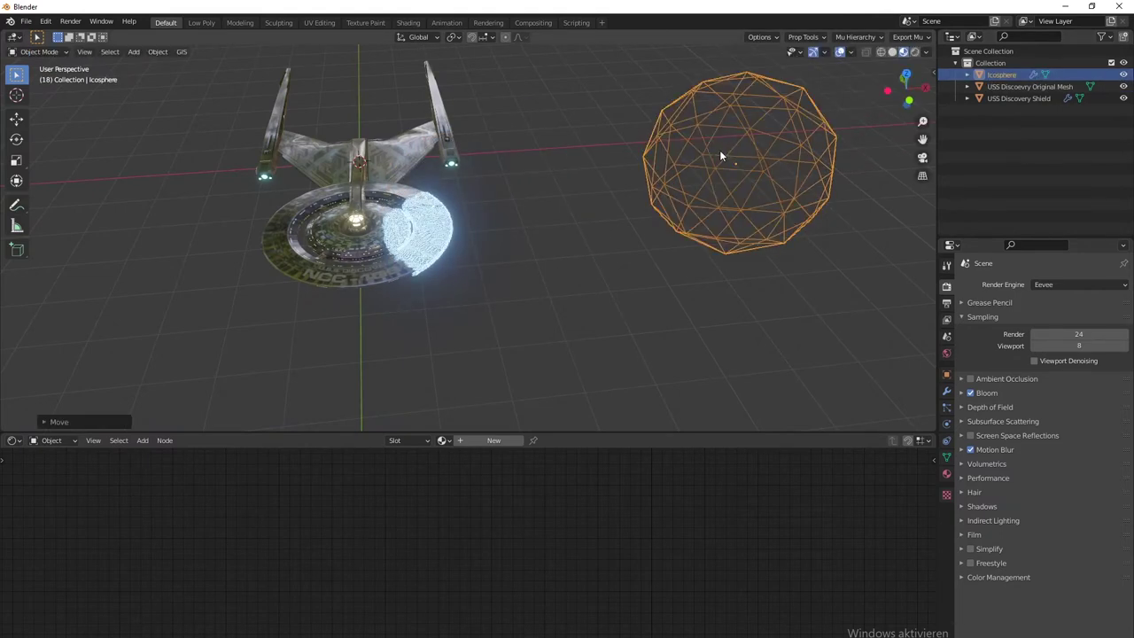
Step: Play the animation briefly and examine the shield patch on the saucer with the ico sphere away from the ship
mouse_move(425, 257)
middle_mouse_down()
mouse_move(644, 244)
mouse_move(430, 266)
middle_mouse_up()
key("space")
key("space")
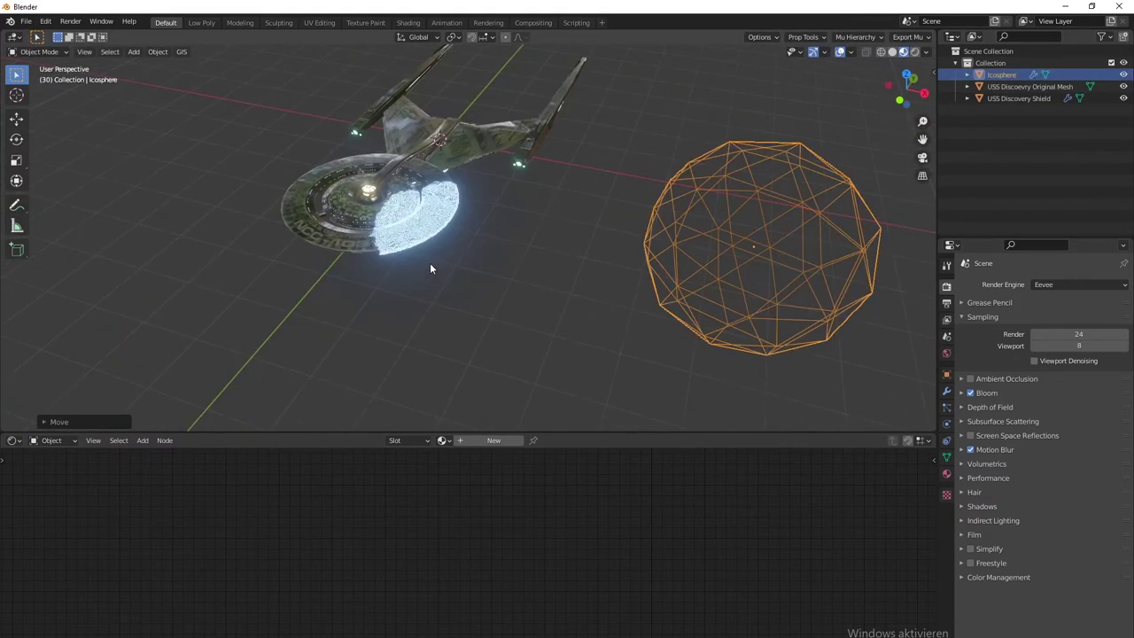
scroll(433, 269, "up", 1)
scroll(543, 298, "down", 4)
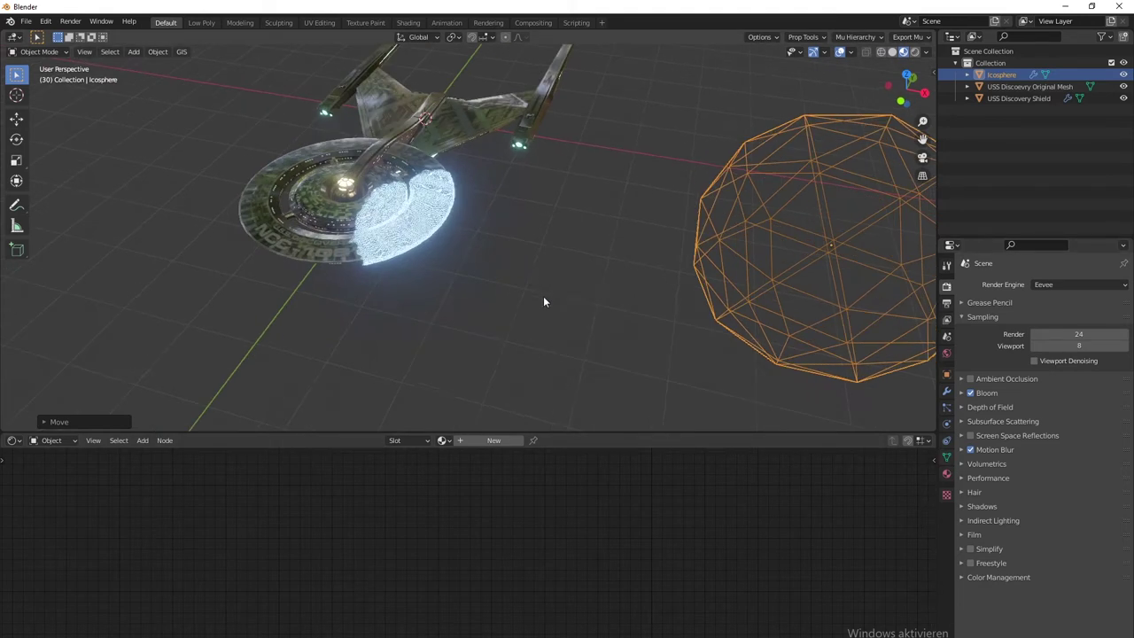
Step: Add a second ico sphere at the world origin and set its subdivisions to 1
left_click(502, 319)
middle_click_drag(502, 319, 547, 312)
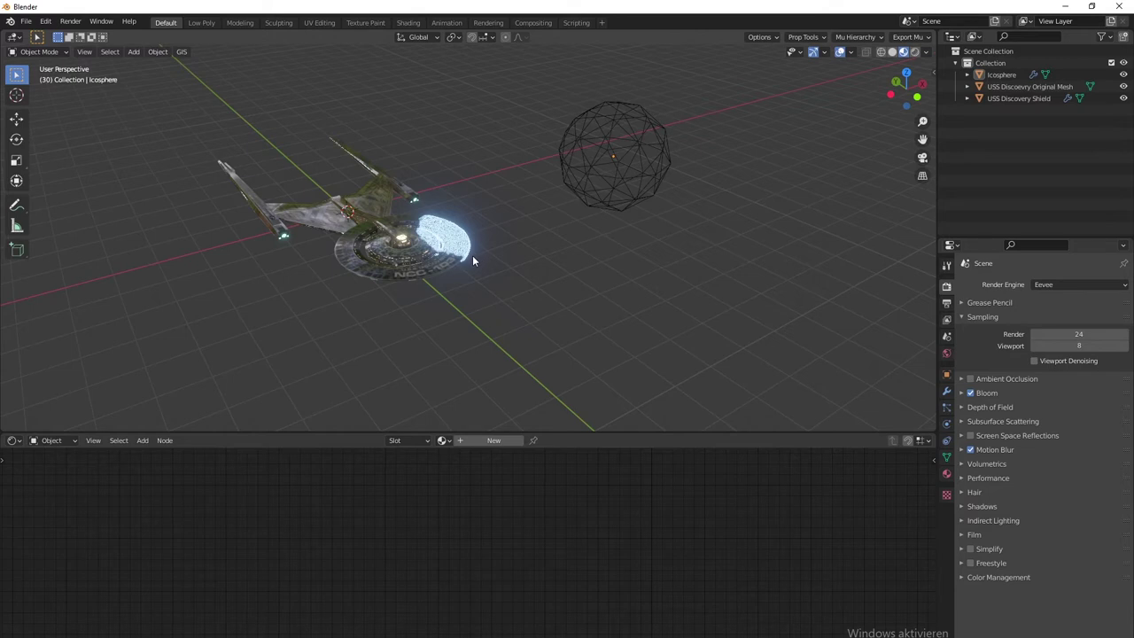
key("shift+a")
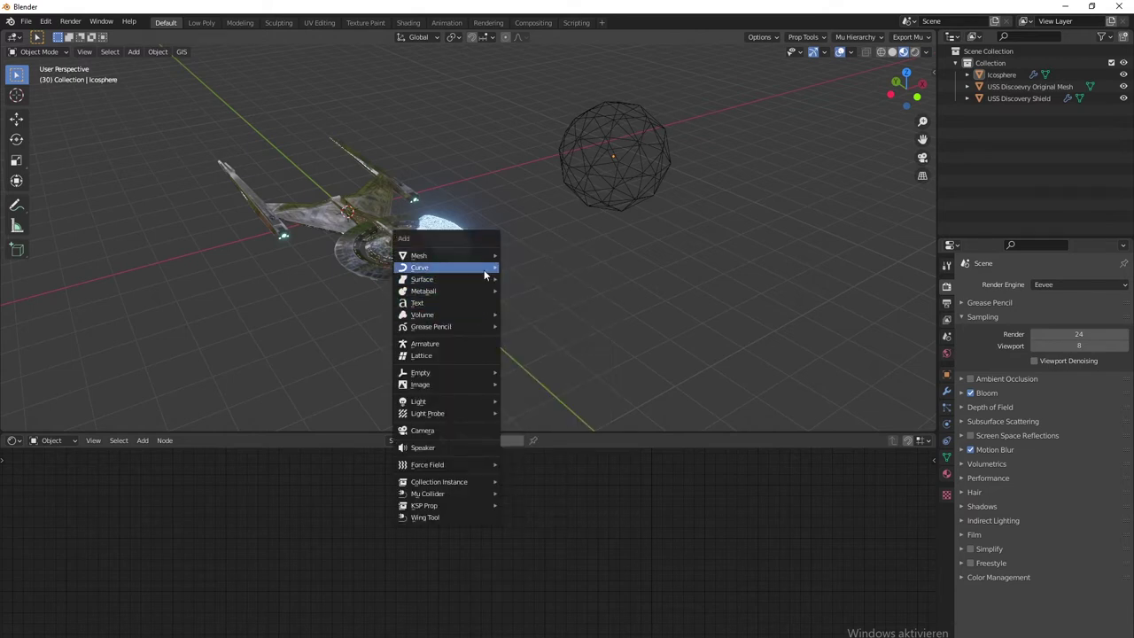
mouse_move(466, 259)
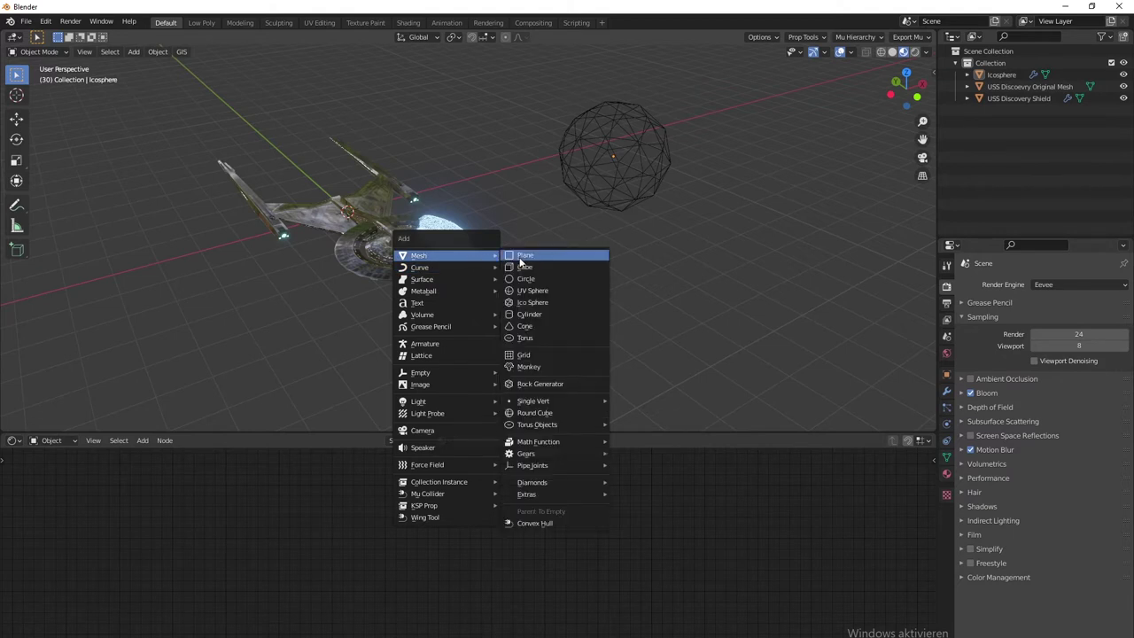
left_click(527, 303)
left_click(93, 423)
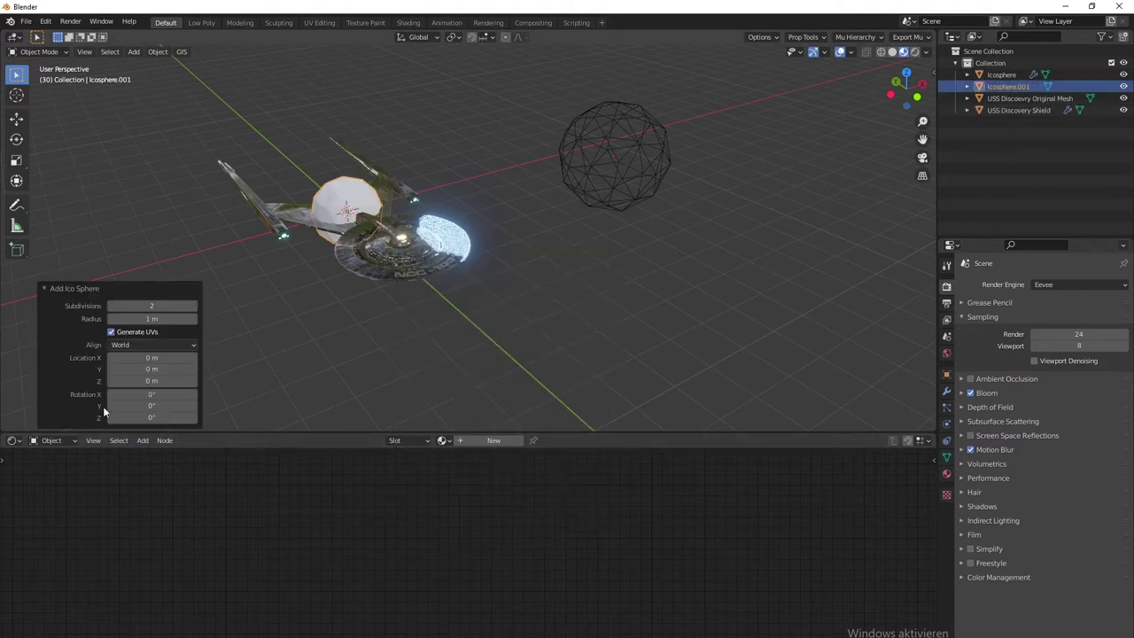
left_click(112, 306)
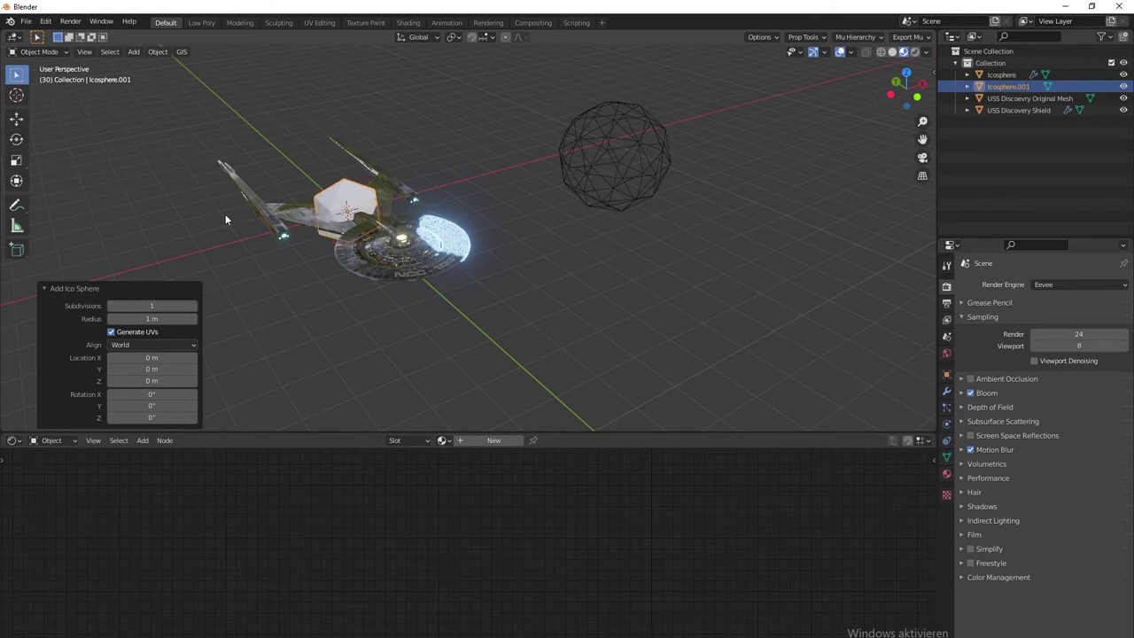
Step: Switch the viewport to solid shading and move the new ico sphere clear of the ship, about 15 m past the saucer
middle_click_drag(225, 214, 279, 239)
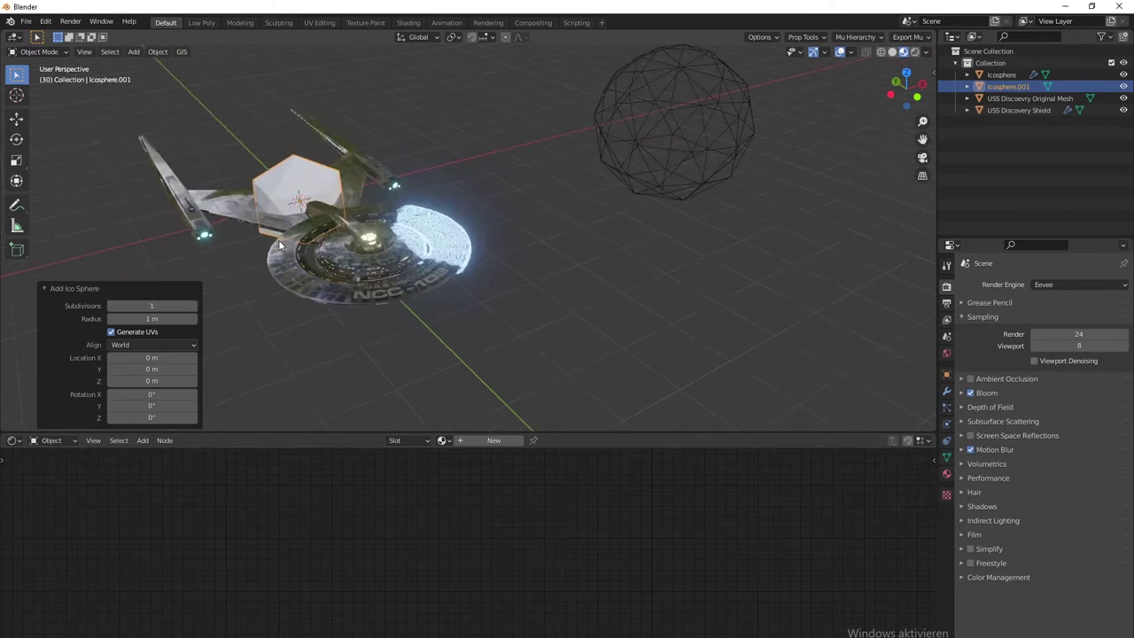
left_click(892, 53)
key("KP_Decimal")
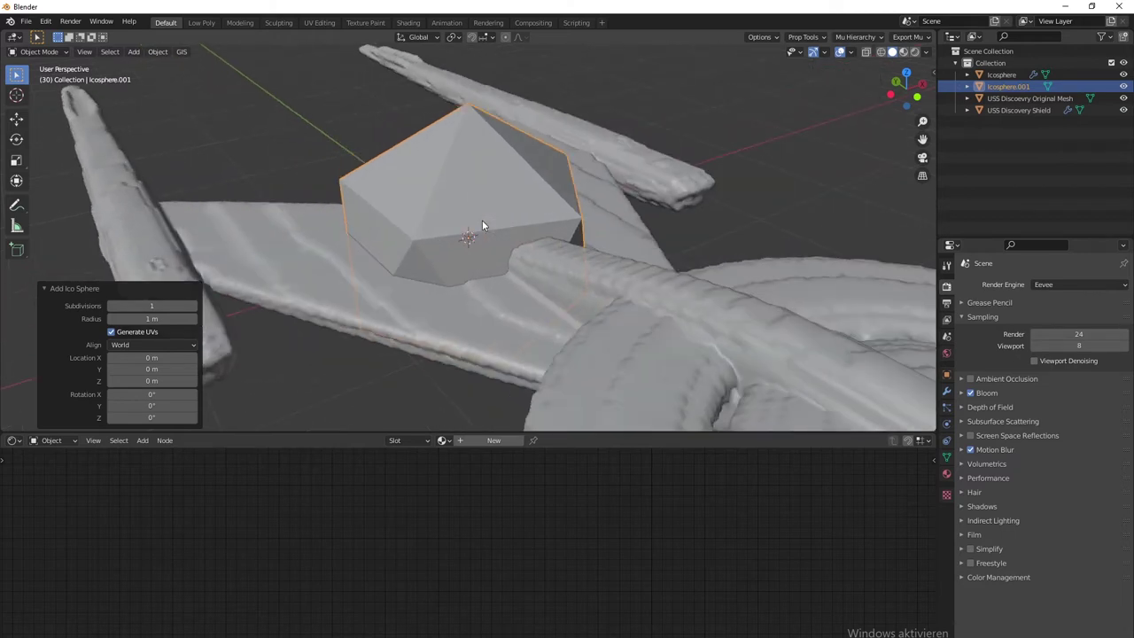
scroll(469, 223, "up", 1)
middle_click_drag(454, 226, 529, 213)
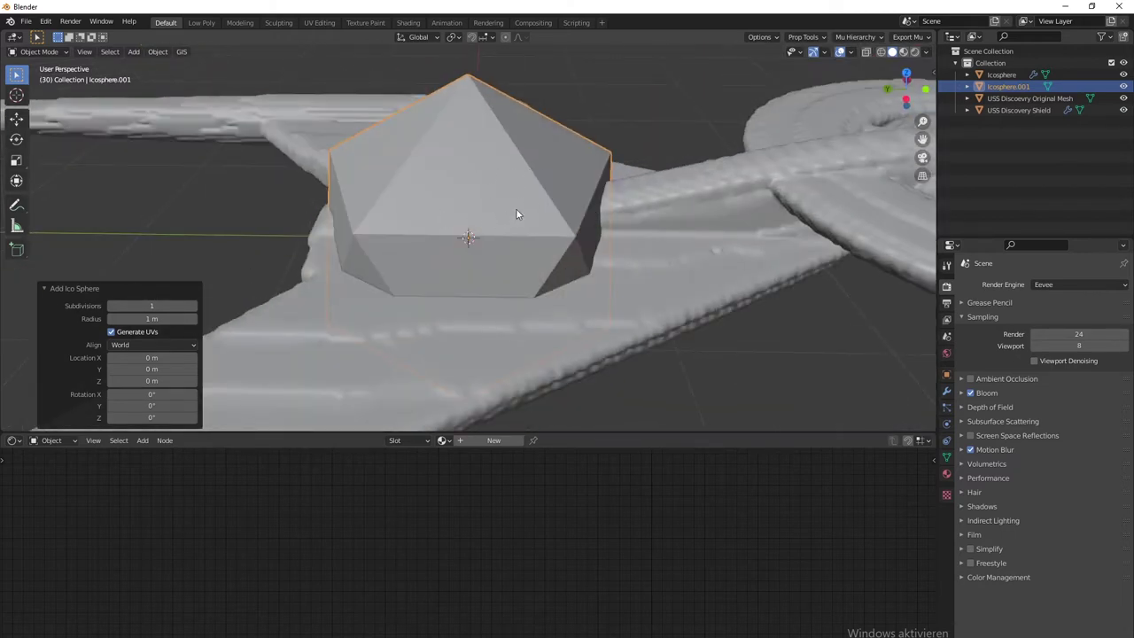
left_click(666, 116)
scroll(549, 171, "down", 5)
scroll(483, 212, "down", 3)
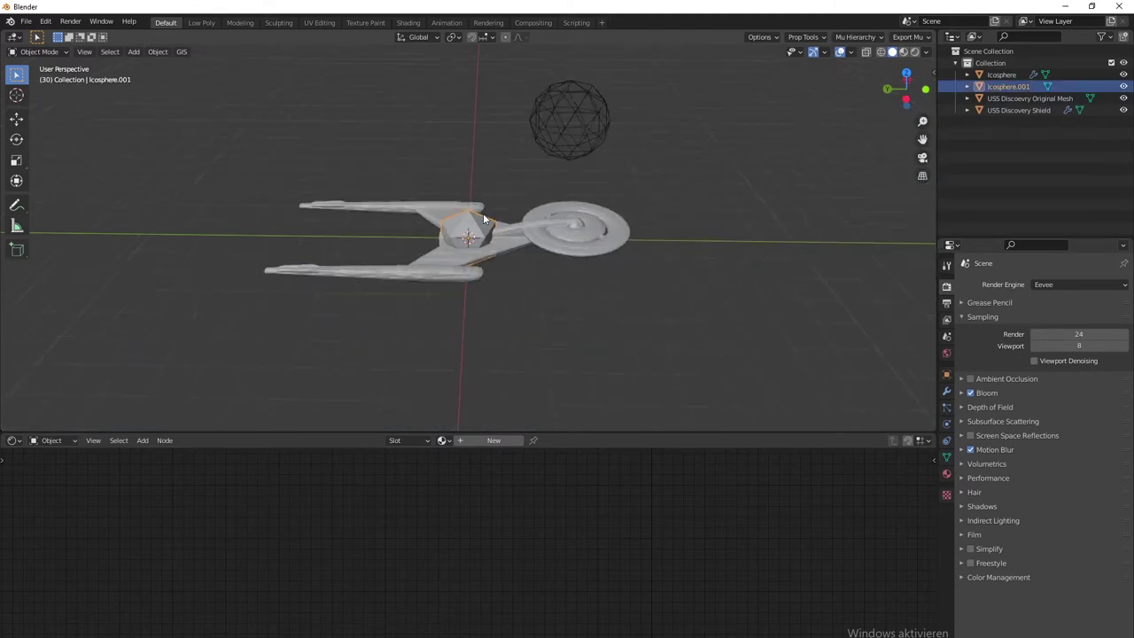
left_click(468, 229)
key("g")
left_click(879, 152)
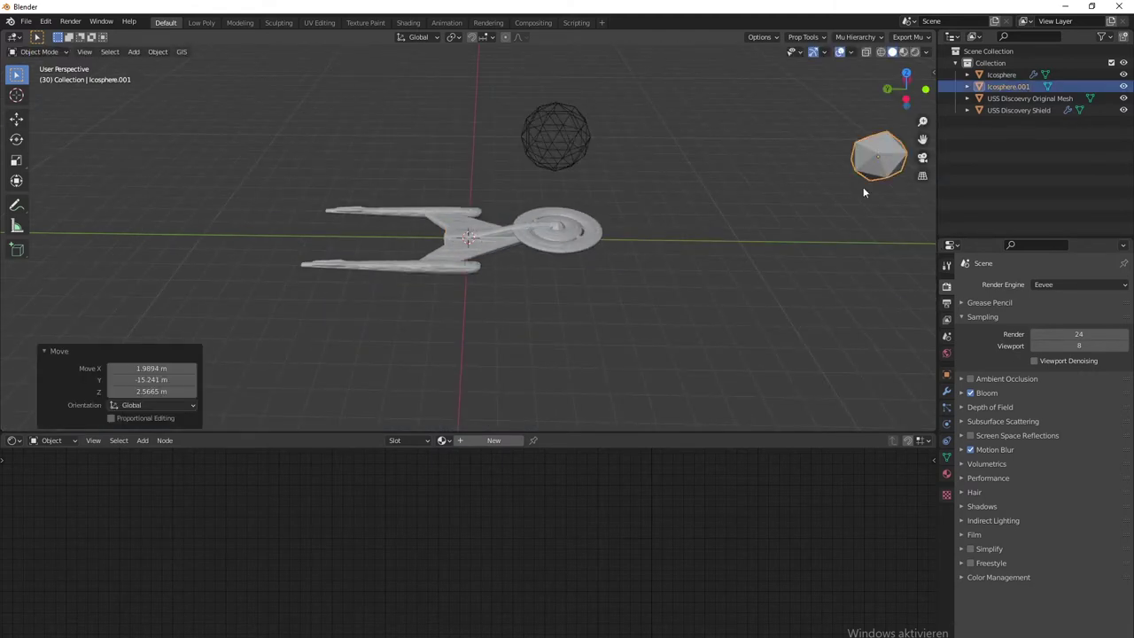
Step: Edit the new ico sphere's mesh and pull its top vertex about 1.56 m up along Z into a spike
key("KP_Decimal")
key("Tab")
middle_click_drag(863, 187, 516, 142)
left_click(471, 107)
middle_click_drag(646, 195, 548, 204)
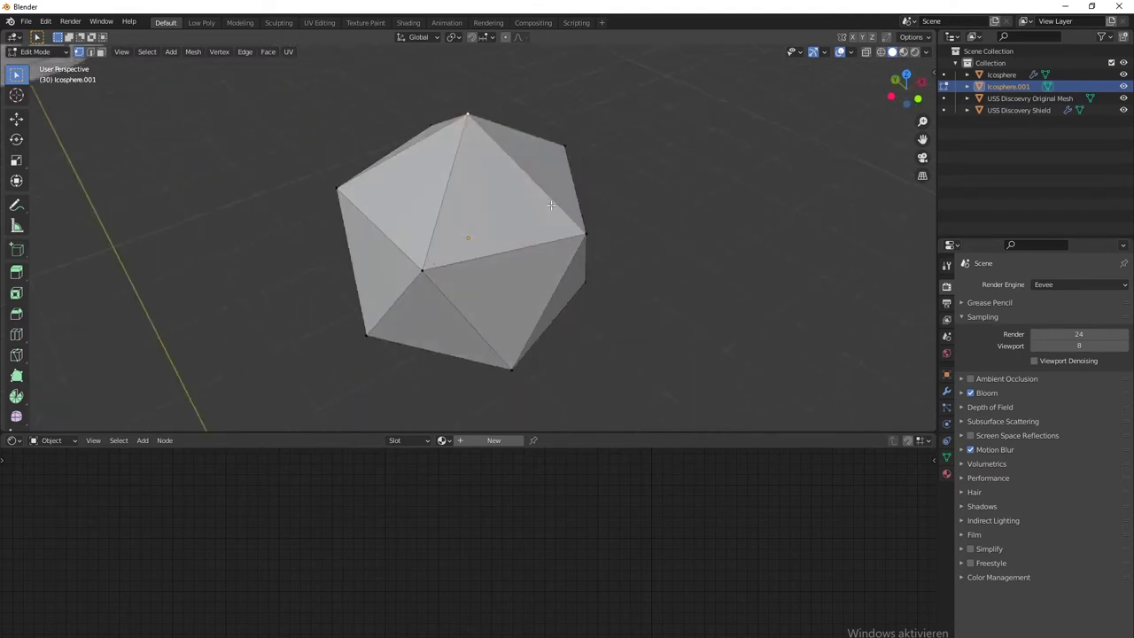
scroll(548, 204, "down", 6)
middle_click_drag(441, 279, 463, 189)
scroll(550, 238, "up", 3)
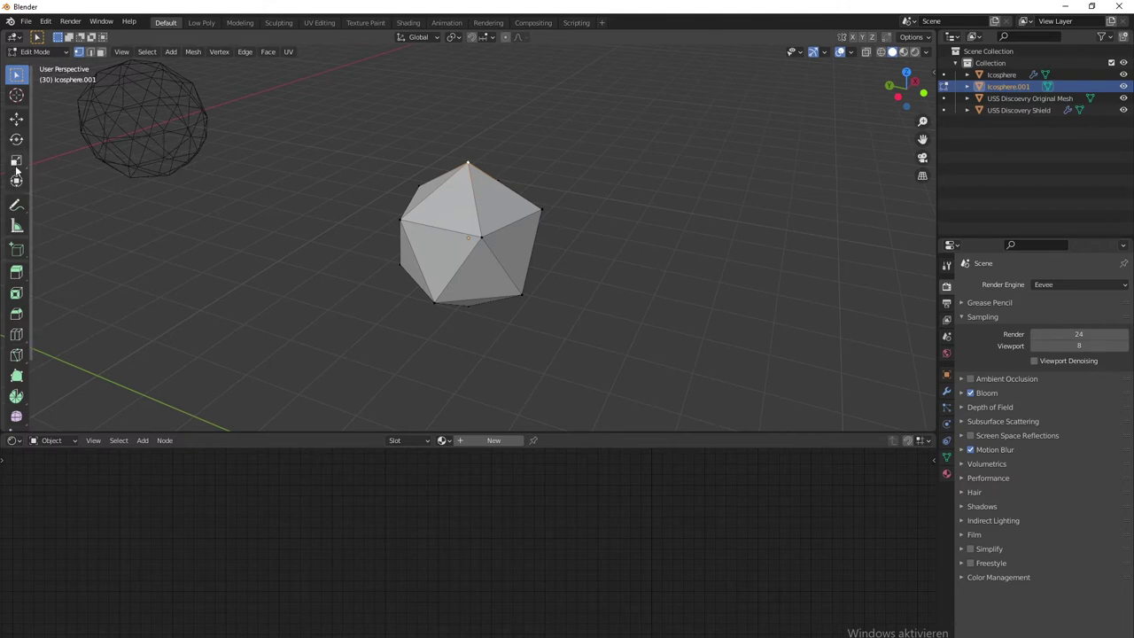
left_click(16, 118)
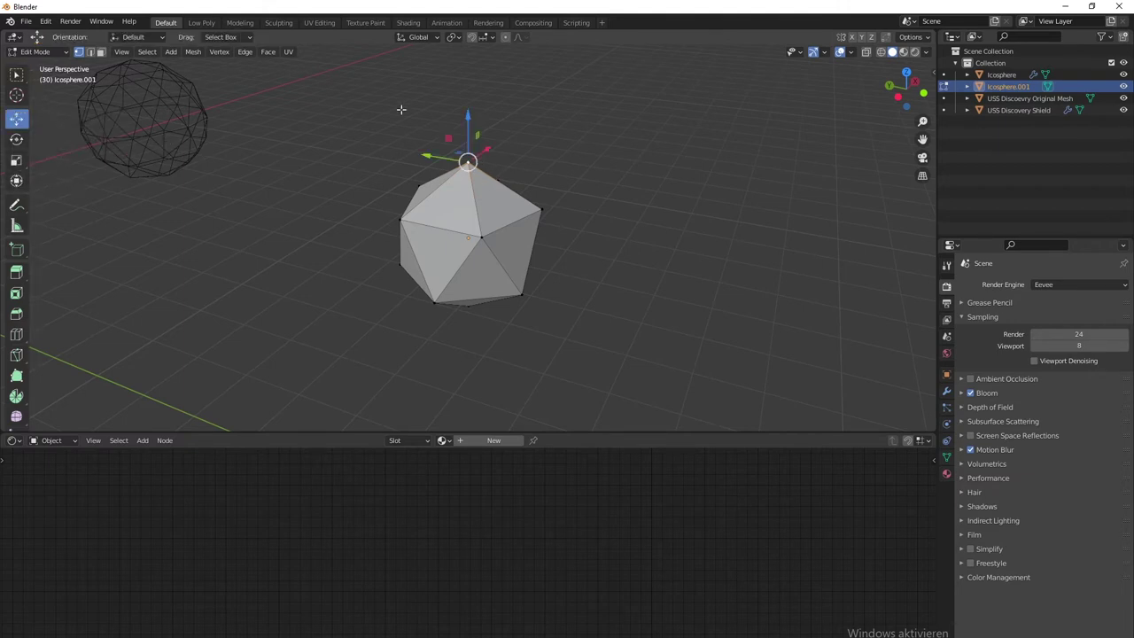
left_click_drag(470, 107, 468, 359)
middle_click_drag(479, 359, 615, 278)
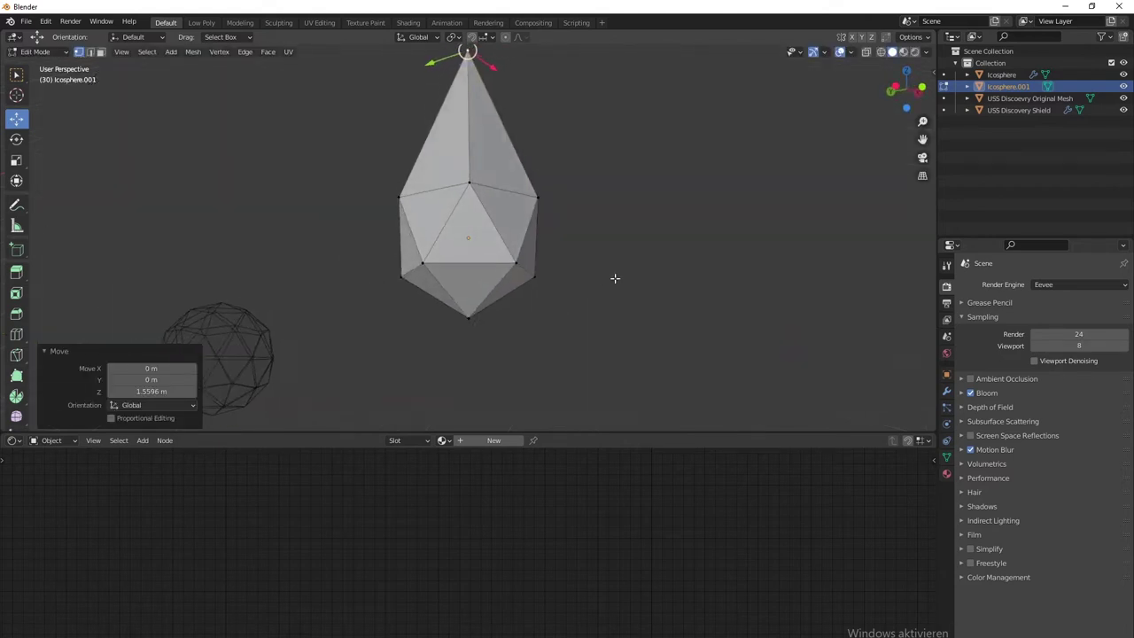
Step: Set the transform orientation to Normal and pull one lower side vertex outward along its normal into a long spike
left_click(513, 267)
middle_click_drag(513, 267, 419, 103)
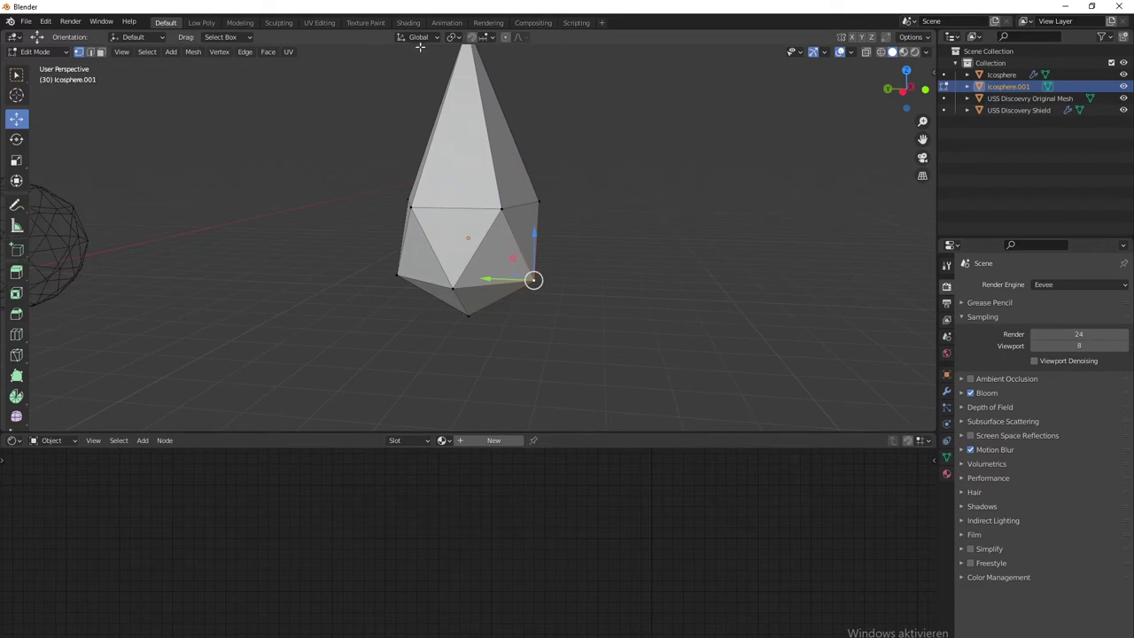
left_click(418, 36)
left_click(404, 102)
left_click(533, 284)
middle_click_drag(597, 329, 565, 293)
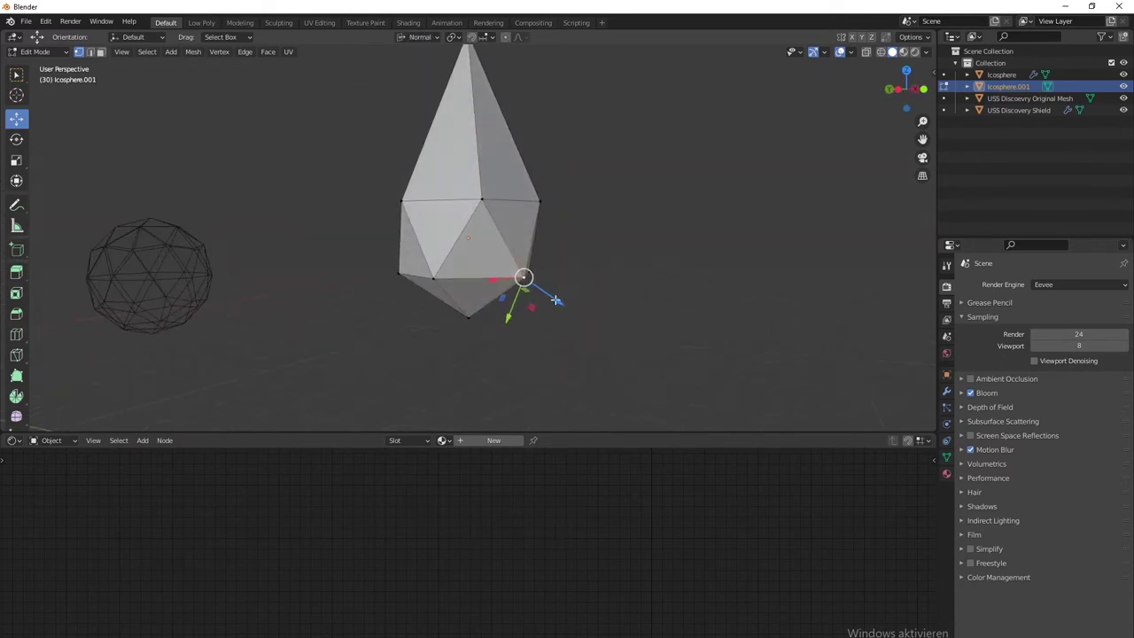
left_click_drag(557, 302, 703, 392)
middle_click_drag(704, 393, 620, 299)
Step: Pull a second lower side vertex outward along its normal to form another long spike
left_click(496, 256)
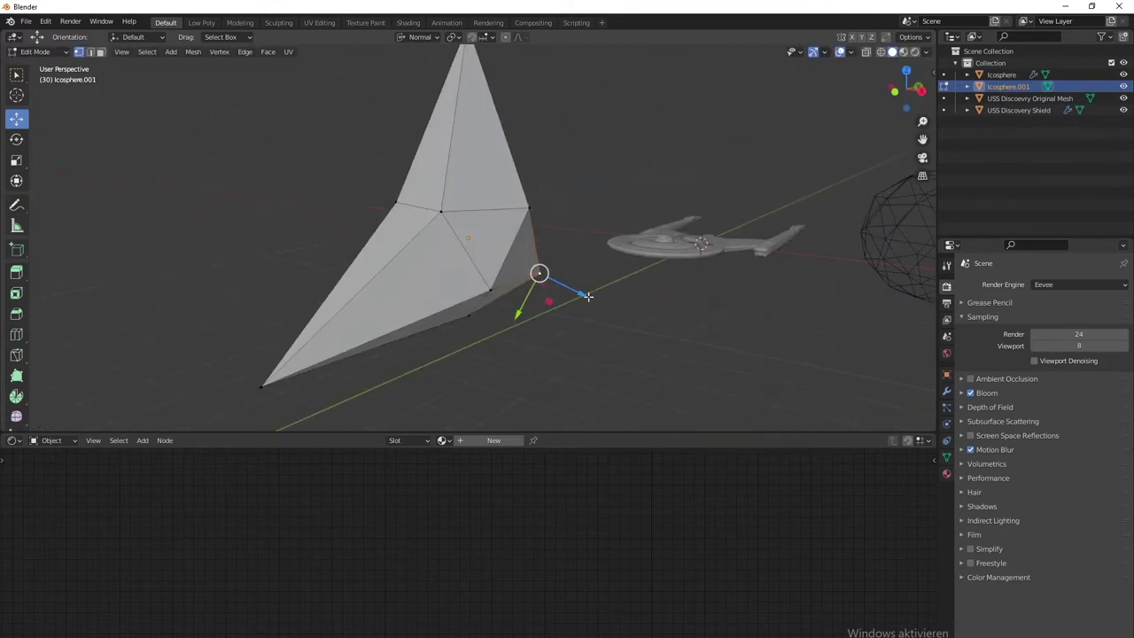
left_click_drag(587, 296, 785, 367)
middle_click_drag(764, 309, 512, 249)
left_click(515, 251)
middle_click_drag(662, 271, 593, 266)
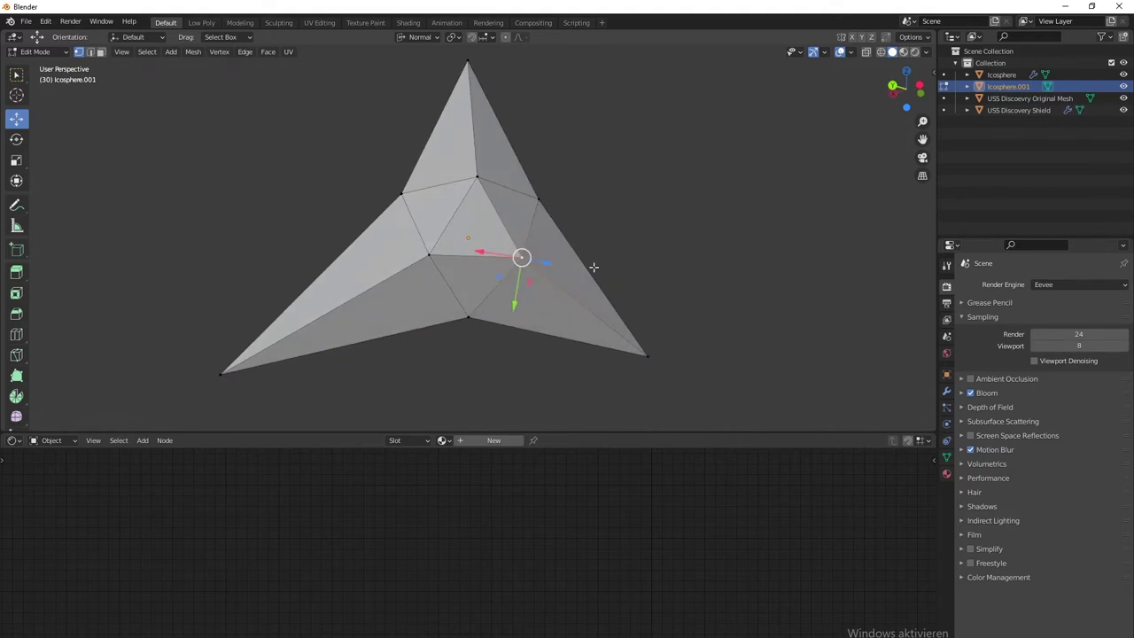
Step: Subdivide the triangular side face between the spikes
key("3")
left_click(476, 230)
right_click(492, 235)
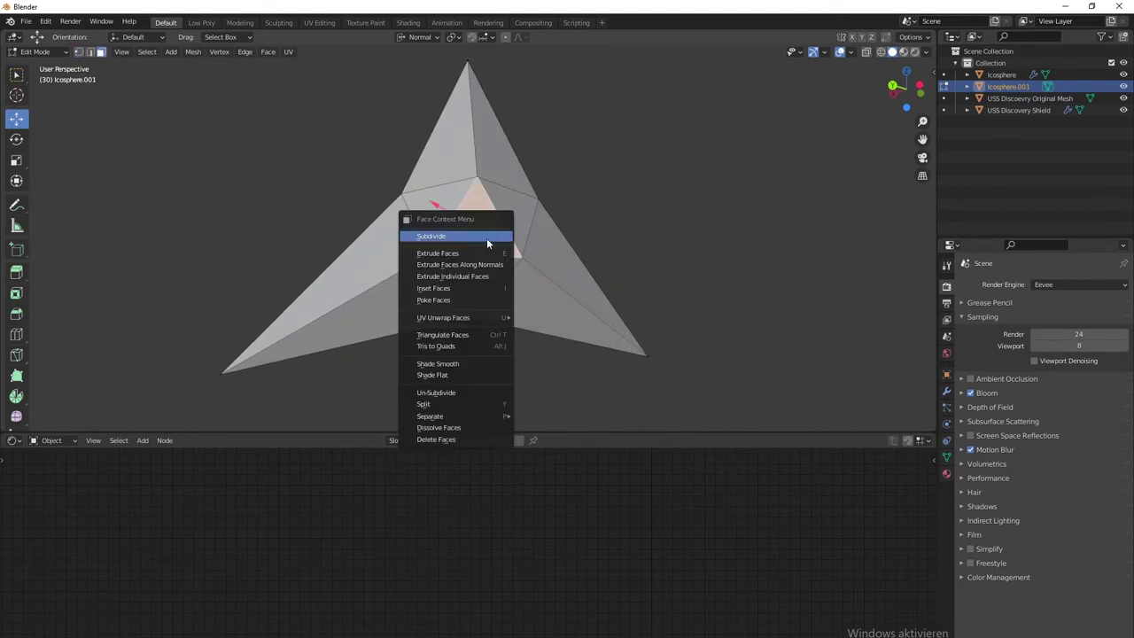
left_click(491, 234)
middle_click_drag(674, 283, 664, 293)
key("ctrl+z")
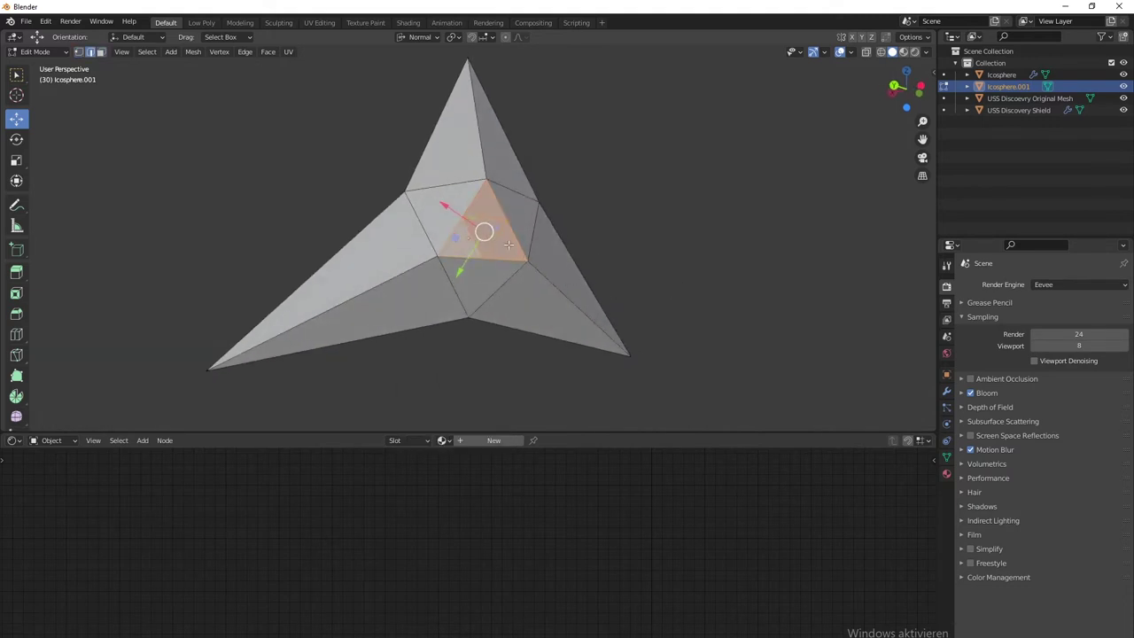
left_click(672, 270)
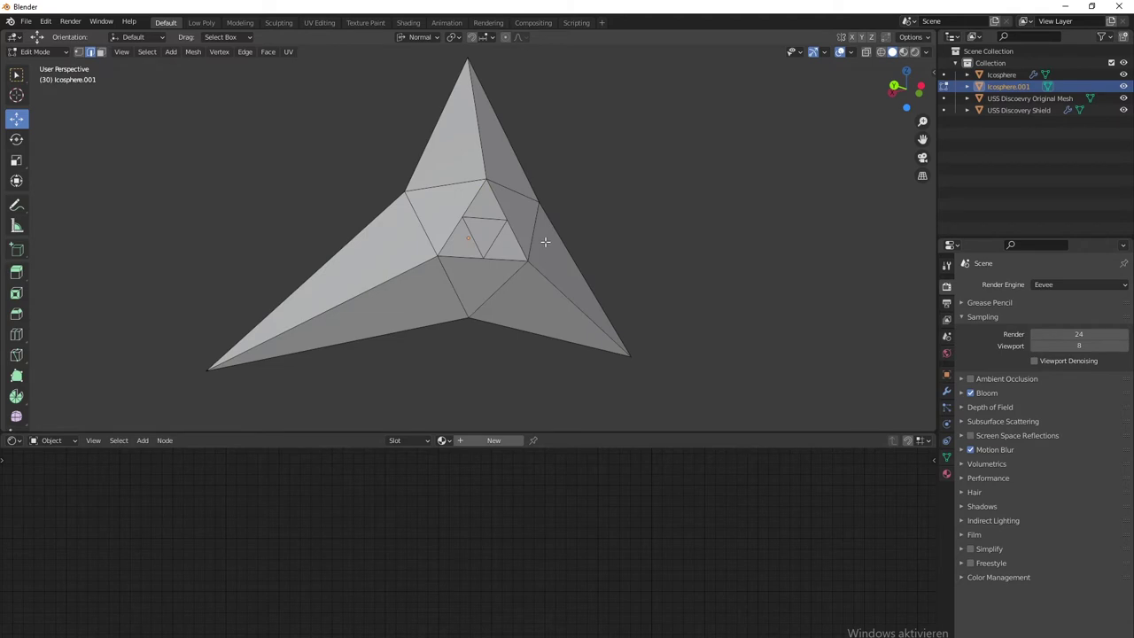
Step: Pull the middle triangle of the subdivided face outward about 2.1 m along its normal to form a blunt arm
left_click(486, 235)
key("3")
left_click(485, 237)
middle_click_drag(532, 259, 624, 292)
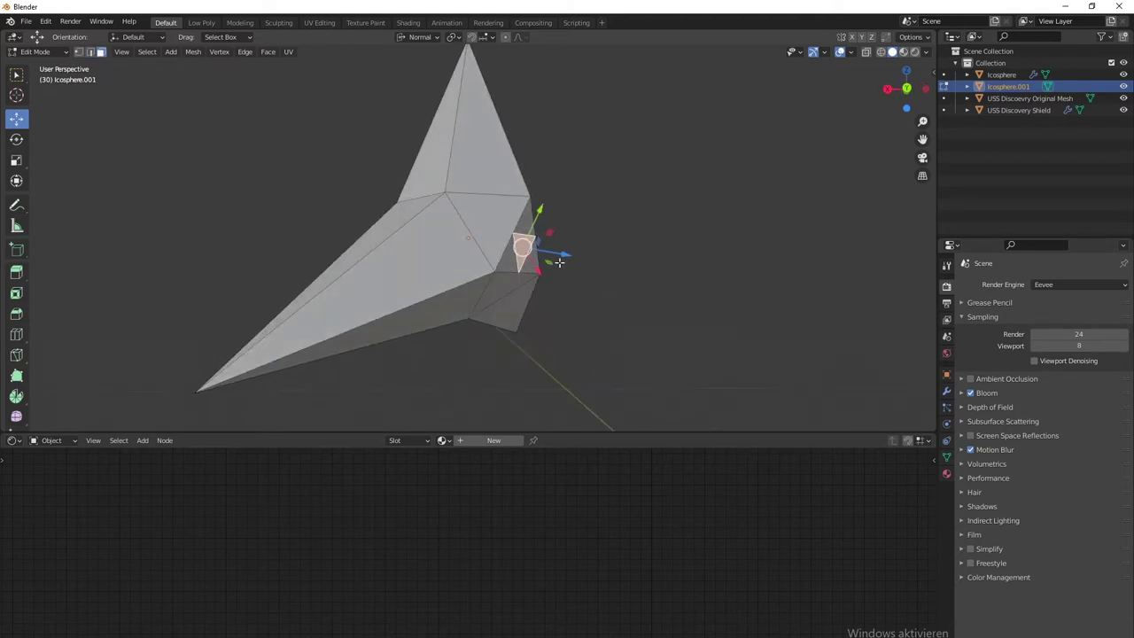
left_click_drag(568, 254, 755, 296)
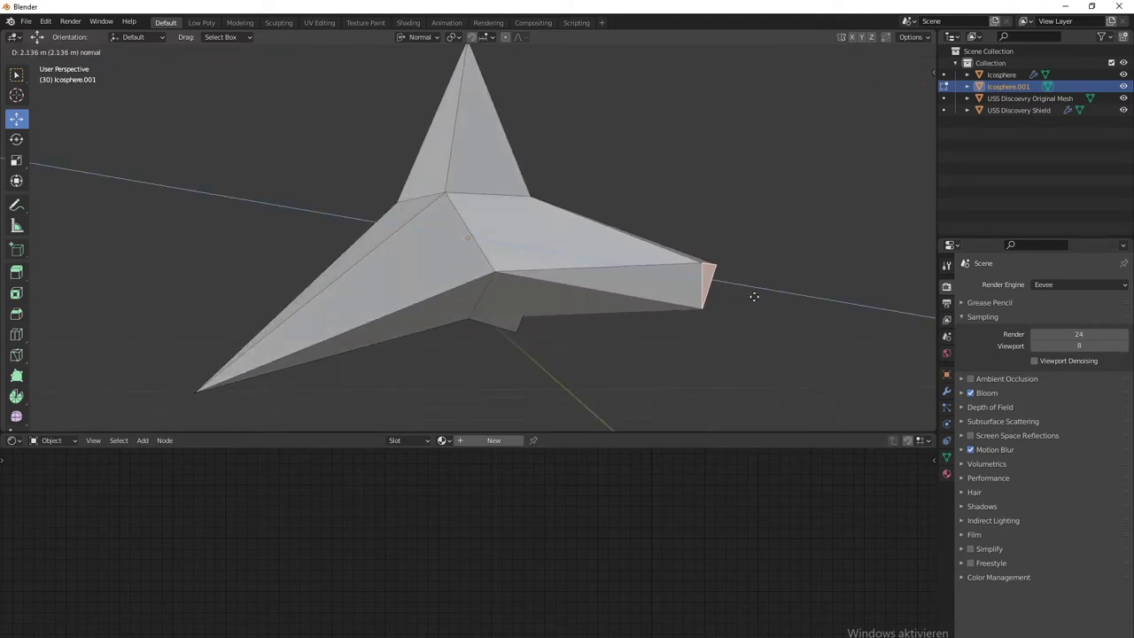
middle_click_drag(754, 296, 519, 197)
Step: Connect the pairs of corner vertices around the base of the blunt arm with edges
key("Tab")
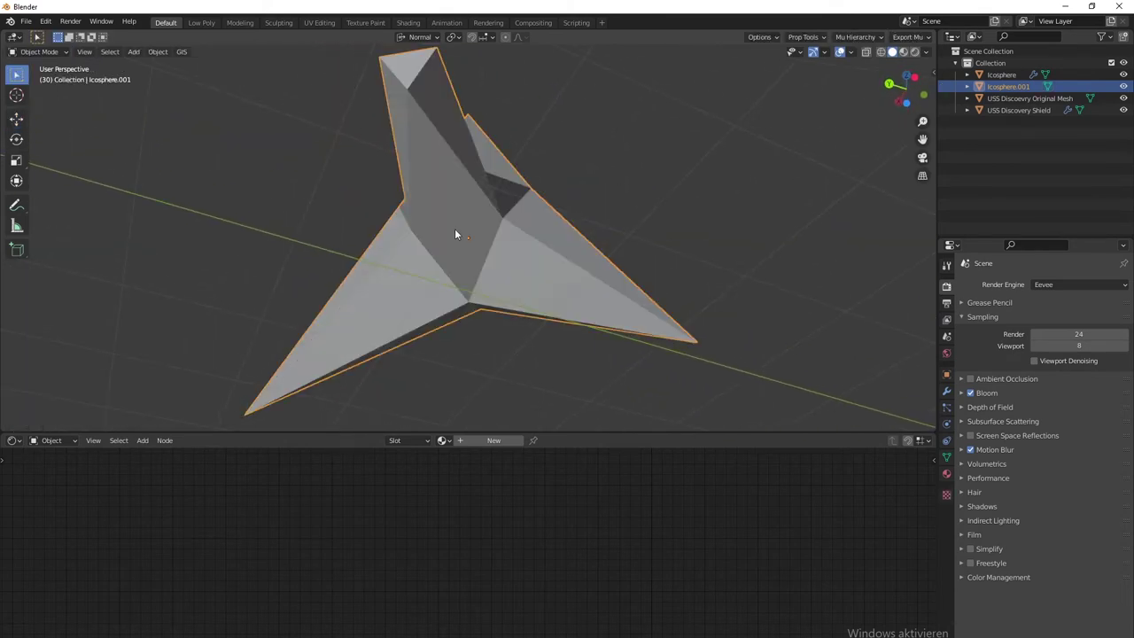
key("Tab")
key("1")
left_click(411, 229)
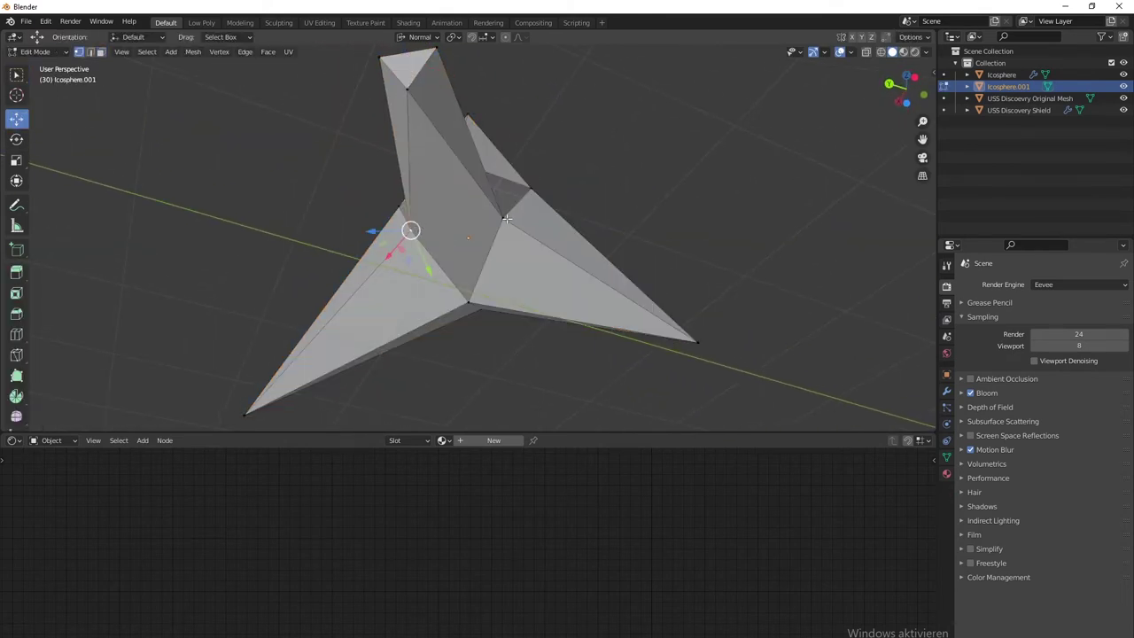
left_click(502, 218, "shift")
middle_click_drag(612, 197, 591, 282)
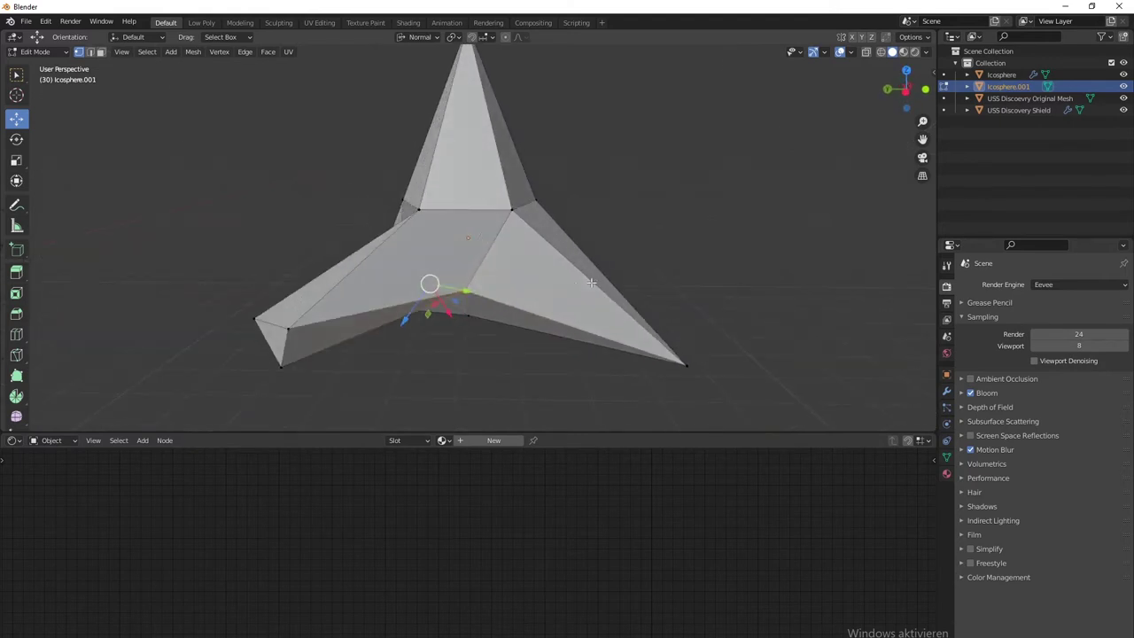
left_click(420, 211)
left_click(463, 288, "shift")
middle_click_drag(281, 291, 422, 296)
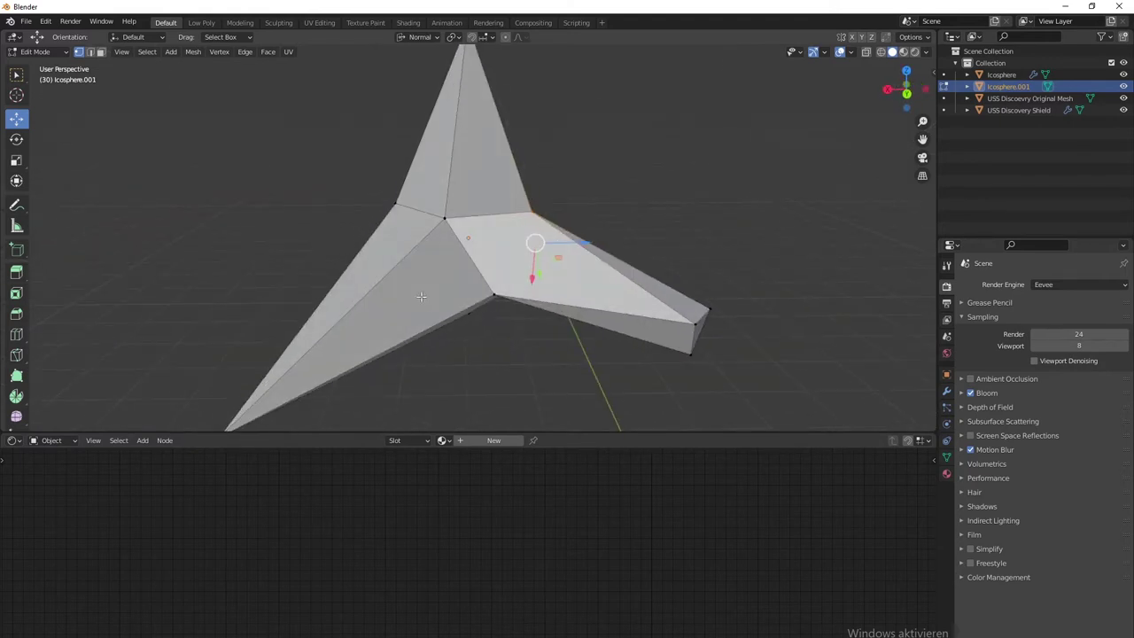
left_click(496, 295)
left_click(533, 211, "shift")
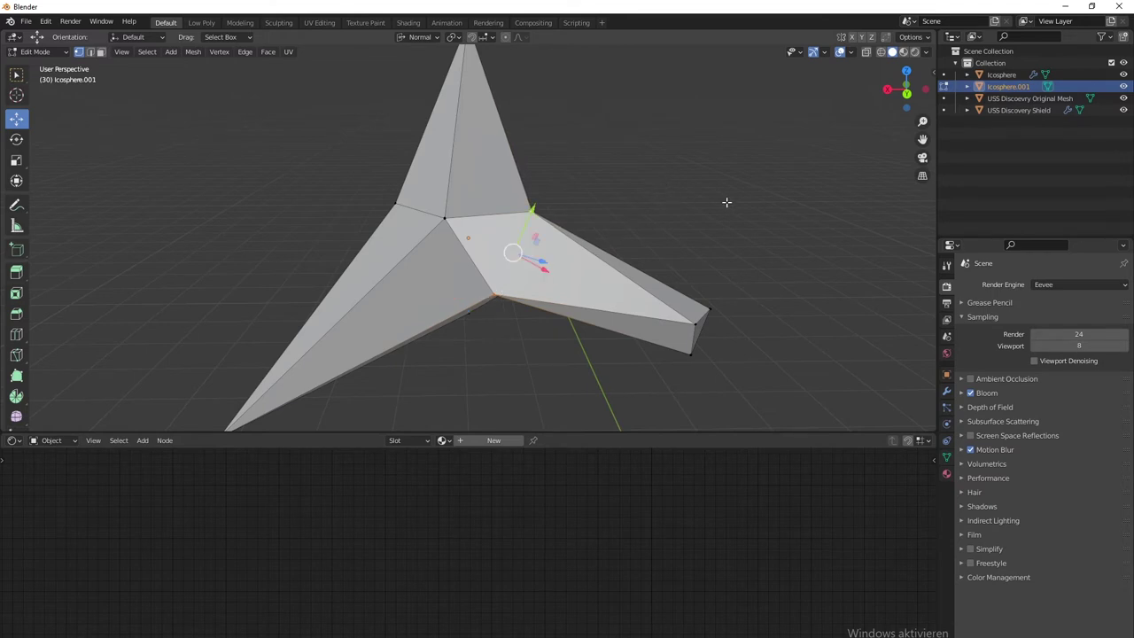
key("j")
middle_click_drag(721, 225, 608, 218)
left_click(745, 236)
Step: Scale the end face of the blunt arm to about 0.275 so it tapers to a narrow tip
scroll(618, 272, "down", 4)
middle_click_drag(619, 271, 621, 338)
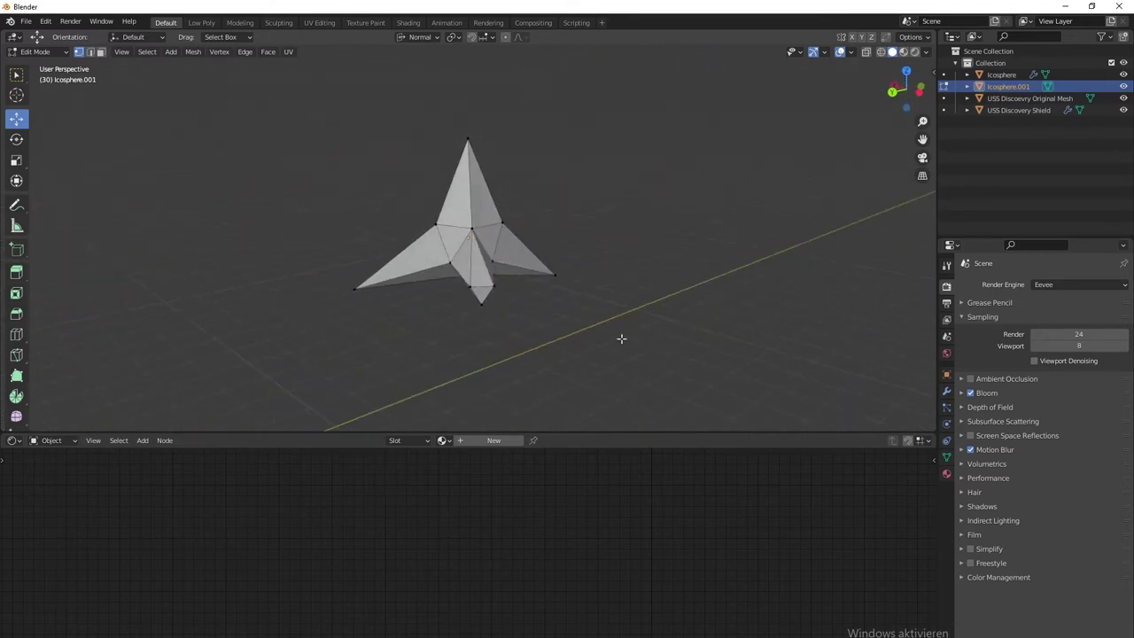
scroll(621, 337, "up", 3)
key("3")
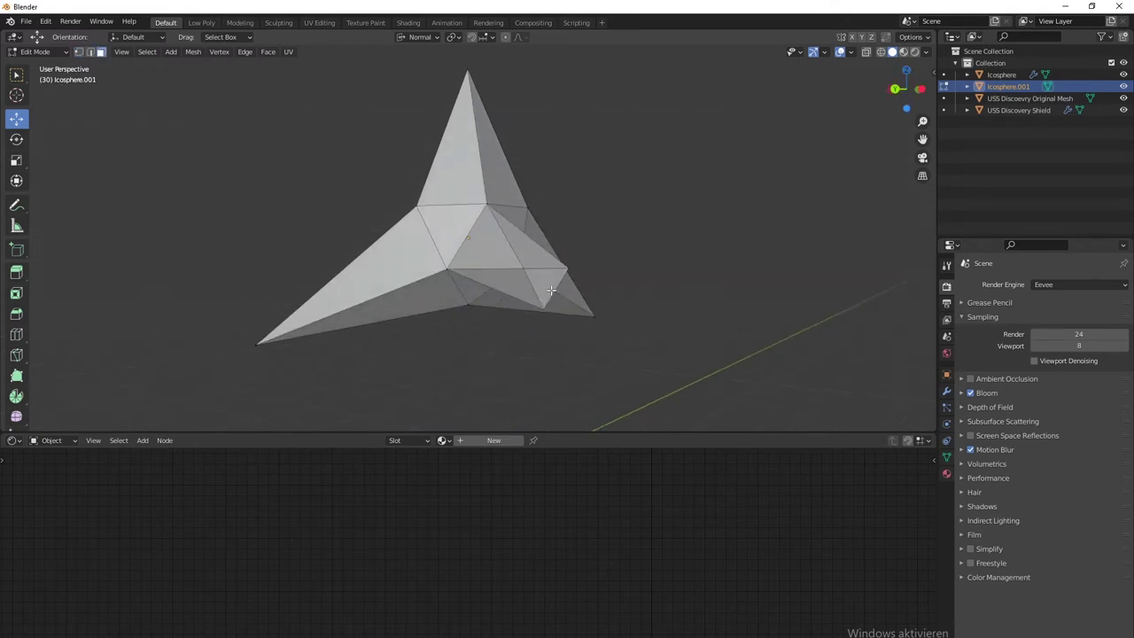
left_click(553, 290)
key("s")
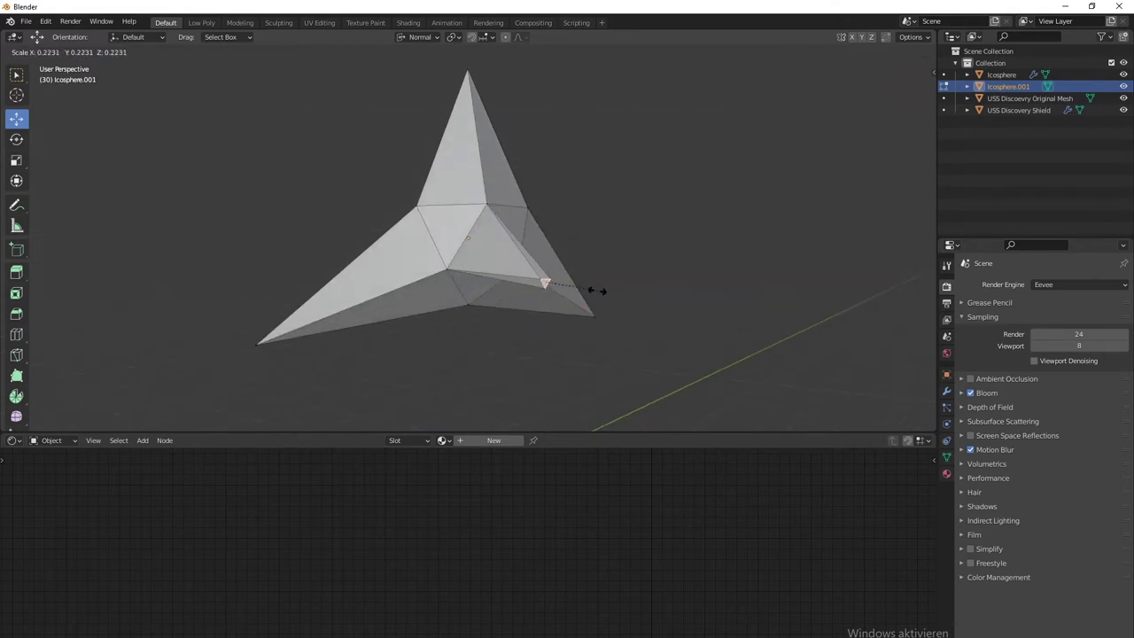
left_click(610, 292)
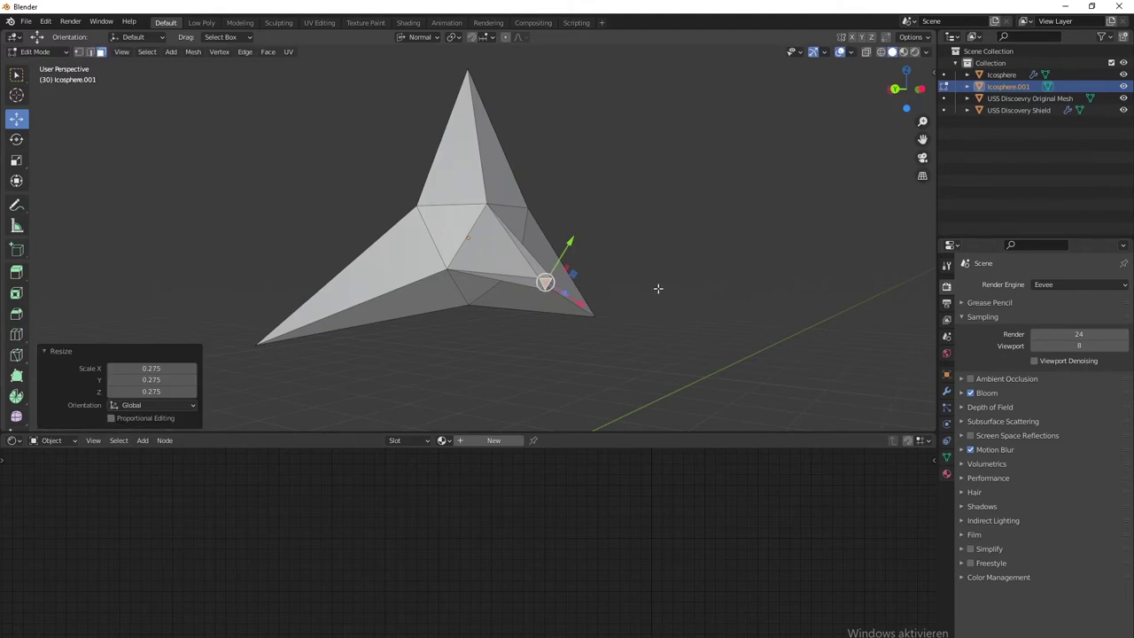
Step: Examine the triangular faces between the arms and the edges around their bases from several sides
middle_click_drag(659, 289, 590, 291)
left_click(467, 257)
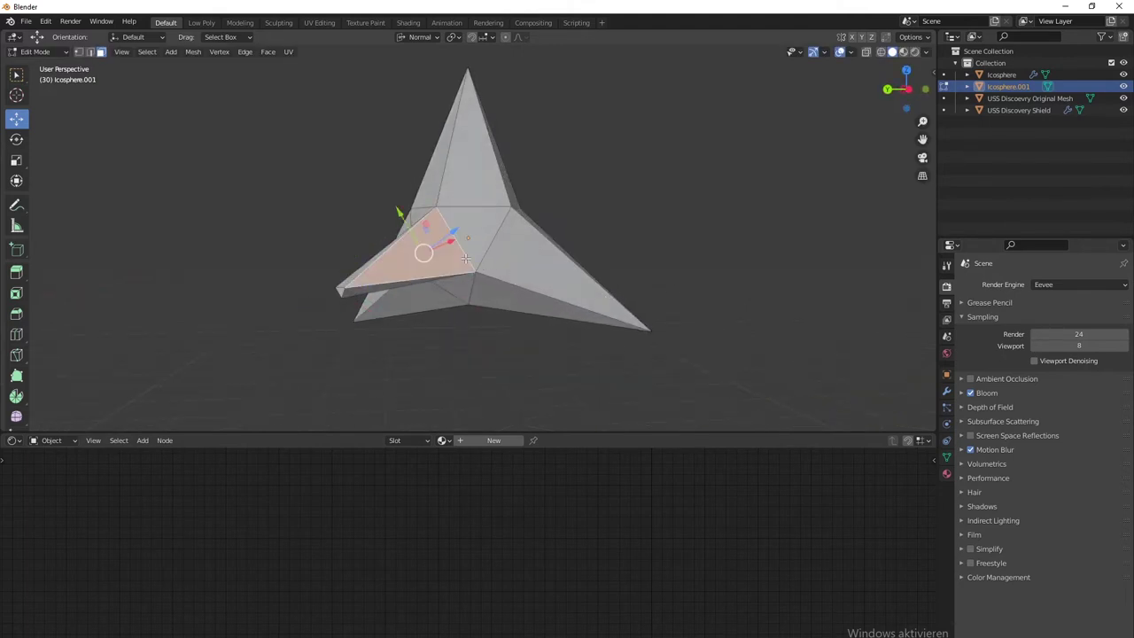
key("2")
left_click(460, 238)
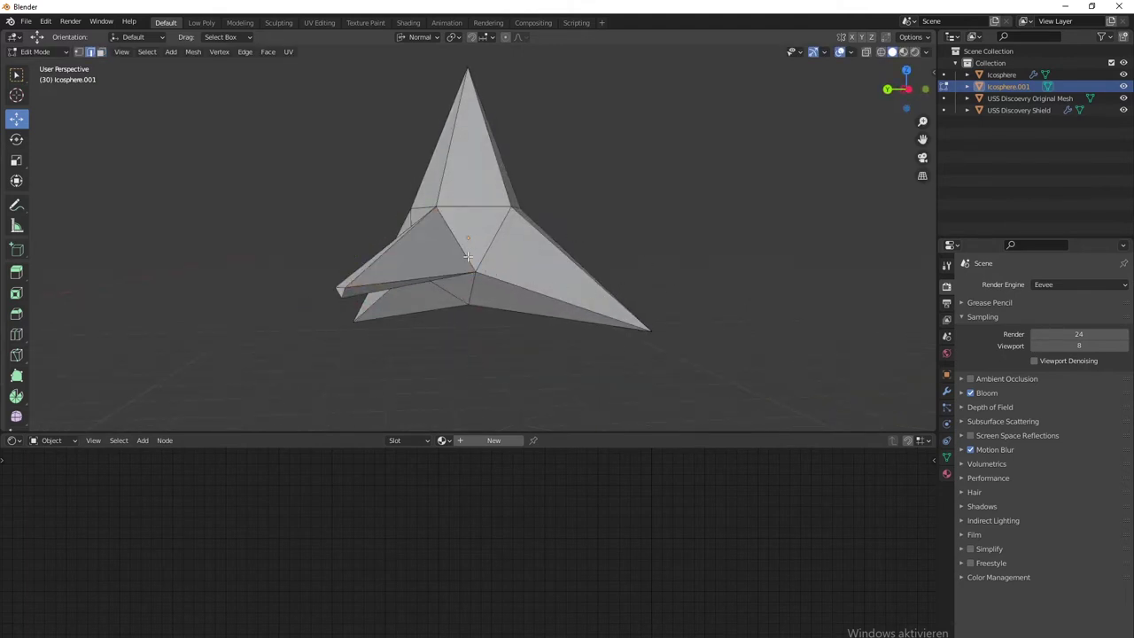
left_click(467, 257)
mouse_move(598, 278)
middle_mouse_down()
mouse_move(627, 222)
mouse_move(606, 268)
mouse_move(579, 263)
mouse_move(662, 311)
mouse_move(584, 291)
middle_mouse_up()
scroll(606, 268, "up", 4)
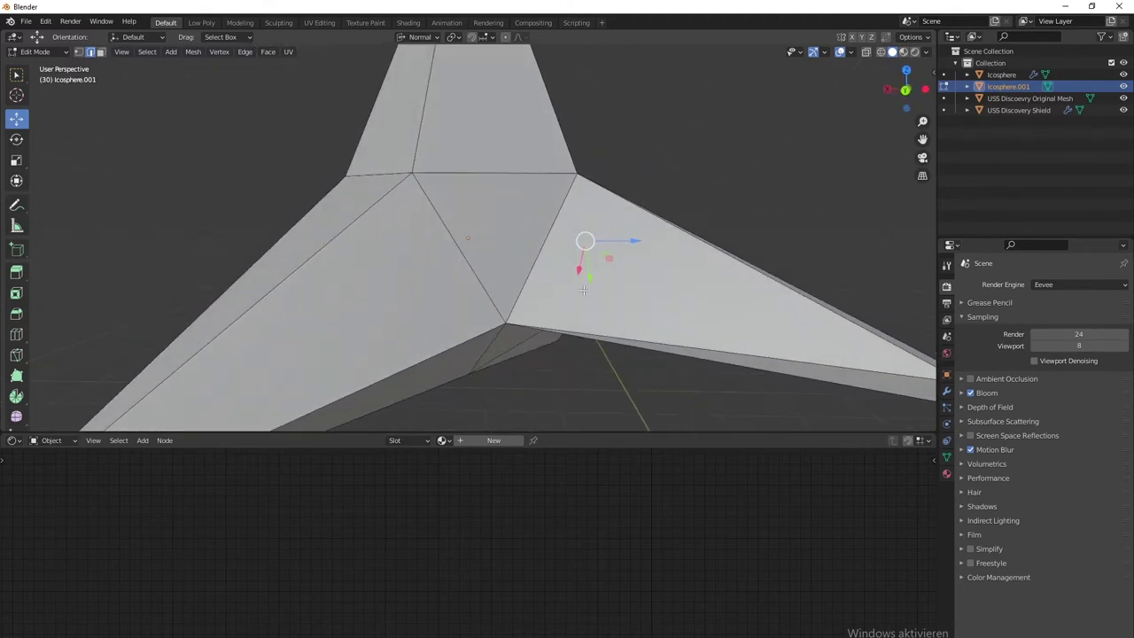
left_click(530, 268)
middle_click_drag(671, 313, 592, 241)
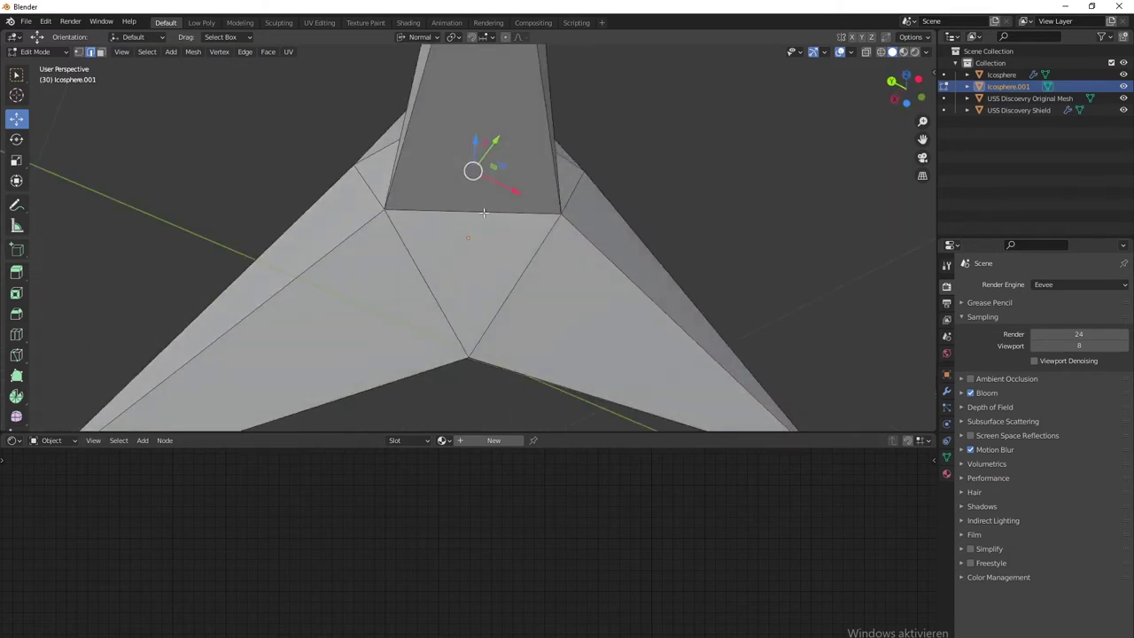
left_click(484, 212, "shift")
scroll(494, 247, "down", 4)
middle_click_drag(564, 200, 671, 312)
key("s")
left_click(593, 275)
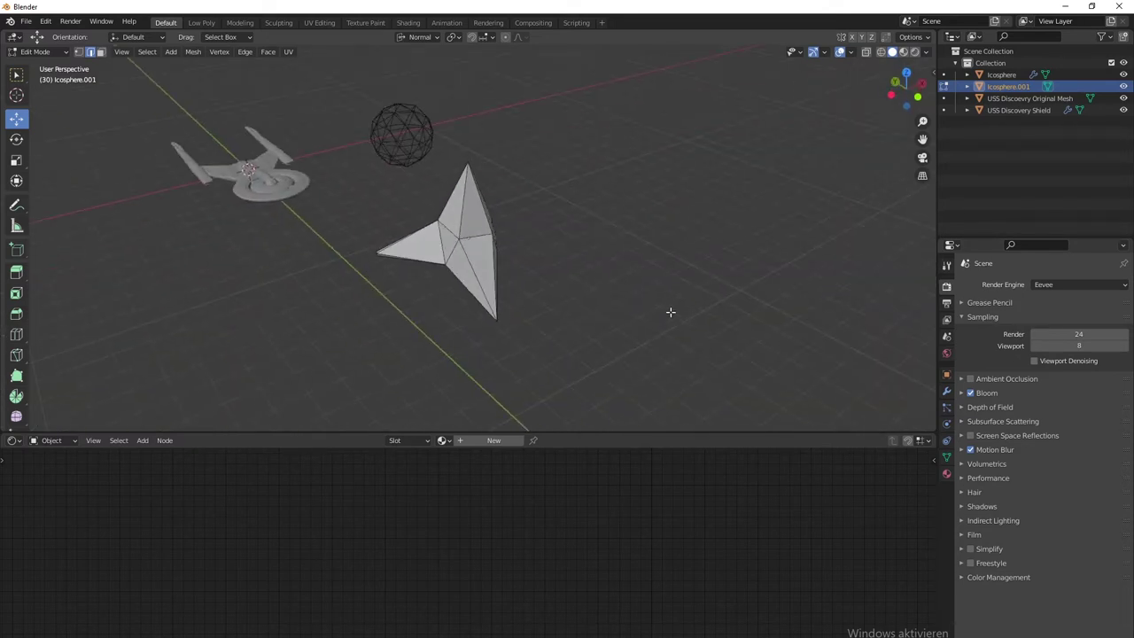
Step: Scale the entire spiky mesh down to about 0.172
middle_click_drag(525, 345, 696, 243)
key("a")
key("s")
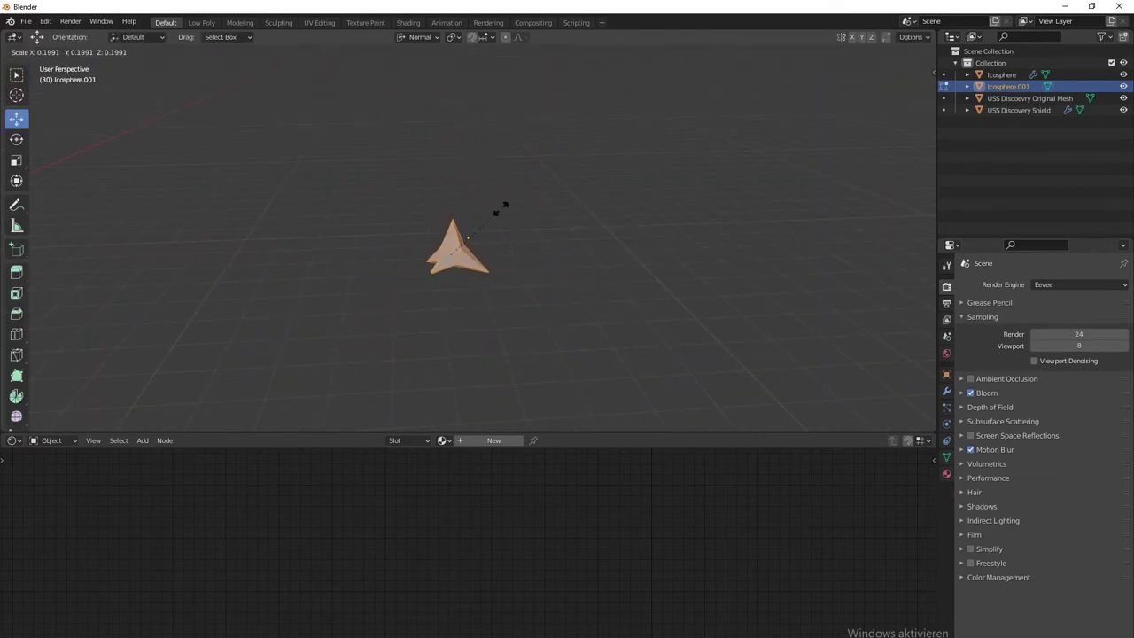
left_click(496, 211)
scroll(529, 215, "up", 4)
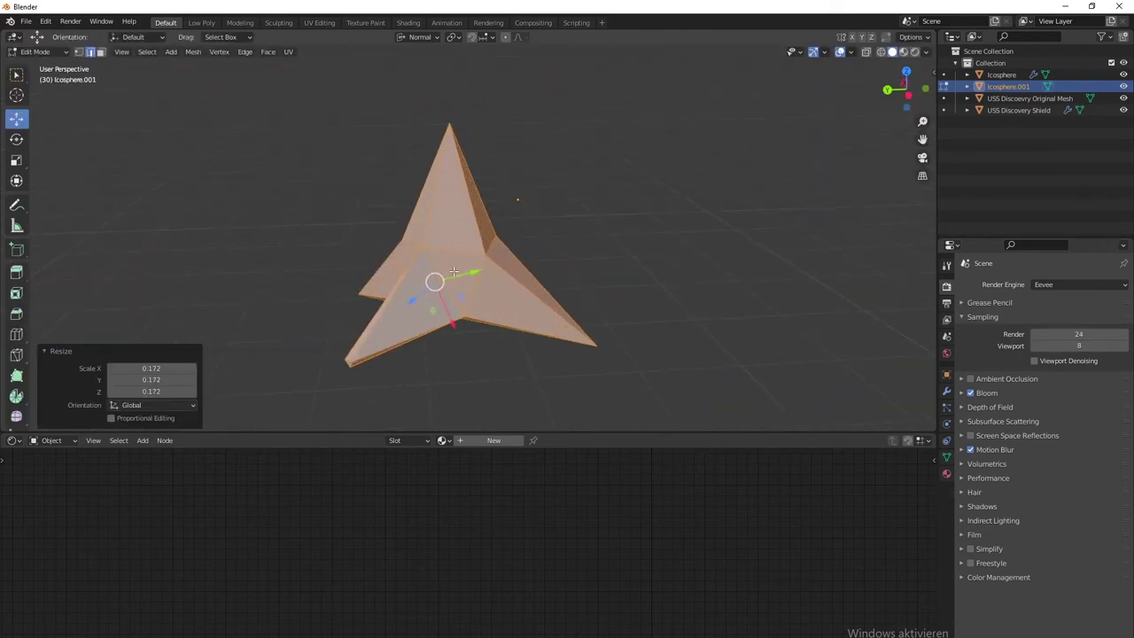
Step: Try to move the spiky mesh's geometry to its origin in Object Mode
key("Tab")
right_click(516, 268)
mouse_move(530, 296)
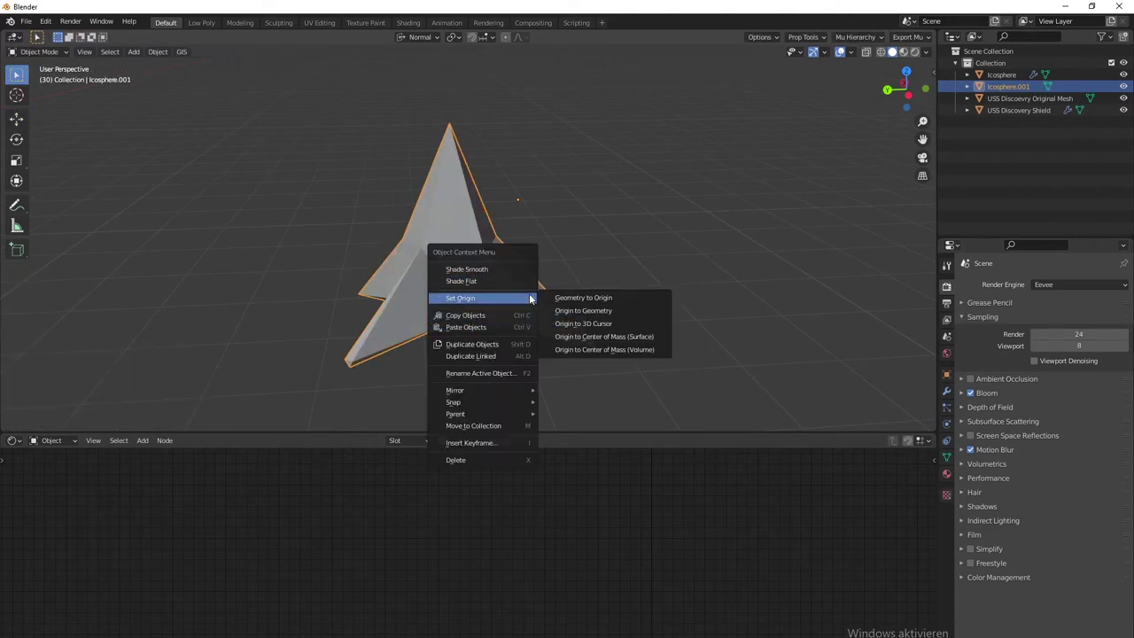
left_click(602, 299)
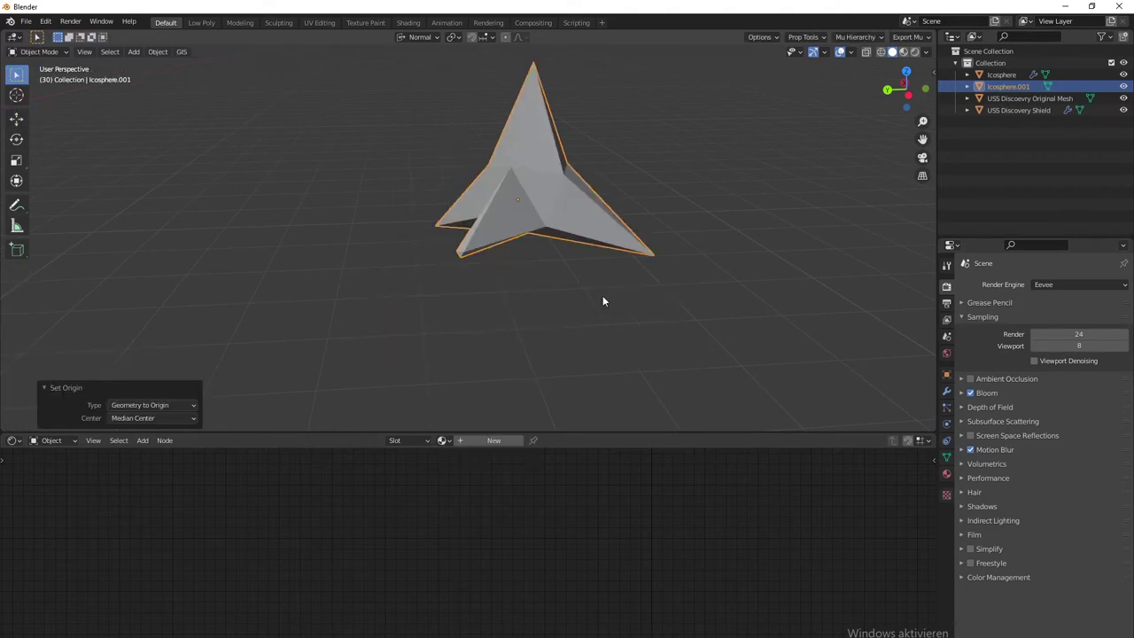
scroll(608, 200, "down", 3)
Step: Return to Edit Mode, scale the whole spiky mesh down further and deselect it
key("Tab")
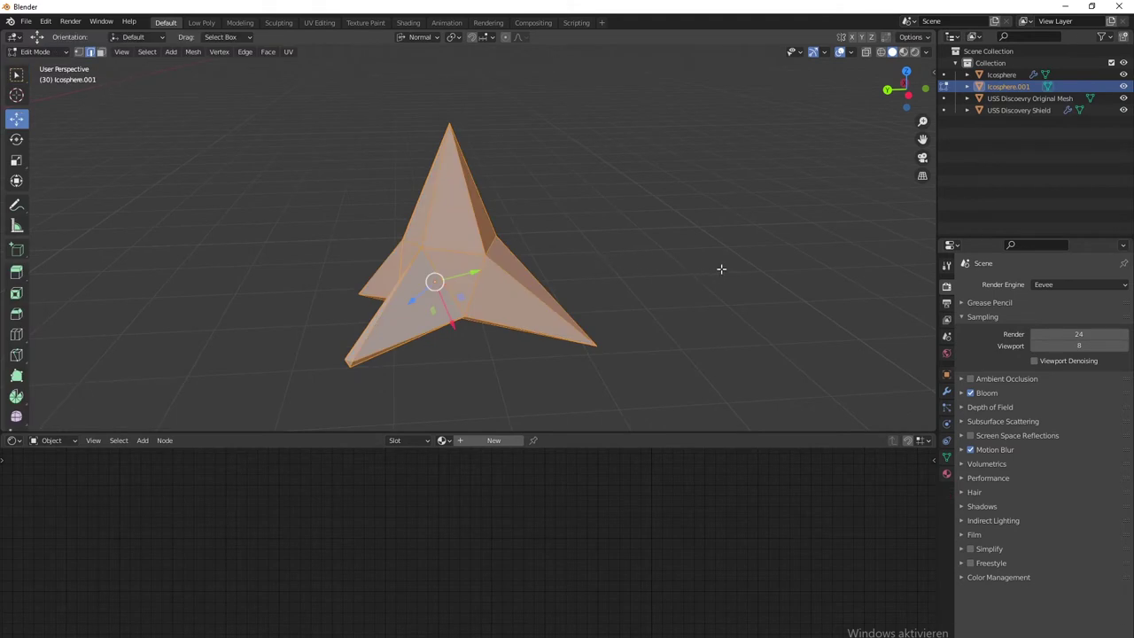
key("s")
left_click(604, 272)
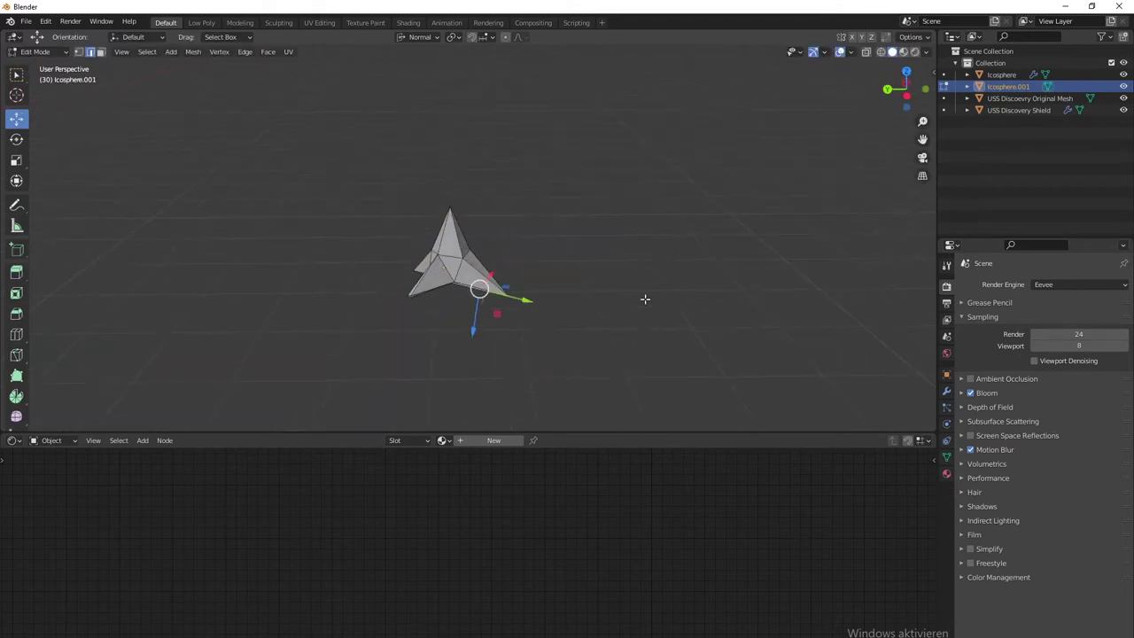
left_click(501, 263)
Step: Add an ico sphere with 1 subdivision and a 1 m radius inside the same mesh object
key("shift+a")
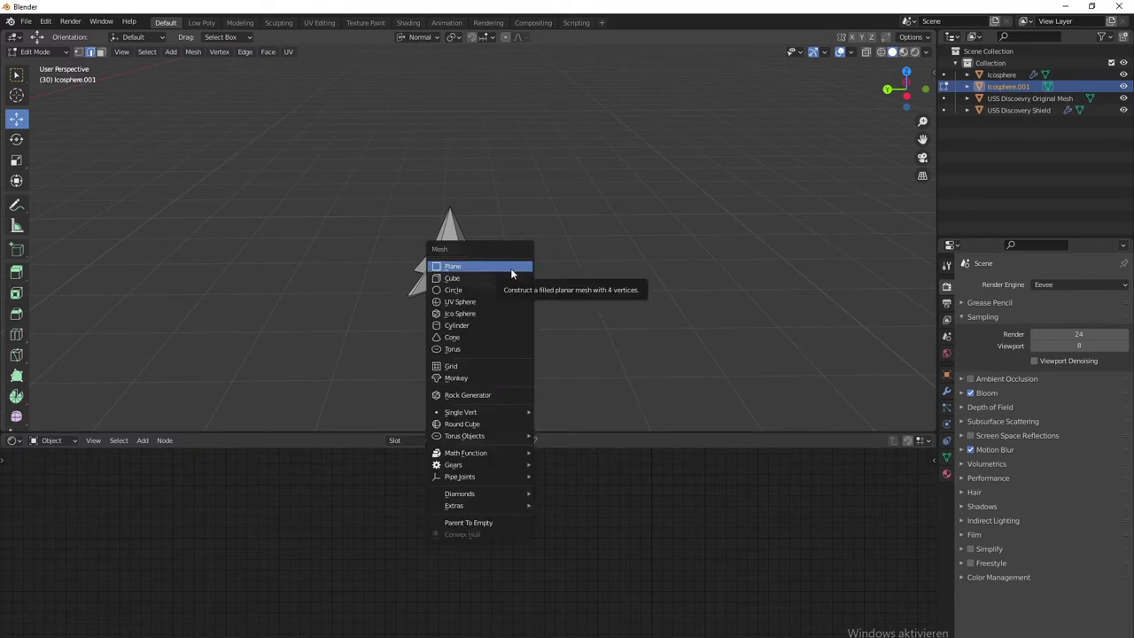
left_click(480, 314)
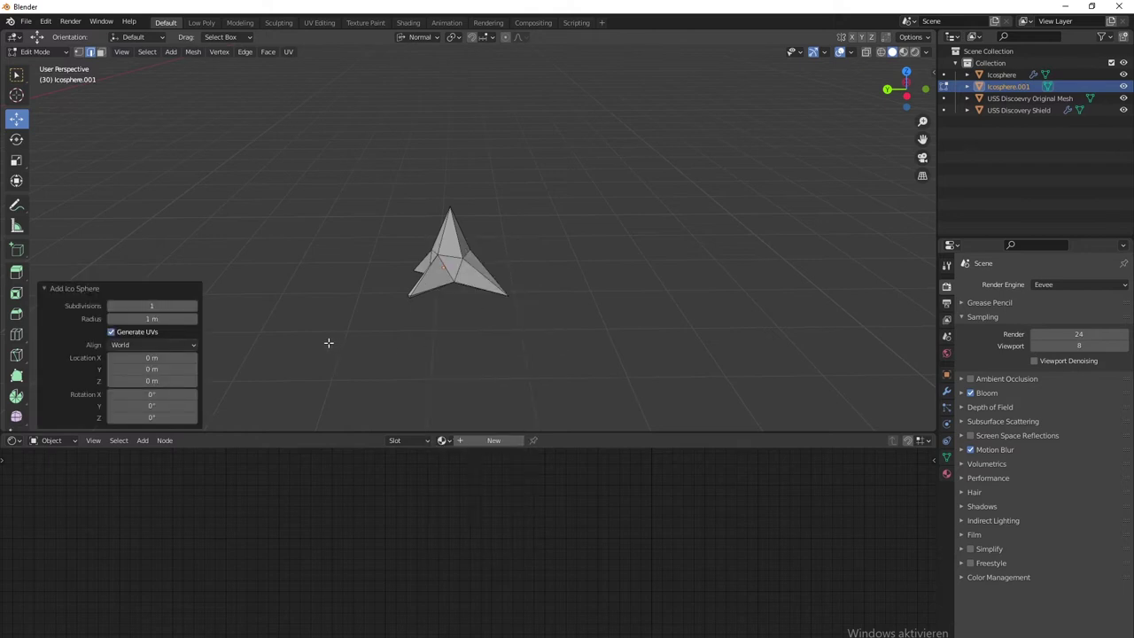
scroll(277, 341, "down", 10)
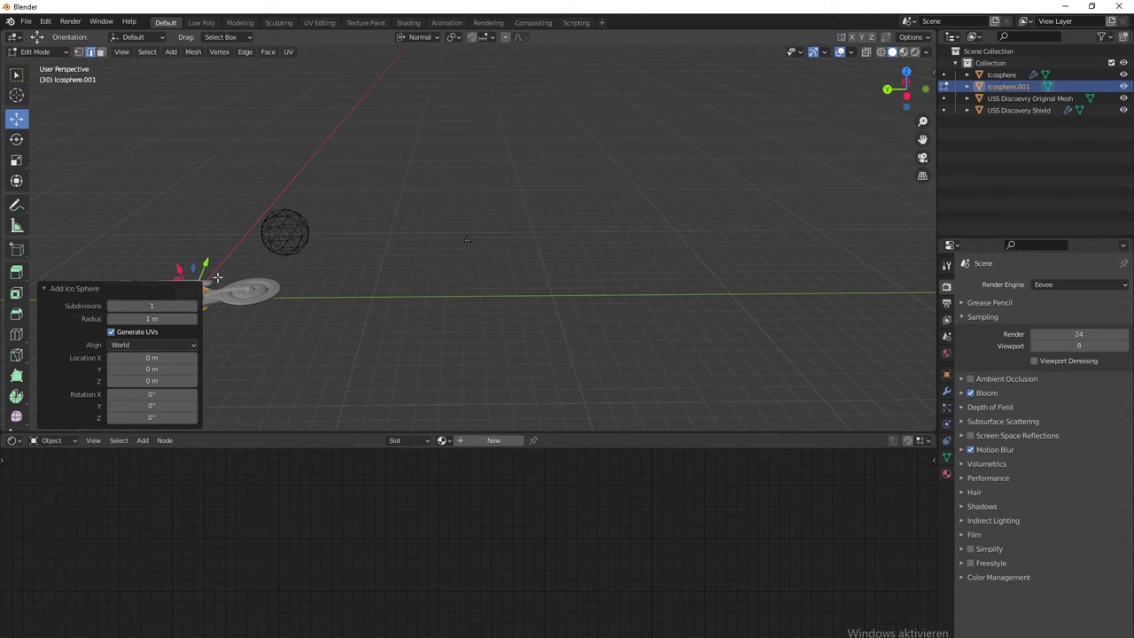
left_click(285, 308)
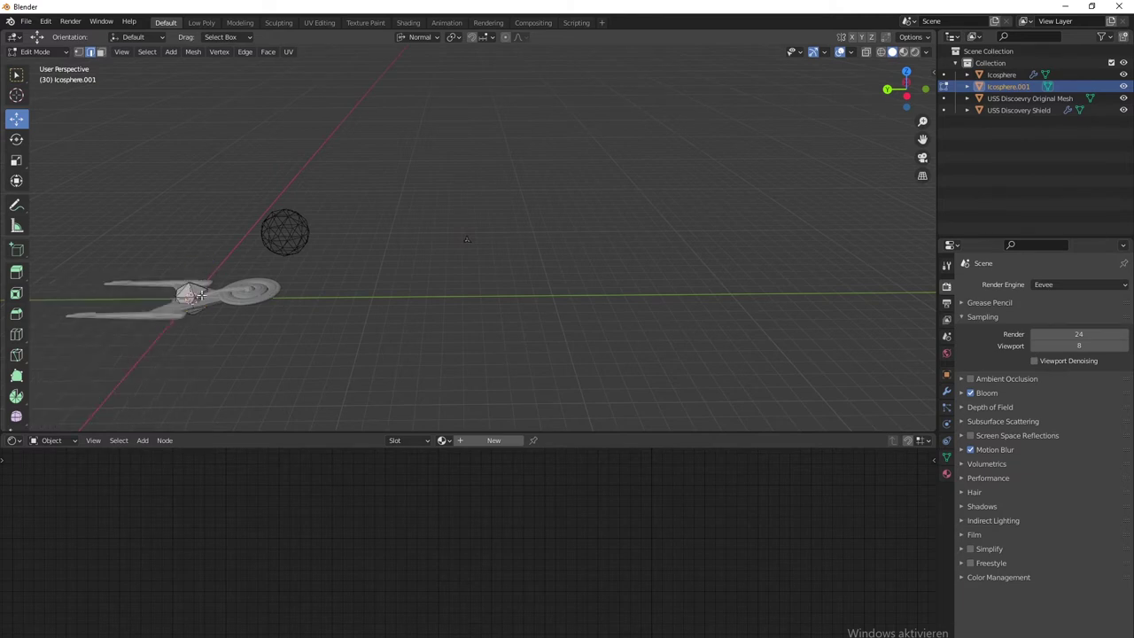
Step: Select the entire new ico sphere and move it along the global axes by about -15.29 m in Y and 3.39 m in Z
left_click(192, 293)
key("ctrl+l")
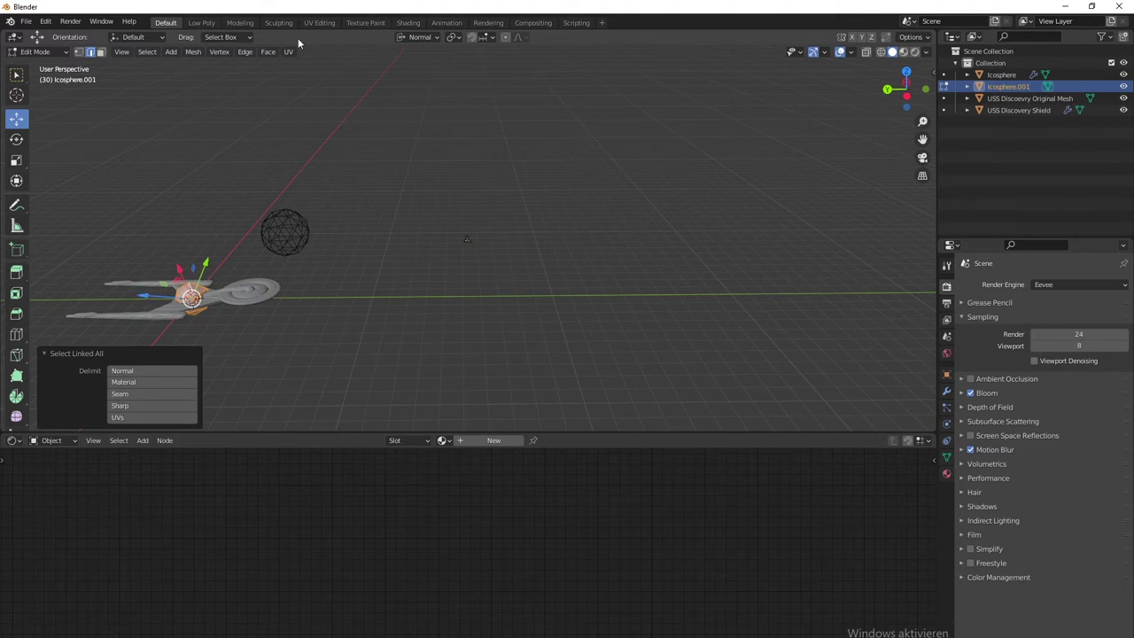
left_click(421, 38)
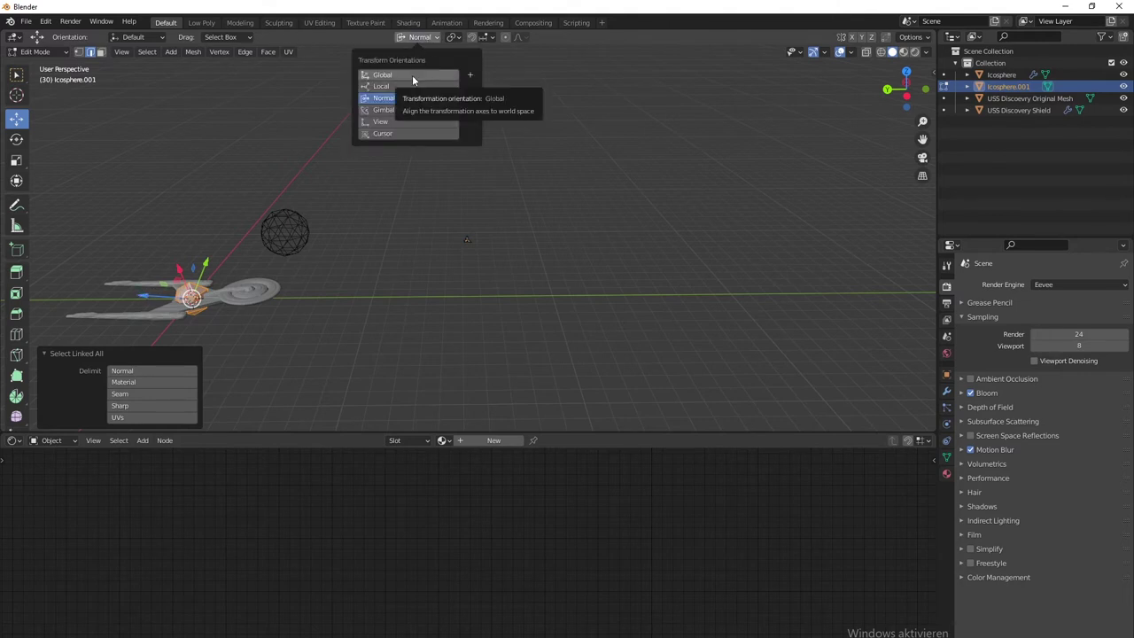
left_click(408, 77)
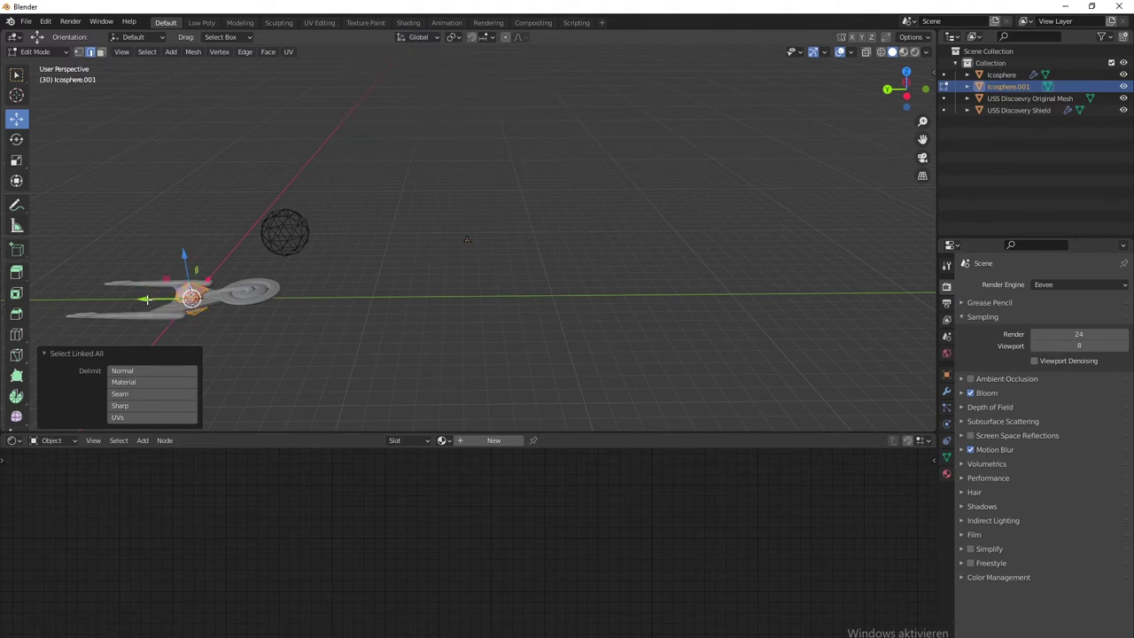
left_click_drag(145, 299, 435, 268)
scroll(532, 284, "up", 4)
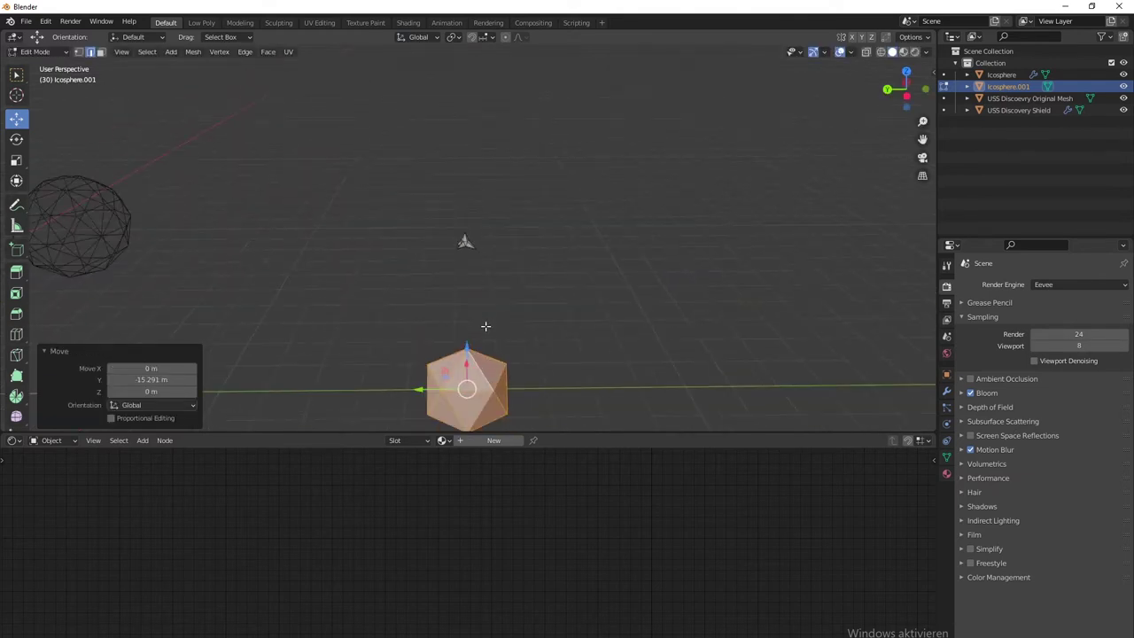
left_click_drag(467, 345, 447, 195)
middle_click_drag(623, 257, 478, 260)
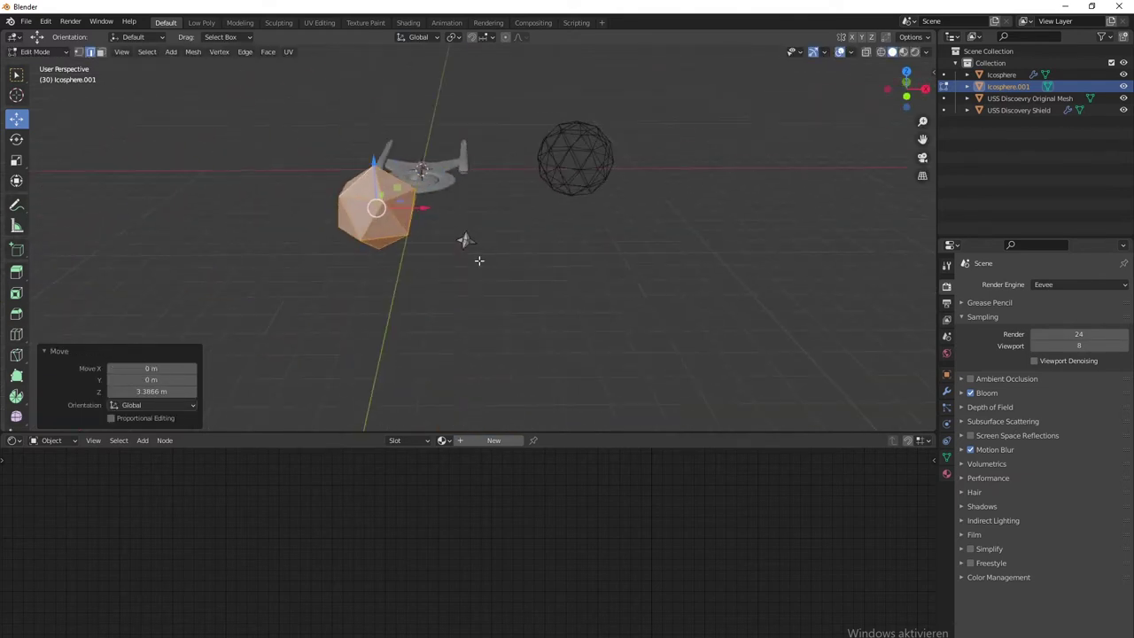
Step: Move the selected icosahedron shell along Z and slightly along Y so it is centred around the small spiked mesh
scroll(478, 260, "up", 5)
left_click_drag(234, 142, 473, 173)
scroll(674, 288, "up", 5)
scroll(674, 288, "up", 3)
middle_click_drag(696, 270, 567, 251)
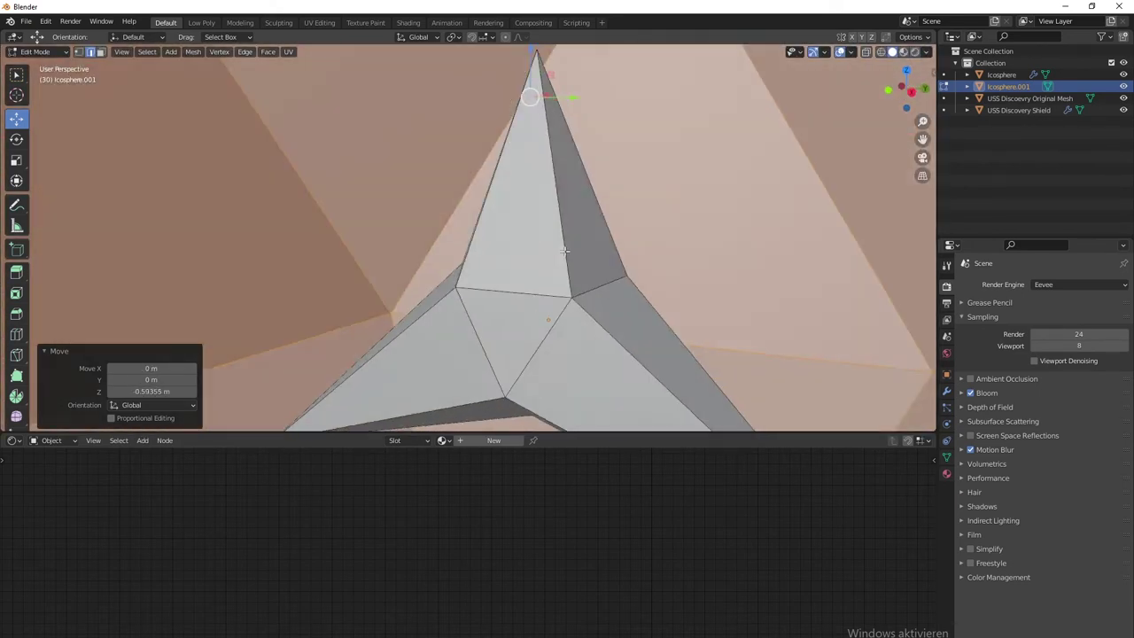
left_click_drag(531, 51, 602, 359)
middle_click_drag(594, 324, 599, 402)
left_click_drag(539, 328, 609, 358)
scroll(600, 292, "down", 11)
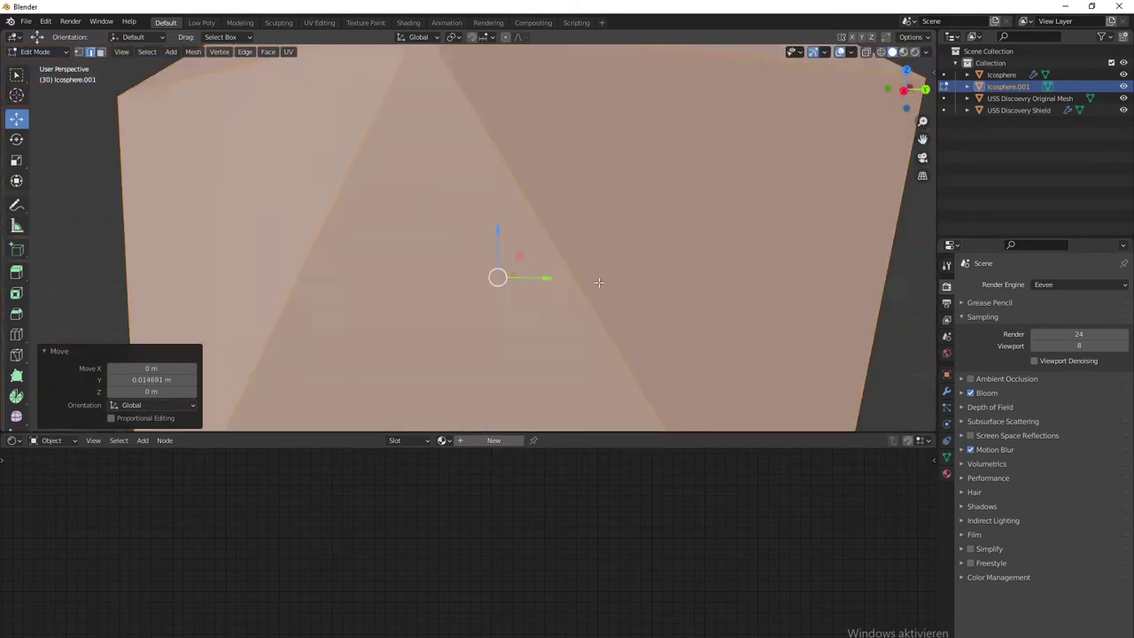
Step: Scale the icosahedron shell around the spiked mesh and return to Object Mode
scroll(644, 327, "up", 1)
key("s")
middle_click_drag(644, 327, 584, 362)
left_click(656, 316)
key("Tab")
scroll(491, 348, "down", 5)
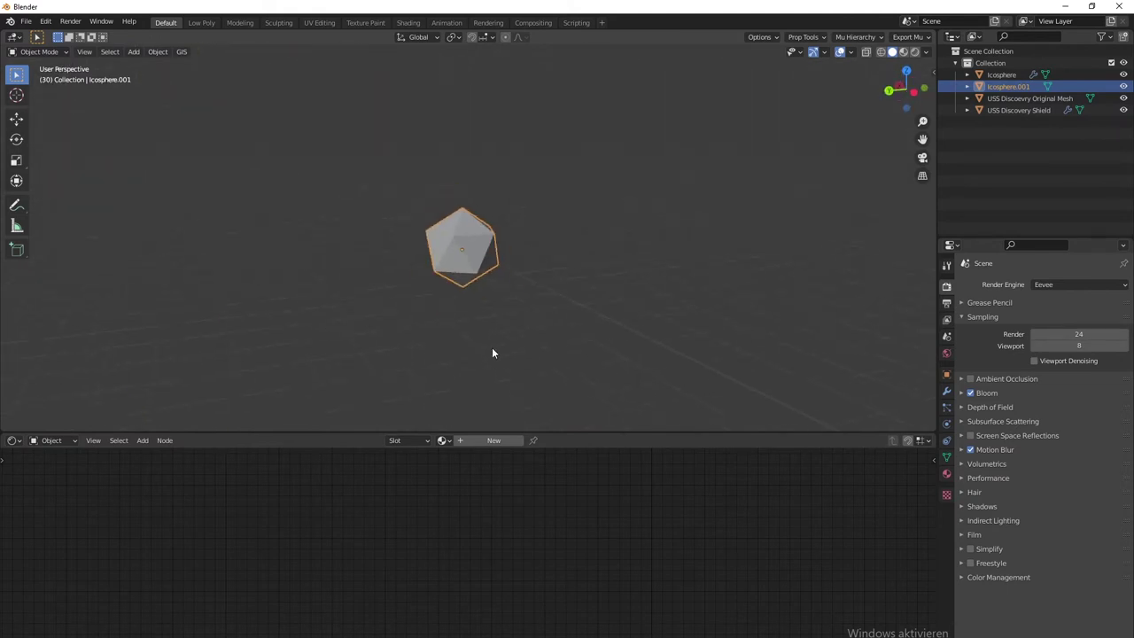
Step: Add two empty material slots to Icosphere.001
middle_click_drag(491, 348, 600, 324)
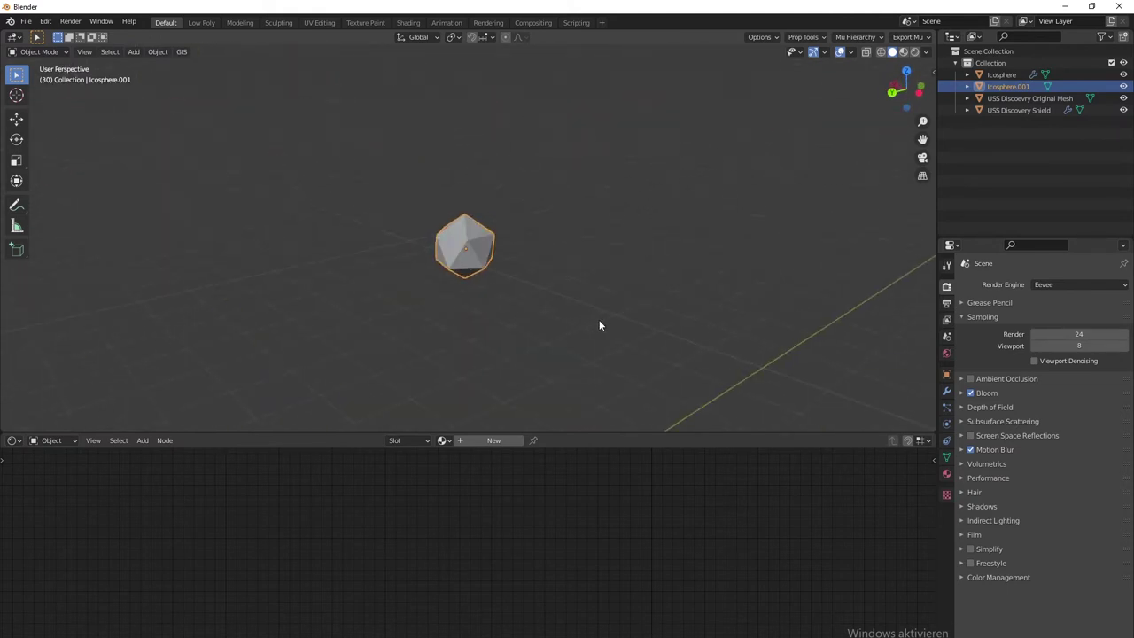
scroll(709, 326, "up", 4)
left_click(947, 391)
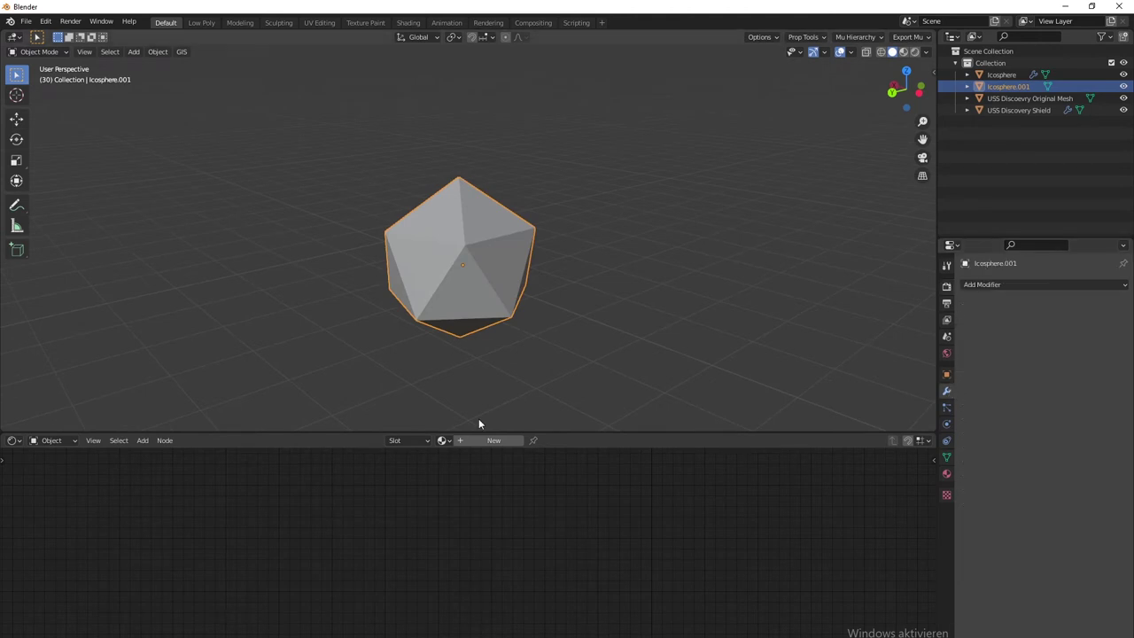
left_click(946, 474)
left_click(1124, 288)
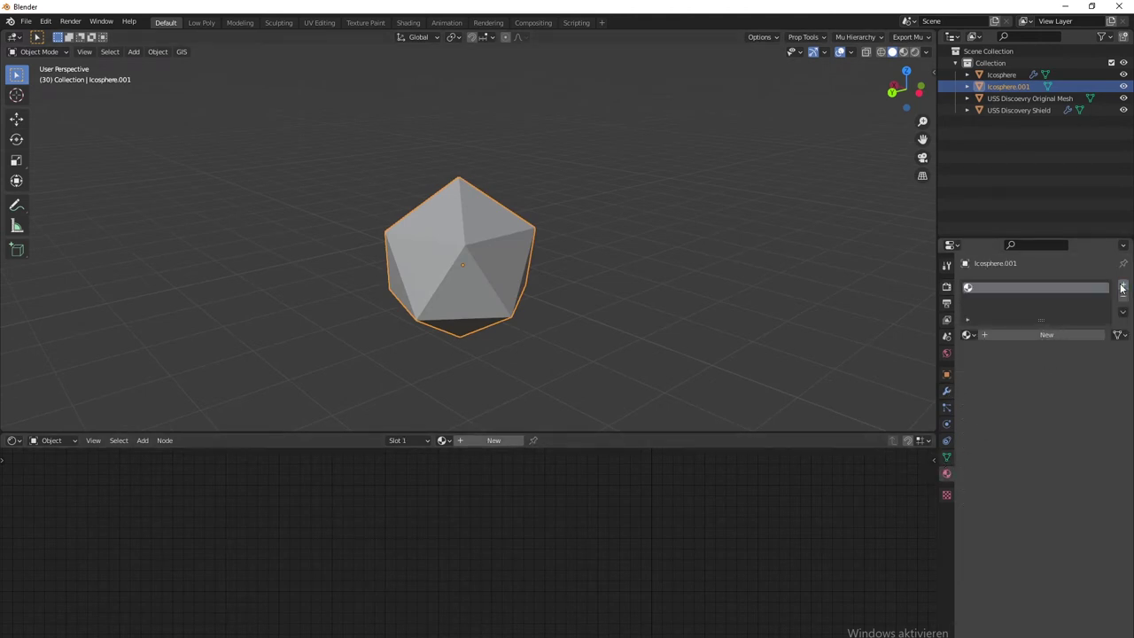
left_click(1125, 286)
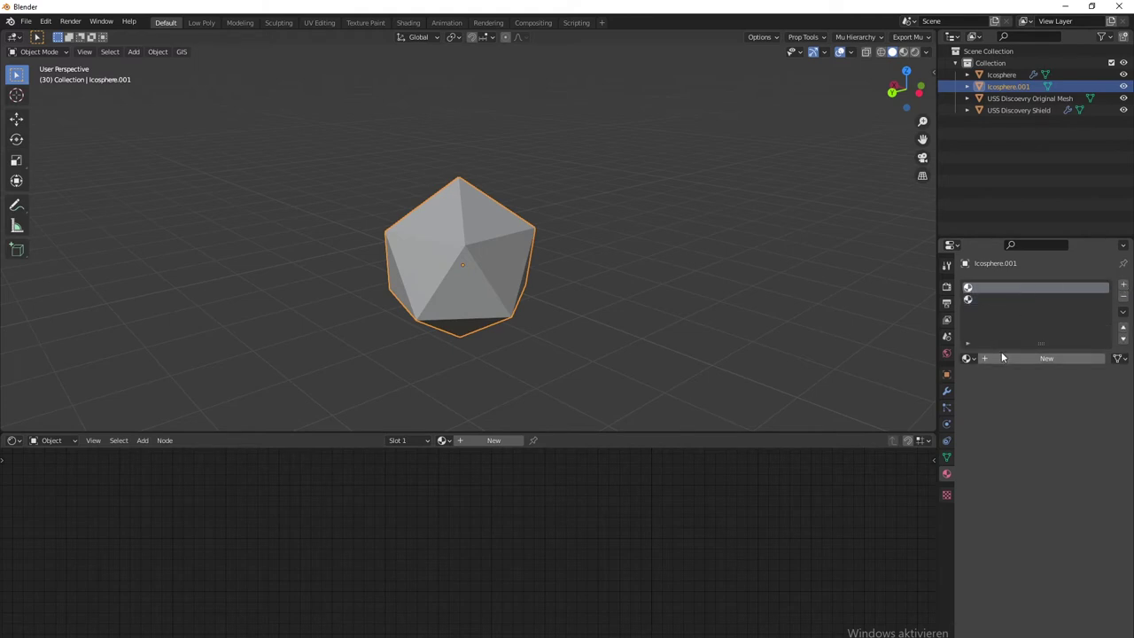
Step: Create a new material in the first slot and name it Torpedo
left_click(1032, 358)
left_click(1030, 358)
type("Torpedo")
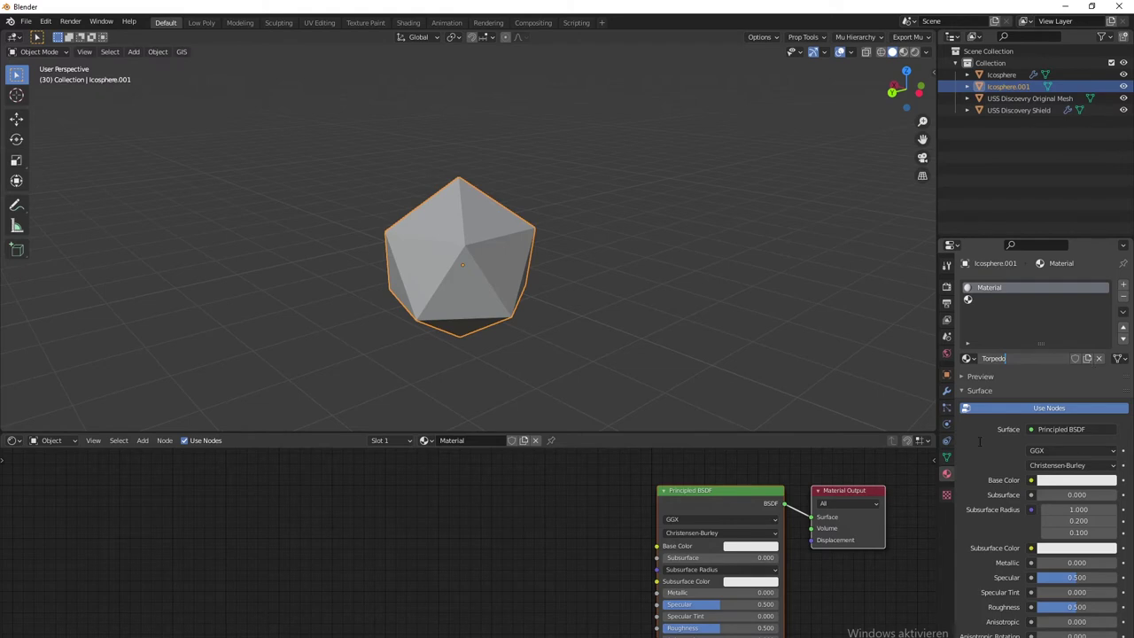
key("Return")
Step: Create a new material in the second slot and name it Collider
left_click(1015, 299)
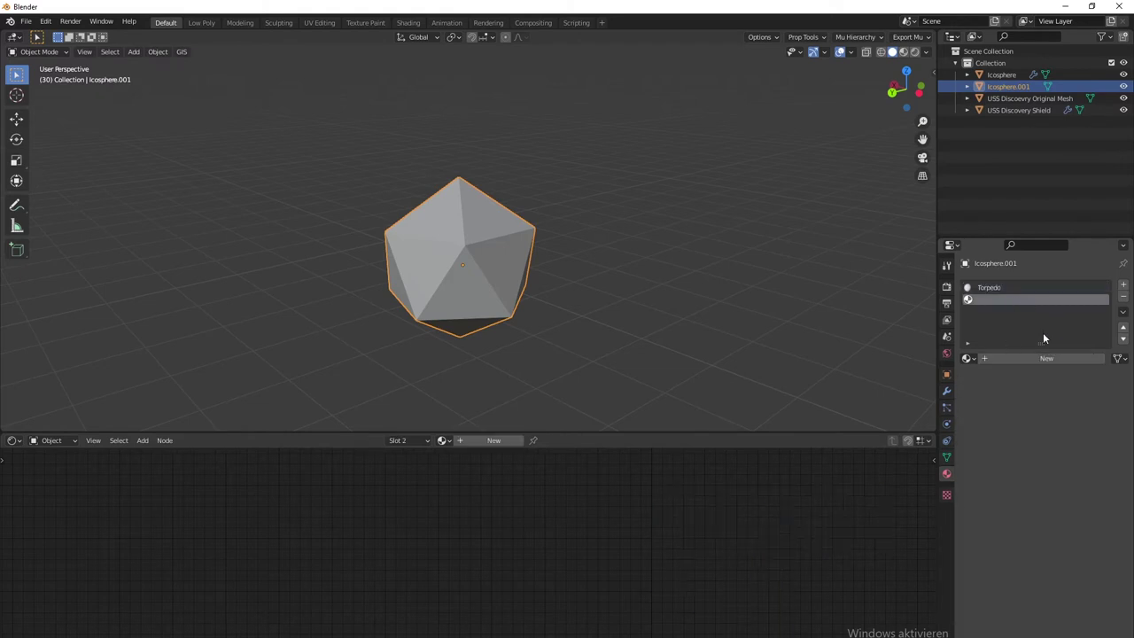
left_click(1006, 359)
double_click(996, 358)
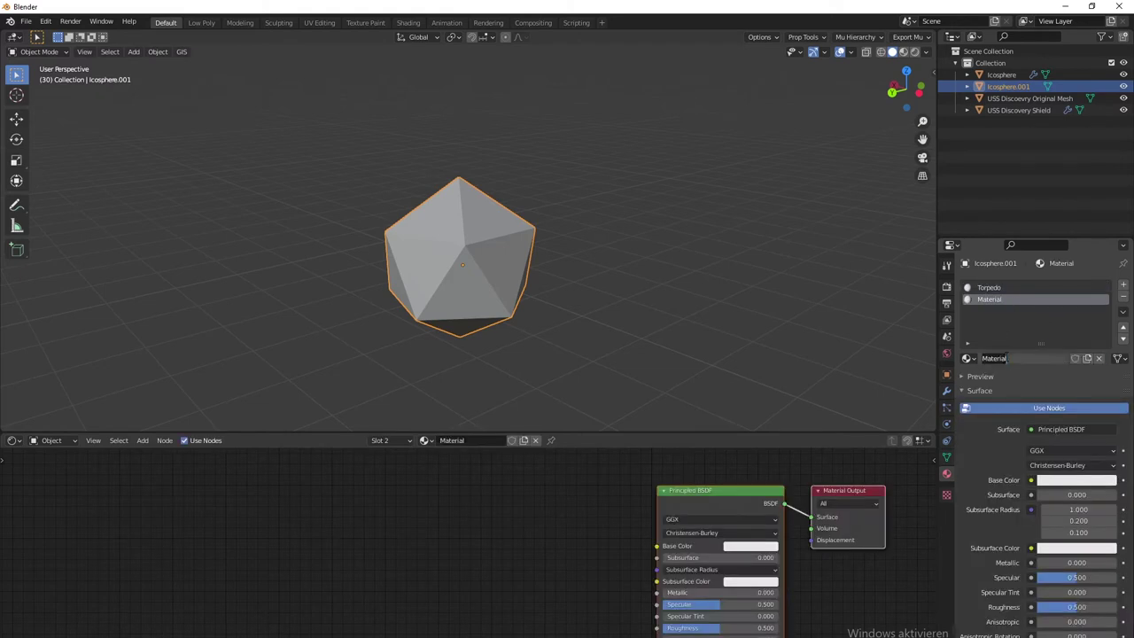
type("H")
key("Return")
Step: Replace the Collider material's Principled BSDF with a Transparent BSDF connected to the Material Output's Surface
middle_click_drag(475, 533, 369, 494)
left_click(622, 458)
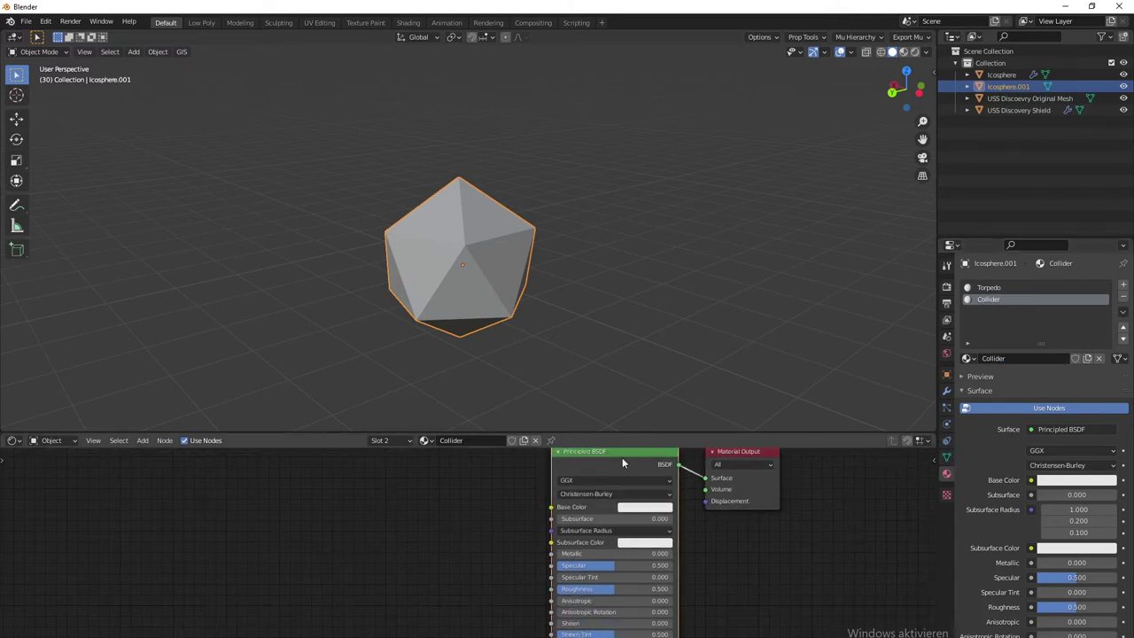
key("x")
key("shift+a")
left_click(524, 481)
type("tr")
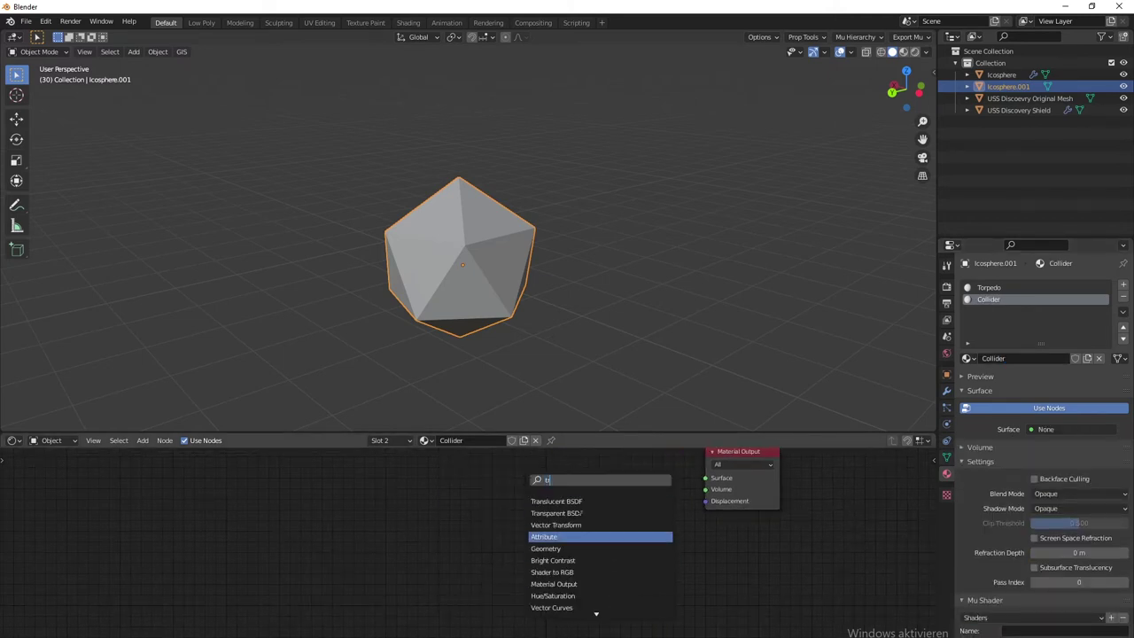
type("an")
left_click(639, 512)
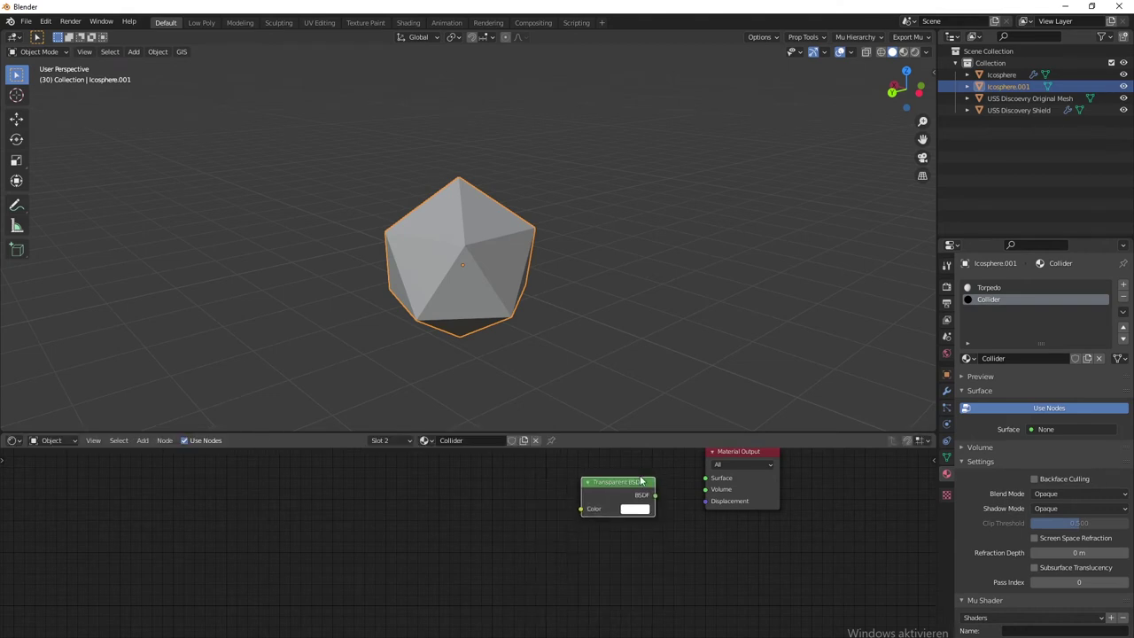
left_click_drag(656, 495, 705, 478)
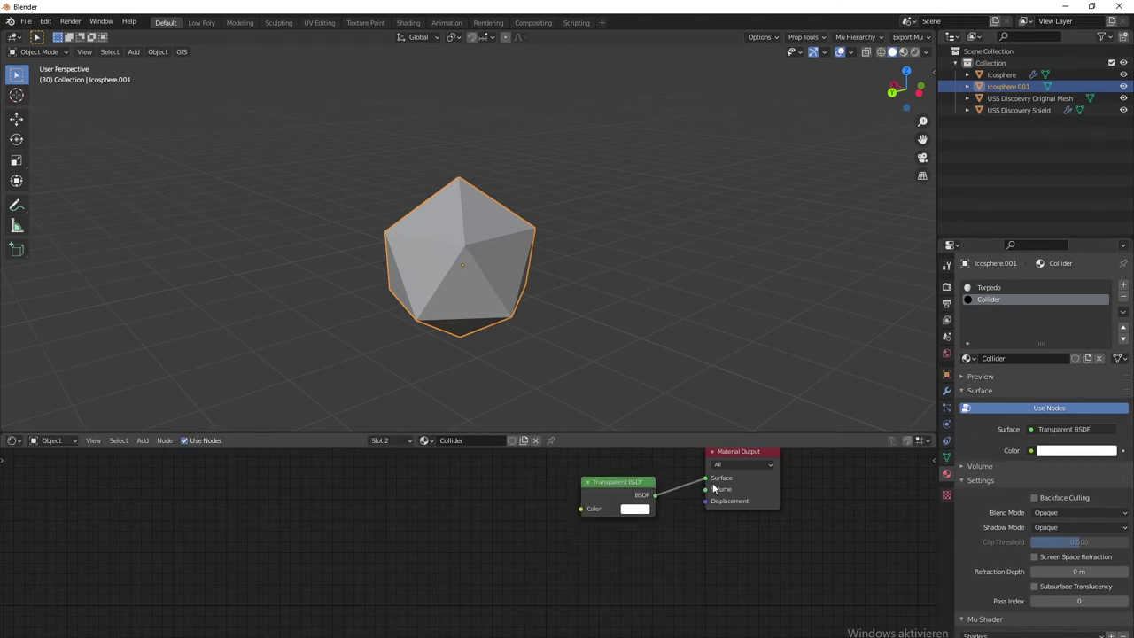
Step: Set both the Blend Mode and the Shadow Mode of the Collider material to Alpha Clip
left_click(640, 508)
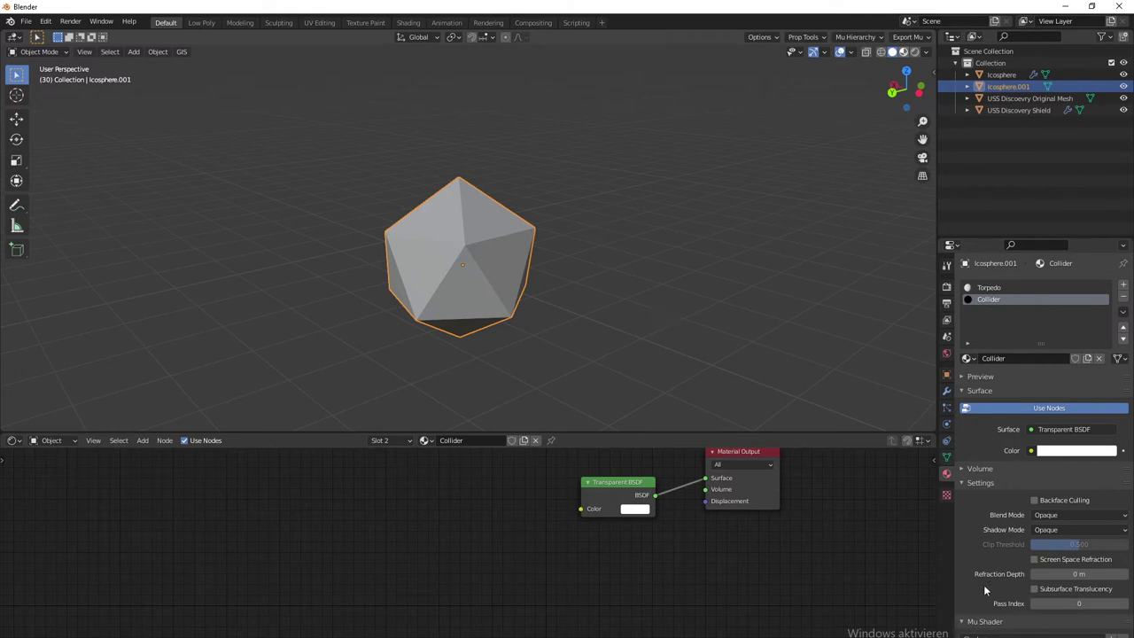
left_click(1056, 532)
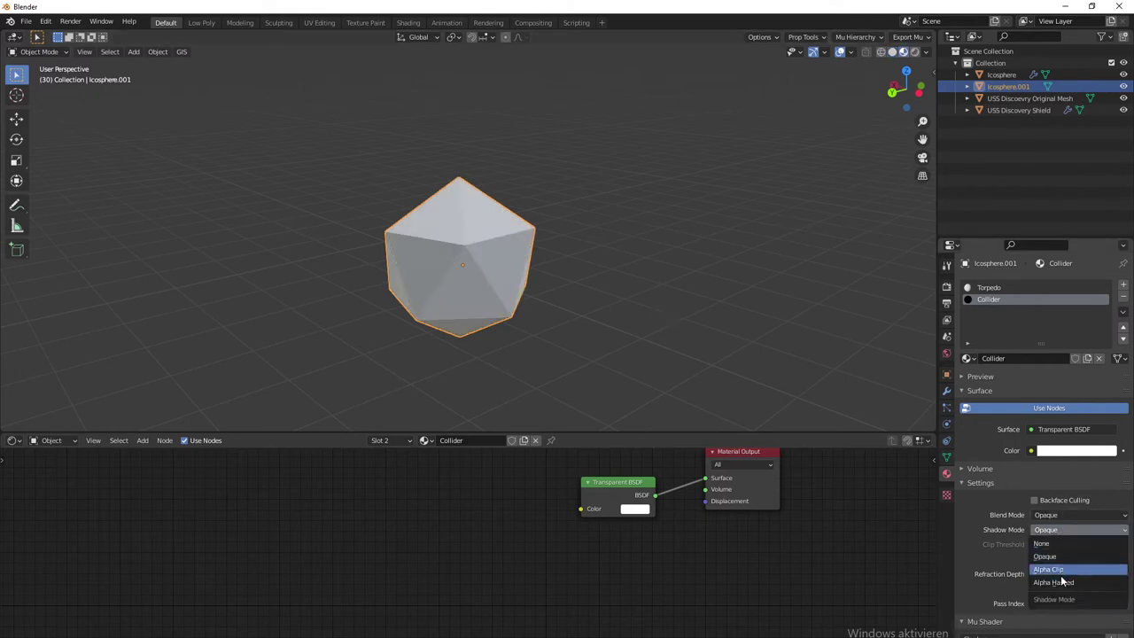
left_click(1053, 516)
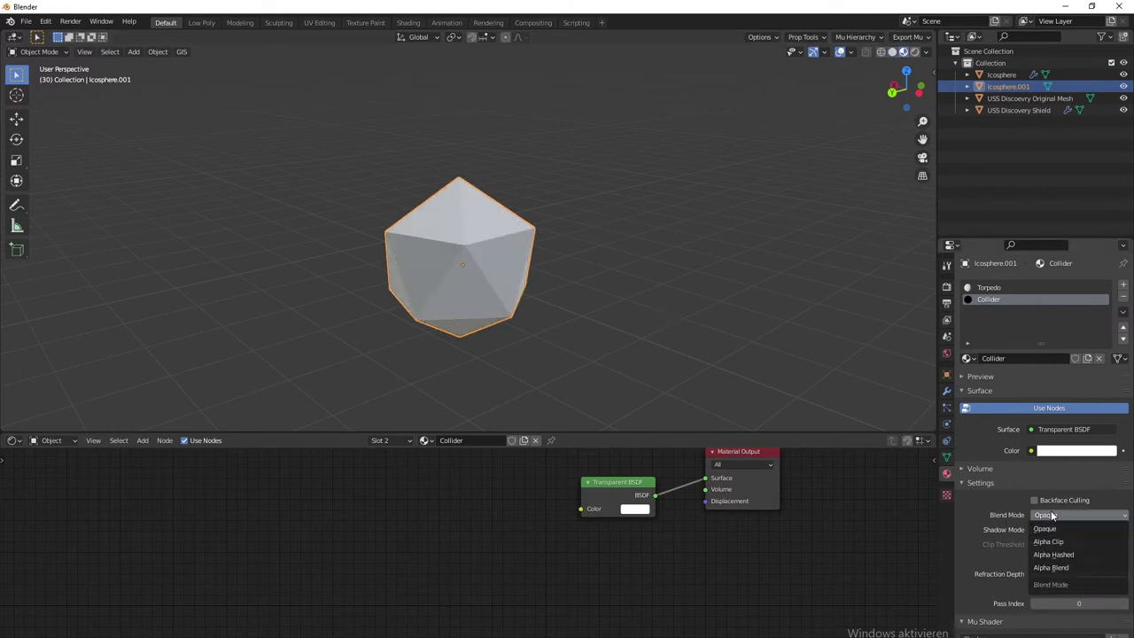
left_click(1055, 568)
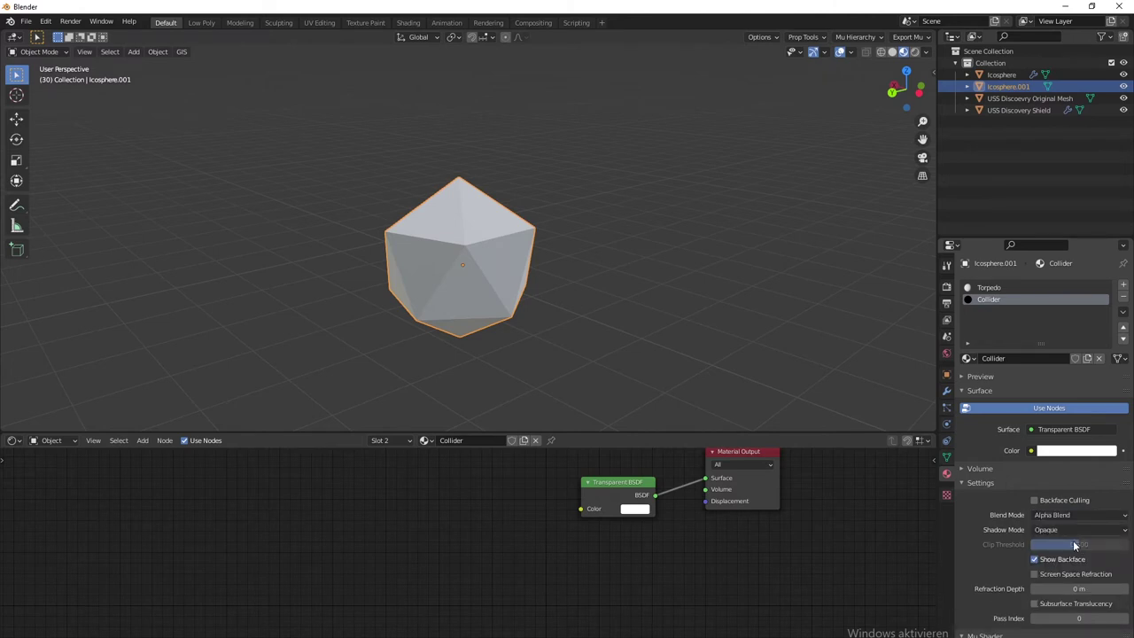
left_click(1081, 530)
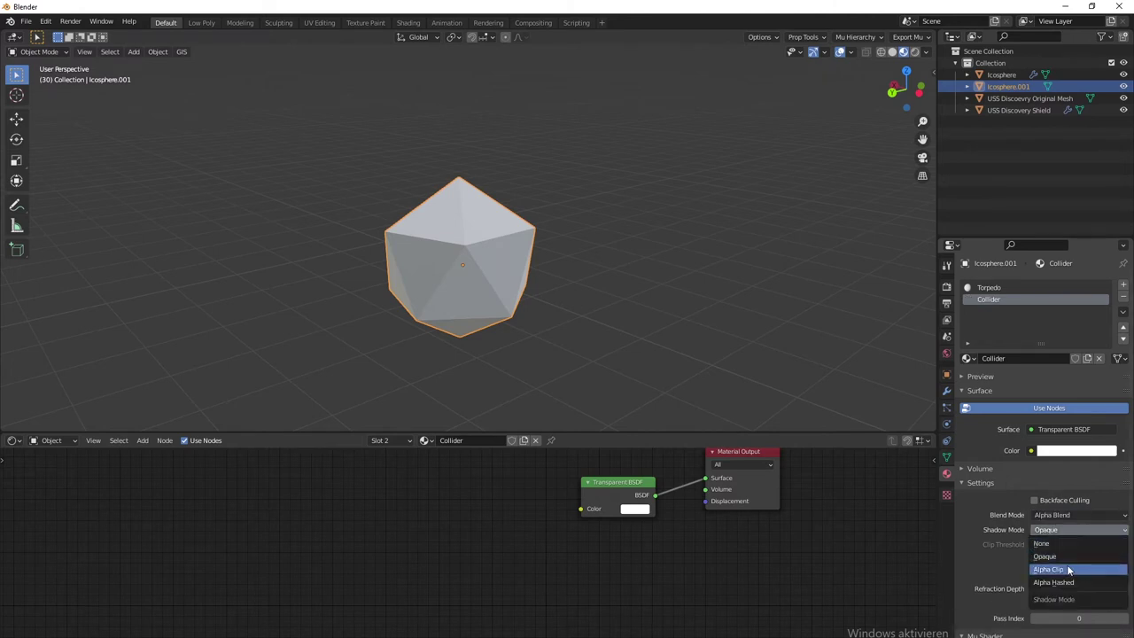
left_click(1069, 570)
left_click(1076, 515)
left_click(1073, 543)
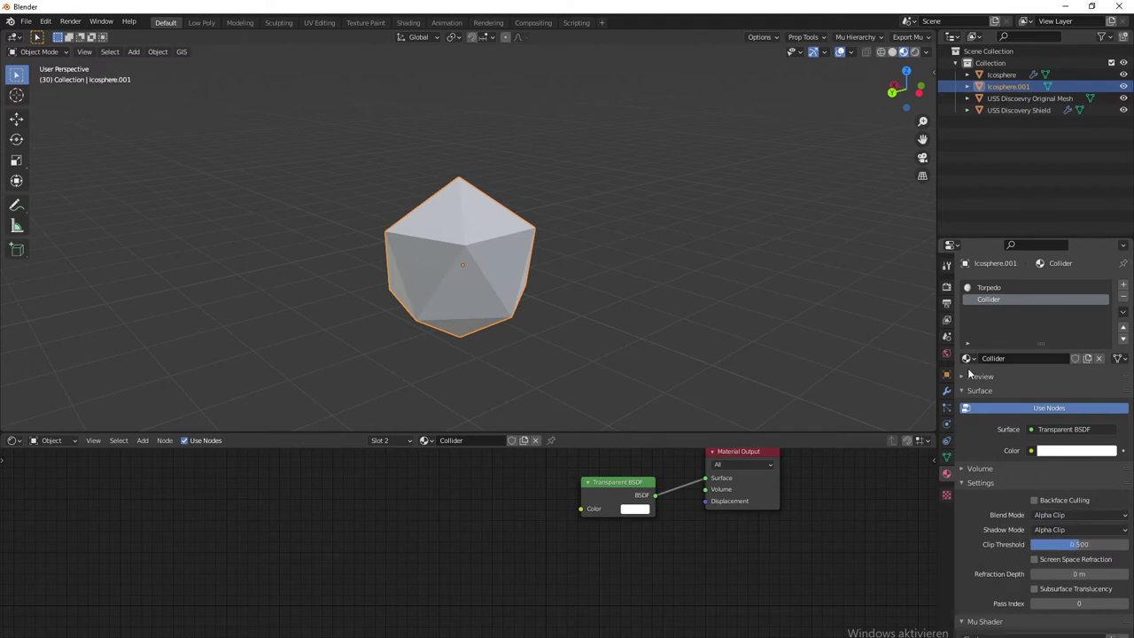
Step: Replace the Torpedo material's Principled BSDF with an Emission shader connected to the Material Output's Surface
middle_click_drag(802, 250, 716, 265)
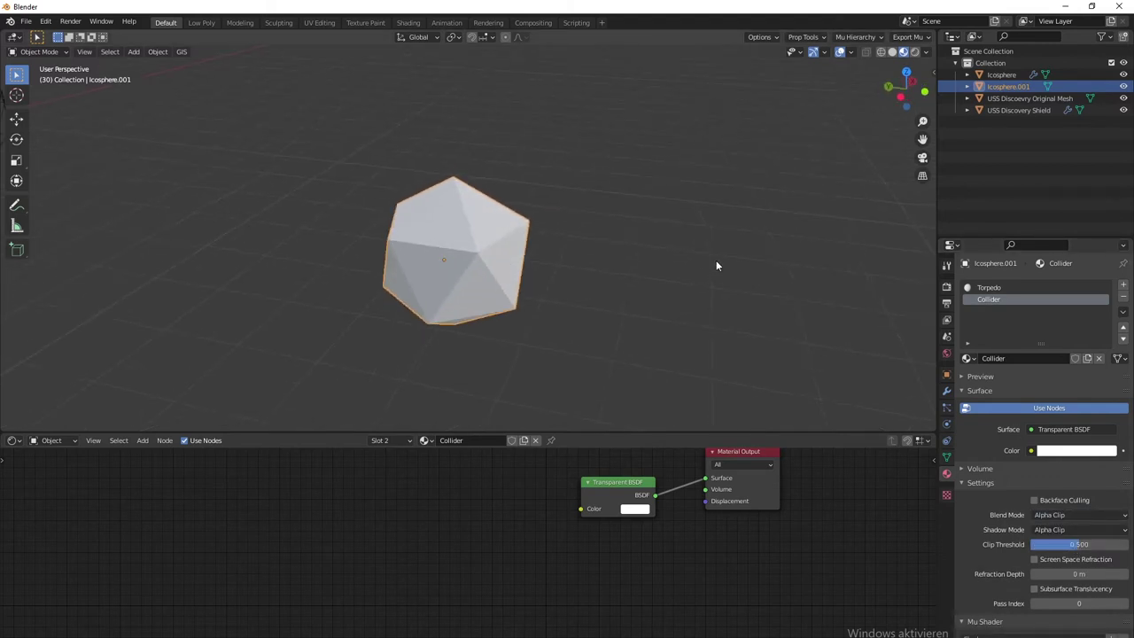
left_click(991, 288)
middle_click_drag(549, 477, 534, 548)
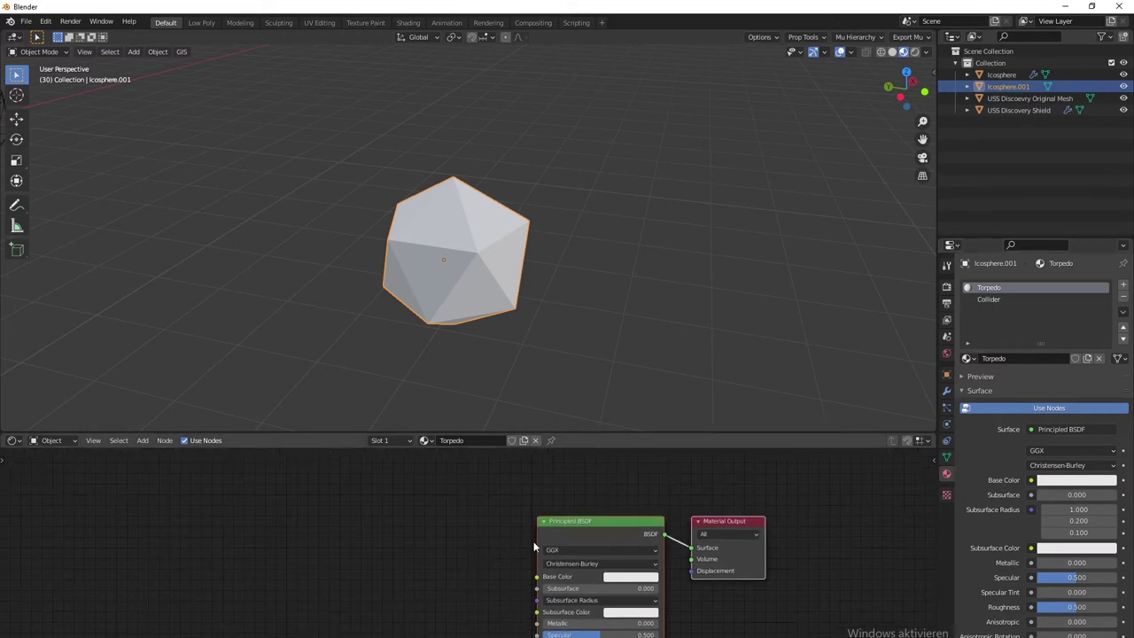
key("x")
key("shift+a")
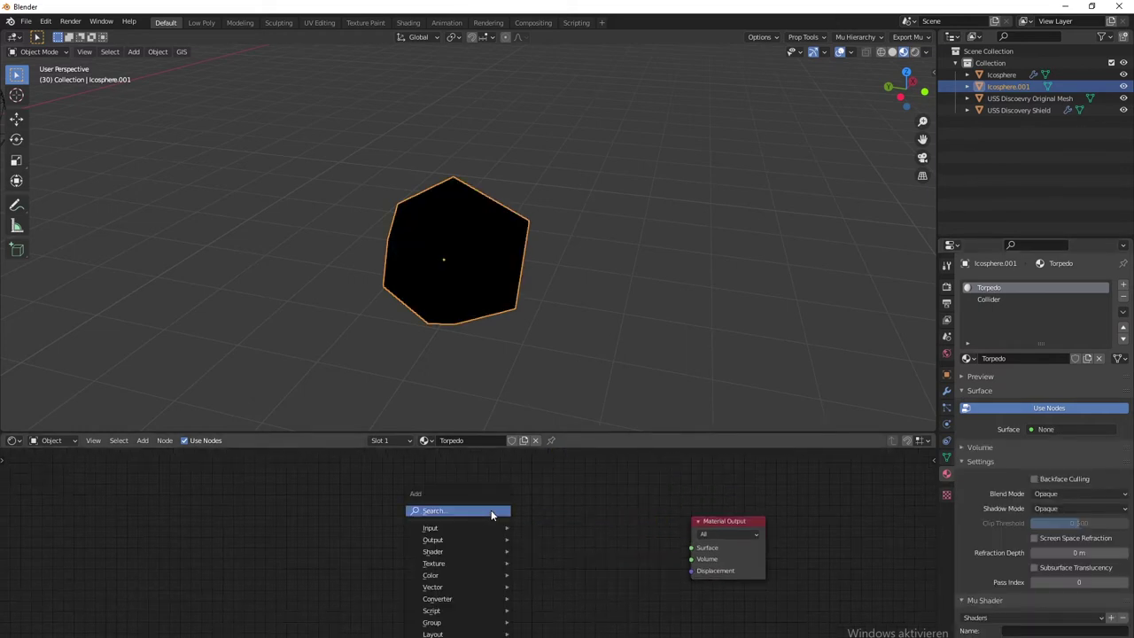
left_click(491, 512)
type("emi")
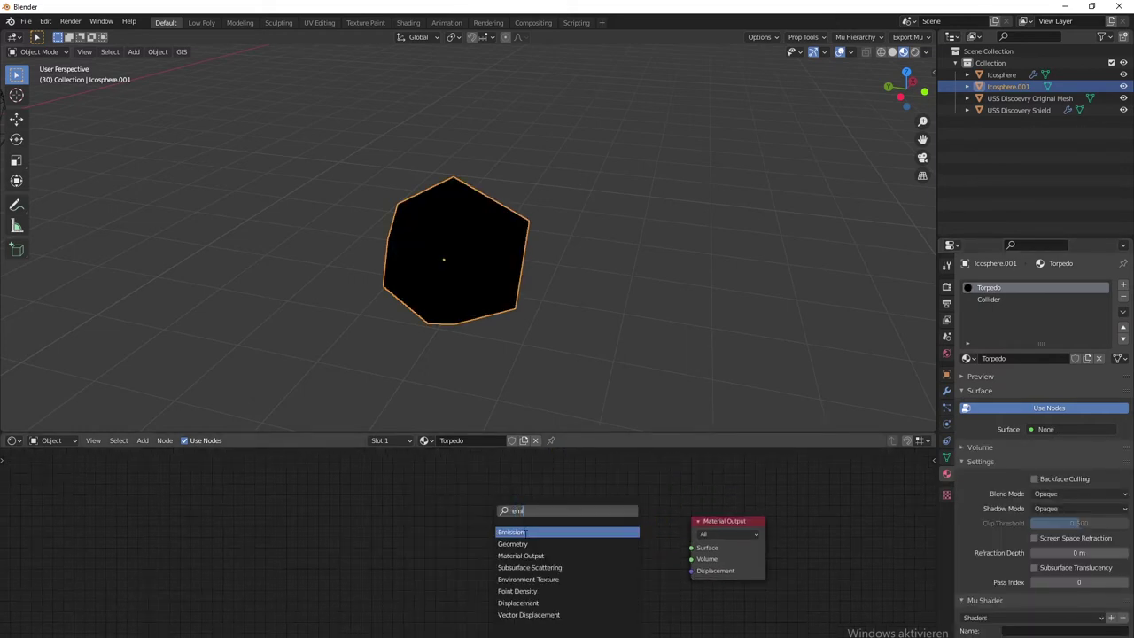
left_click(527, 532)
left_click_drag(612, 537, 697, 551)
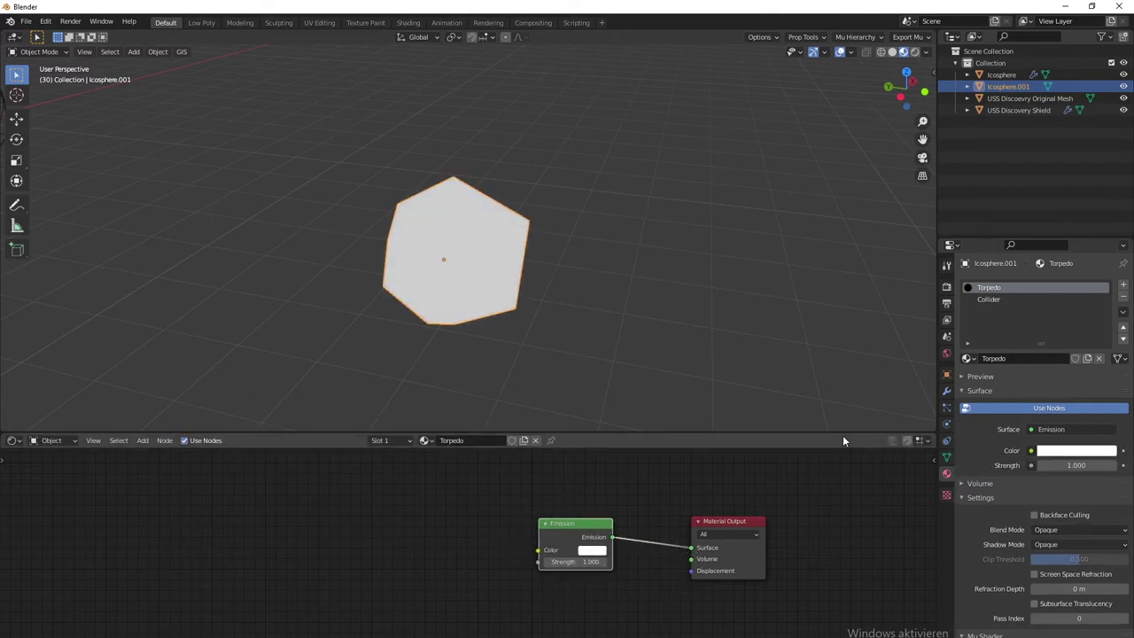
Step: Set the Torpedo material's emission color to pure red and its strength to 200
left_click(592, 550)
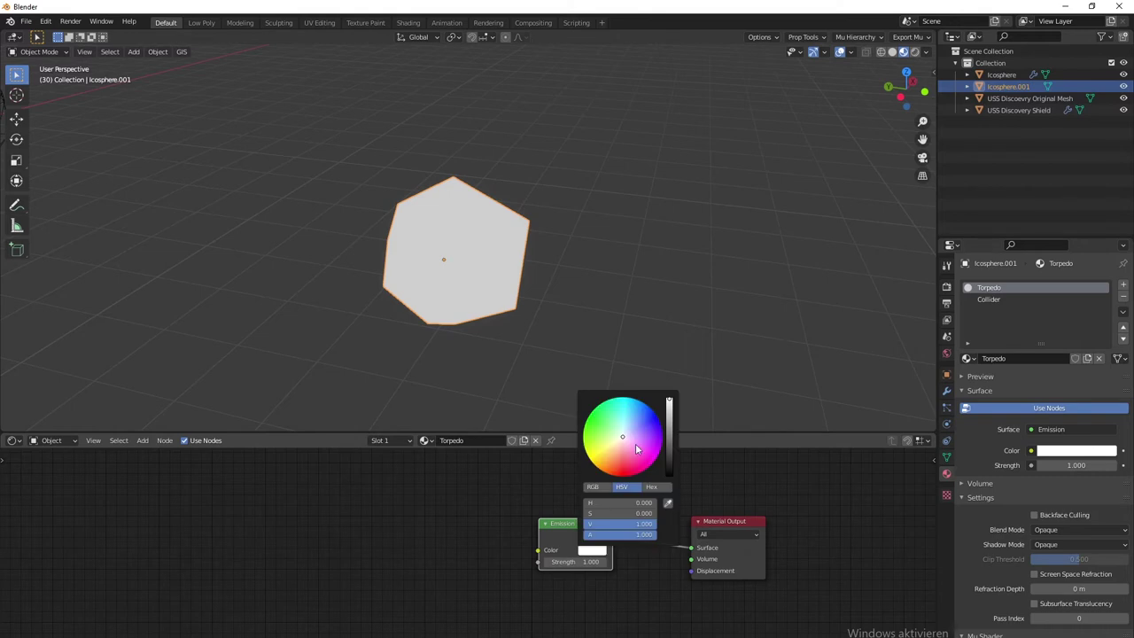
left_click(618, 476)
left_click(580, 561)
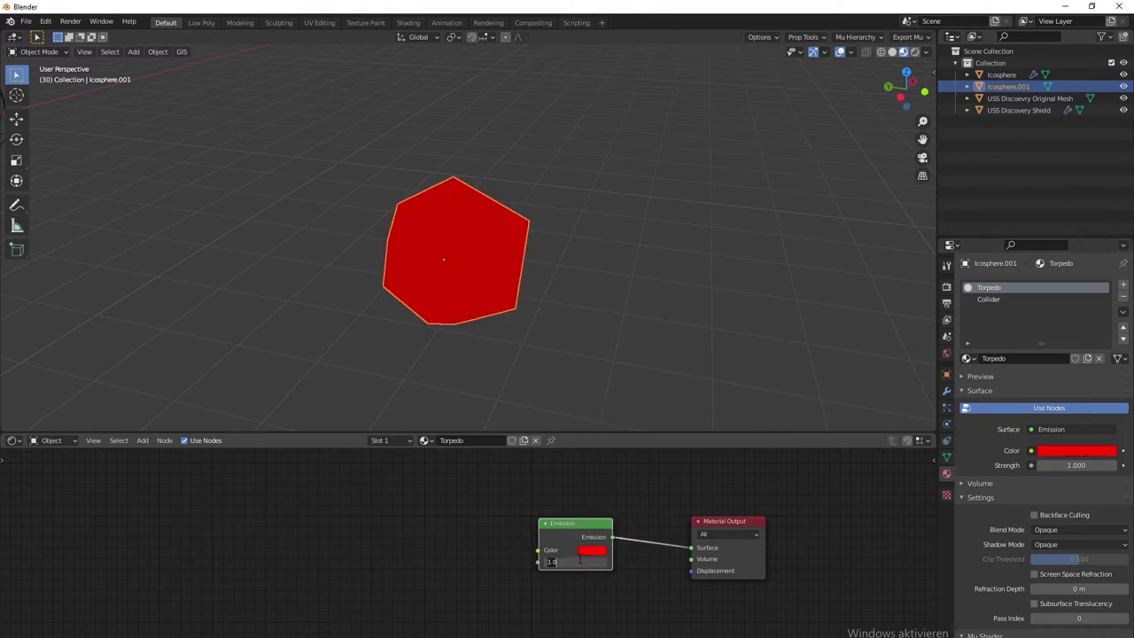
type("200")
key("Return")
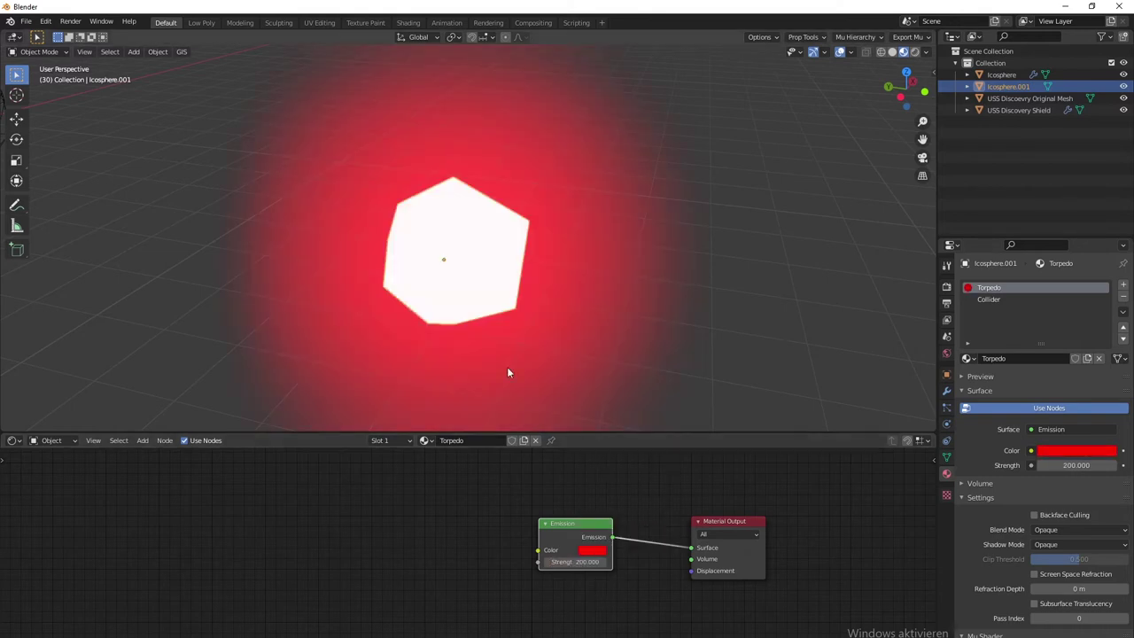
middle_click_drag(509, 373, 540, 297)
scroll(420, 313, "down", 4)
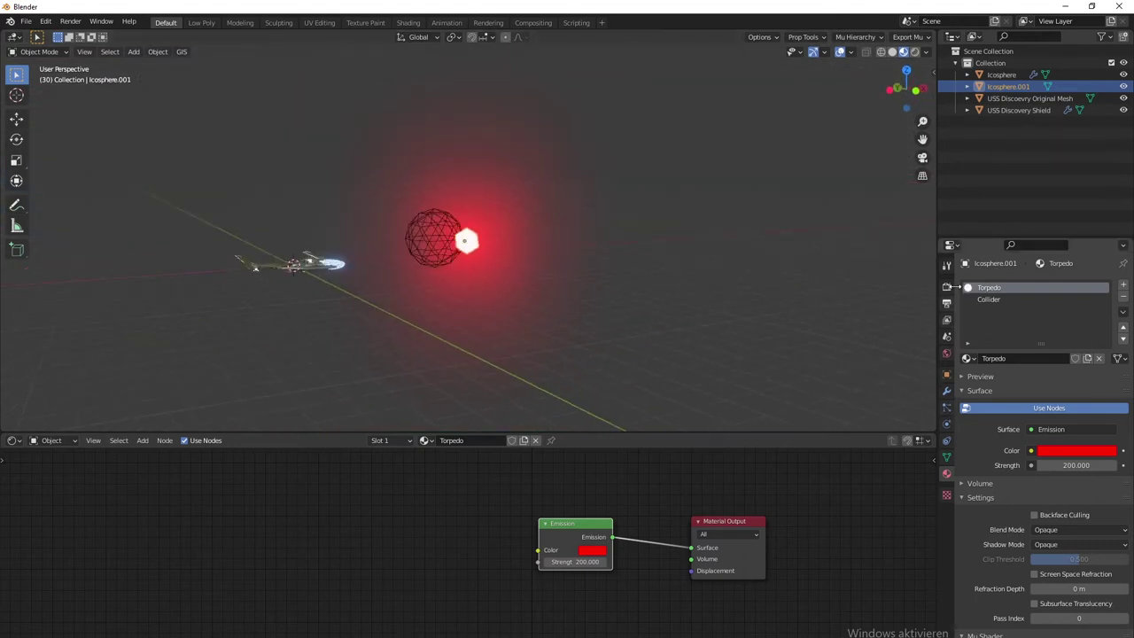
left_click(946, 286)
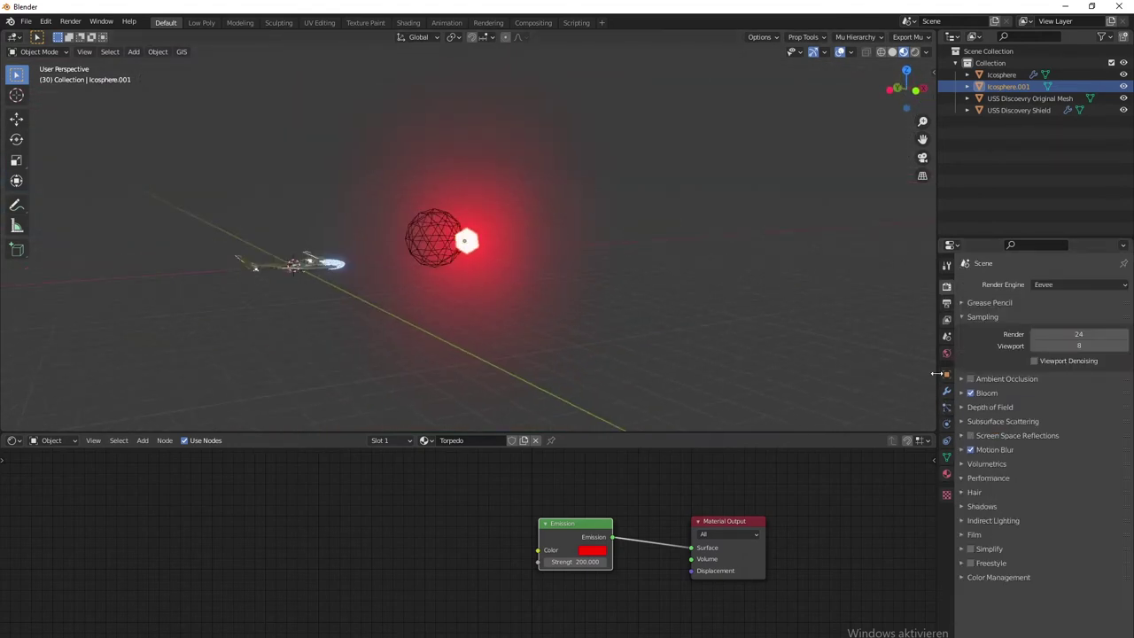
middle_click_drag(824, 306, 870, 371)
left_click(946, 376)
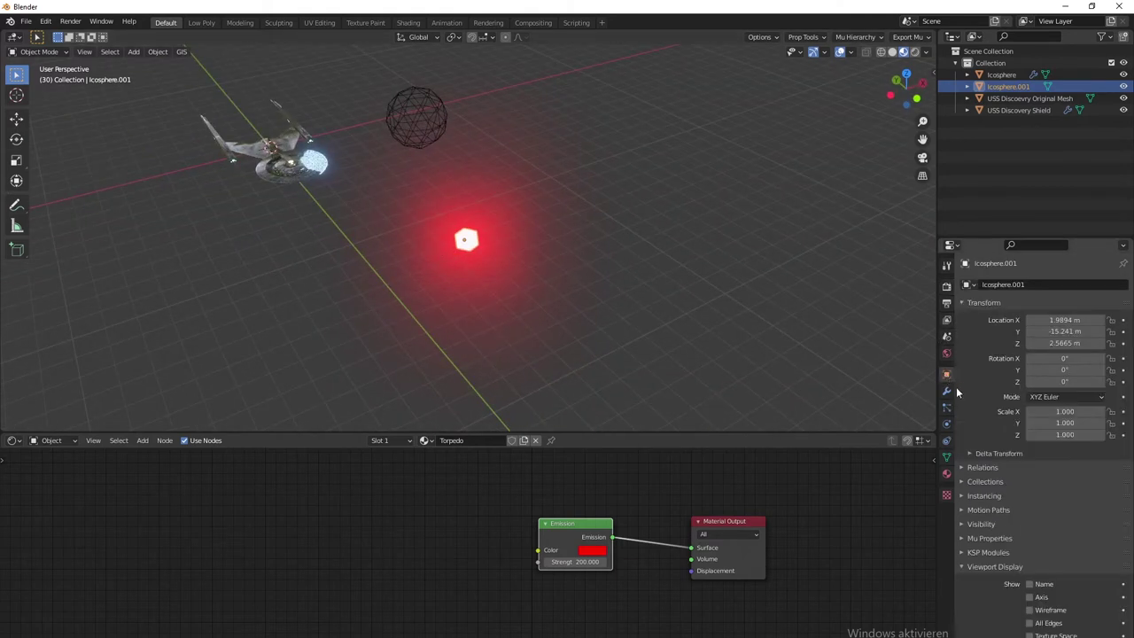
left_click(946, 391)
left_click(946, 375)
left_click(945, 409)
left_click(945, 440)
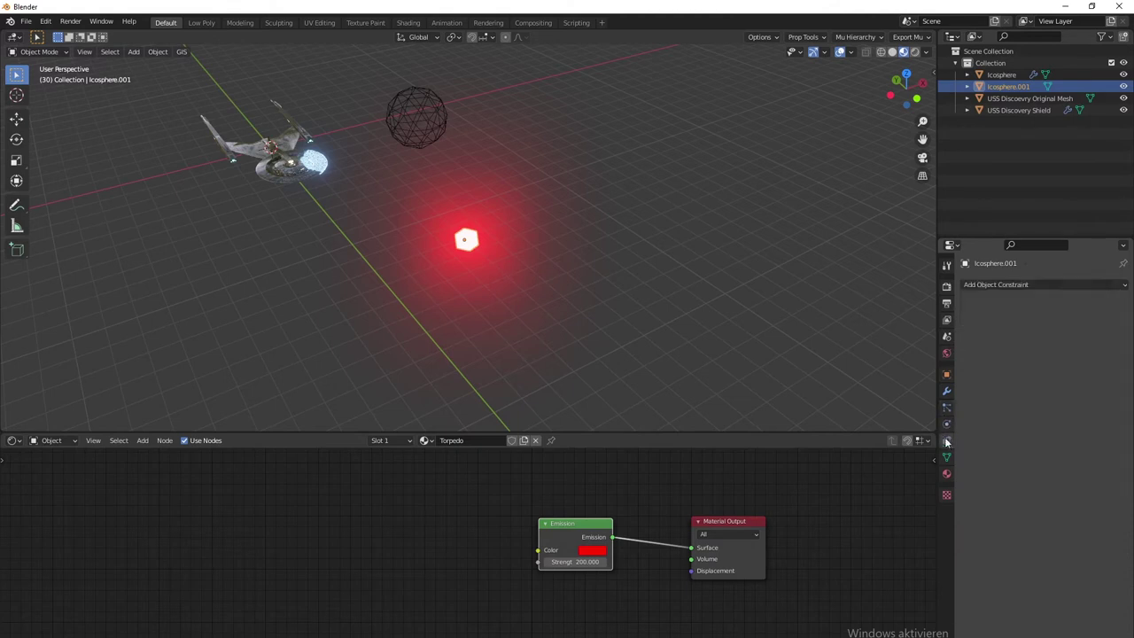
left_click(945, 457)
Step: Lower the Eevee render's Bloom intensity to 0.01
left_click(947, 286)
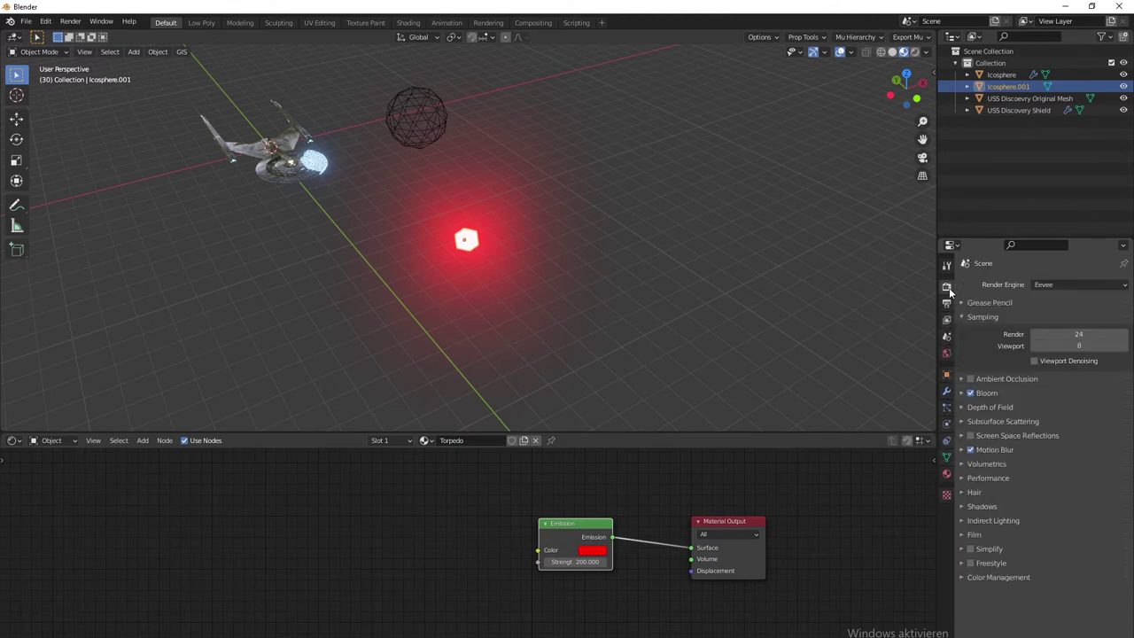
left_click(985, 394)
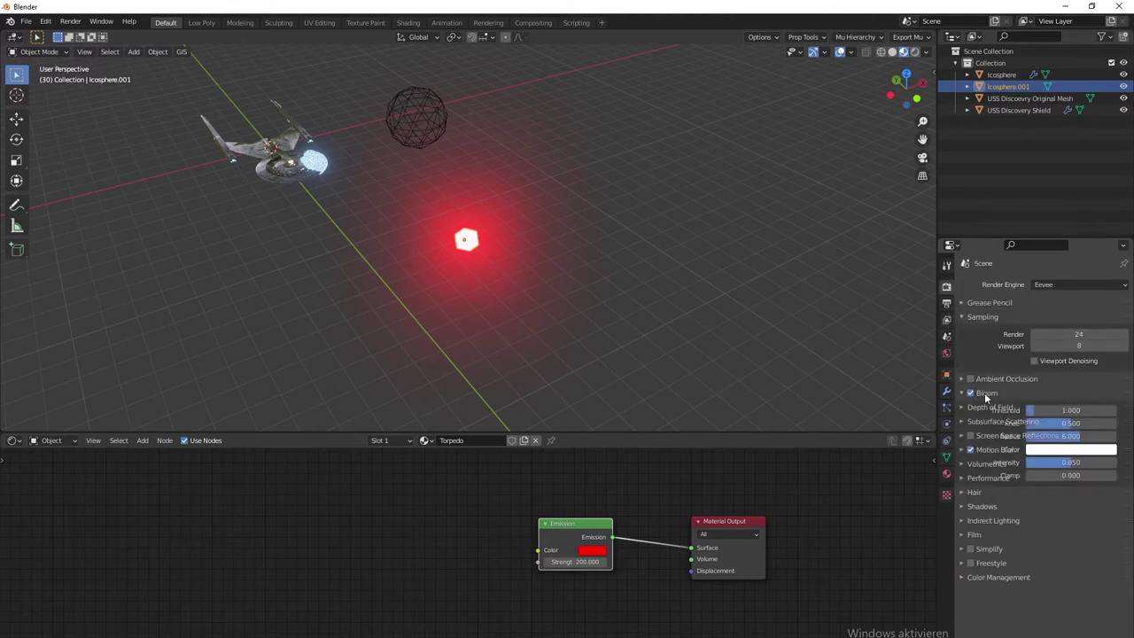
left_click_drag(1062, 461, 1042, 462)
left_click(1044, 462)
key("BackSpace")
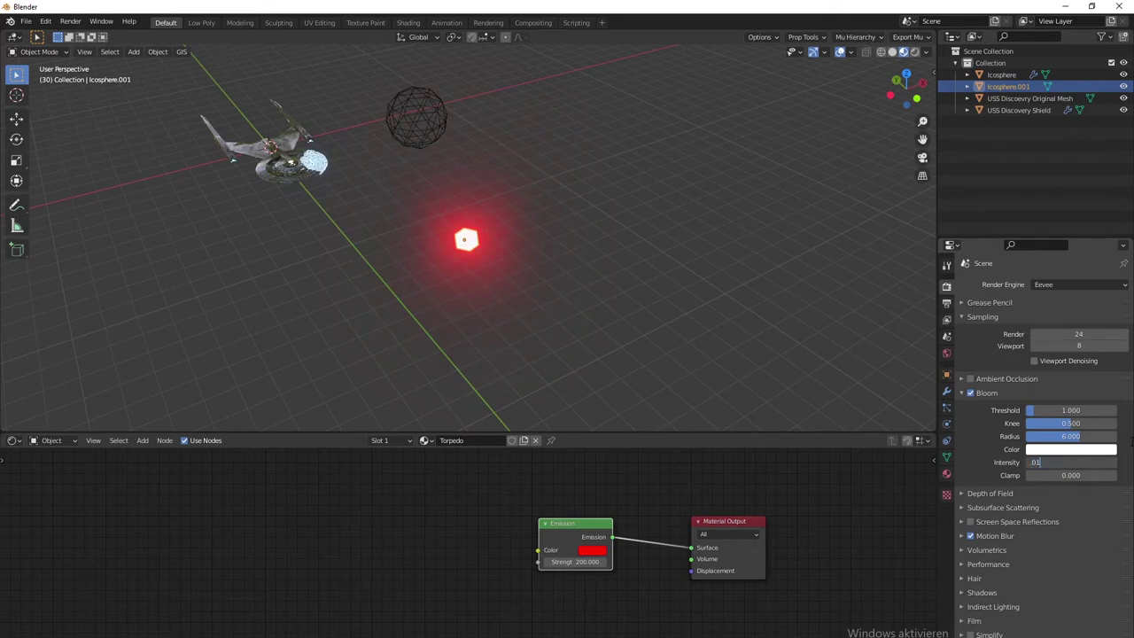
type(".01")
key("Return")
Step: Select the whole outer shell of the torpedo mesh in Edit Mode and add a vertex group named Collider
scroll(514, 253, "up", 5)
middle_click_drag(653, 299, 624, 299)
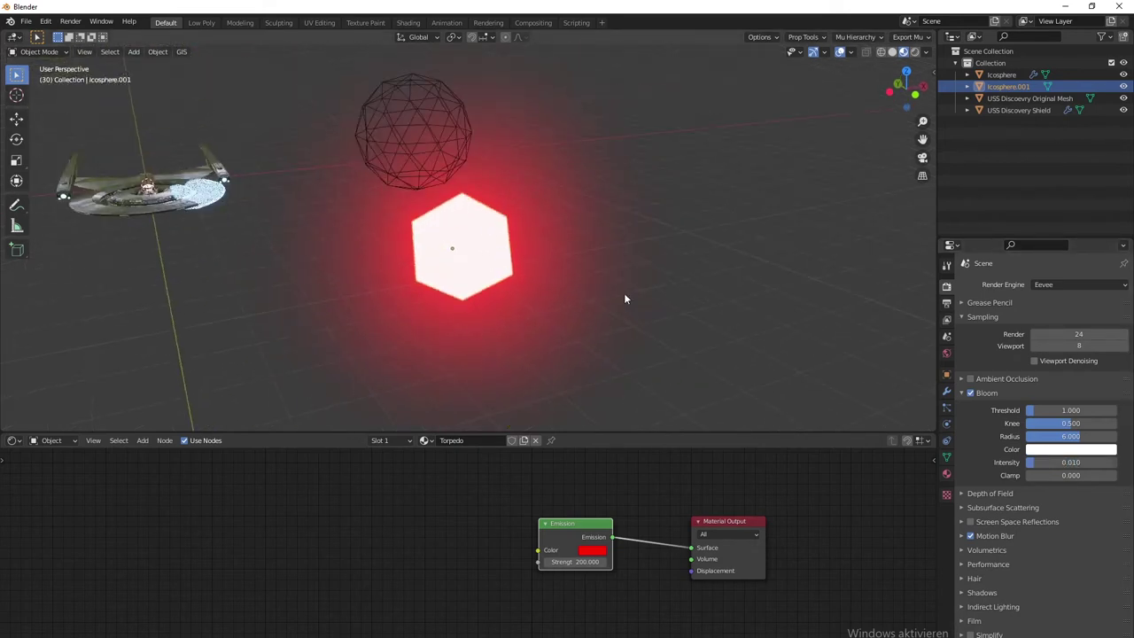
scroll(624, 299, "up", 4)
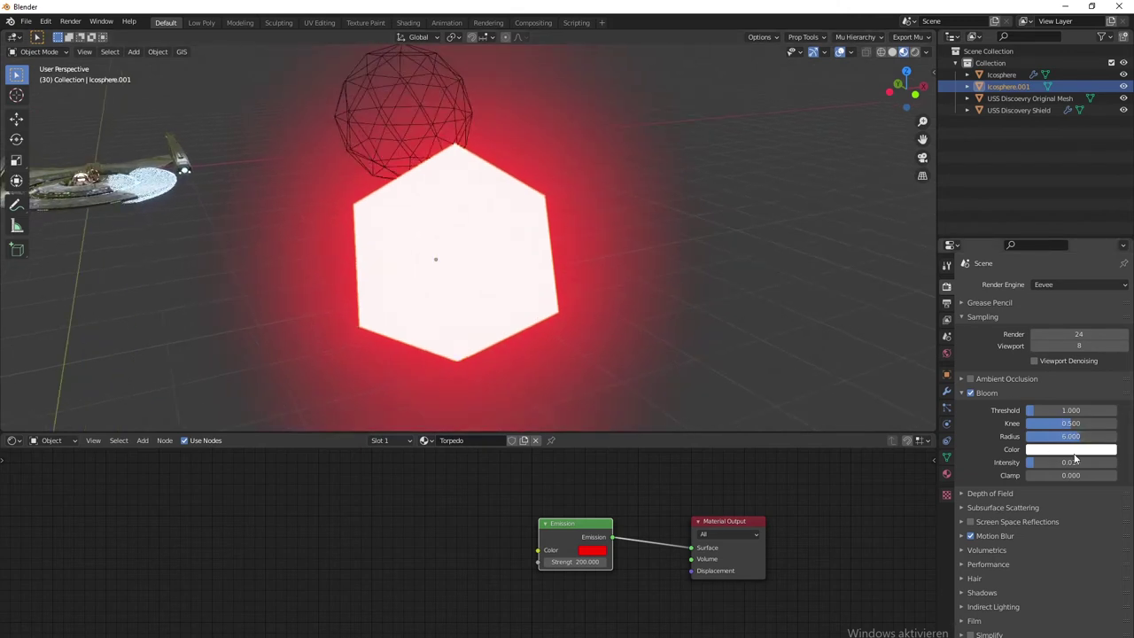
mouse_move(602, 301)
middle_mouse_down()
mouse_move(701, 314)
mouse_move(410, 304)
mouse_move(577, 319)
mouse_move(592, 299)
middle_mouse_up()
key("Tab")
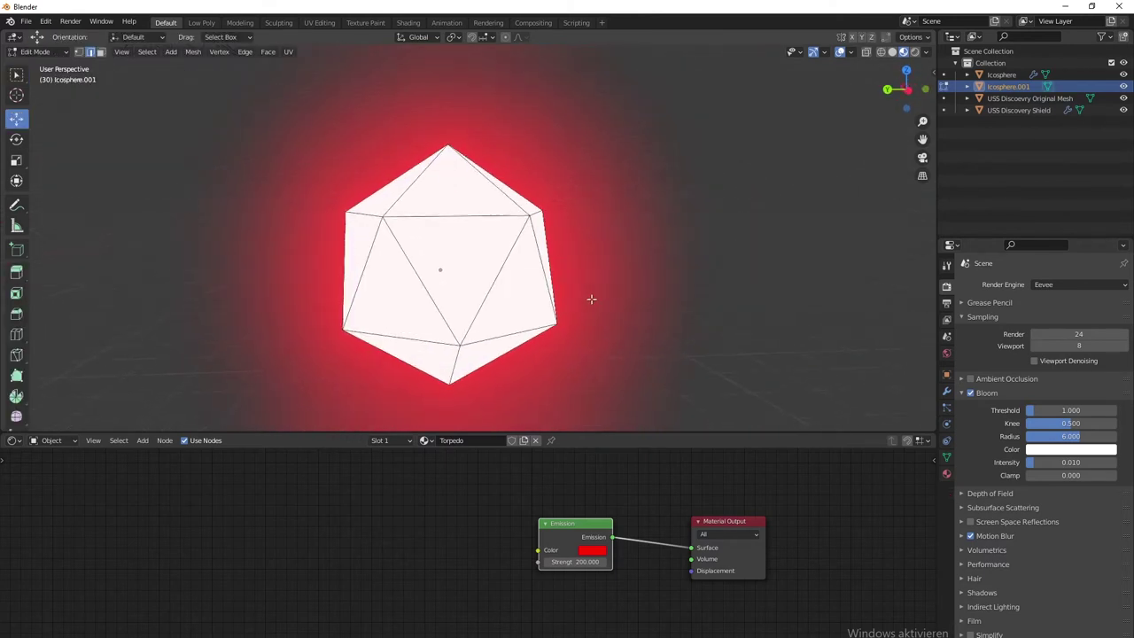
left_click(513, 303)
key("ctrl+l")
middle_click_drag(703, 284, 627, 277)
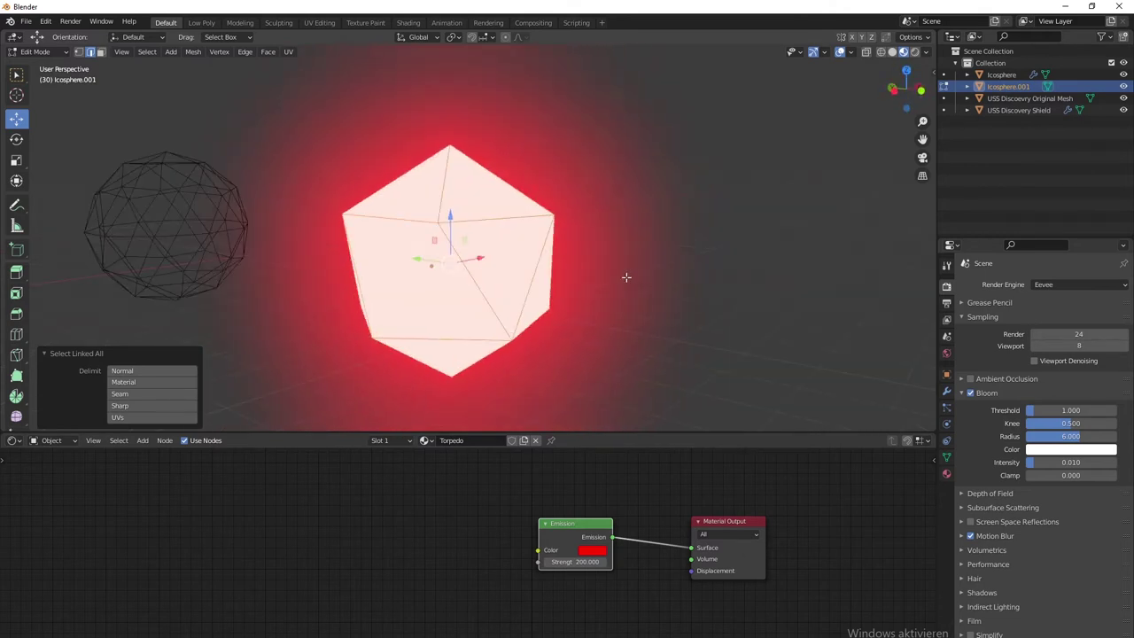
left_click(947, 457)
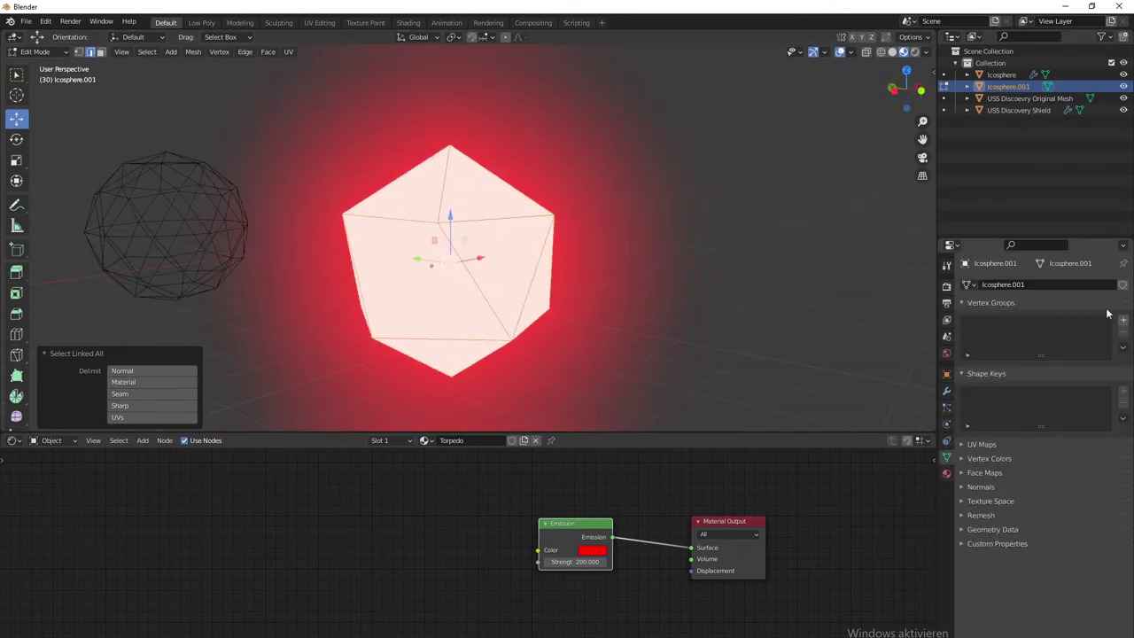
left_click(1123, 320)
double_click(986, 323)
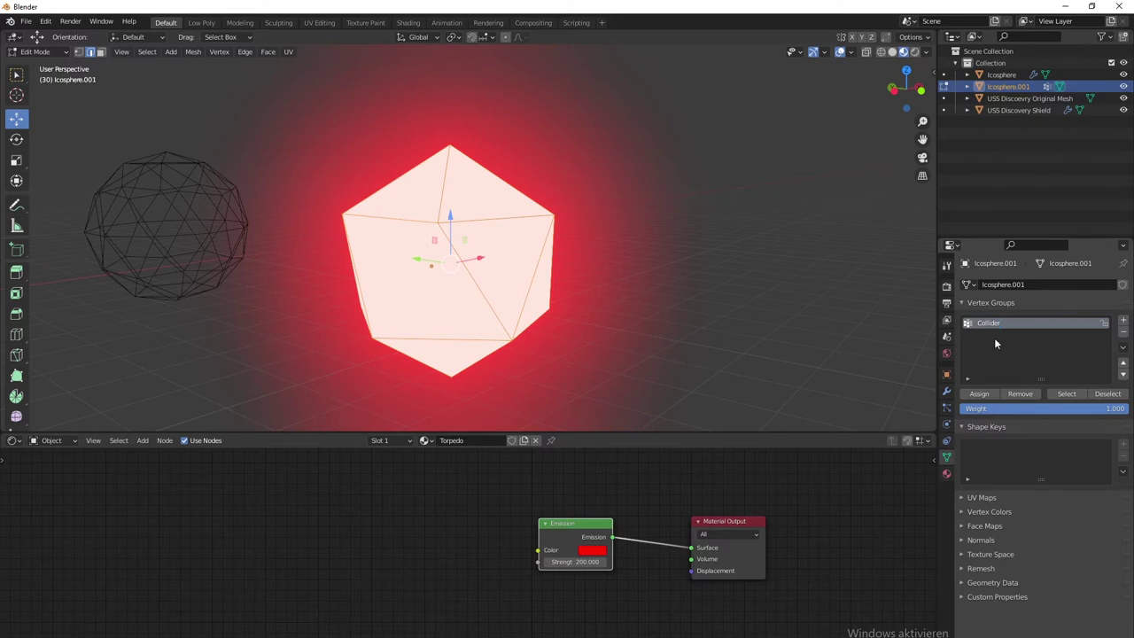
Step: Select the linked inner torpedo mesh inside the shell and assign it to a new vertex group named Torpedo
scroll(548, 307, "up", 8)
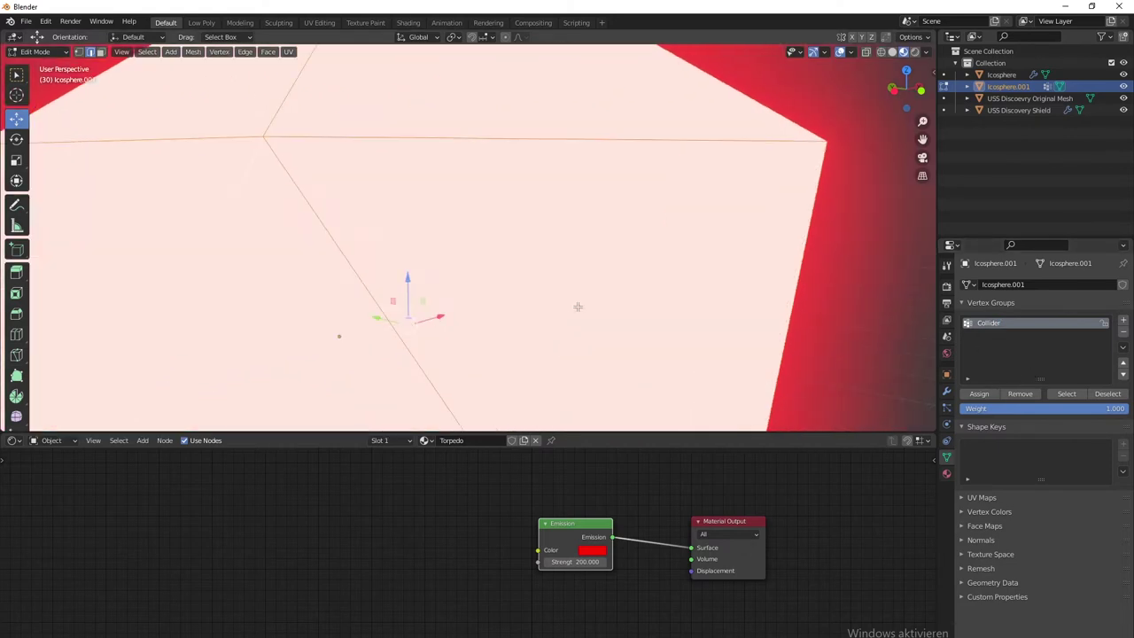
middle_click_drag(541, 340, 470, 355)
left_click(474, 334)
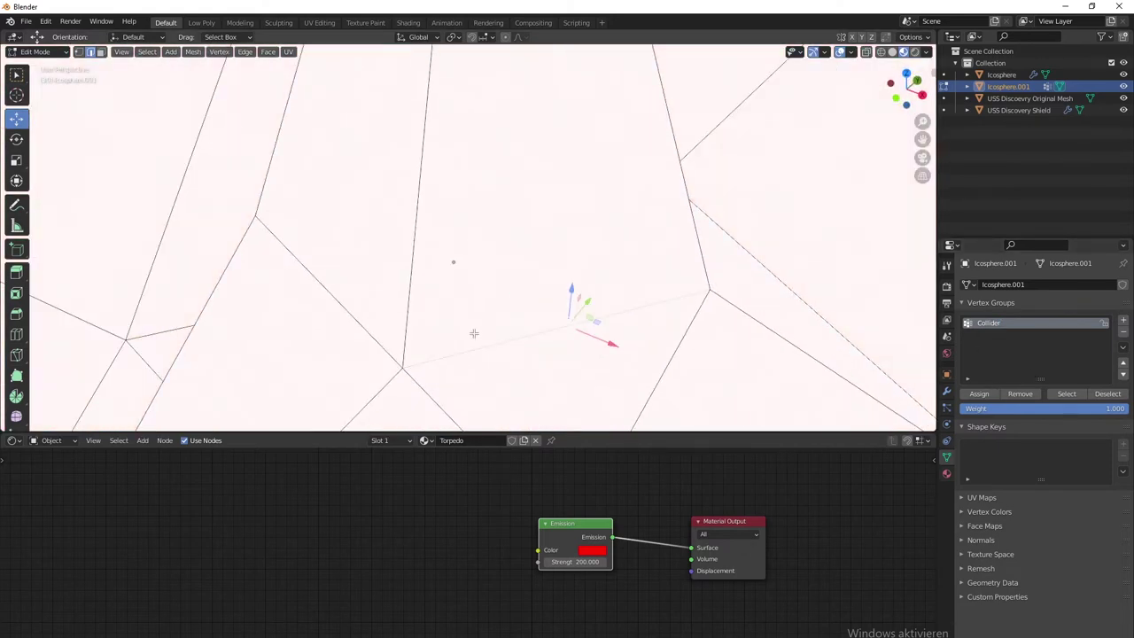
key("ctrl+l")
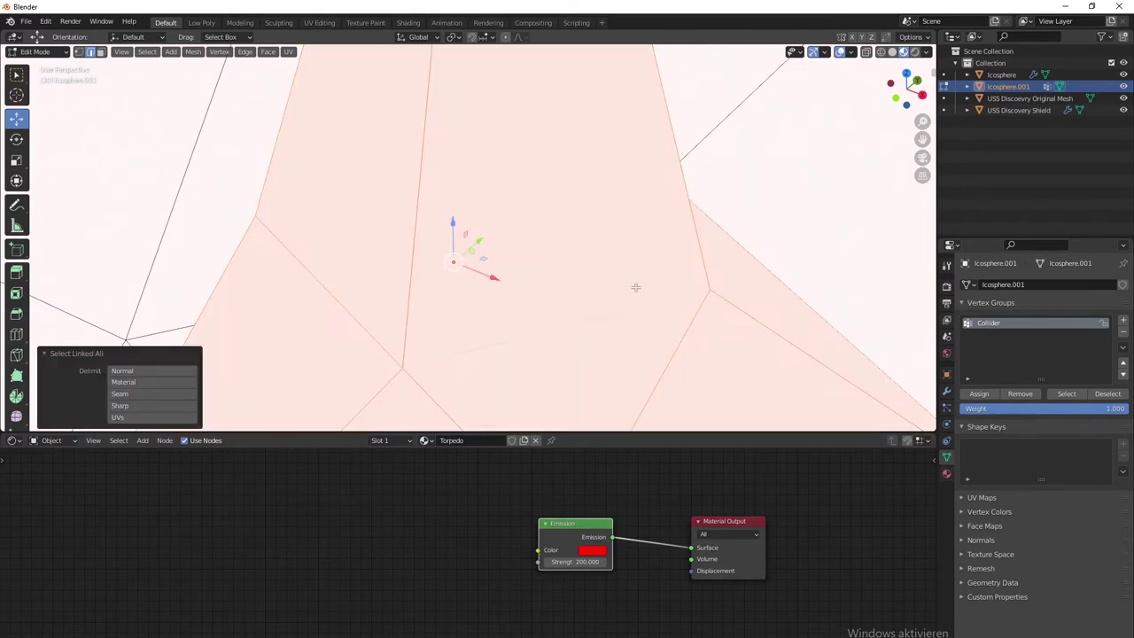
left_click(1124, 322)
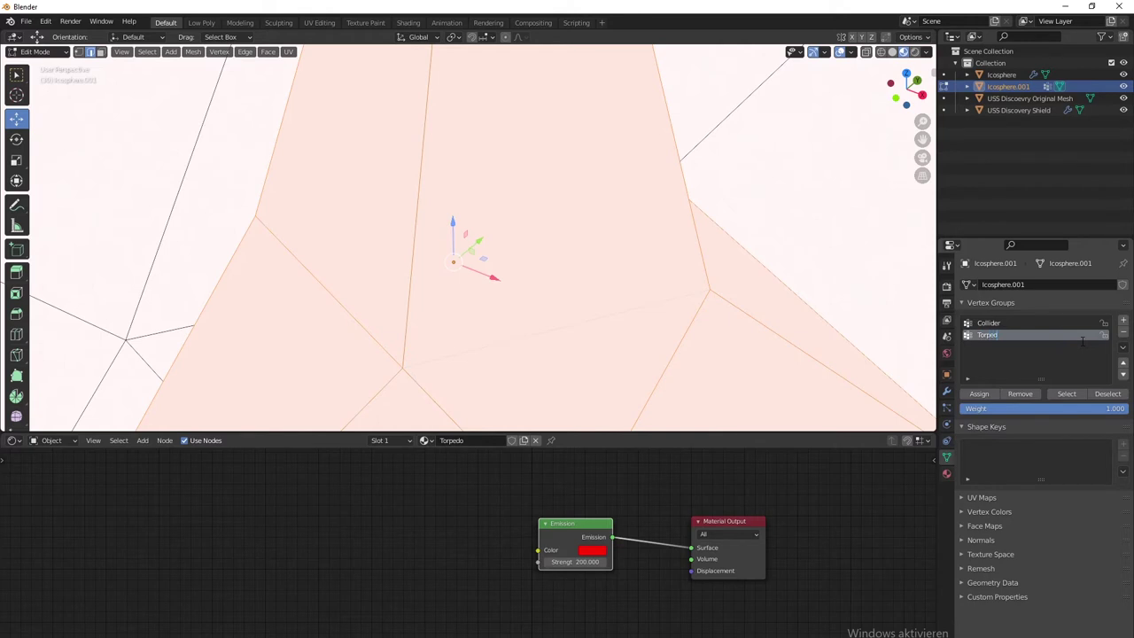
left_click(979, 394)
scroll(469, 337, "down", 10)
middle_click_drag(672, 297, 739, 345)
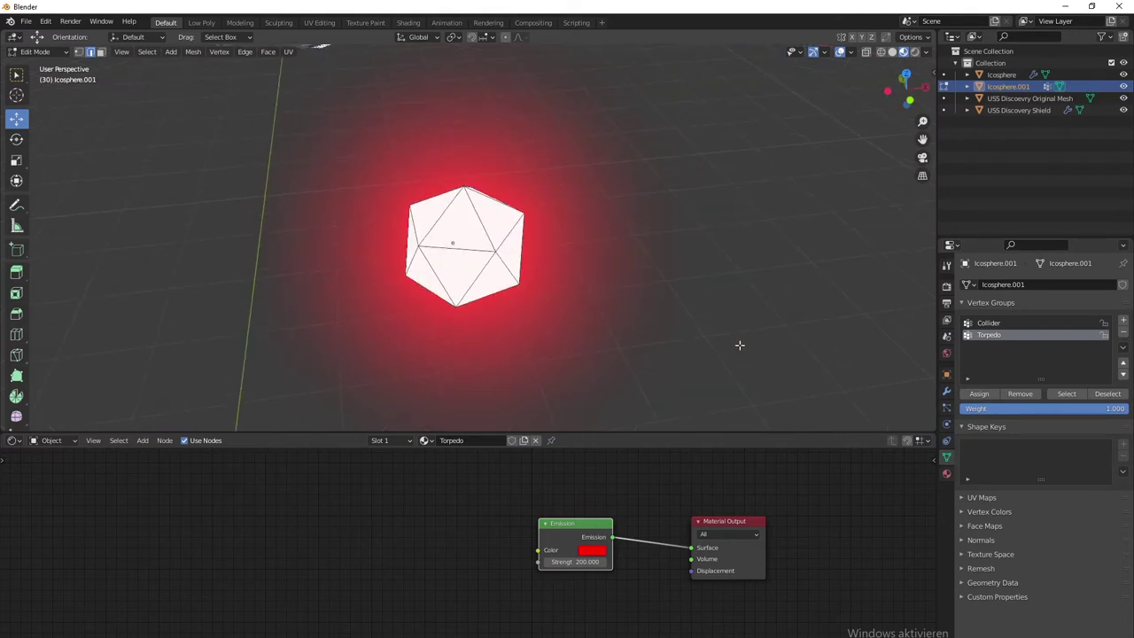
Step: Assign the linked outer shell to the Collider vertex group and check the group by reselecting it
left_click(1015, 322)
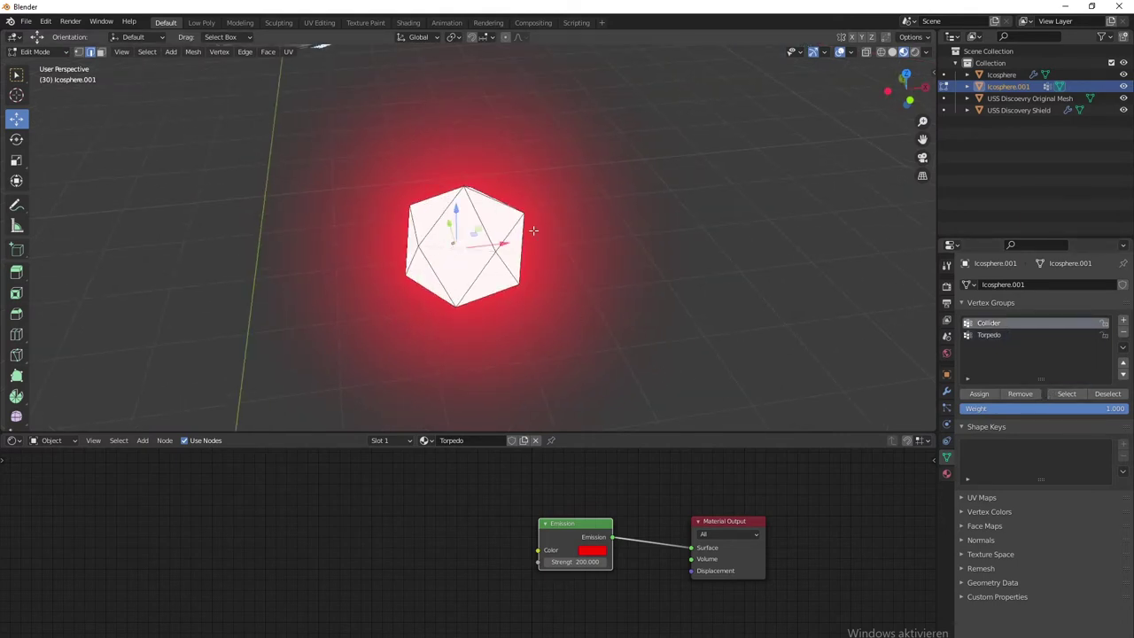
key("ctrl+l")
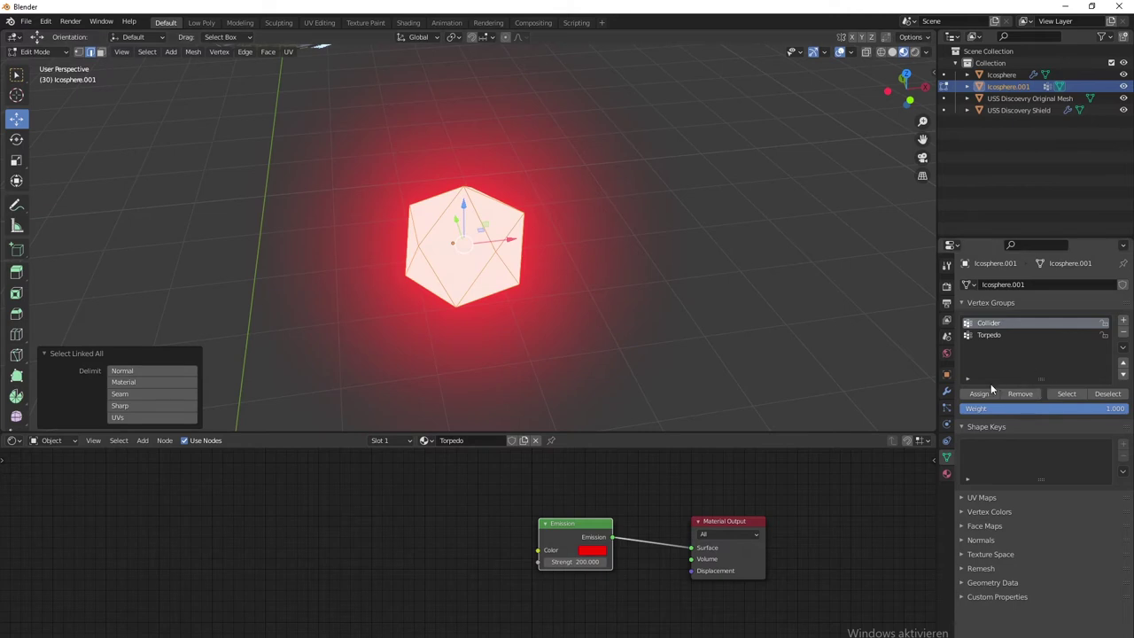
left_click(979, 394)
left_click(633, 304)
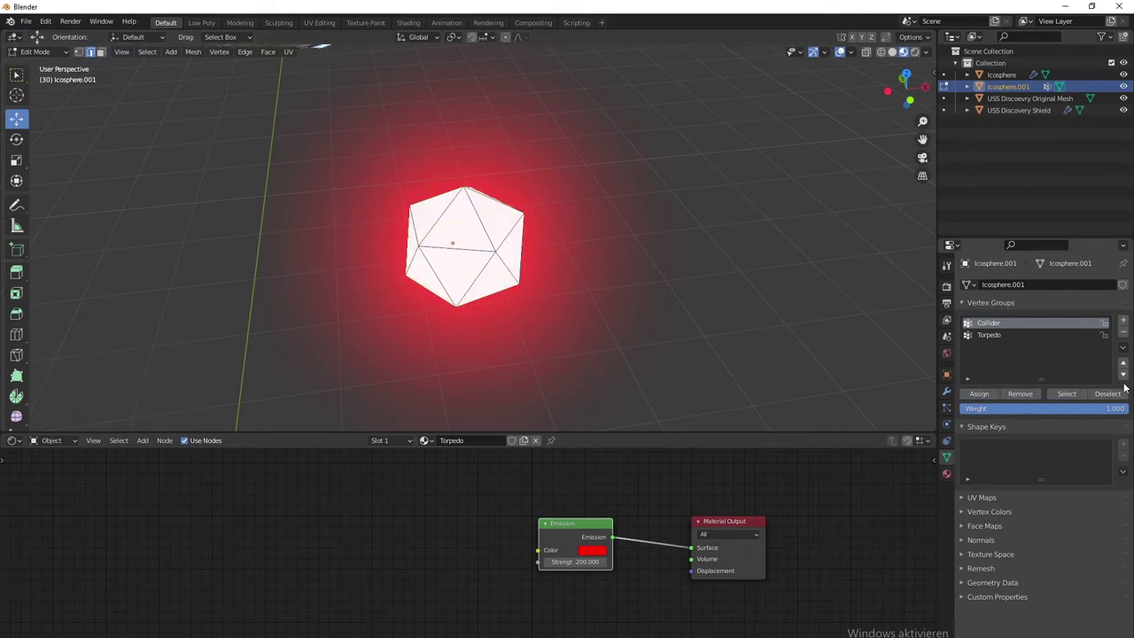
left_click(1074, 393)
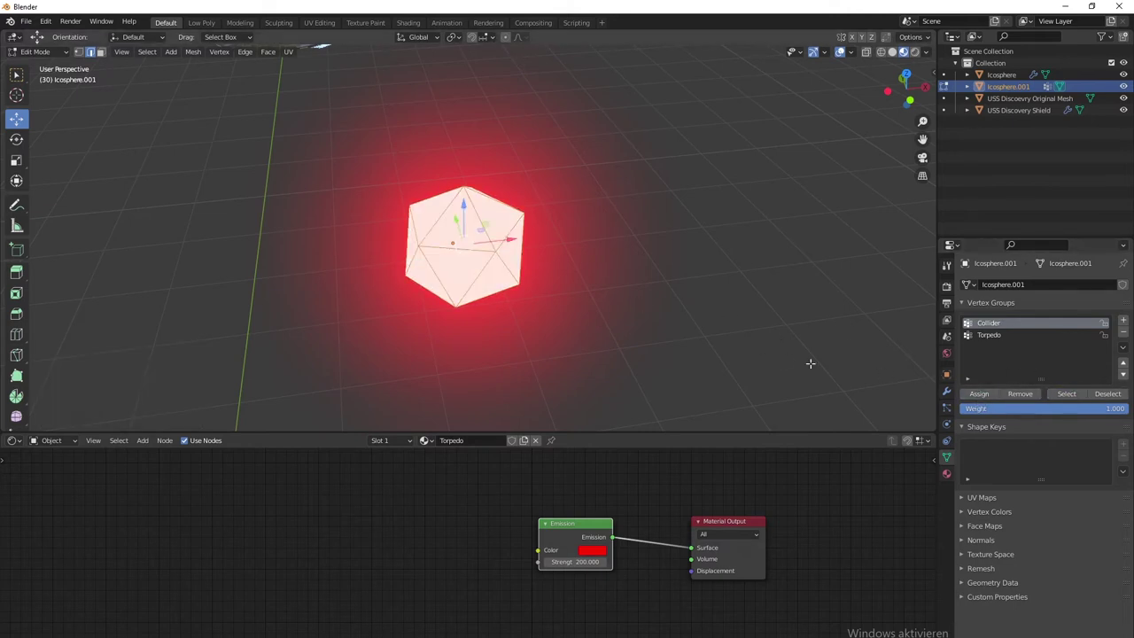
left_click(690, 214)
Step: Assign the Collider material to the linked outer shell and return to Object Mode
scroll(691, 213, "up", 5)
middle_click_drag(691, 214, 747, 257)
scroll(747, 266, "down", 5)
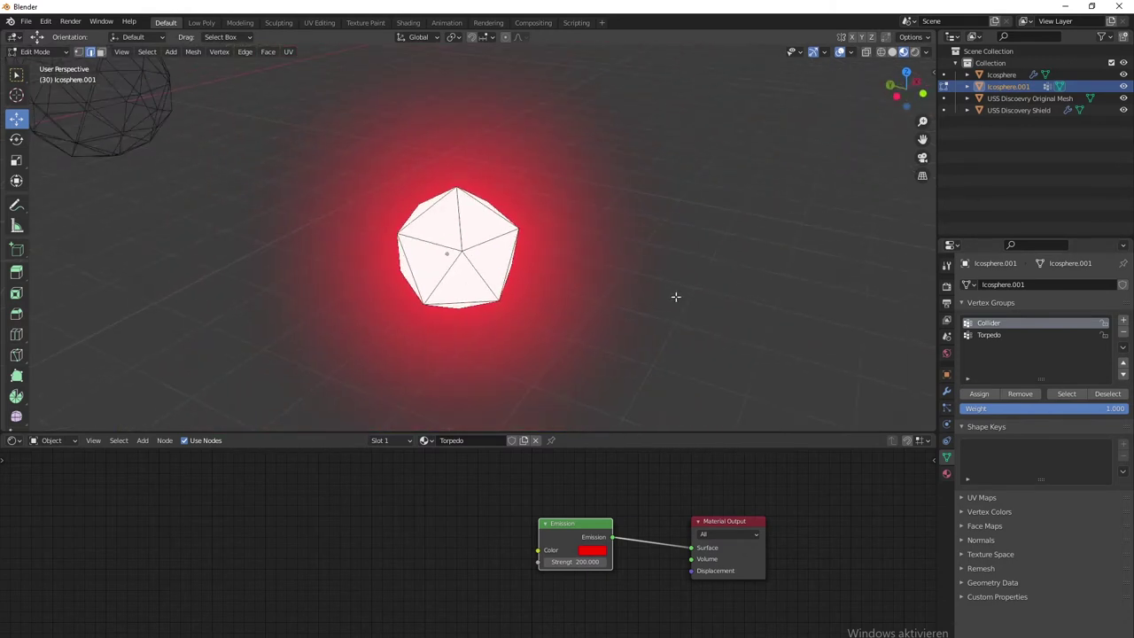
left_click(498, 247)
key("ctrl+l")
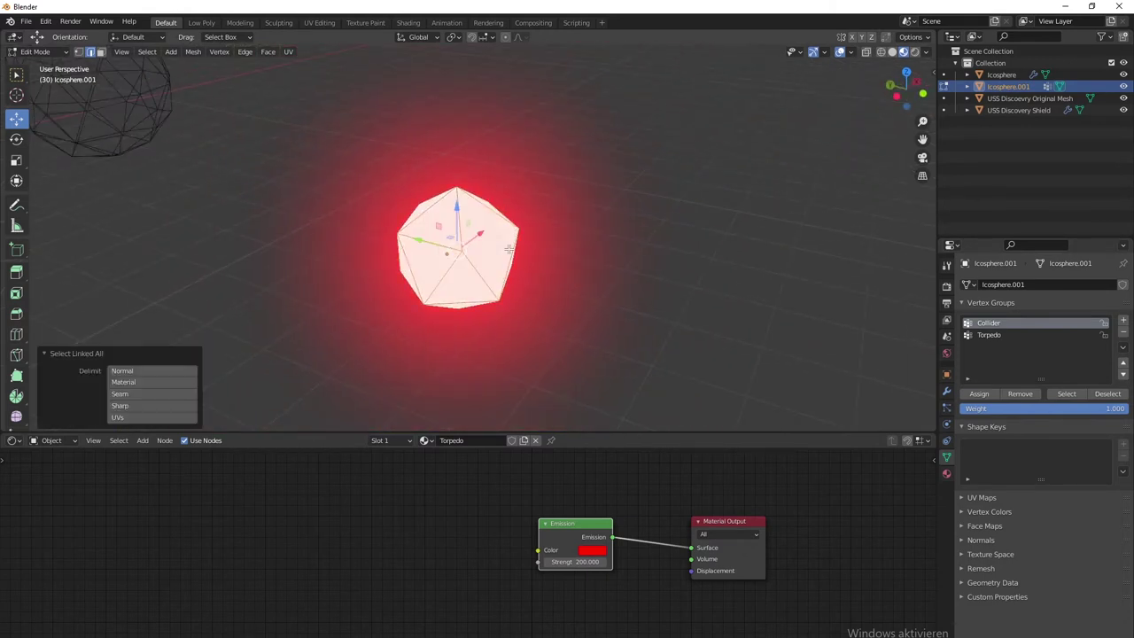
left_click(947, 473)
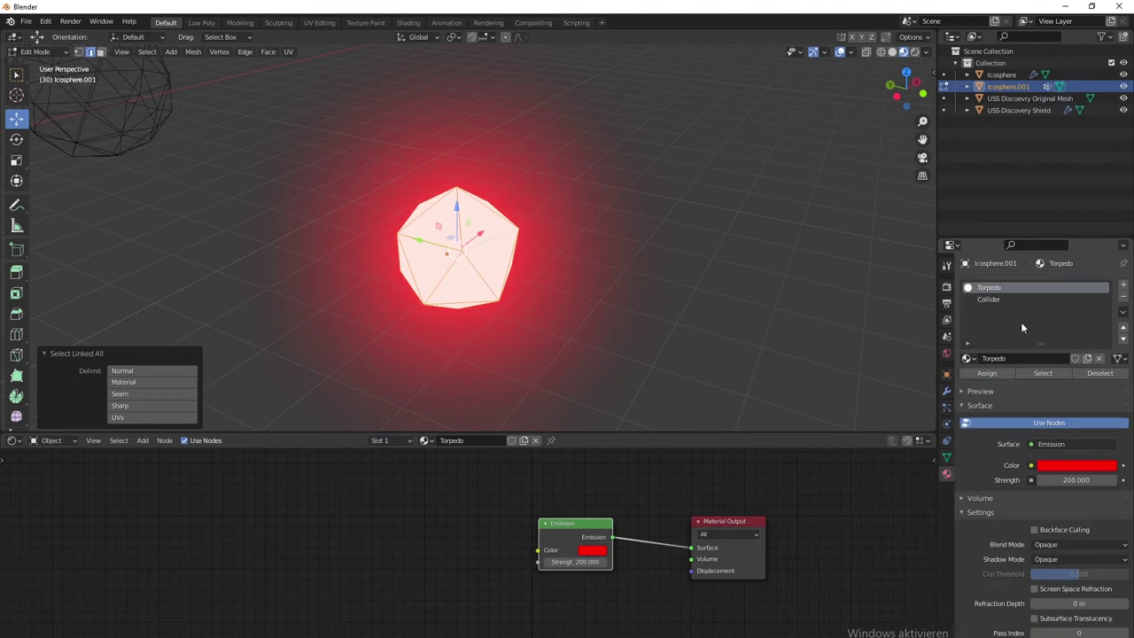
left_click(989, 299)
left_click(987, 373)
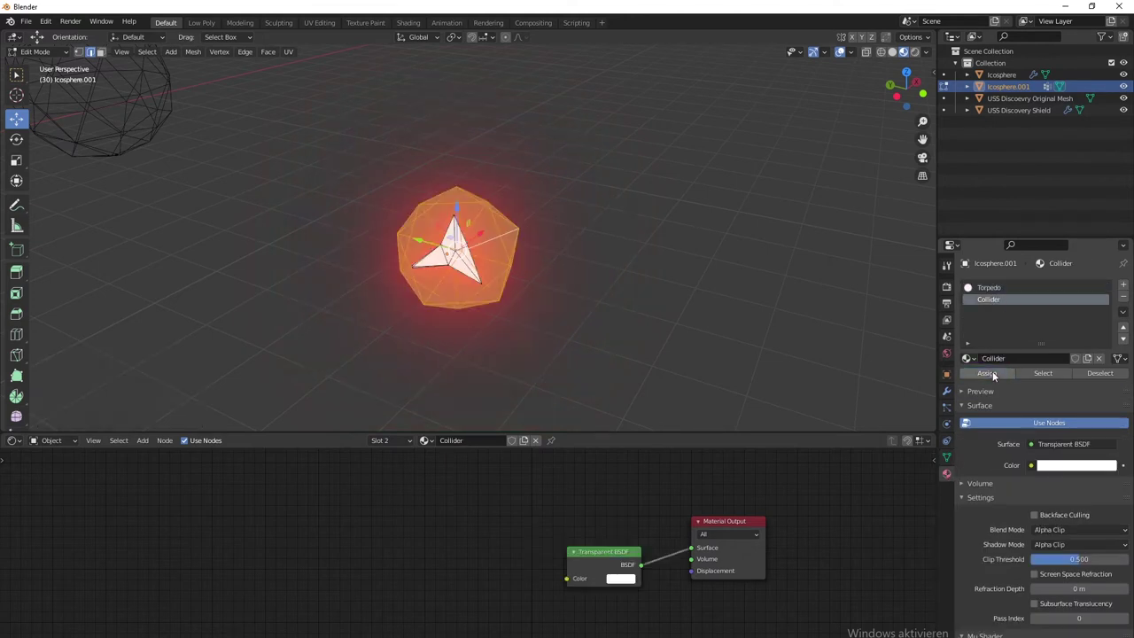
key("alt+a")
scroll(673, 274, "up", 4)
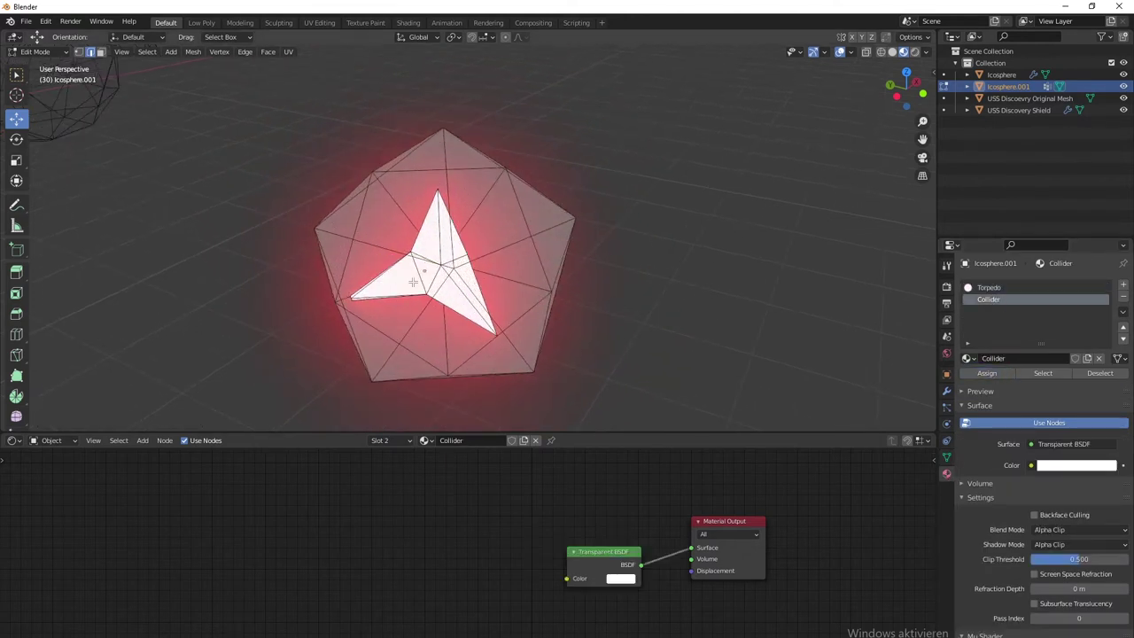
key("Tab")
middle_click_drag(723, 332, 657, 335)
scroll(375, 290, "down", 4)
key("alt+a")
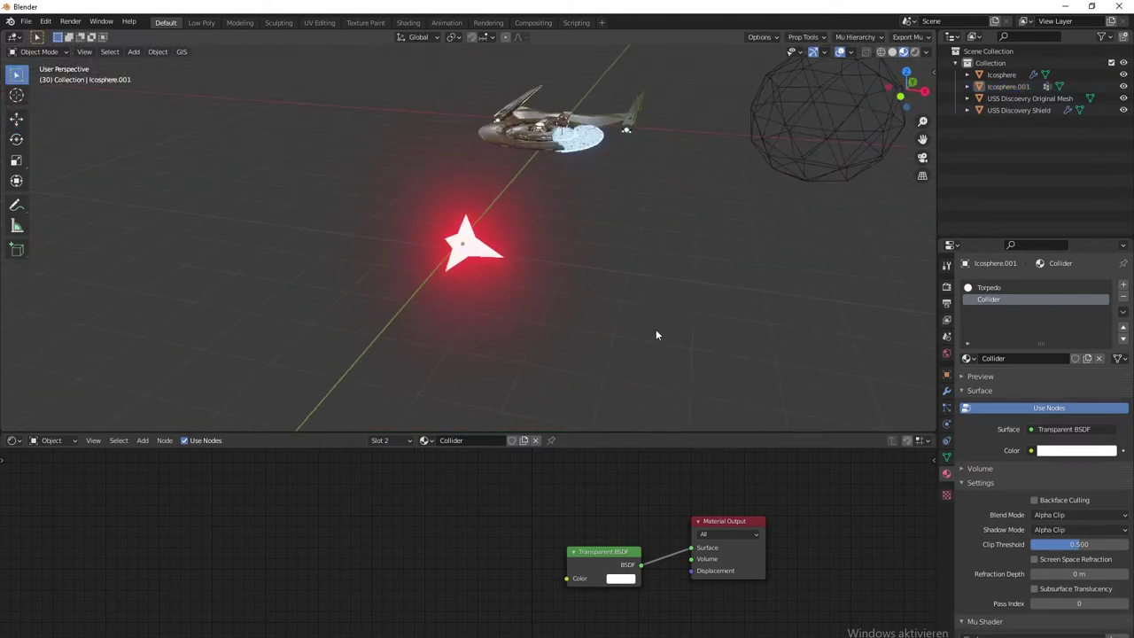
Step: Scale up only the linked outer shell around the torpedo core in Edit Mode, then return to Object Mode
middle_click_drag(528, 285, 657, 298)
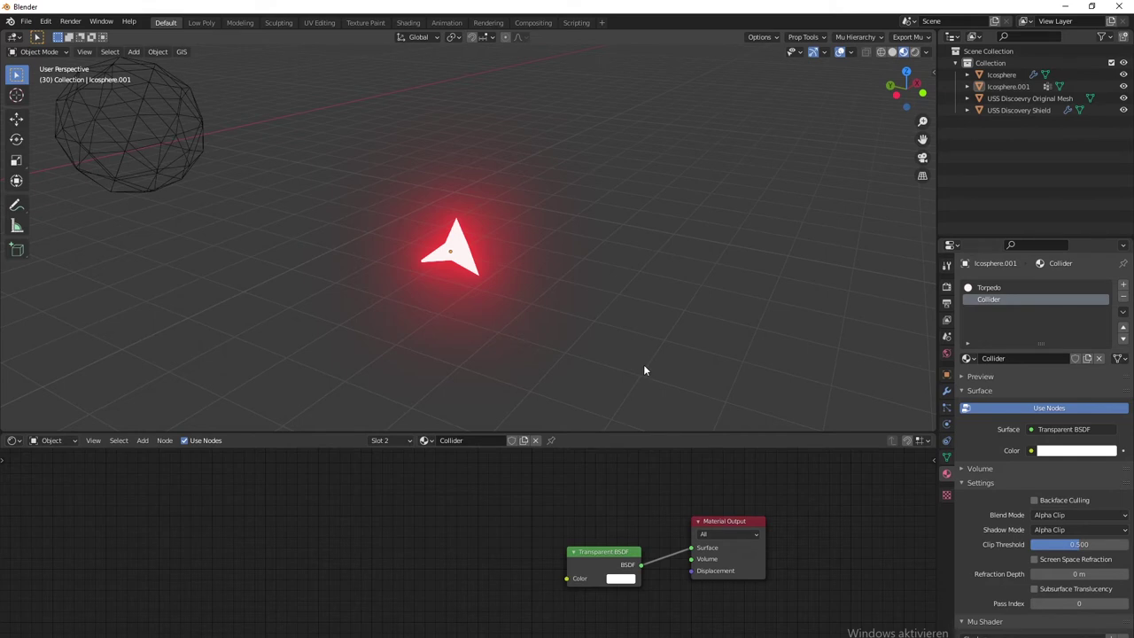
key("Tab")
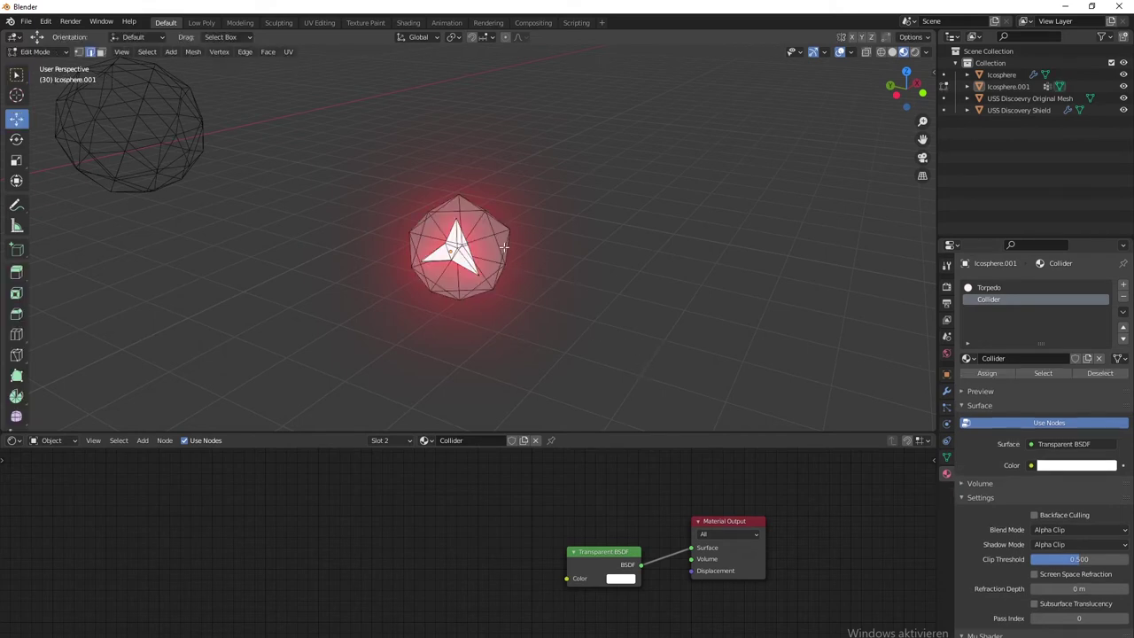
left_click(490, 238)
key("a")
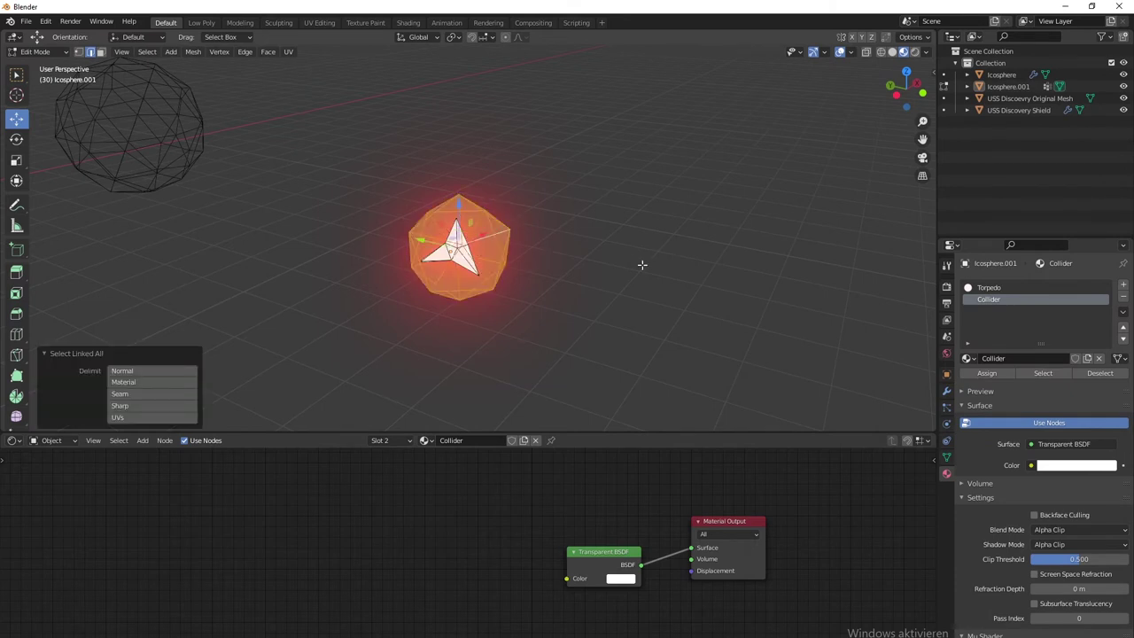
key("s")
left_click(740, 266)
key("Tab")
middle_click_drag(740, 267, 612, 294)
scroll(505, 299, "down", 2)
Step: Rename the Icosphere.001 object to Photon Torpedo
double_click(1001, 87)
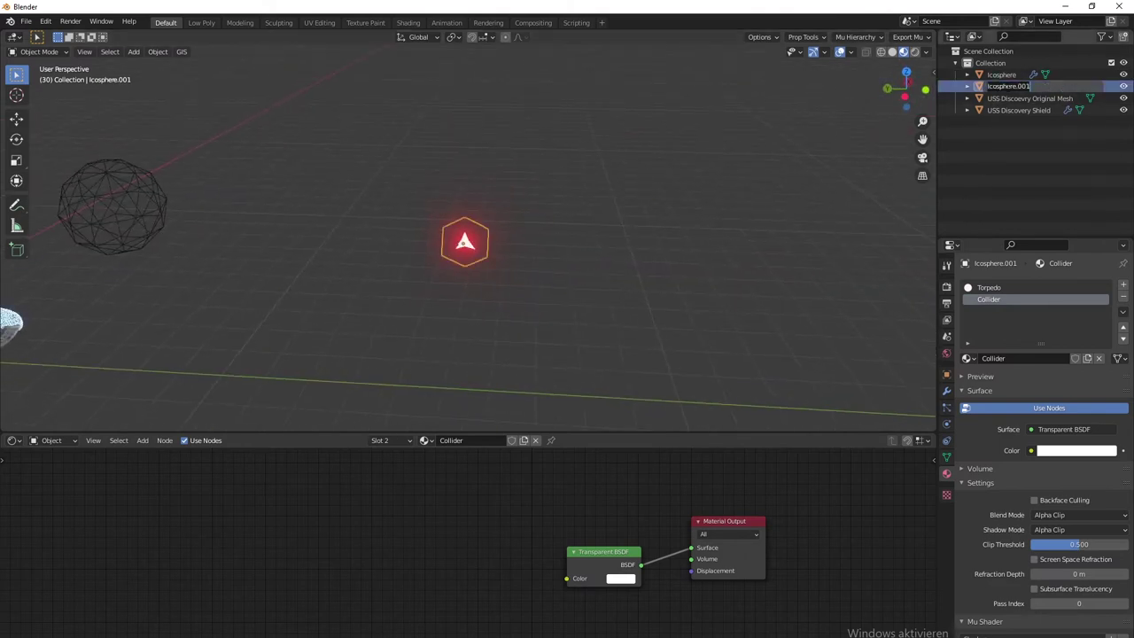
type("Photon Torpedo")
key("Return")
Step: Enable Dynamic Paint physics on the Photon Torpedo, set its type to Brush and add the brush
middle_click_drag(455, 311, 351, 244)
middle_click_drag(516, 241, 618, 307)
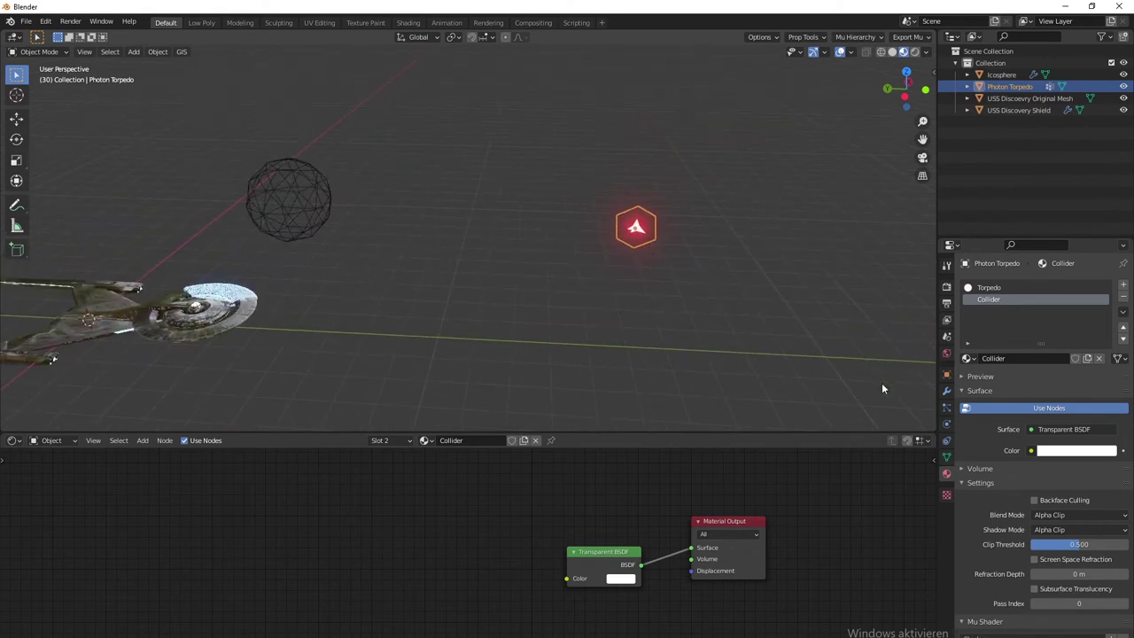
middle_click_drag(723, 319, 542, 318)
key("KP_Decimal")
scroll(543, 418, "down", 3)
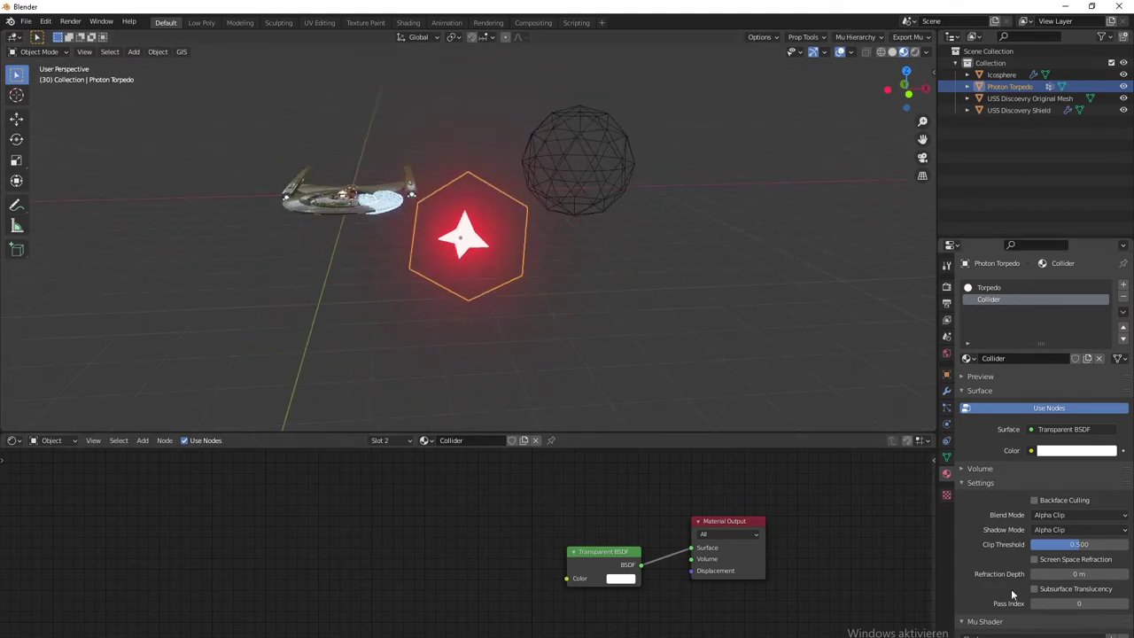
left_click(946, 390)
left_click(947, 374)
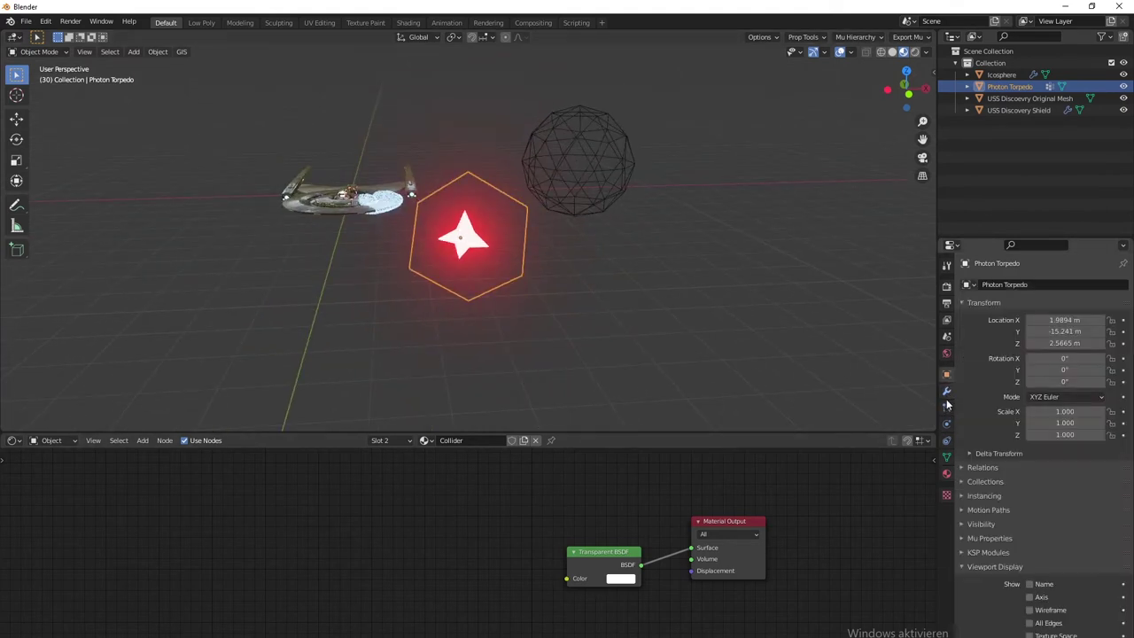
left_click(947, 456)
left_click(946, 474)
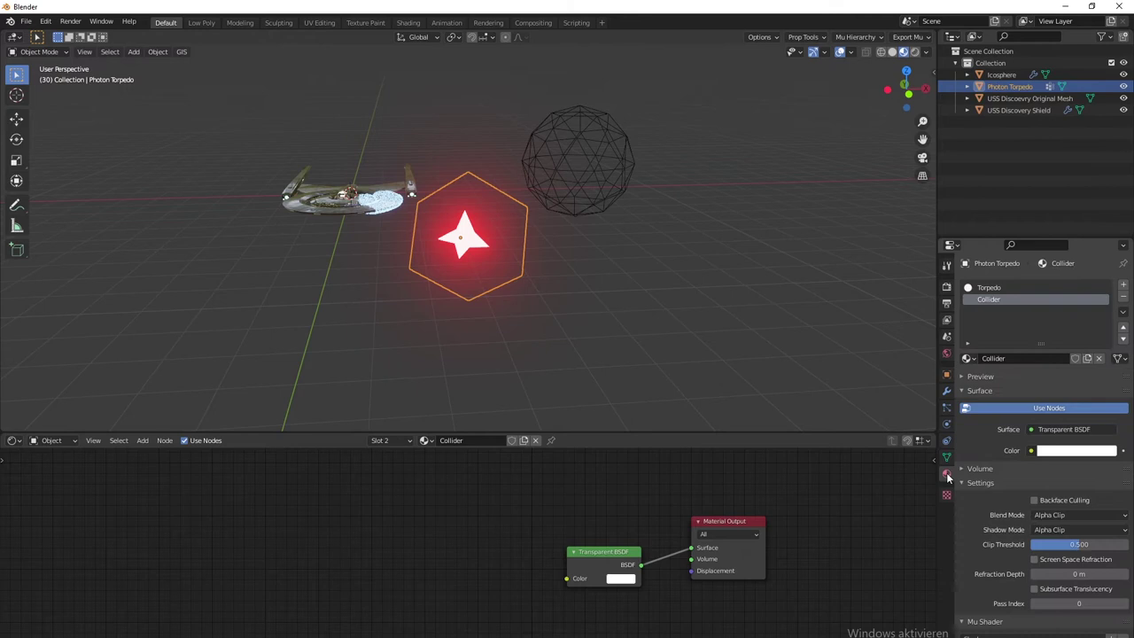
left_click(948, 425)
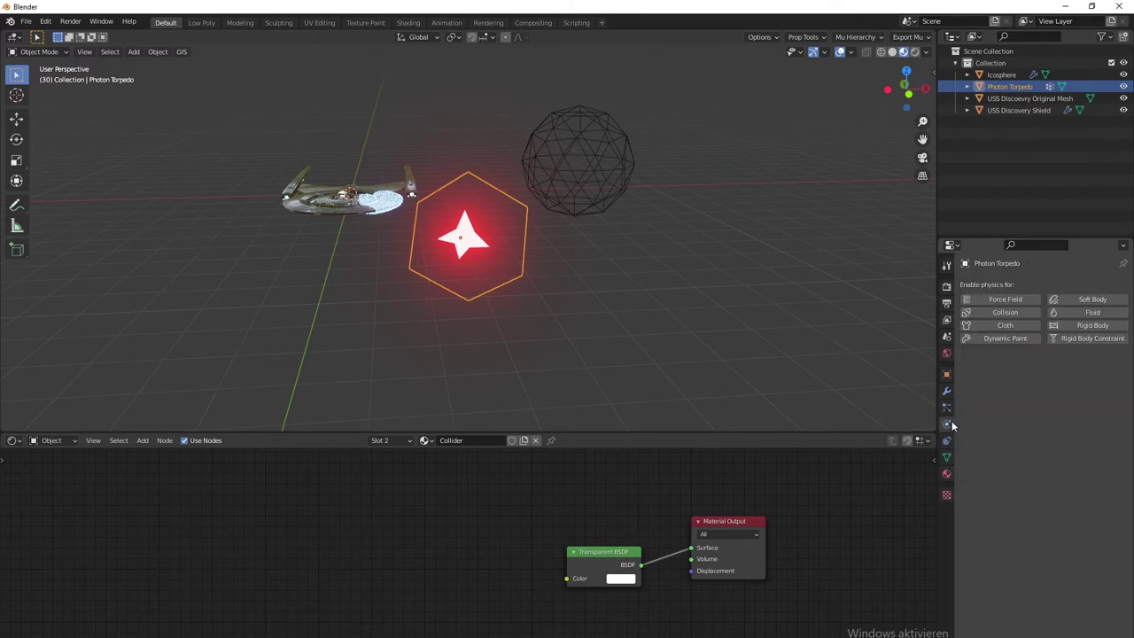
left_click(1016, 340)
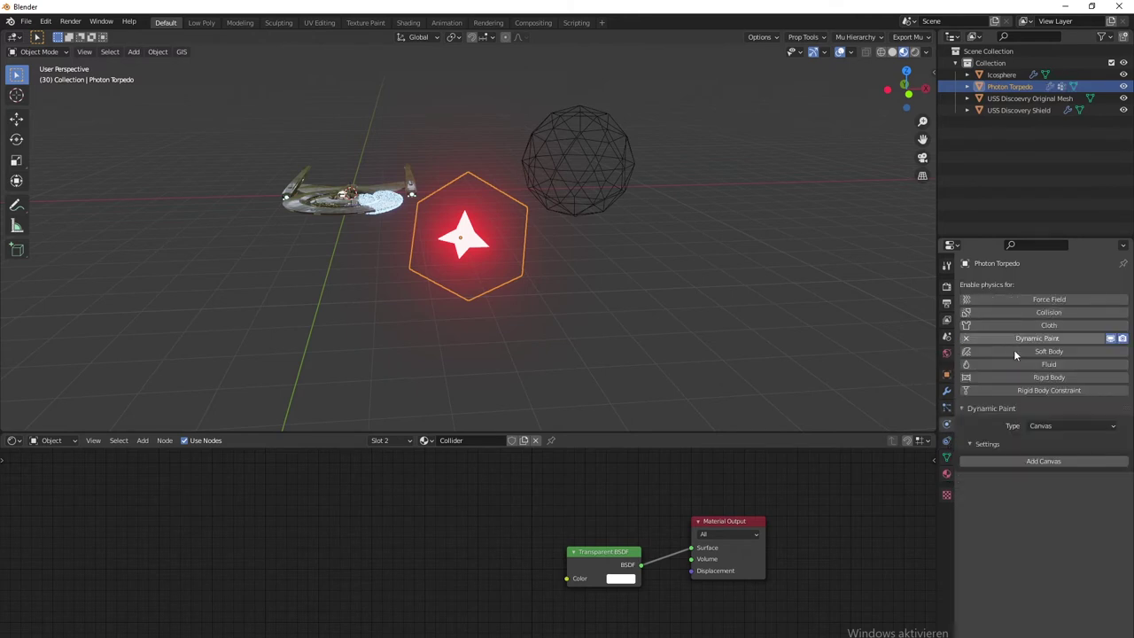
left_click(1054, 425)
left_click(1063, 456)
left_click(1055, 461)
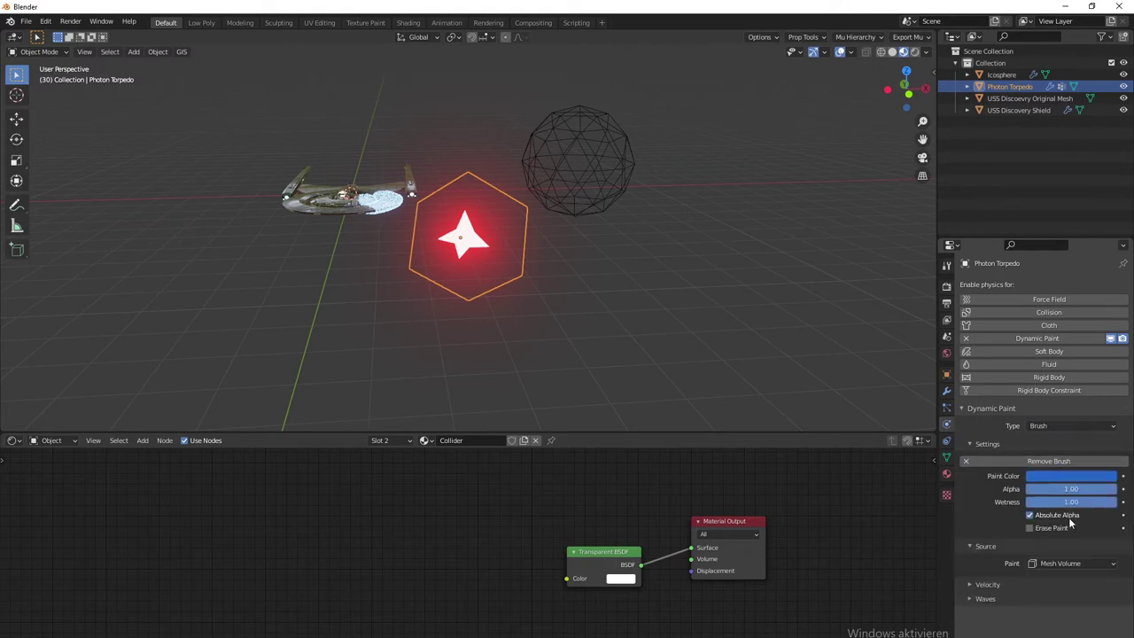
Step: Set the Photon Torpedo brush's paint color to white, with saturation 0 and value 1
left_click(1076, 478)
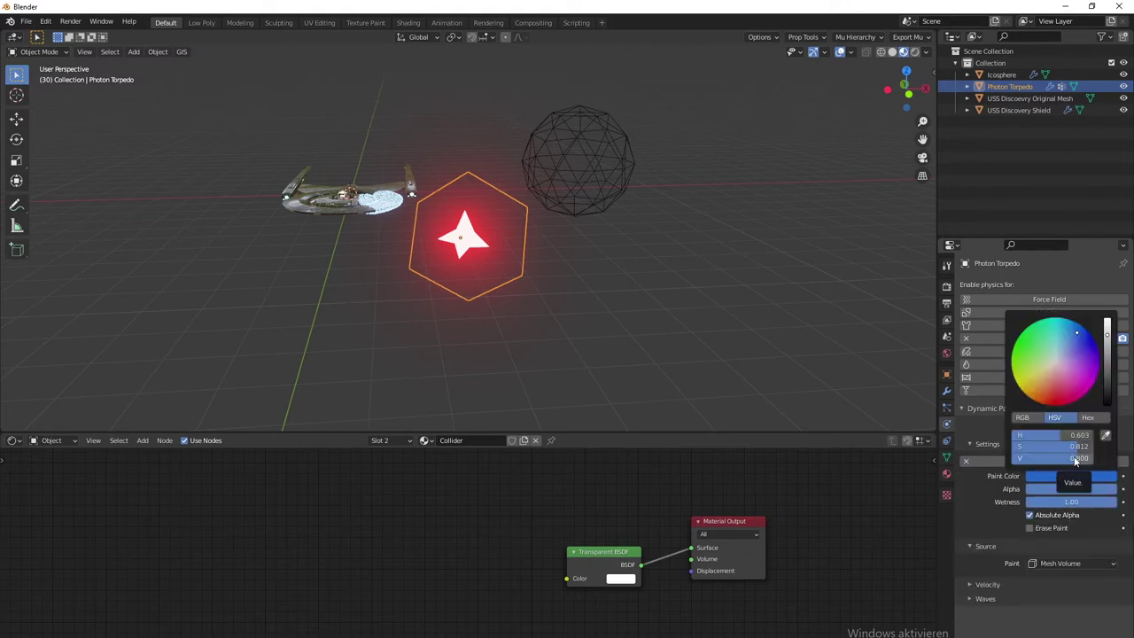
mouse_move(1081, 459)
left_mouse_down()
mouse_move(1098, 459)
mouse_move(1012, 447)
left_mouse_up()
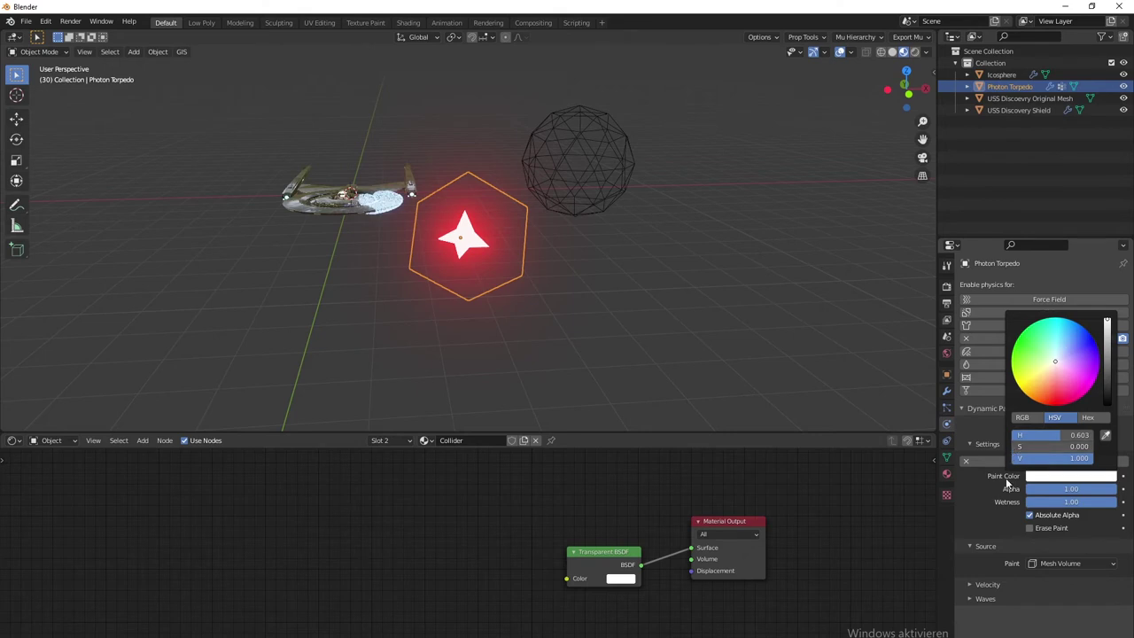
left_click(1004, 583)
scroll(1002, 568, "down", 1)
left_click(999, 551)
left_click(991, 599)
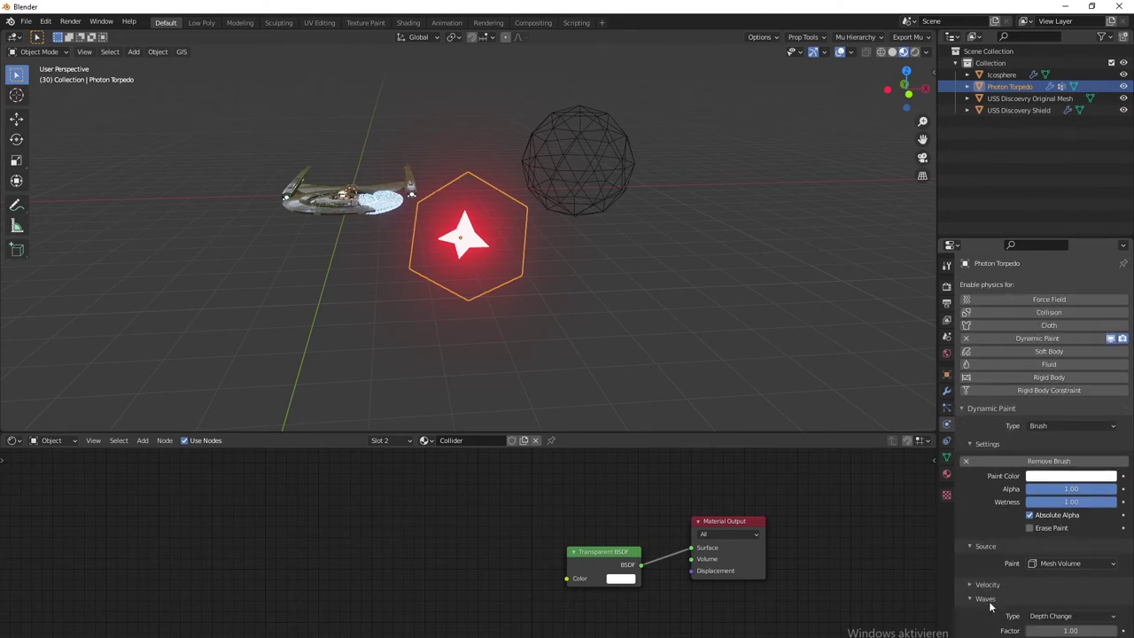
left_click(990, 601)
Step: Start animation playback and move the Photon Torpedo close to the ship's saucer section
middle_click_drag(727, 292, 633, 311)
scroll(538, 289, "down", 2)
scroll(654, 318, "up", 3)
key("space")
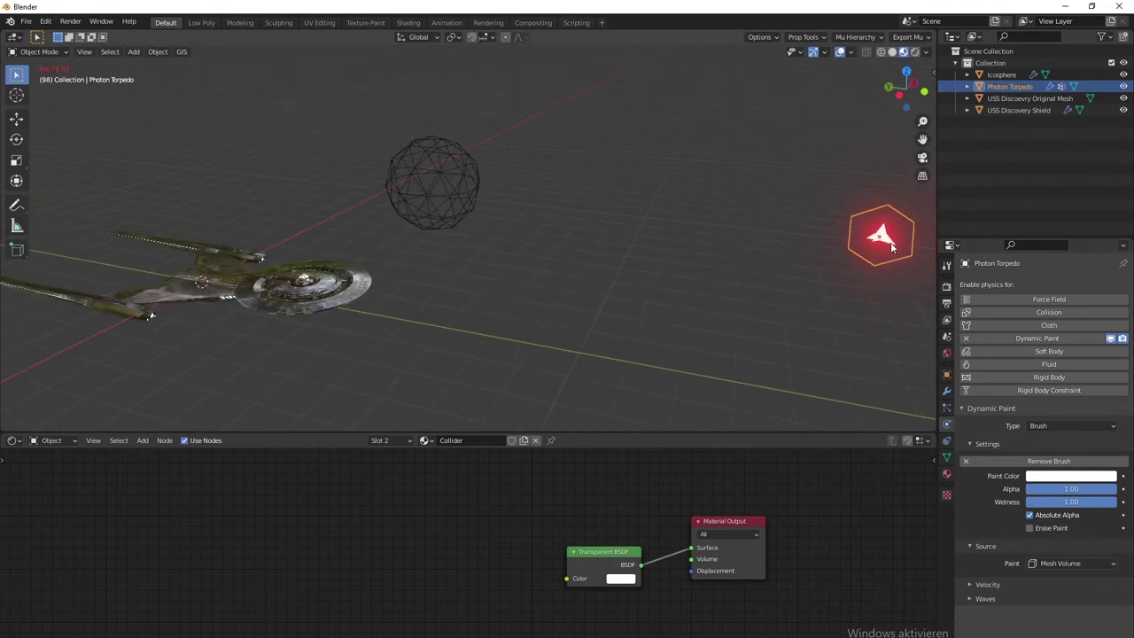
key("g")
left_click(333, 282)
Step: Move the Photon Torpedo about 3 m onto the saucer's rim so it intersects the shield
middle_click_drag(348, 309, 479, 309, "shift")
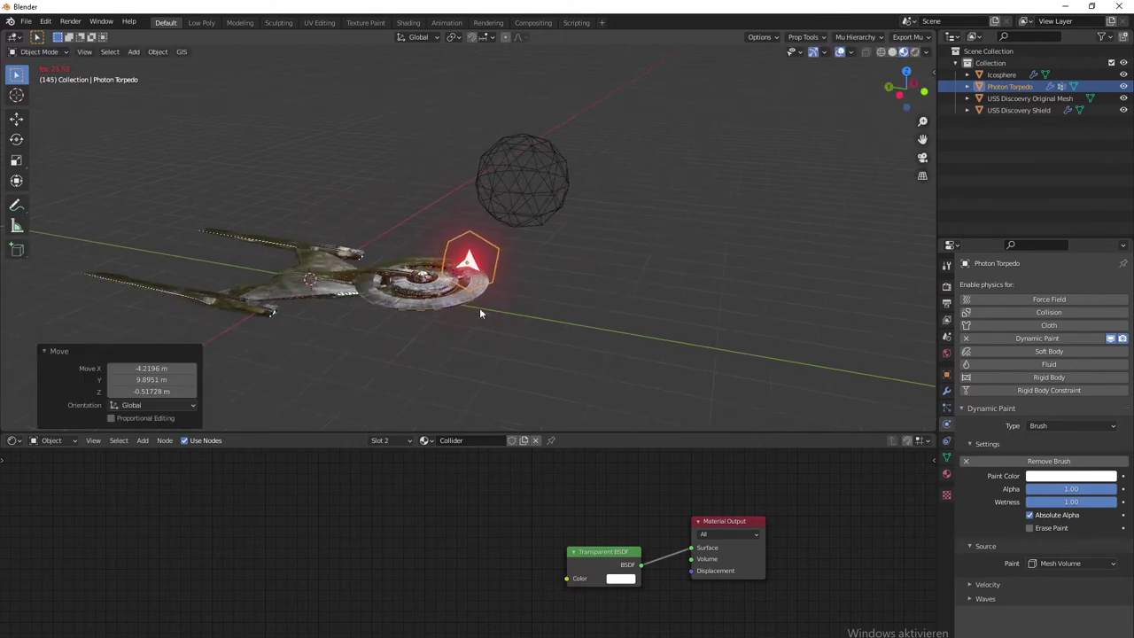
middle_click_drag(399, 306, 735, 166)
scroll(431, 352, "up", 5)
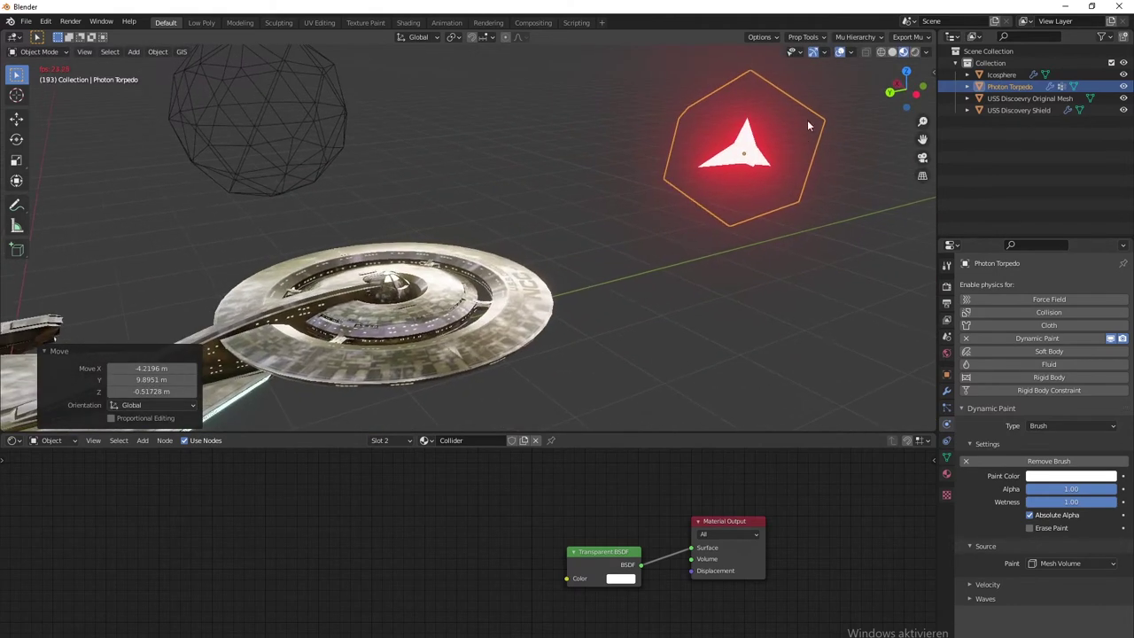
key("g")
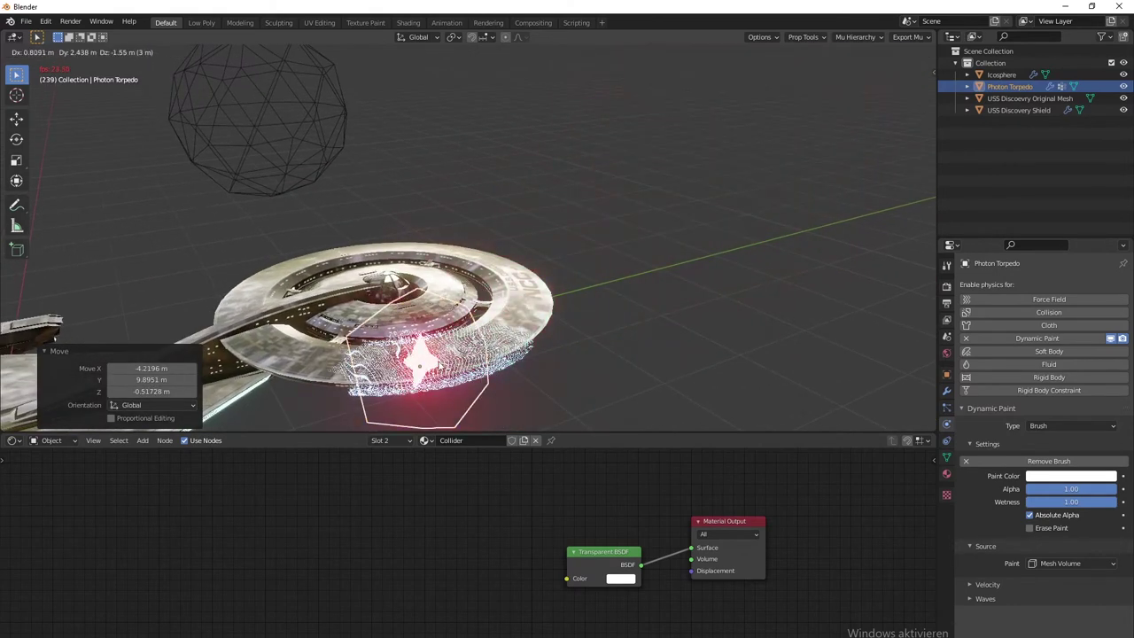
left_click(440, 364)
Step: Move the Photon Torpedo about 0.28 m outward along the saucer's edge while the simulation plays
middle_click_drag(481, 362, 615, 353)
scroll(621, 298, "up", 5)
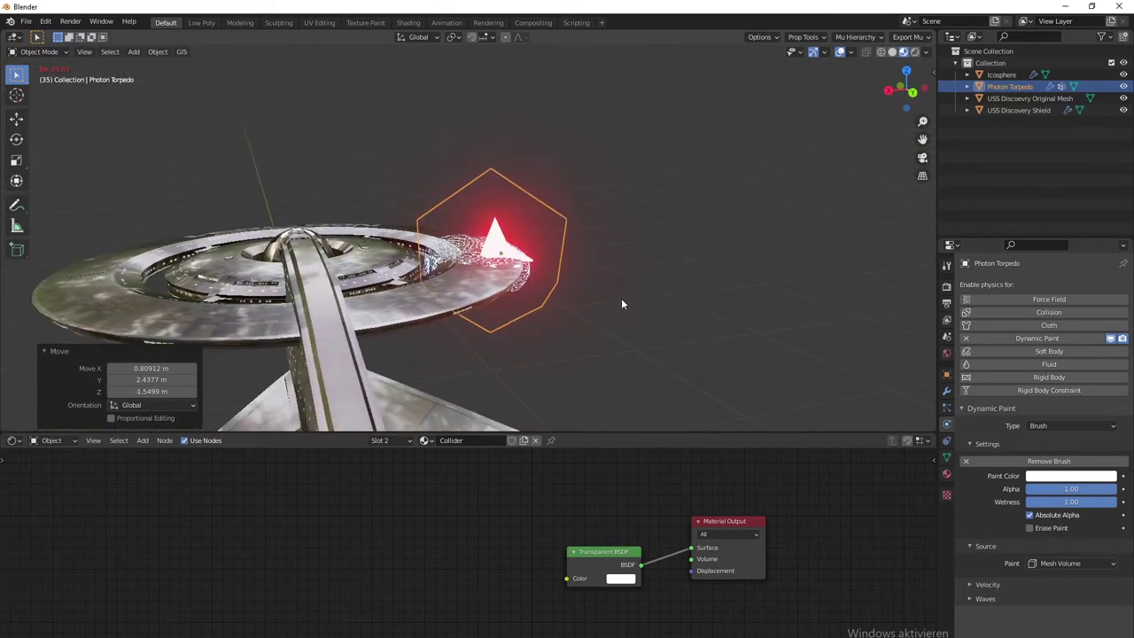
middle_click_drag(629, 303, 571, 284)
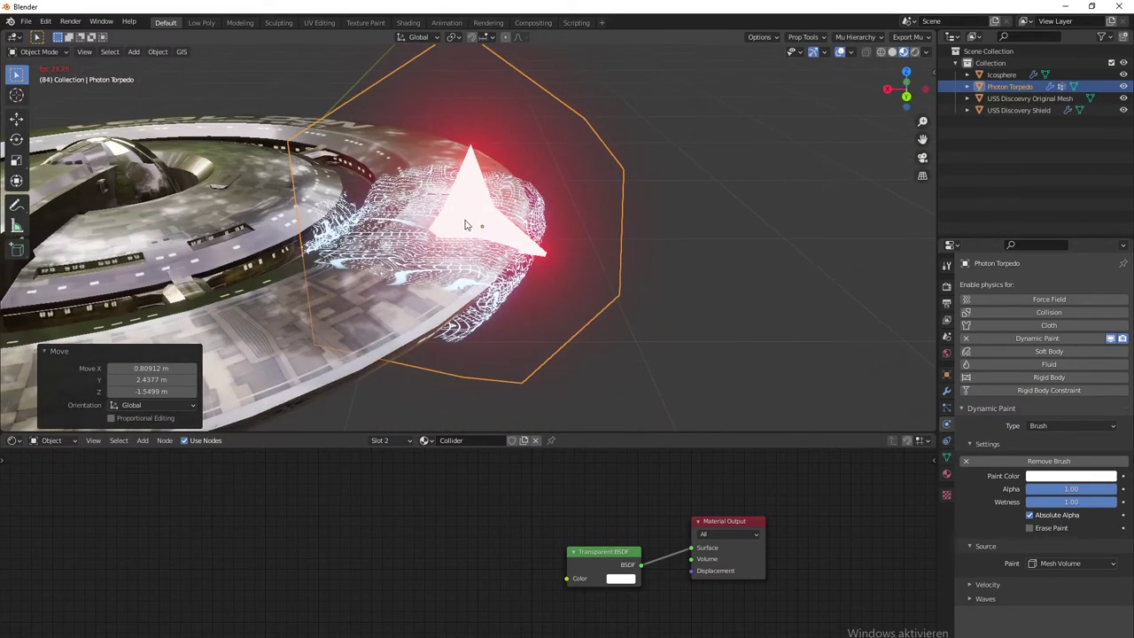
key("g")
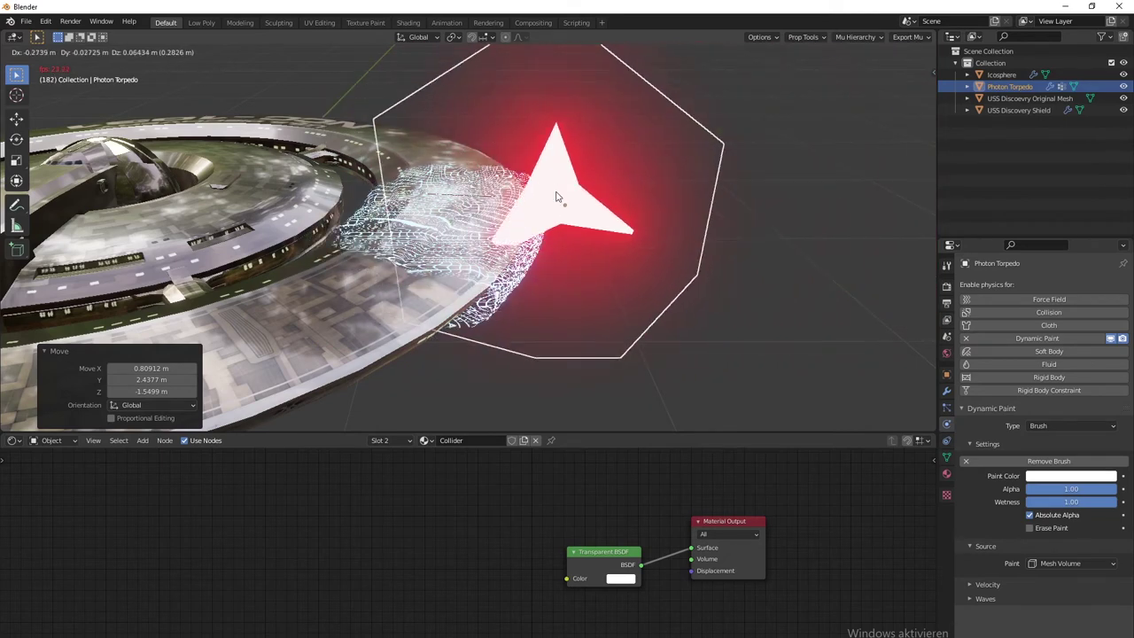
left_click(555, 192)
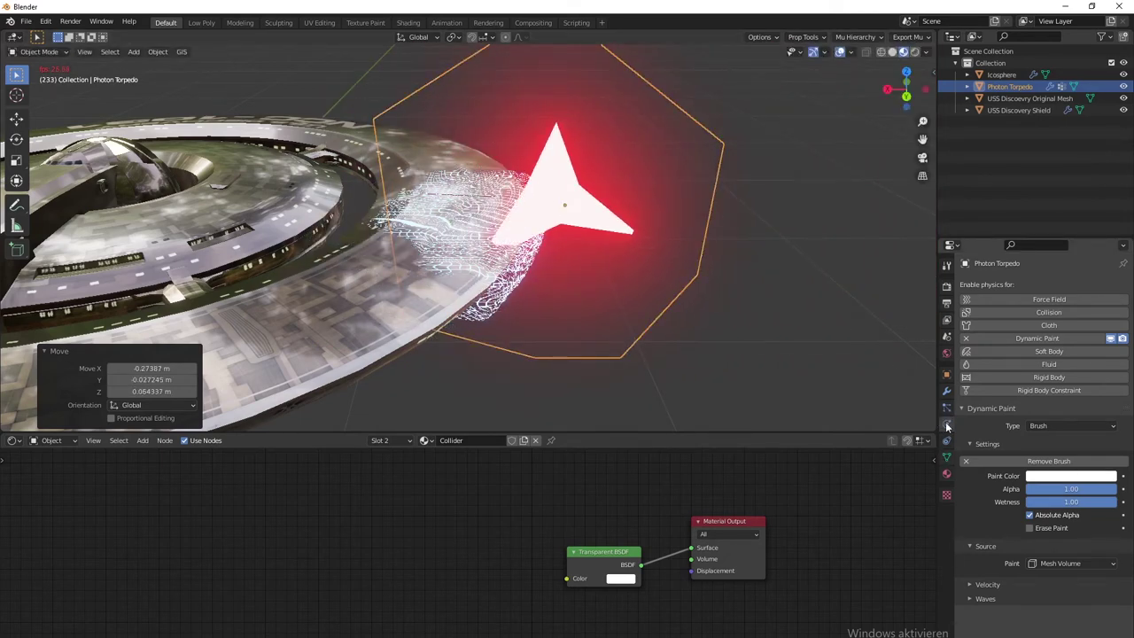
Step: Set the Dissolve time of the USS Discovery Shield's Dynamic Paint canvas to 15
left_click(947, 411)
left_click(947, 394)
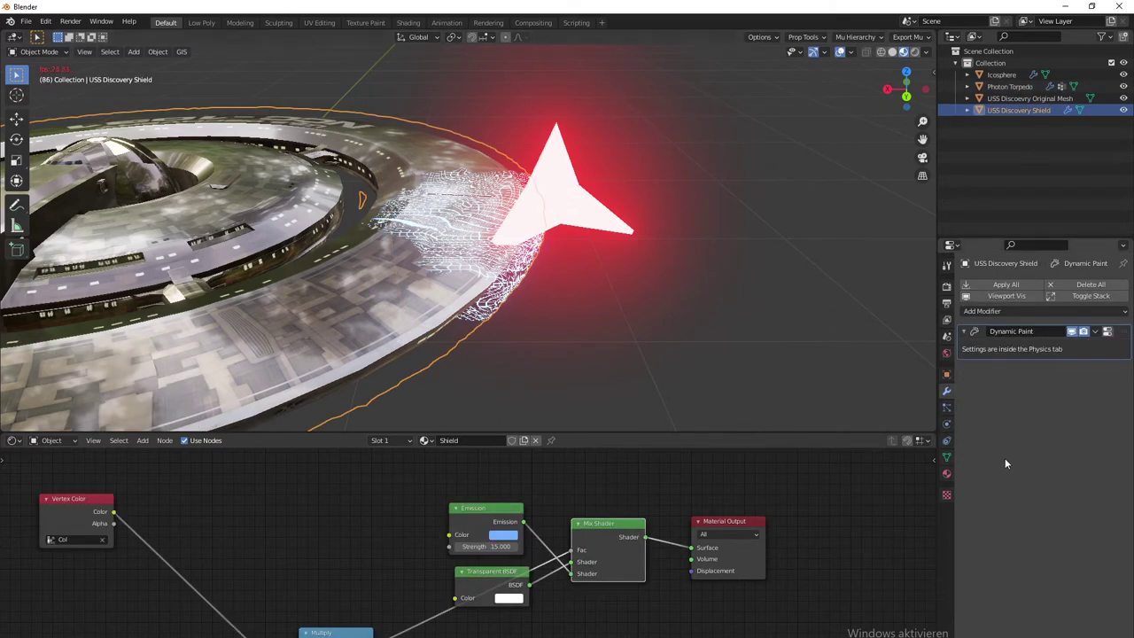
left_click(948, 424)
left_click(947, 408)
left_click(947, 427)
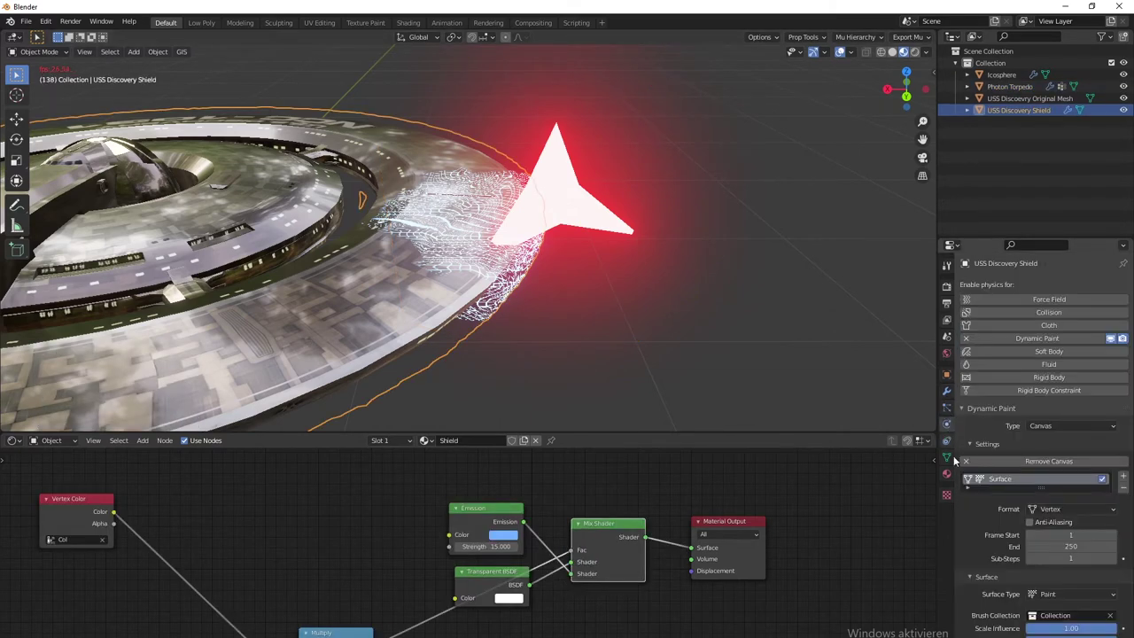
scroll(1002, 554, "down", 2)
scroll(1002, 553, "down", 3)
left_click(1083, 526)
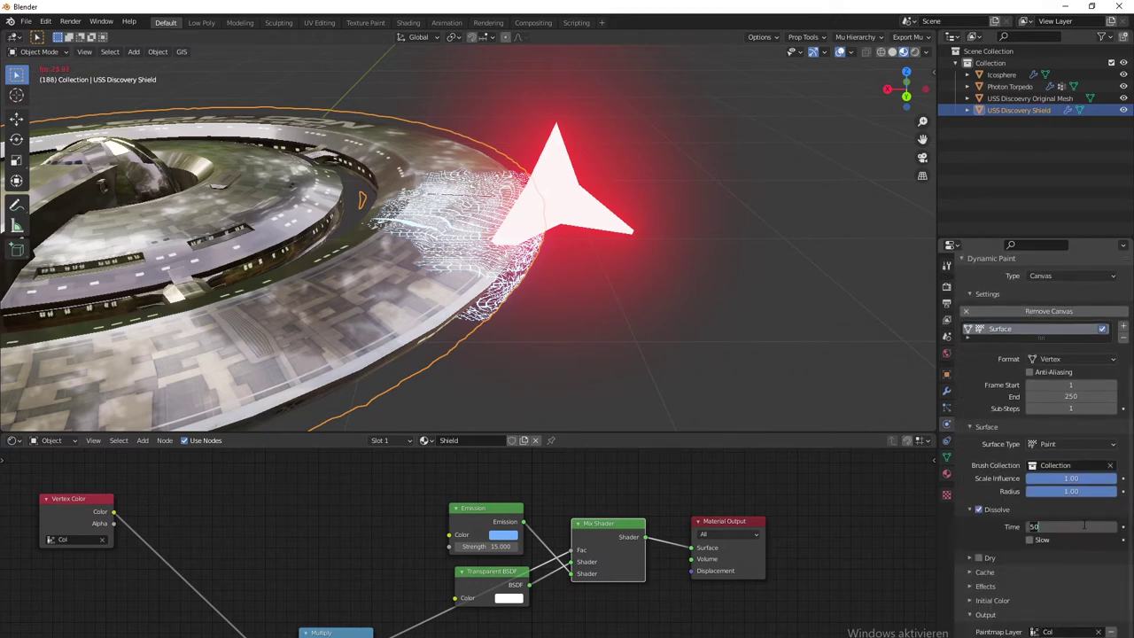
Step: Sweep the Photon Torpedo across the saucer to test the dissolve, leaving it just touching the shield's outer edge
left_click(562, 201)
key("g")
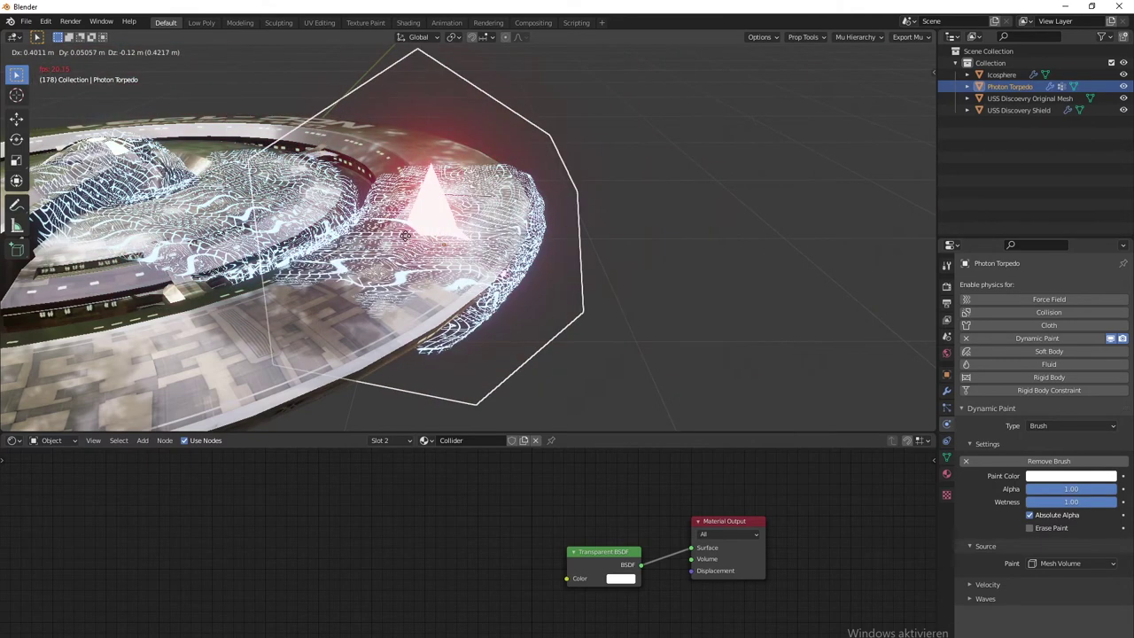
left_click(705, 160)
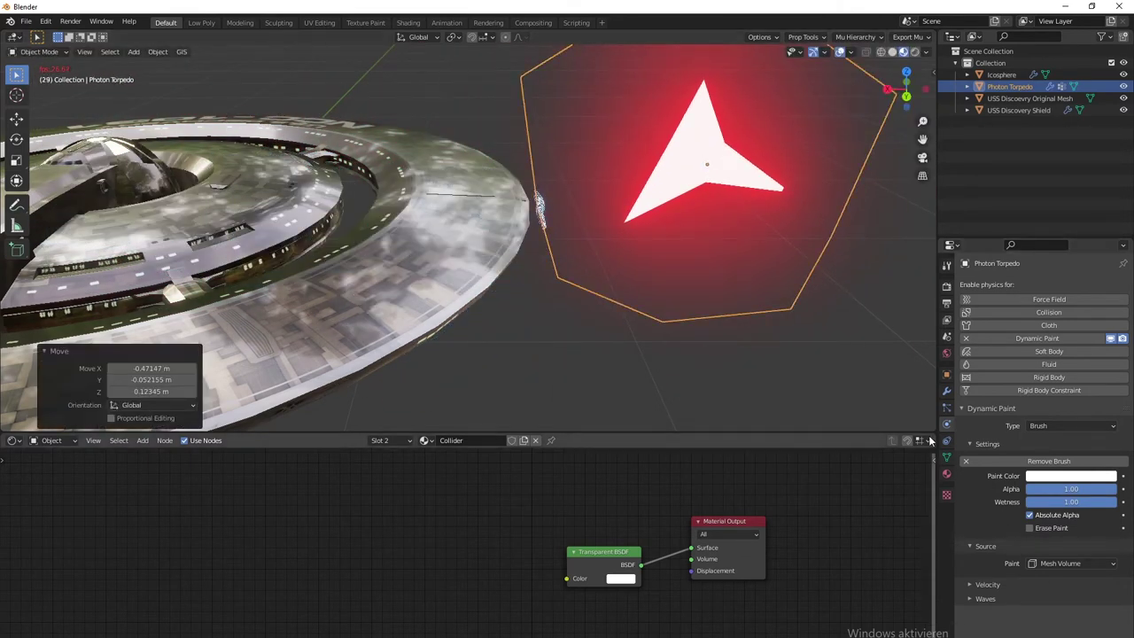
Step: Enable the Spread effect on the USS Discovery Shield's Dynamic Paint canvas
left_click(363, 261)
scroll(988, 537, "down", 5)
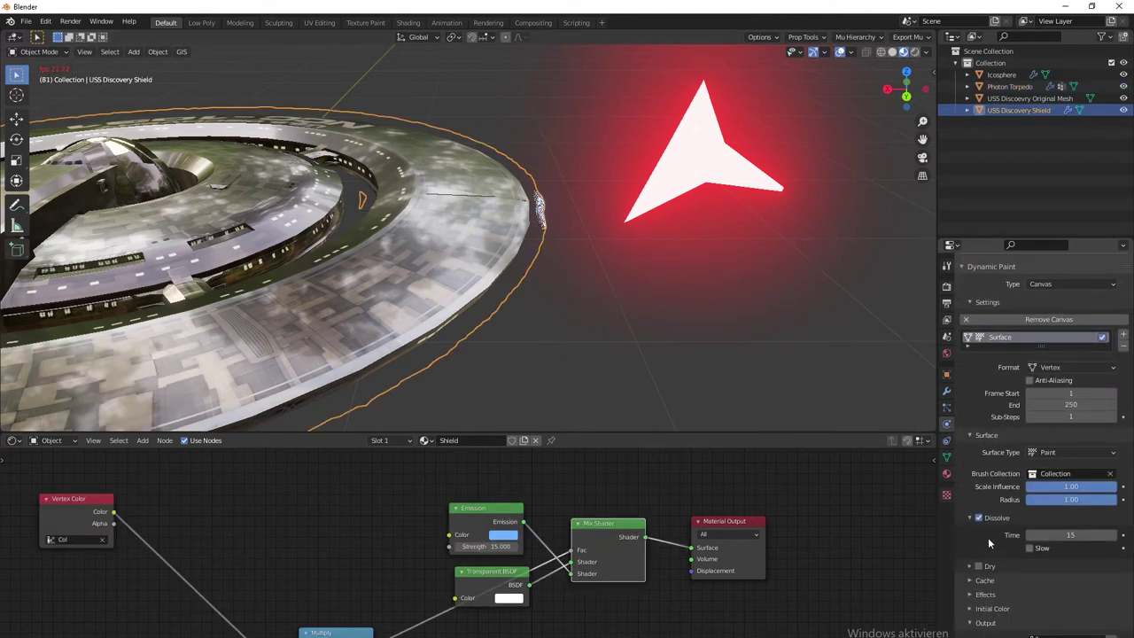
left_click(990, 588)
scroll(994, 574, "down", 1)
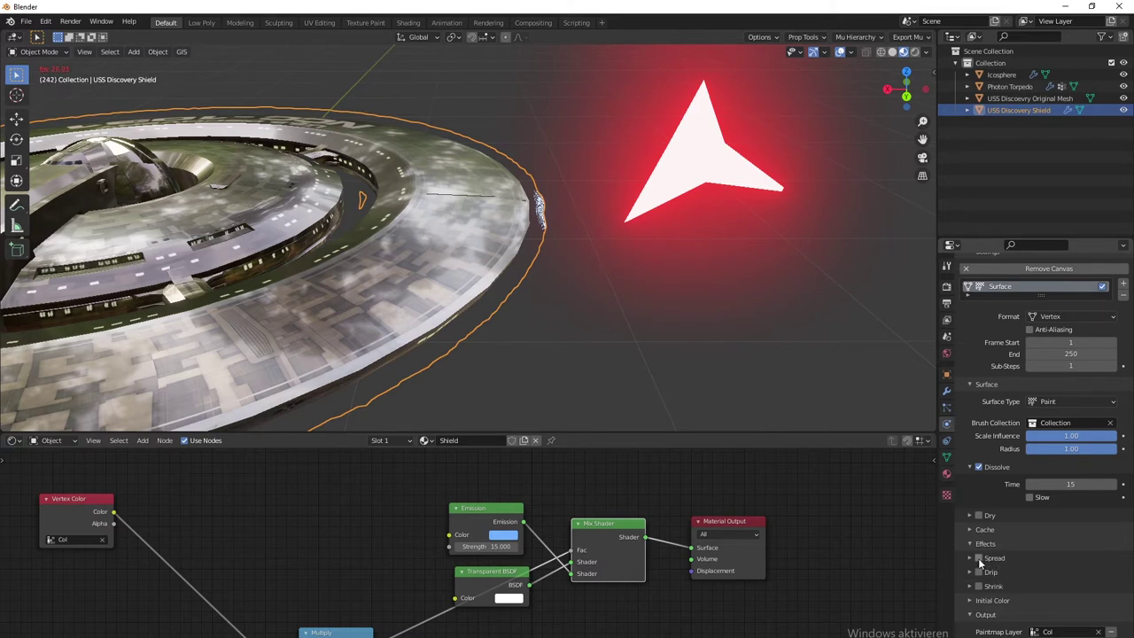
left_click(979, 559)
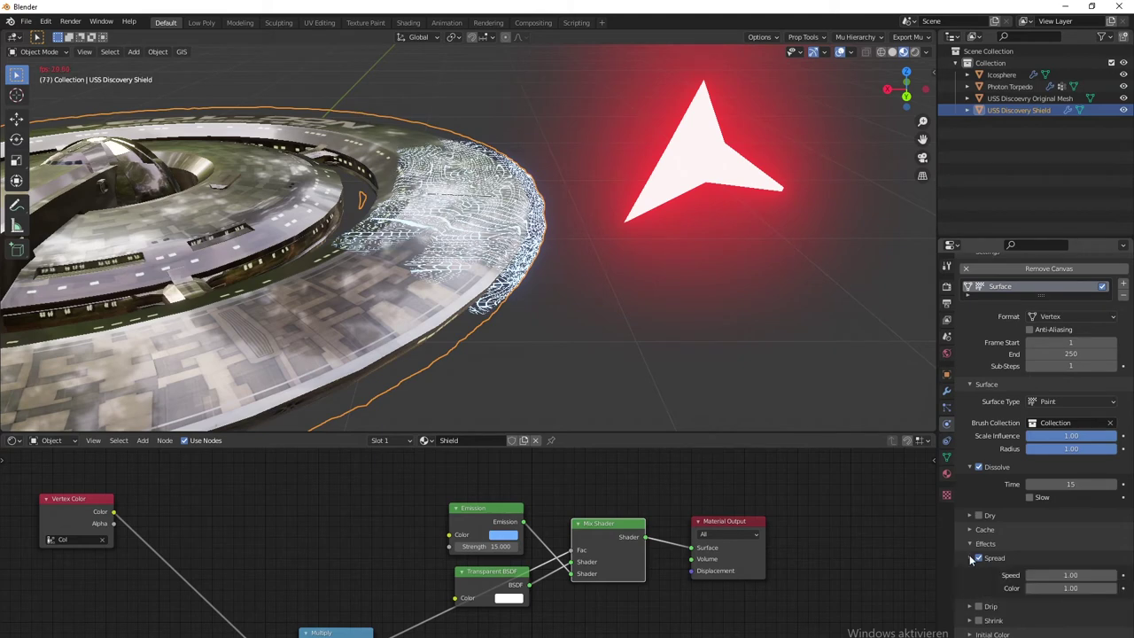
Step: Move the Photon Torpedo to test the spreading paint, leaving it clear of the shield
left_click(709, 165)
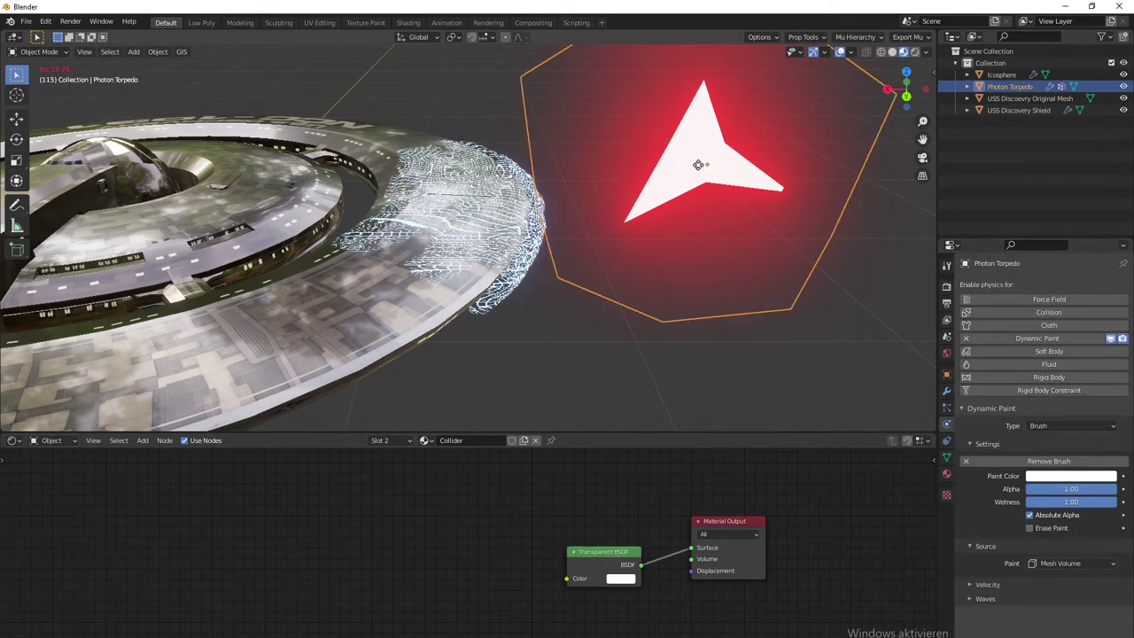
key("g")
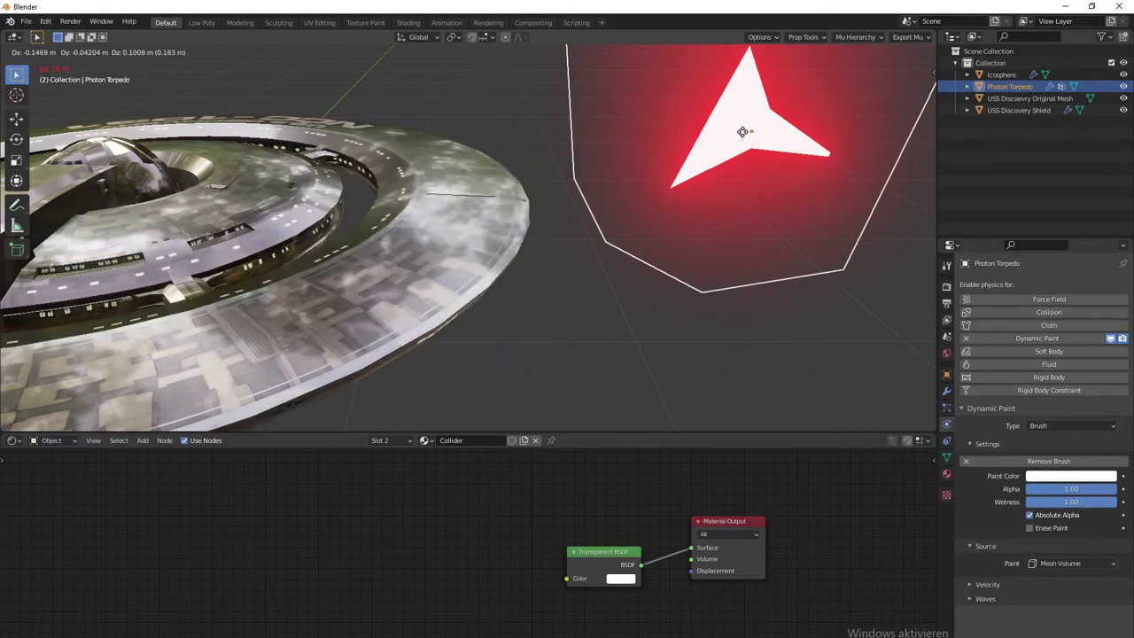
left_click(743, 131)
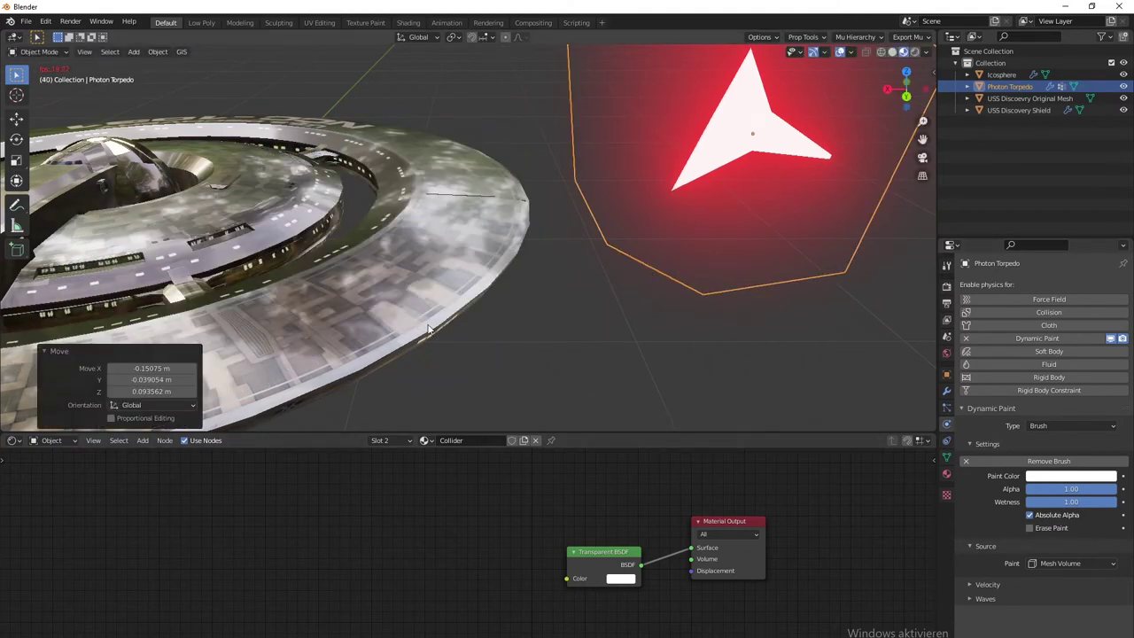
Step: Set the Spread speed of the USS Discovery Shield's canvas to 0.75
left_click(501, 341)
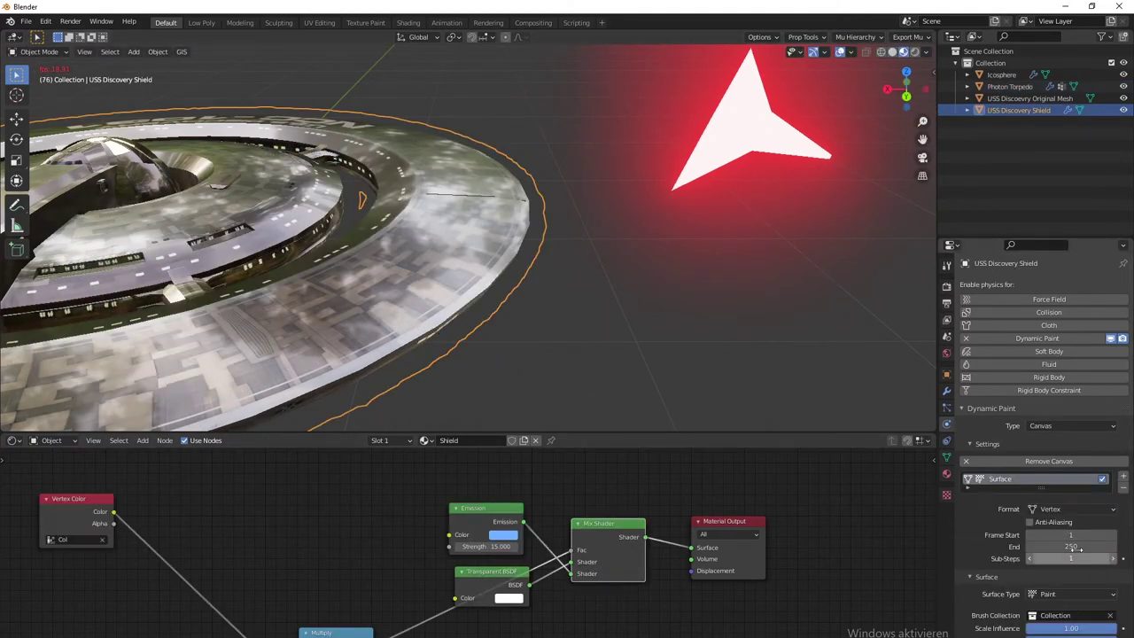
scroll(1080, 563, "down", 5)
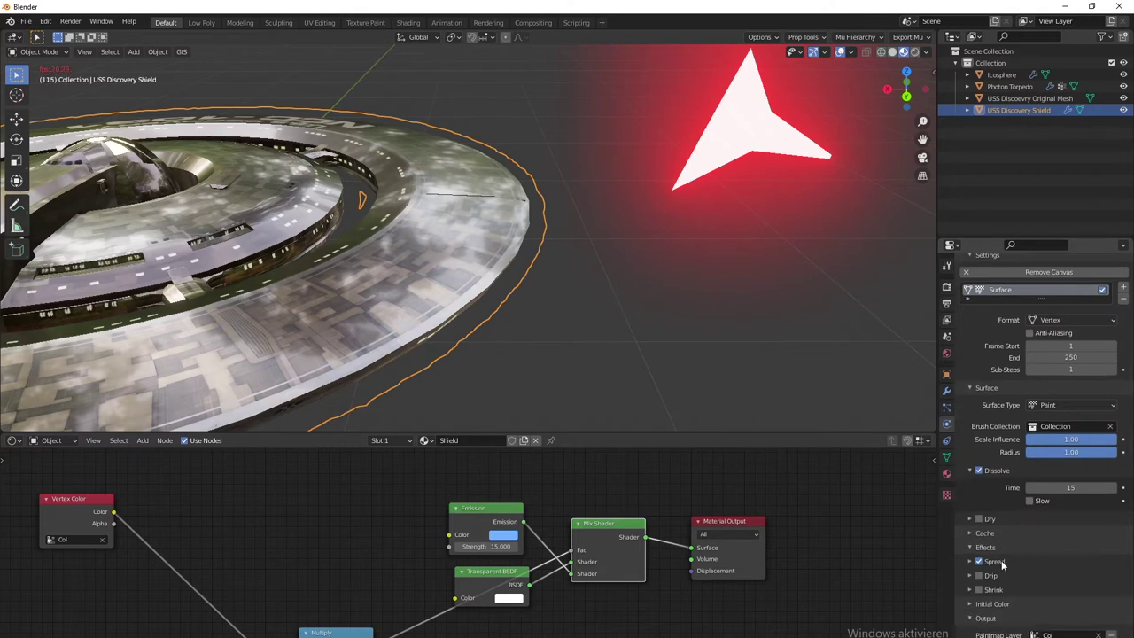
left_click(1002, 562)
left_click(1077, 579)
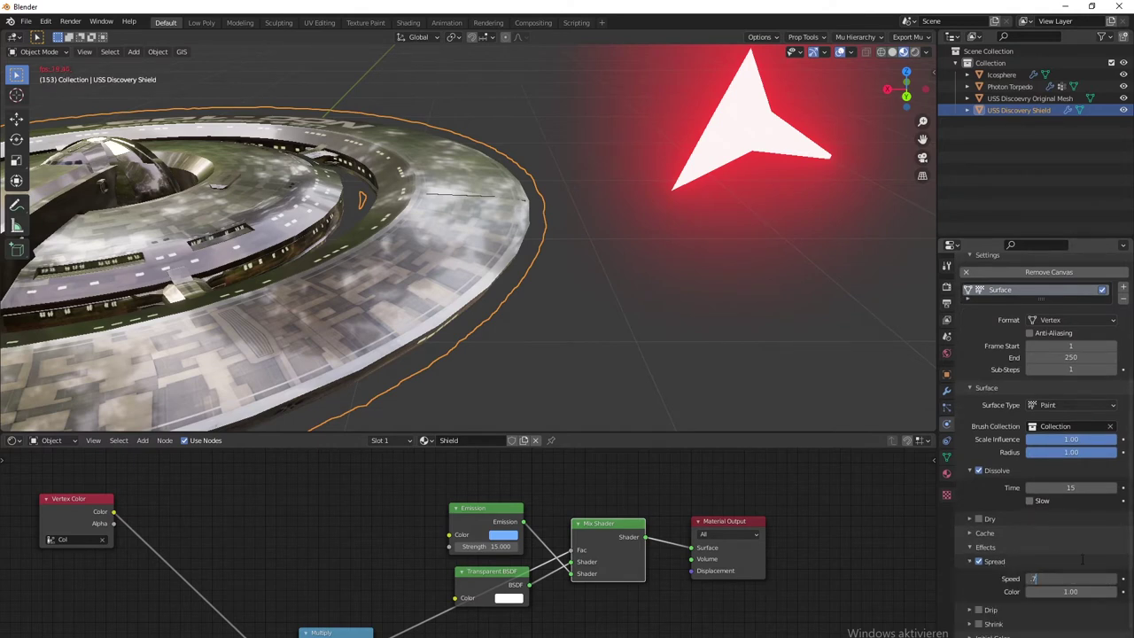
Step: Move the Photon Torpedo to test the slower spread, placing it slightly lower beside the saucer
left_click(749, 153)
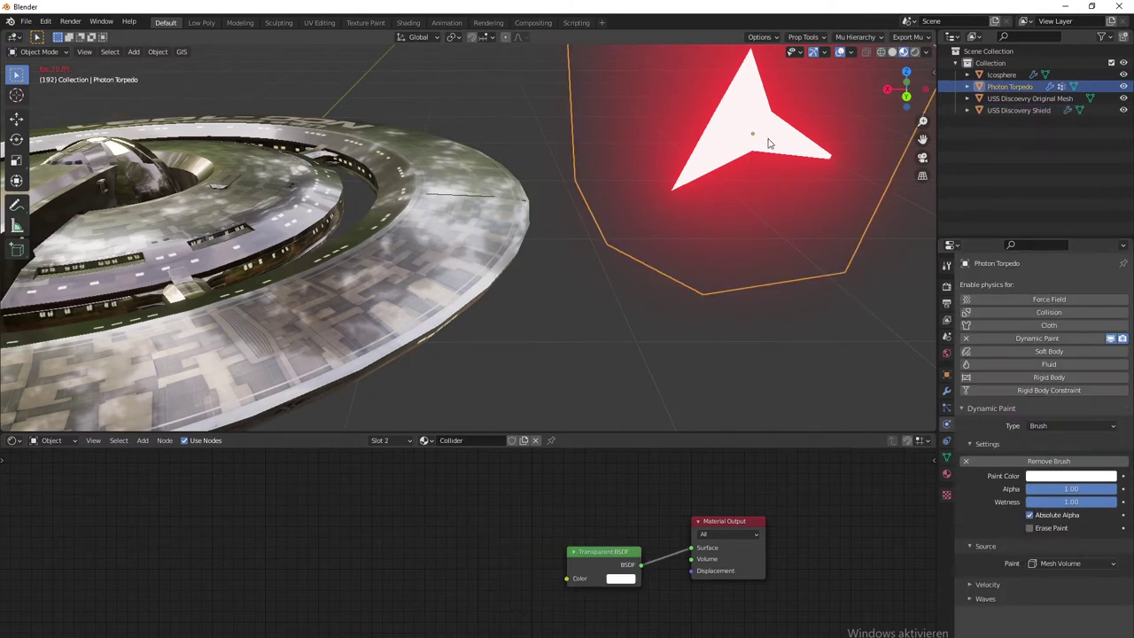
key("g")
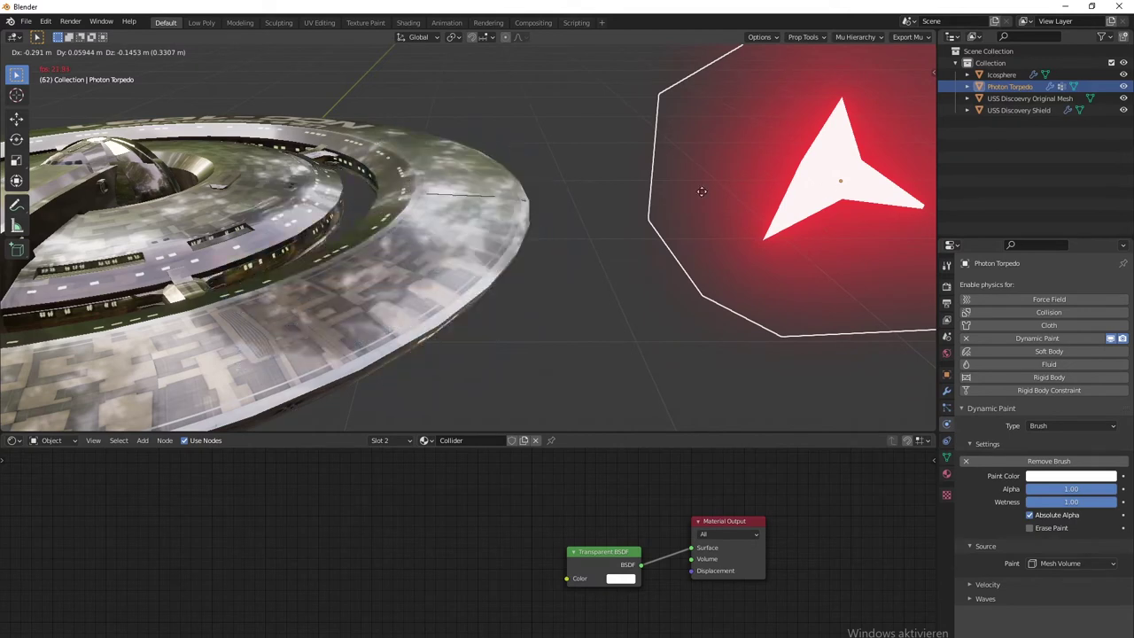
left_click(785, 185)
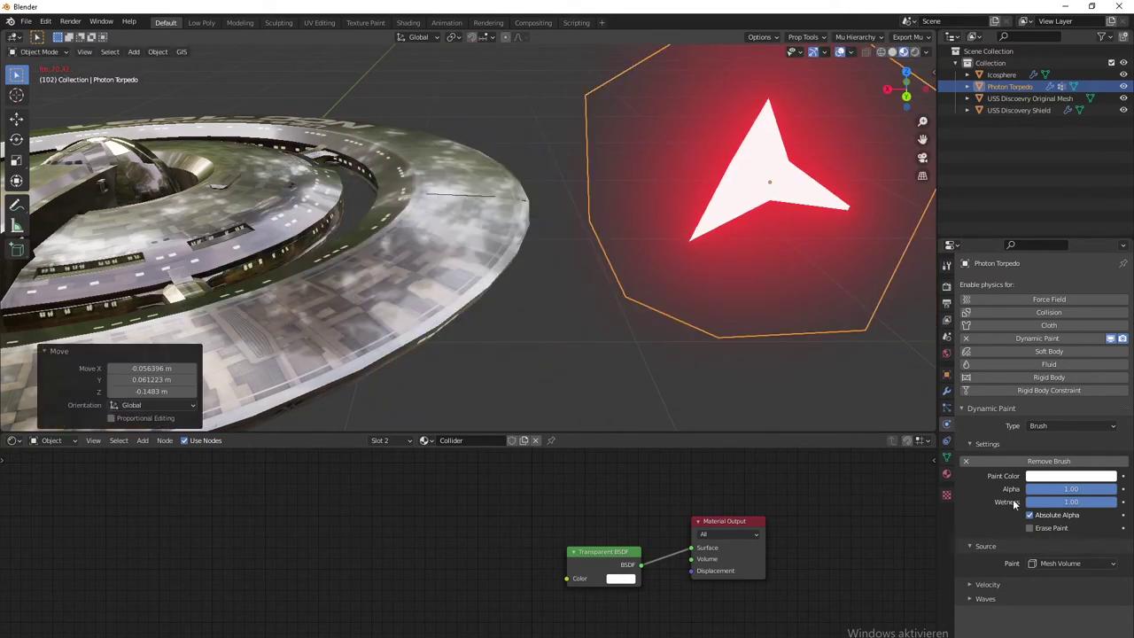
Step: Enable the Shrink effect on the USS Discovery Shield's Dynamic Paint canvas
left_click(519, 304)
scroll(1007, 542, "down", 1)
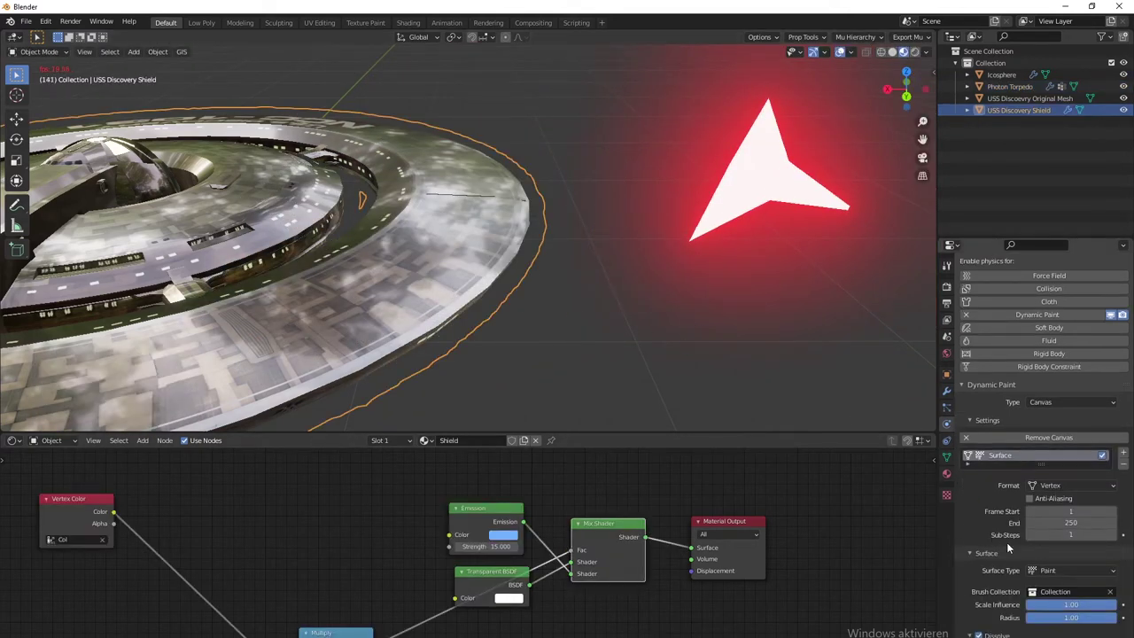
scroll(1007, 542, "down", 5)
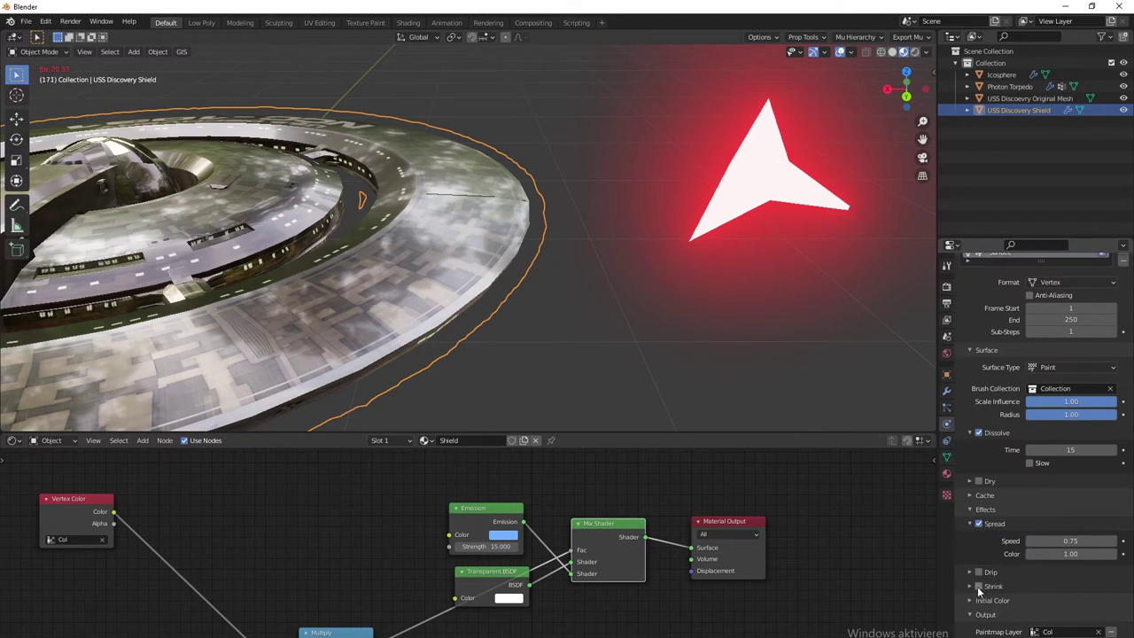
left_click(978, 588)
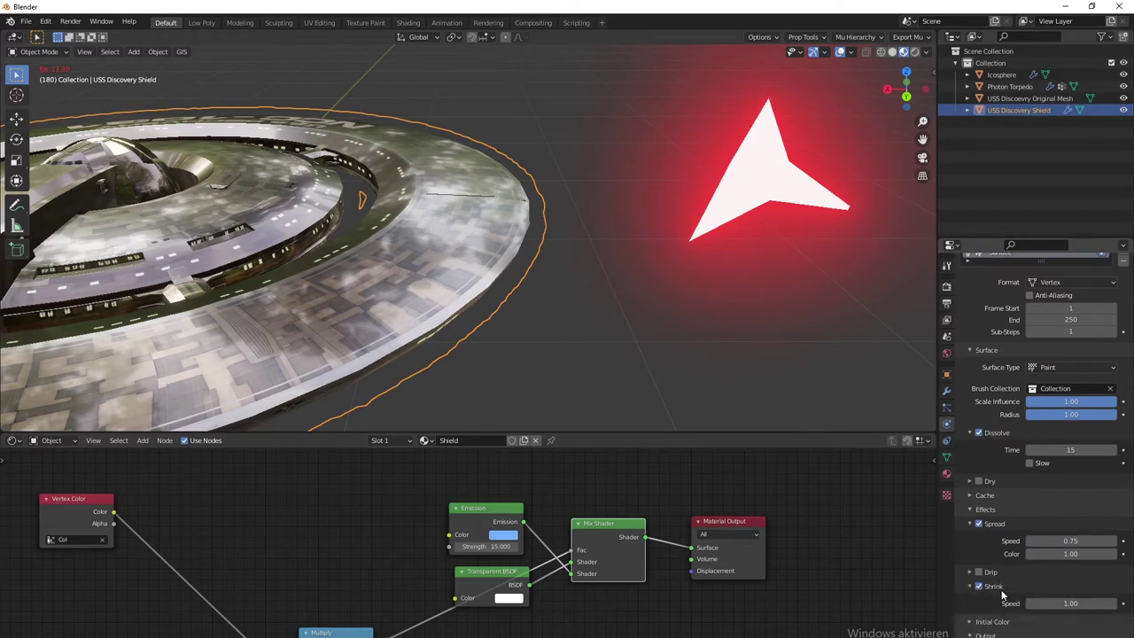
Step: Move the Photon Torpedo against the shield and back out to test Spread combined with Shrink
left_click(728, 179)
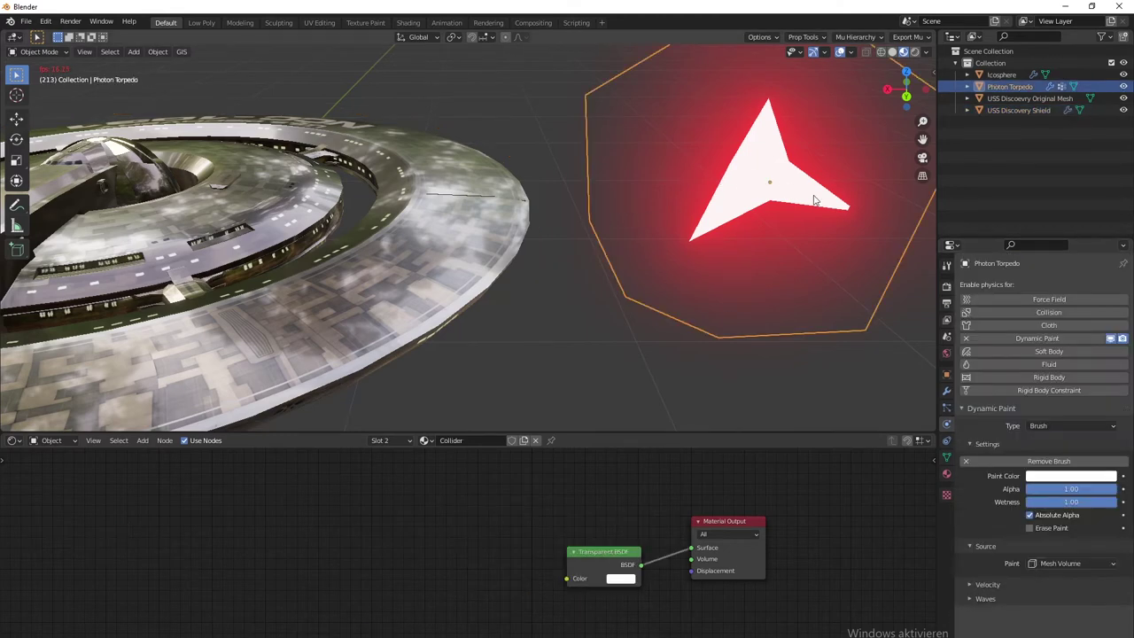
key("g")
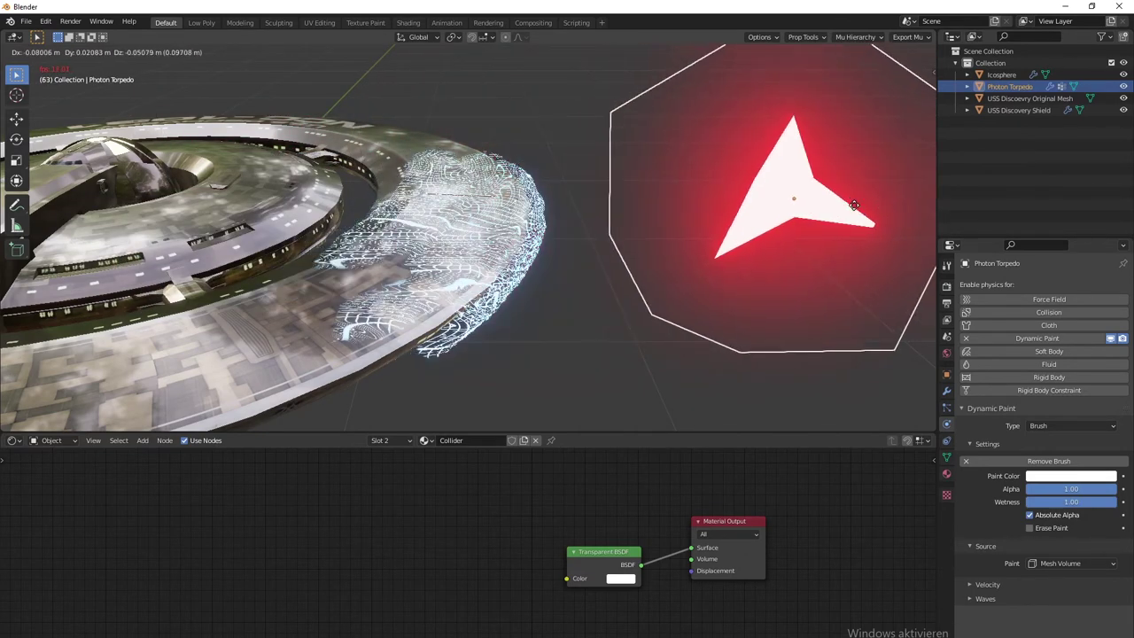
left_click(819, 210)
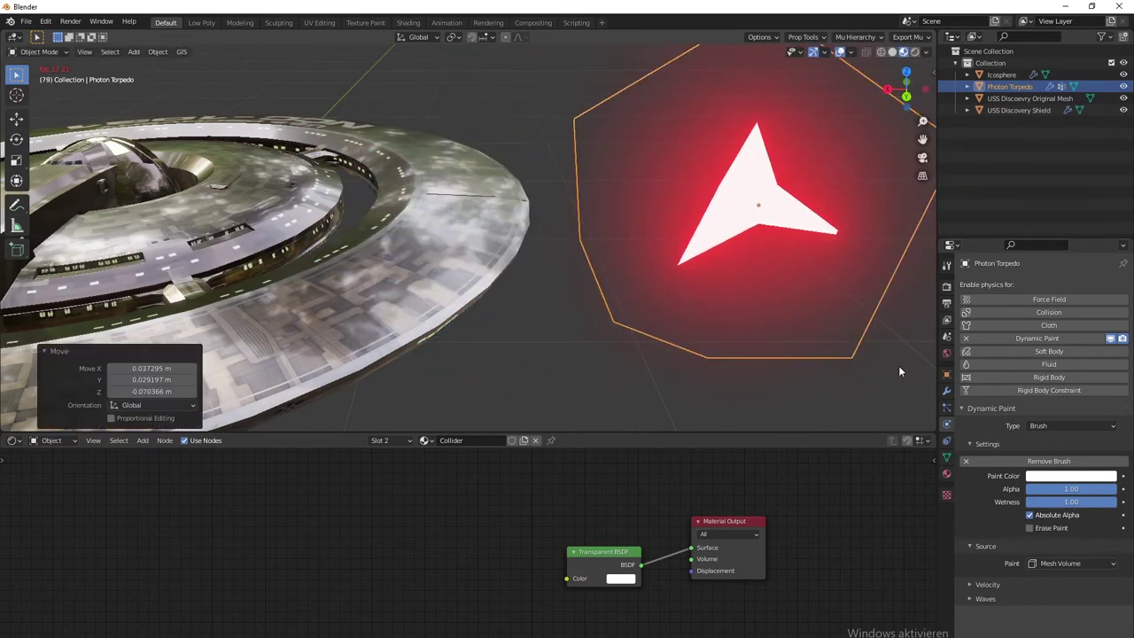
Step: Check the USS Discovery Shield's canvas effects, then move the Photon Torpedo into the saucer's shield and back out to test them
left_click(387, 277)
scroll(997, 562, "down", 5)
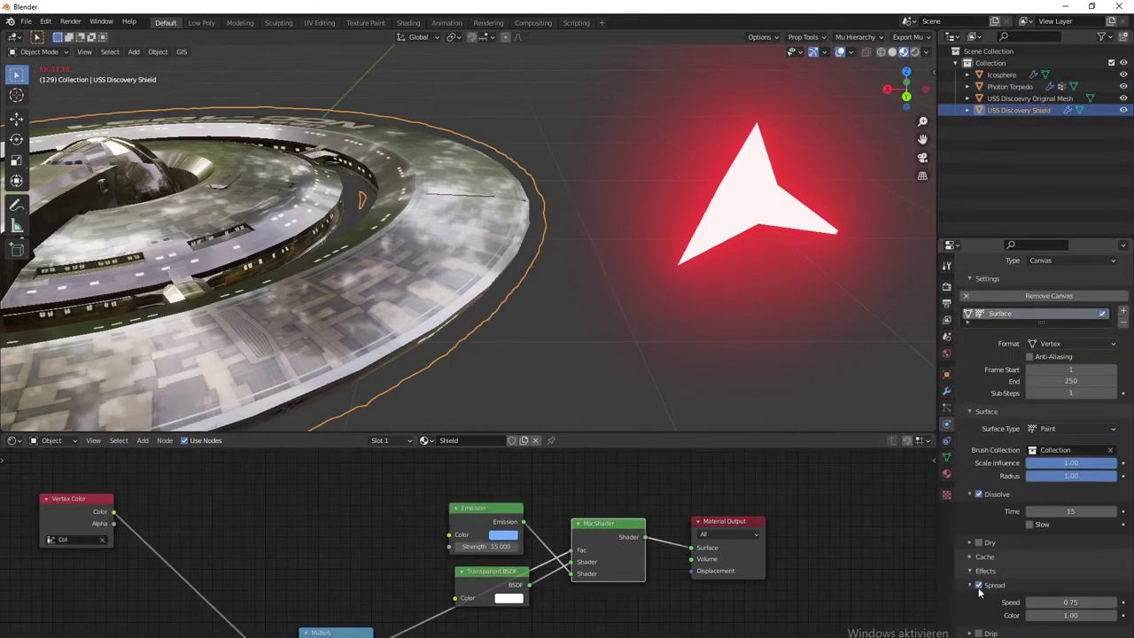
left_click(762, 204)
key("g")
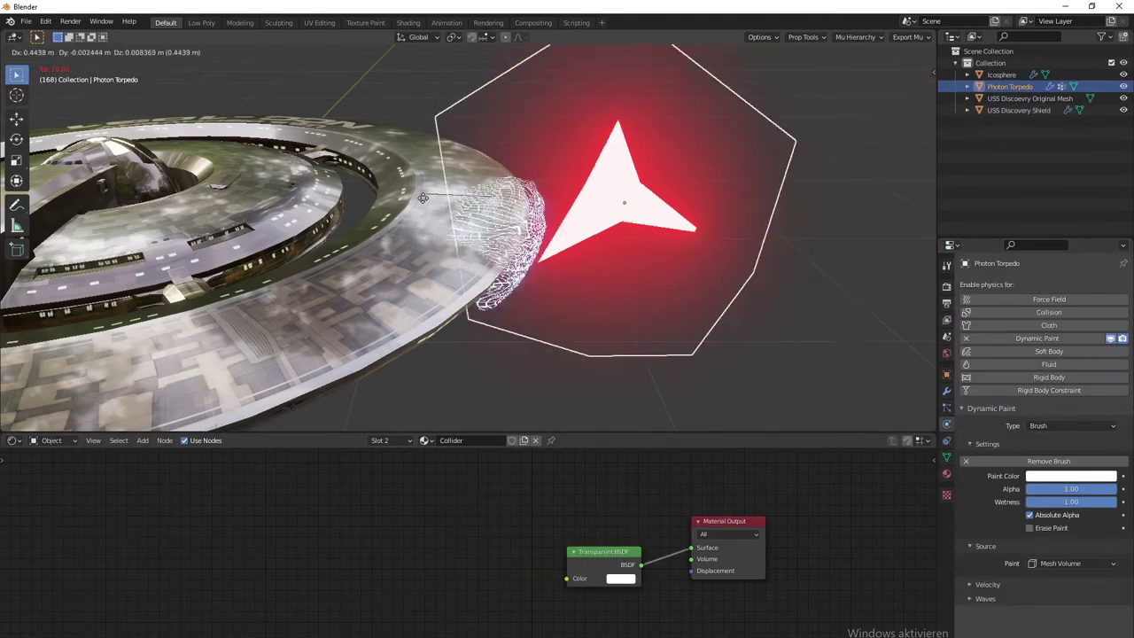
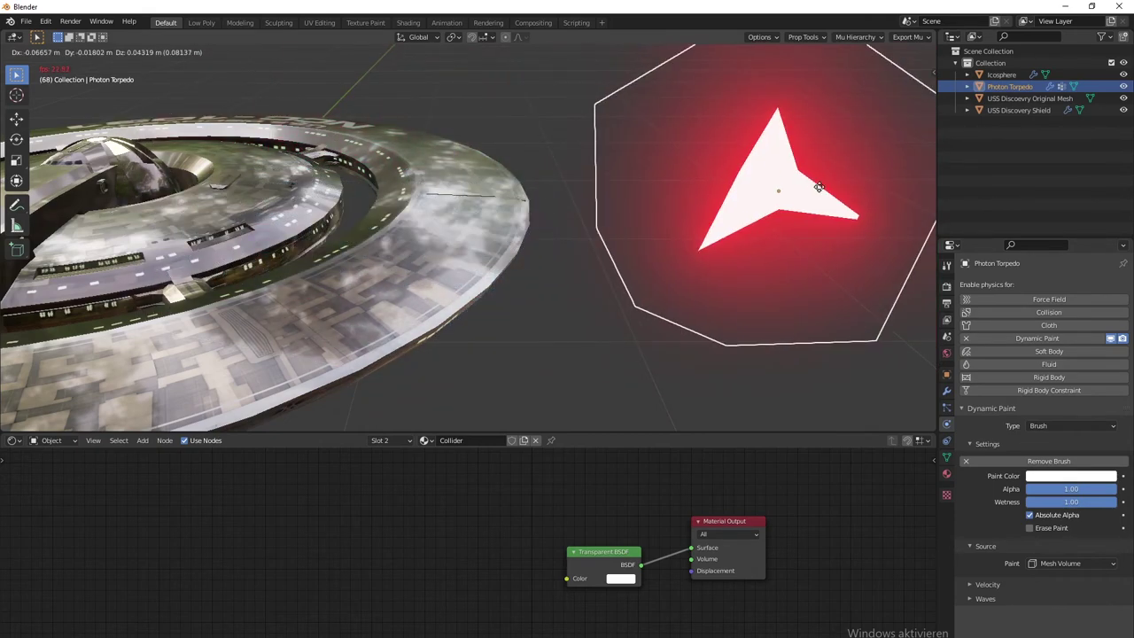
left_click(760, 169)
Step: Enable Backface Culling for the dis_mainBody_color_V03 material of the USS Discovery's original mesh
middle_click_drag(448, 319, 336, 299)
scroll(363, 344, "down", 7)
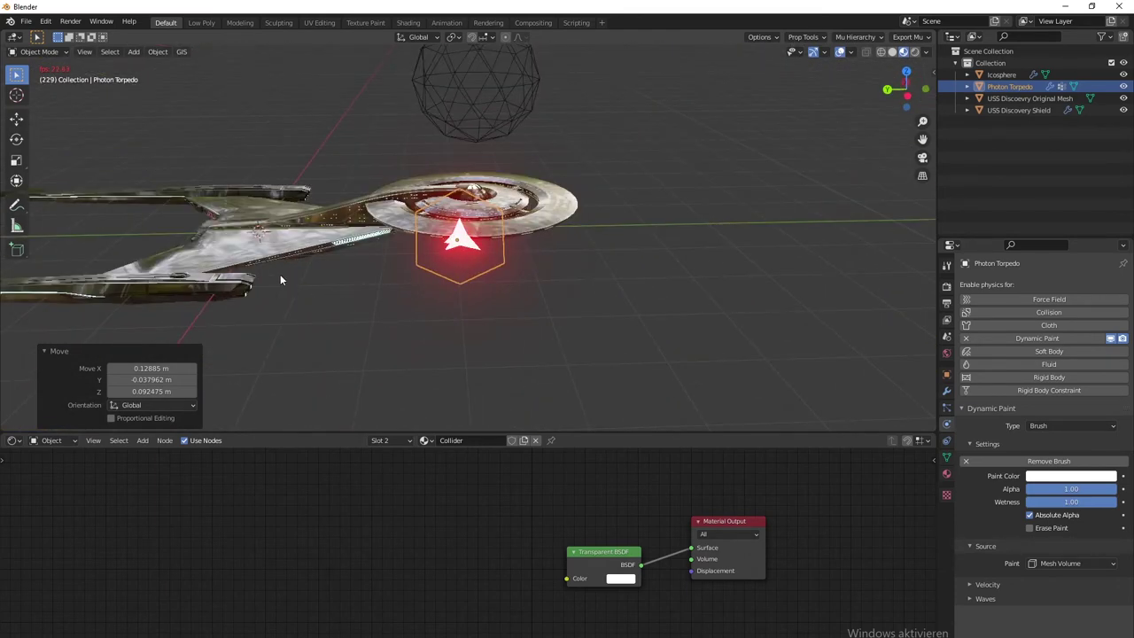
left_click(294, 246)
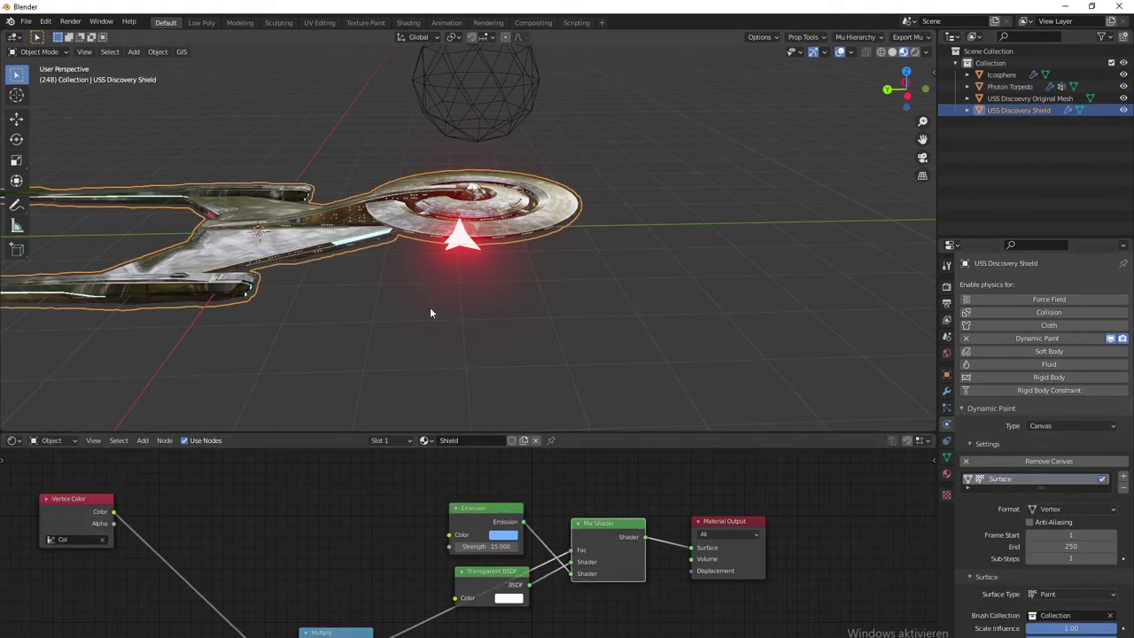
left_click(264, 227)
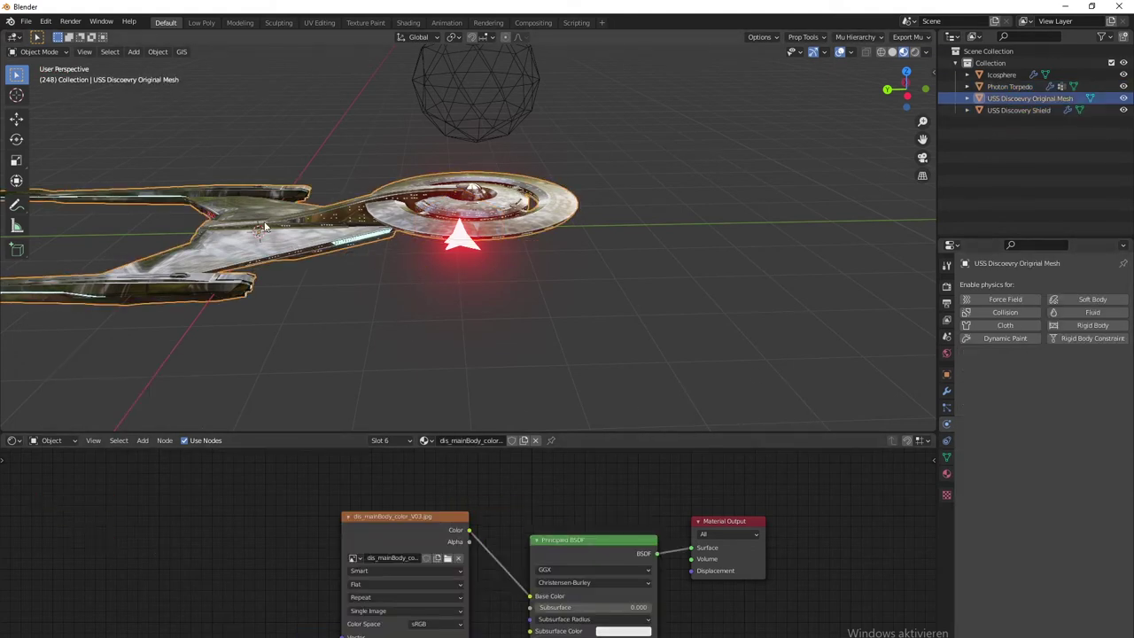
left_click(946, 472)
scroll(966, 465, "down", 8)
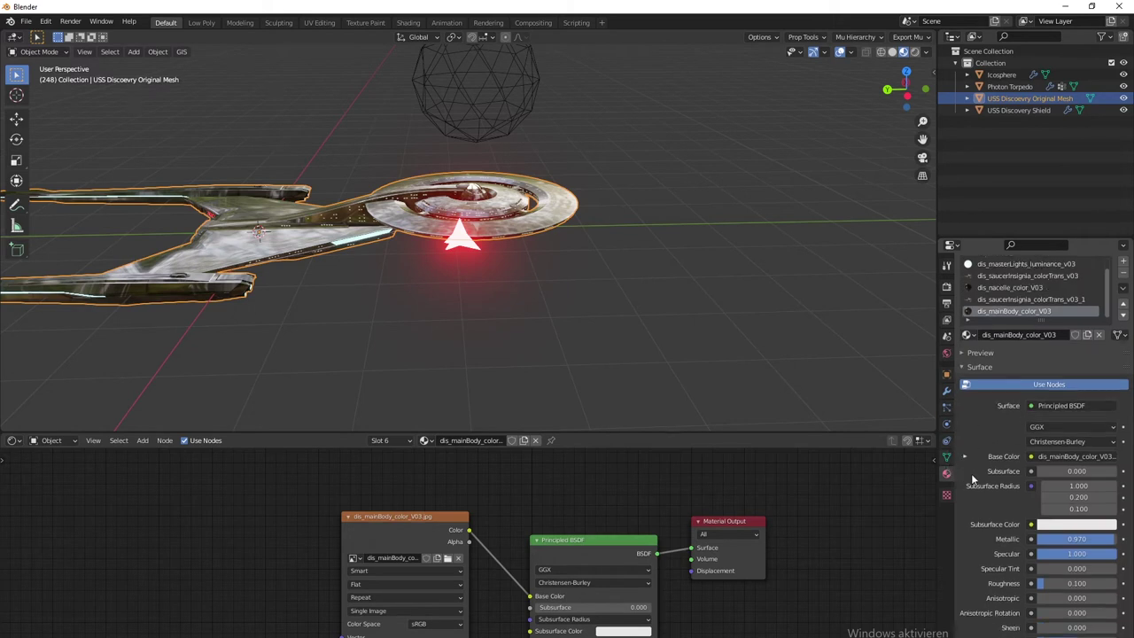
scroll(1002, 463, "down", 5)
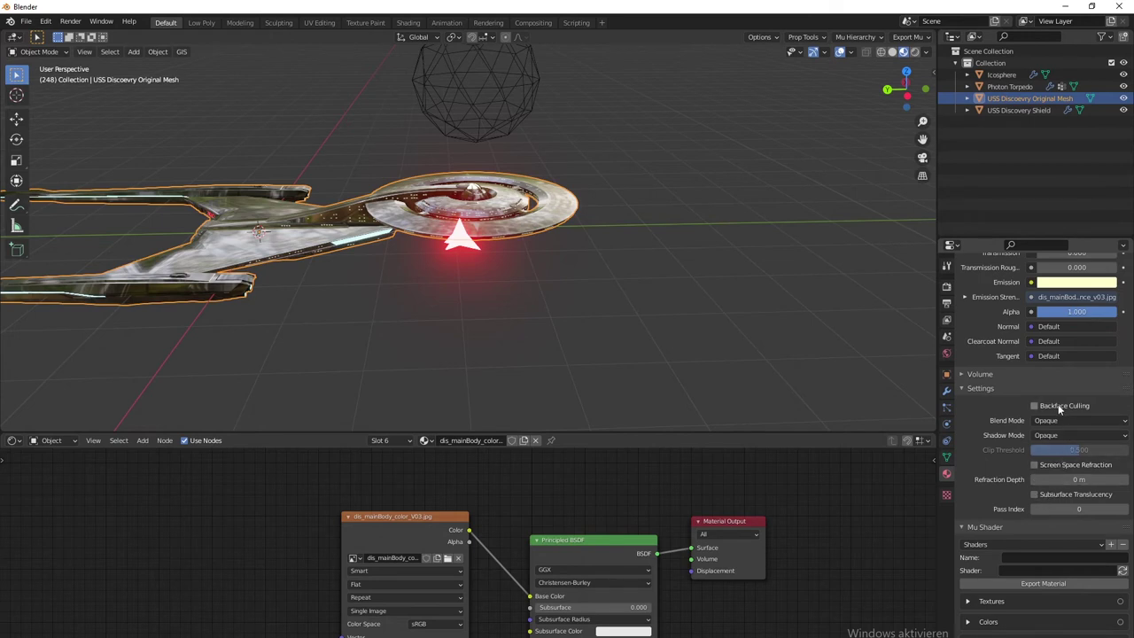
left_click(1035, 405)
Step: Enable Backface Culling for the original mesh's dis_outerRing_color_v03 and dis_masterLights_luminance_v03 materials
scroll(1064, 412, "up", 3)
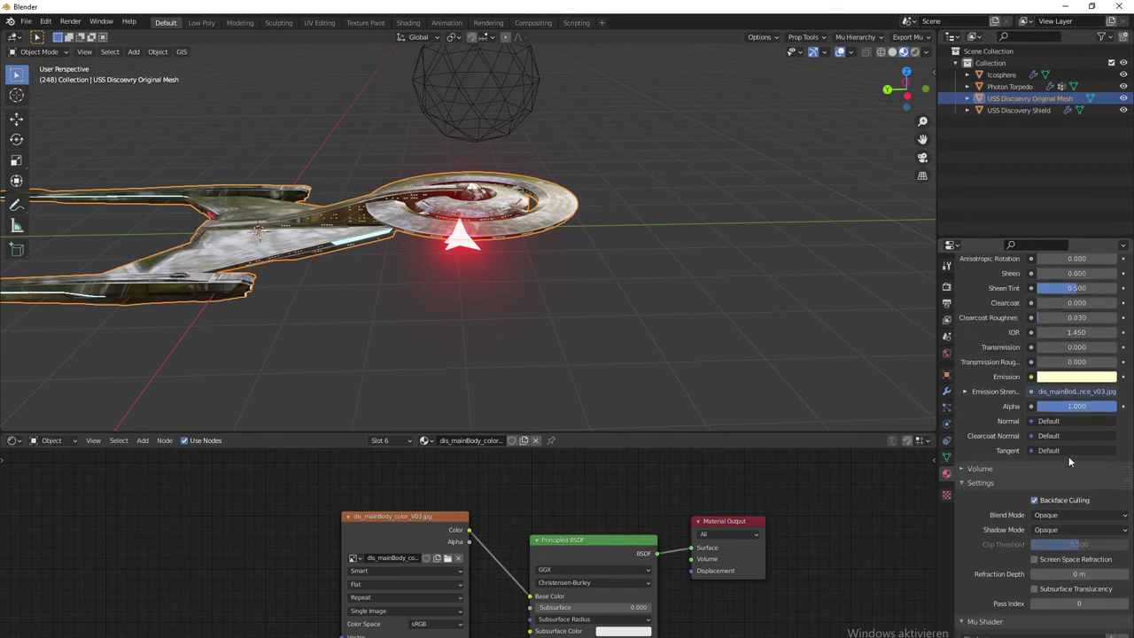
scroll(1070, 444, "up", 12)
left_click(1033, 288)
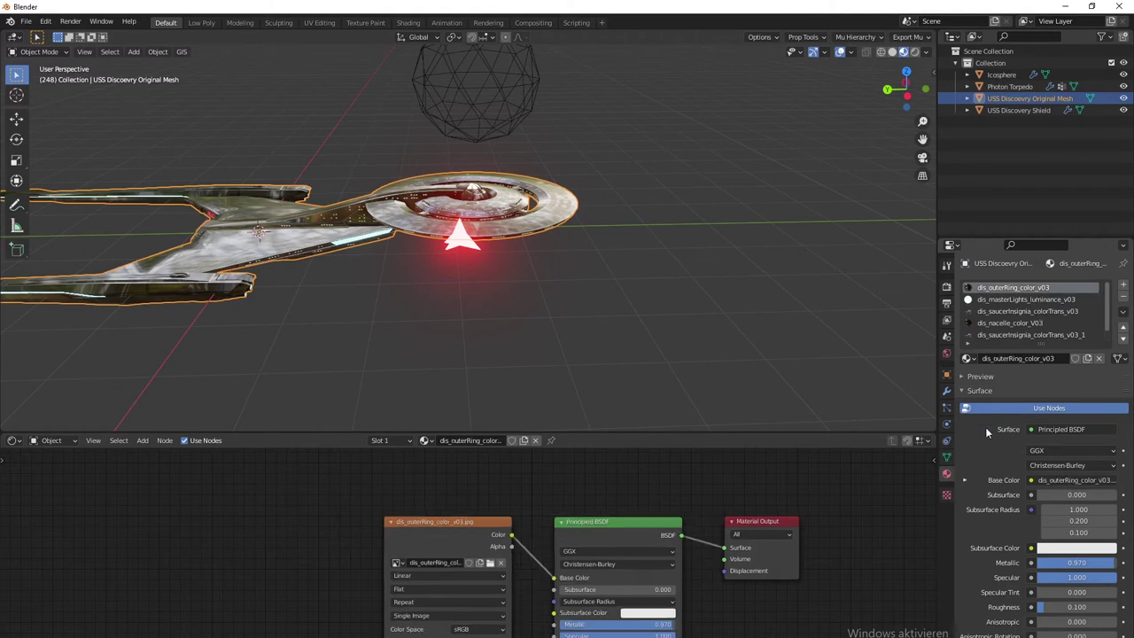
scroll(1038, 346, "down", 10)
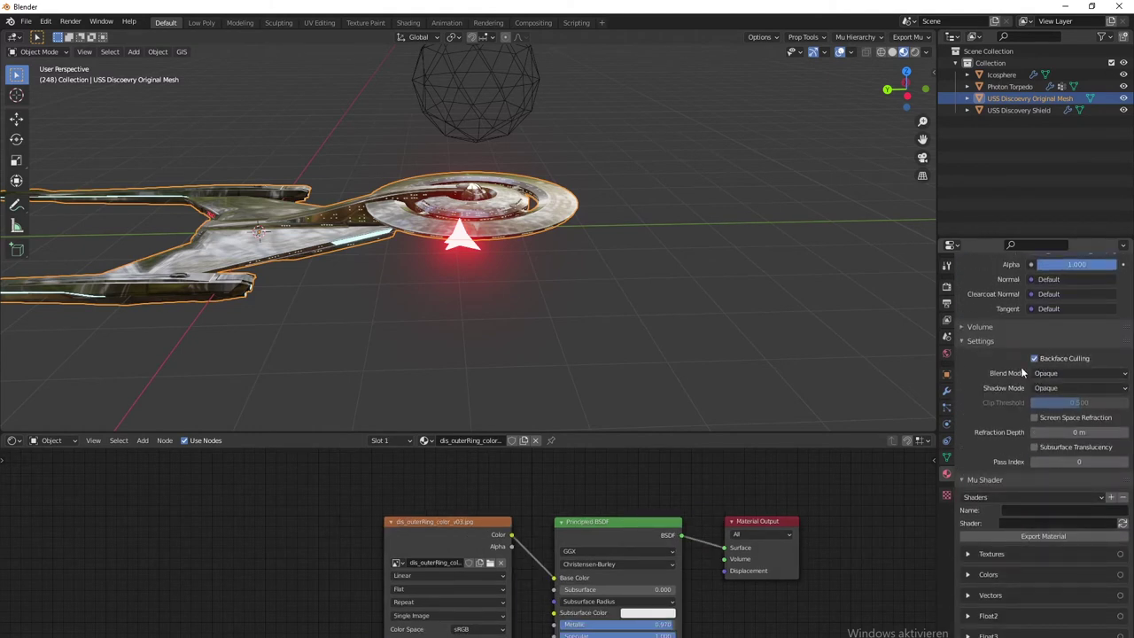
scroll(1028, 372, "up", 10)
left_click(1051, 301)
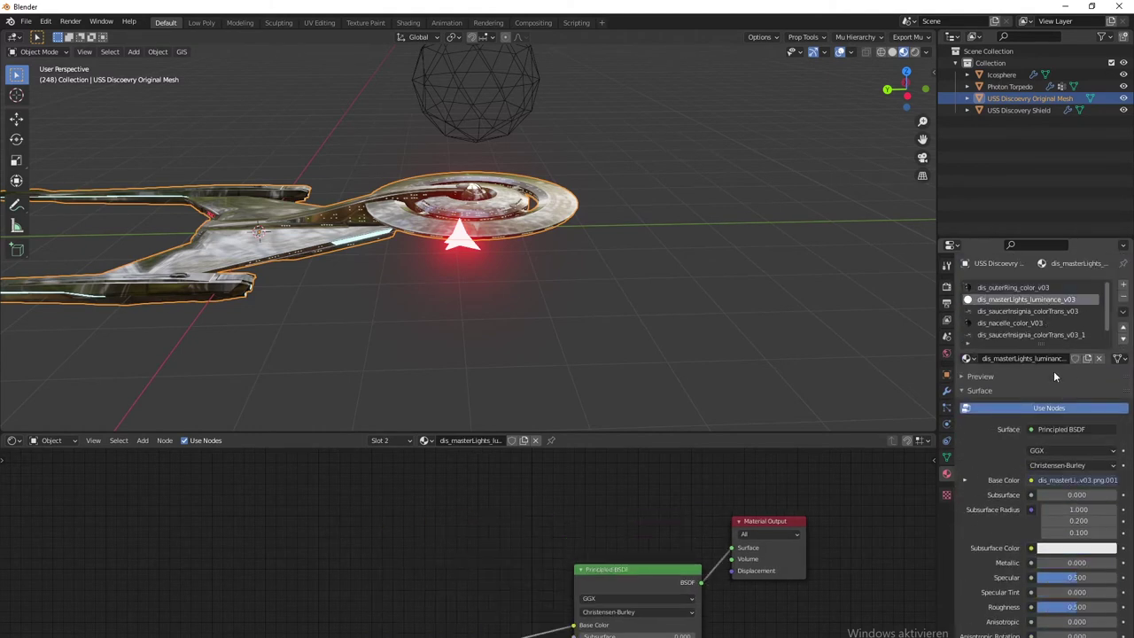
scroll(1063, 443, "down", 10)
scroll(1051, 443, "up", 10)
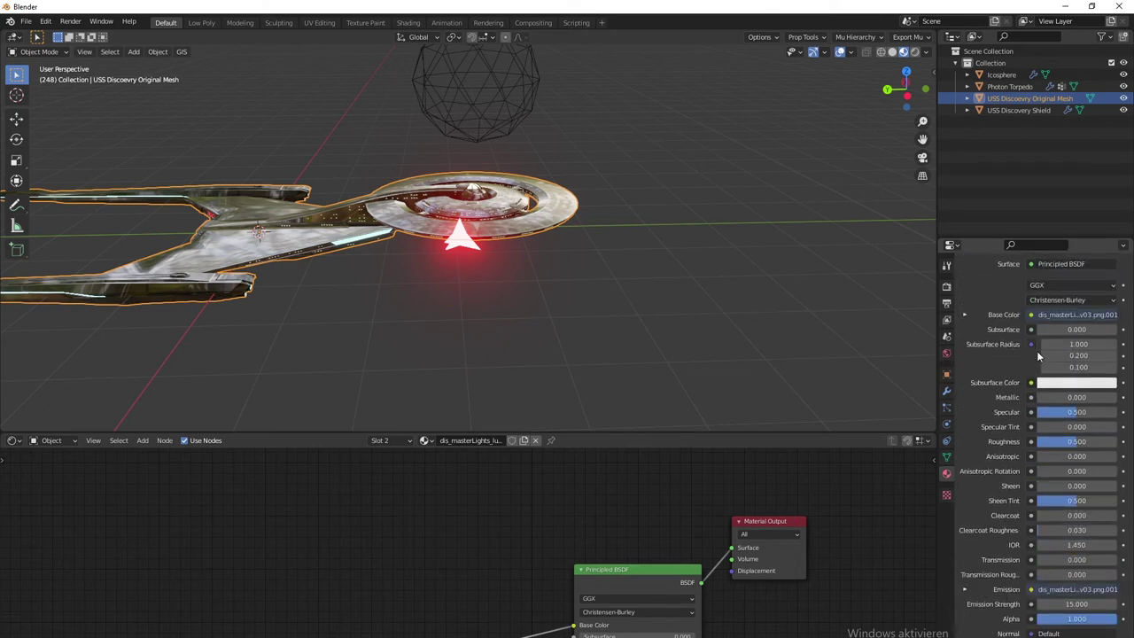
Step: Enable Backface Culling and disable Show Backface for the dis_saucerInsignia_colorTrans_v03 material
left_click(1052, 311)
scroll(1059, 443, "down", 10)
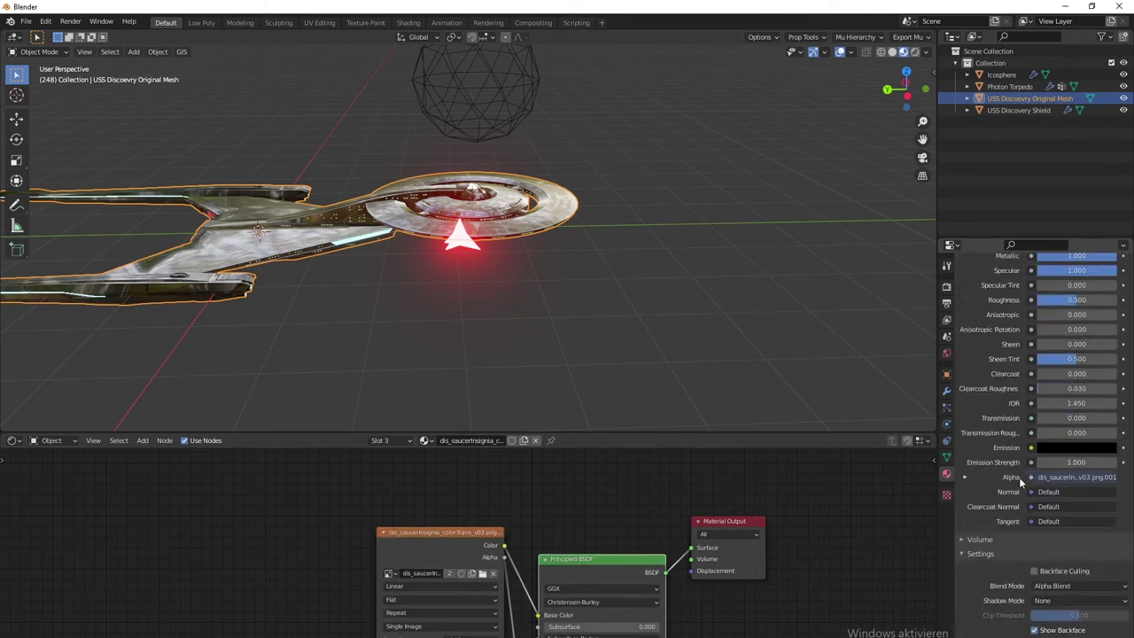
scroll(1041, 496, "up", 6)
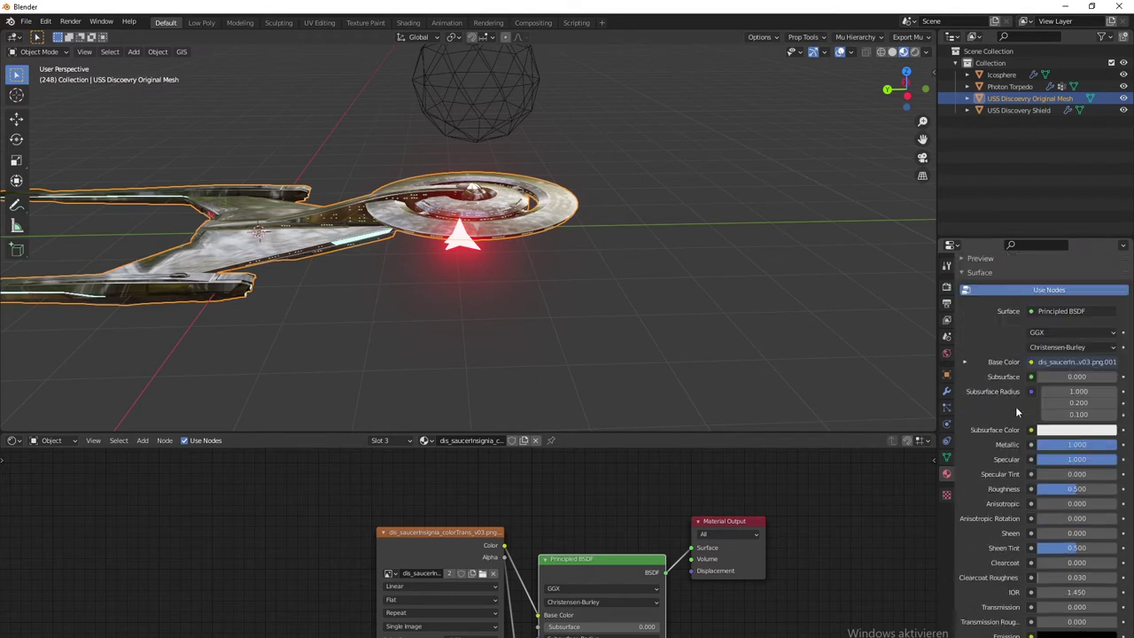
scroll(1039, 443, "down", 5)
scroll(1076, 500, "down", 4)
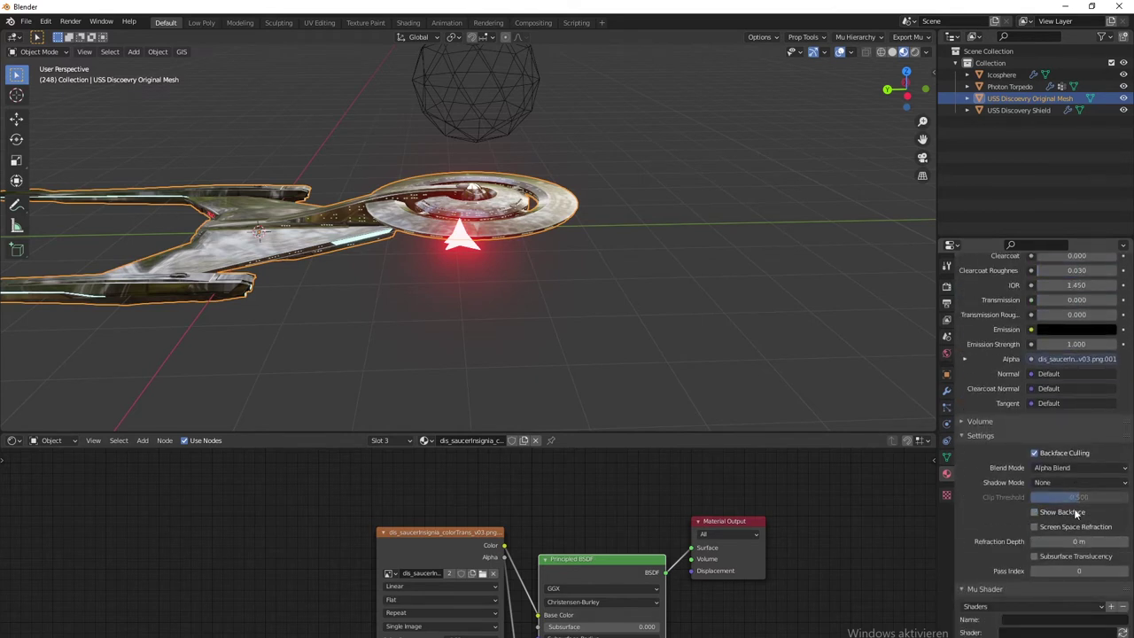
scroll(1085, 390, "up", 10)
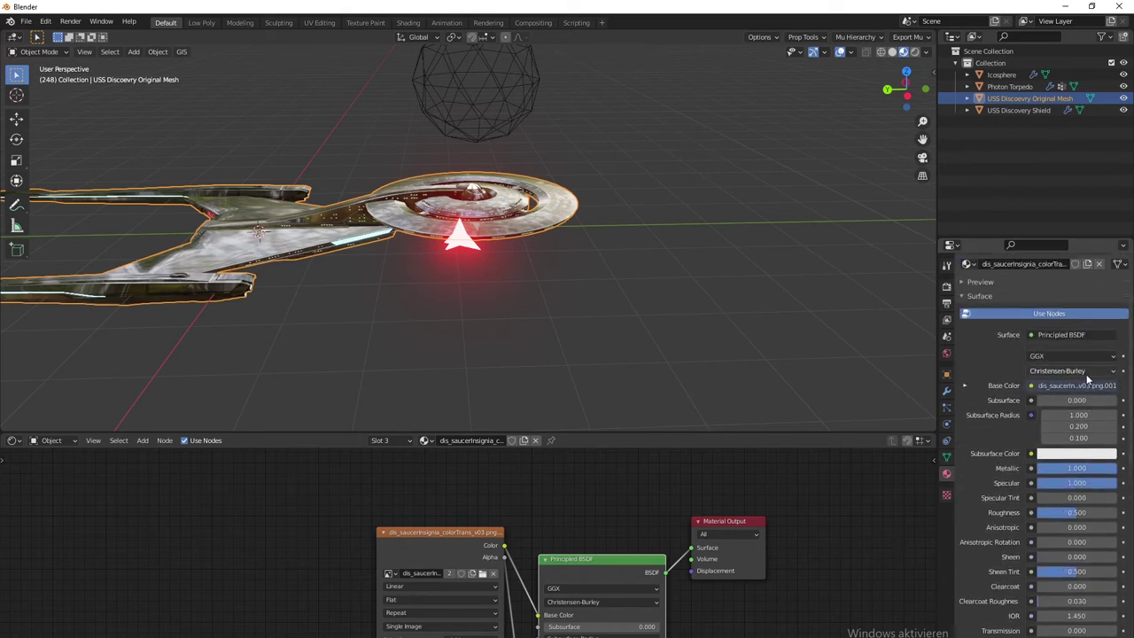
scroll(1088, 380, "up", 3)
scroll(1089, 381, "down", 12)
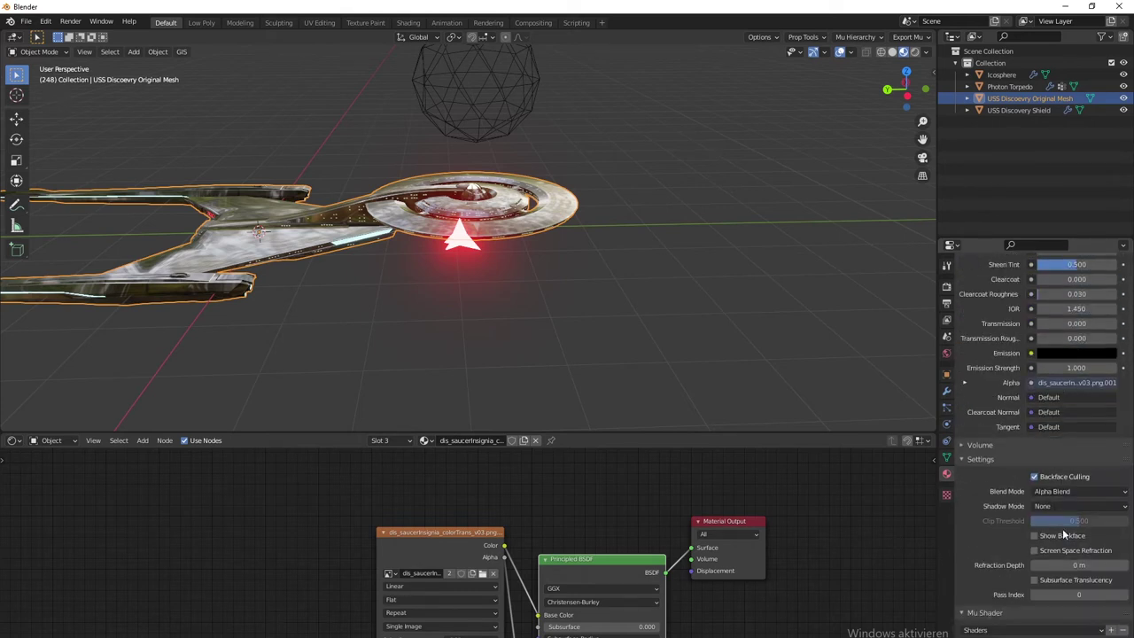
scroll(1010, 346, "up", 14)
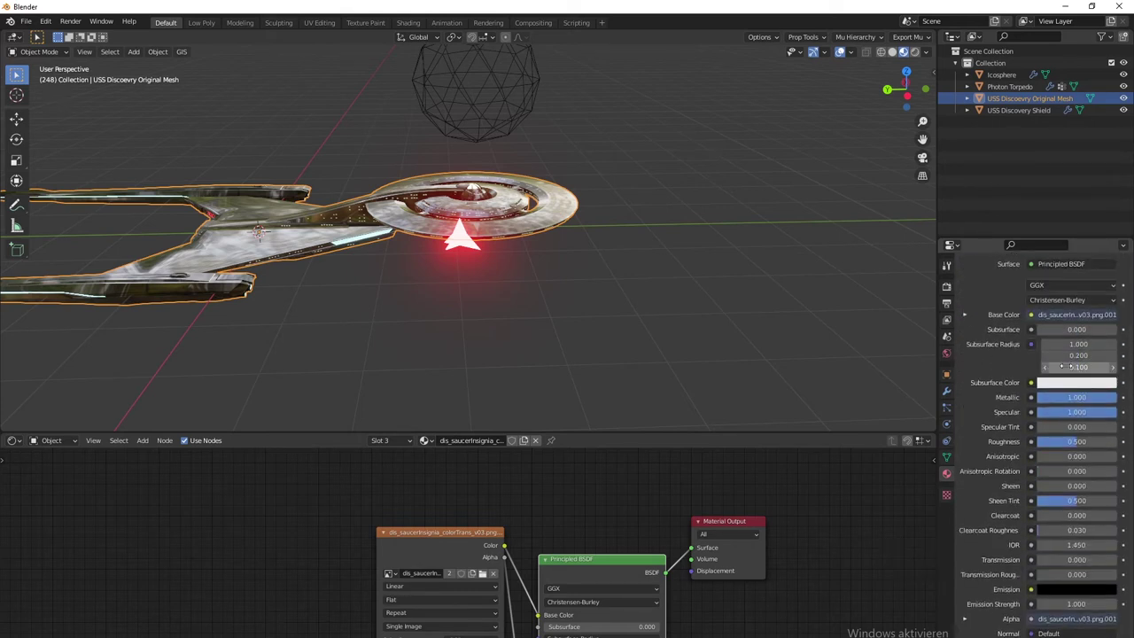
Step: Enable Backface Culling for the dis_nacelle_color_V03 and dis_saucerInsignia_colorTrans_v03_1 materials, and recheck the setting on dis_mainBody_color_V03
left_click(1031, 301)
scroll(1046, 373, "down", 14)
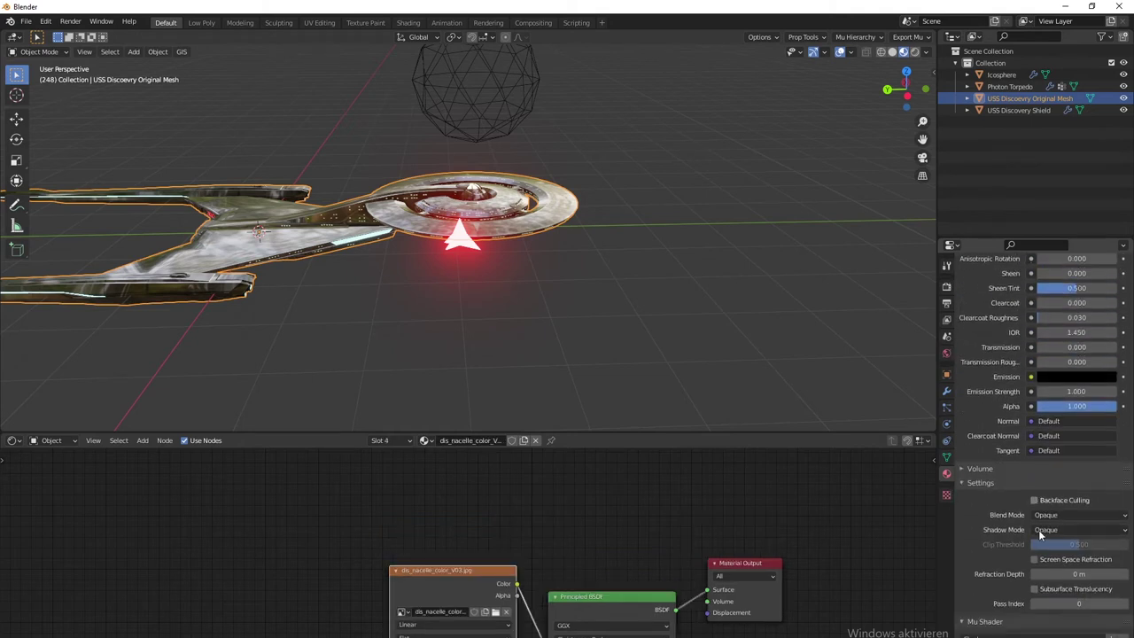
scroll(1063, 401, "up", 14)
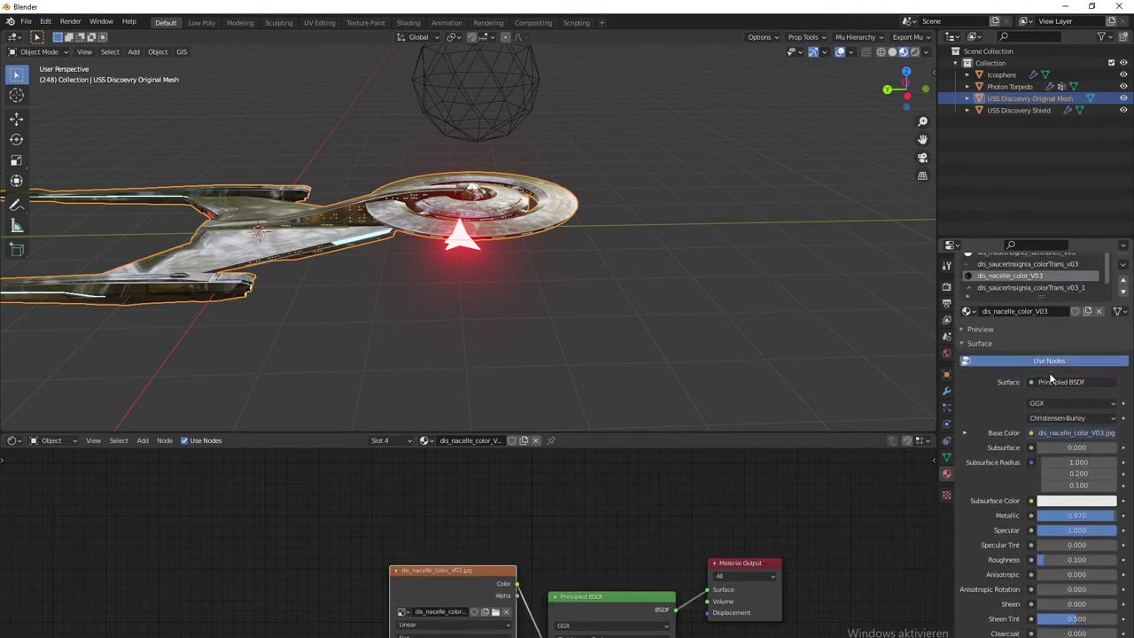
left_click(1007, 311)
scroll(1037, 399, "down", 14)
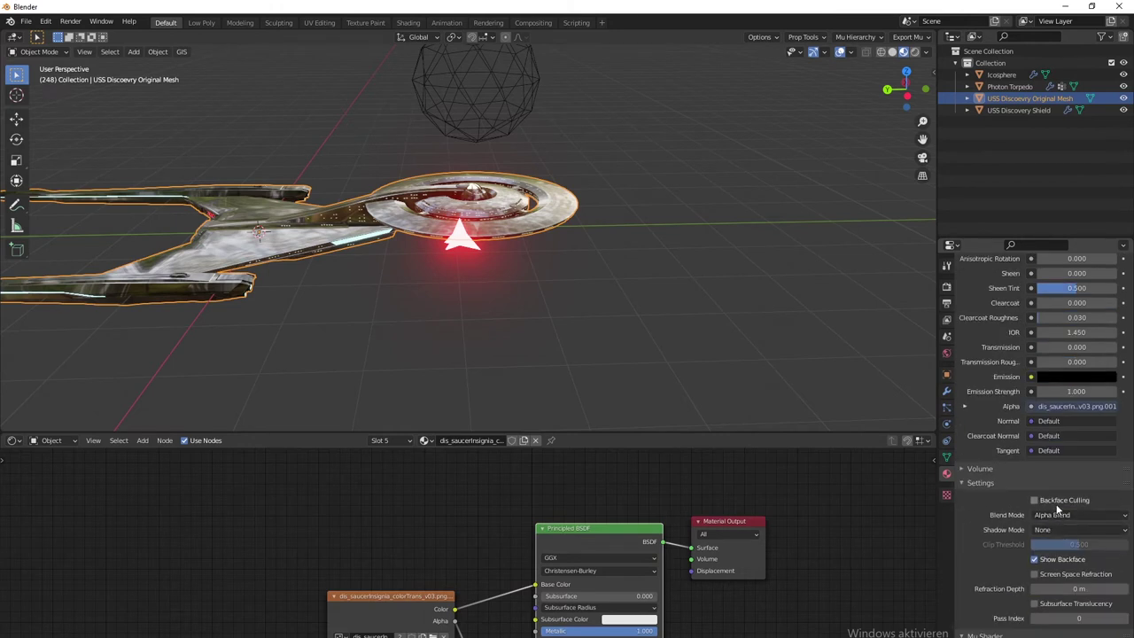
scroll(1019, 399, "up", 14)
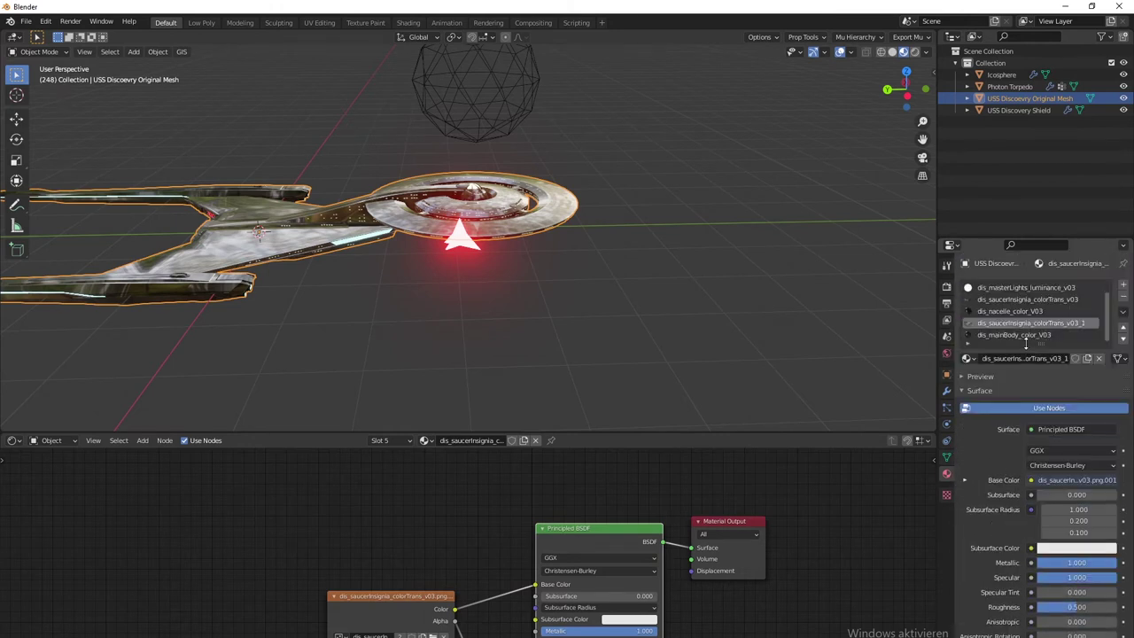
left_click(1016, 335)
scroll(1055, 497, "down", 14)
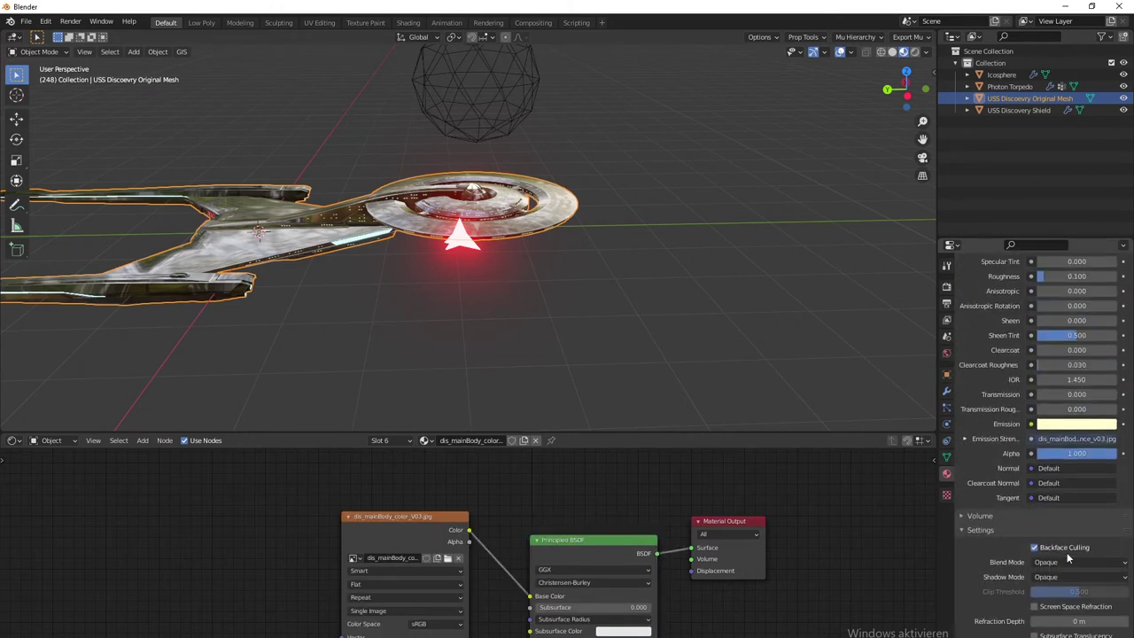
Step: Play the animation and examine the ship's hull surfaces from several angles with backface culling on, then stop playback
middle_click_drag(638, 346, 554, 340)
key("space")
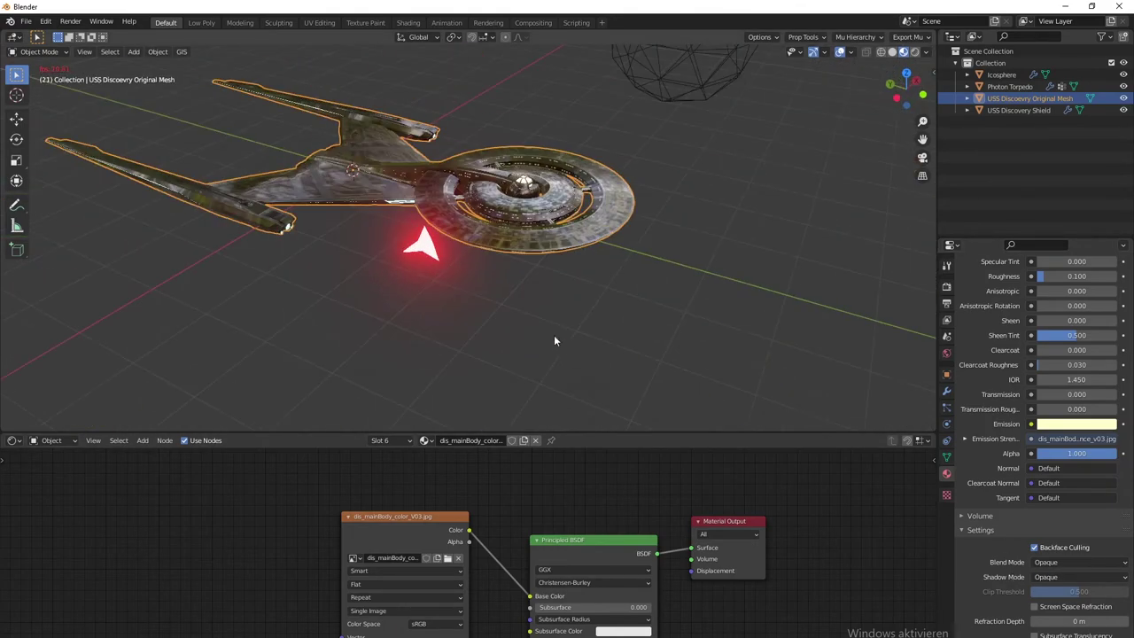
scroll(654, 236, "up", 6)
middle_click_drag(654, 237, 609, 332)
scroll(542, 291, "down", 3)
scroll(683, 317, "down", 5)
middle_click_drag(719, 323, 592, 340)
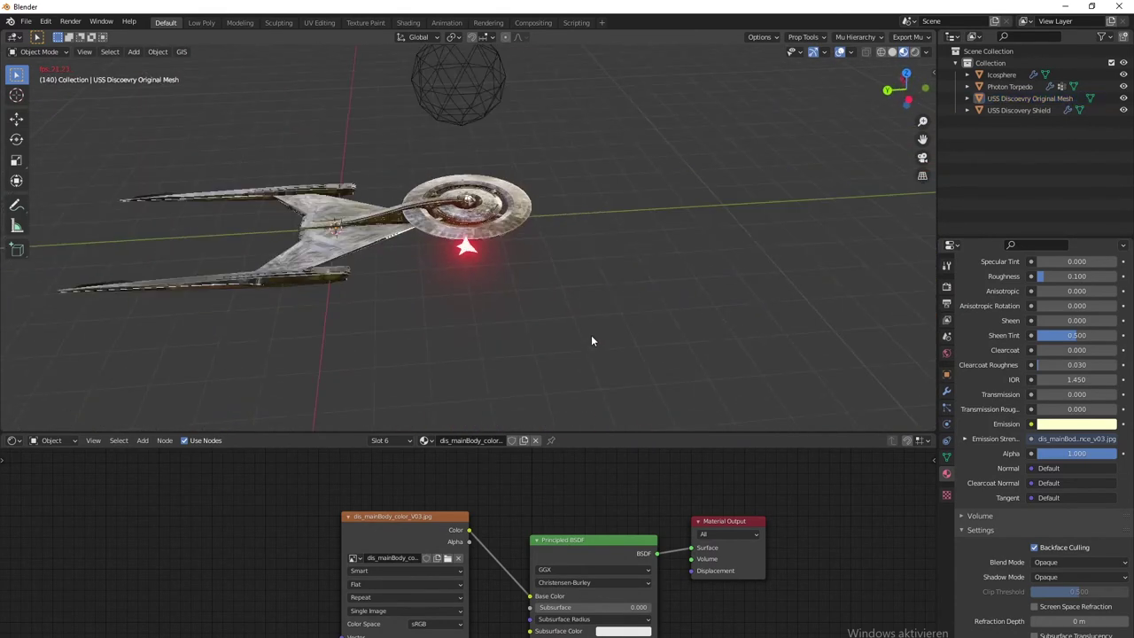
middle_click_drag(477, 330, 637, 338)
mouse_move(554, 366)
middle_mouse_down()
mouse_move(533, 374)
mouse_move(547, 360)
middle_mouse_up()
key("space")
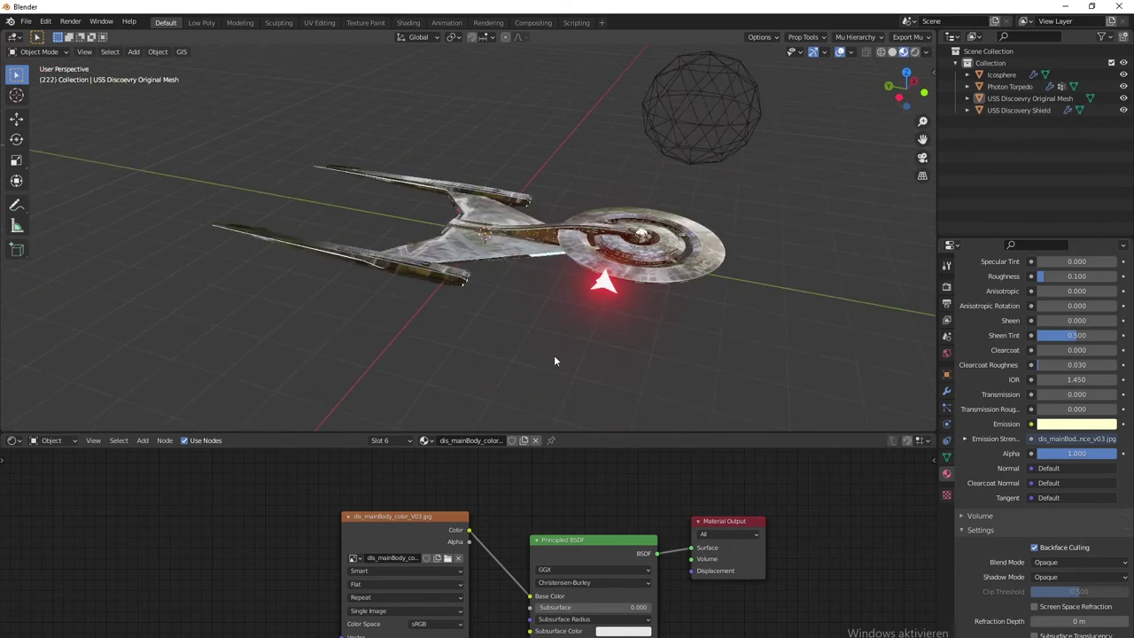
Step: Enable Backface Culling for the Photon Torpedo's Collider material
middle_click_drag(625, 328, 453, 273)
left_click(454, 275)
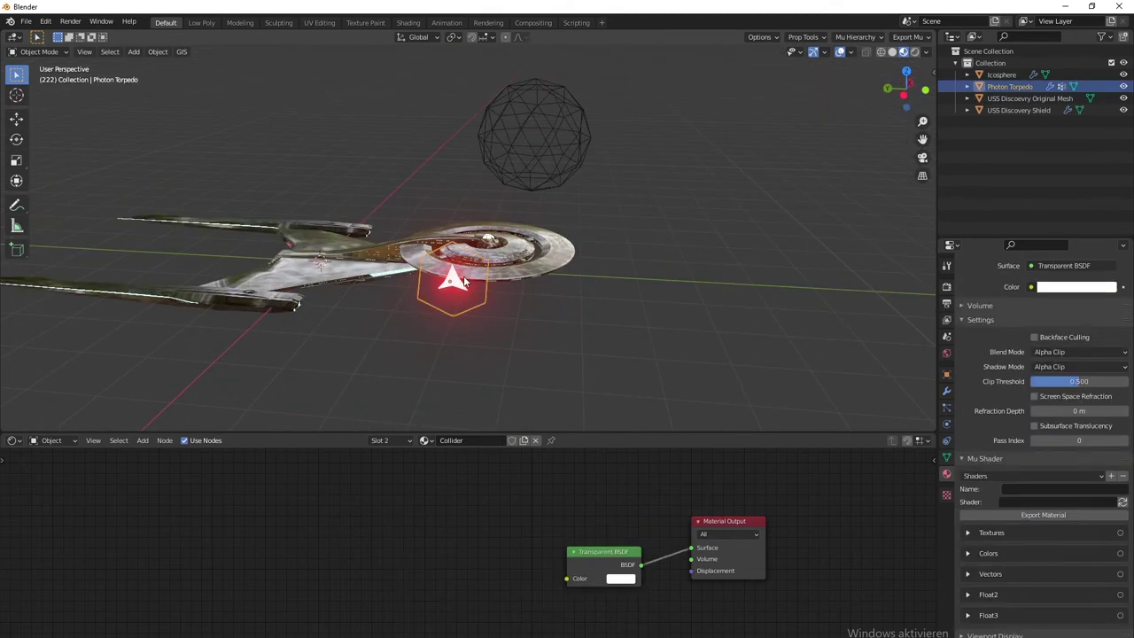
Step: Move the Photon Torpedo away from the ship, in front of the icosphere, to about X 4.6 m, Y -9.3 m, Z 2.3 m
middle_click_drag(631, 263, 516, 320)
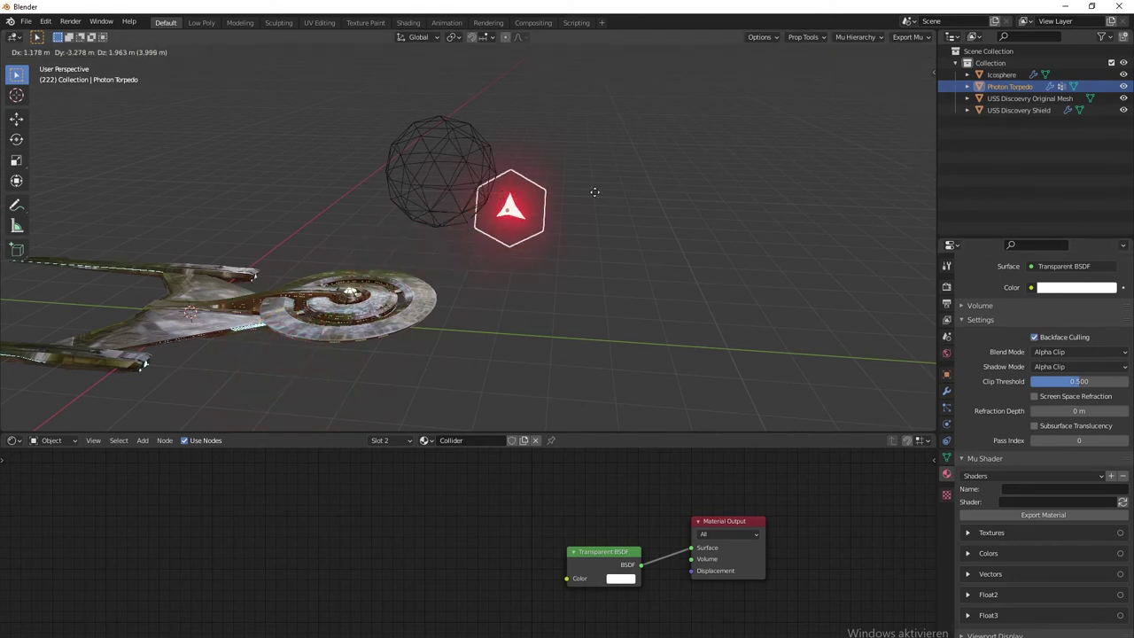
left_click(635, 169)
middle_click_drag(738, 243, 458, 217)
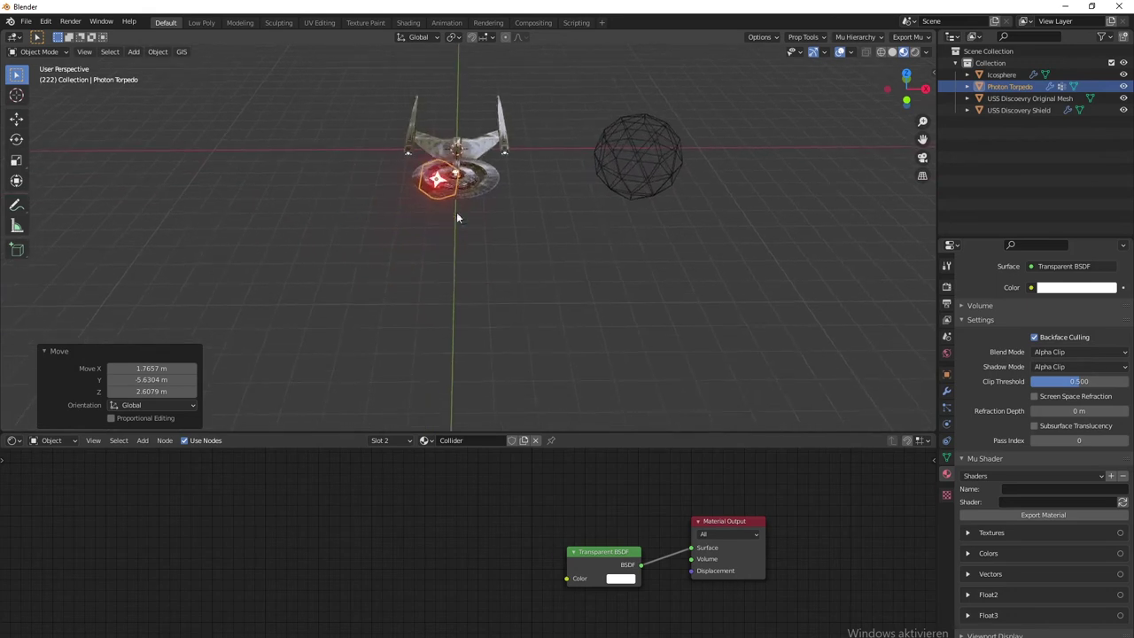
key("g")
left_click(625, 222)
middle_click_drag(759, 242, 710, 246)
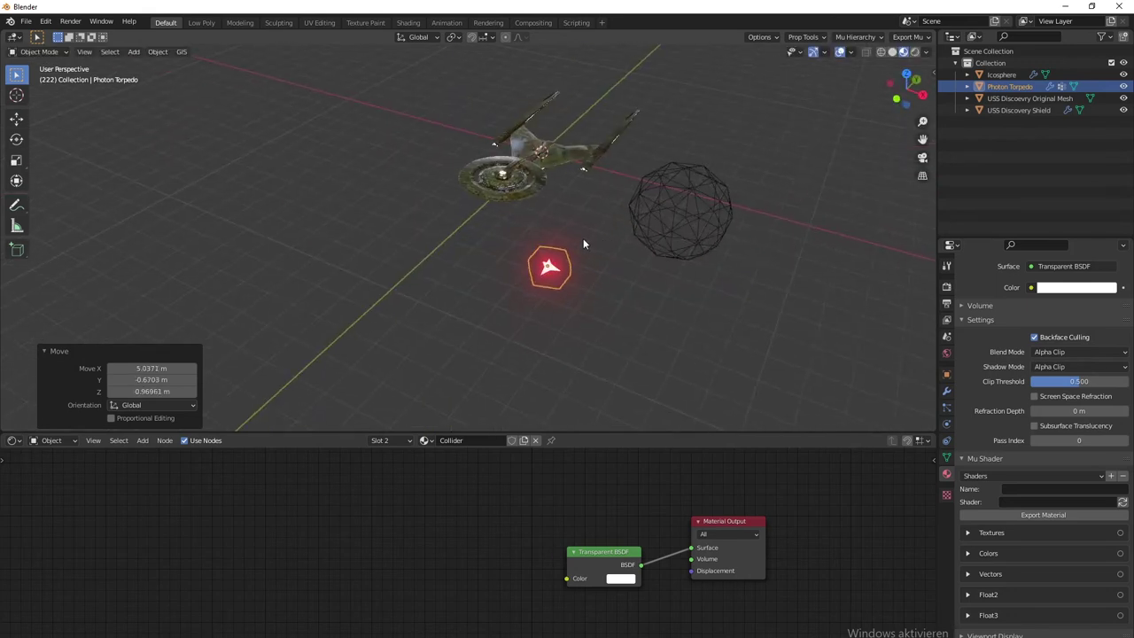
scroll(522, 262, "up", 3)
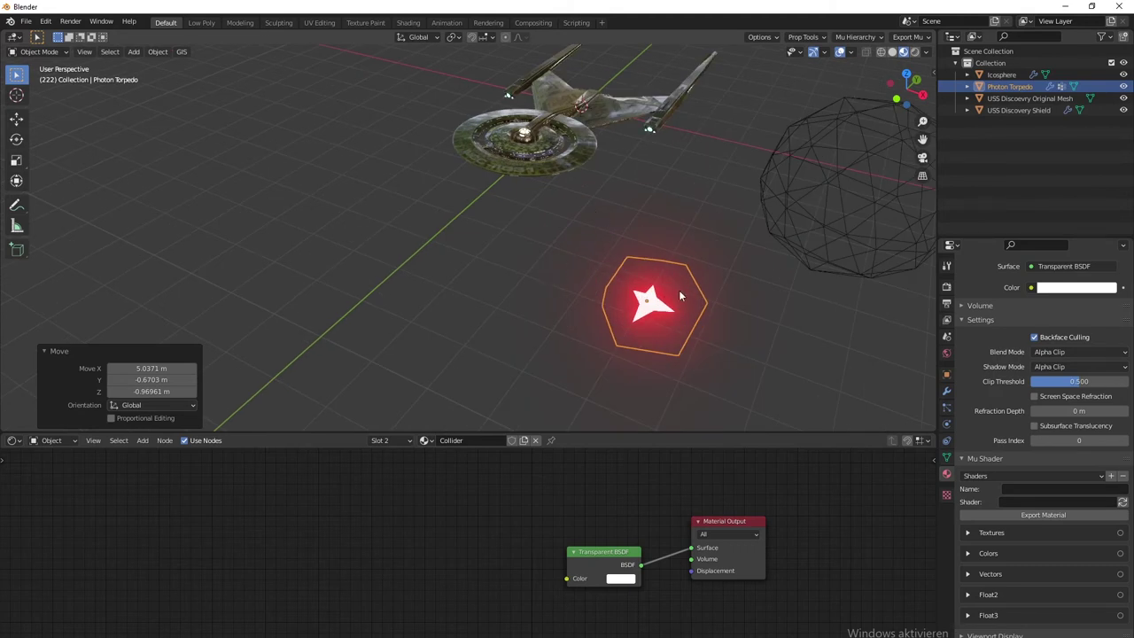
middle_click_drag(522, 316, 550, 319)
middle_click_drag(631, 311, 508, 317)
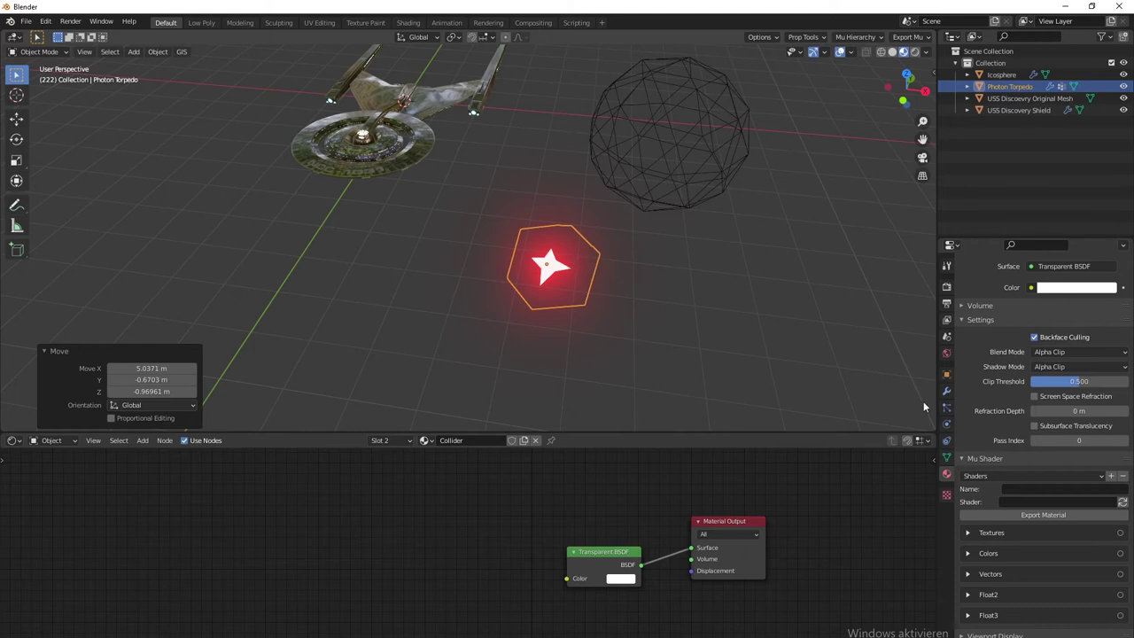
Step: Create a linked duplicate of the Photon Torpedo at about X 2.0 m, Y -9.2 m, Z 2.1 m
left_click(946, 456)
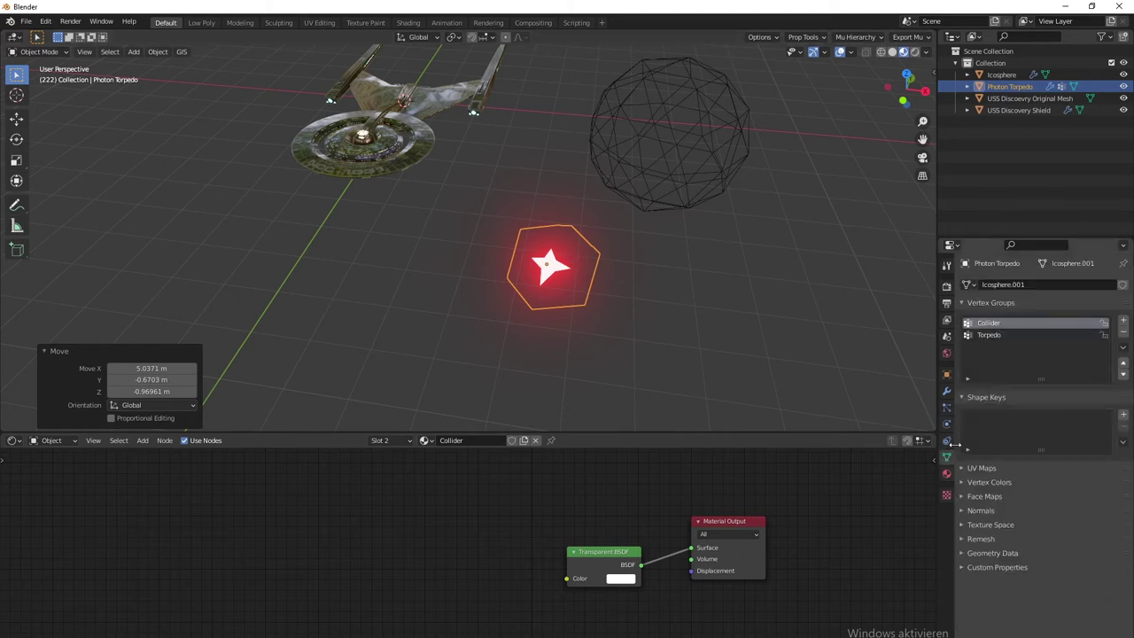
left_click(947, 375)
middle_click_drag(357, 274, 363, 286)
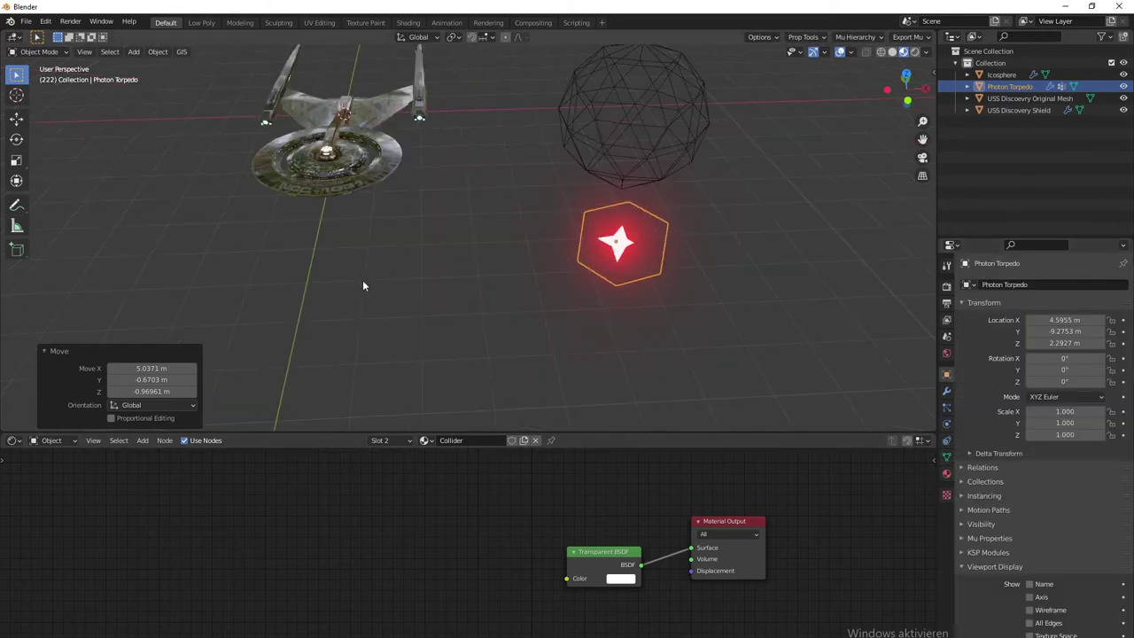
left_click(629, 252)
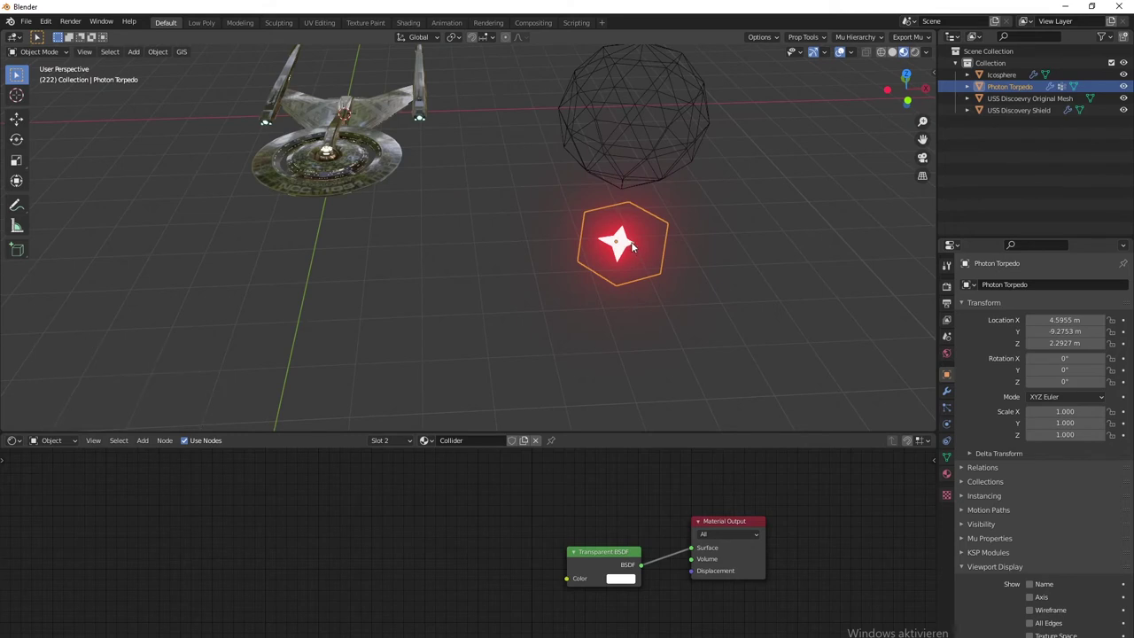
scroll(611, 248, "down", 3)
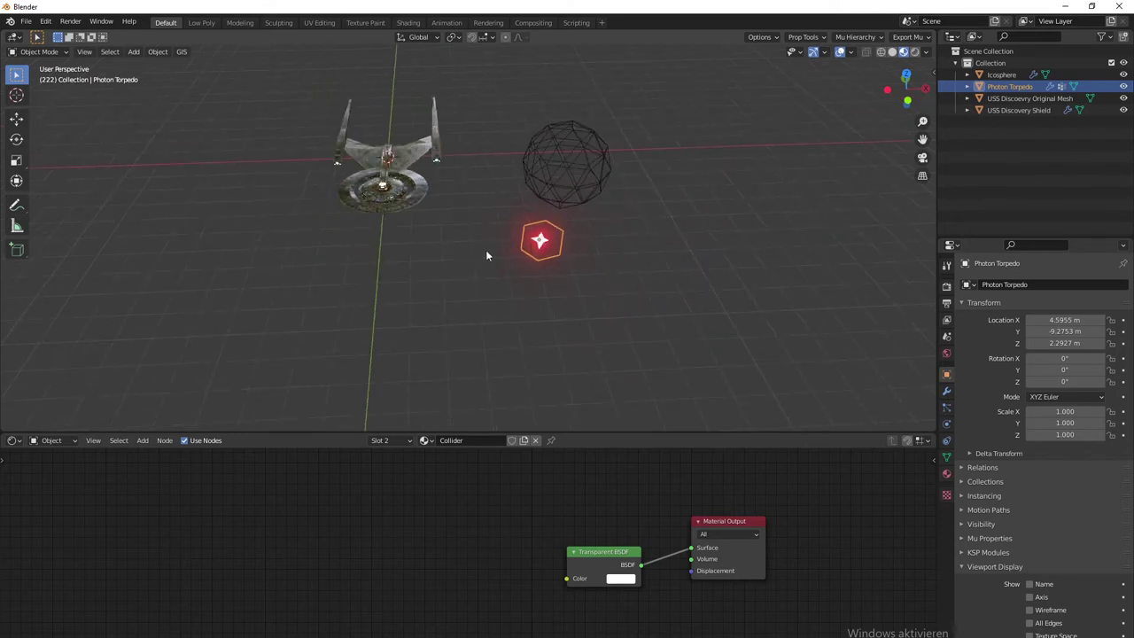
key("alt+d")
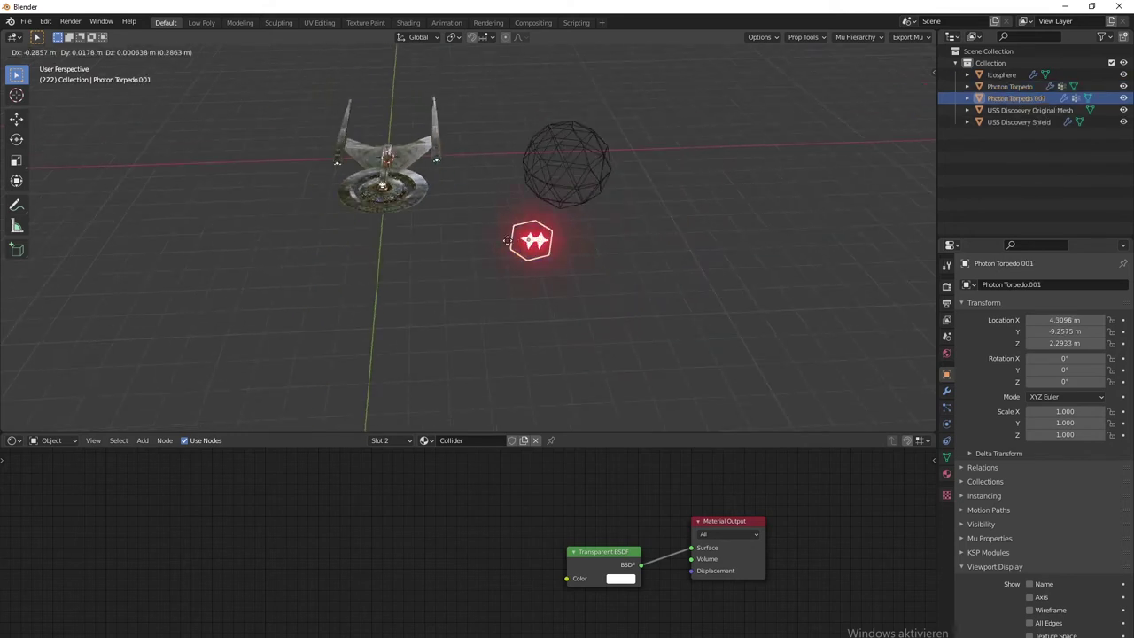
left_click(450, 250)
Step: Add two more linked torpedo duplicates at about X 4.7, Y -11.4, Z 2.5 m and X 3.2, Y -8.7, Z 3.4 m
middle_click_drag(514, 271, 559, 248)
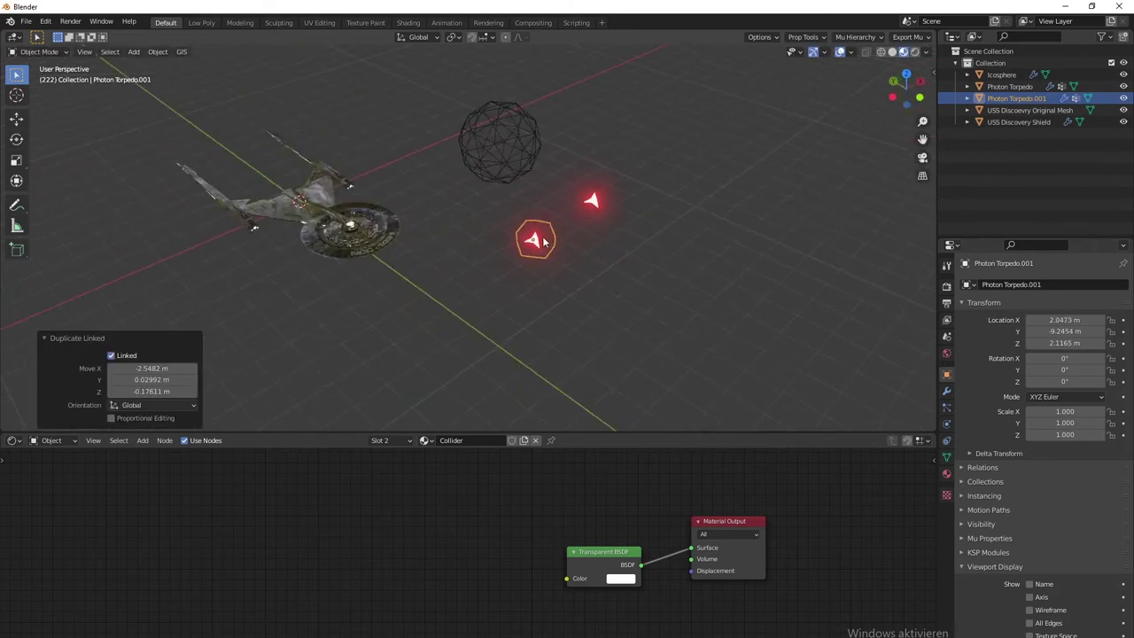
key("alt+d")
left_click(660, 226)
middle_click_drag(660, 226, 542, 249)
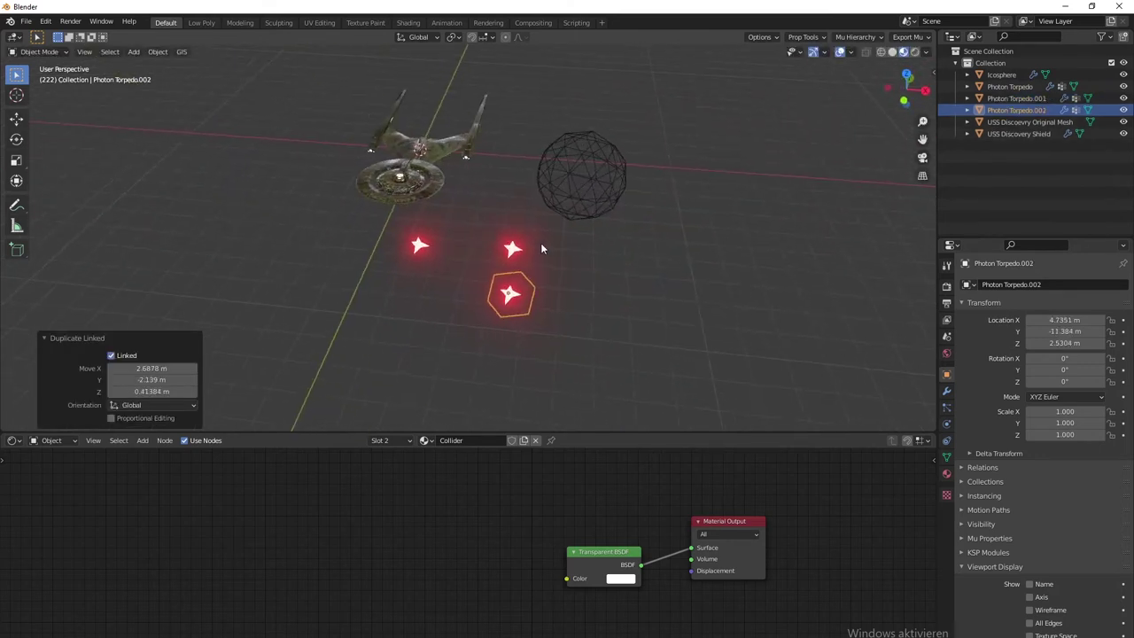
left_click(513, 249)
left_click(465, 200)
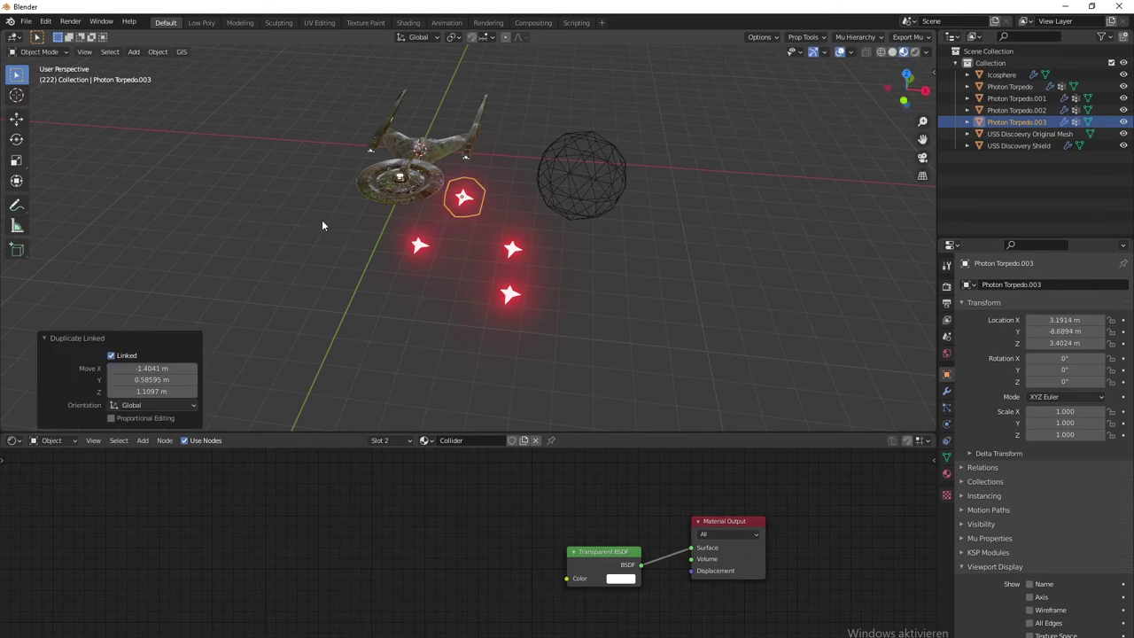
Step: Delete the three linked torpedo duplicates, keeping only the original Photon Torpedo
middle_click_drag(322, 220, 436, 238)
key("x")
left_click(592, 175)
middle_click_drag(592, 174, 425, 233)
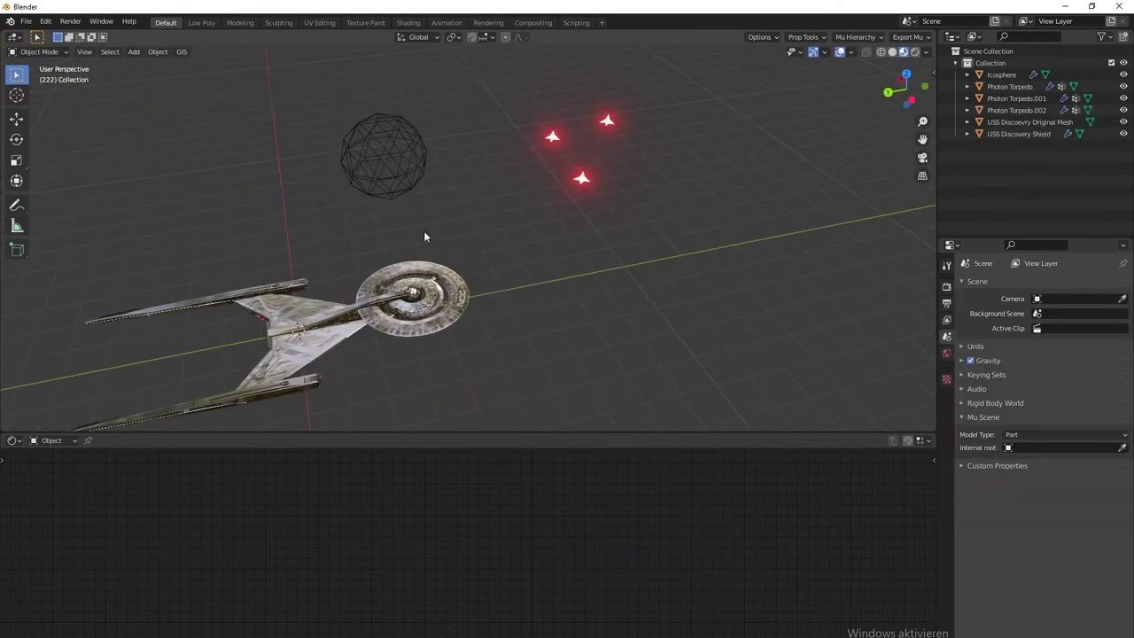
left_click(582, 180)
key("x")
left_click(581, 178)
left_click(606, 125)
key("x")
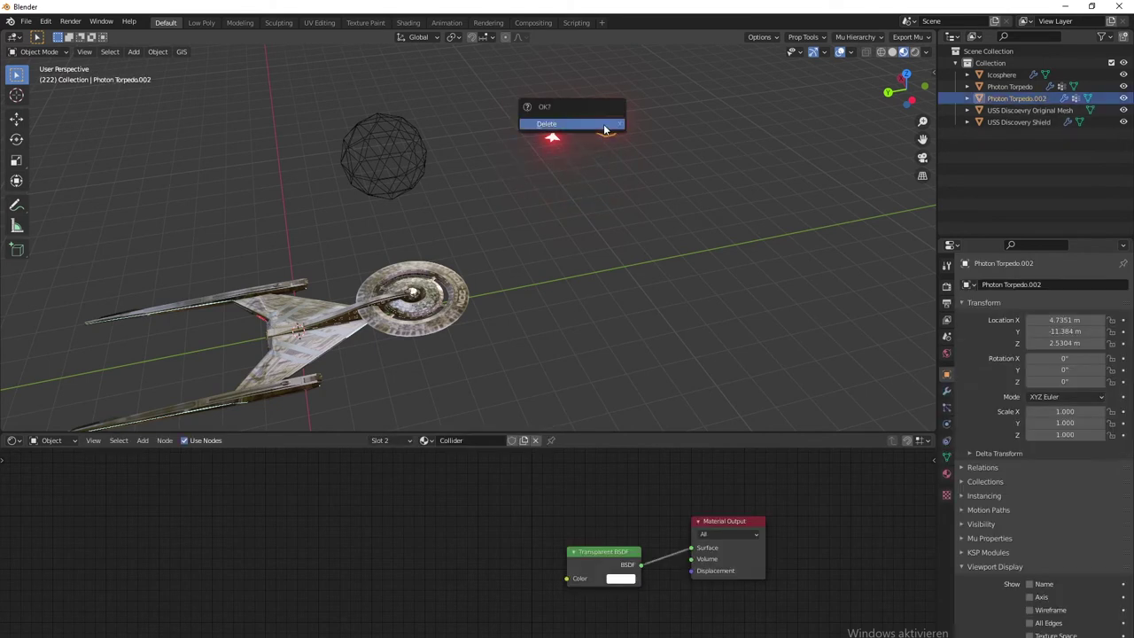
left_click(605, 126)
Step: Focus on the Photon Torpedo and examine its mesh in Edit Mode and its appearance during animation playback
left_click(557, 137)
key("KP_Decimal")
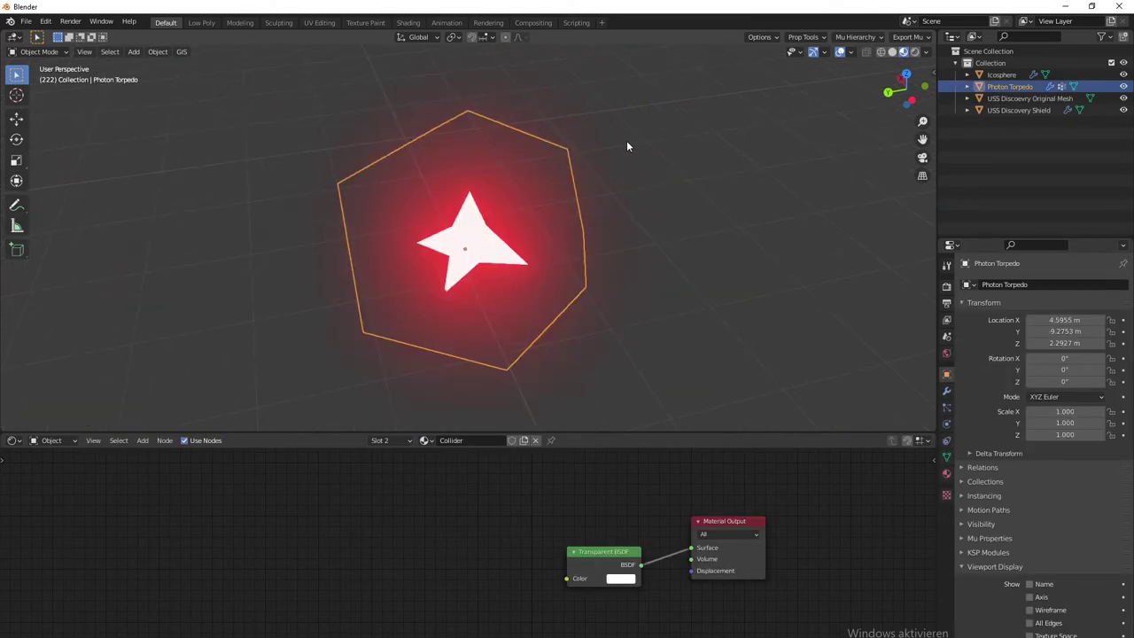
middle_click_drag(627, 146, 521, 245)
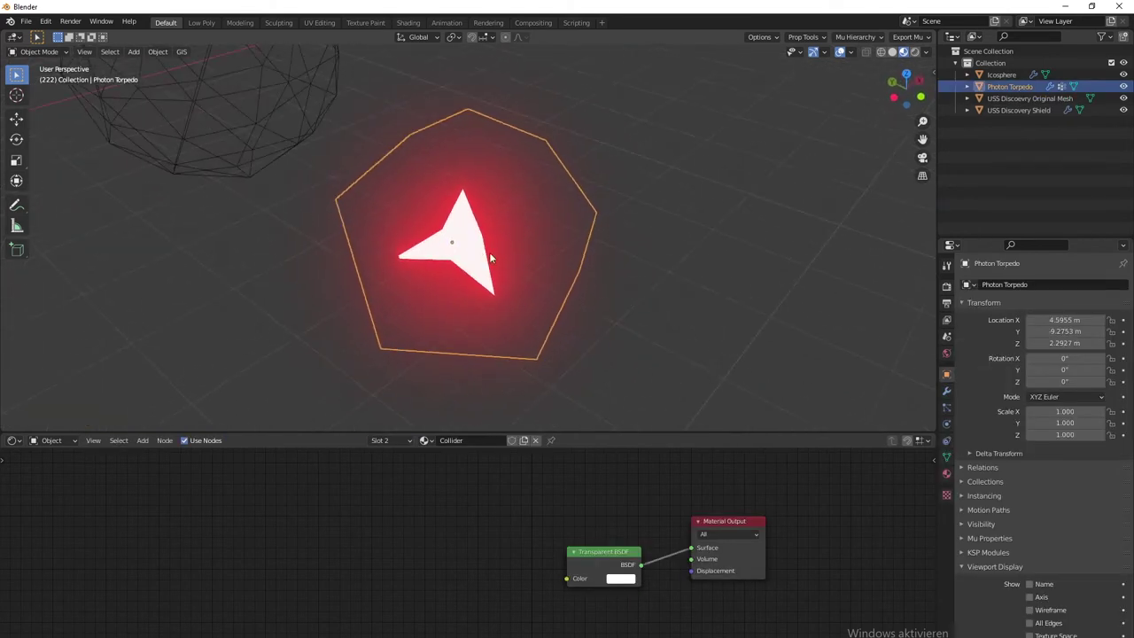
key("Tab")
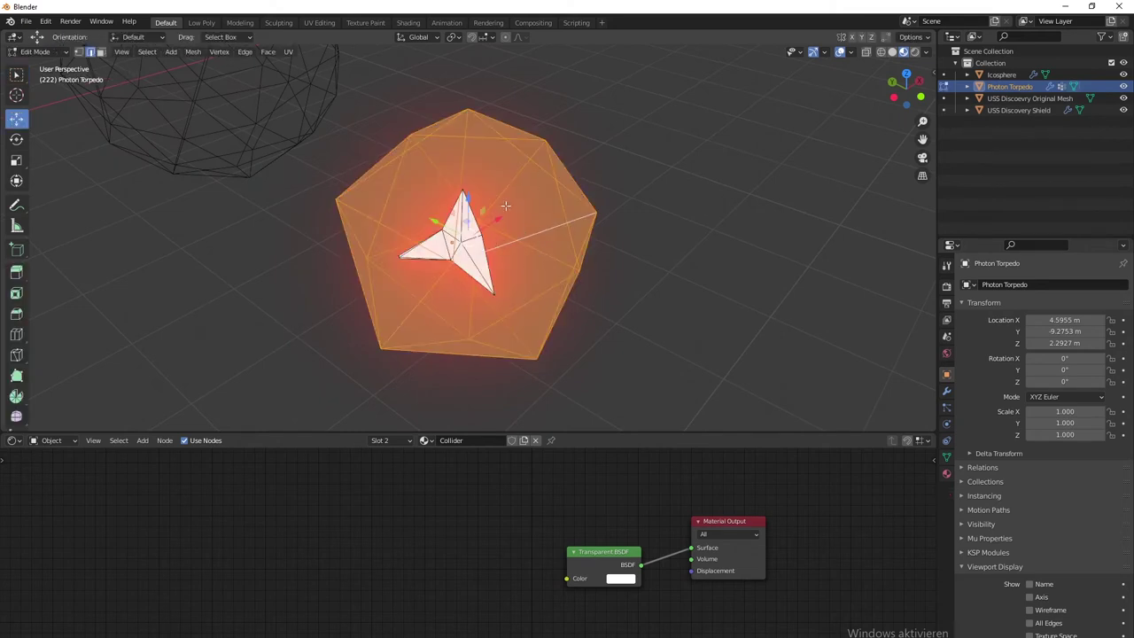
mouse_move(555, 189)
middle_mouse_down()
mouse_move(602, 193)
mouse_move(545, 195)
middle_mouse_up()
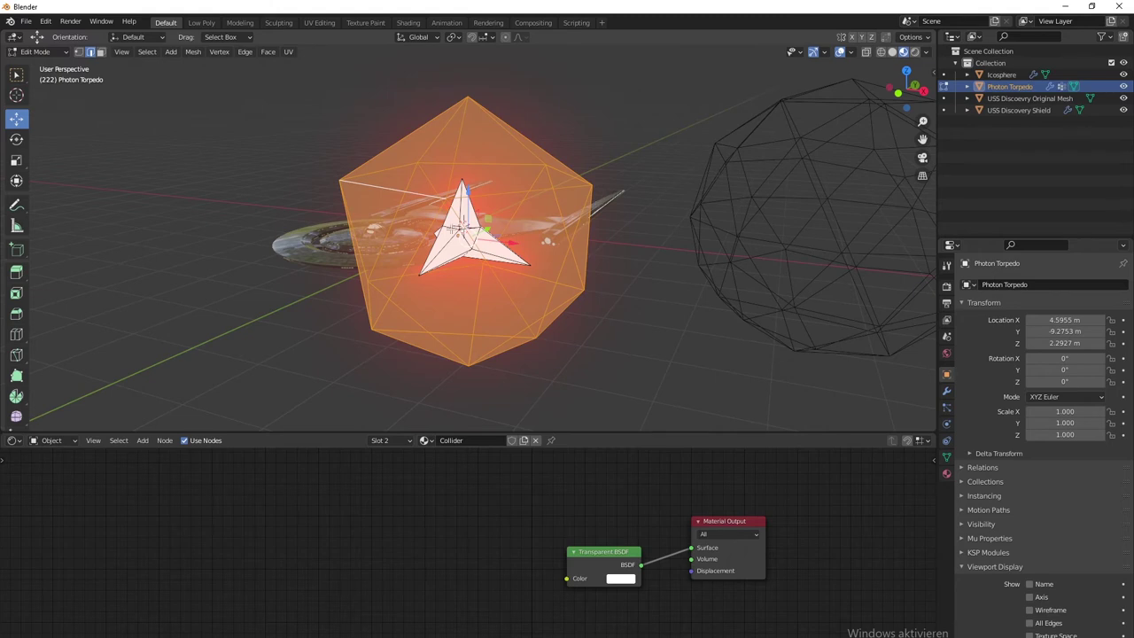
key("Tab")
middle_click_drag(382, 284, 490, 309)
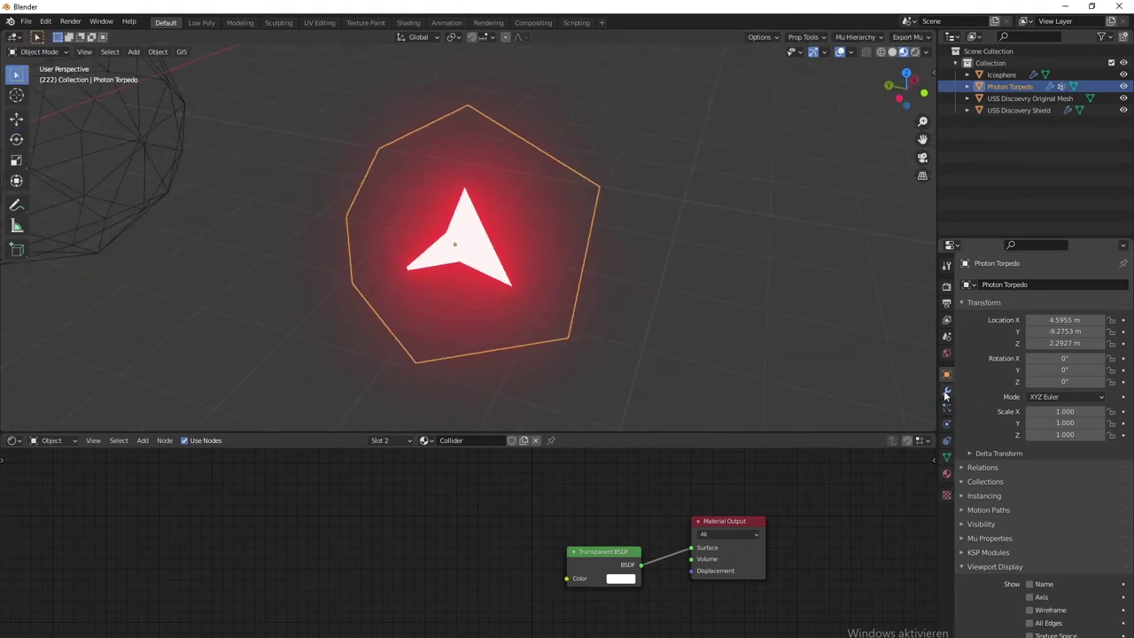
scroll(638, 328, "down", 5)
key("space")
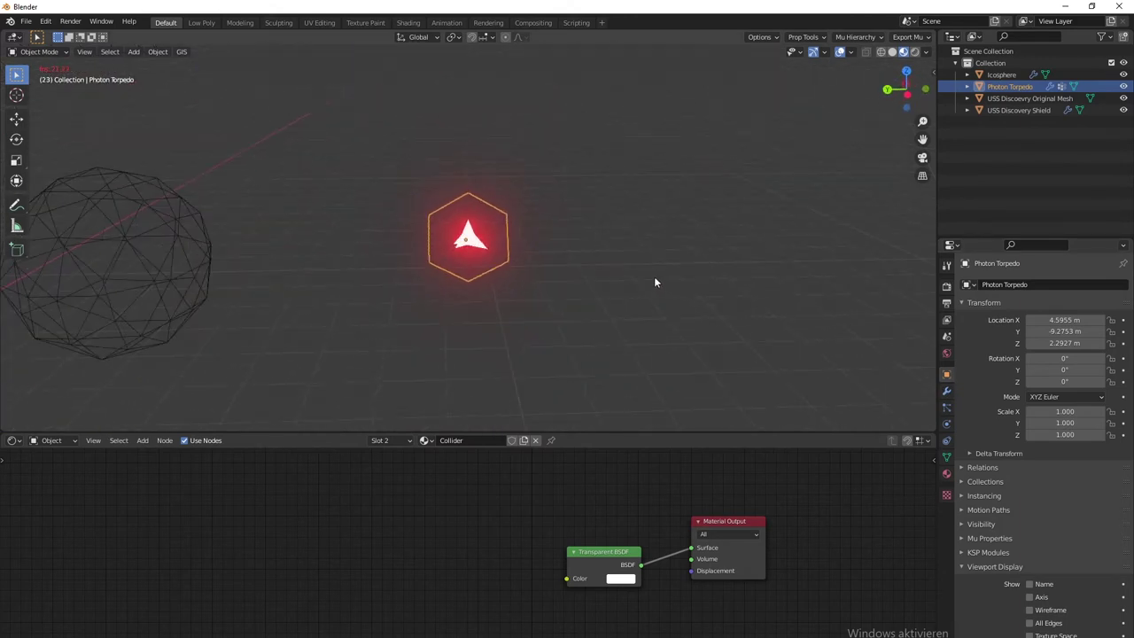
key("space")
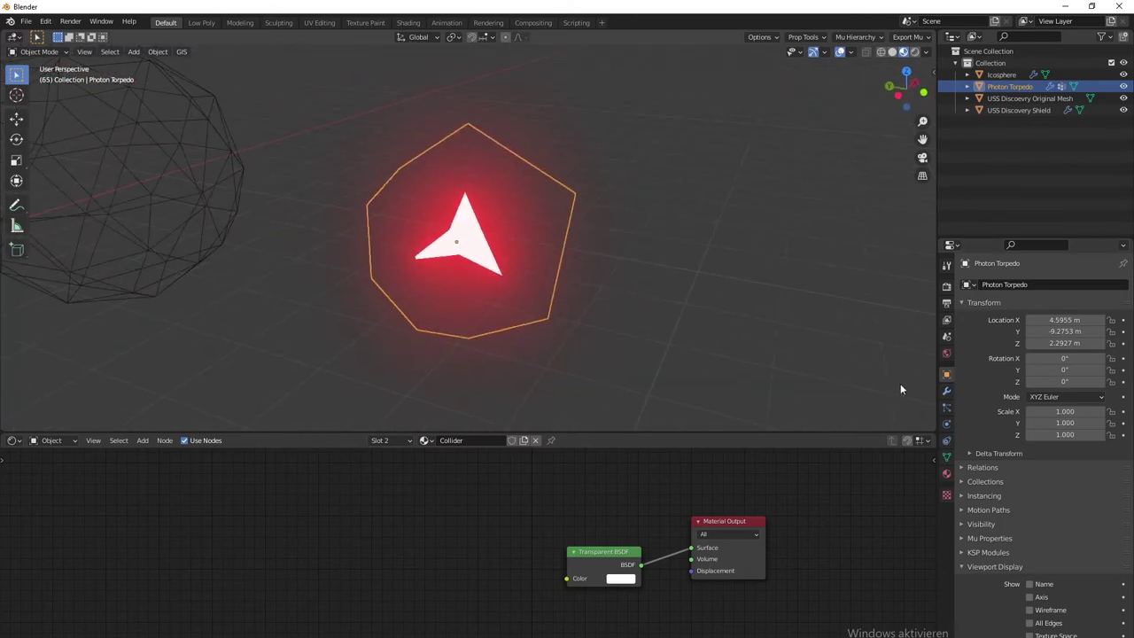
Step: Add a driver to the Photon Torpedo's X rotation with the scripted expression frame * 0.25
left_click(946, 391)
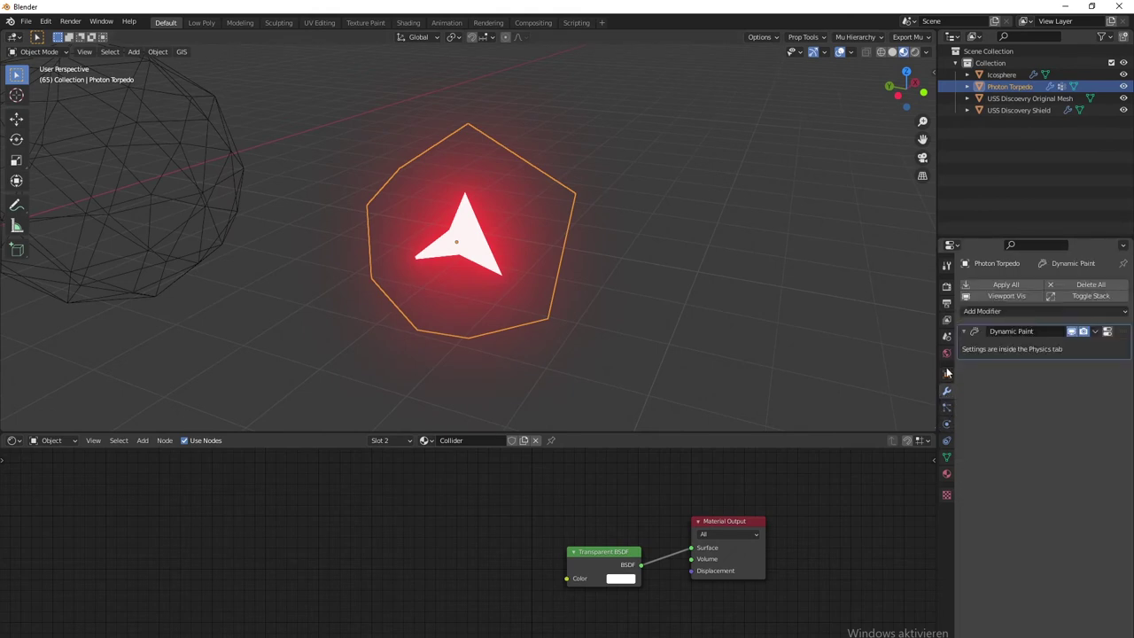
left_click(946, 373)
right_click(1064, 358)
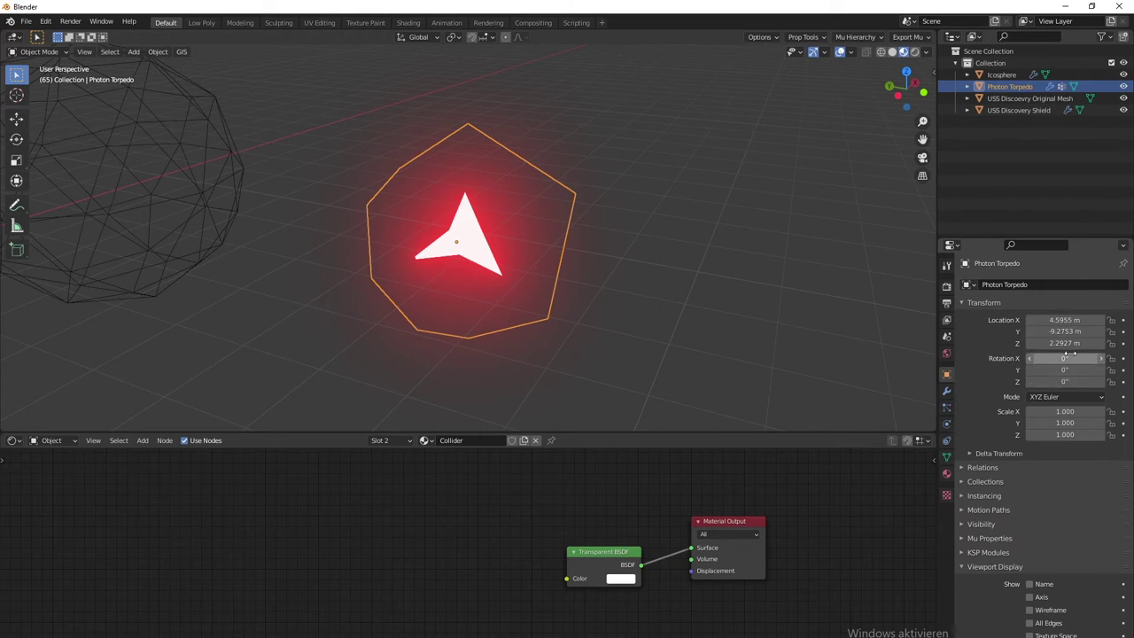
right_click(1064, 358)
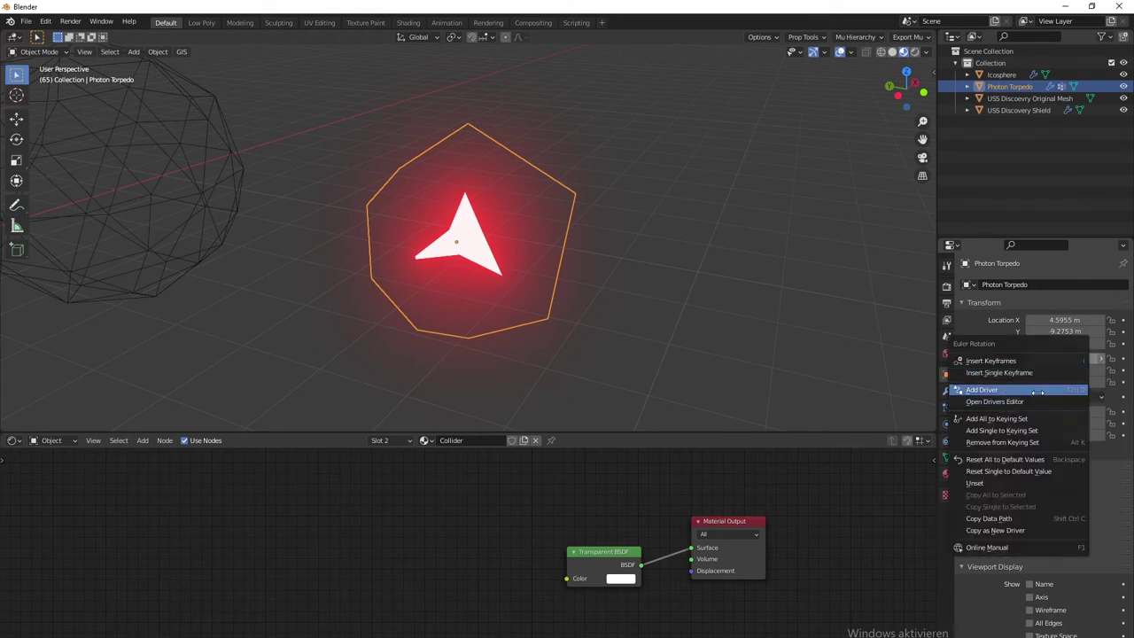
left_click(1042, 393)
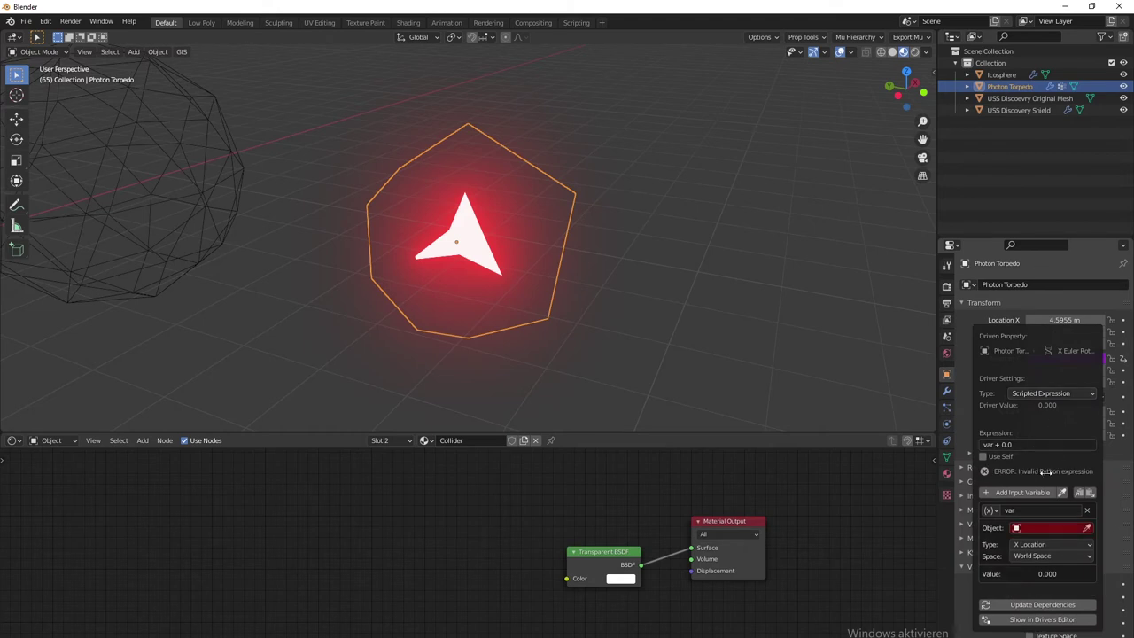
left_click(1019, 444)
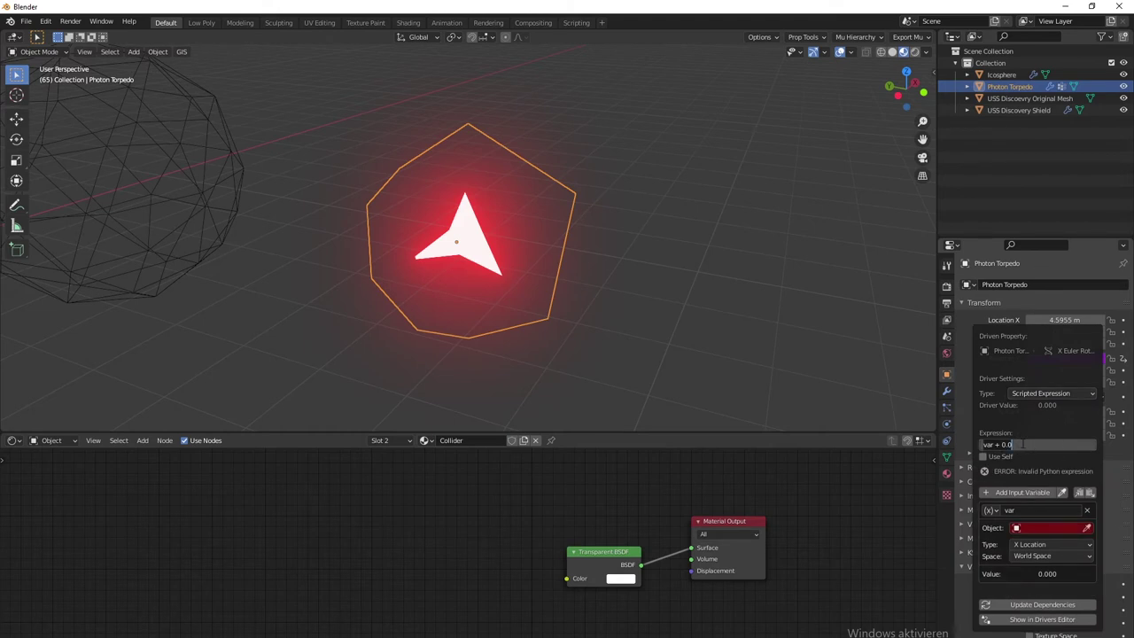
type("#")
key("Return")
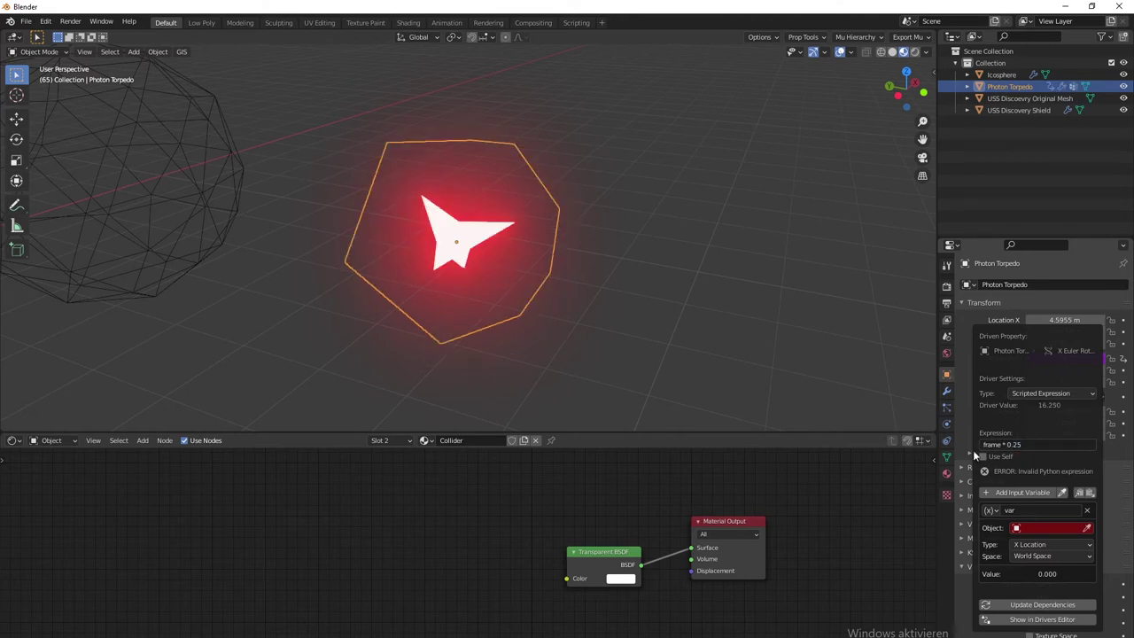
Step: Add a driver to the Photon Torpedo's Y rotation with the scripted expression frame * 0.25
left_click(1073, 370)
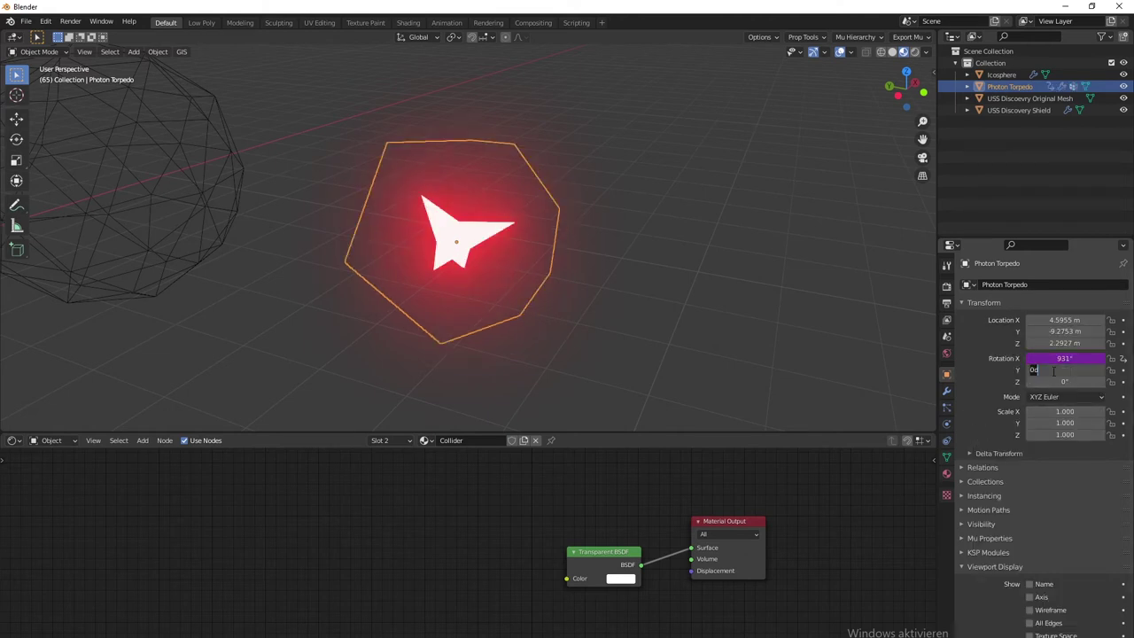
key("Escape")
right_click(1054, 370)
left_click(1046, 382)
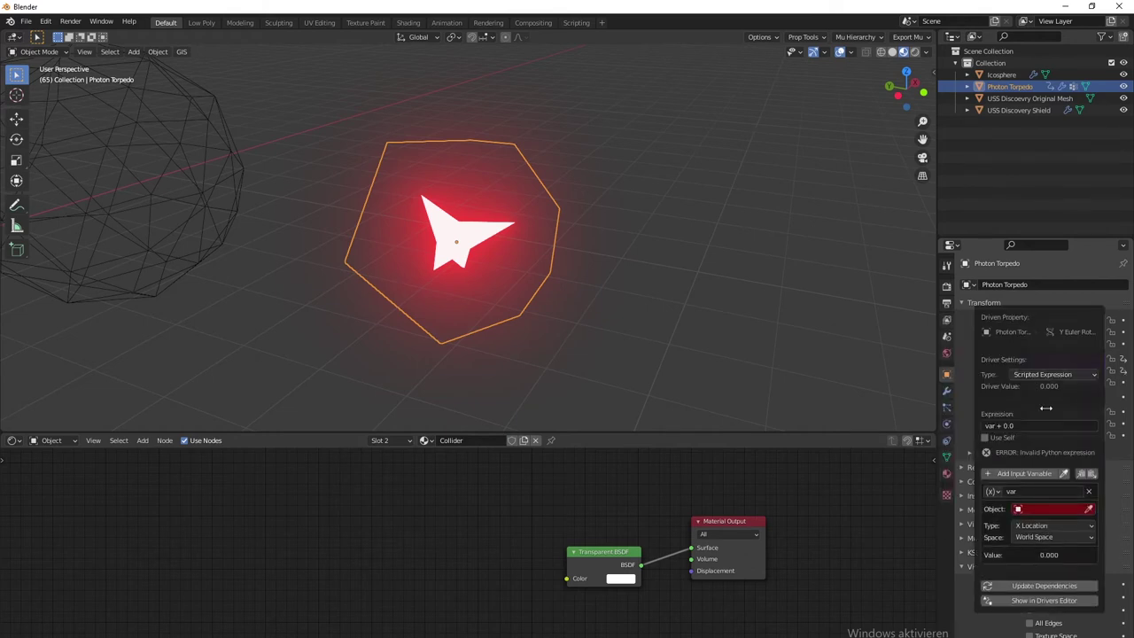
left_click(1046, 427)
type("v")
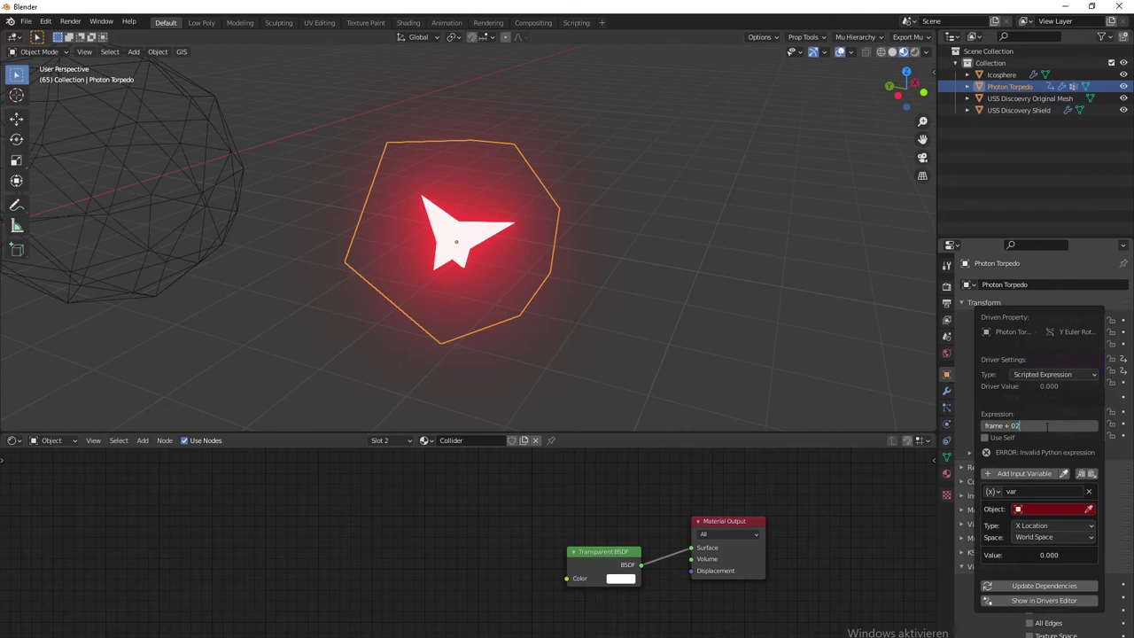
type("5")
key("Return")
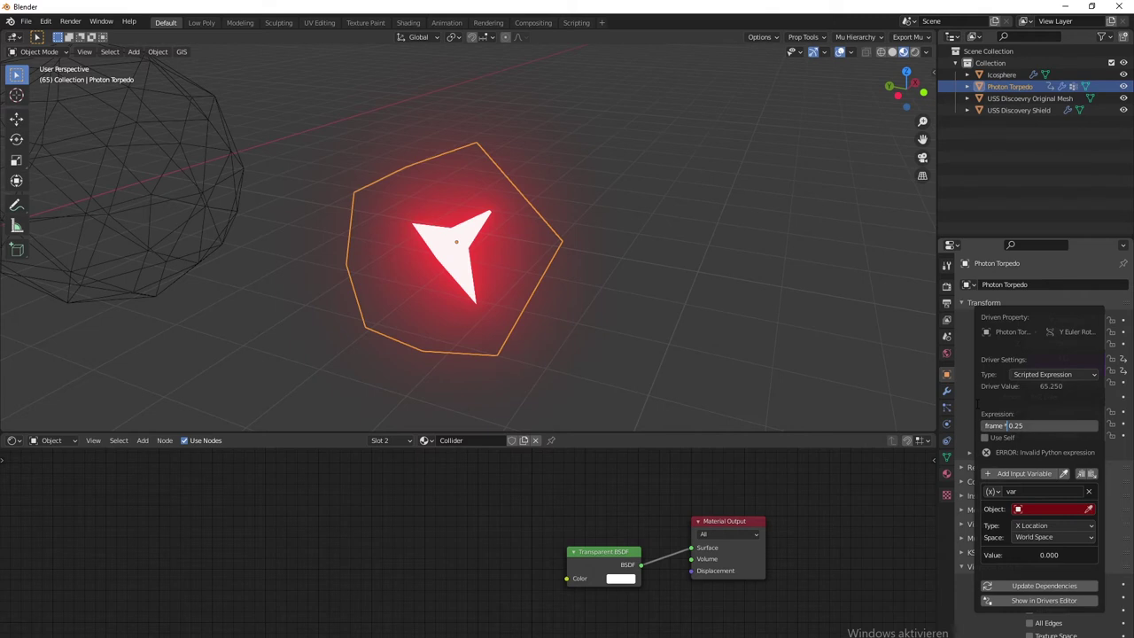
type("*")
key("Return")
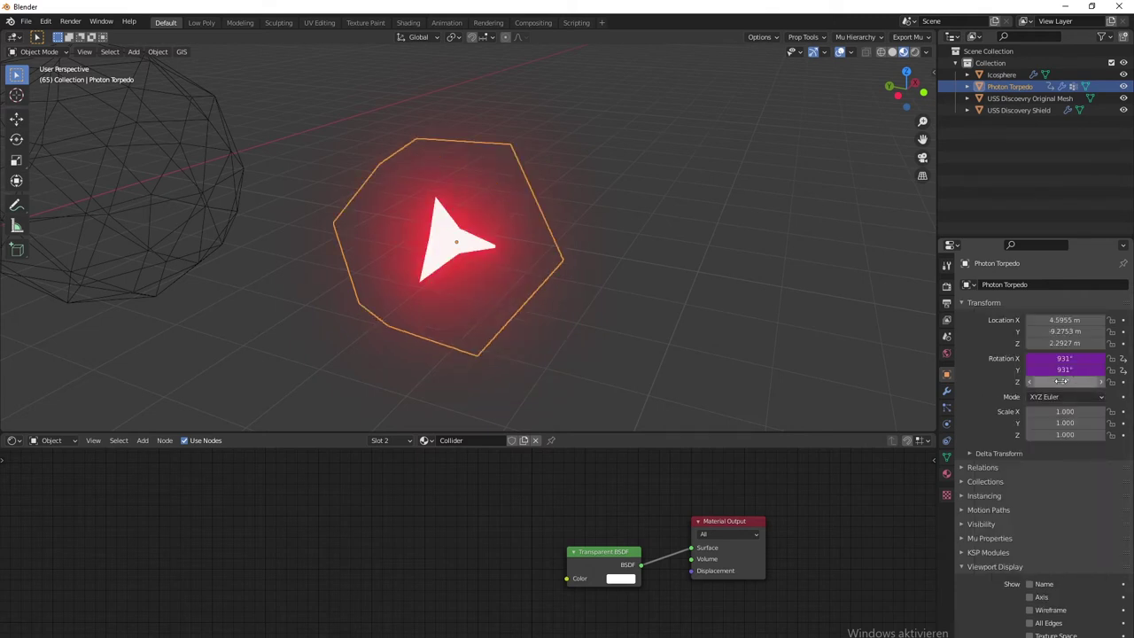
Step: Add a driver to the Photon Torpedo's Z rotation with the scripted expression frame * 0.25
left_click(1061, 382)
right_click(1051, 388)
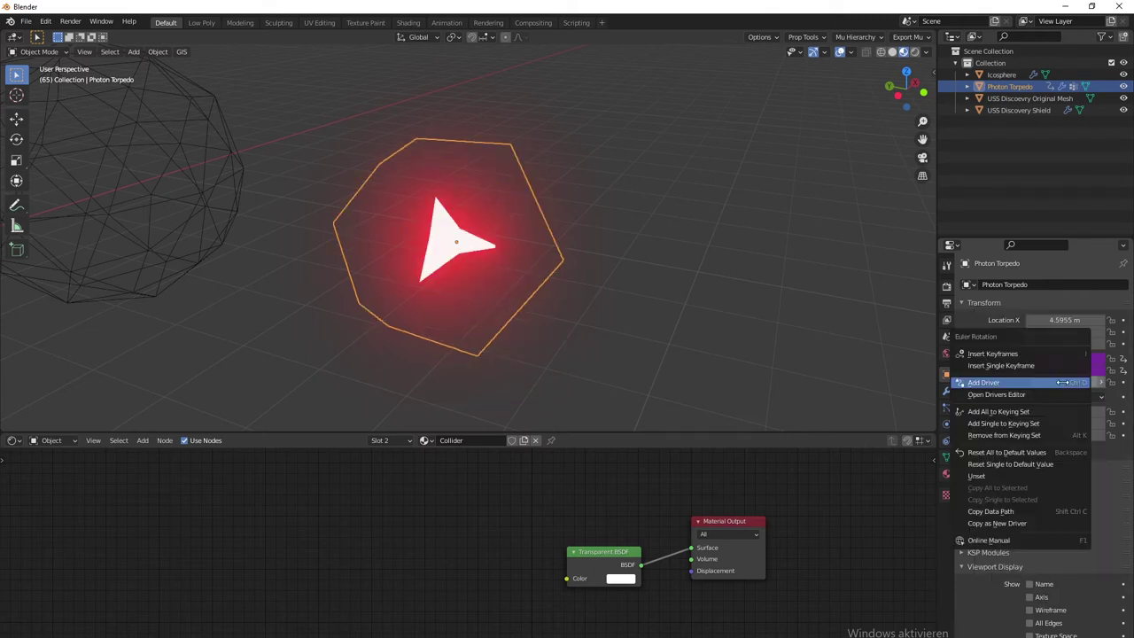
left_click(1050, 383)
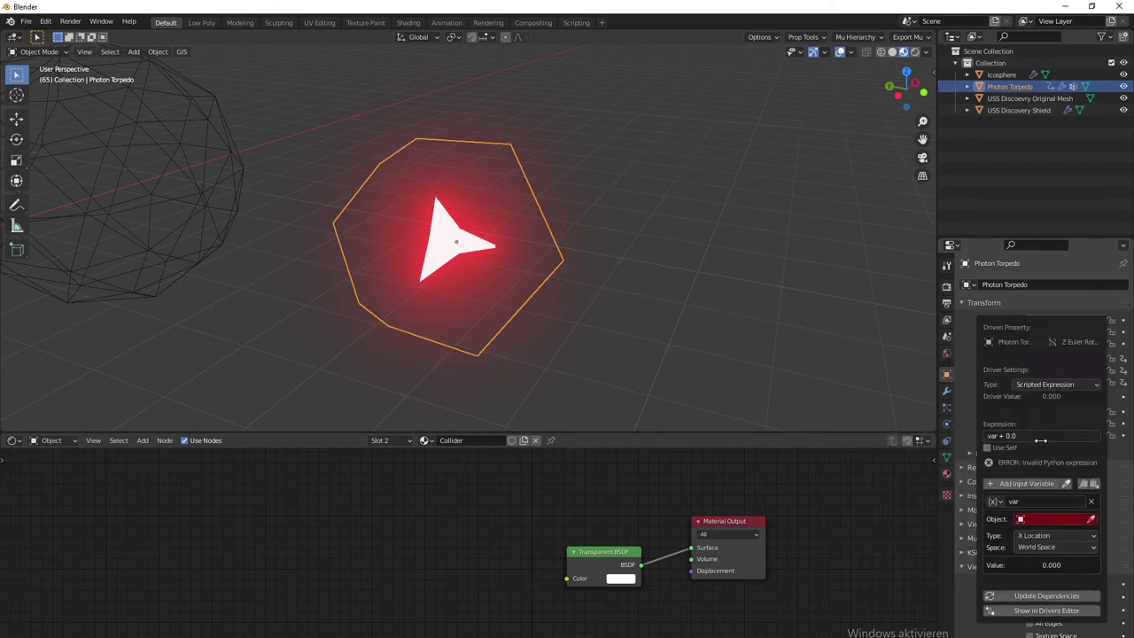
left_click(1045, 436)
type("frame")
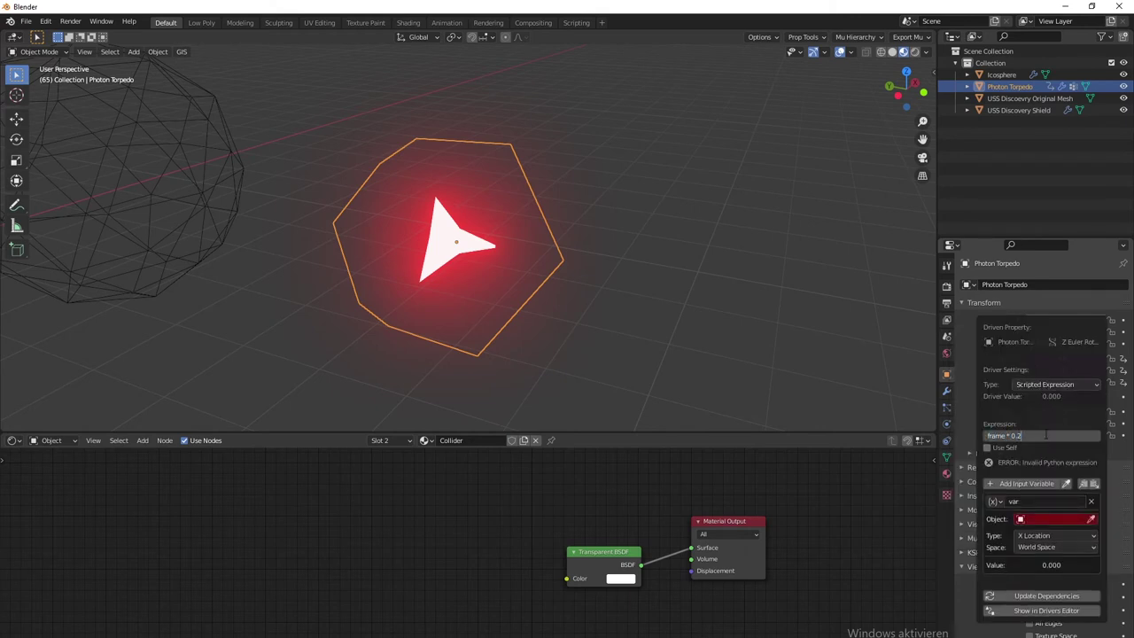
key("Return")
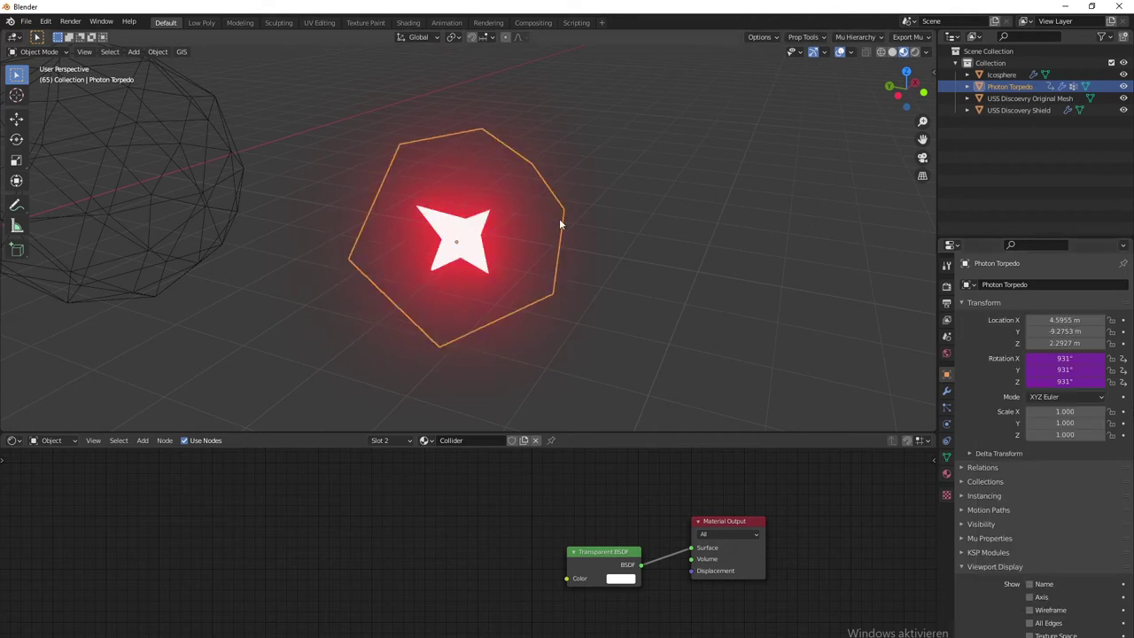
Step: Play the animation and check the Photon Torpedo's driven rotation up close
key("space")
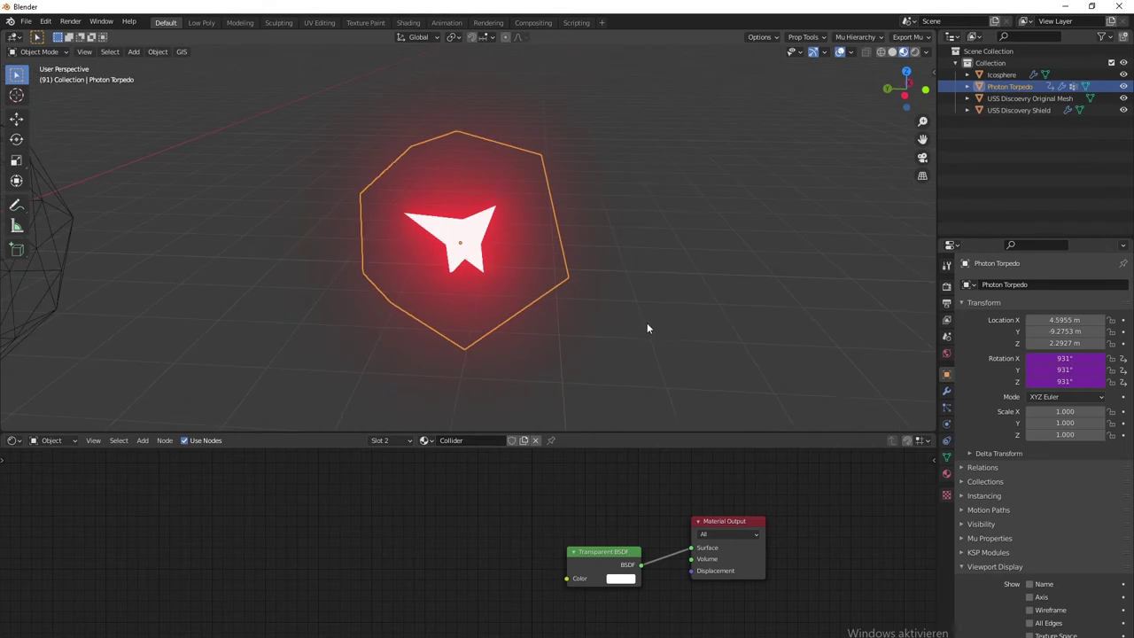
scroll(562, 314, "up", 3)
key("space")
key("space")
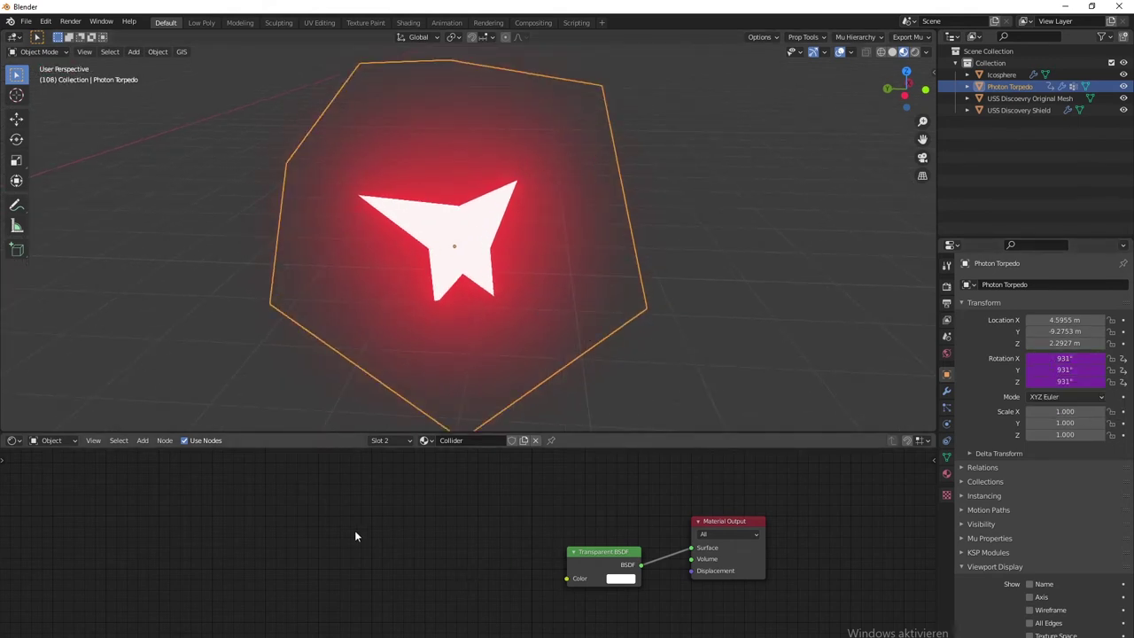
Step: Turn the lower shader node editor into a Timeline and move the playhead back to frame 1
left_click(12, 440)
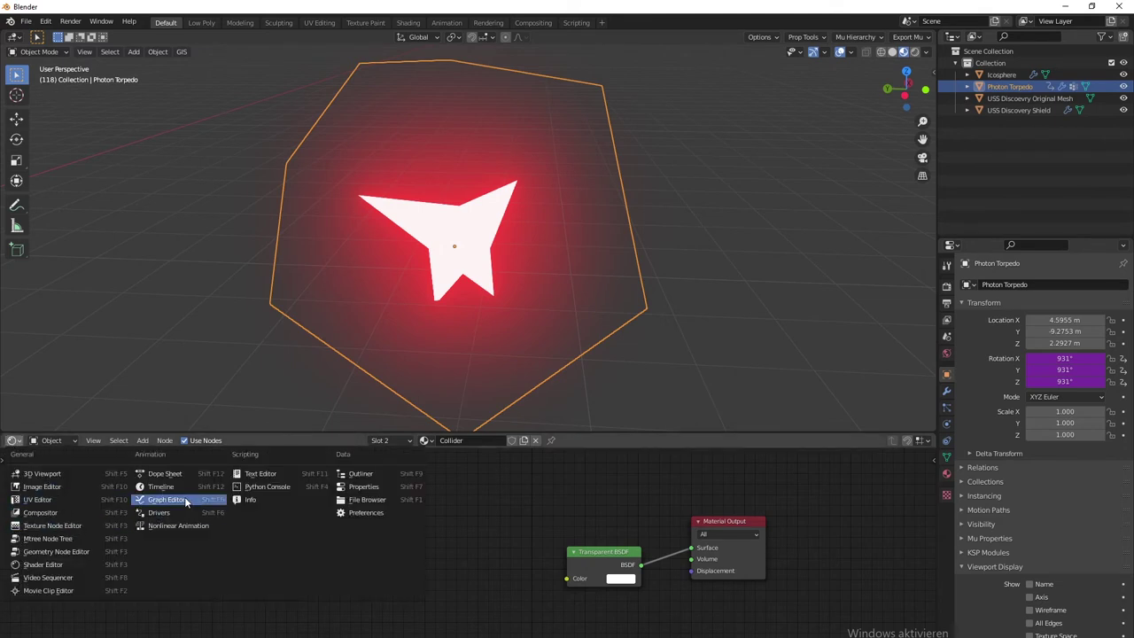
left_click(163, 486)
left_click_drag(444, 462, 35, 455)
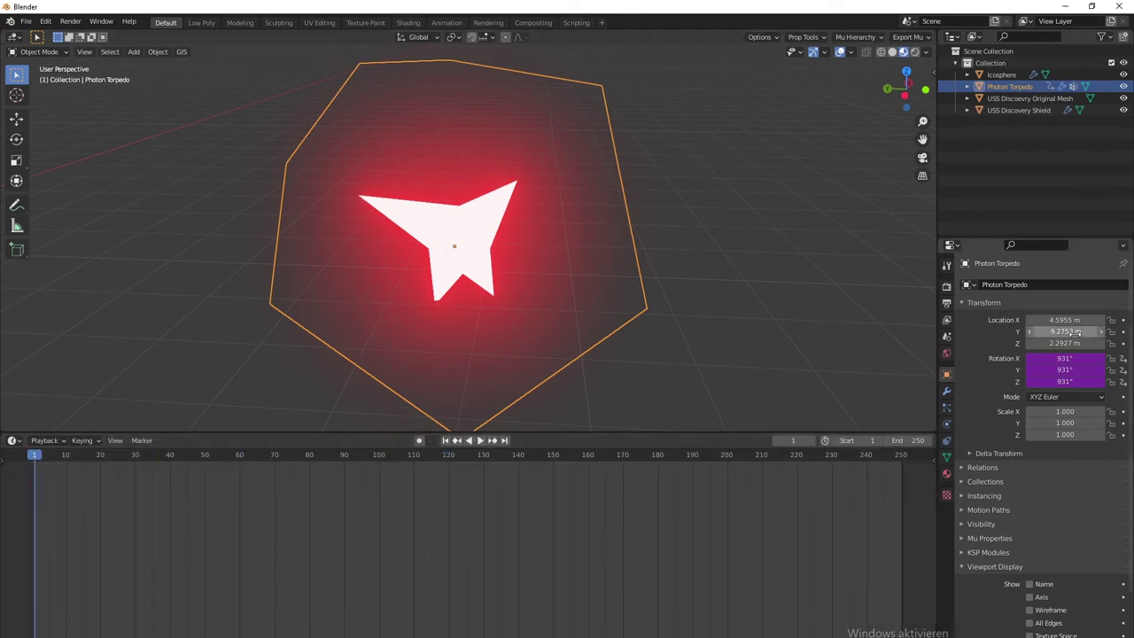
Step: Re-apply the existing driver expression on the Photon Torpedo's X rotation
right_click(1073, 358)
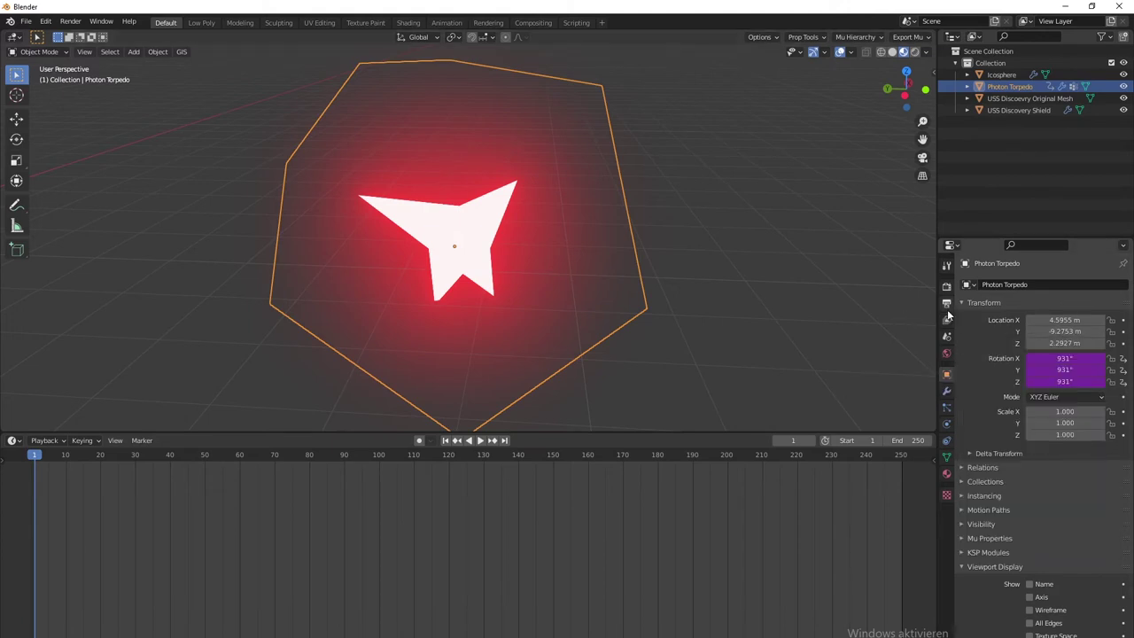
left_click(1071, 360)
key("Return")
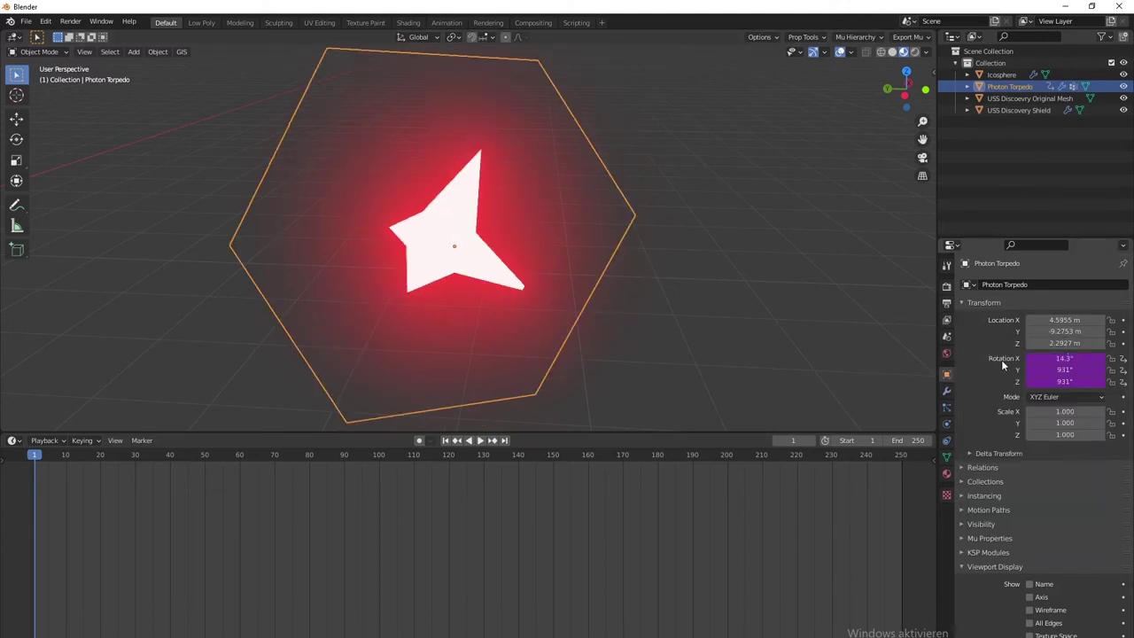
Step: Play the animation and check the Photon Torpedo's driven rotation from several viewing angles
key("space")
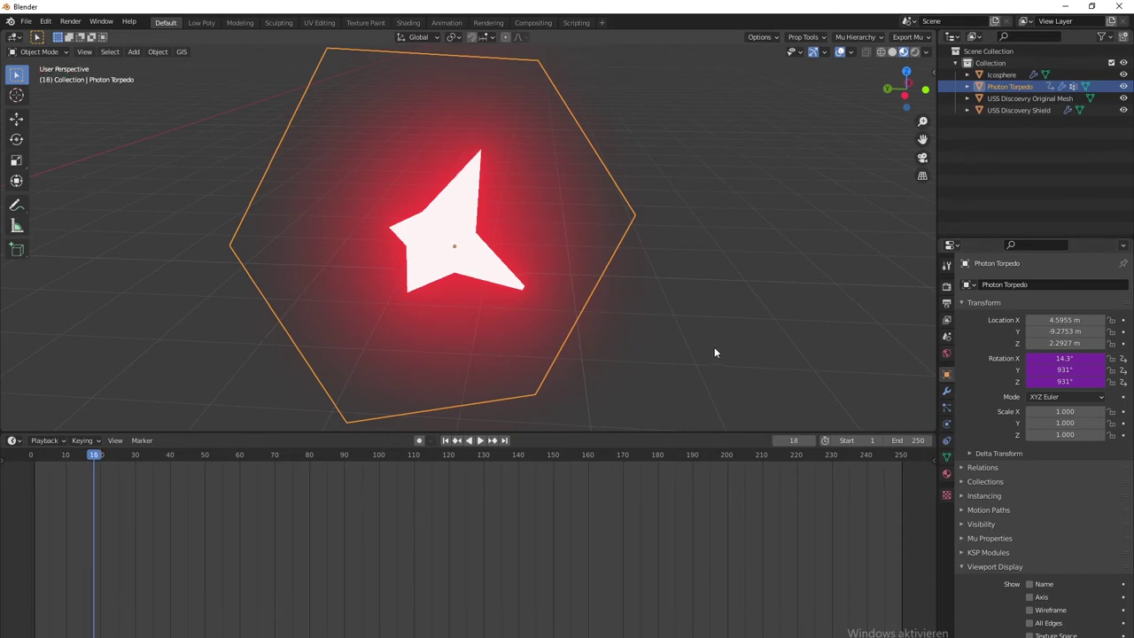
middle_click_drag(714, 347, 584, 296)
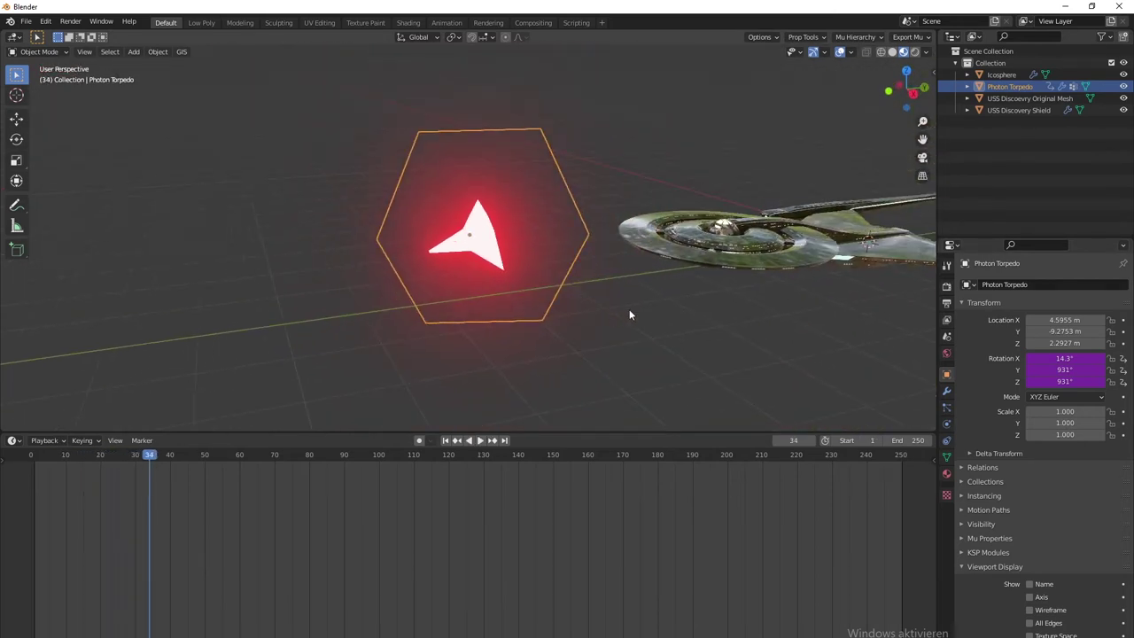
scroll(553, 267, "down", 6)
scroll(517, 267, "up", 9)
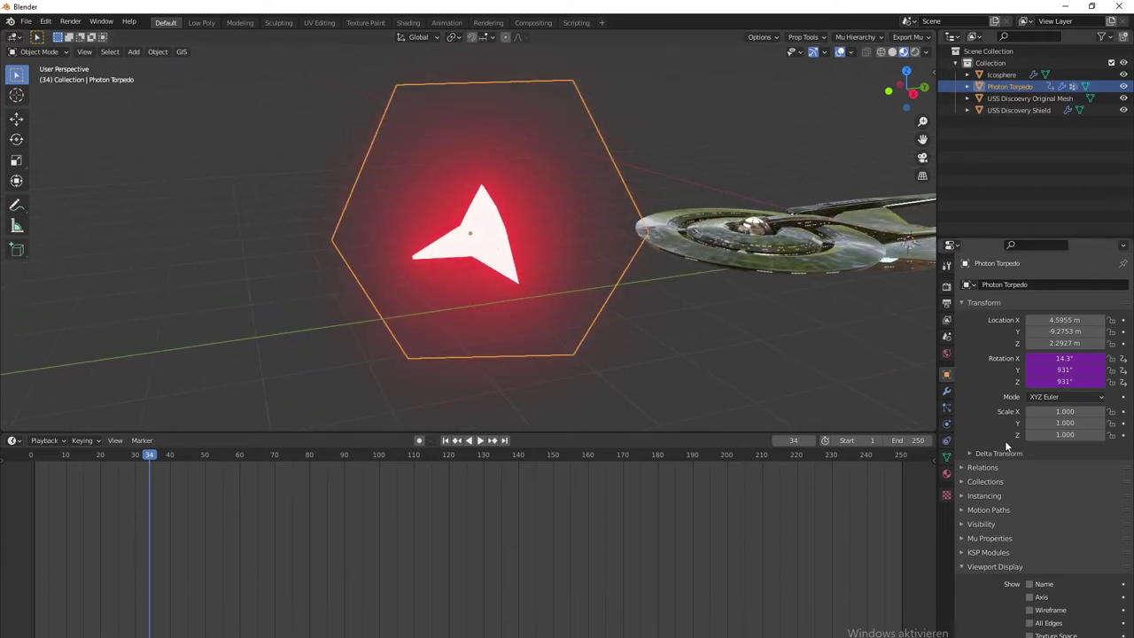
middle_click_drag(697, 353, 786, 324)
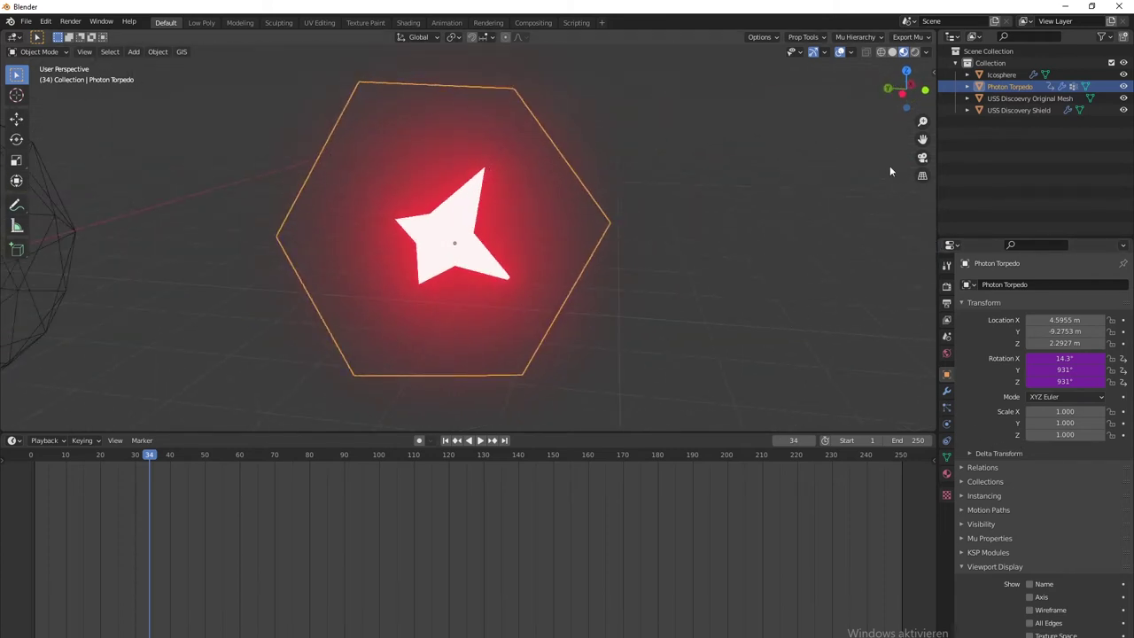
scroll(768, 168, "down", 5)
middle_click_drag(679, 216, 747, 288)
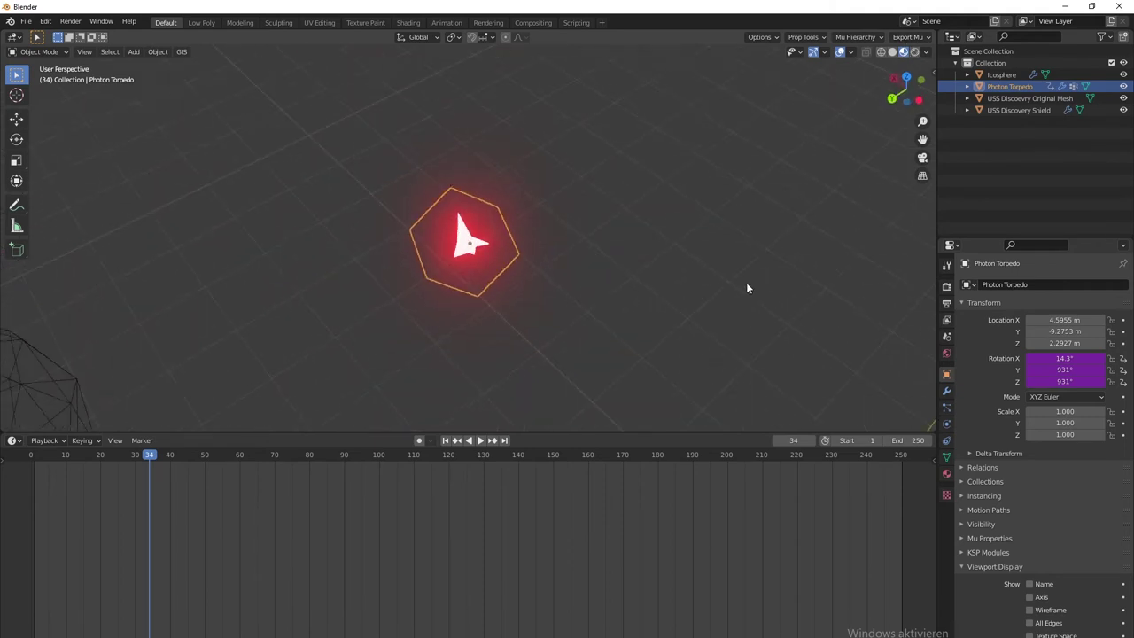
key("space")
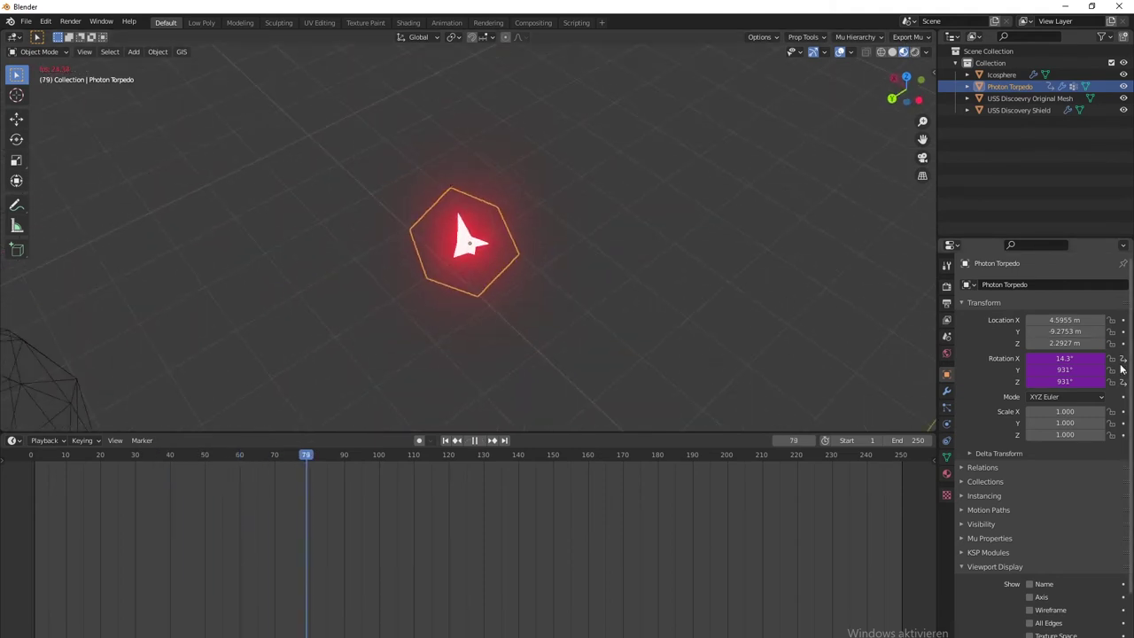
key("space")
left_click(946, 391)
left_click(945, 373)
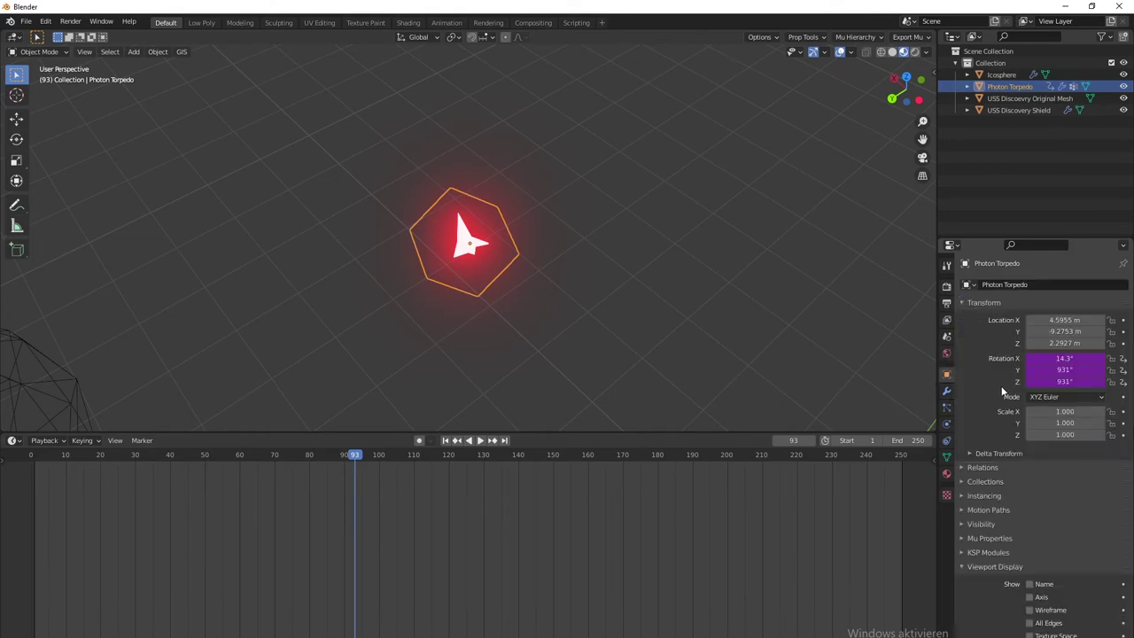
Step: Show the Y rotation driver in the Drivers Editor and delete its input variable var
right_click(1072, 372)
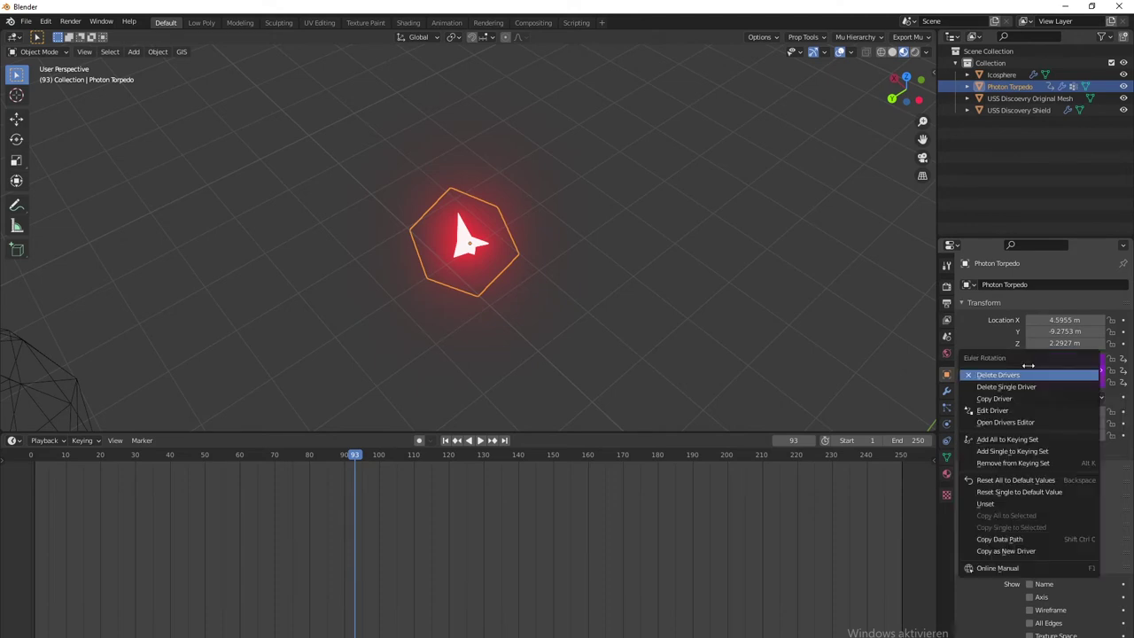
left_click(1006, 422)
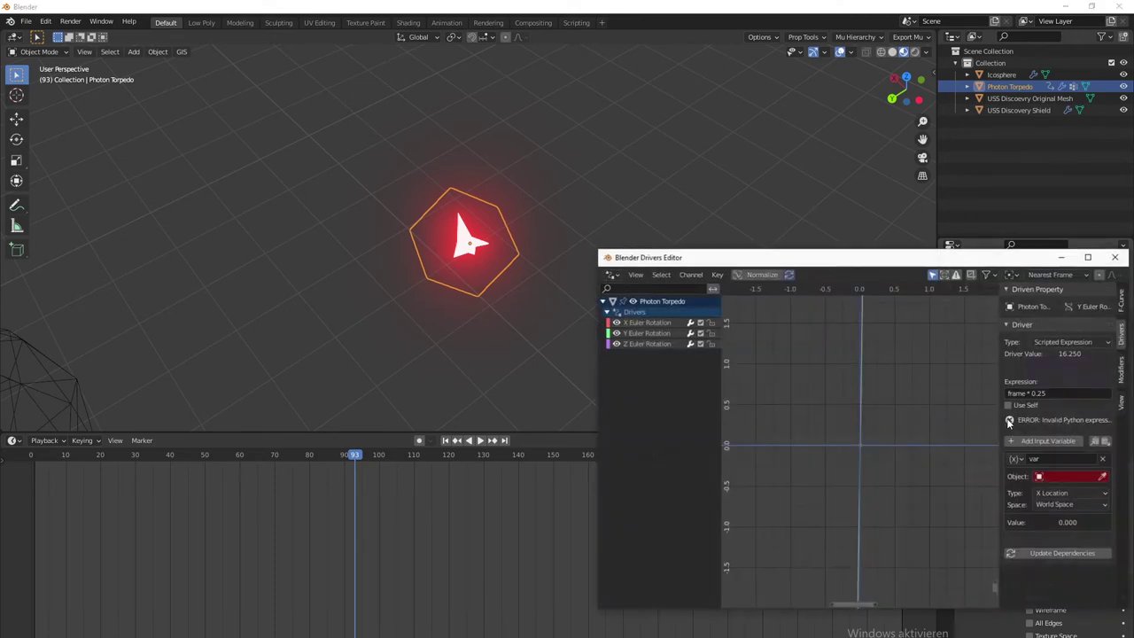
left_click(1104, 459)
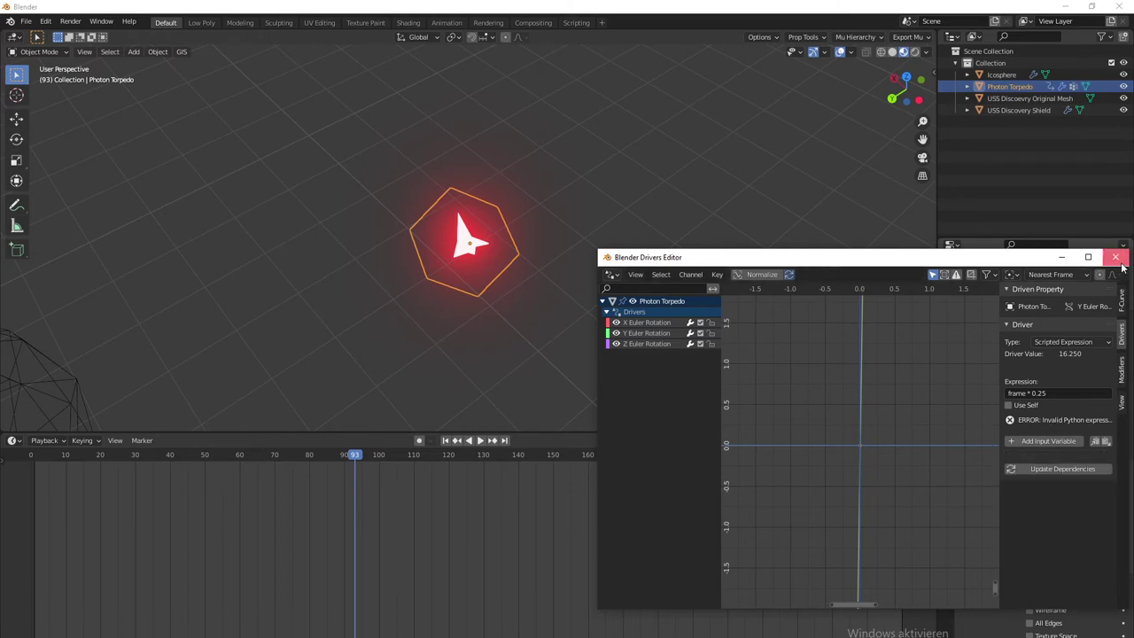
left_click(1114, 257)
Step: Edit the Photon Torpedo's X rotation driver and remove its input variable
right_click(1066, 393)
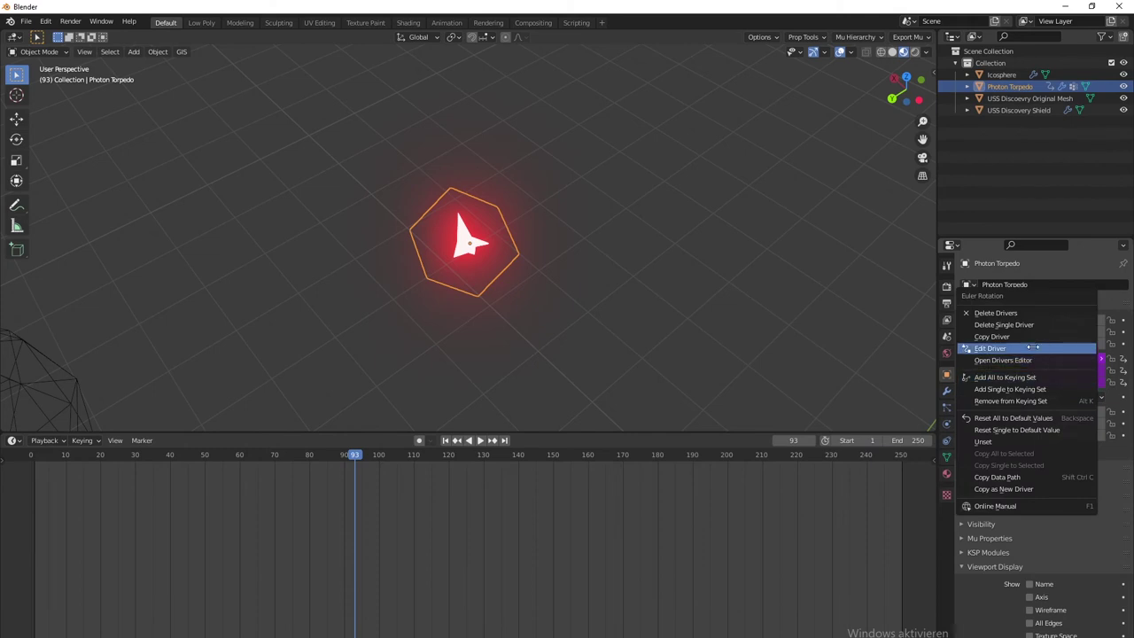
left_click(1032, 345)
left_click(1084, 464)
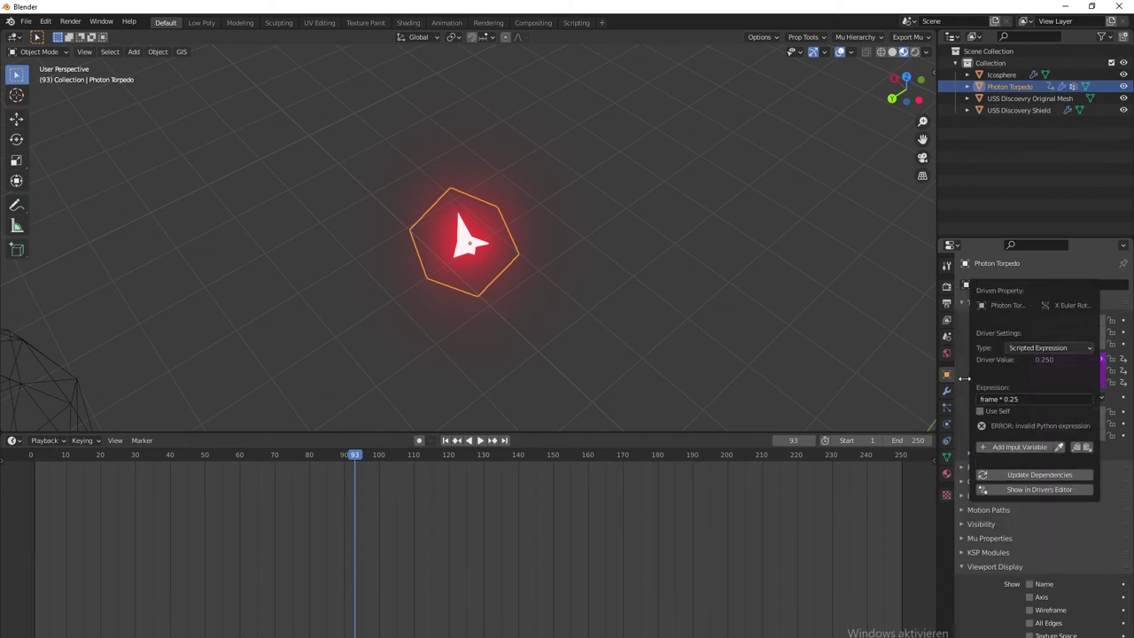
Step: Re-apply the expression frame * 0.25 on the Z rotation driver and test it with a short playback
left_click(1064, 382)
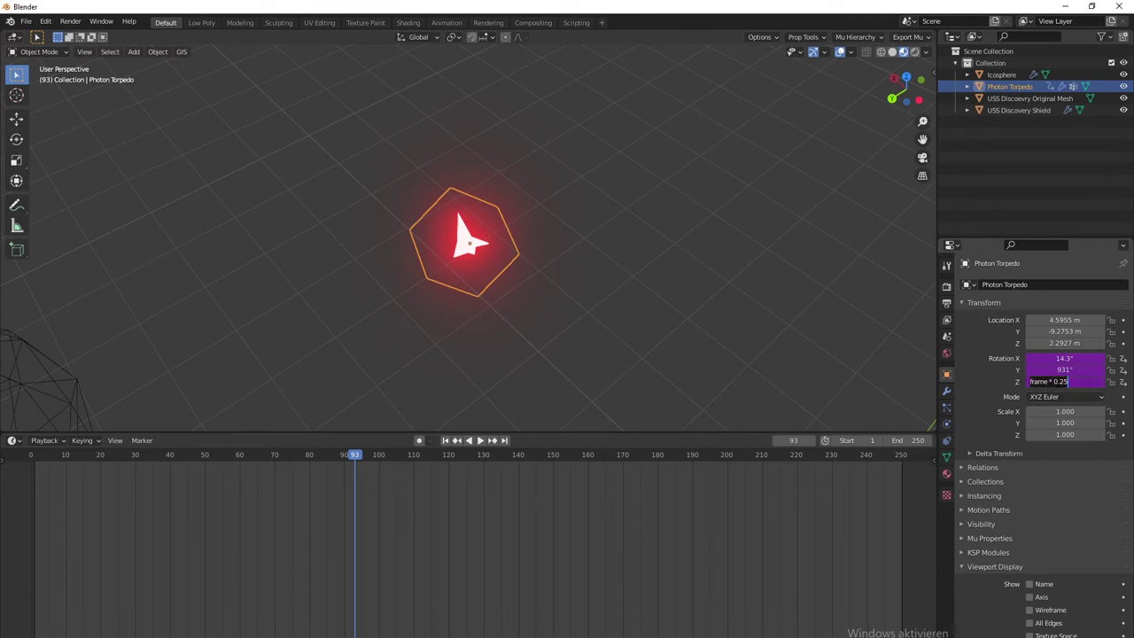
key("Return")
right_click(1047, 383)
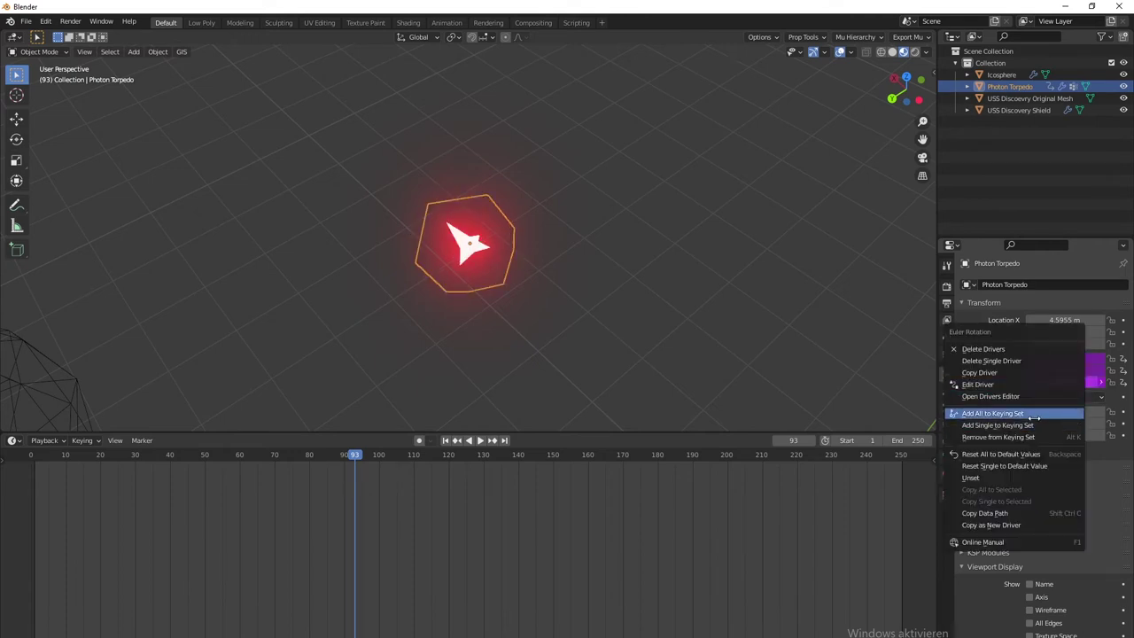
left_click(1027, 385)
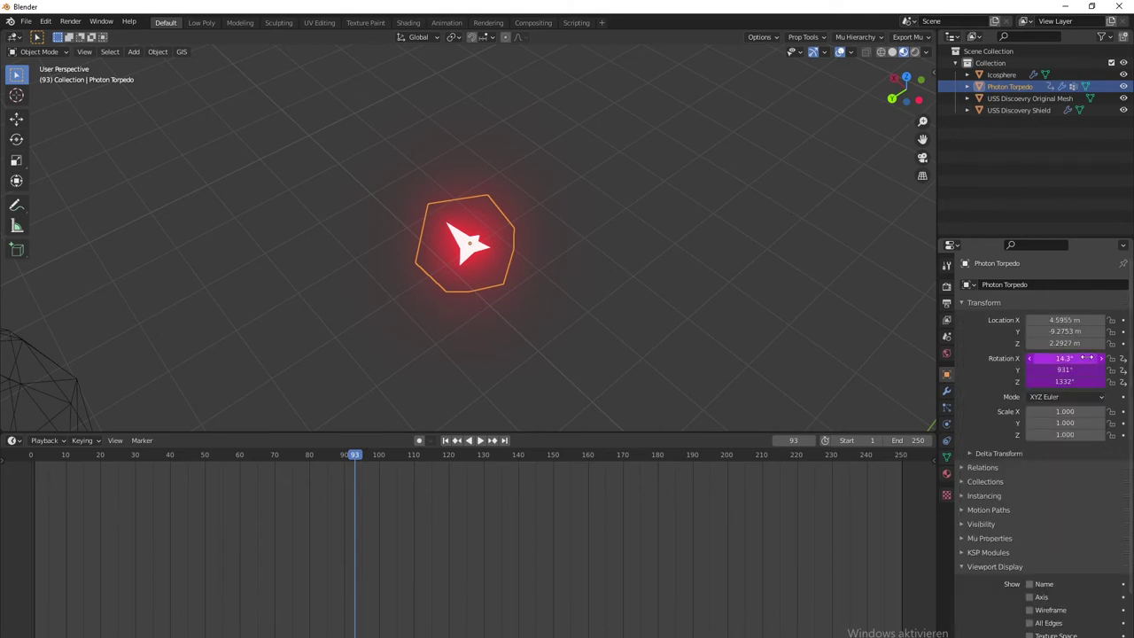
key("space")
key("space")
Step: Set the driver expressions of the Photon Torpedo's X and Y rotation to frame * 0.1
right_click(1059, 358)
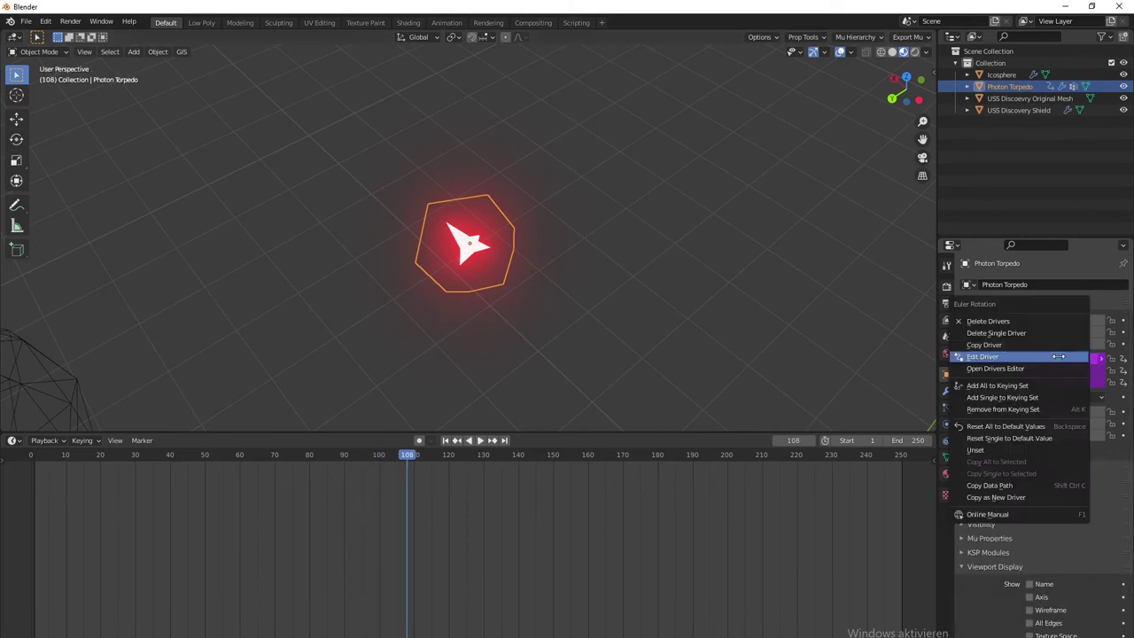
double_click(1083, 360)
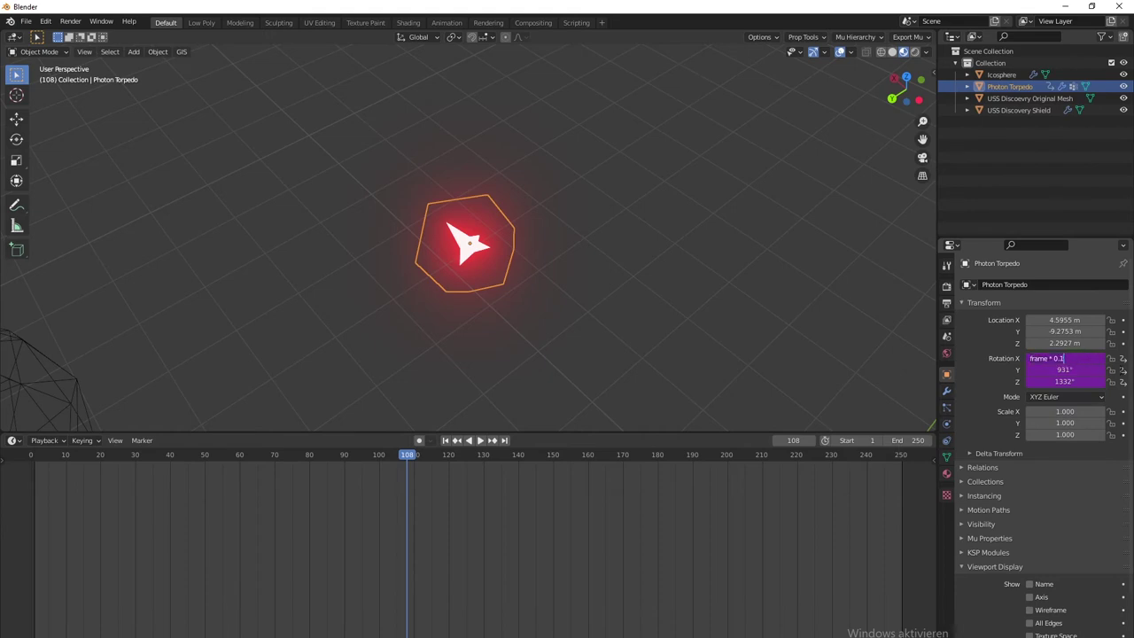
key("Return")
double_click(1080, 371)
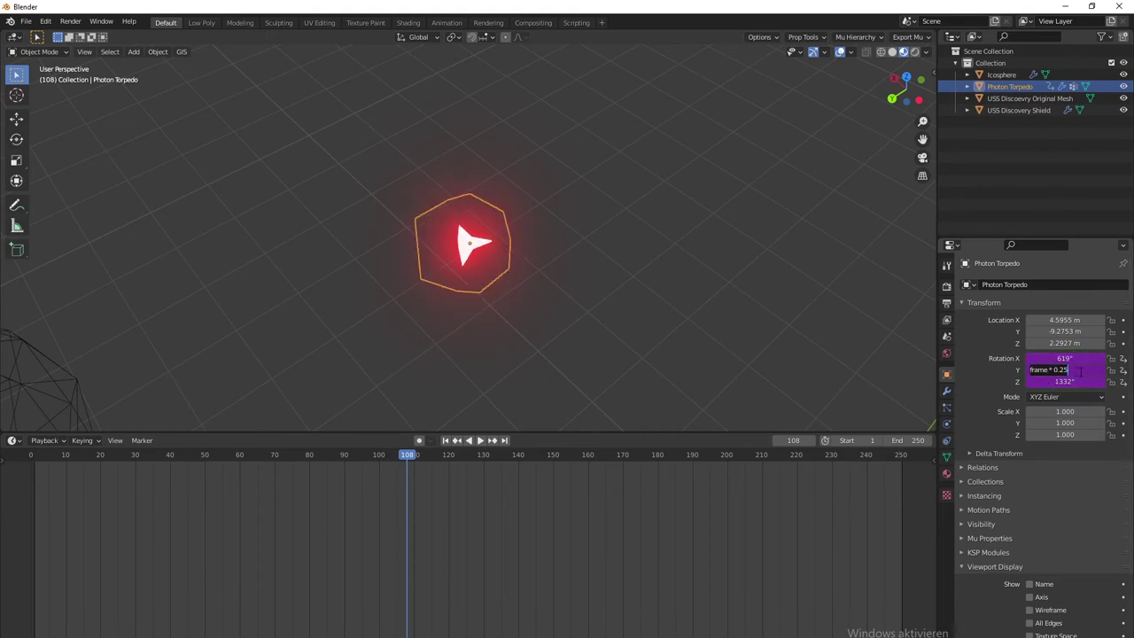
left_click(1080, 371)
key("Return")
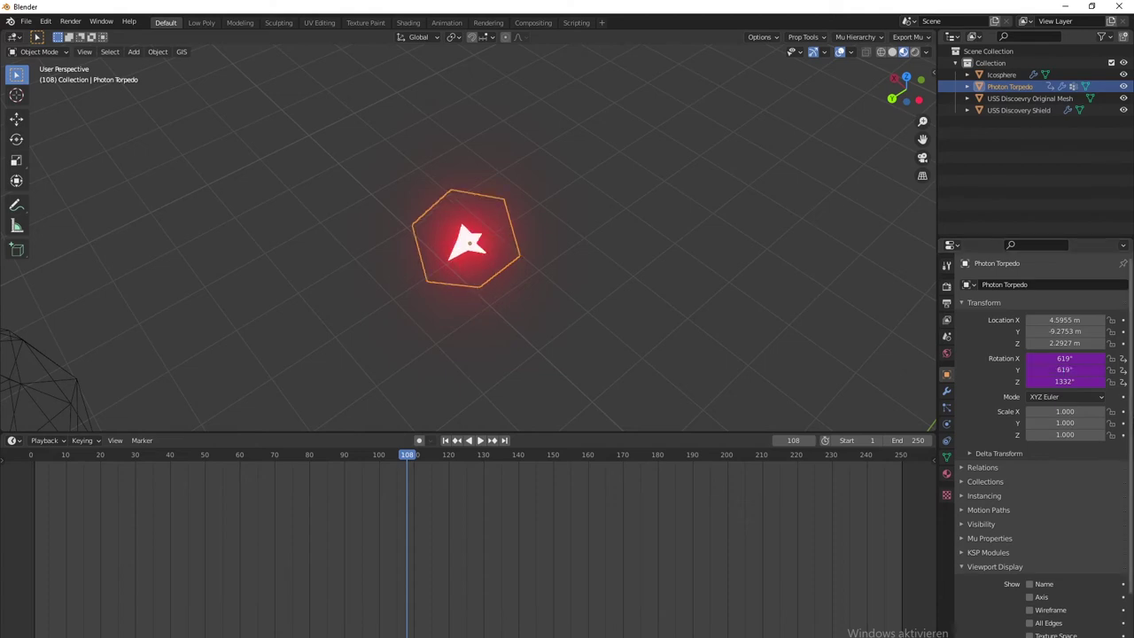
Step: Set the driver expression of the Photon Torpedo's Z rotation to frame * 0.1
left_click(1081, 381)
left_click(1080, 381)
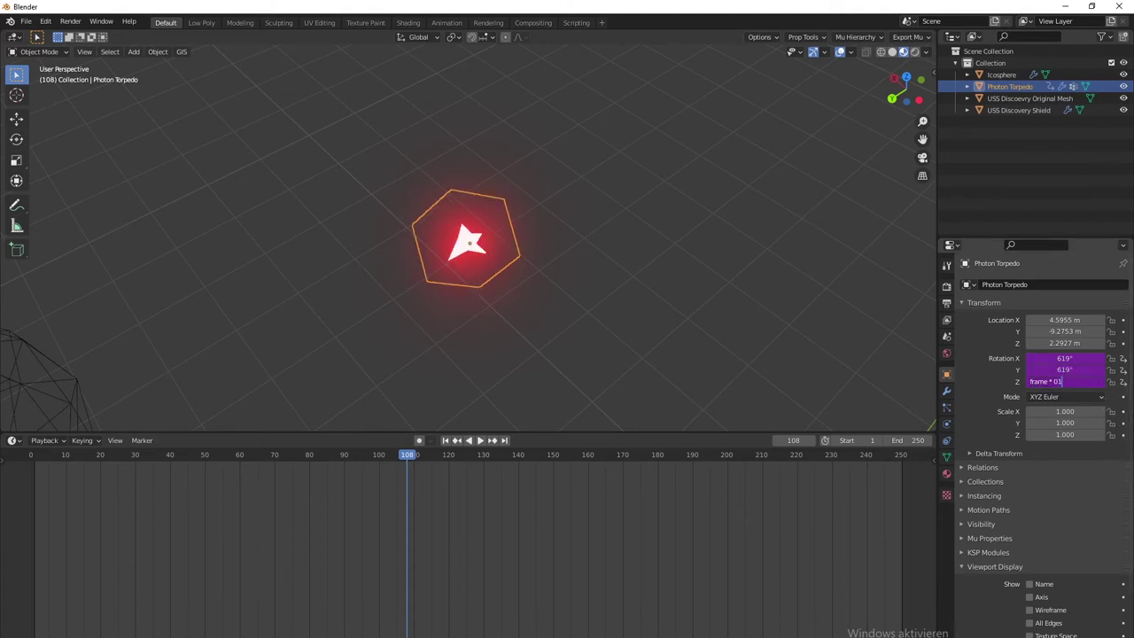
key("Return")
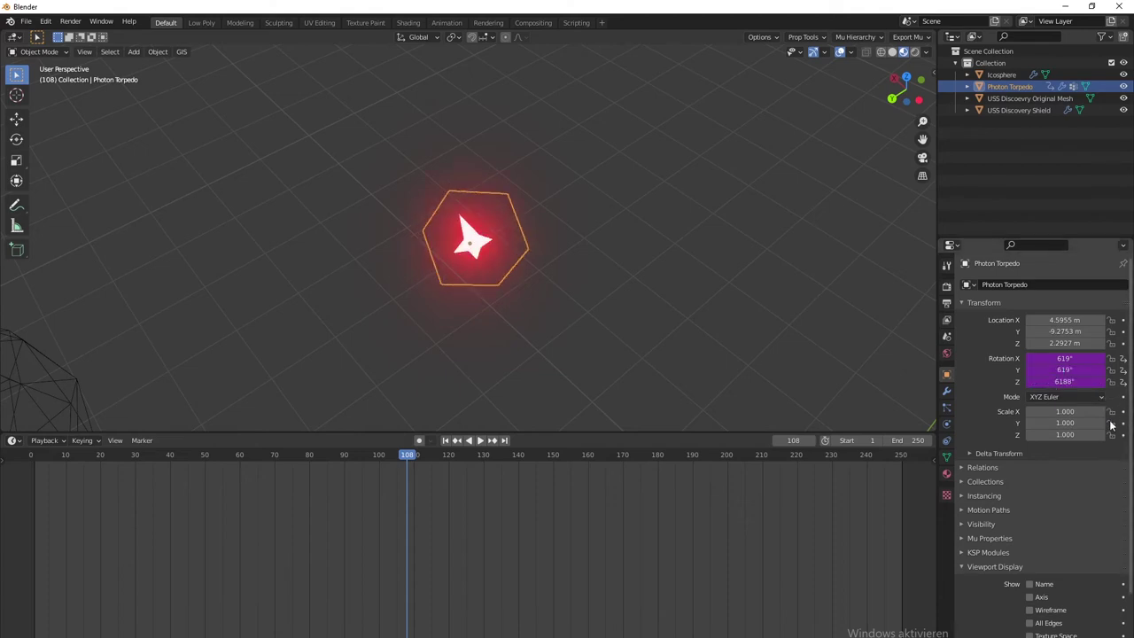
left_click(1081, 383)
left_click(1081, 383)
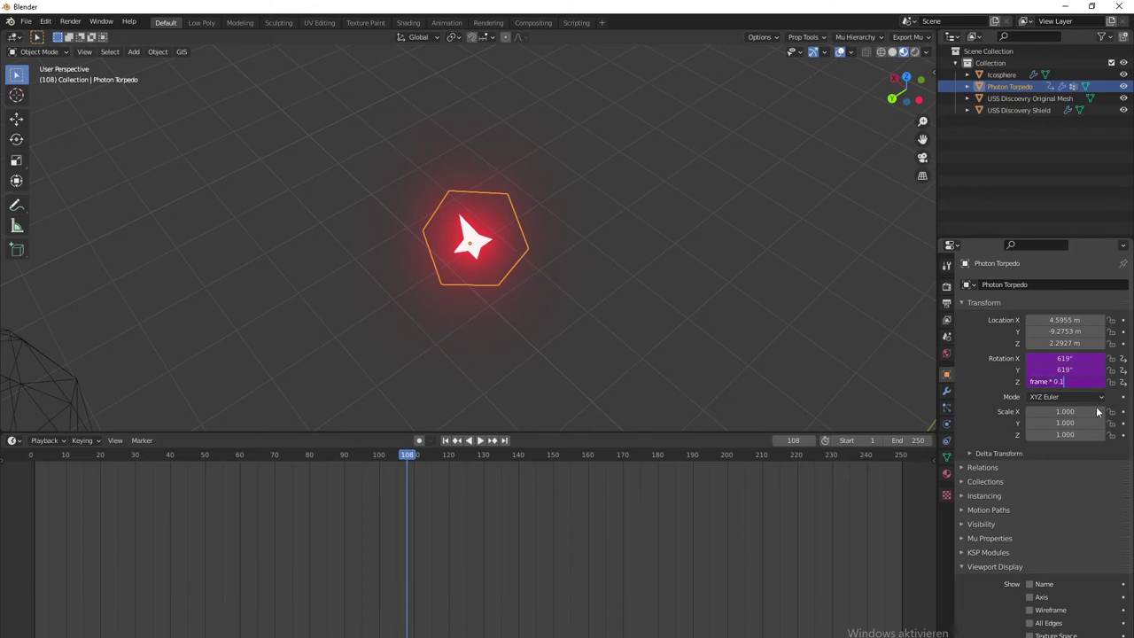
key("Return")
Step: While the animation plays, set the X and Y rotation driver expressions to frame * 0.2
key("space")
mouse_move(631, 264)
middle_mouse_down()
mouse_move(477, 207)
mouse_move(548, 241)
mouse_move(639, 248)
middle_mouse_up()
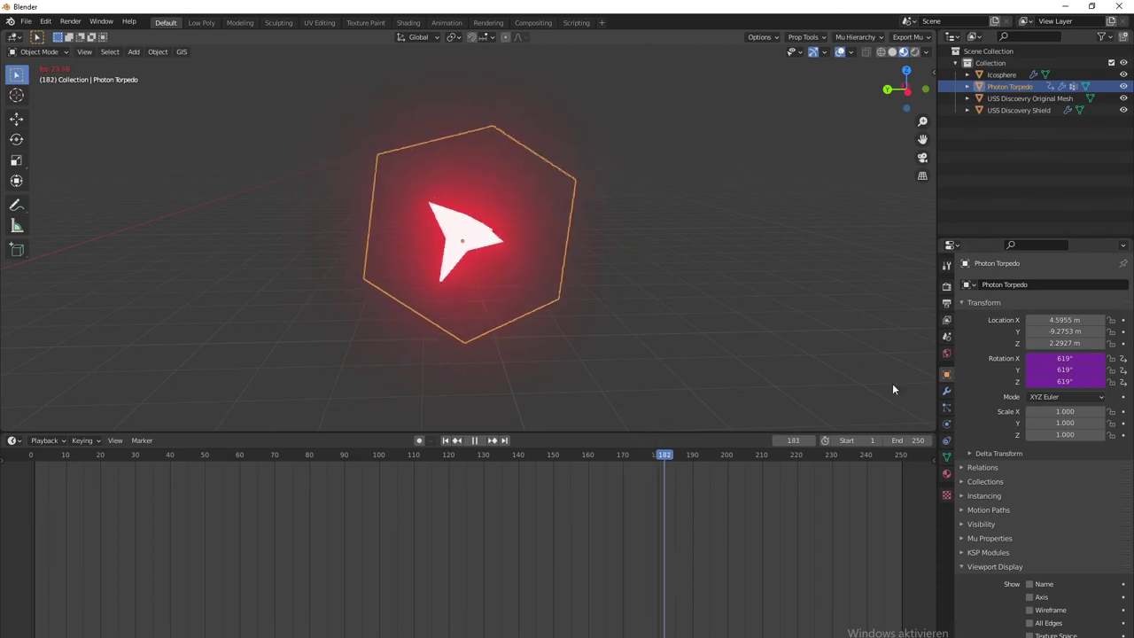
left_click(1063, 358)
left_click(1064, 358)
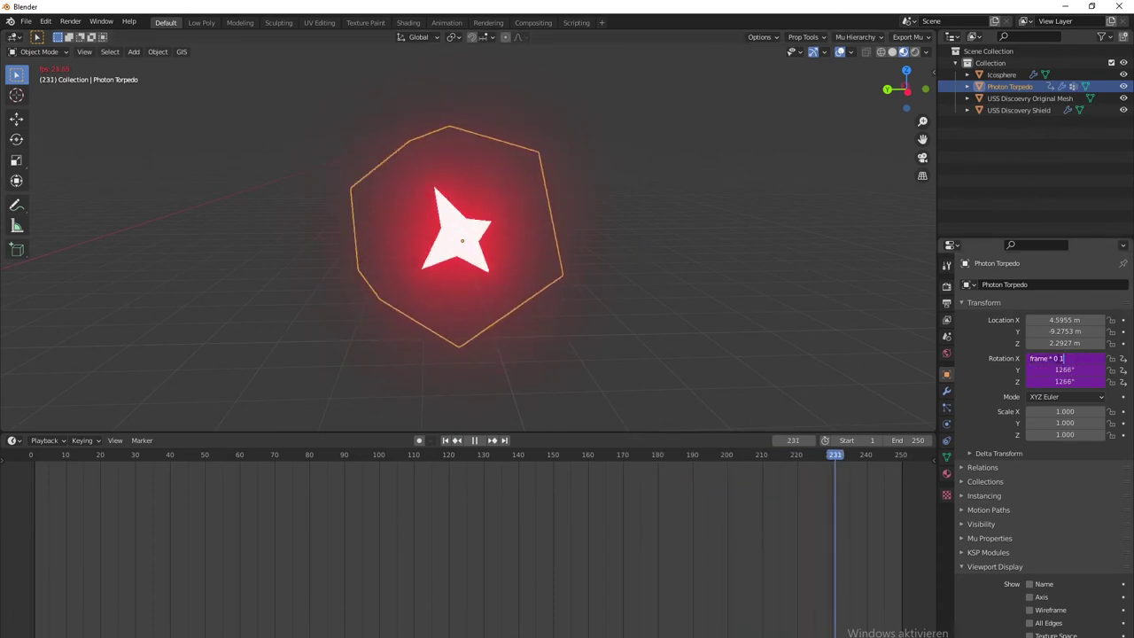
key("BackSpace")
type("2")
key("Return")
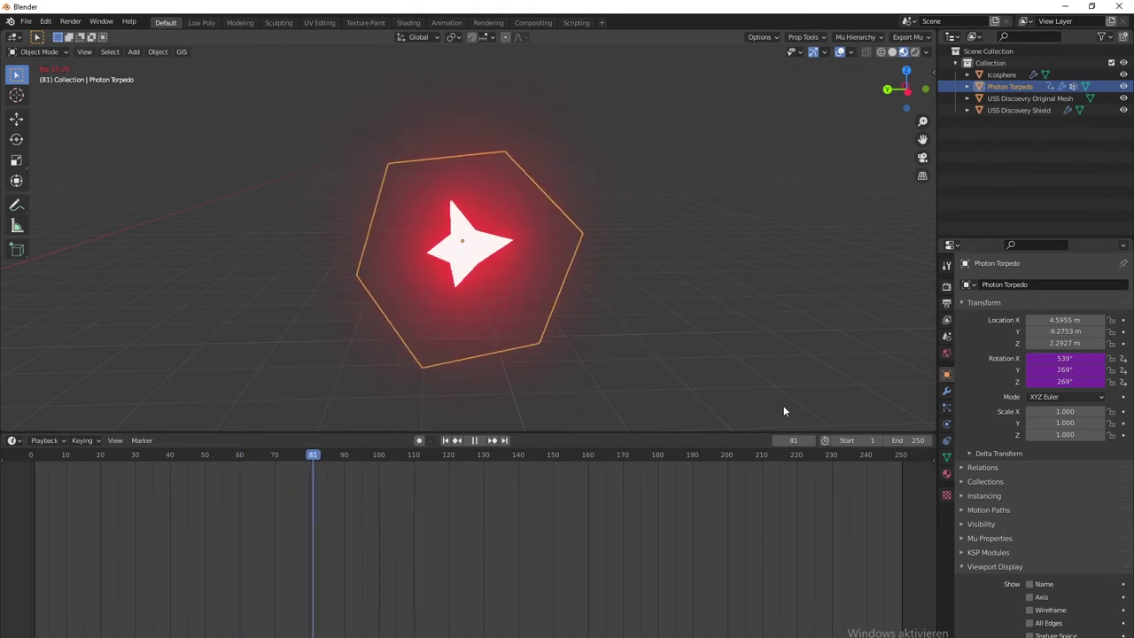
double_click(1066, 370)
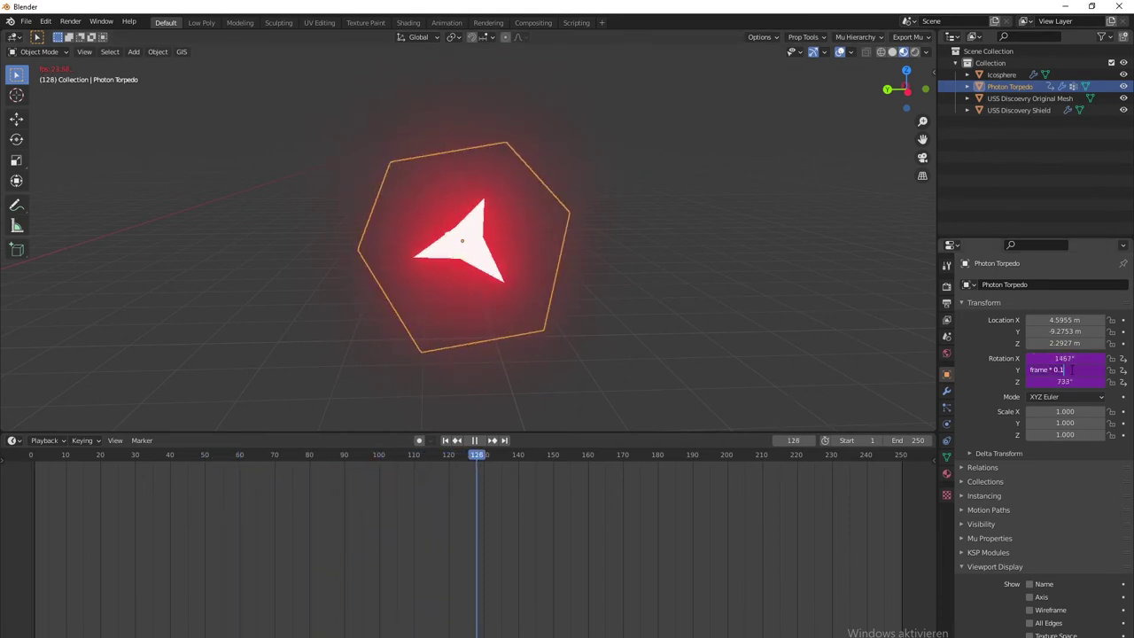
type("2")
key("Return")
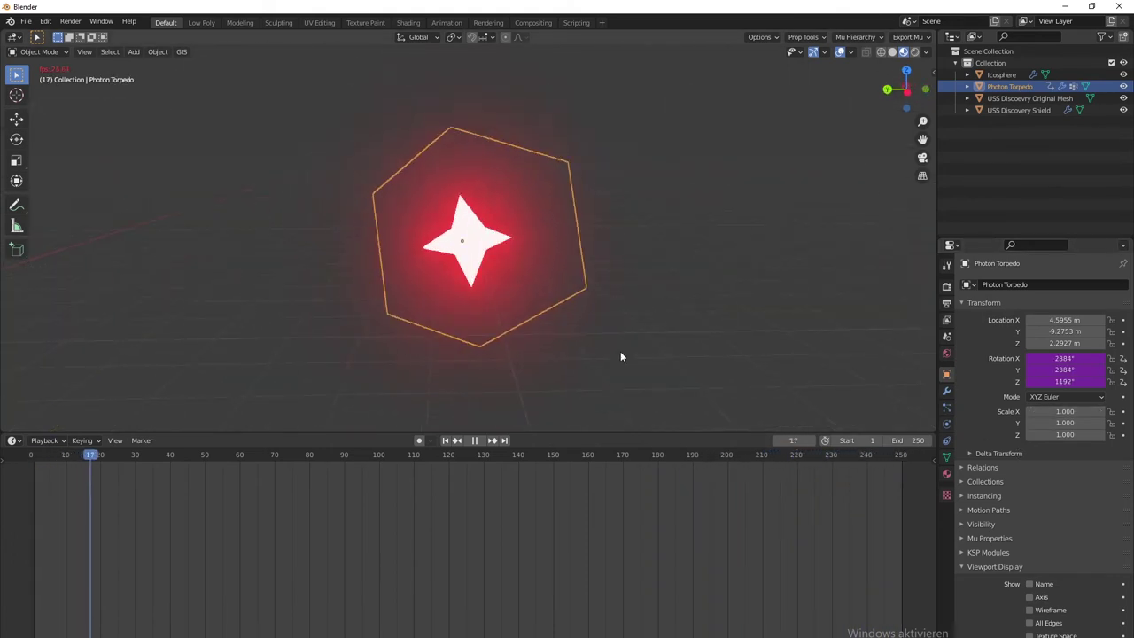
Step: Deselect the Photon Torpedo, watch its spin from farther away and stop the playback
left_click(682, 315)
scroll(694, 294, "down", 6)
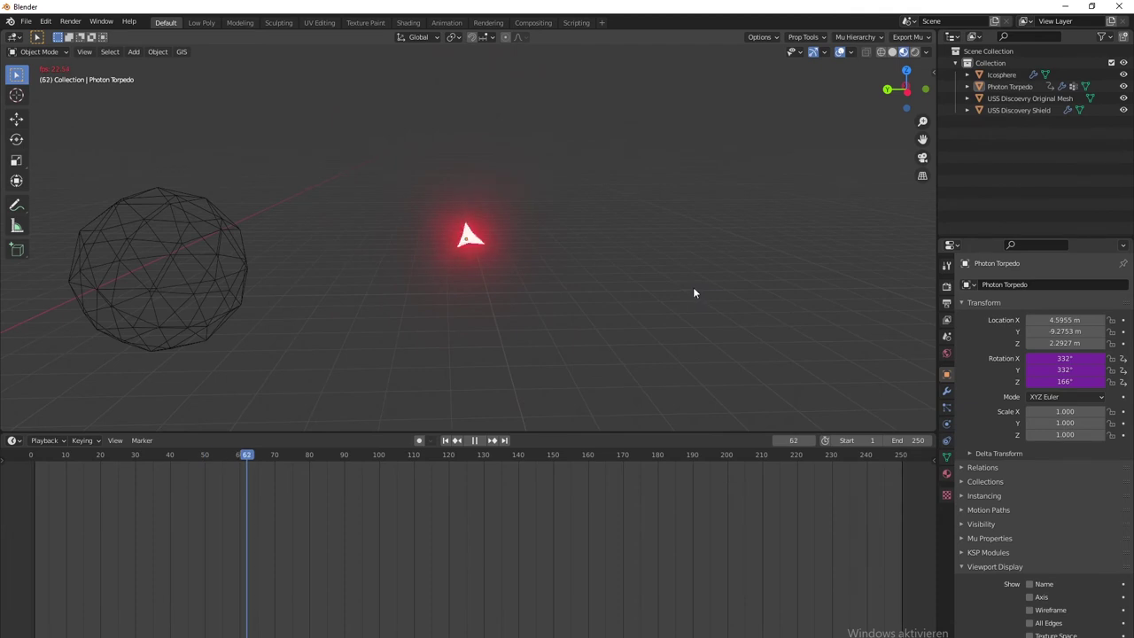
key("space")
middle_click_drag(653, 304, 575, 295)
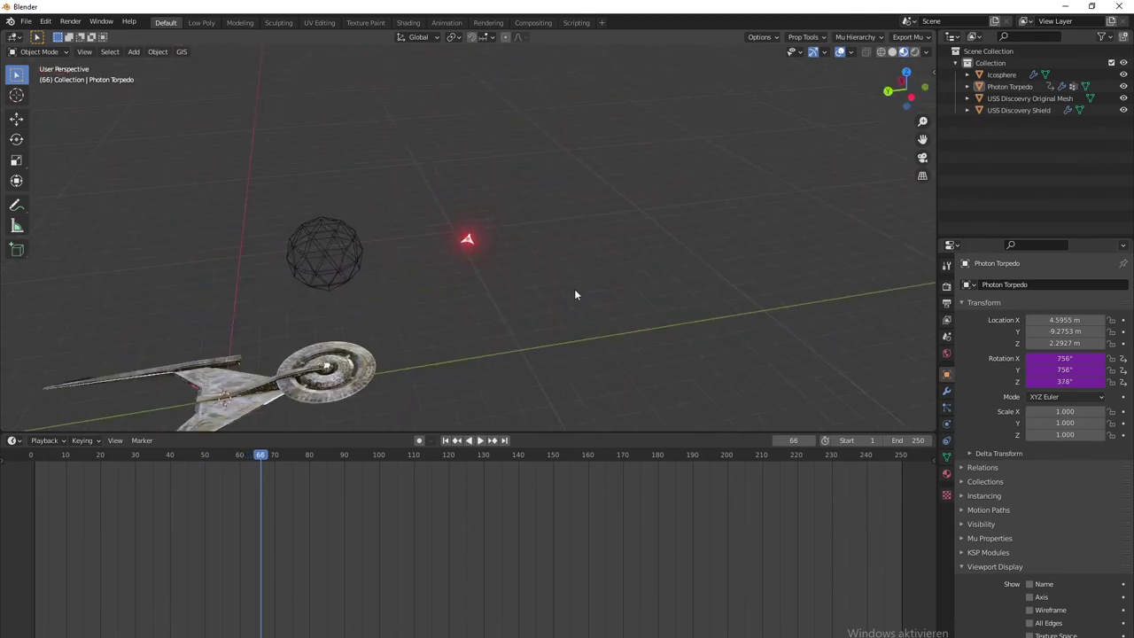
Step: Create two linked duplicates of the Photon Torpedo and place them one after another beyond the original, farther from the ship
left_click(473, 245)
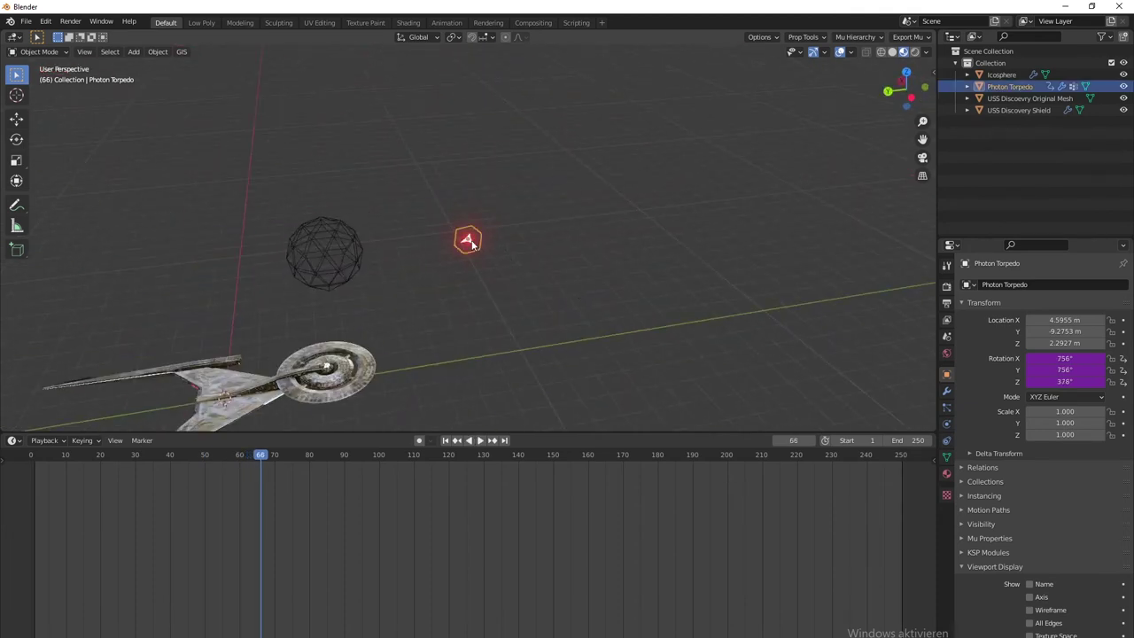
key("alt+d")
left_click(525, 254)
key("alt+d")
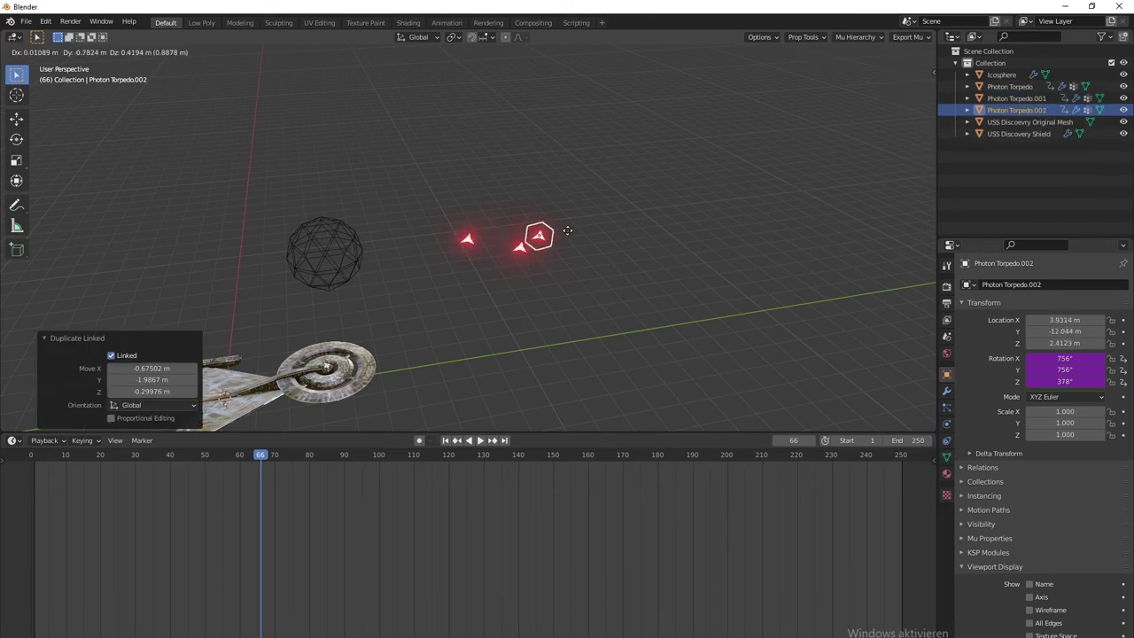
left_click(573, 233)
Step: Delete the wireframe Icosphere above the ship
middle_click_drag(362, 306, 402, 183)
left_click(402, 183)
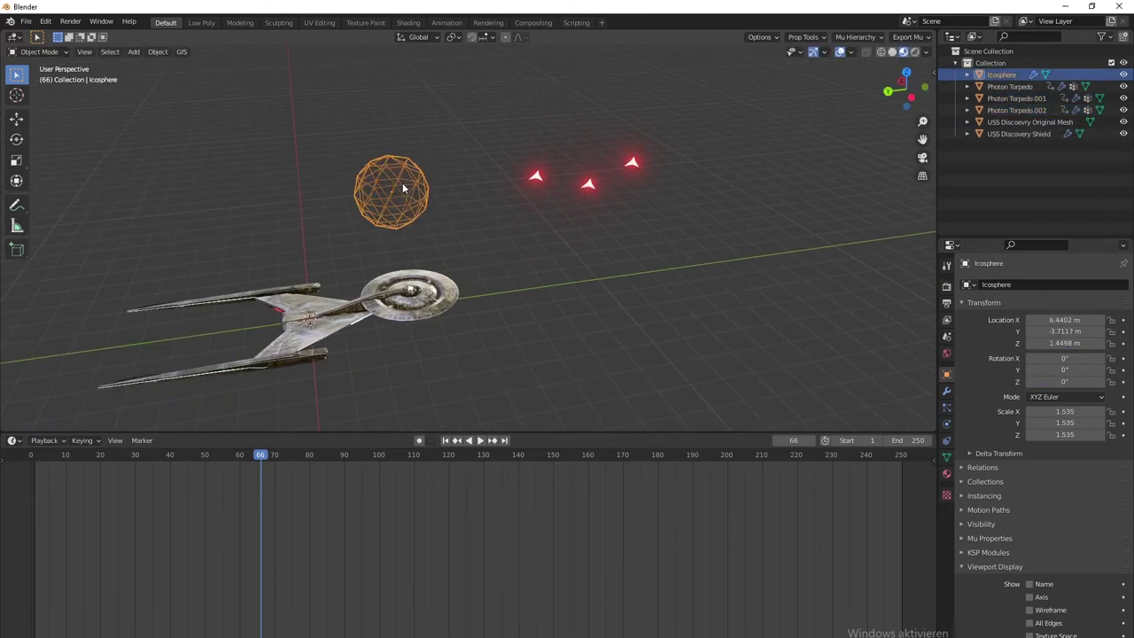
key("x")
left_click(403, 184)
Step: Move all three photon torpedoes together farther away from the front of the ship
middle_click_drag(402, 318, 560, 271, "shift")
scroll(560, 272, "up", 6)
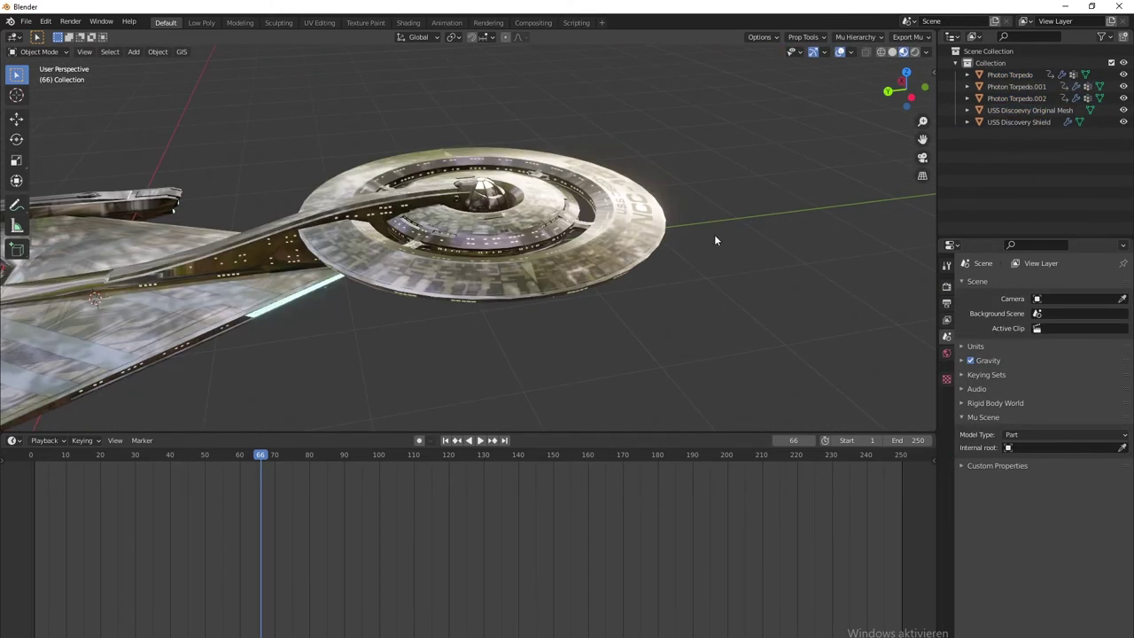
middle_click_drag(741, 225, 706, 237)
scroll(705, 235, "down", 5)
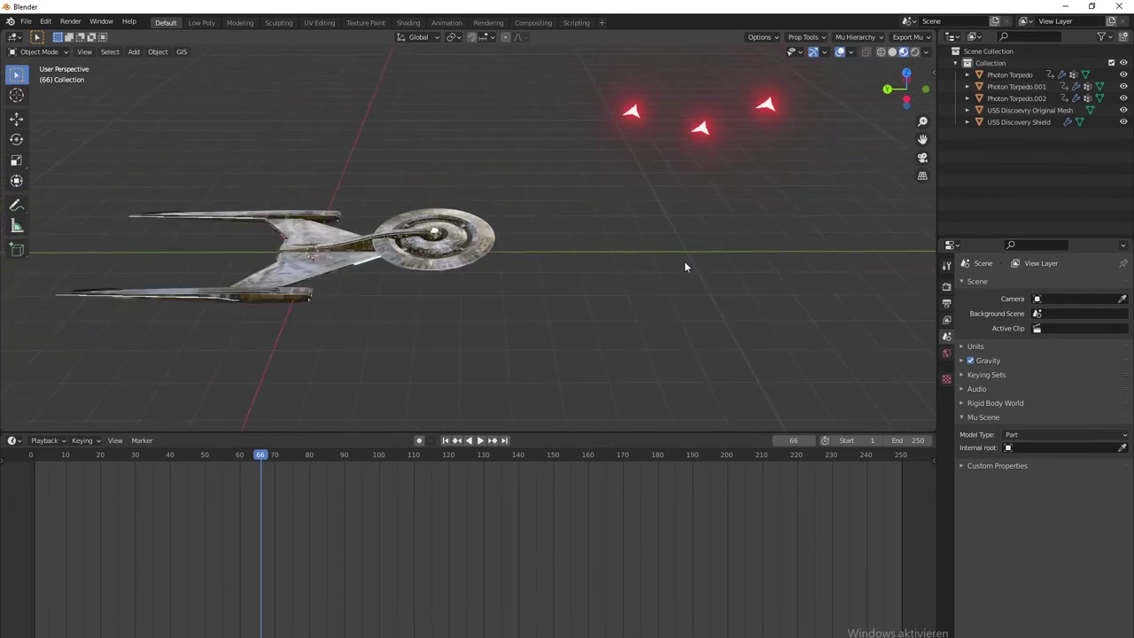
middle_click_drag(643, 274, 622, 274)
middle_click_drag(537, 252, 584, 353)
left_click(789, 83)
scroll(633, 307, "down", 4)
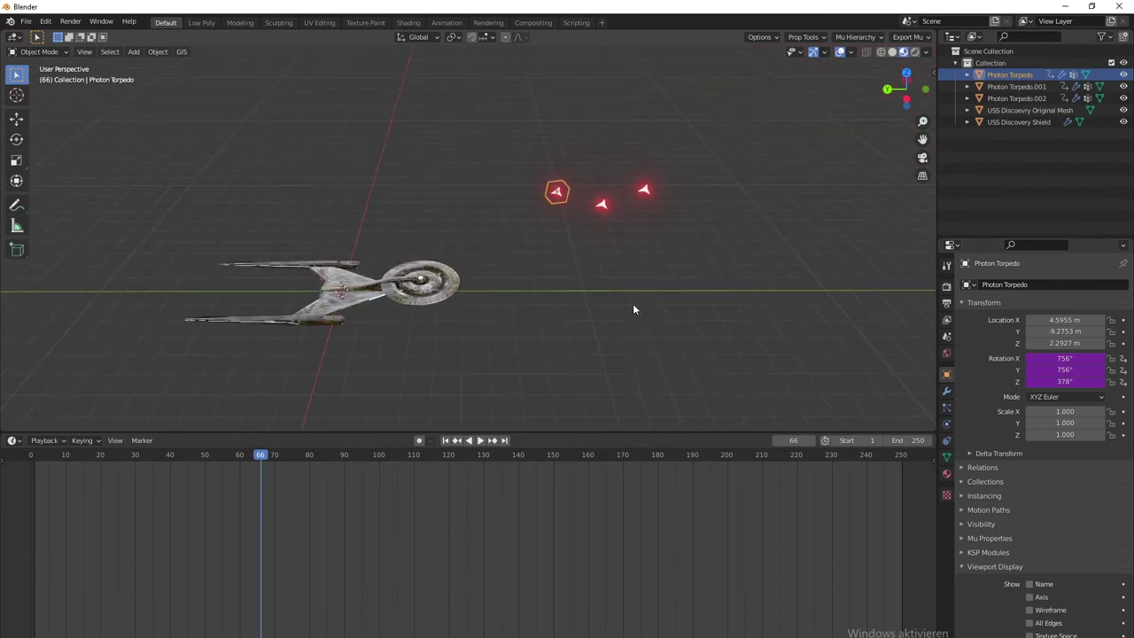
left_click_drag(521, 137, 734, 256)
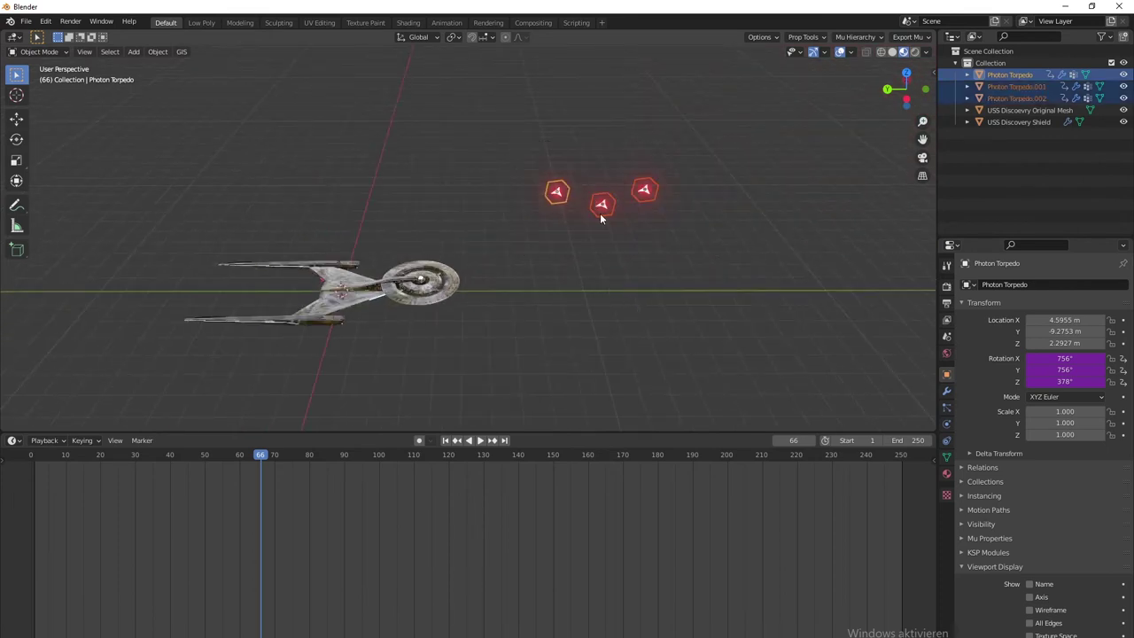
key("g")
left_click(768, 136)
Step: Shift only the original Photon Torpedo by about 0.4 m in X, -2.2 m in Y and 0.67 m in Z
middle_click_drag(407, 282, 540, 266)
left_click(702, 125)
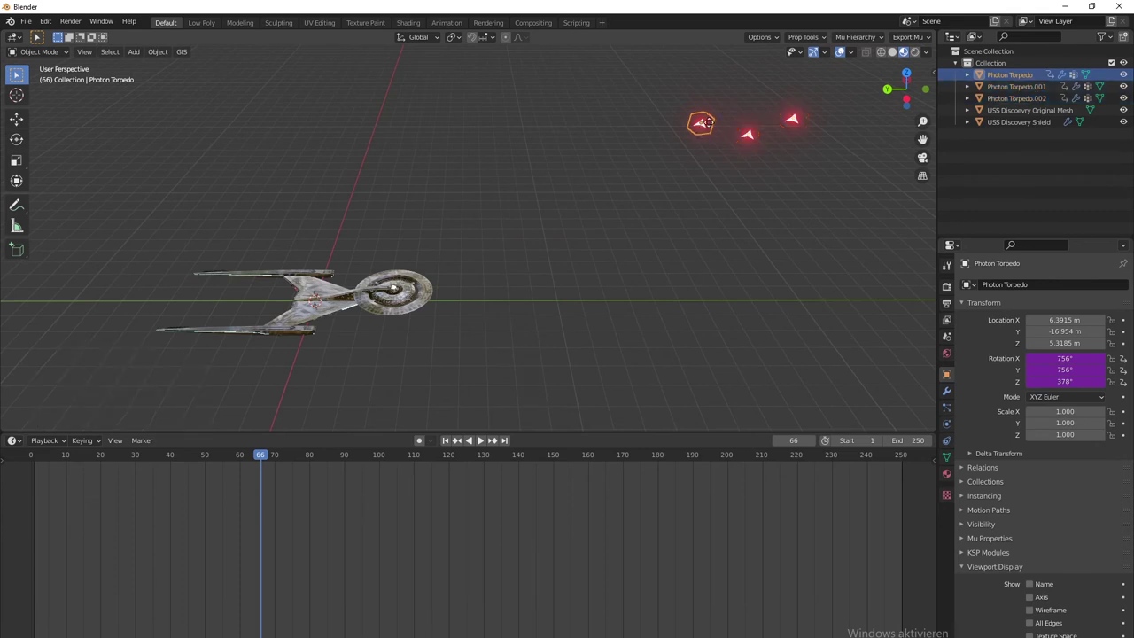
left_click_drag(707, 122, 753, 105)
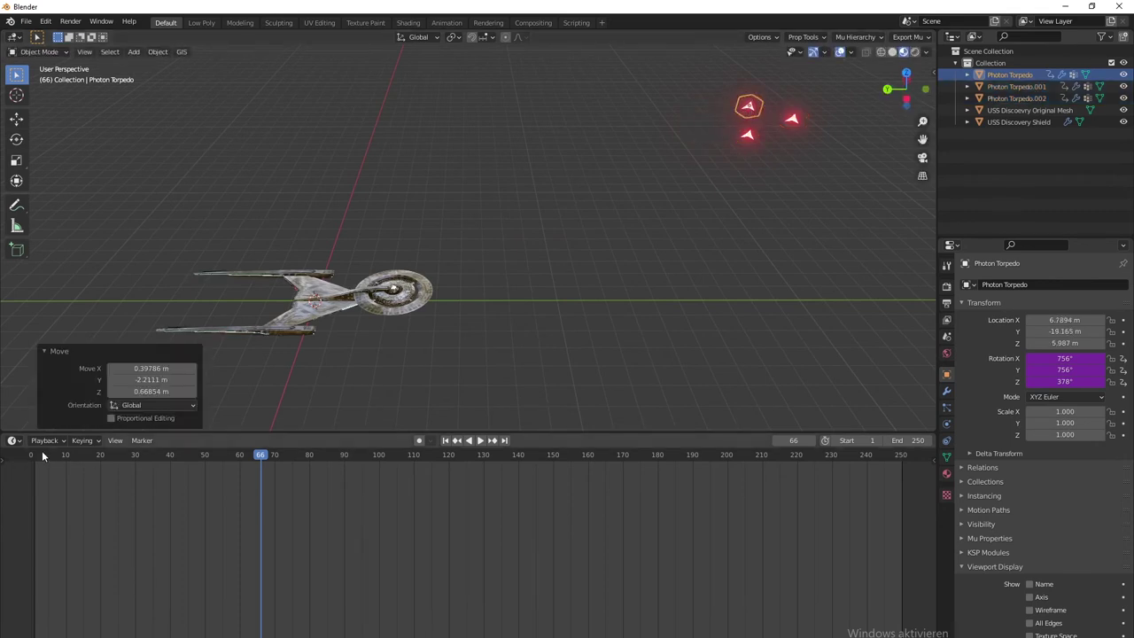
Step: At frame 10, insert a location keyframe for all three photon torpedoes
left_click_drag(42, 456, 68, 456)
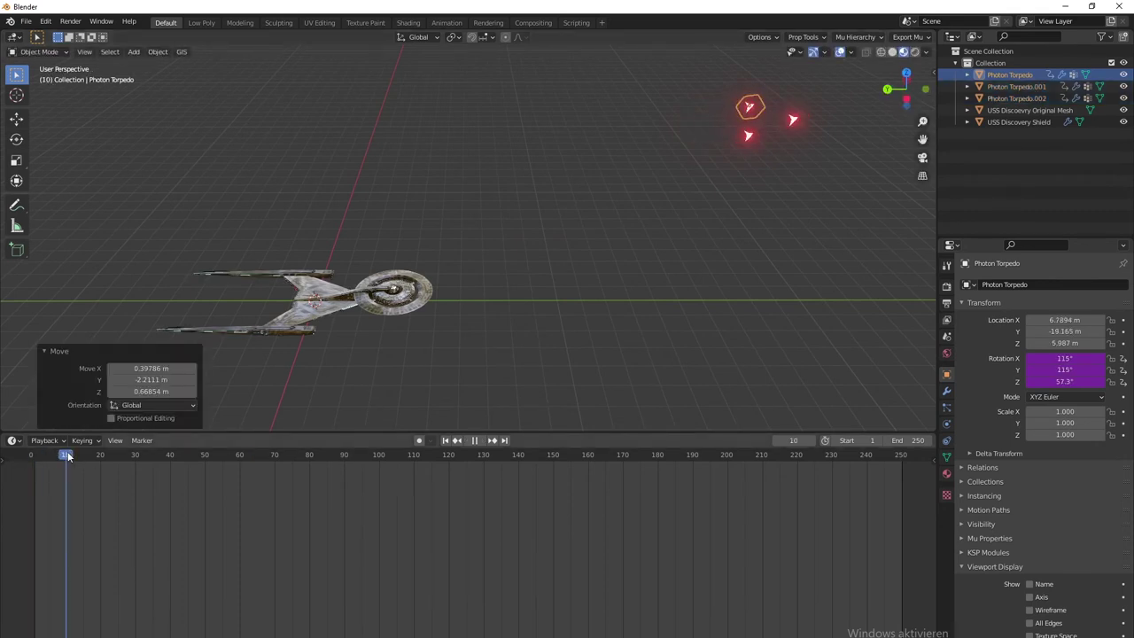
left_click_drag(707, 199, 847, 60)
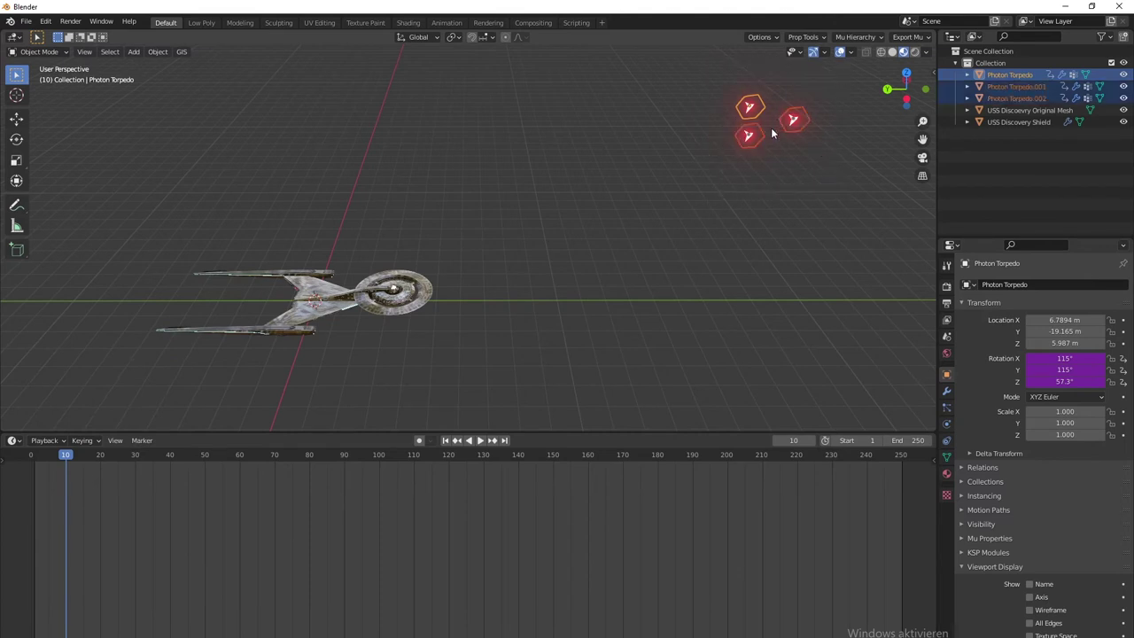
key("i")
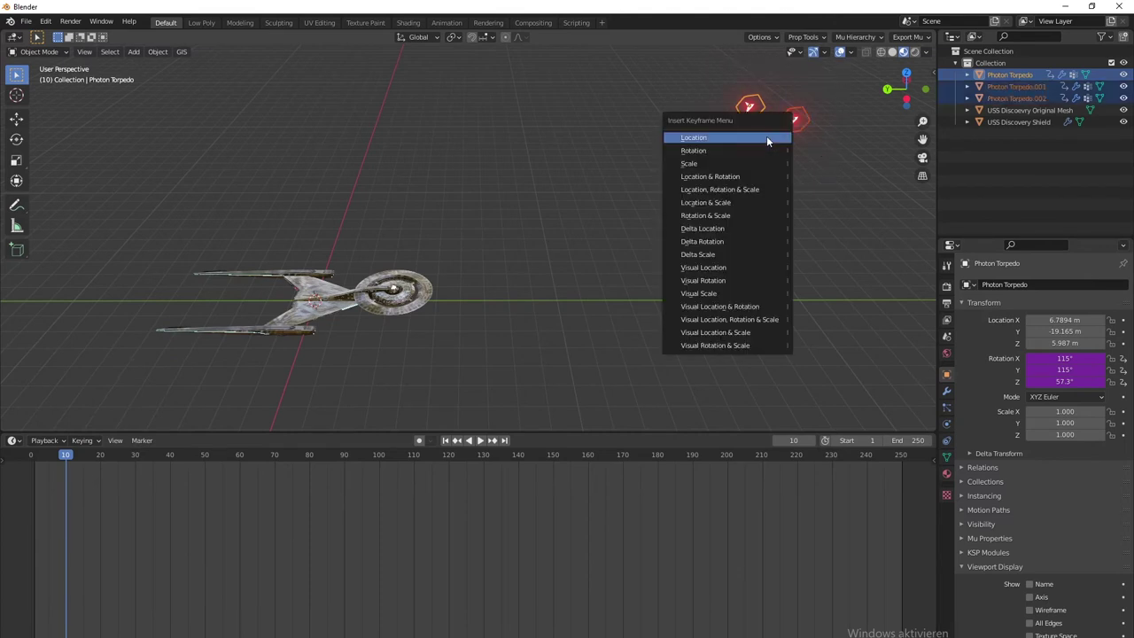
left_click(767, 137)
Step: Select only the original Photon Torpedo, play the animation briefly to judge the timing and set the current frame to 80
middle_click_drag(544, 249, 627, 258)
scroll(628, 258, "up", 3)
scroll(715, 257, "down", 4)
left_click(780, 116)
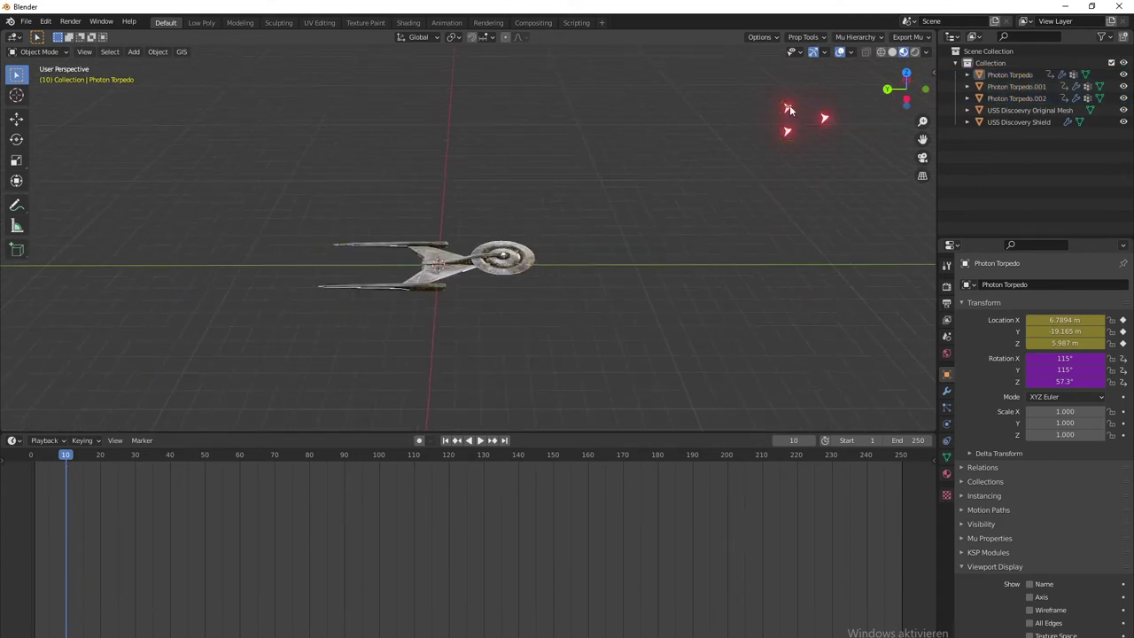
left_click(786, 111)
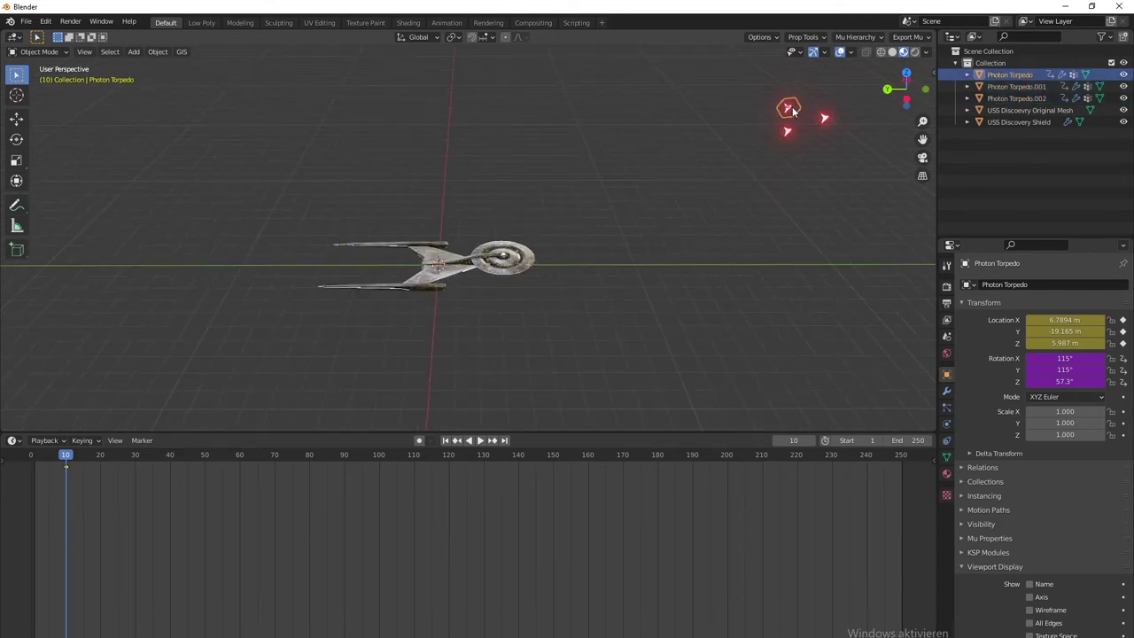
key("space")
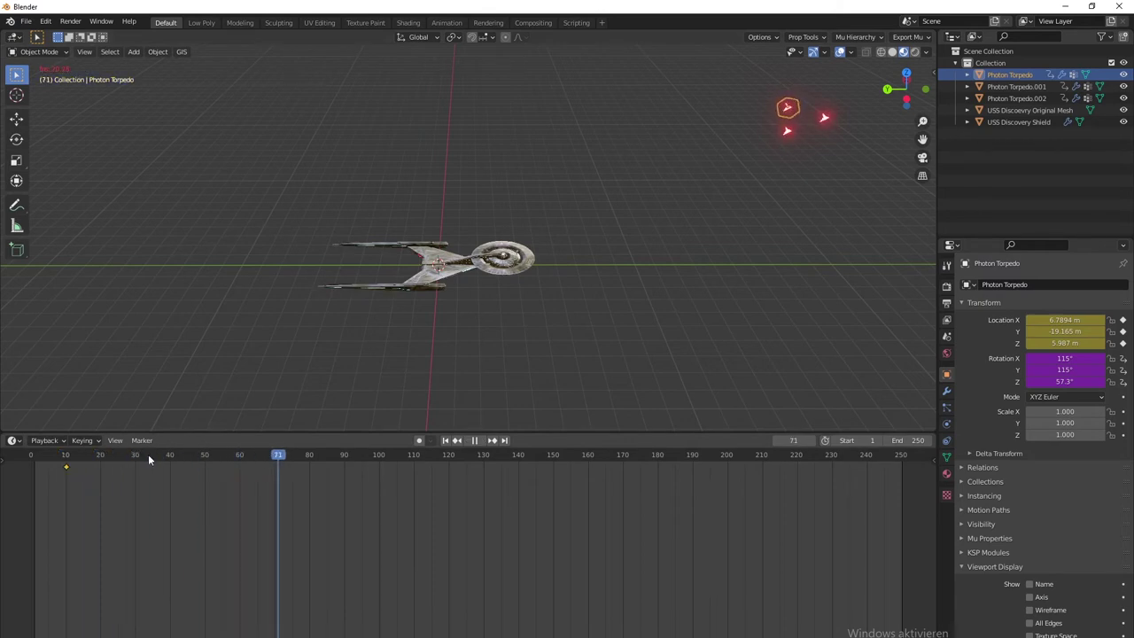
key("space")
left_click_drag(299, 457, 311, 456)
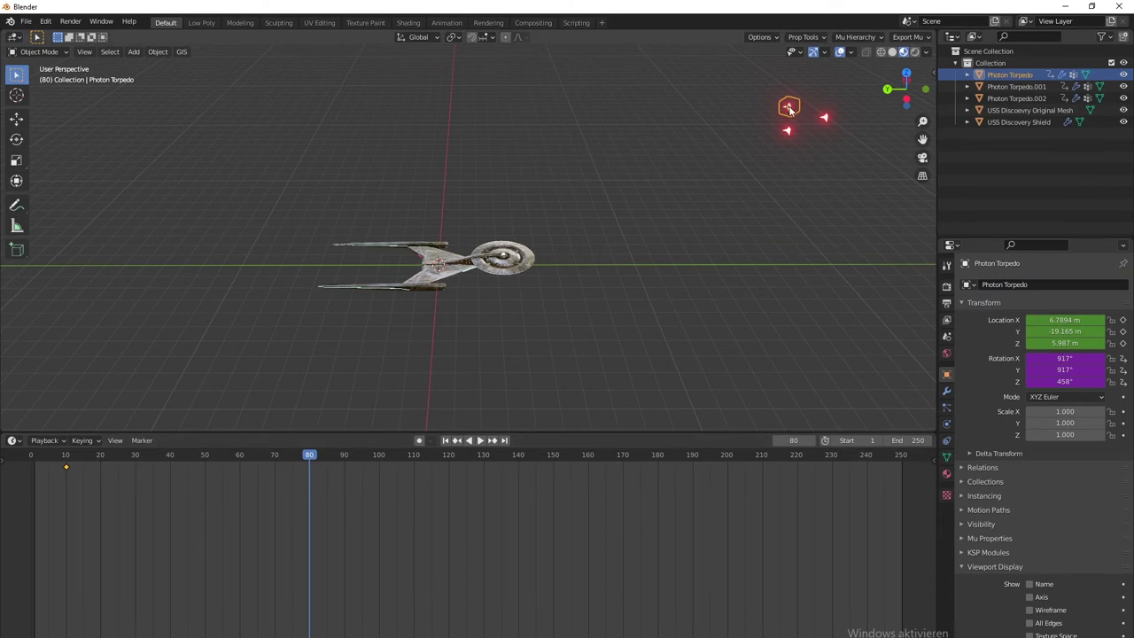
Step: Move the Photon Torpedo to the ship's near nacelle, at about X -1.93 m, Y 4.04 m and Z 0.19 m
left_click_drag(789, 110, 407, 286)
scroll(453, 310, "up", 8)
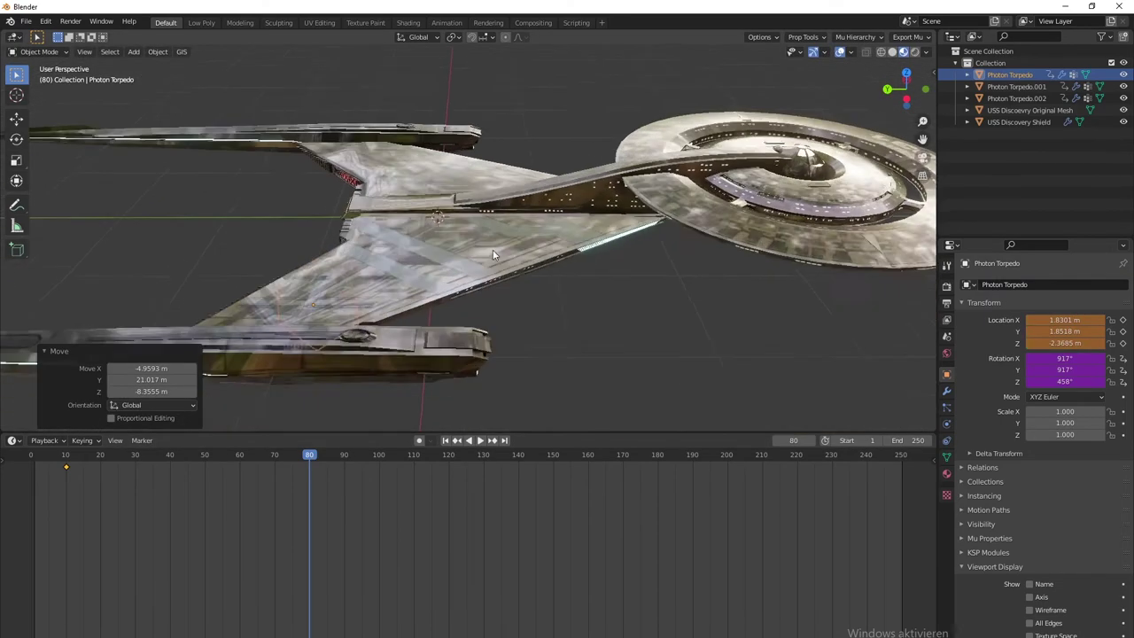
key("KP_Decimal")
middle_click_drag(628, 294, 573, 309)
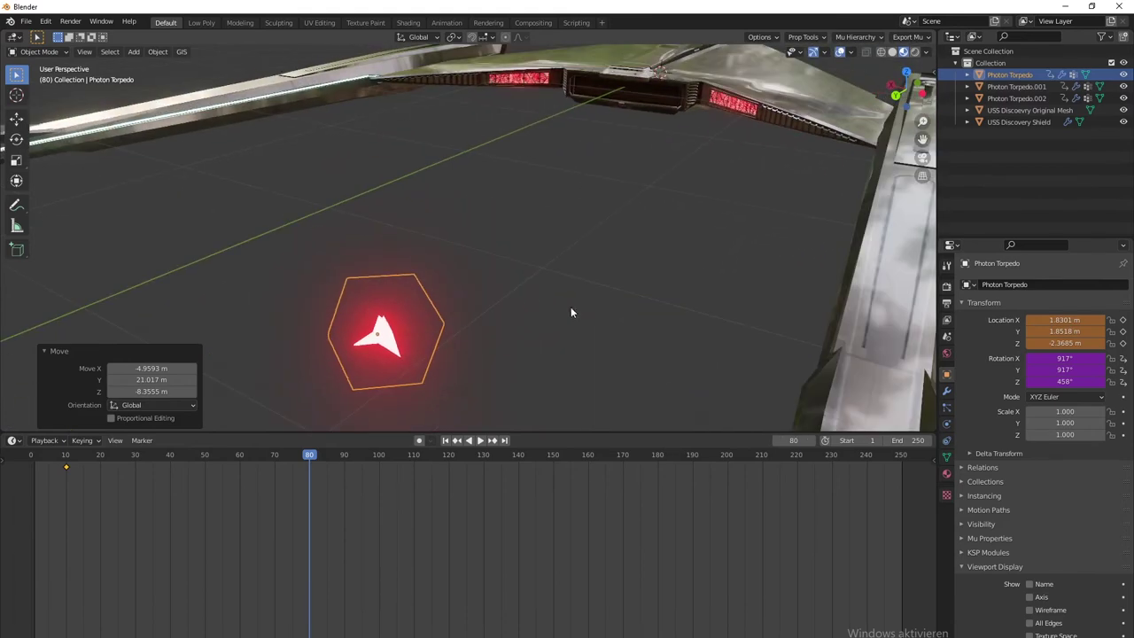
left_click(16, 117)
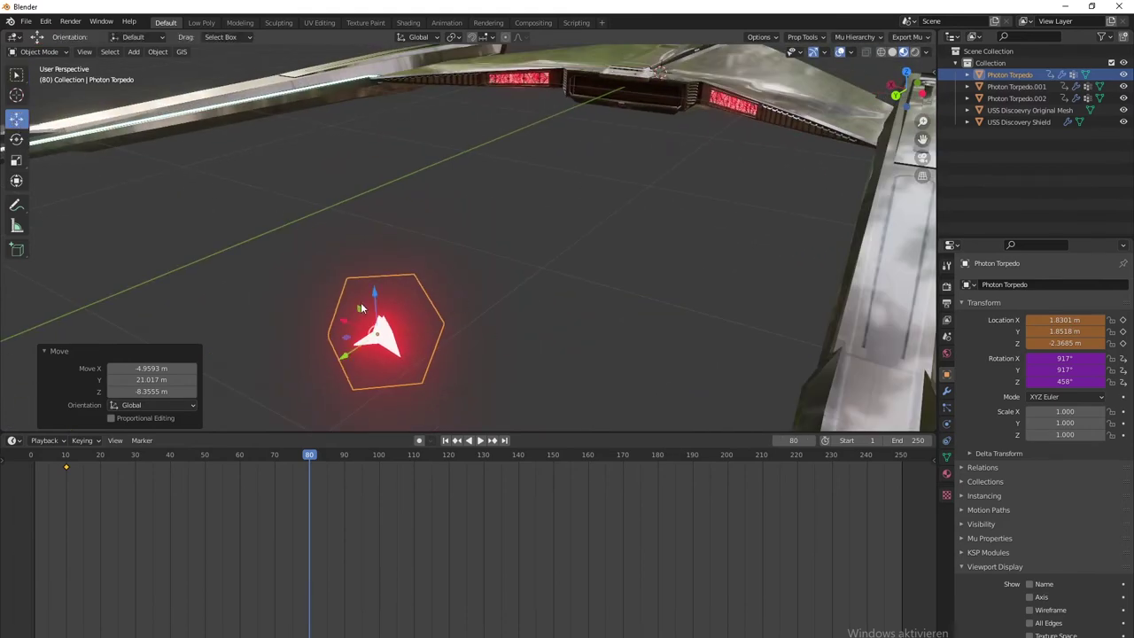
left_click_drag(361, 308, 843, 149)
middle_click_drag(470, 292, 419, 296)
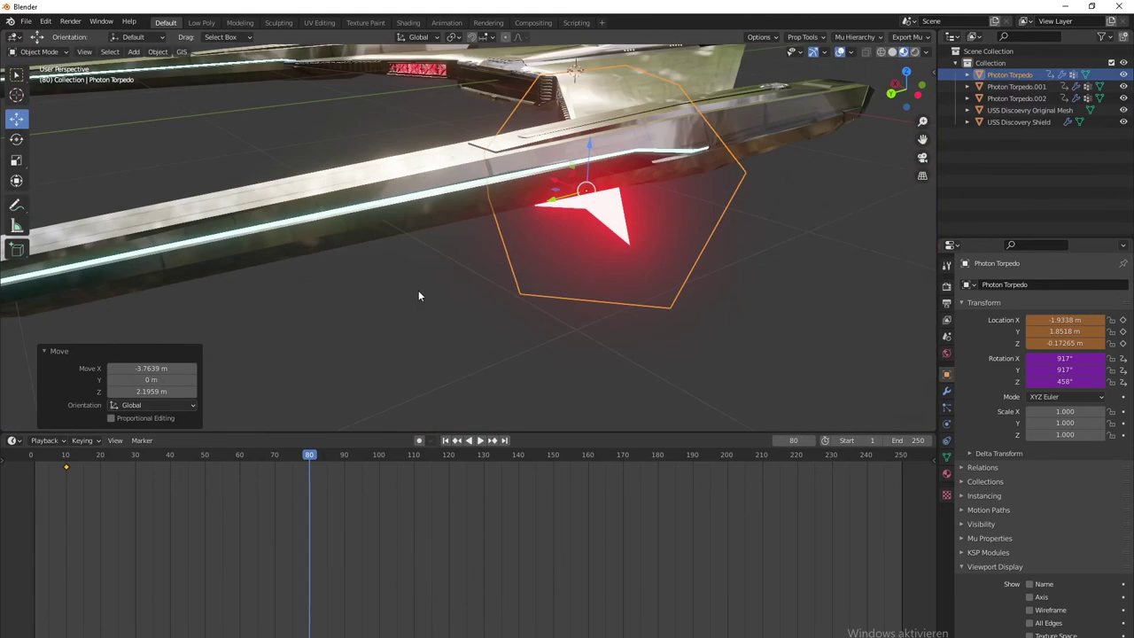
scroll(418, 296, "down", 5)
left_click_drag(485, 232, 318, 205)
middle_click_drag(317, 206, 520, 256)
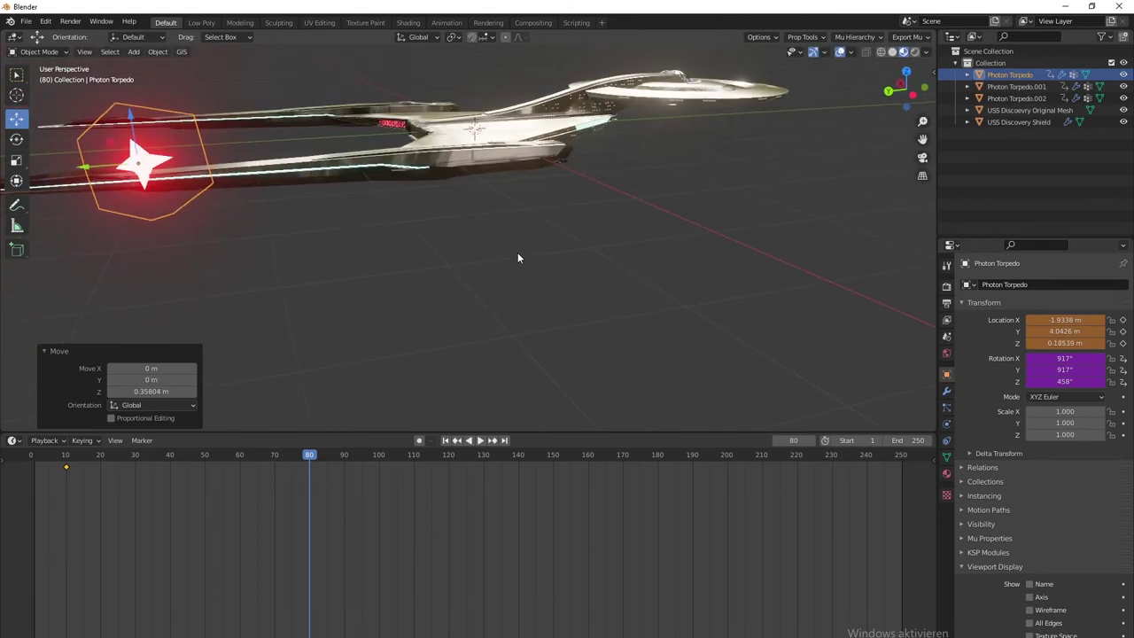
Step: Scale the Photon Torpedo's whole mesh down to about half its size in Edit Mode
key("Tab")
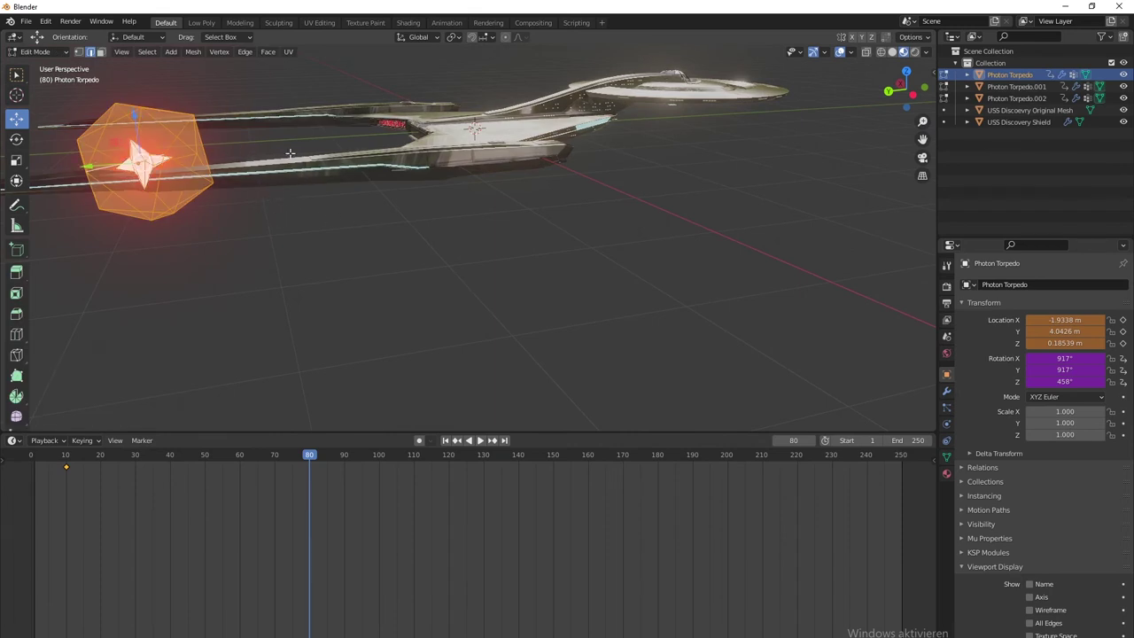
key("s")
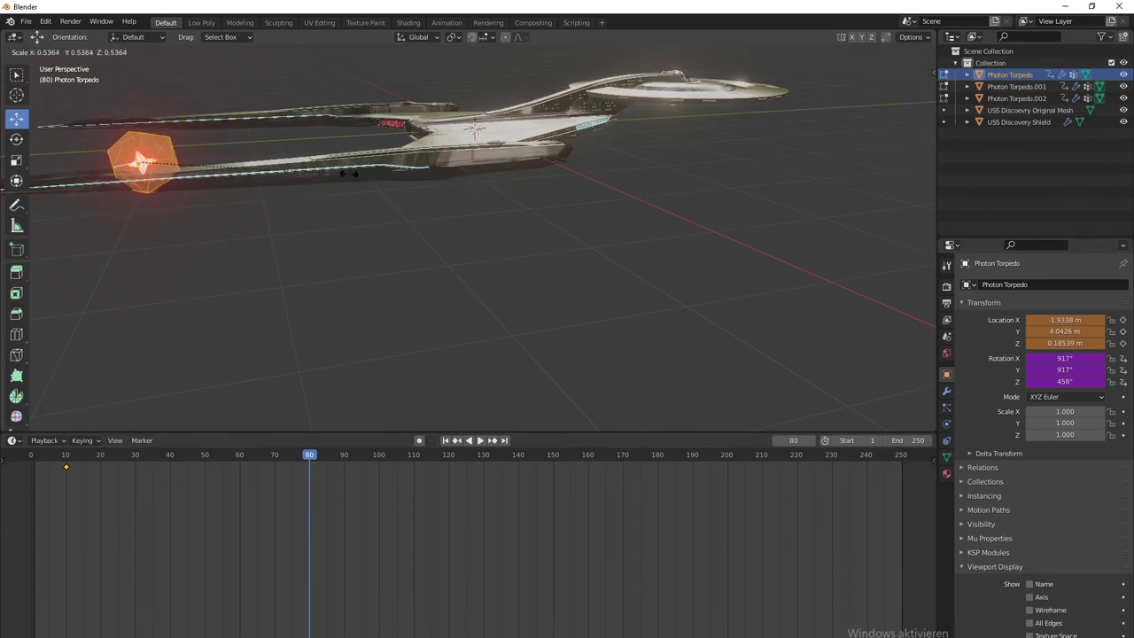
left_click(320, 166)
key("Tab")
Step: Lower the Photon Torpedo about 0.12 m into the nacelle and insert its location keyframe at frame 80
middle_click_drag(582, 222, 681, 183)
scroll(556, 238, "down", 2)
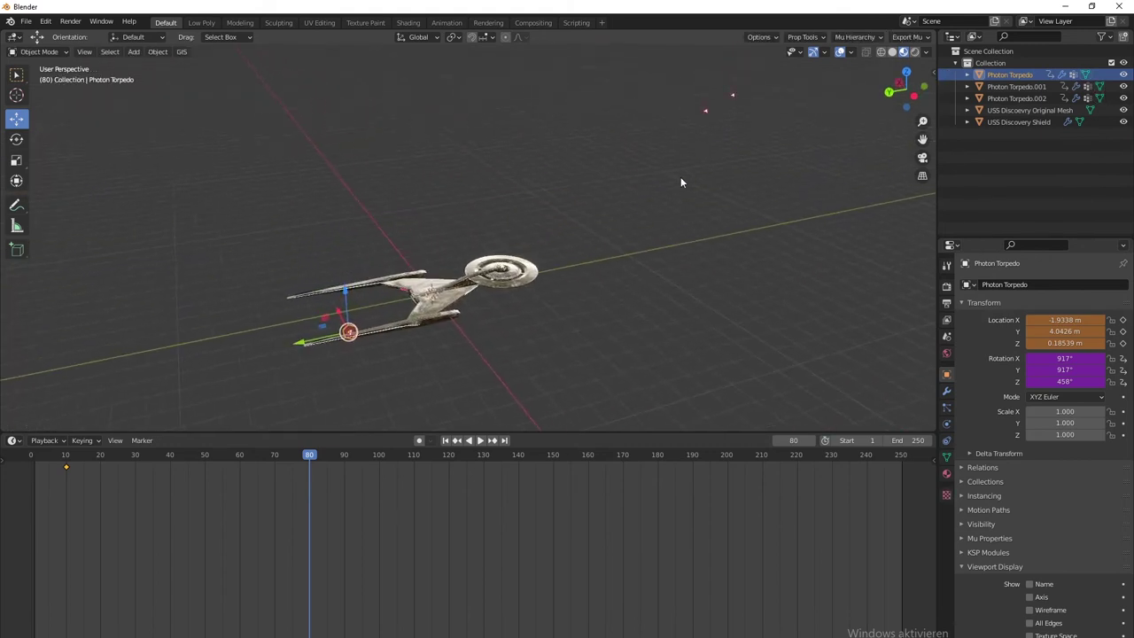
middle_click_drag(378, 318, 499, 232, "shift")
scroll(580, 296, "up", 7)
middle_click_drag(747, 363, 584, 312, "shift")
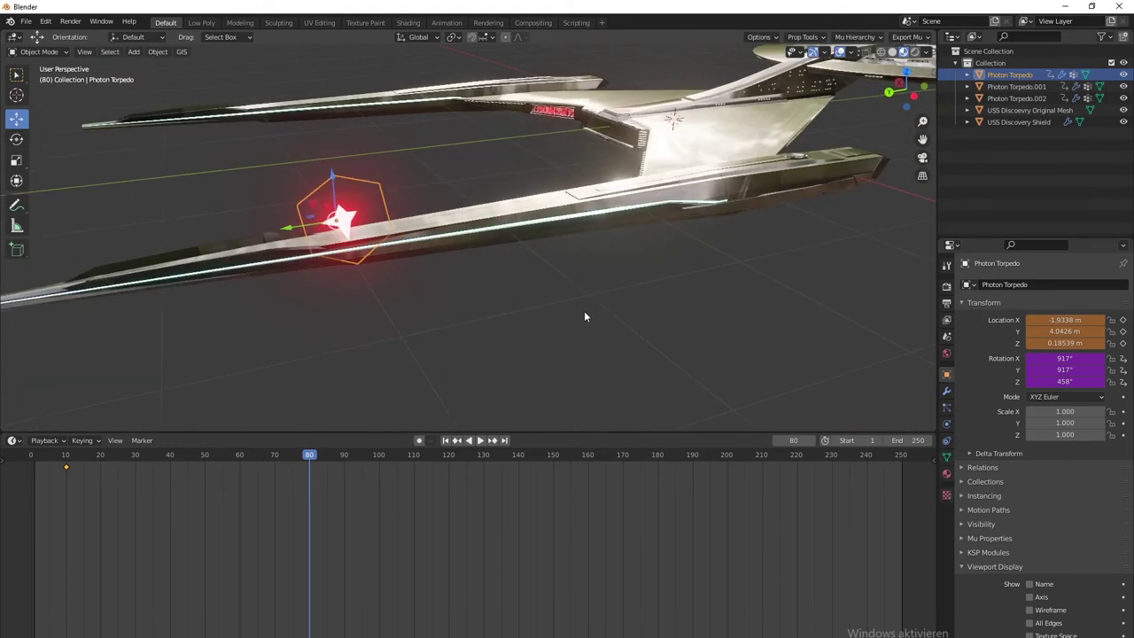
scroll(493, 325, "up", 5)
scroll(525, 321, "up", 2)
scroll(576, 323, "down", 6)
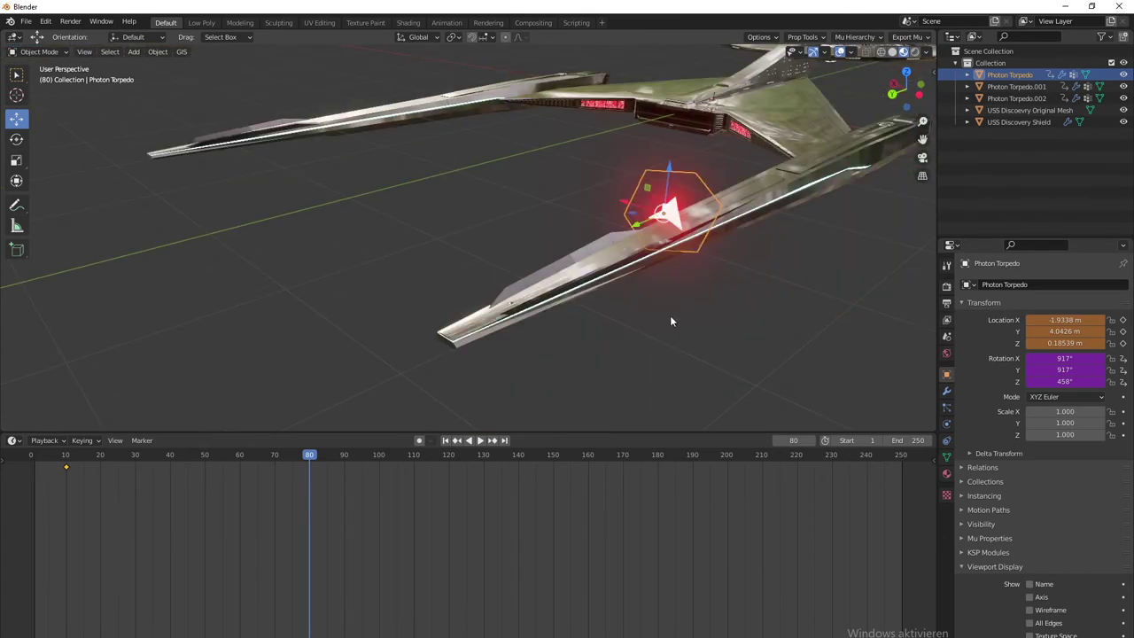
scroll(670, 315, "up", 3)
middle_click_drag(670, 316, 677, 282)
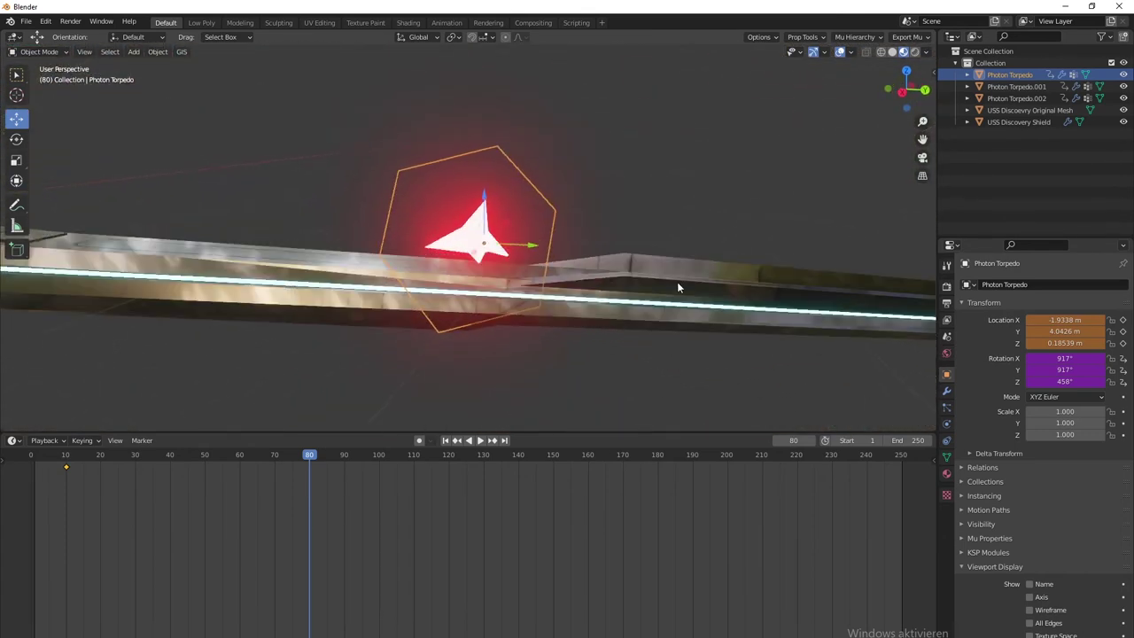
left_click_drag(484, 197, 498, 239)
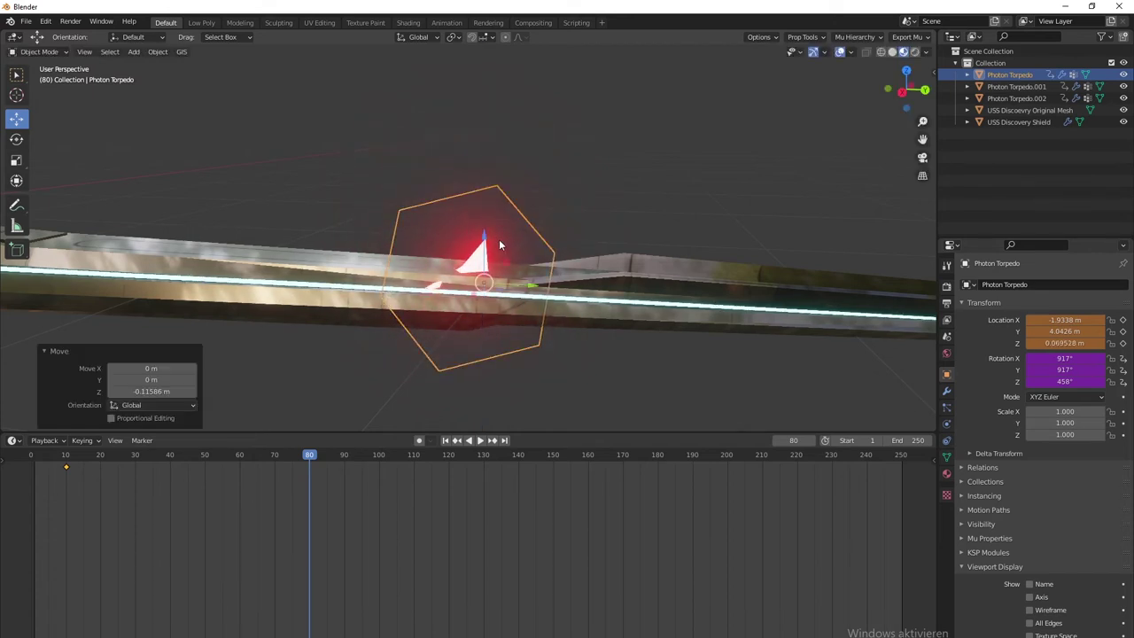
key("i")
left_click(459, 263)
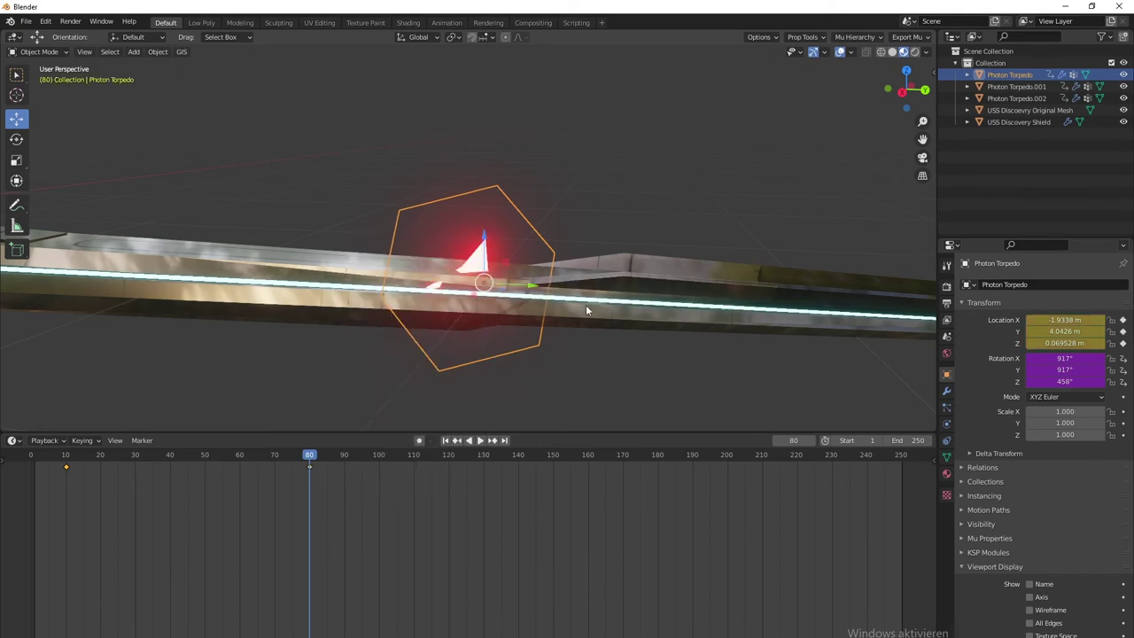
Step: Play the animation from near its start, follow the torpedo's flight and examine its impact on the nacelle up close
scroll(586, 305, "down", 6)
middle_click_drag(674, 184, 408, 219)
scroll(408, 219, "down", 5)
middle_click_drag(469, 311, 534, 292)
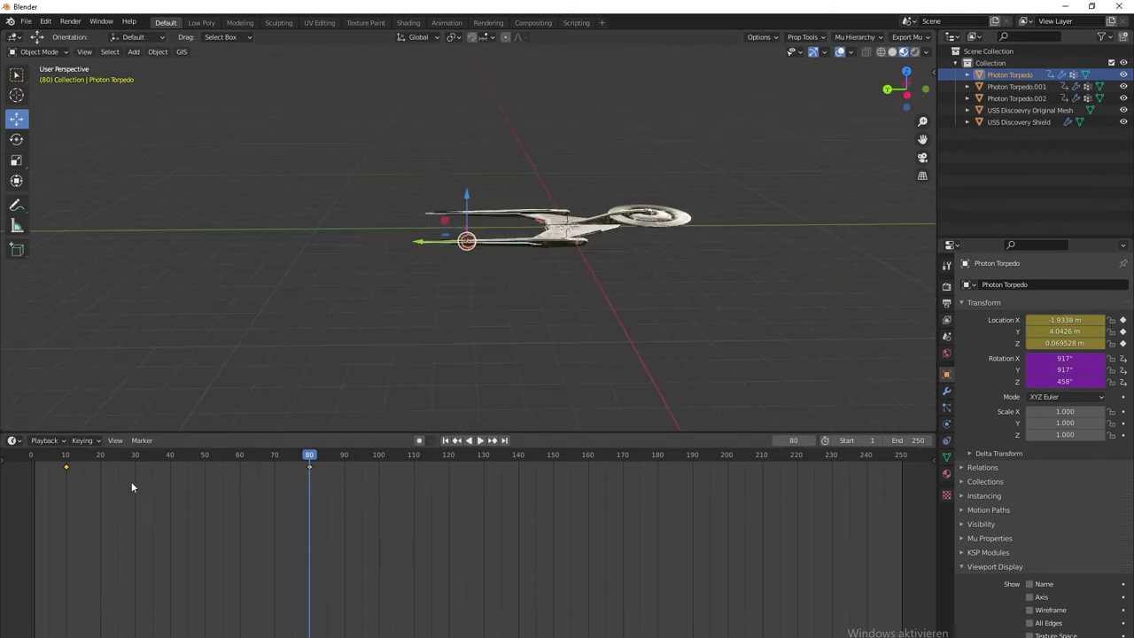
left_click_drag(71, 456, 53, 459)
key("space")
middle_click_drag(675, 253, 629, 298, "shift")
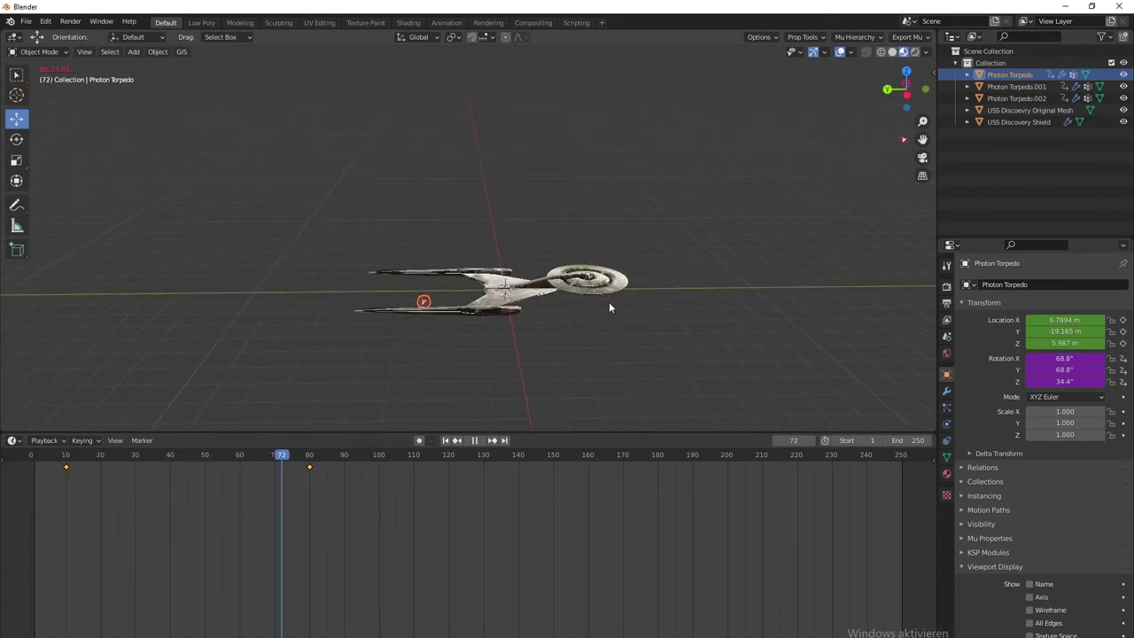
middle_click_drag(519, 313, 606, 289, "shift")
scroll(559, 317, "up", 6)
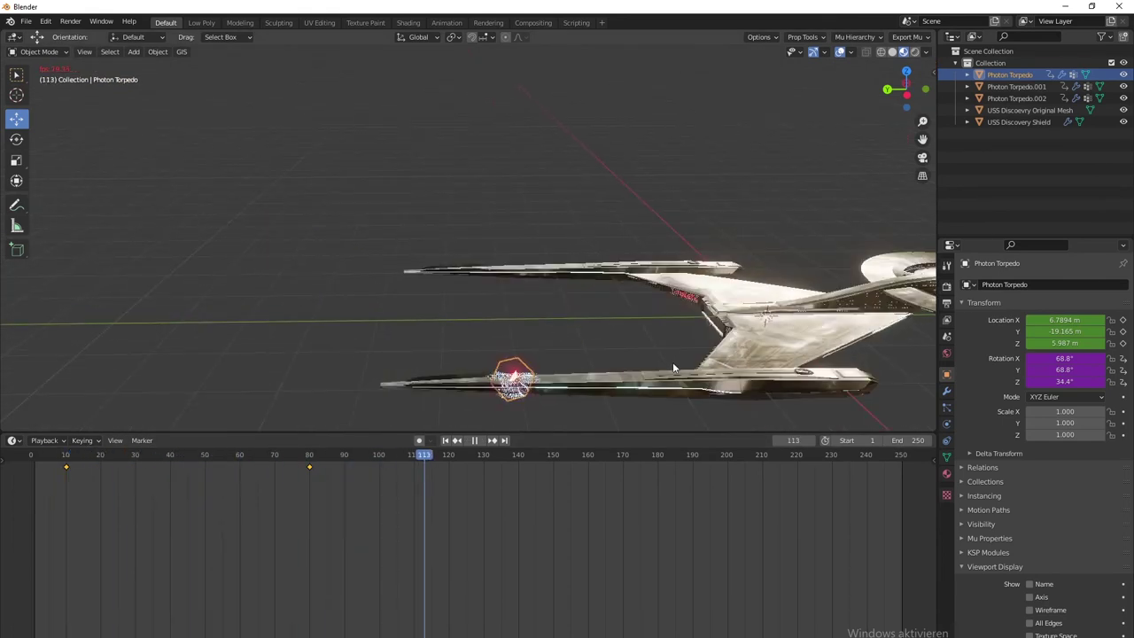
scroll(620, 302, "up", 8)
key("space")
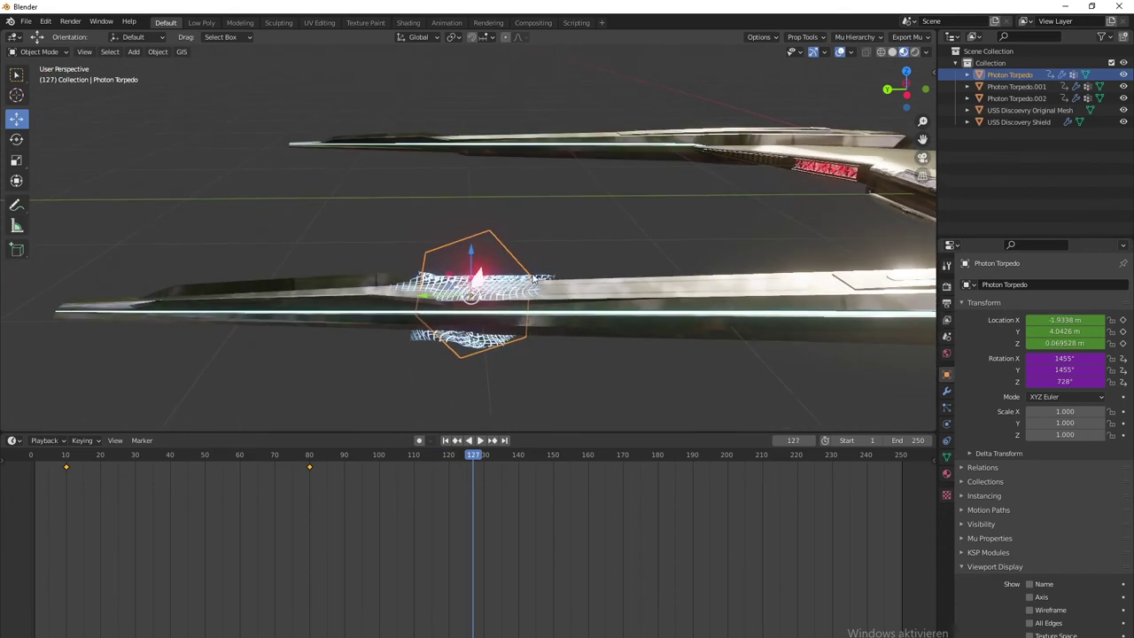
Step: At frame 87, scale the Photon Torpedo's whole mesh up to about one and a half times its size in Edit Mode
left_click(543, 276)
left_click(512, 285)
left_click(547, 289)
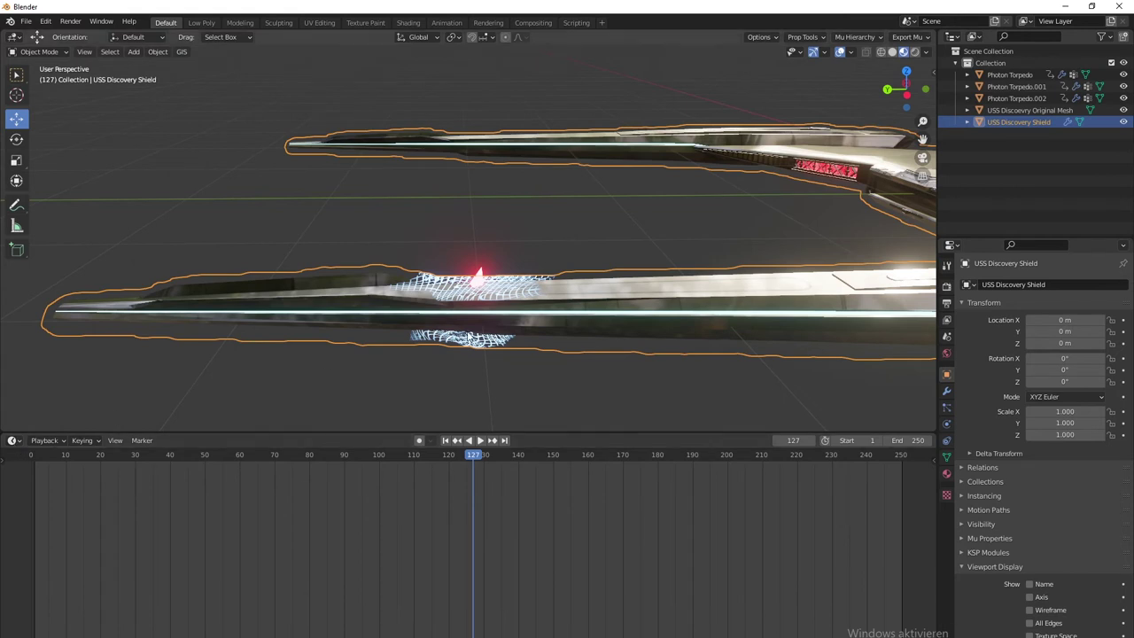
left_click_drag(473, 455, 334, 456)
left_click(470, 277)
scroll(518, 259, "down", 1)
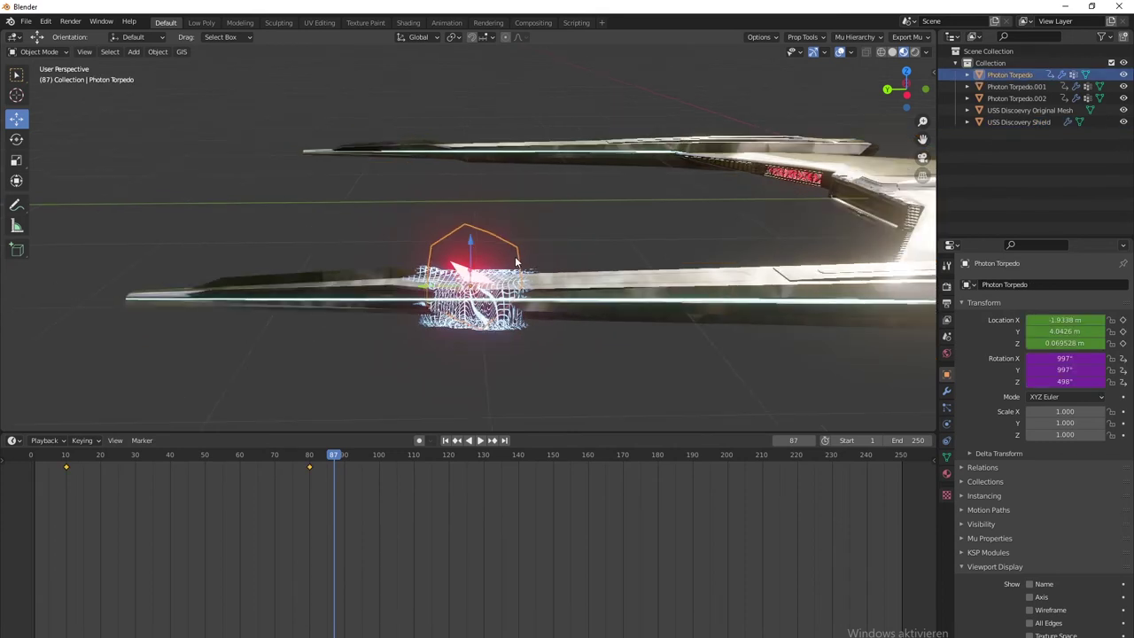
key("Tab")
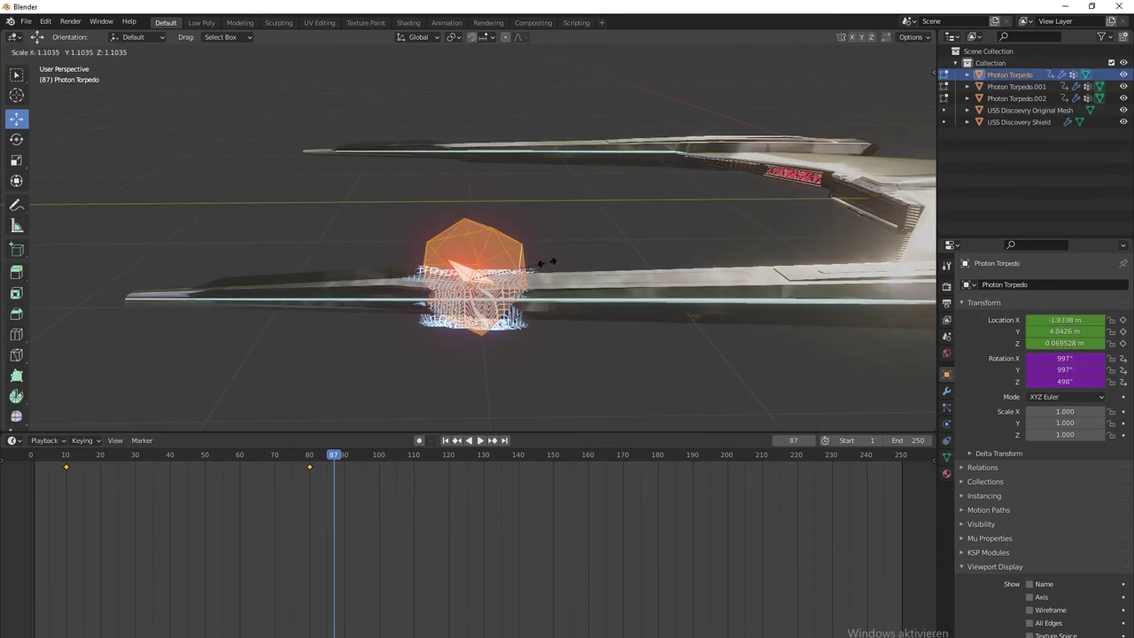
left_click(519, 265)
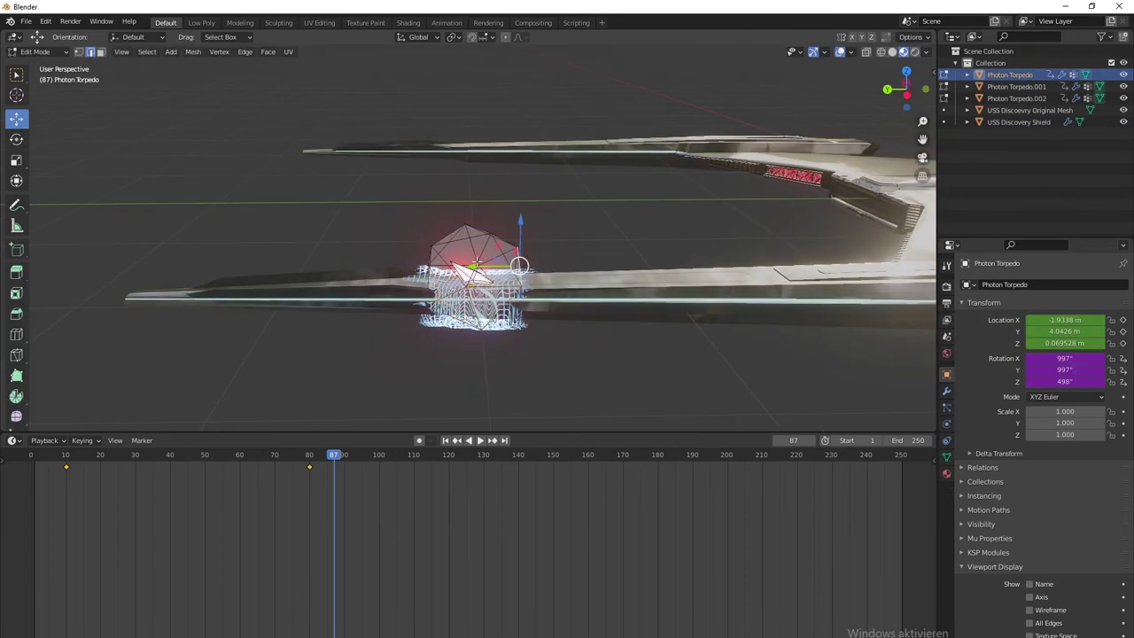
key("ctrl+l")
key("s")
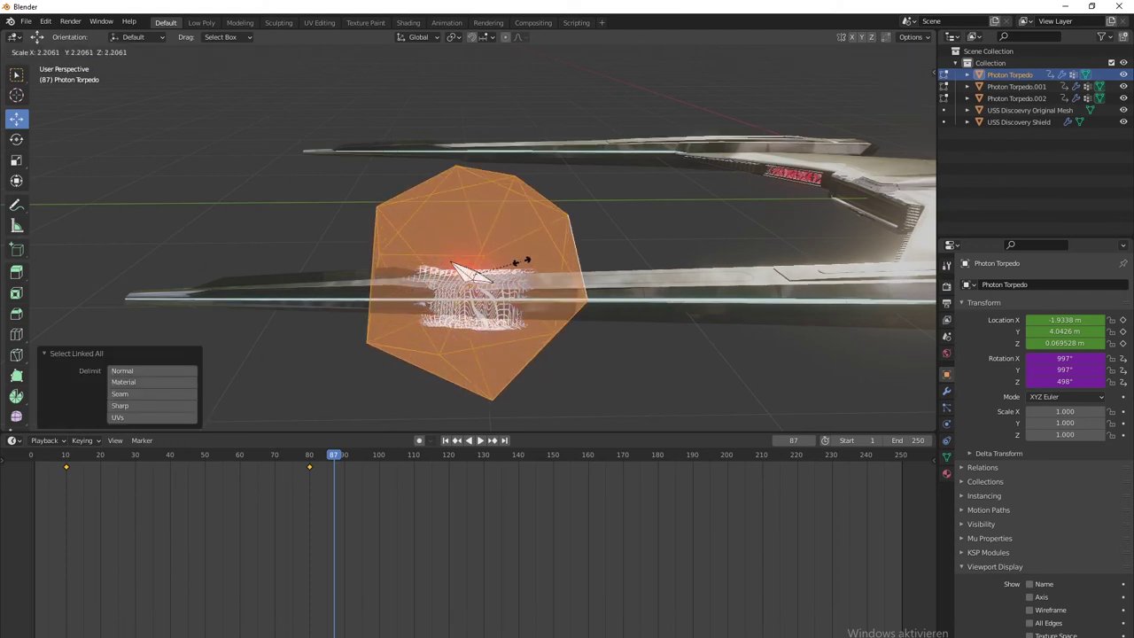
left_click(510, 264)
left_click(615, 228)
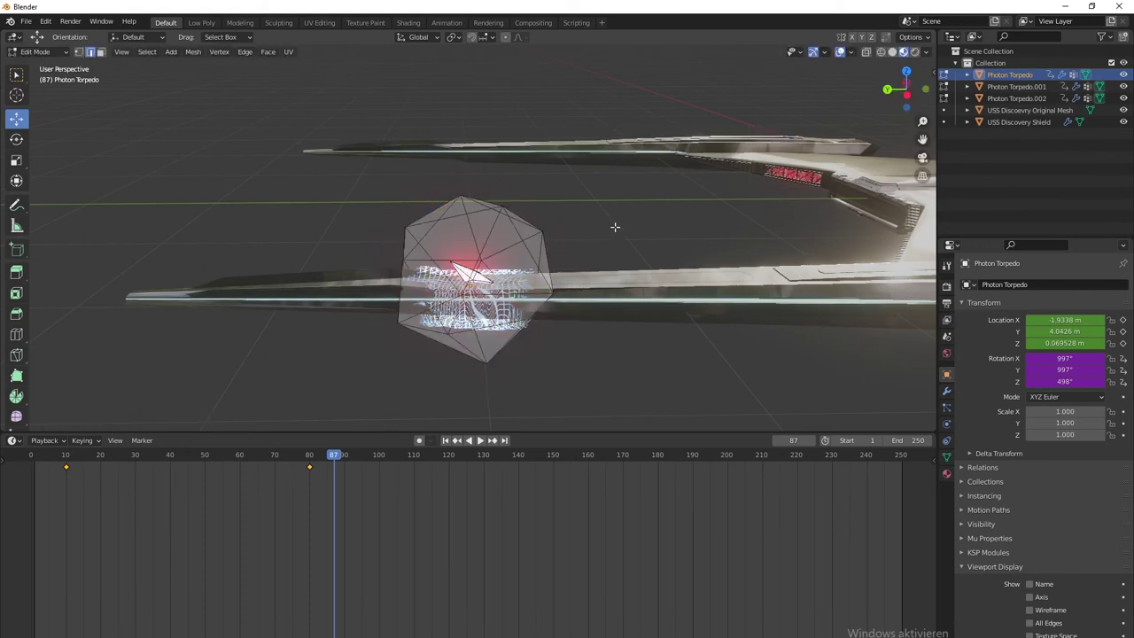
Step: Play the animation on from frame 87 in Object Mode and examine the torpedo's shield impact around the near nacelle
key("Tab")
key("space")
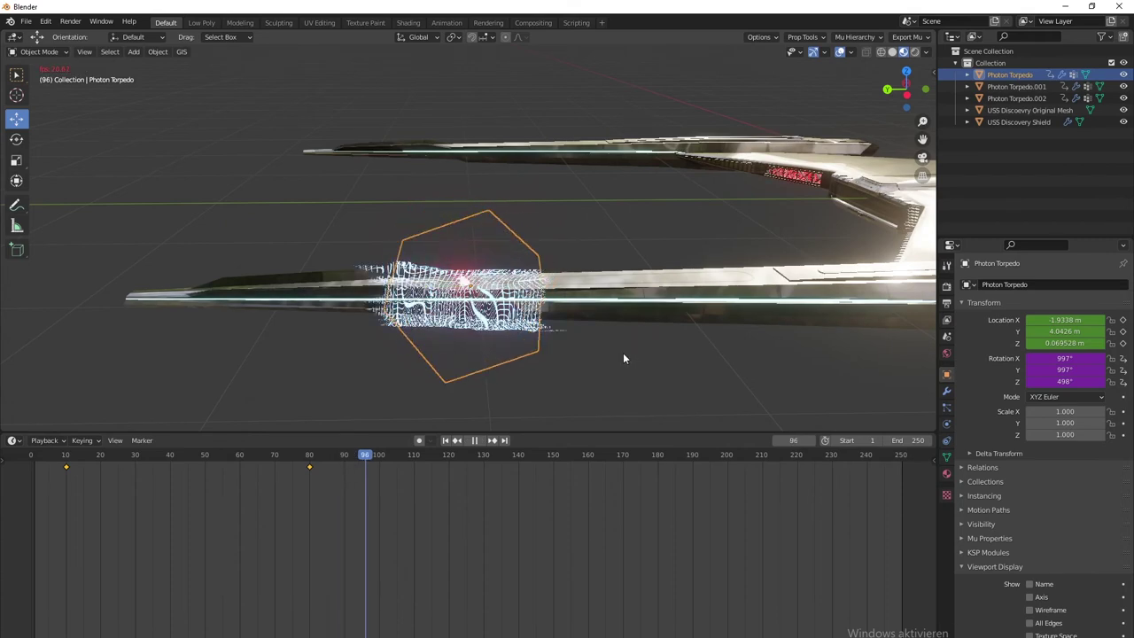
middle_click_drag(645, 354, 511, 358)
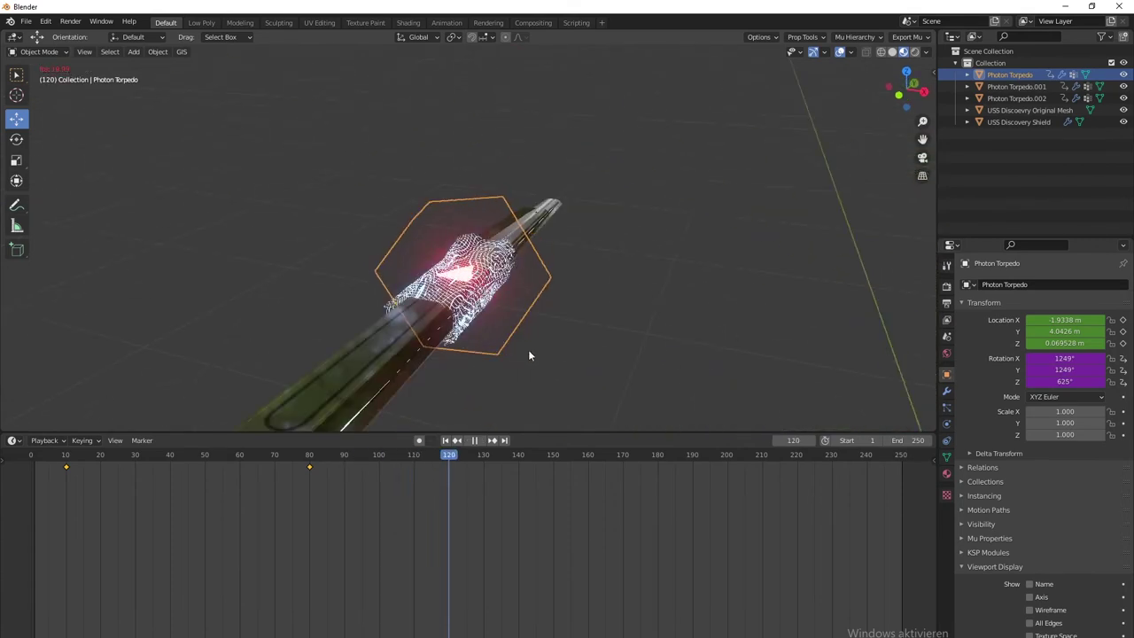
key("space")
middle_click_drag(211, 325, 388, 323)
scroll(389, 324, "down", 7)
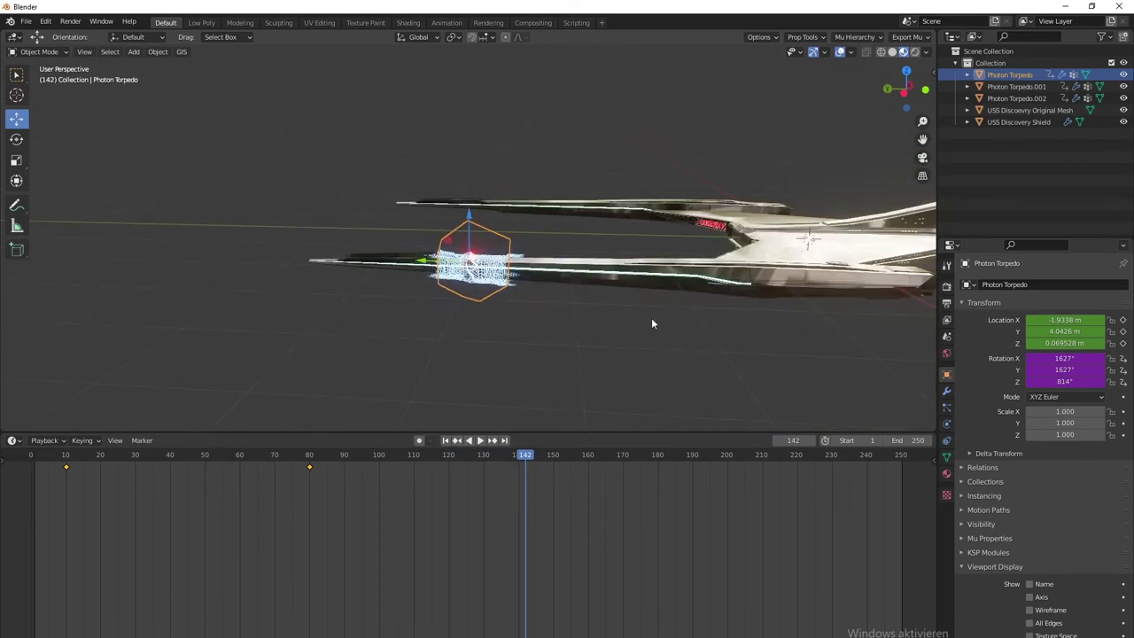
middle_click_drag(599, 316, 523, 330, "shift")
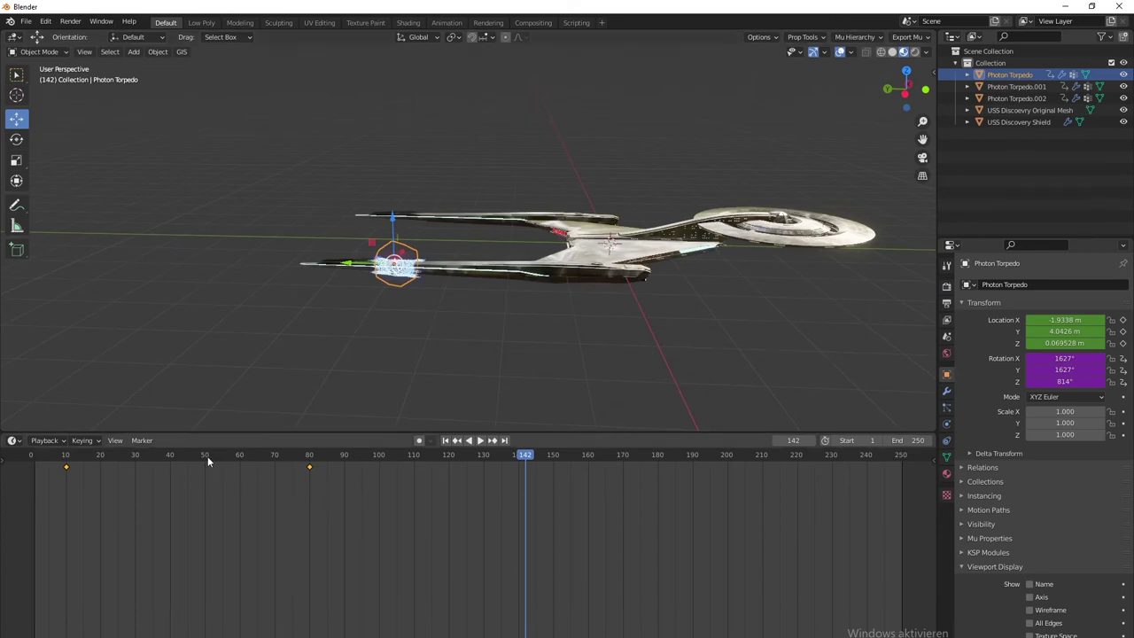
Step: At frame 70, bring Photon Torpedo.001 from its launch point toward the ship's saucer, to about Y -3.41 m and Z -3.55 m
key("space")
left_click_drag(208, 456, 82, 475)
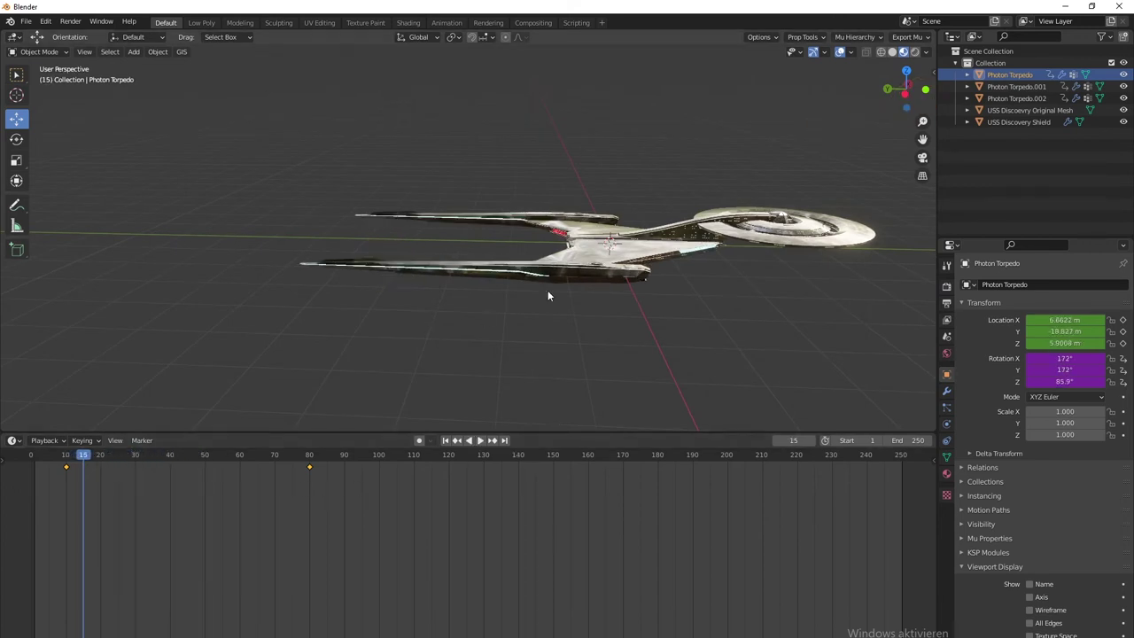
middle_click_drag(547, 292, 307, 393, "shift")
scroll(307, 392, "down", 3)
middle_click_drag(776, 200, 585, 270, "shift")
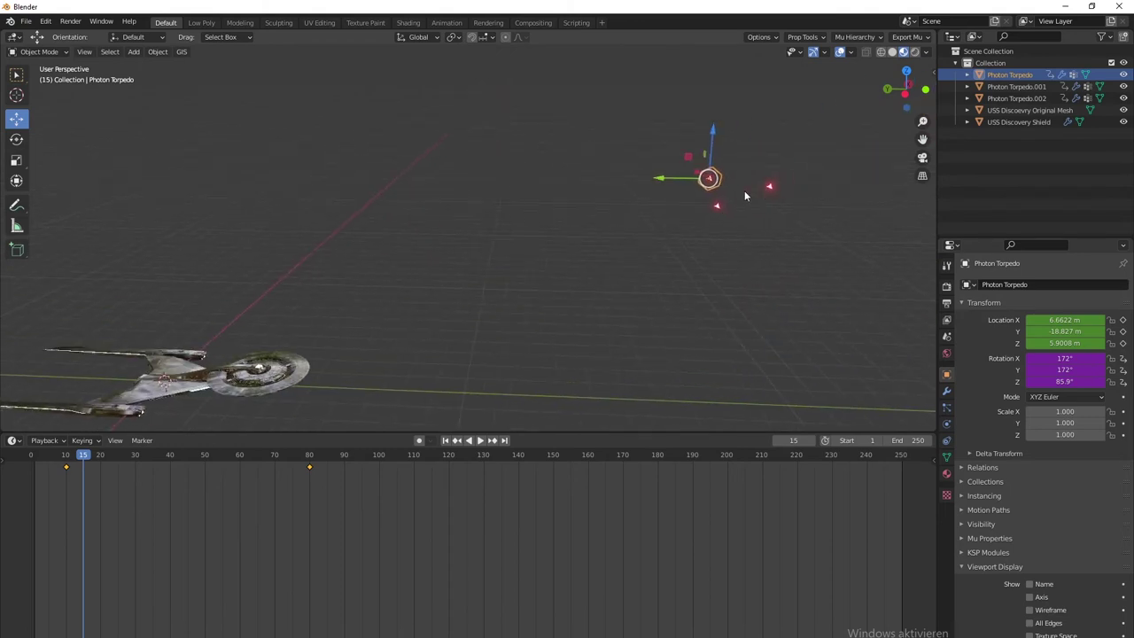
left_click(717, 206)
middle_click_drag(325, 355, 372, 348)
key("i")
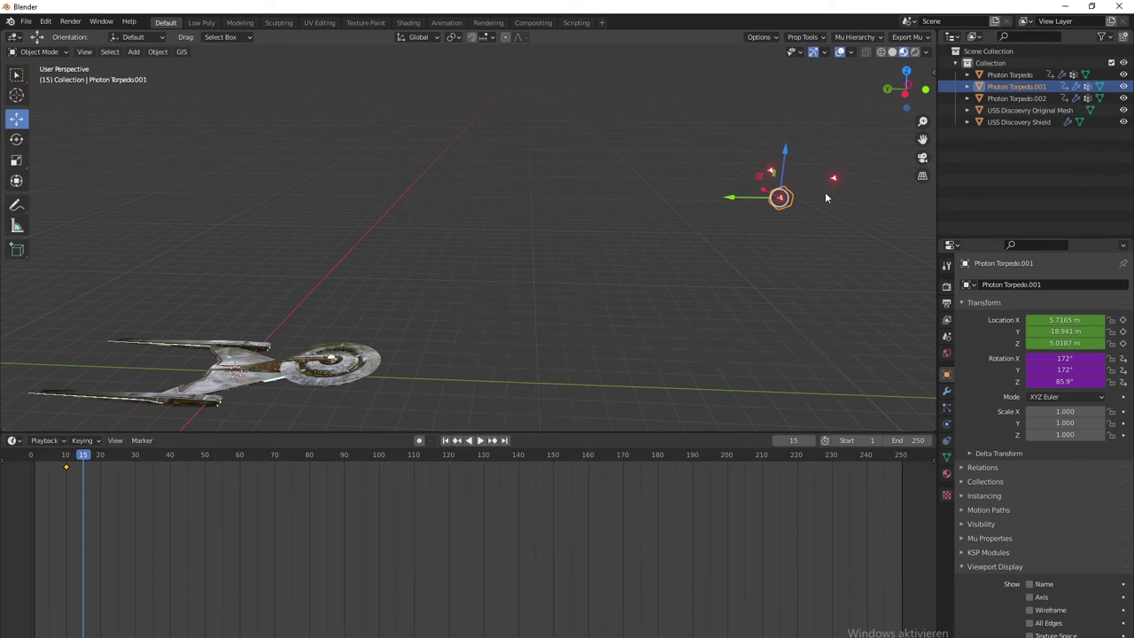
middle_click_drag(332, 338, 549, 361)
left_click_drag(84, 456, 275, 461)
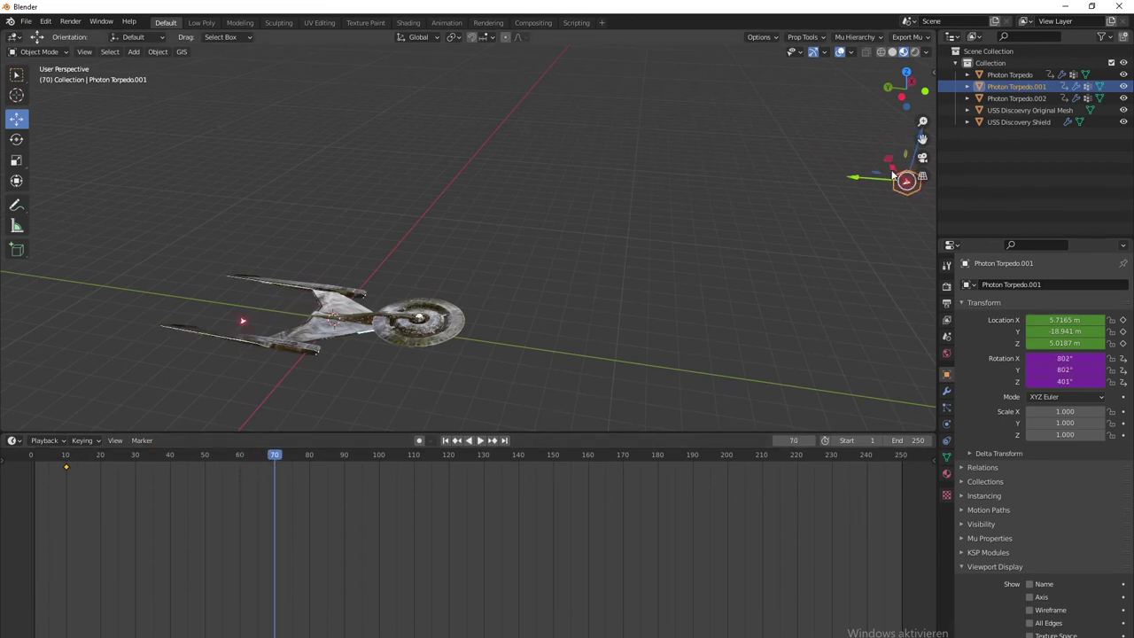
left_click_drag(857, 183, 404, 170)
left_click_drag(466, 114, 460, 286)
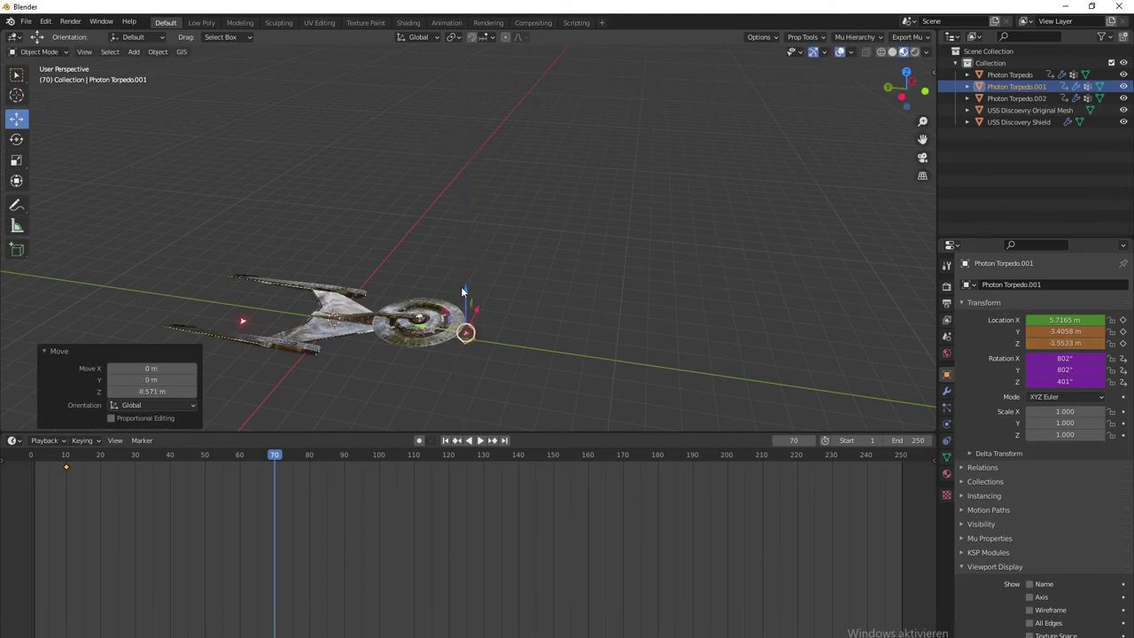
Step: Reposition Photon Torpedo.001 at the saucer's front rim, at about X 0.50 m, Y -4.83 m and Z 0.51 m
key("KP_Decimal")
scroll(413, 351, "down", 4)
middle_click_drag(394, 256, 493, 297)
left_click_drag(489, 211, 227, 137)
key("KP_Decimal")
middle_click_drag(227, 138, 477, 224)
left_click_drag(452, 211, 718, 201)
middle_click_drag(865, 232, 637, 229)
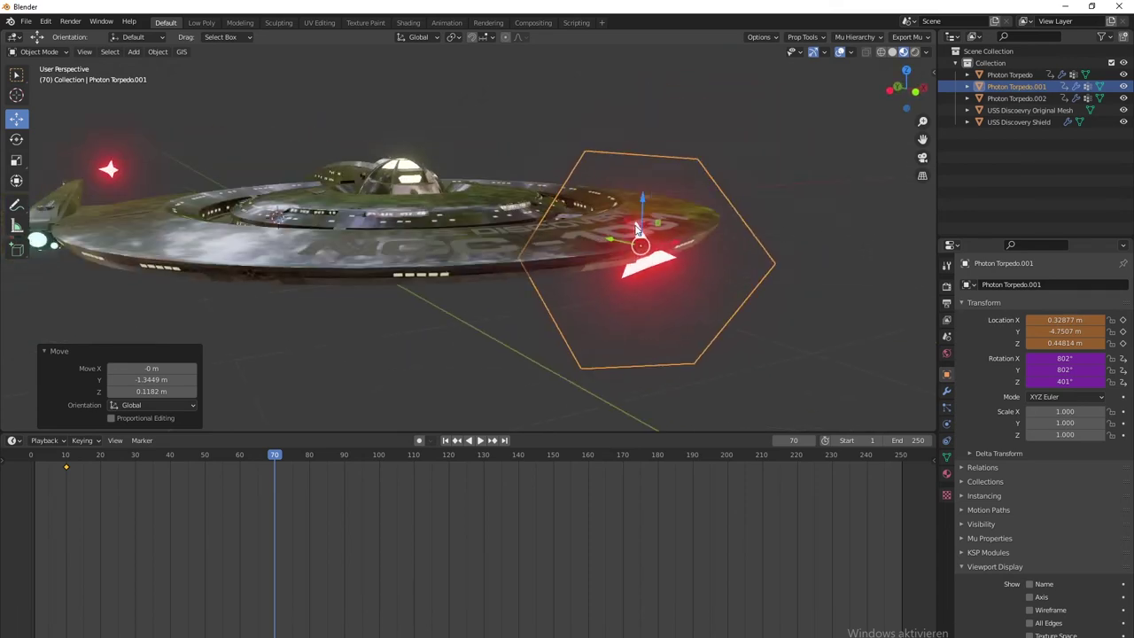
left_click_drag(643, 244, 696, 226)
mouse_move(859, 262)
middle_mouse_down()
mouse_move(810, 273)
mouse_move(852, 275)
middle_mouse_up()
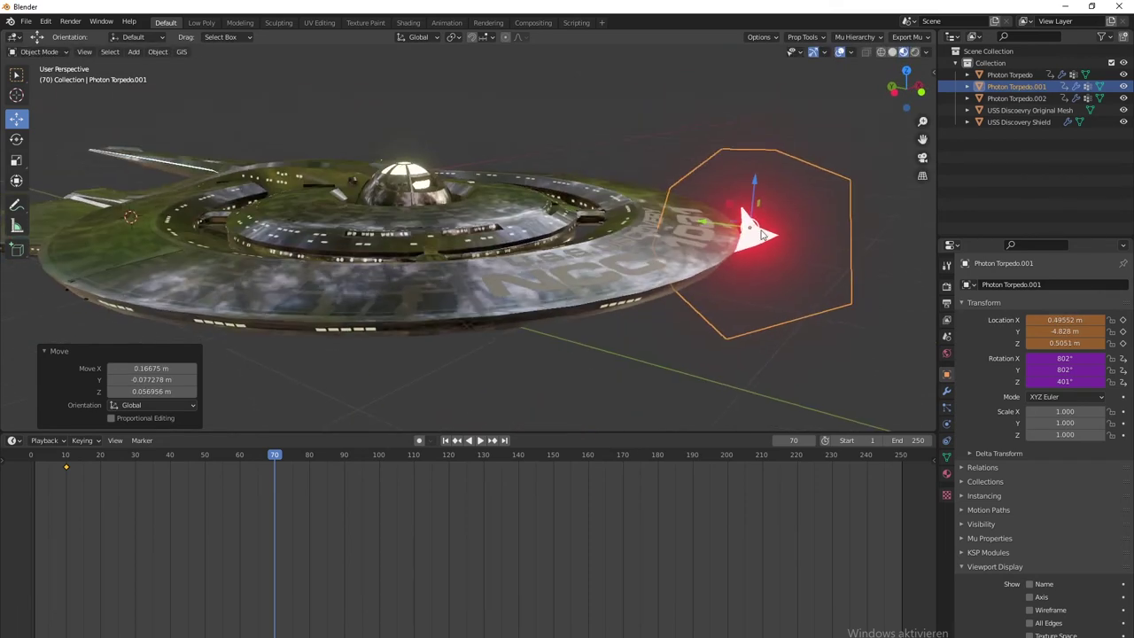
Step: Shift Photon Torpedo.001 into the saucer rim at about X 0.40 m, Y -4.72 m, Z 0.48 m and insert its location keyframe at frame 70
left_click_drag(762, 234, 731, 235)
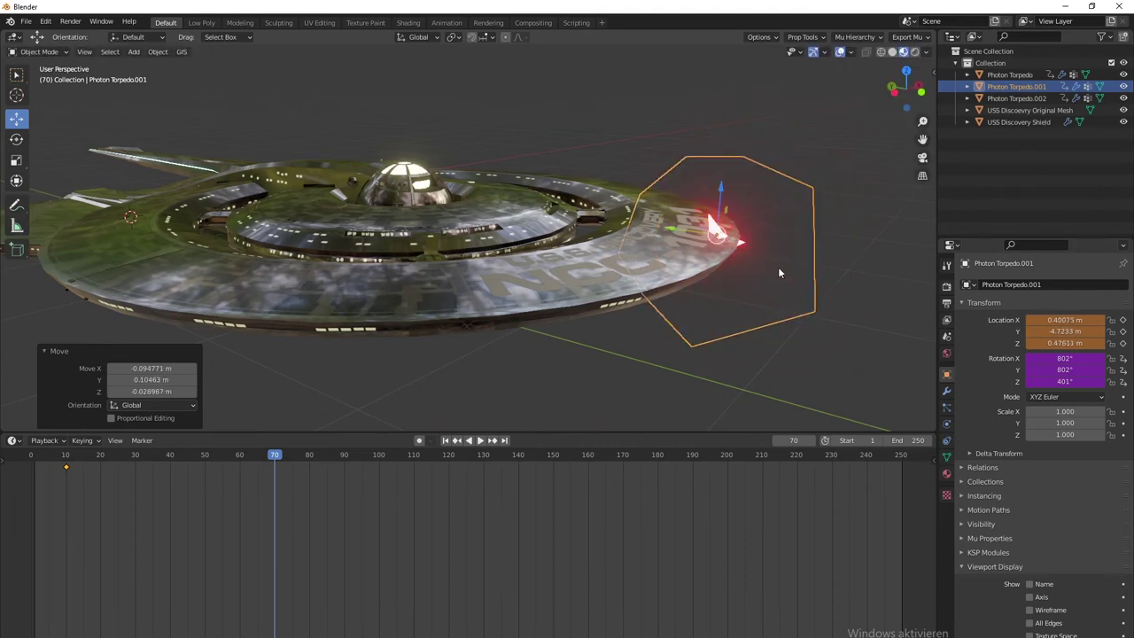
key("i")
left_click(628, 280)
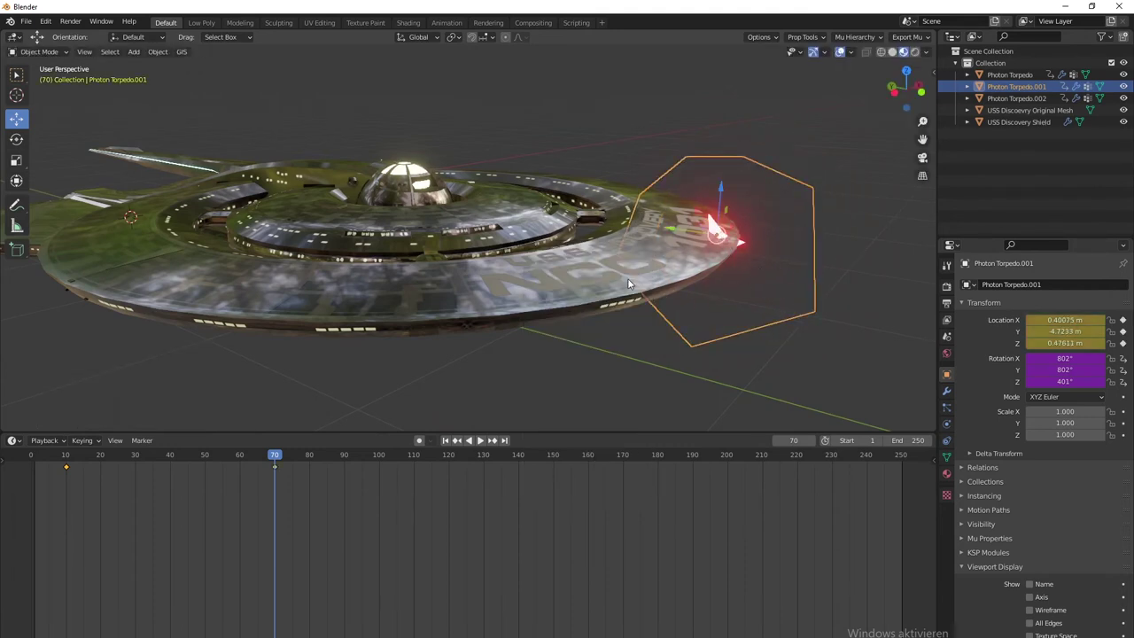
scroll(621, 301, "down", 8)
left_click(595, 351)
Step: At frame 60, move Photon Torpedo.002 from its launch point onto the ship near the far nacelle
middle_click_drag(602, 289, 648, 319)
scroll(674, 248, "down", 5)
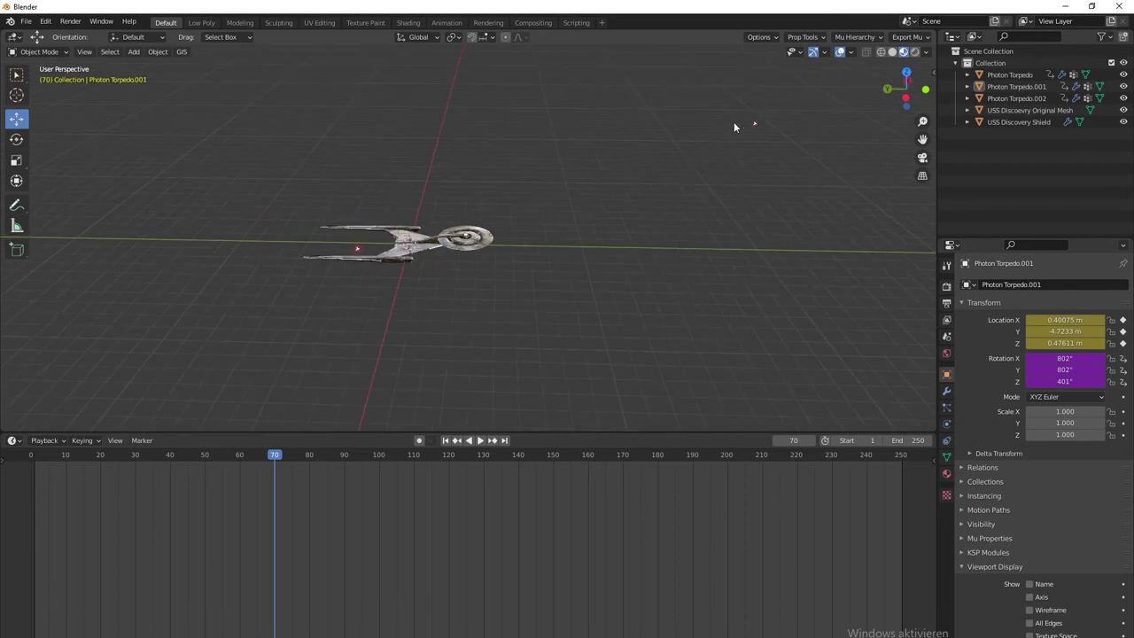
left_click(755, 123)
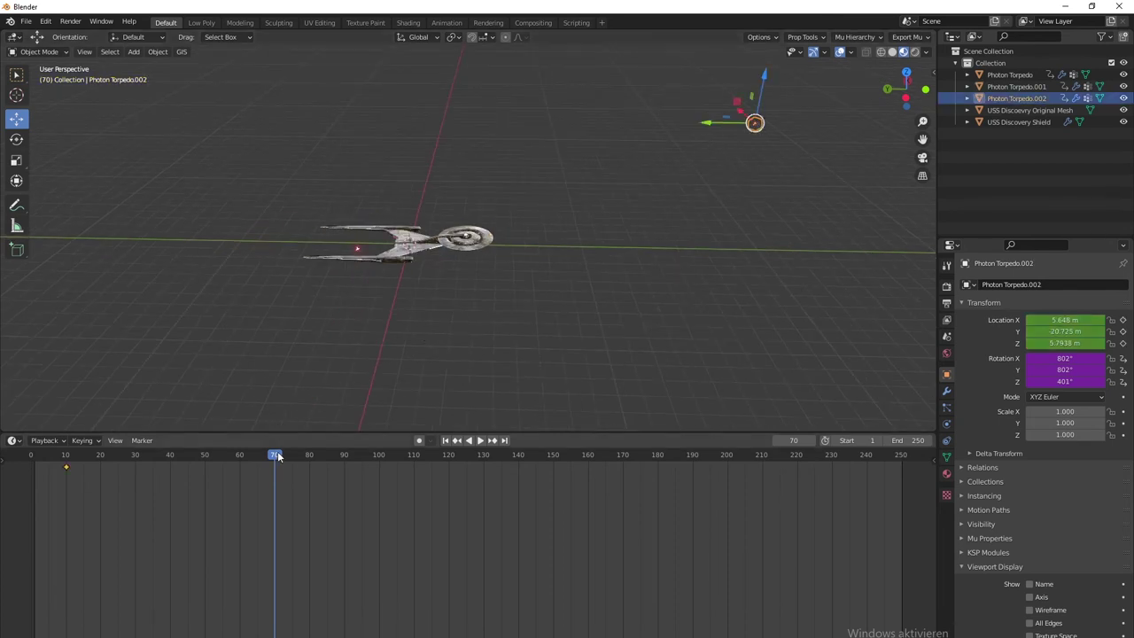
left_click_drag(277, 456, 260, 461)
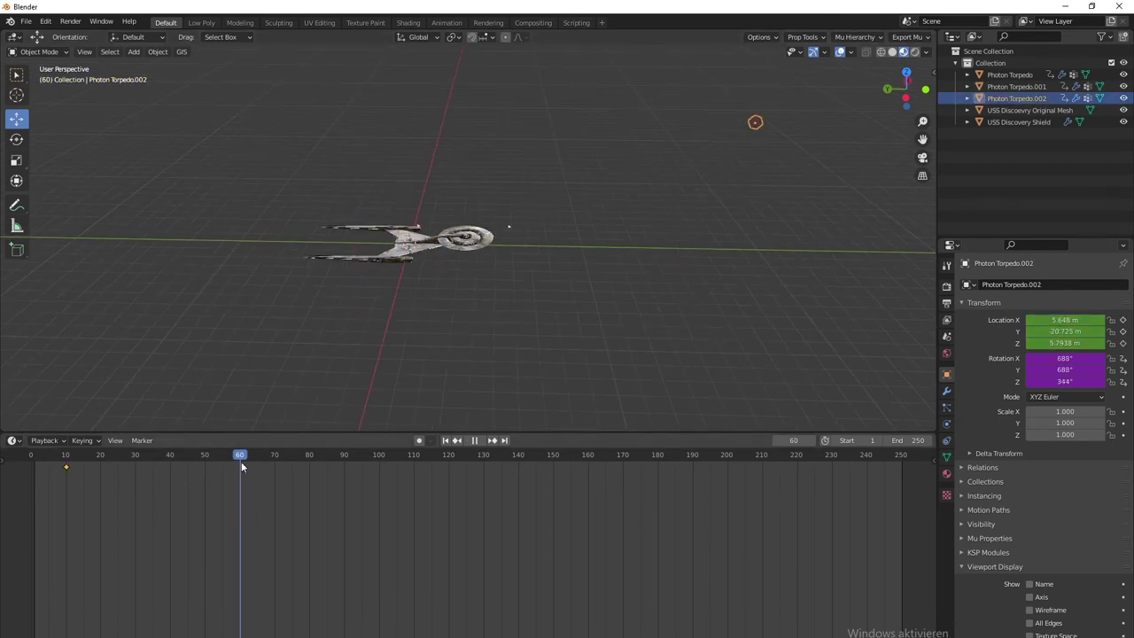
middle_click_drag(542, 244, 563, 329, "shift")
scroll(563, 330, "up", 2)
middle_click_drag(656, 323, 637, 248, "shift")
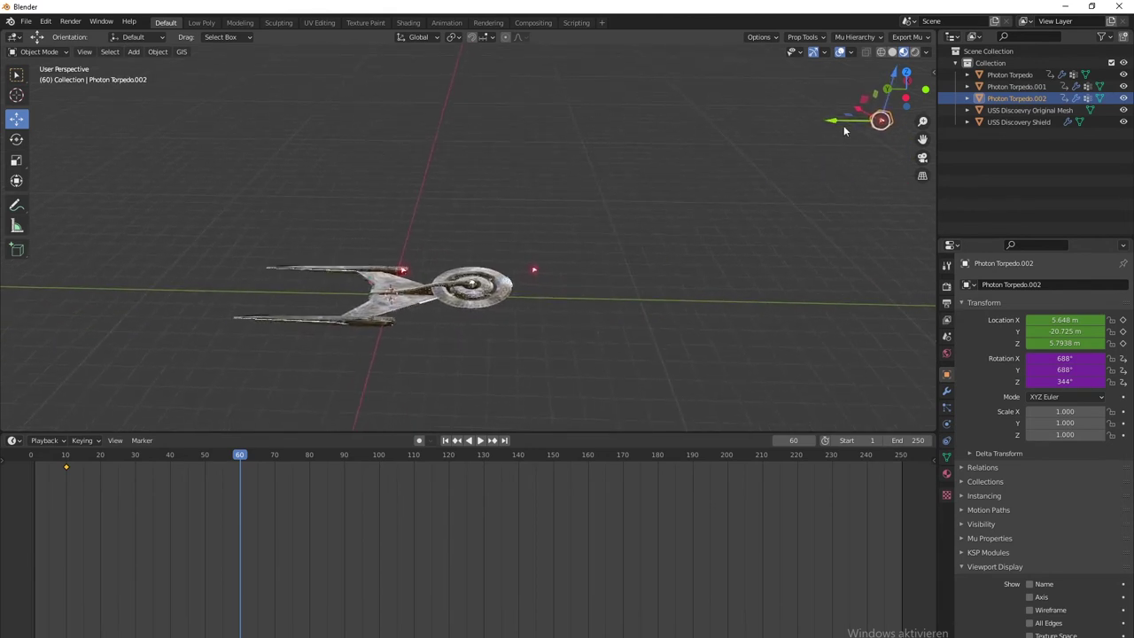
key("g")
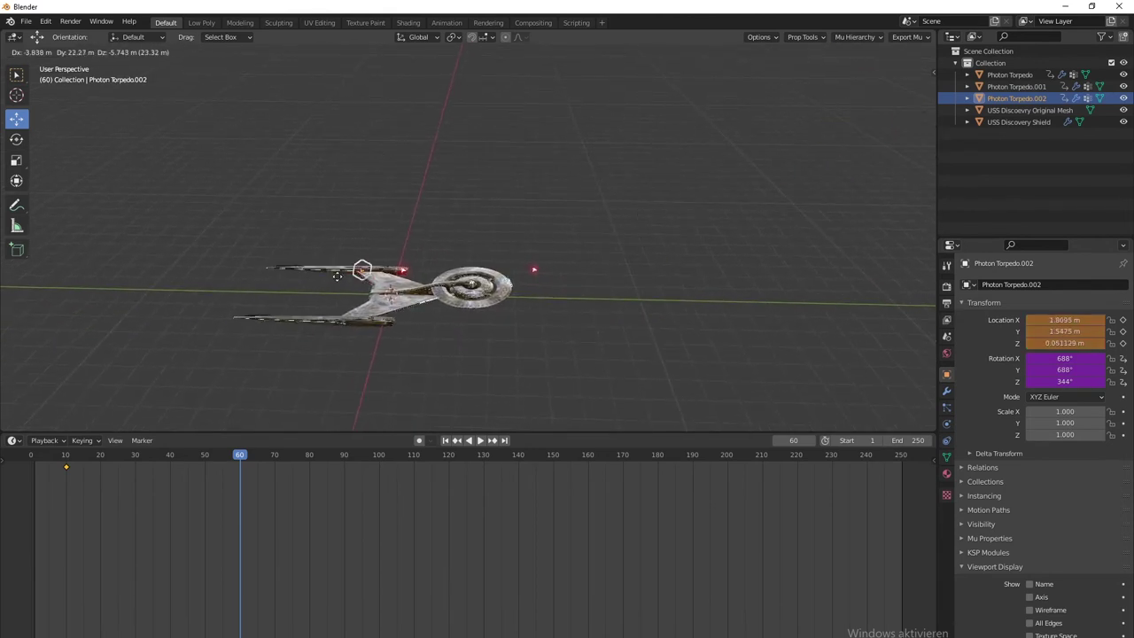
left_click(369, 276)
Step: Place Photon Torpedo.002 on the hull beside the far nacelle, about X 1.25 m, Y 1.11 m, Z 0.08 m, and insert its location keyframe at frame 60
scroll(301, 364, "up", 6)
middle_click_drag(301, 364, 335, 393, "shift")
scroll(510, 307, "up", 4)
left_click_drag(353, 393, 495, 399)
left_click(510, 390)
middle_click_drag(691, 408, 646, 364)
left_click(424, 301)
key("i")
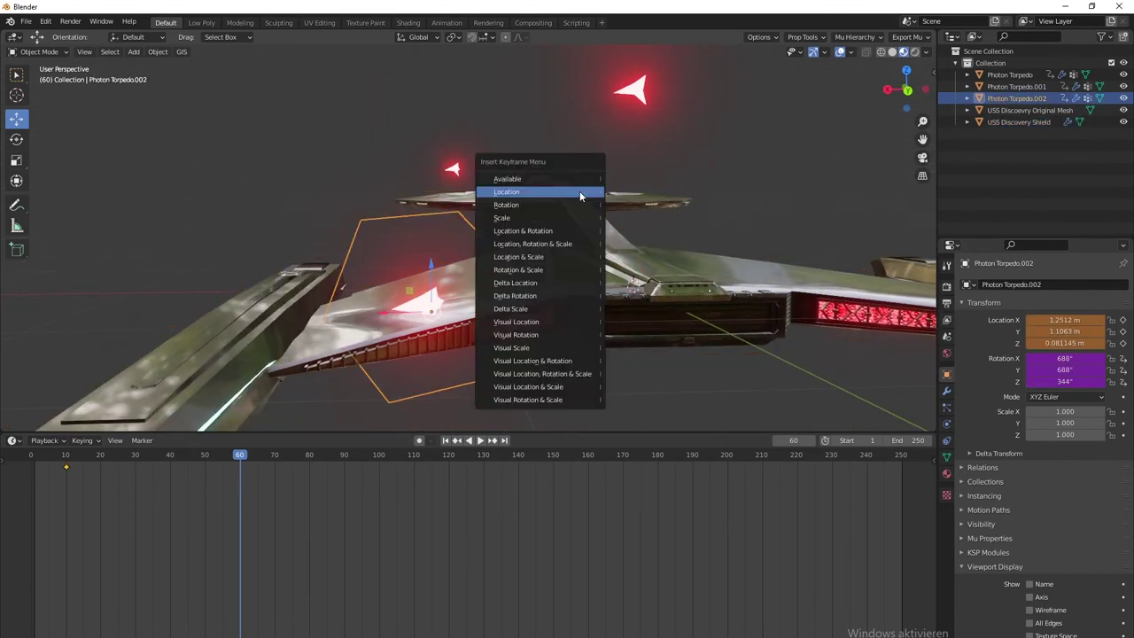
left_click(582, 191)
Step: Set the animation's end frame to 100 and play it to examine the three torpedo impacts on the ship
scroll(583, 332, "down", 5)
left_click(584, 333)
middle_click_drag(584, 334, 701, 462)
scroll(655, 347, "down", 4)
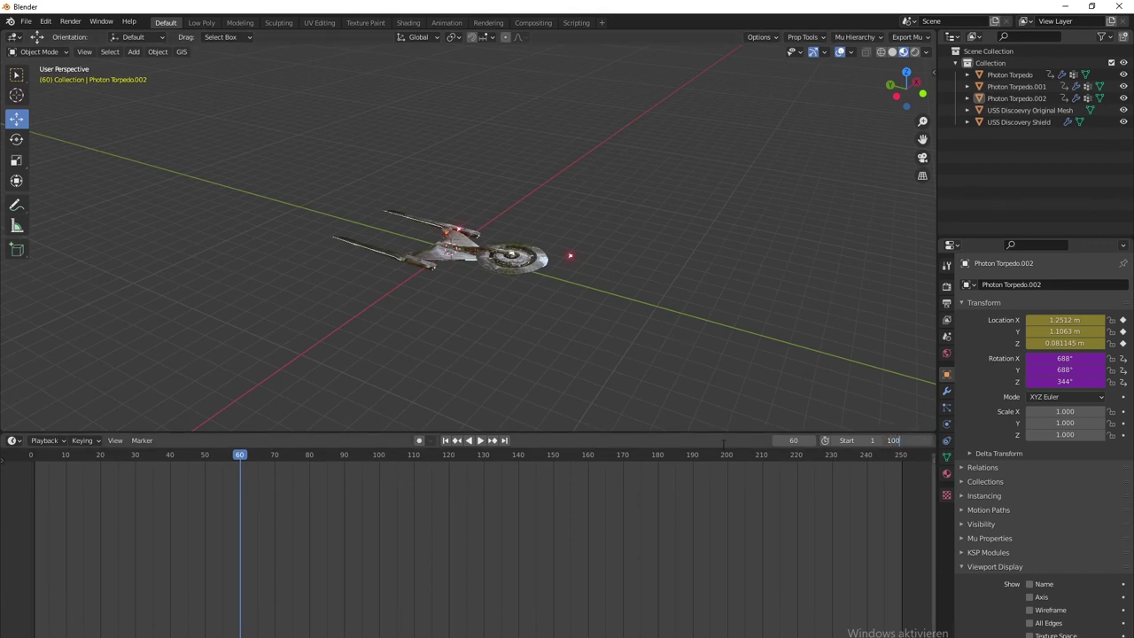
key("space")
scroll(610, 289, "up", 5)
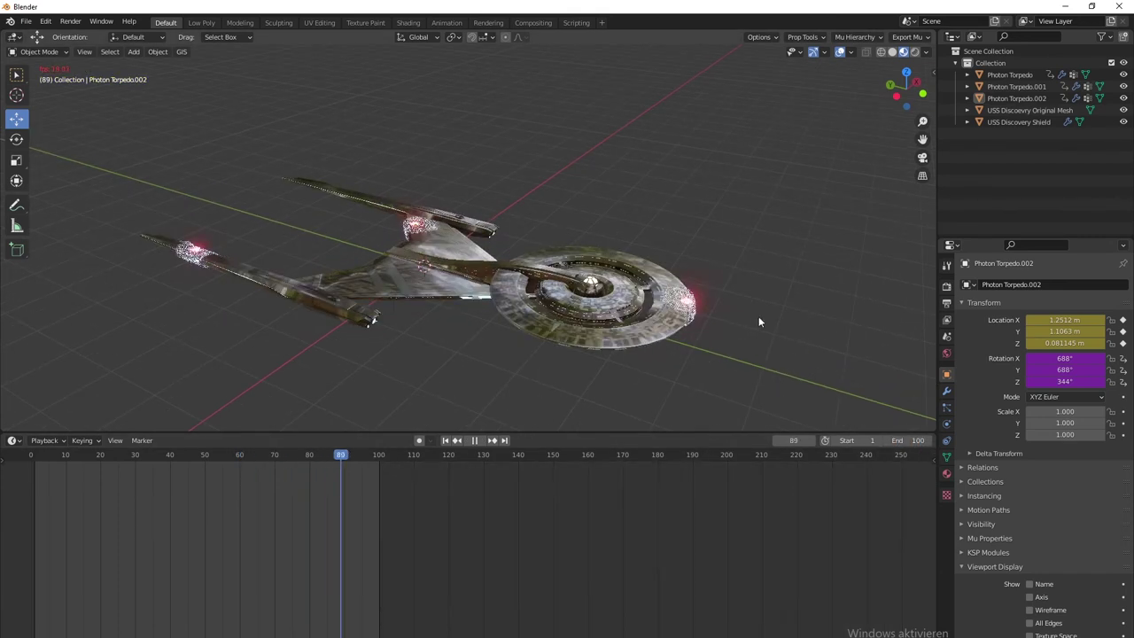
scroll(830, 327, "up", 1)
middle_click_drag(818, 347, 849, 335)
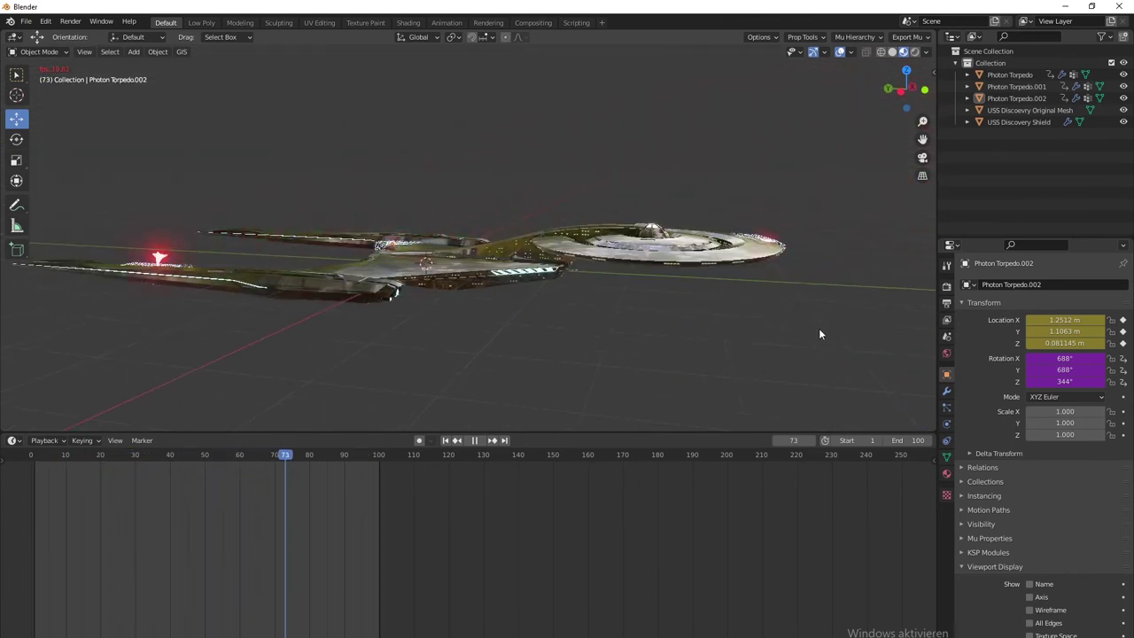
Step: Stop playback, go back to frame 56 and examine Photon Torpedo.002's shield impact on the hull up close
key("space")
middle_click_drag(728, 334, 636, 353)
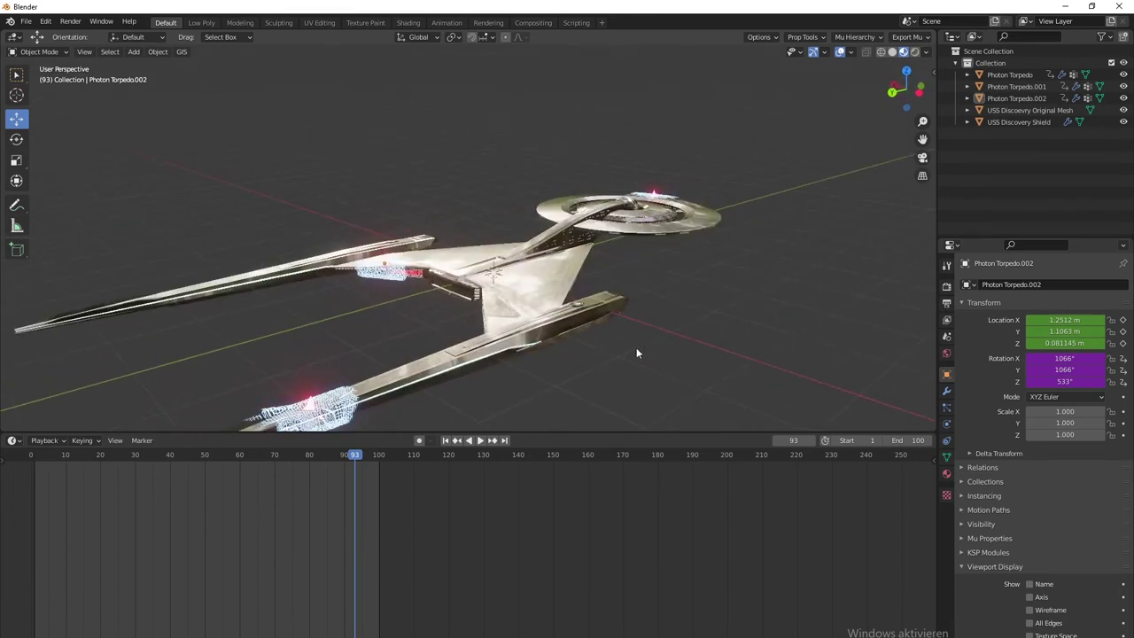
middle_click_drag(442, 369, 562, 303, "shift")
left_click_drag(314, 455, 226, 476)
key("space")
left_click(518, 197)
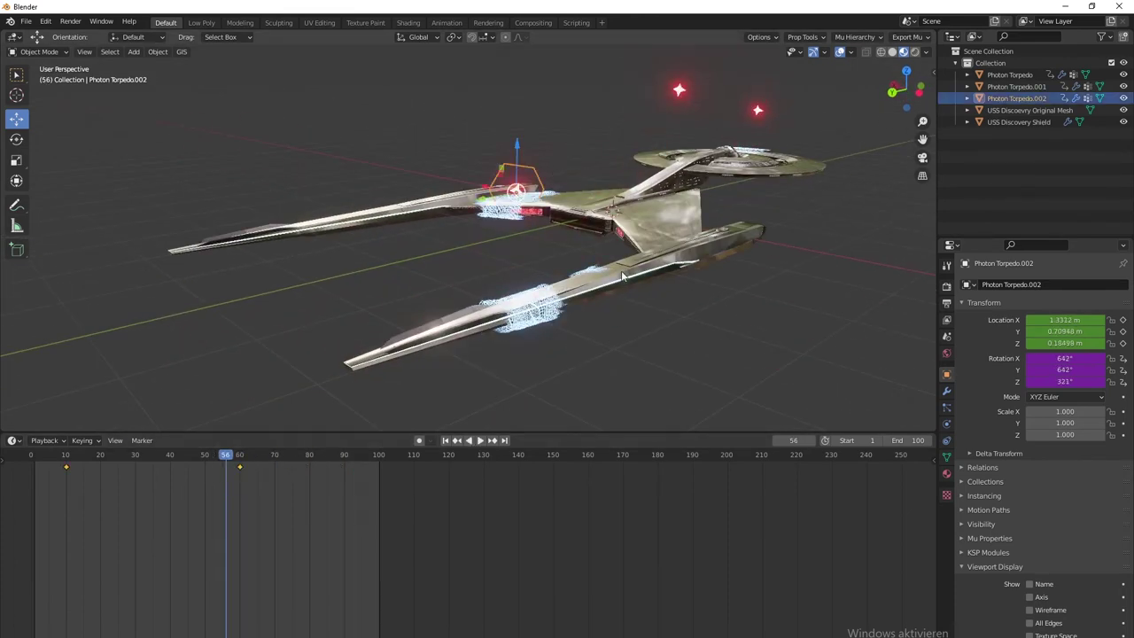
key("KP_Decimal")
mouse_move(622, 272)
middle_mouse_down()
mouse_move(668, 260)
mouse_move(608, 289)
middle_mouse_up()
scroll(608, 288, "up", 2)
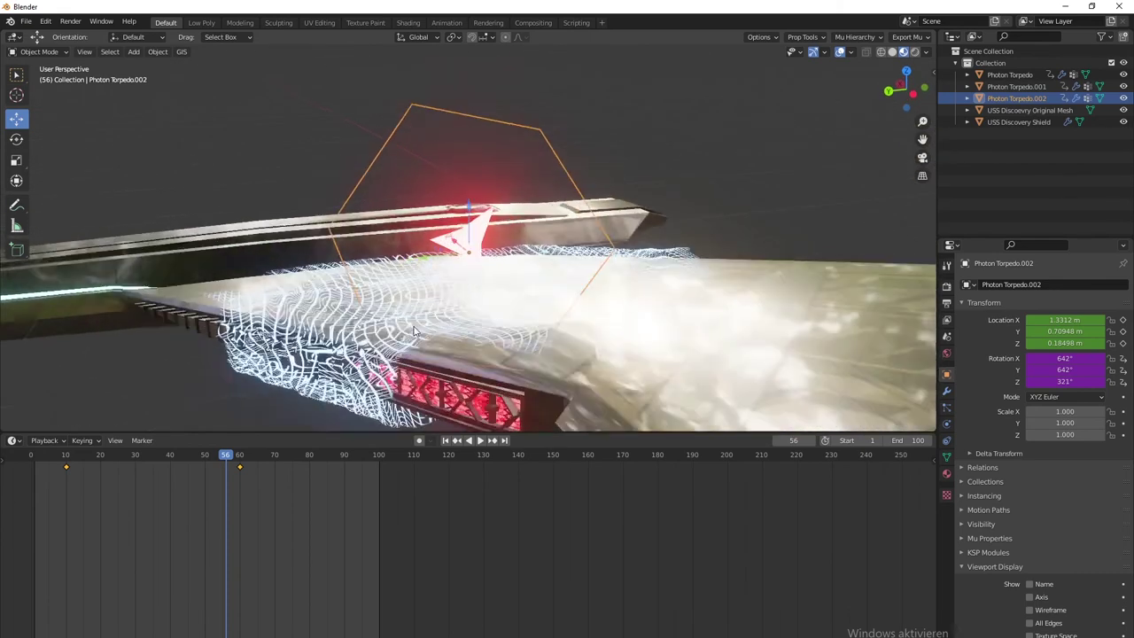
middle_click_drag(414, 331, 364, 359)
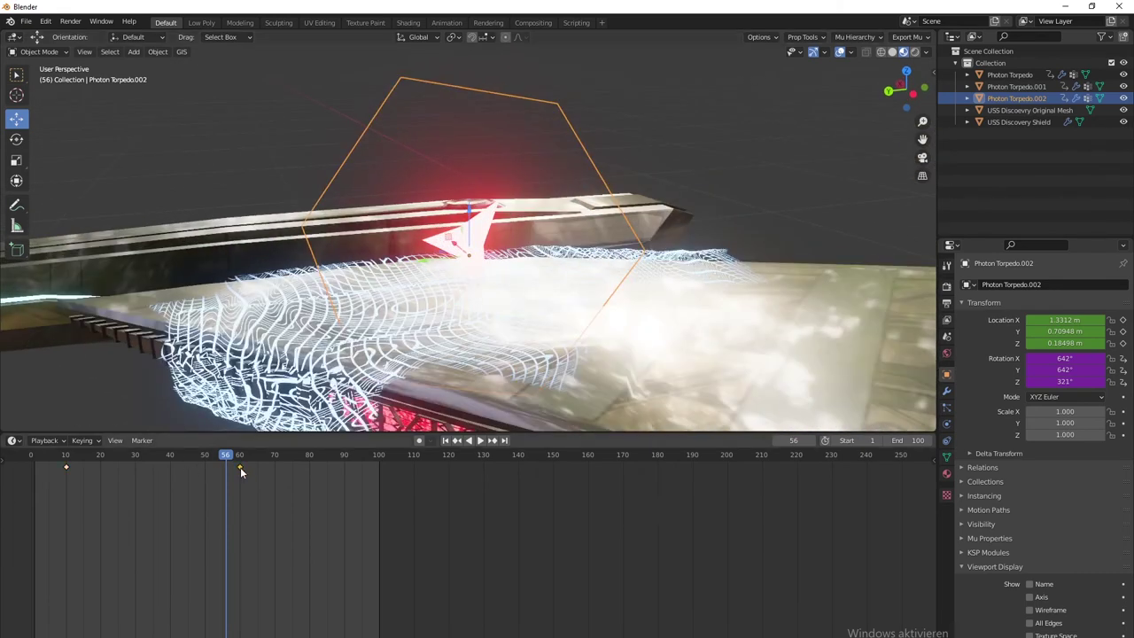
Step: Set the interpolation mode of Photon Torpedo.002's keyframe at frame 60 to Linear
left_click(239, 467)
right_click(236, 473)
mouse_move(234, 533)
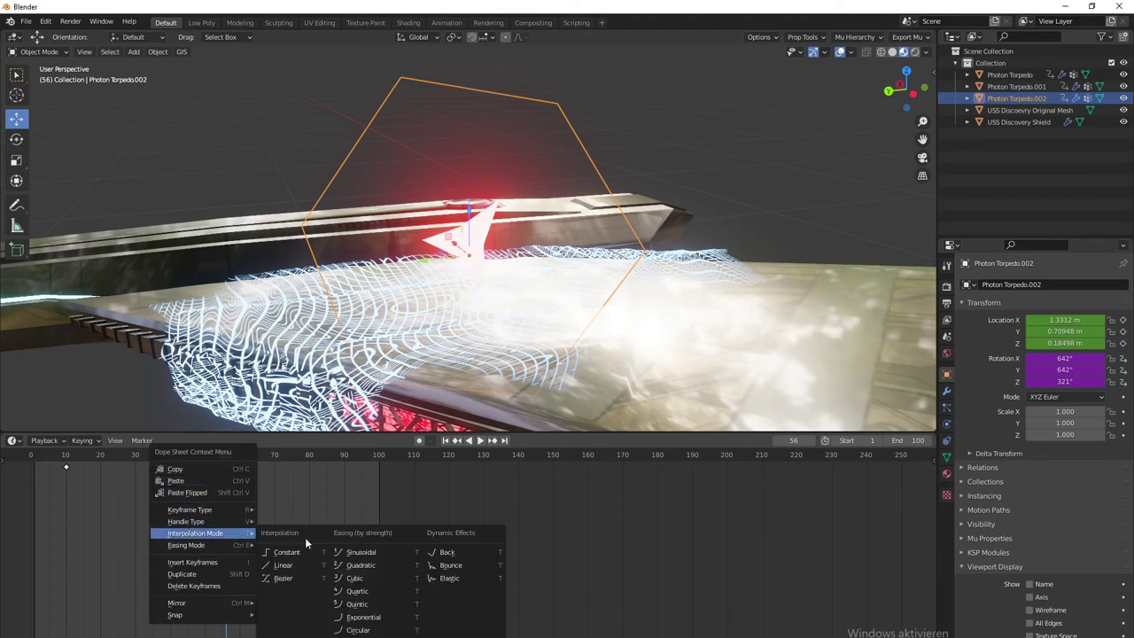
left_click(286, 567)
scroll(698, 240, "down", 9)
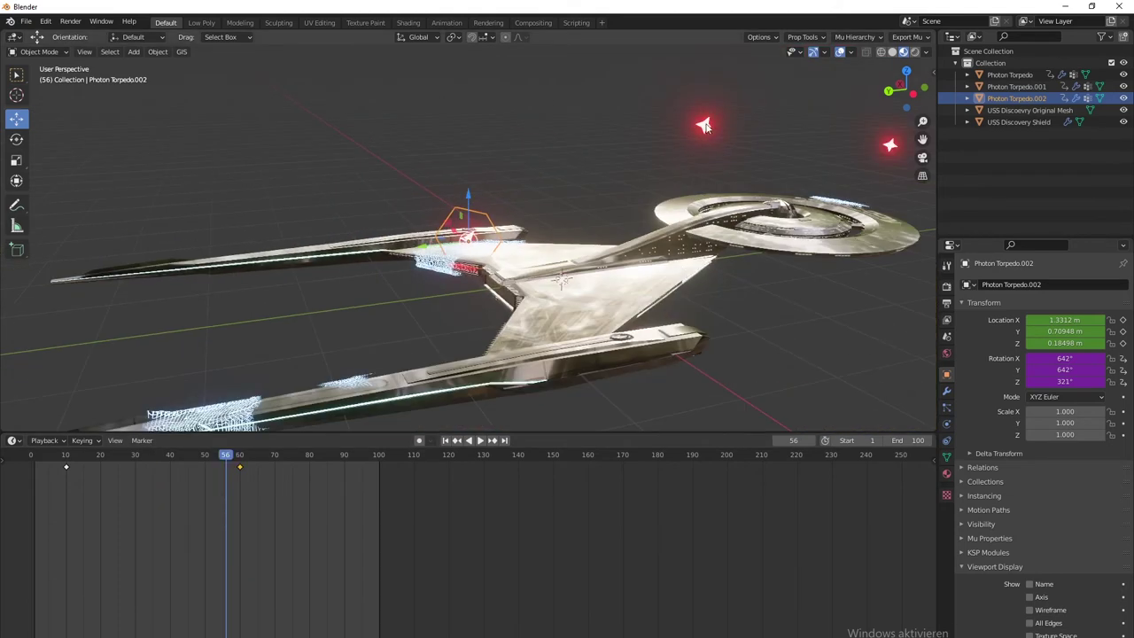
Step: Set the interpolation mode of Photon Torpedo's keyframe at frame 80 to Linear
left_click(705, 126)
left_click(309, 468)
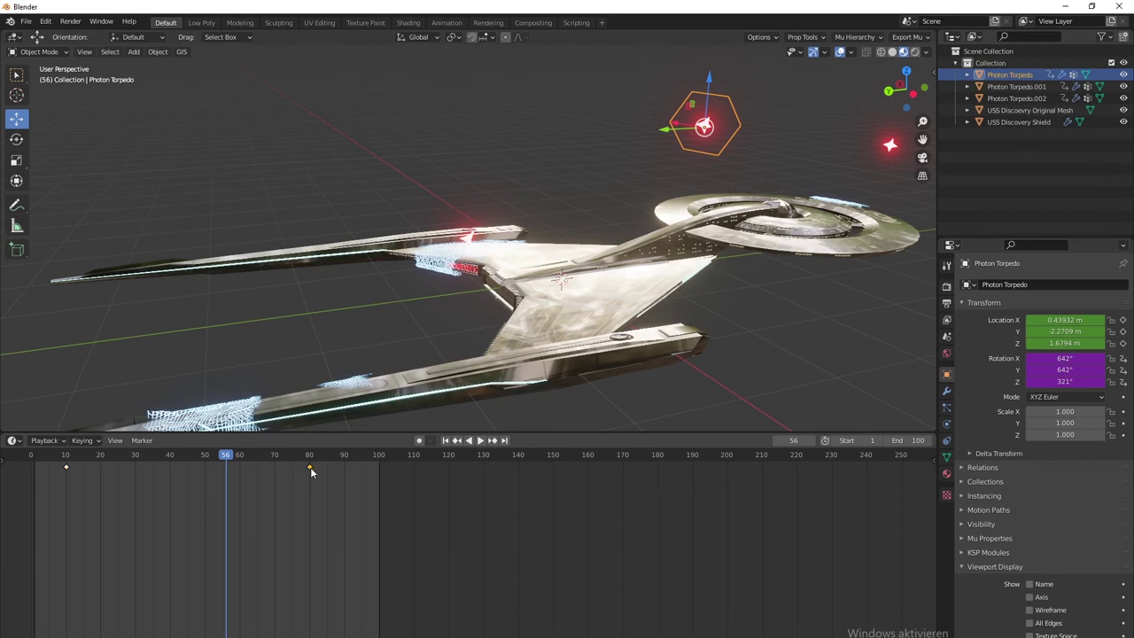
right_click(310, 467)
mouse_move(292, 467)
left_click(363, 500)
Step: Set the interpolation mode of Photon Torpedo.001's keyframe at frame 70 to Linear and deselect the torpedo
scroll(743, 199, "down", 5)
left_click(694, 192)
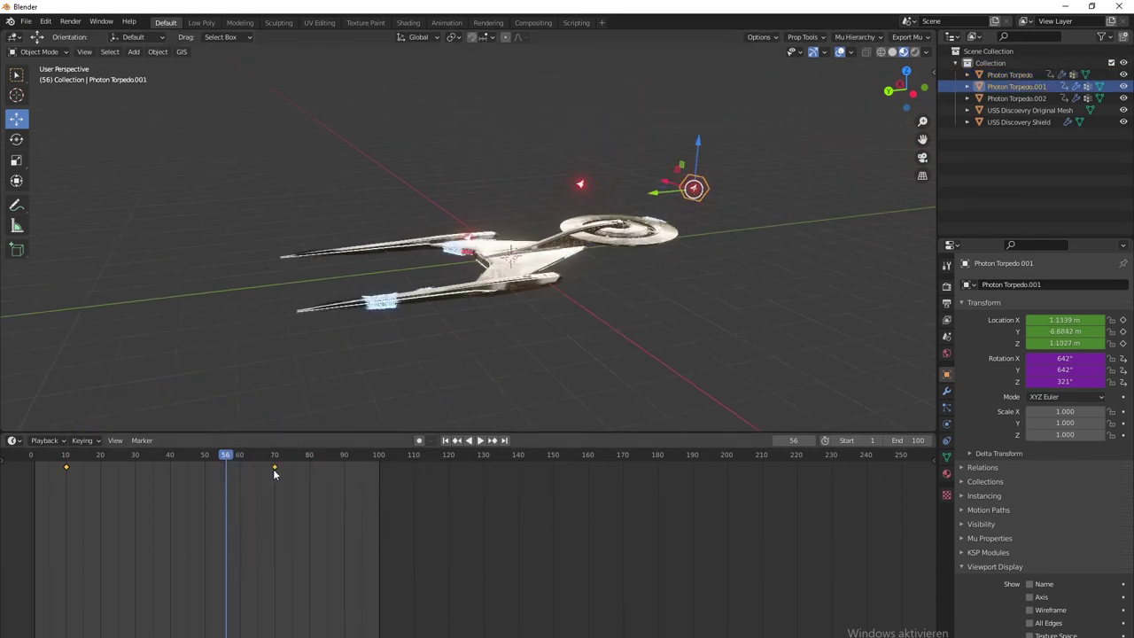
left_click(275, 467)
right_click(274, 467)
mouse_move(274, 466)
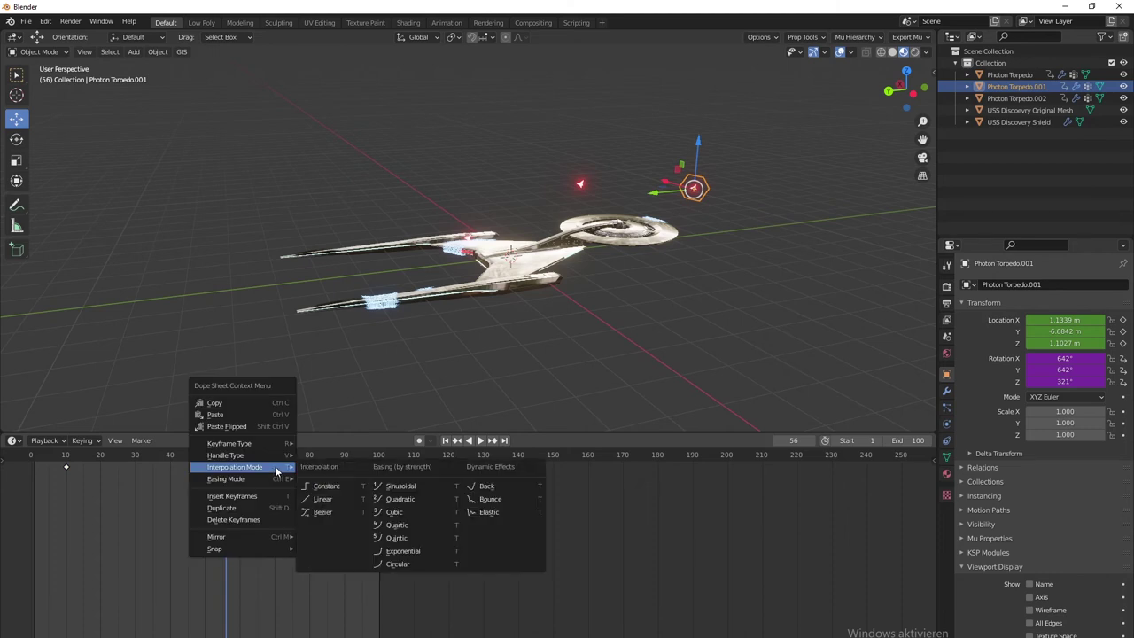
left_click(326, 499)
left_click(745, 296)
Step: Play the animation and replay it from an earlier frame to examine the three torpedo impacts, stopping at frame 85
middle_click_drag(746, 296, 678, 335)
key("space")
scroll(588, 364, "up", 6)
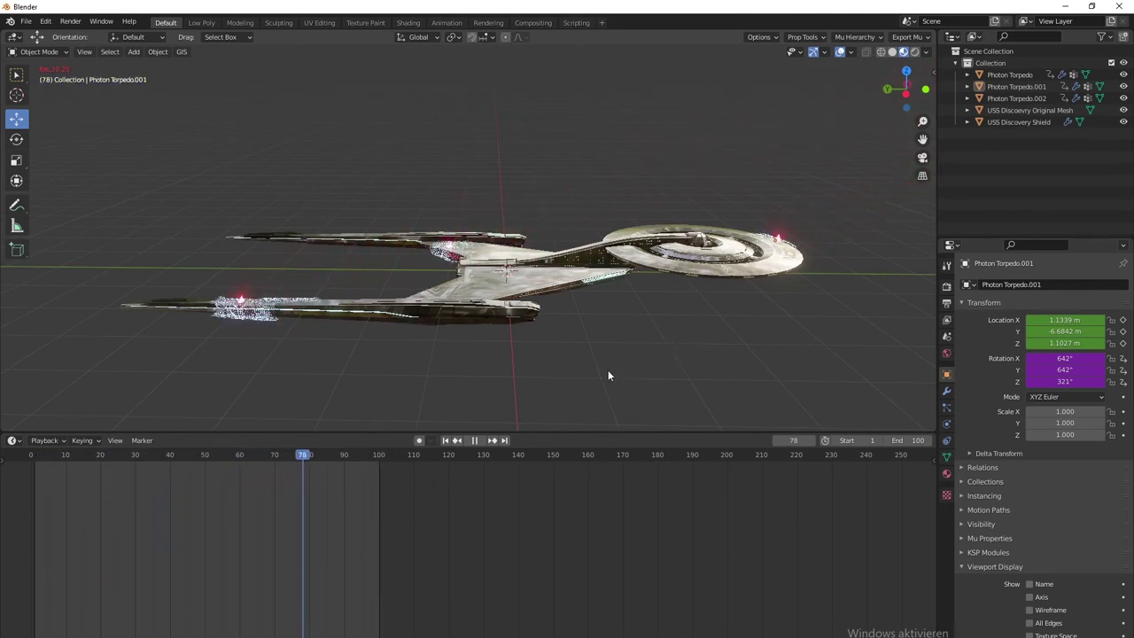
left_click_drag(354, 454, 178, 465)
key("space")
key("space")
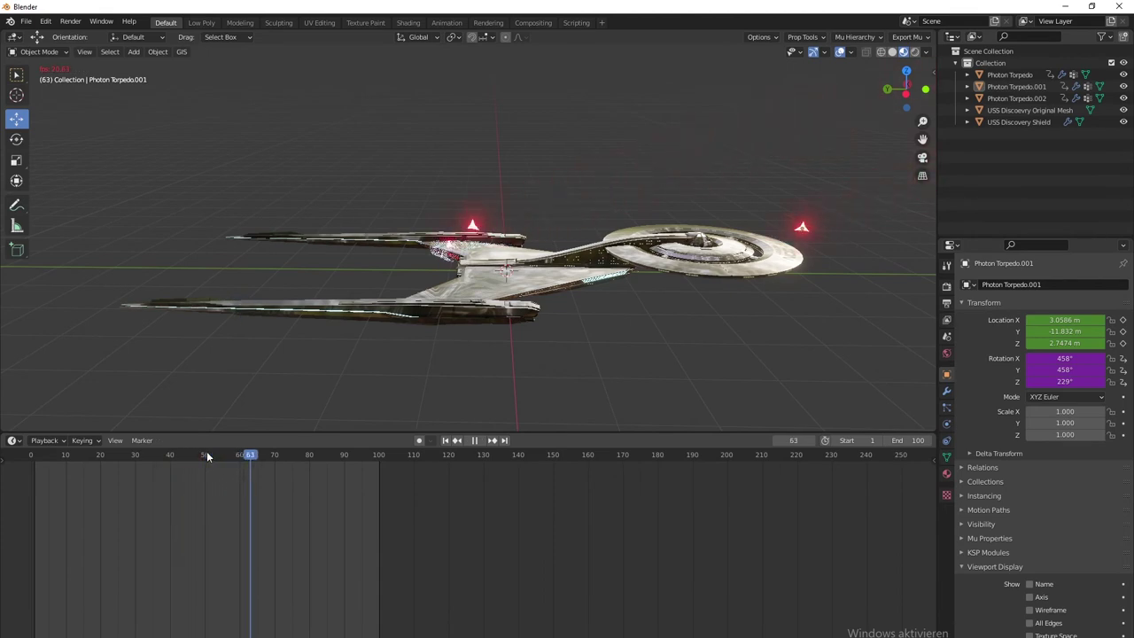
key("space")
Step: Examine Photon Torpedo.001's shield impact on the saucer rim up close at frame 85
middle_click_drag(480, 390, 574, 295)
middle_click_drag(737, 204, 581, 262)
scroll(581, 275, "up", 3)
left_click(580, 282)
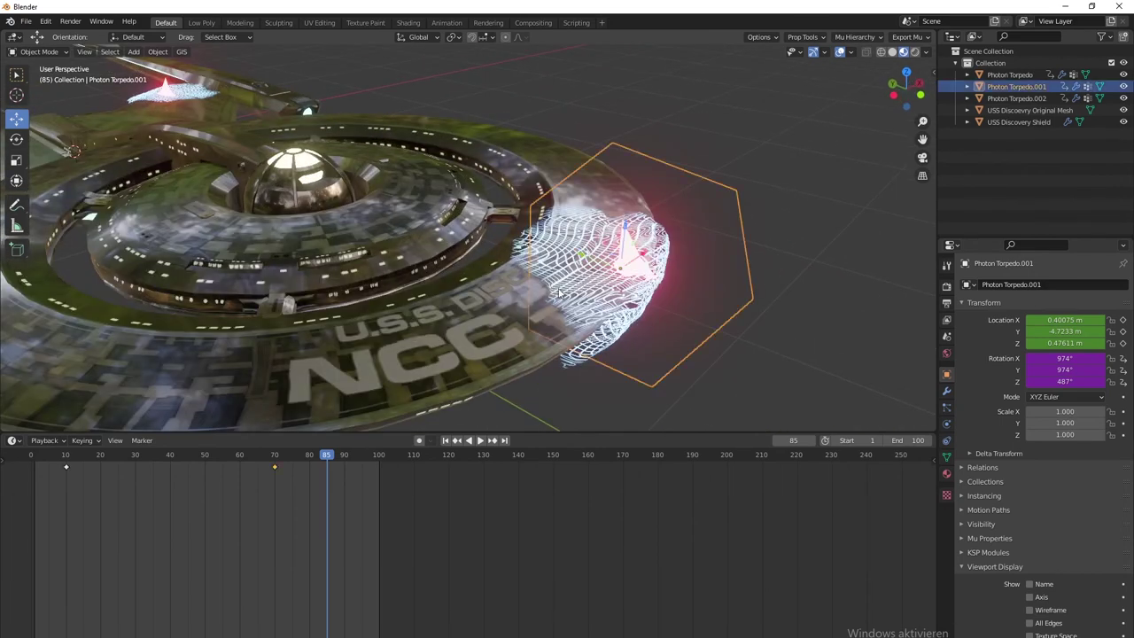
left_click(559, 293)
left_click(542, 270)
left_click(539, 267)
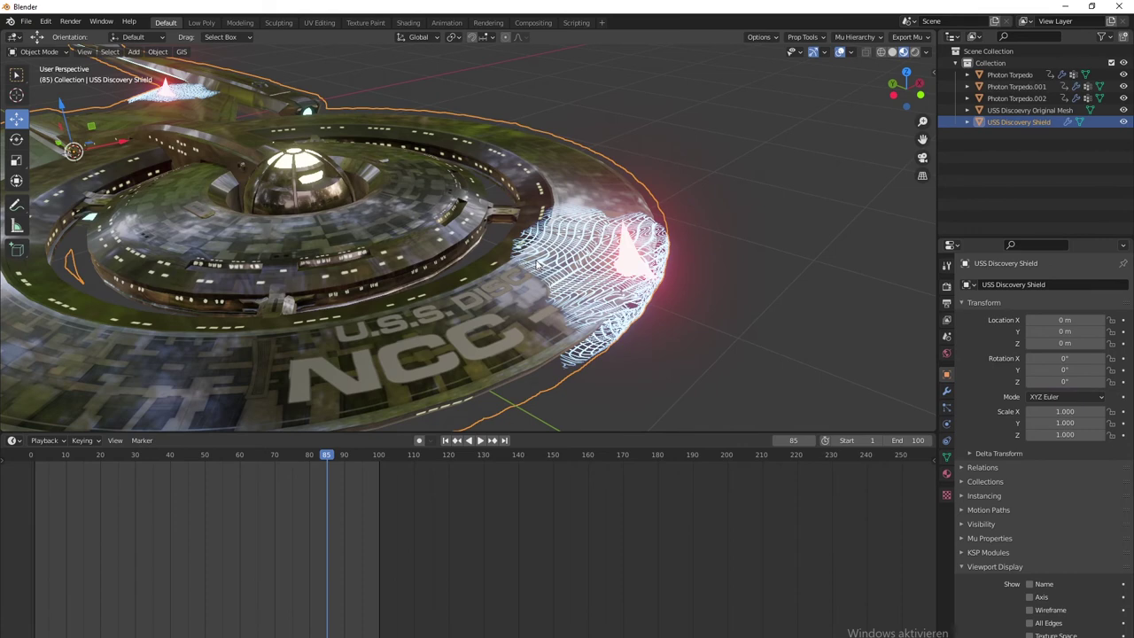
scroll(447, 257, "down", 6)
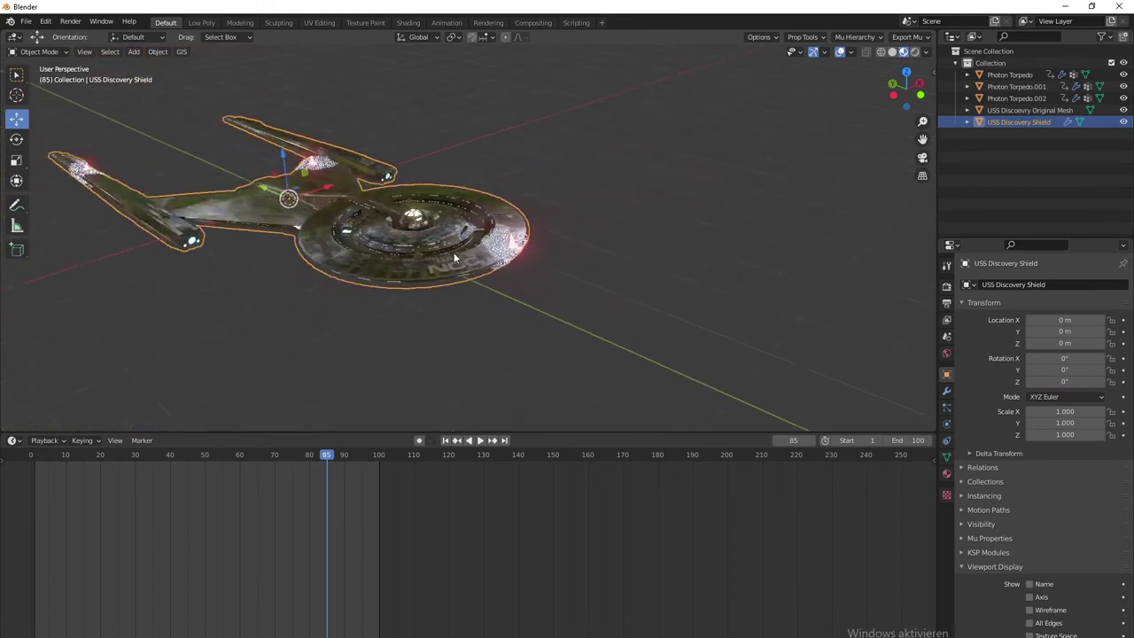
scroll(506, 283, "up", 3)
Step: Select the USS Discovery Shield and show its Shield material nodes in an enlarged Shader Editor in place of the timeline
left_click(522, 261)
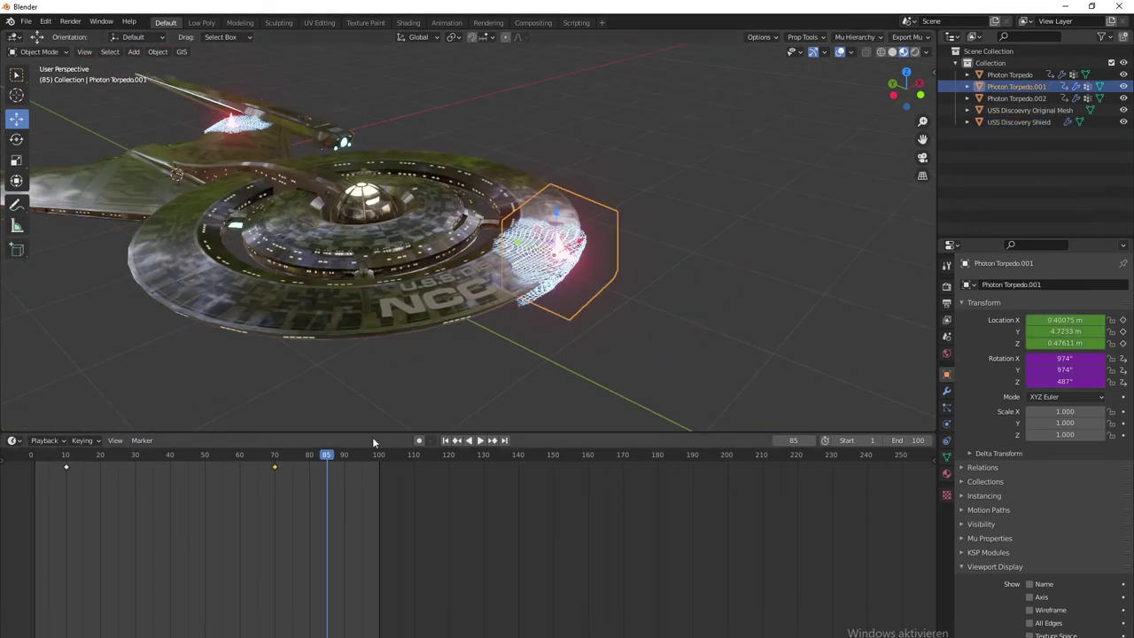
left_click(509, 255)
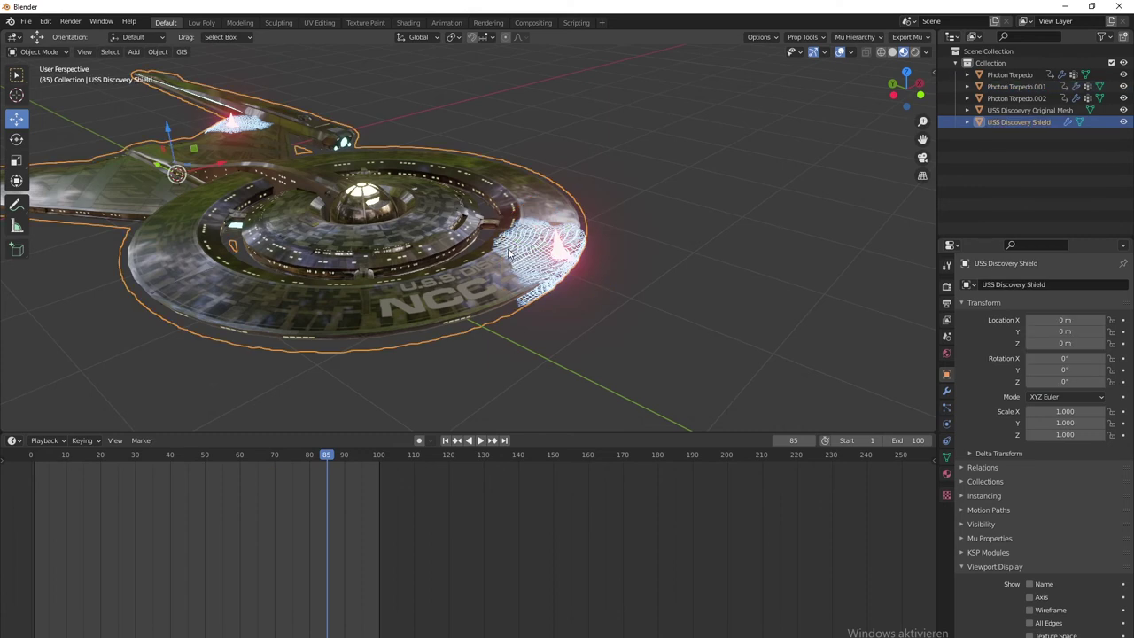
left_click(12, 440)
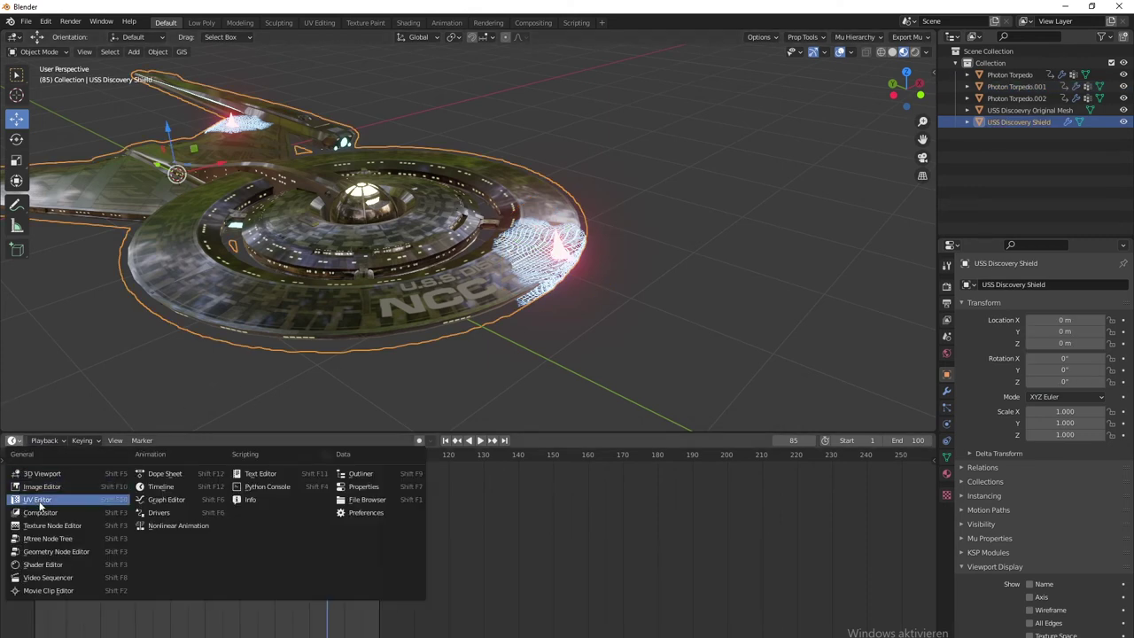
left_click(43, 564)
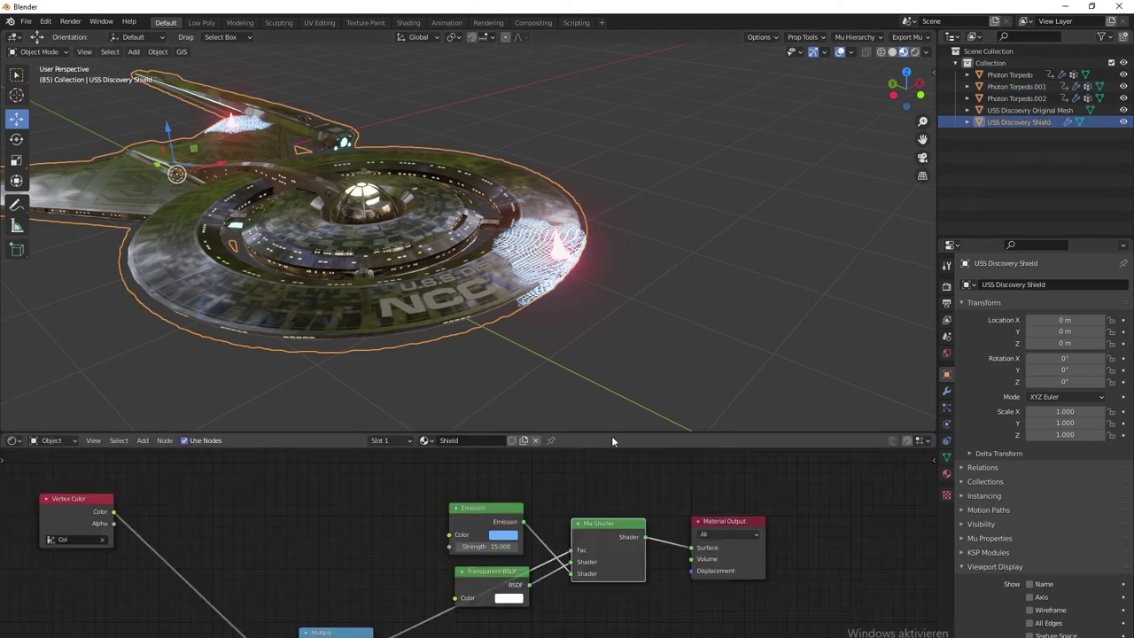
left_click_drag(612, 435, 612, 271)
middle_click_drag(347, 588, 517, 416)
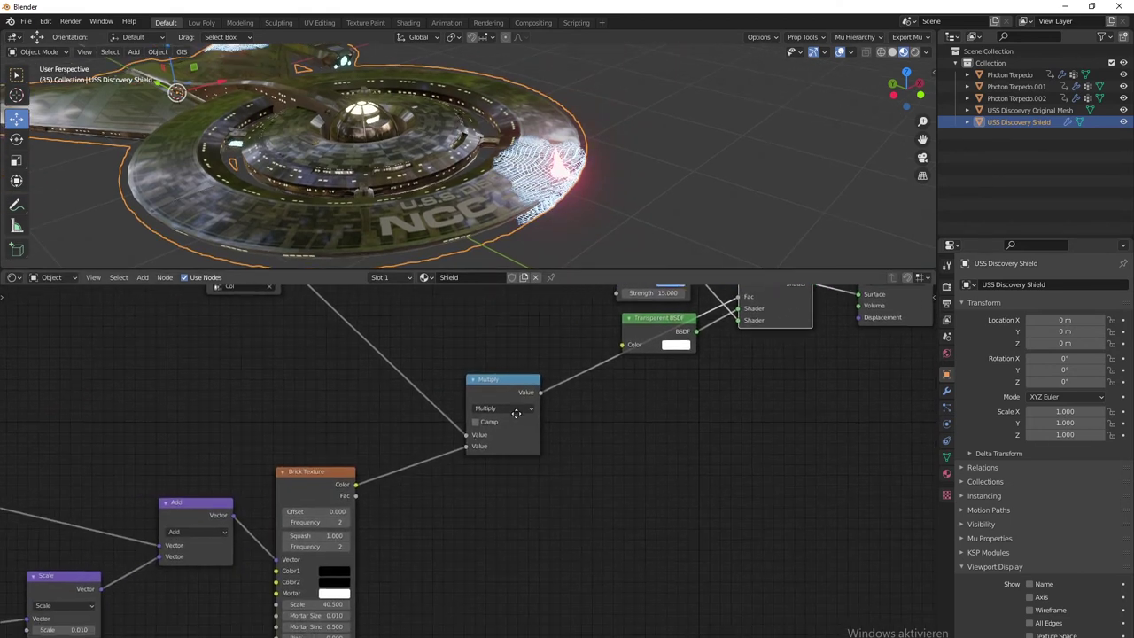
middle_click_drag(436, 559, 514, 491)
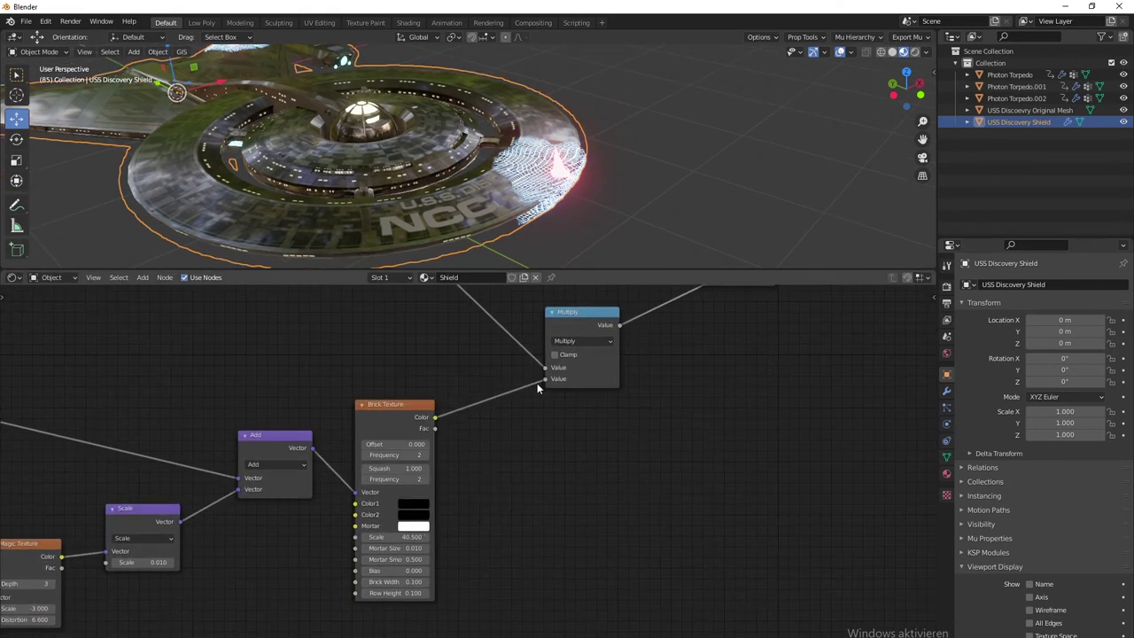
Step: Try a grey Mortar colour on the Shield material's Brick Texture node and return it to pure white
left_click(410, 526)
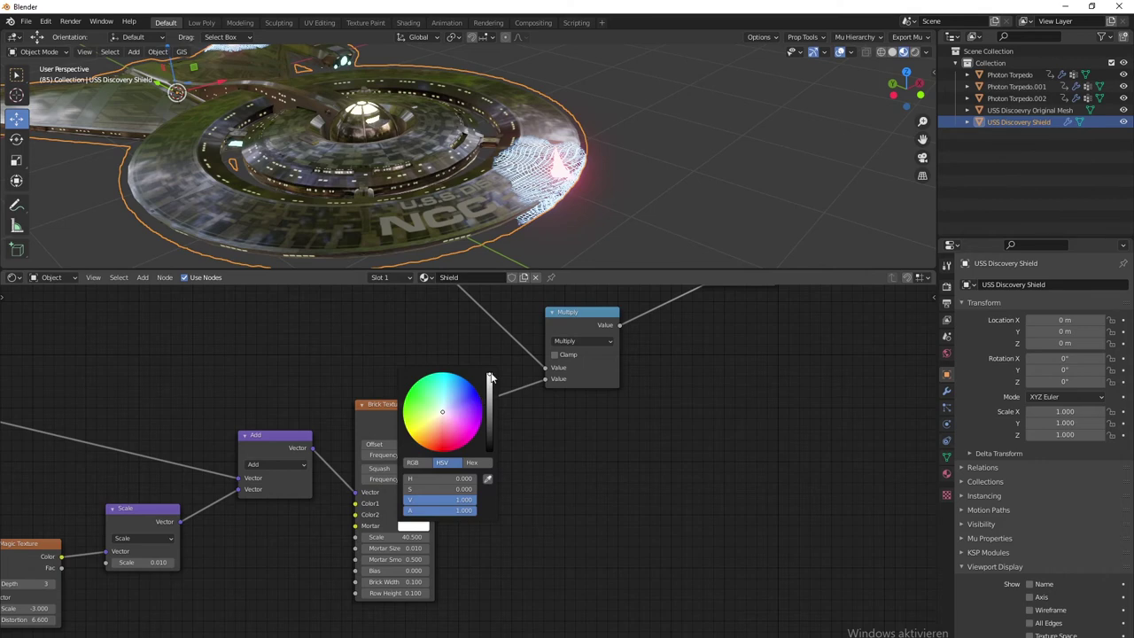
left_click_drag(489, 374, 489, 395)
scroll(600, 172, "up", 5)
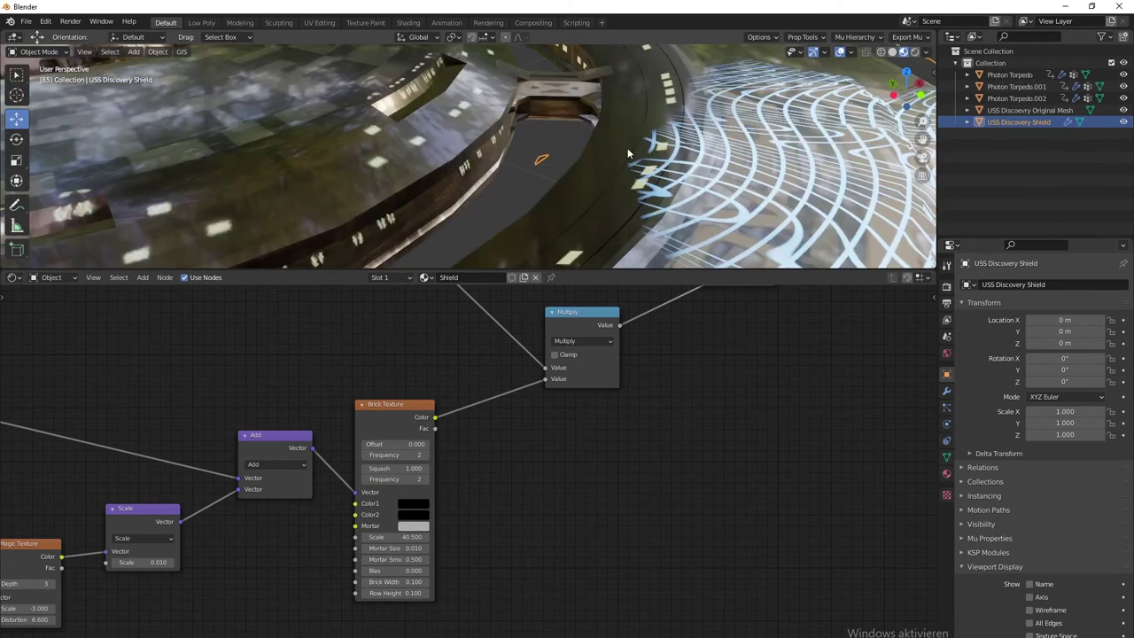
middle_click_drag(684, 185, 532, 239)
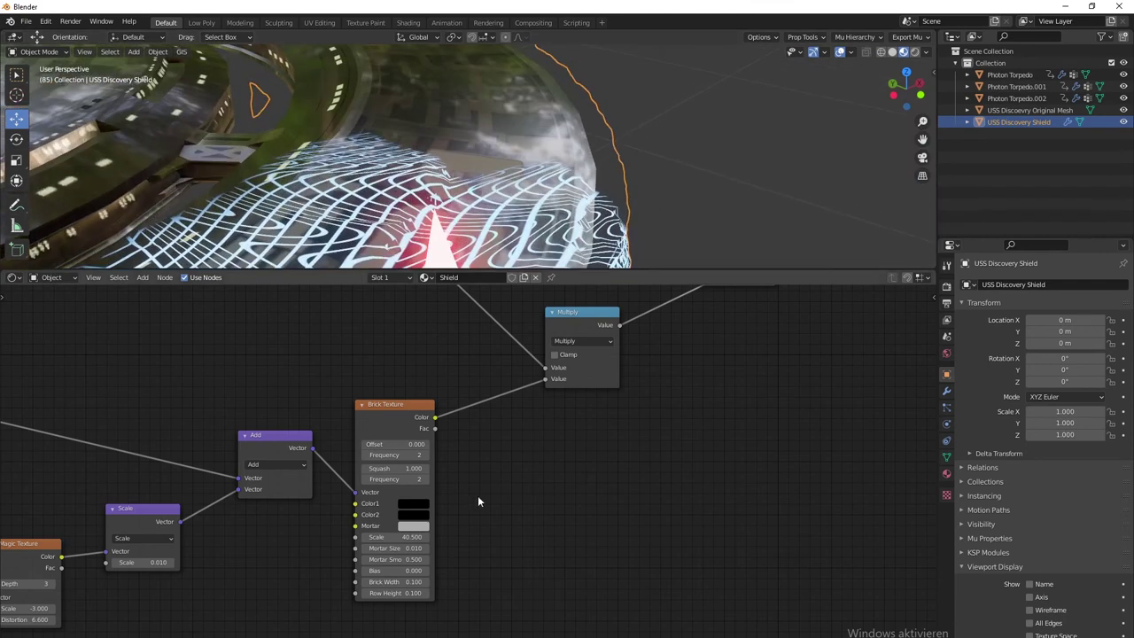
left_click(407, 526)
left_click_drag(492, 407, 493, 376)
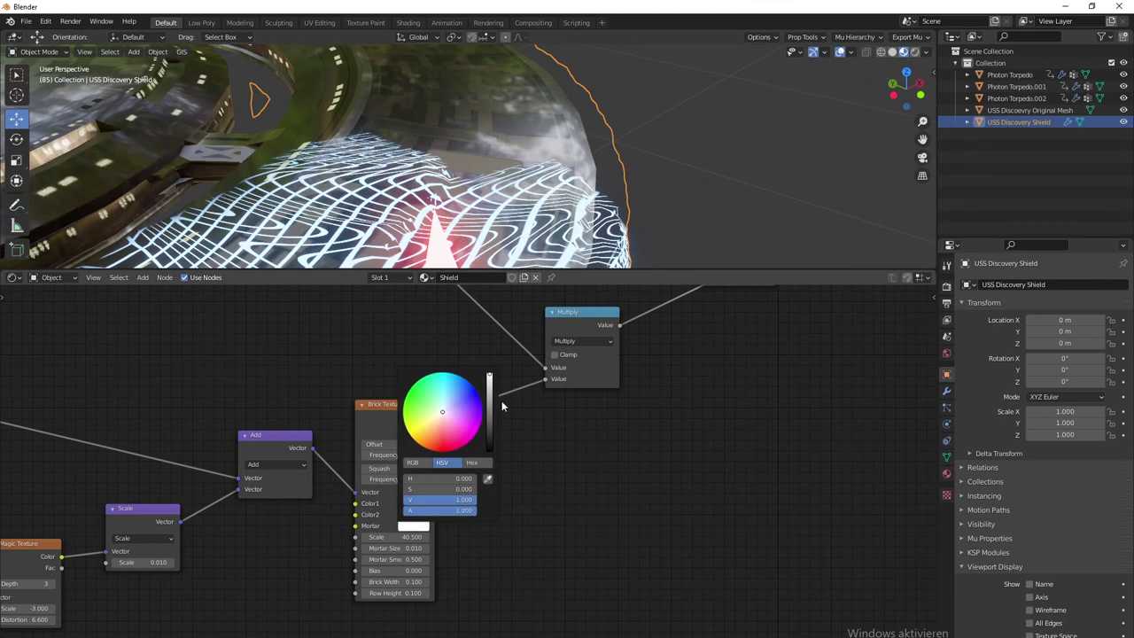
Step: Set the Brick Texture's Color2 and Color1 to very dark greys, with Color1 at a value of about 0.016
left_click(417, 516)
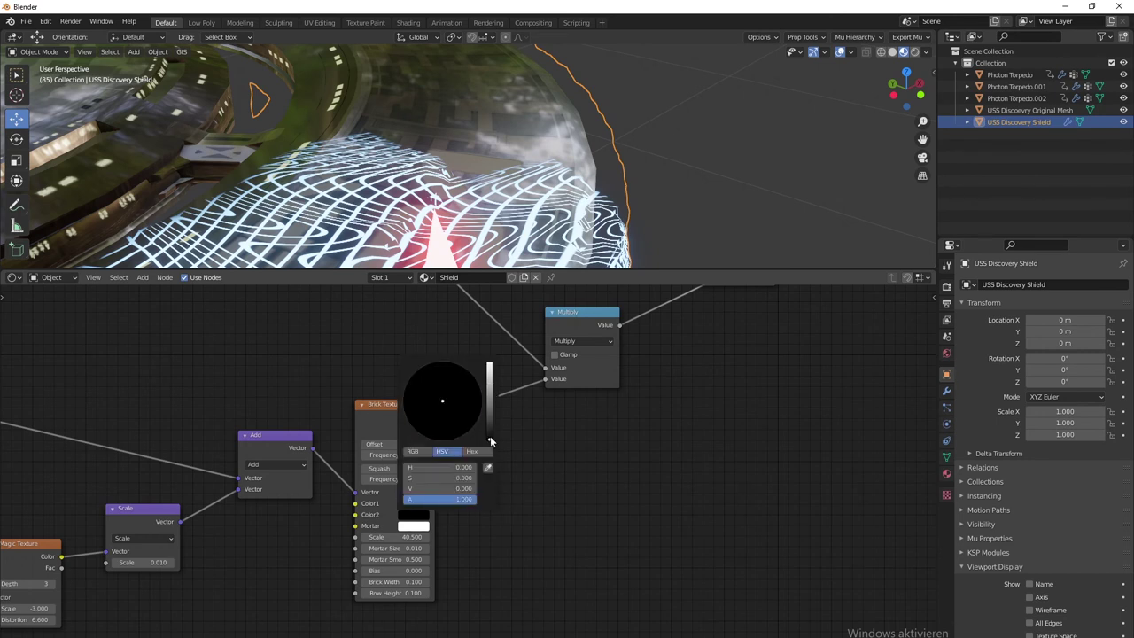
mouse_move(493, 441)
left_mouse_down()
mouse_move(493, 372)
mouse_move(490, 422)
left_mouse_up()
left_click(430, 505)
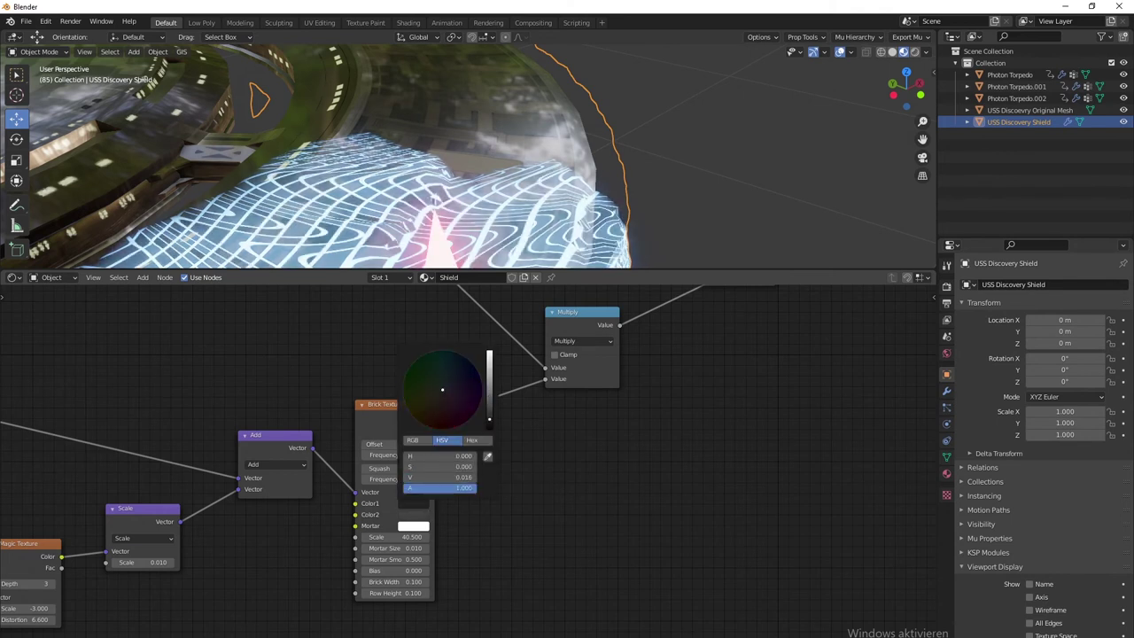
middle_click_drag(643, 445, 584, 550)
middle_click_drag(384, 606, 426, 529)
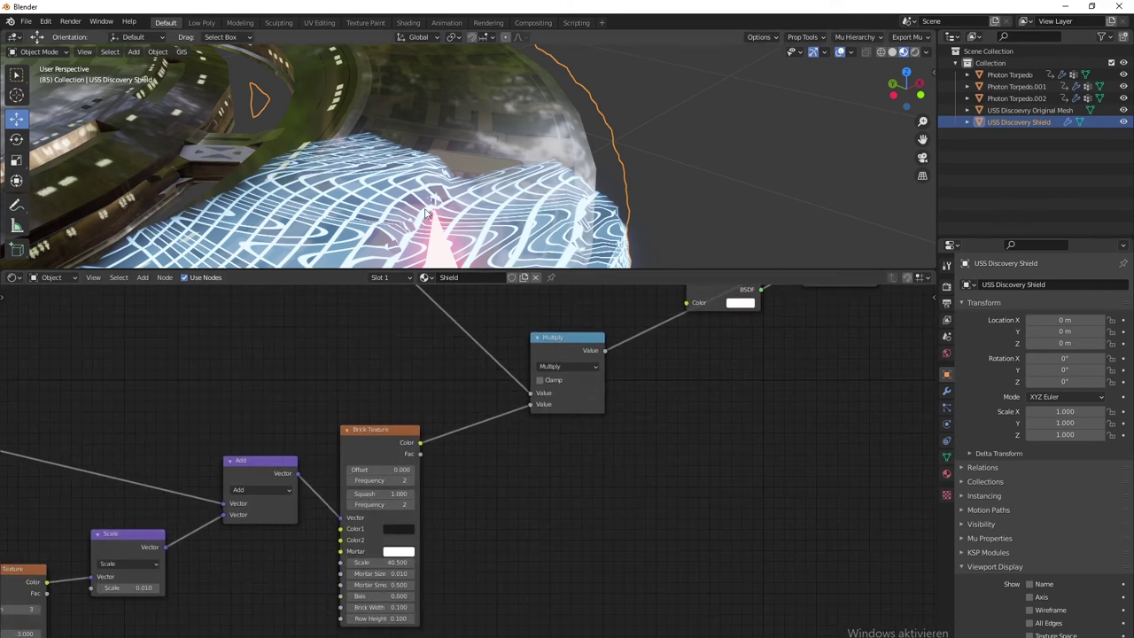
scroll(461, 177, "down", 6)
middle_click_drag(460, 177, 448, 200)
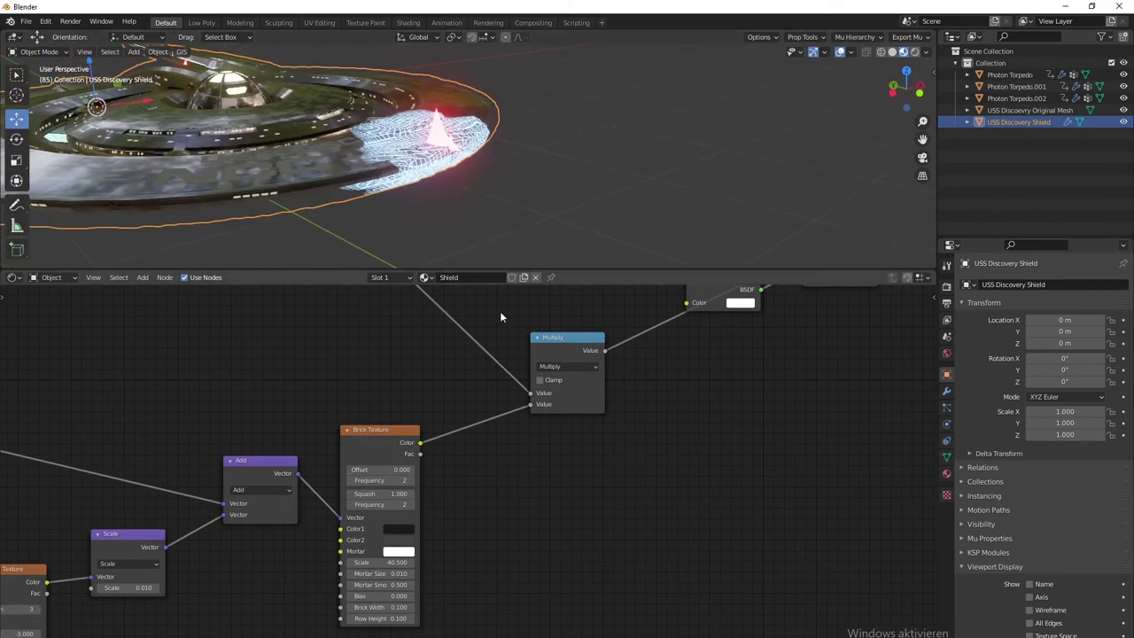
Step: Set the Shield material's Emission strength to 25
middle_click_drag(741, 282, 544, 405)
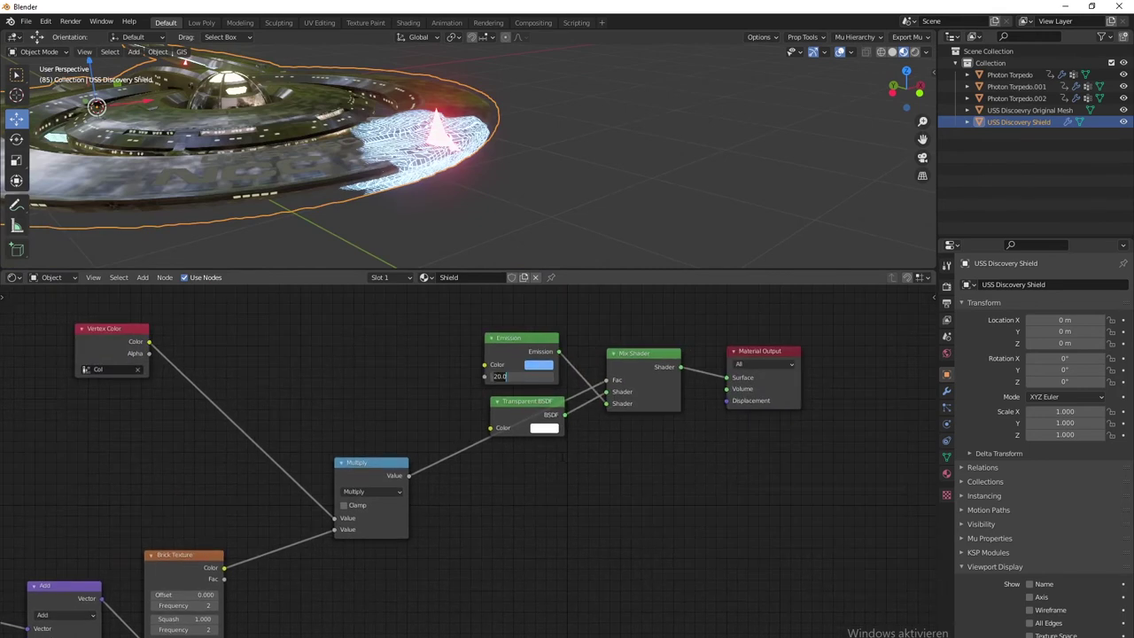
type("25")
key("Return")
scroll(494, 206, "down", 5)
left_click(494, 206)
middle_click_drag(495, 206, 549, 222)
Step: Set the scene's Eevee Bloom intensity to 0.02
left_click(947, 302)
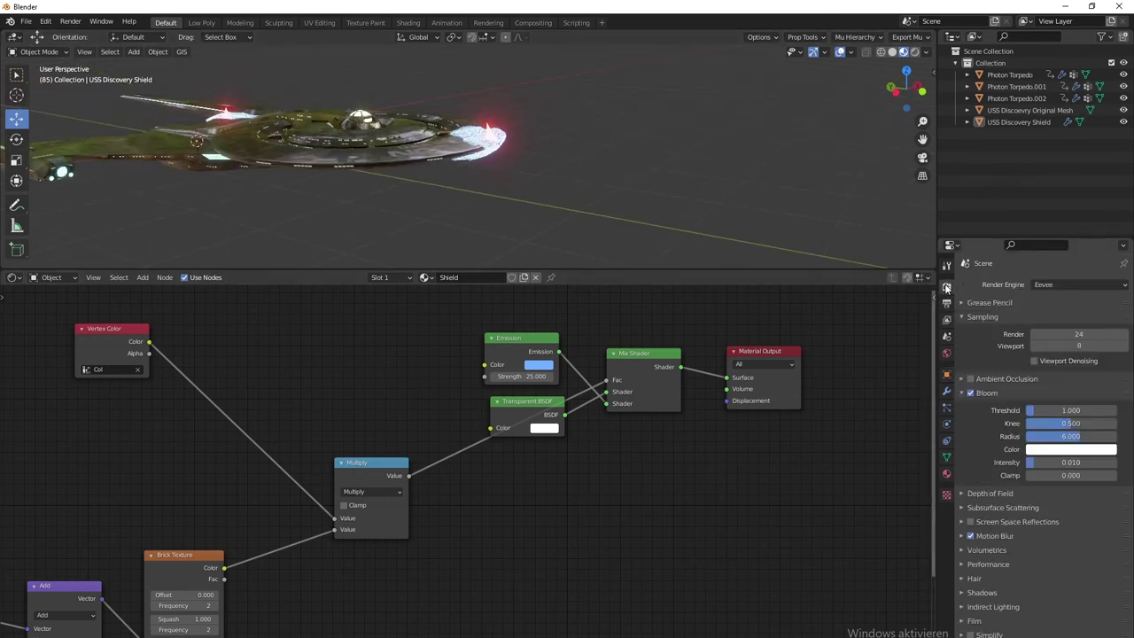
left_click(1071, 468)
type("0.02")
key("Return")
Step: Enlarge the 3D viewport over the node editor and play the animation to examine the glow of the shield impacts
scroll(587, 144, "down", 3)
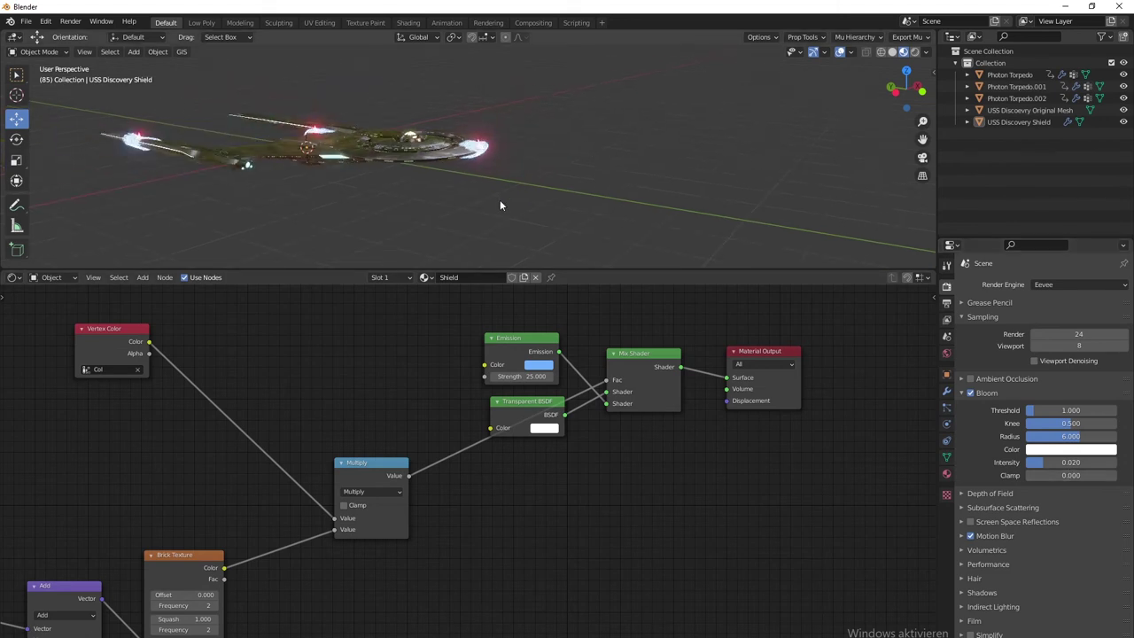
middle_click_drag(499, 206, 507, 228)
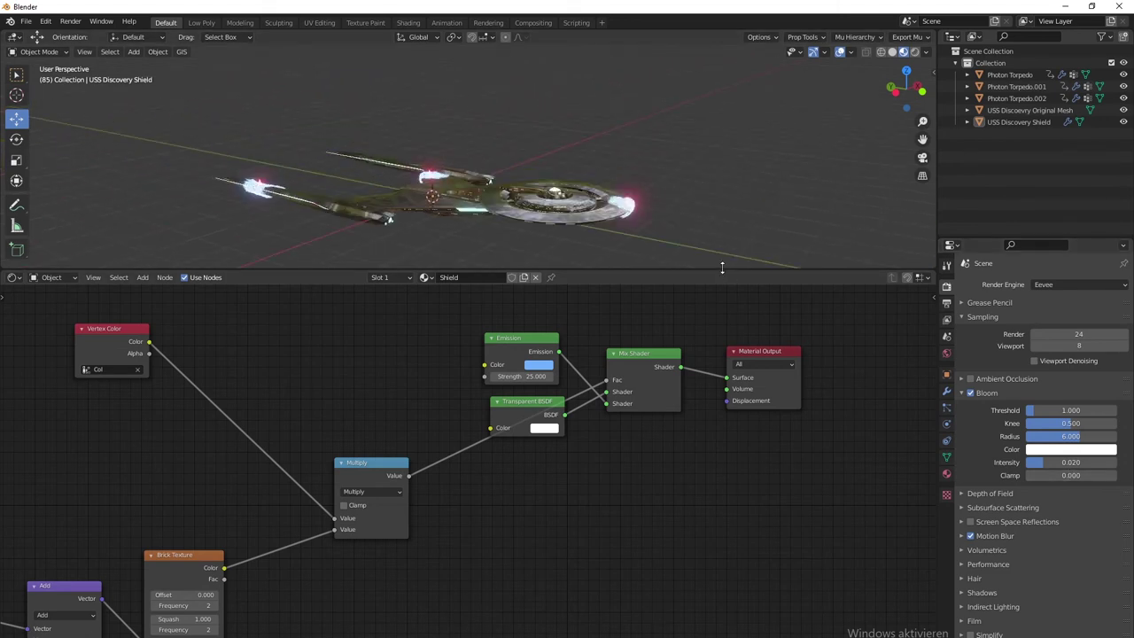
left_click_drag(725, 269, 664, 603)
key("space")
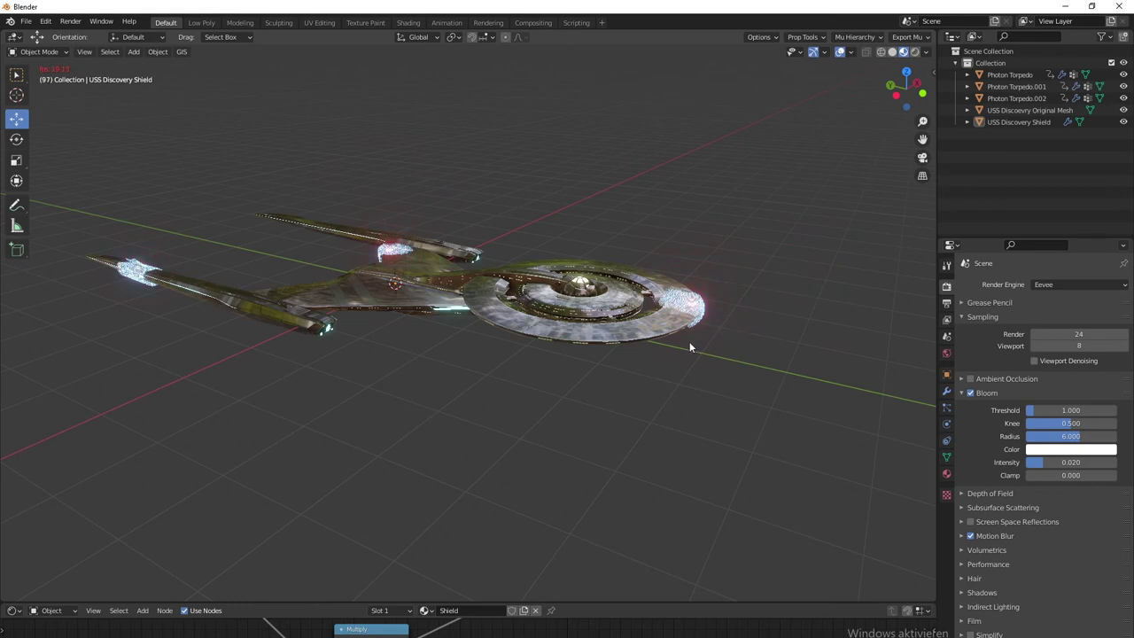
key("space")
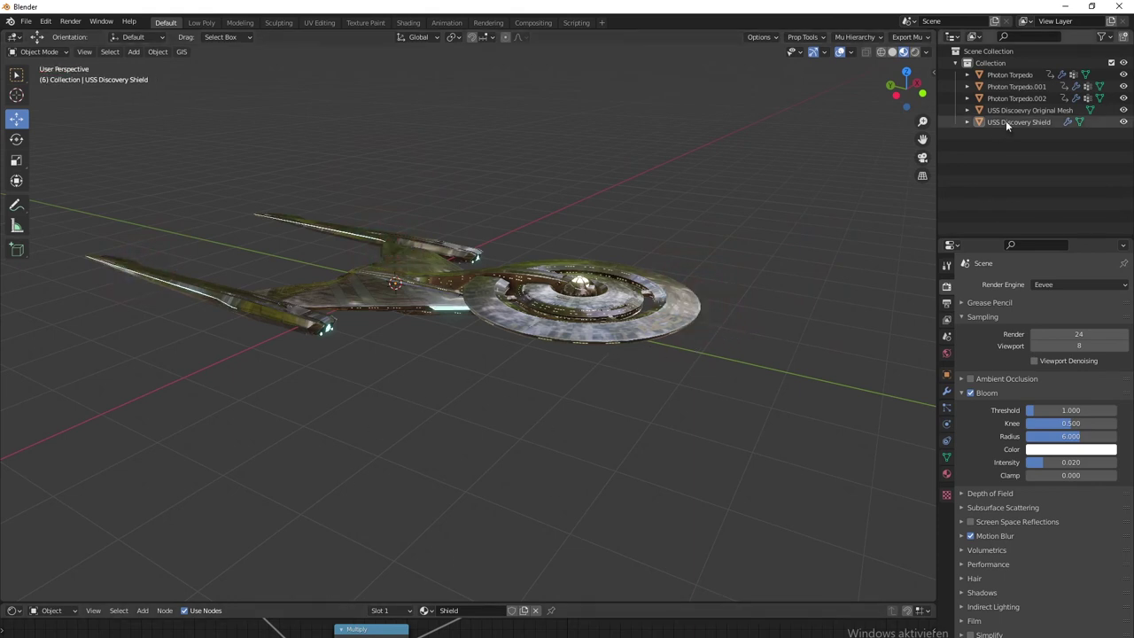
Step: Select Photon Torpedo, replace the enlarged Shader Editor with the Timeline and go to frame 78
left_click(1021, 97)
left_click(1016, 75)
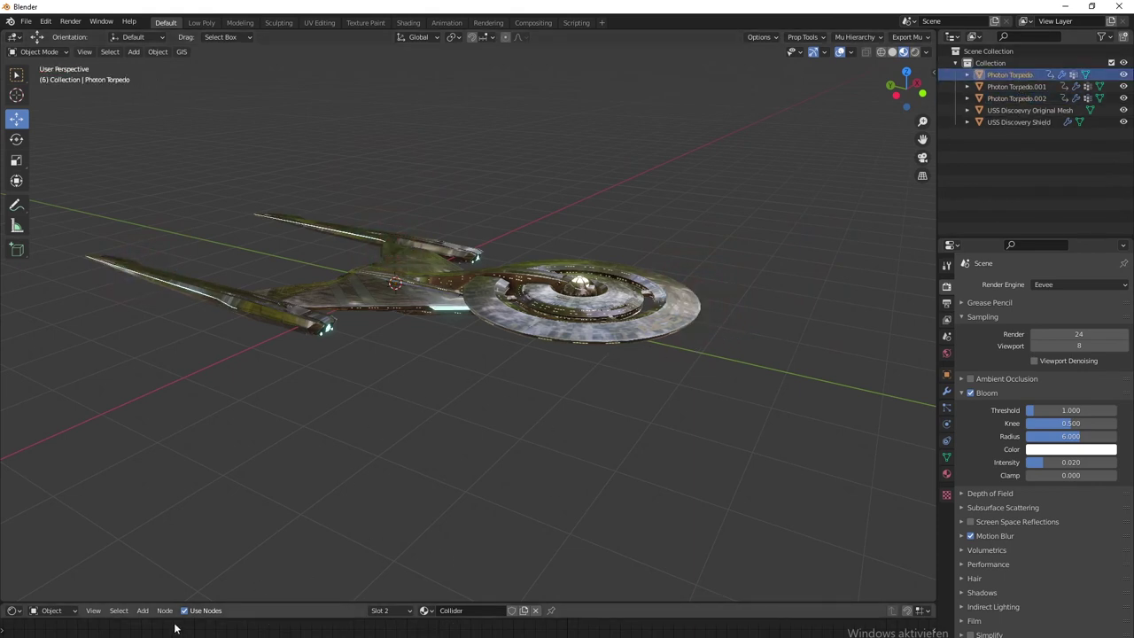
left_click_drag(276, 602, 276, 486)
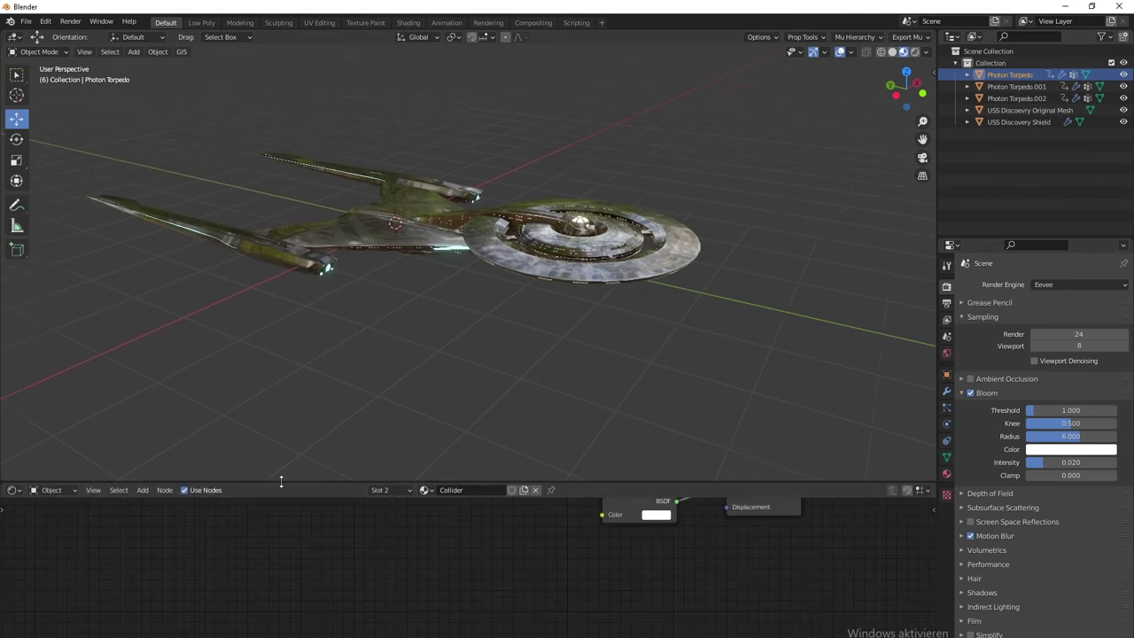
left_click(14, 488)
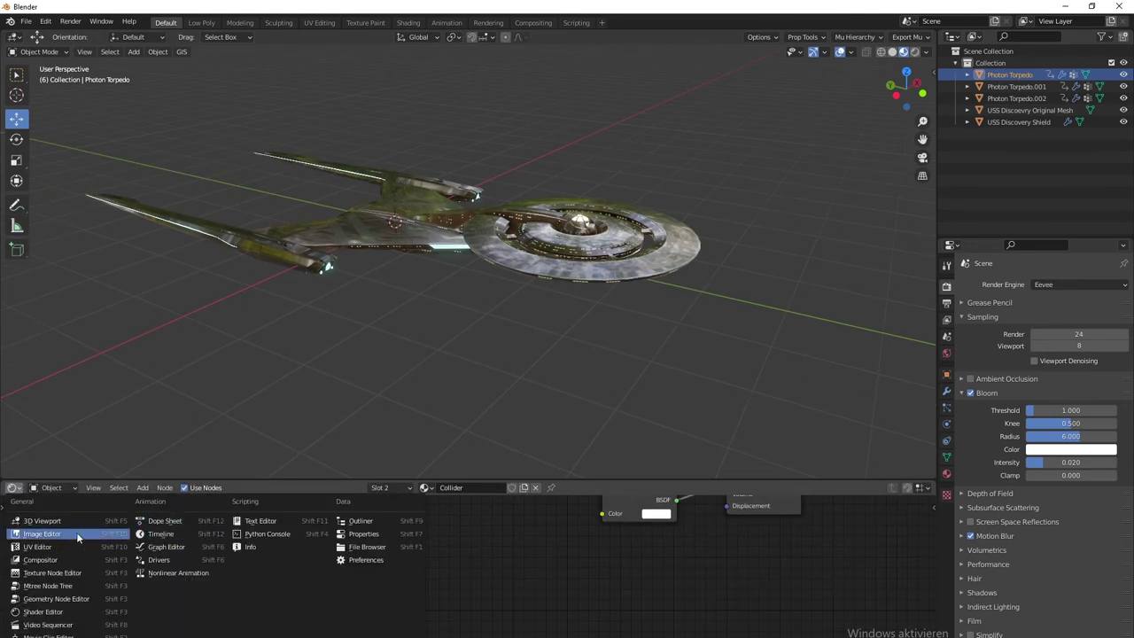
left_click(164, 534)
left_click_drag(65, 503, 304, 498)
key("space")
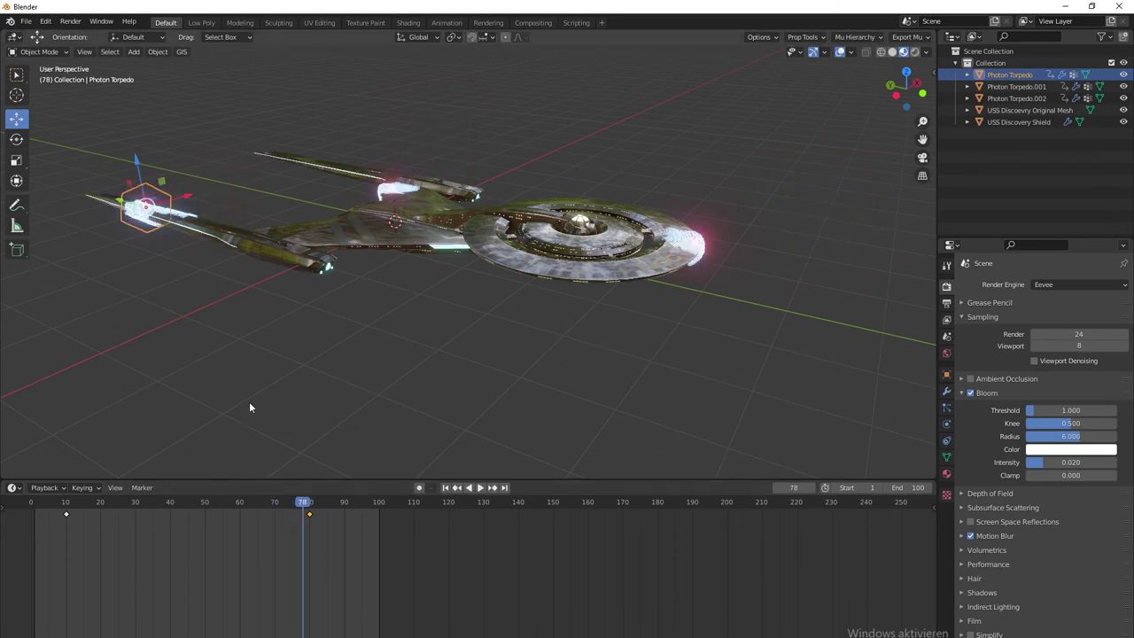
Step: Frame Photon Torpedo and examine its shield impact on the nacelle up close between frames 72 and 78
key("KP_Decimal")
middle_click_drag(228, 408, 442, 339)
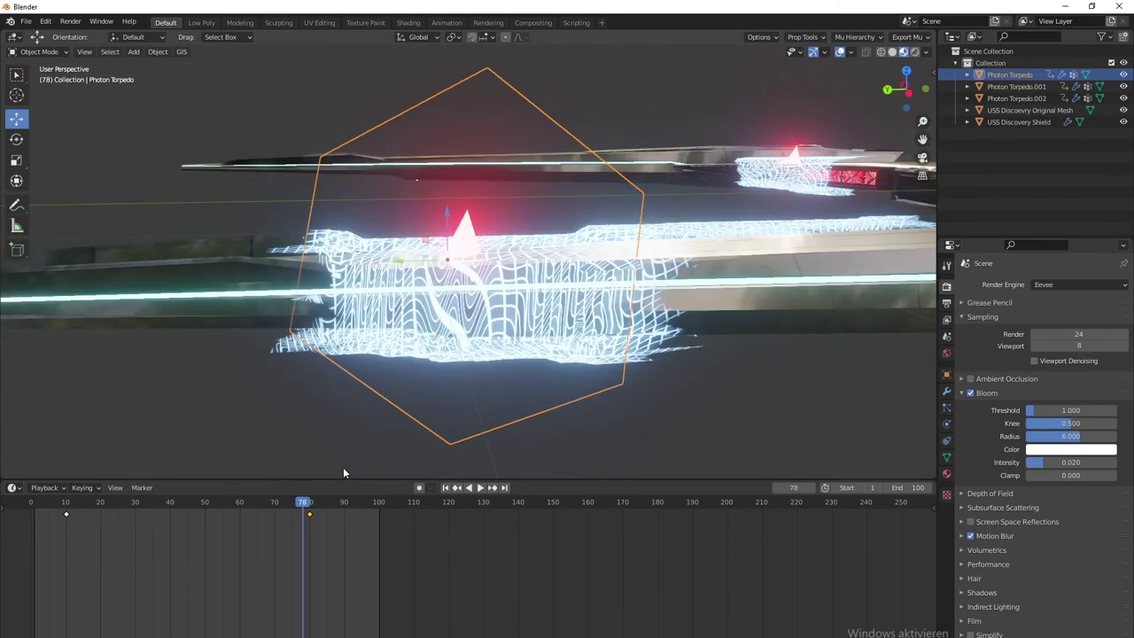
left_click_drag(302, 501, 294, 499)
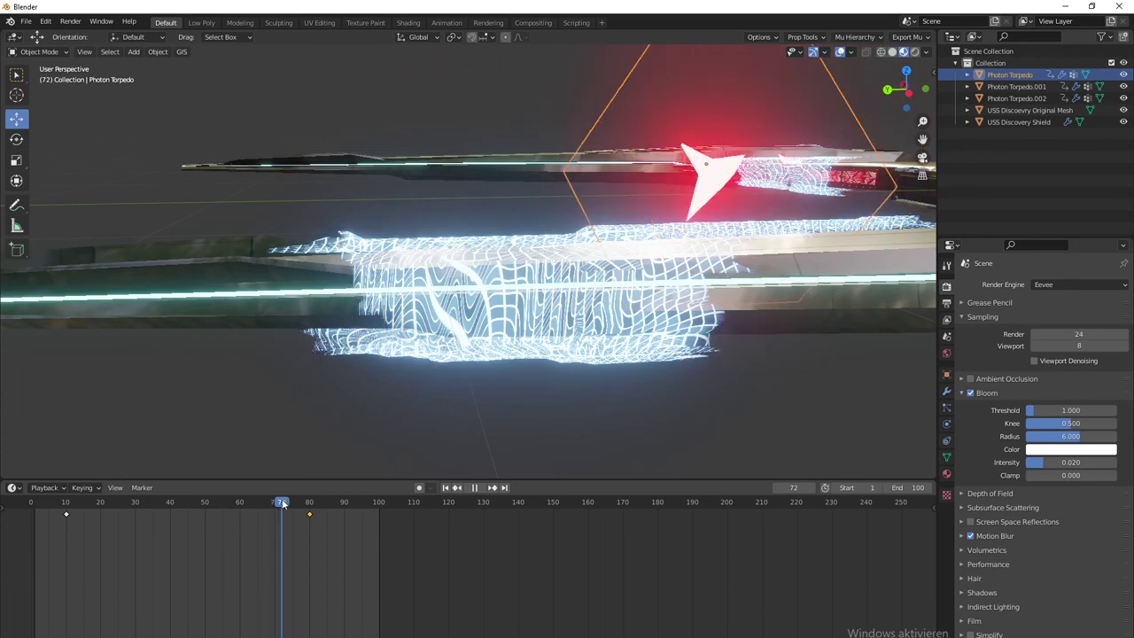
key("space")
middle_click_drag(550, 323, 493, 342)
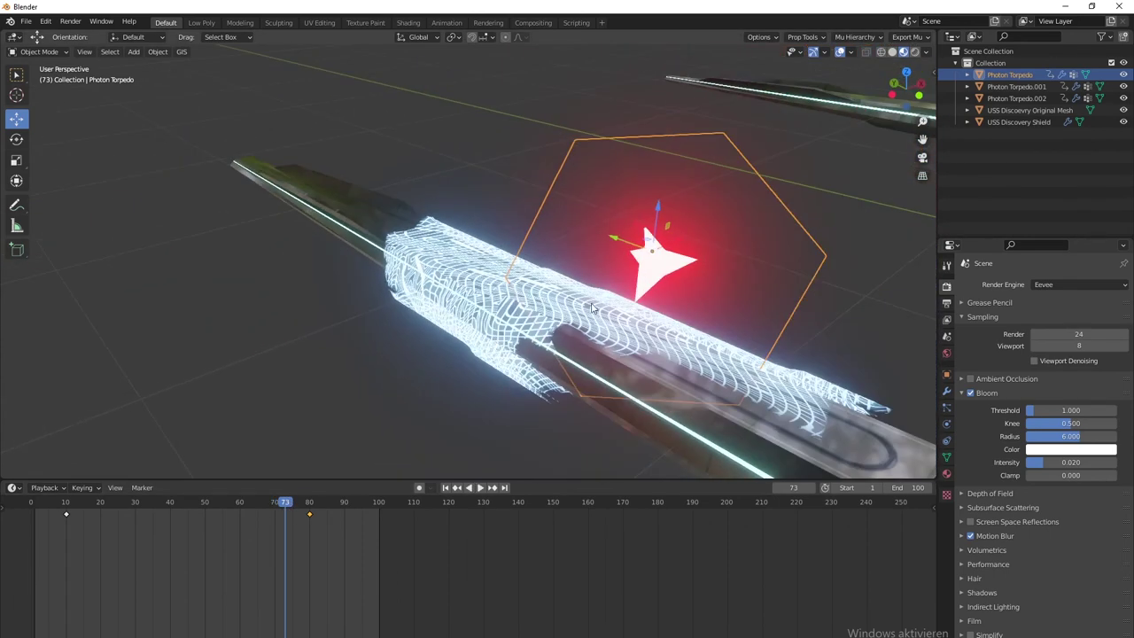
Step: Insert a Scale keyframe for Photon Torpedo at frame 75
key("space")
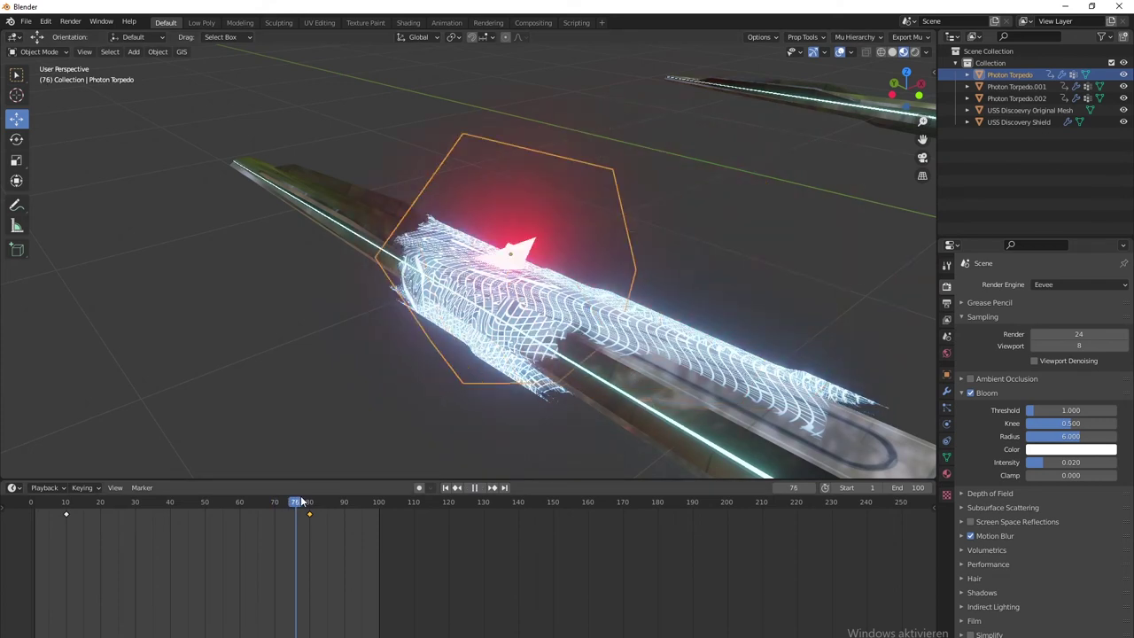
left_click_drag(304, 503, 293, 502)
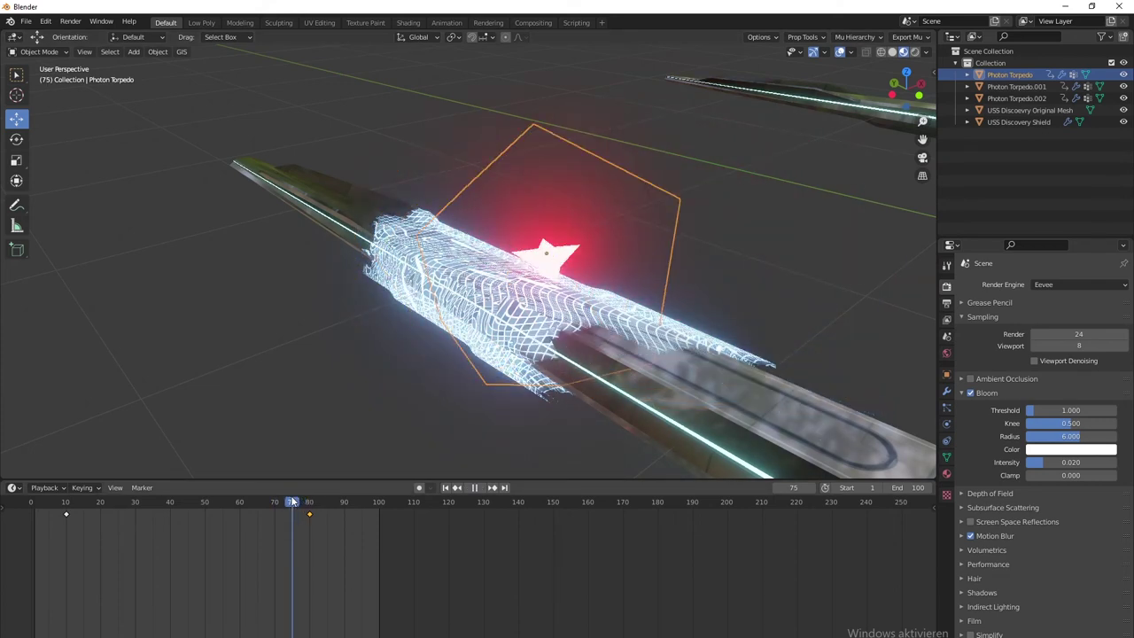
key("space")
key("i")
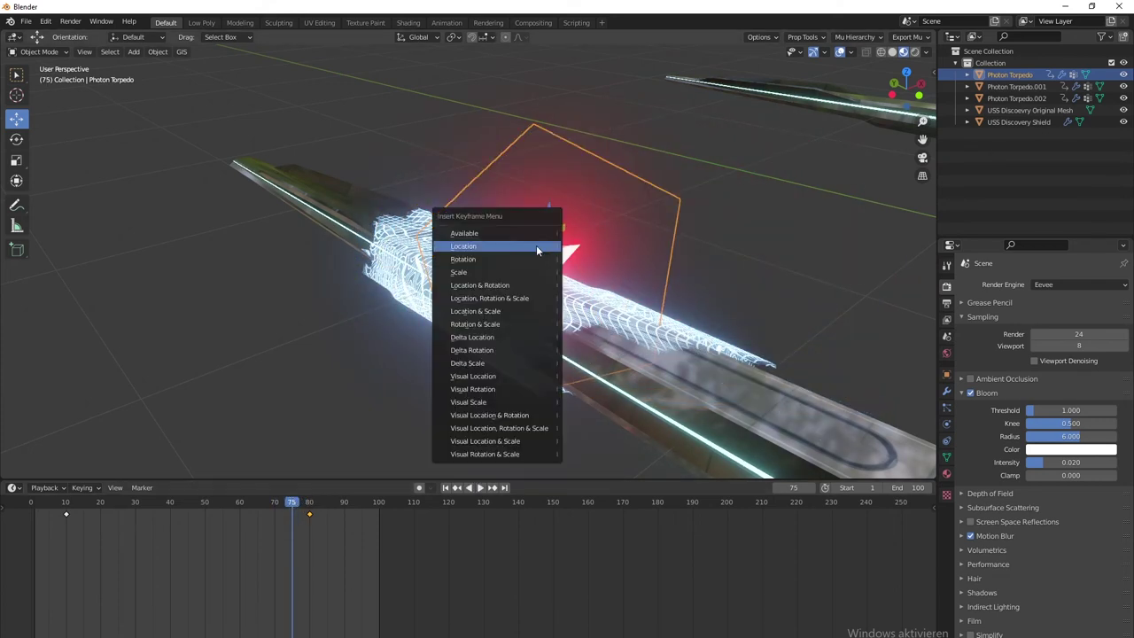
left_click(490, 281)
Step: At frame 80, scale Photon Torpedo to 0 and insert a Scale keyframe
left_click(310, 502)
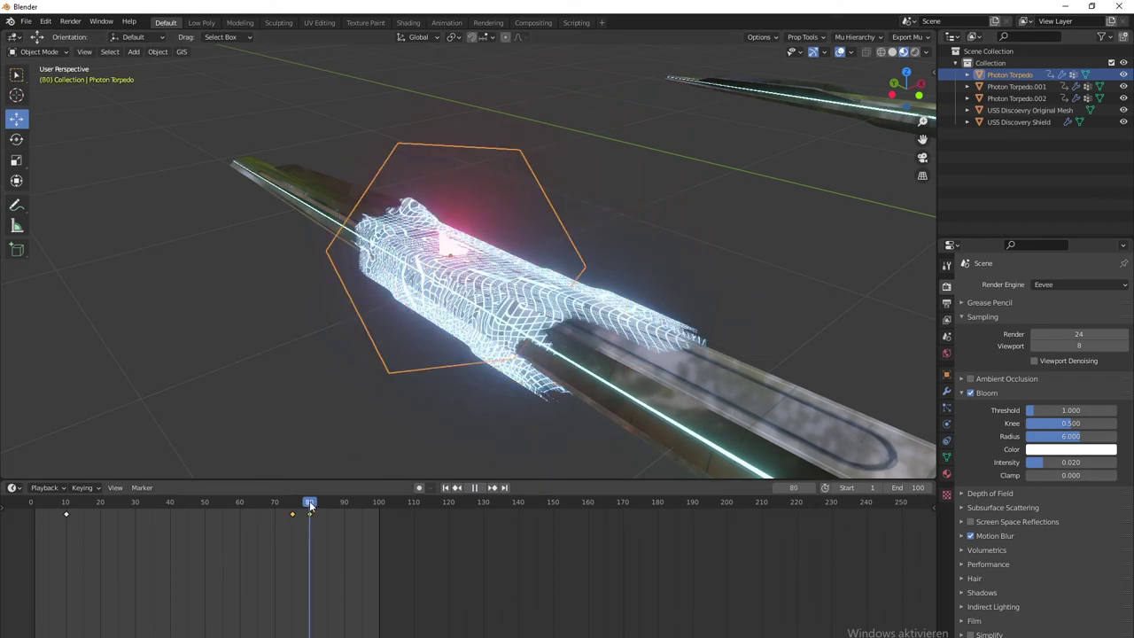
key("s")
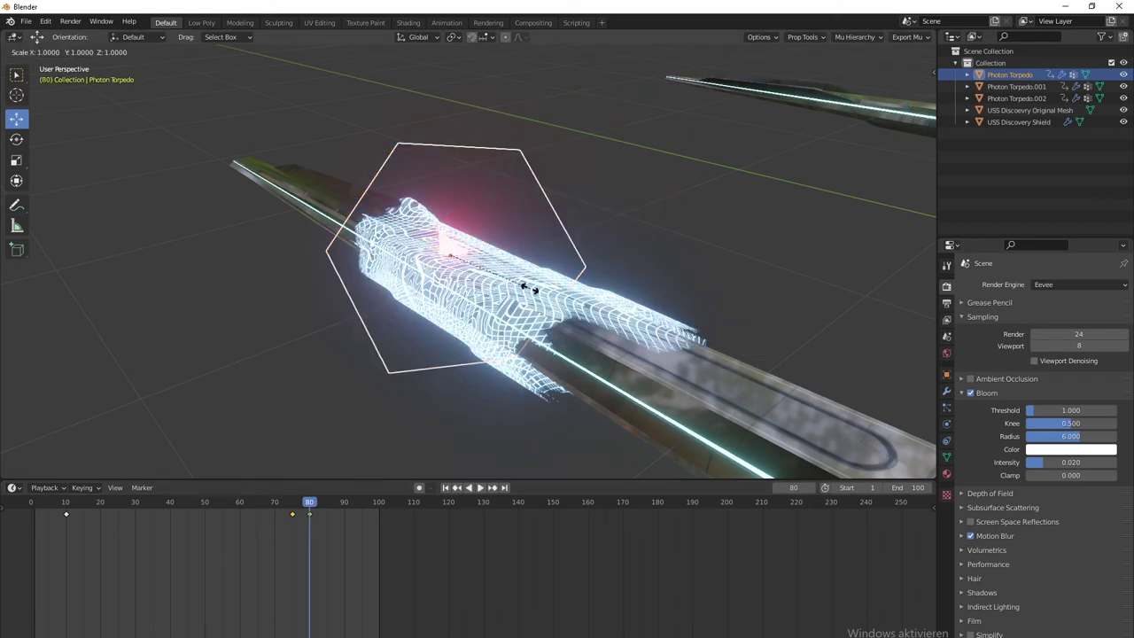
key("0")
key("Return")
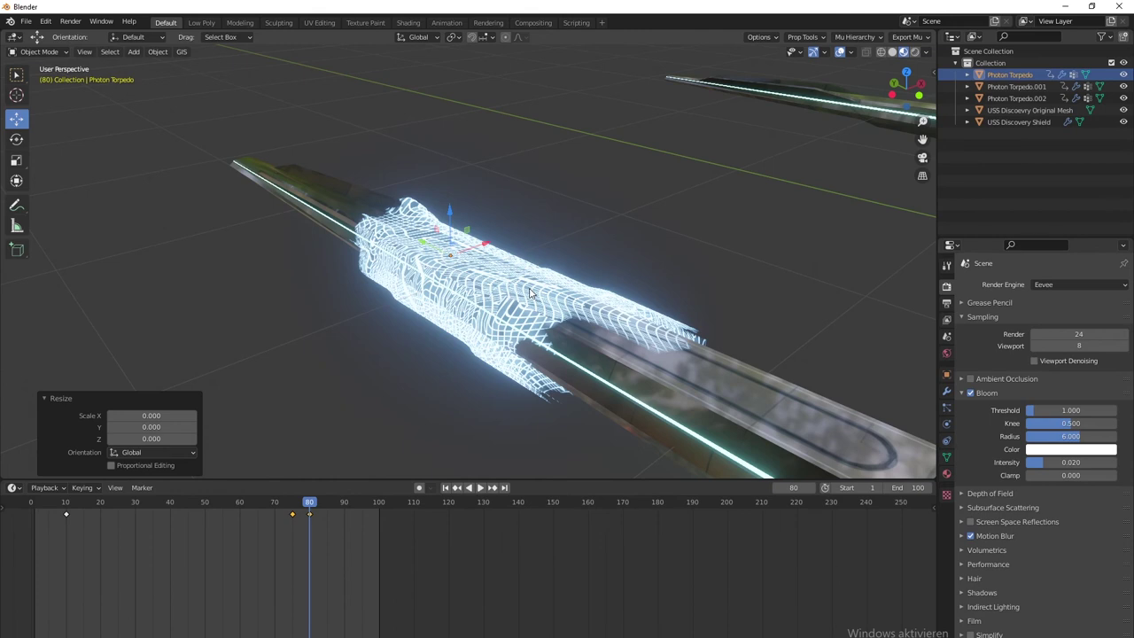
key("i")
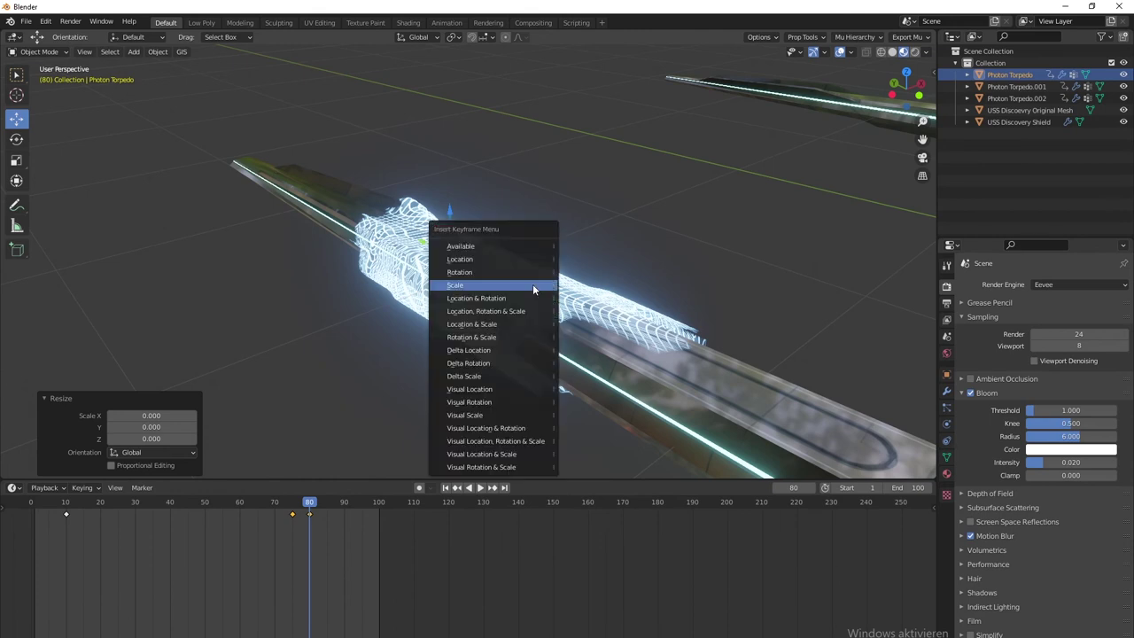
left_click(518, 286)
Step: Play the animation through frames 75 to 80 and examine how Photon Torpedo shrinks at the nacelle impact
scroll(722, 313, "down", 10)
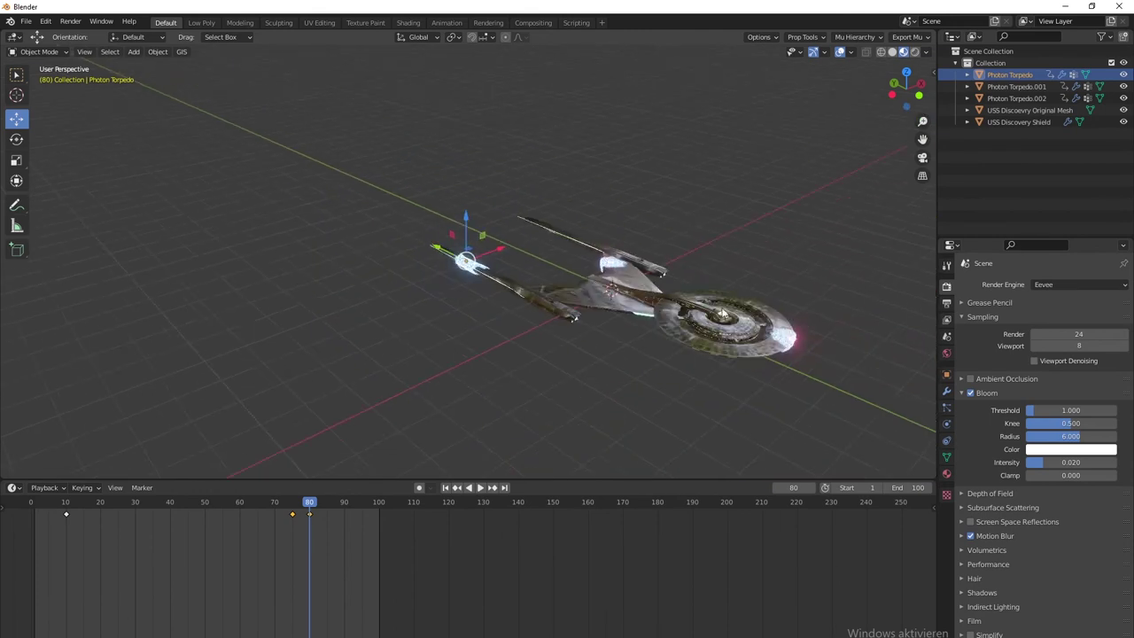
middle_click_drag(549, 393, 569, 393)
scroll(469, 456, "up", 11)
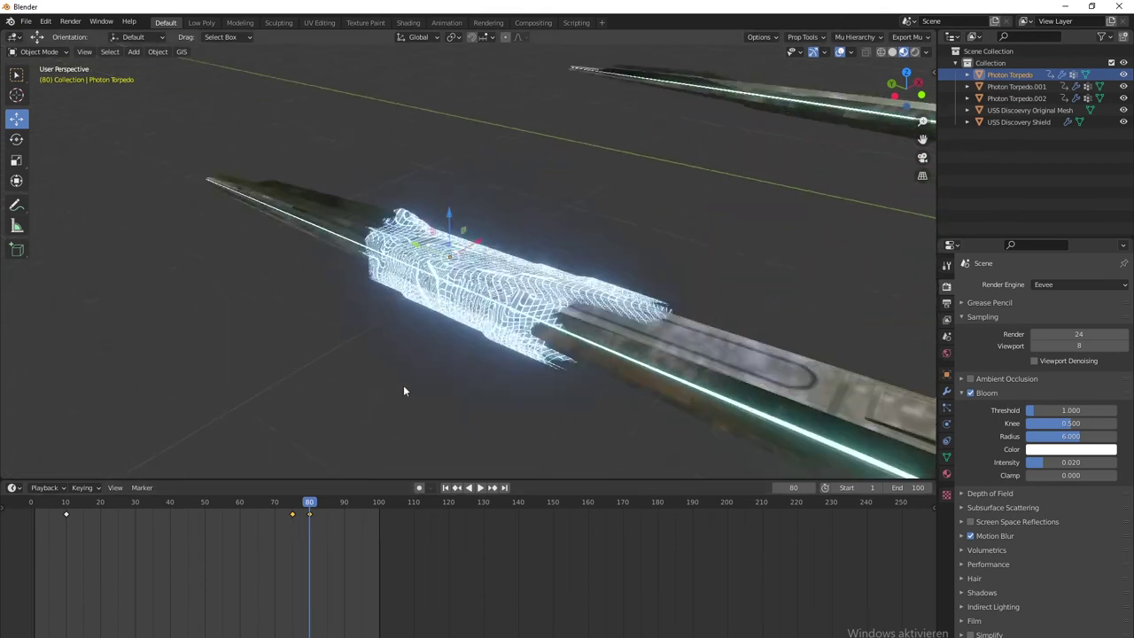
left_click(251, 499)
key("space")
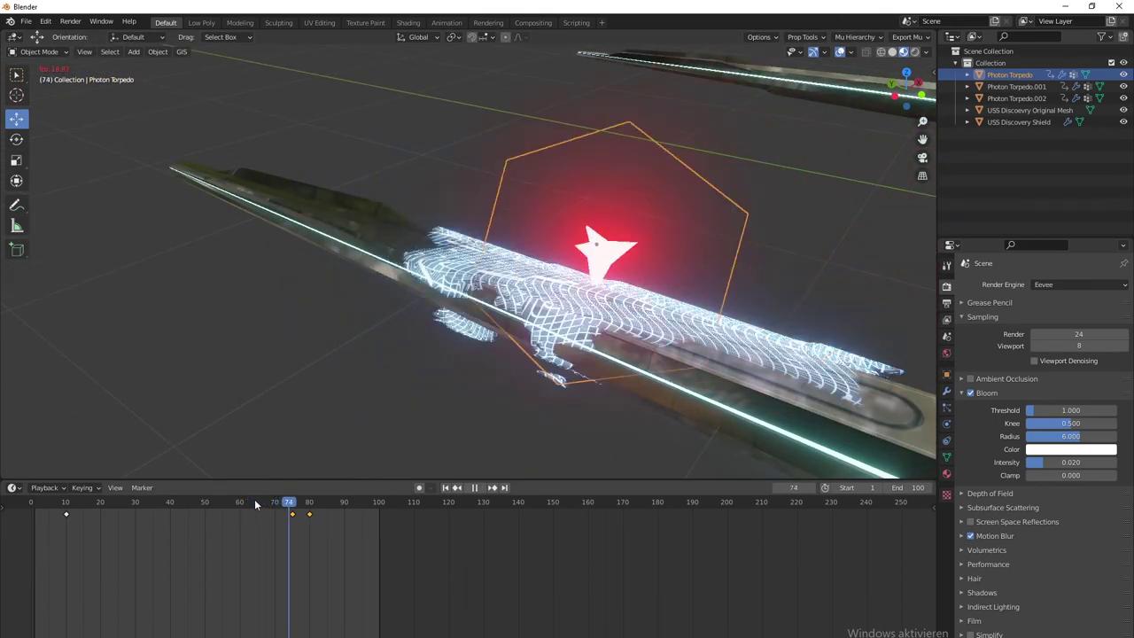
key("space")
middle_click_drag(428, 372, 676, 301)
middle_click_drag(420, 330, 553, 347)
Step: Select Photon Torpedo.001 and frame it up close at the saucer's edge at frame 67
scroll(567, 329, "down", 8)
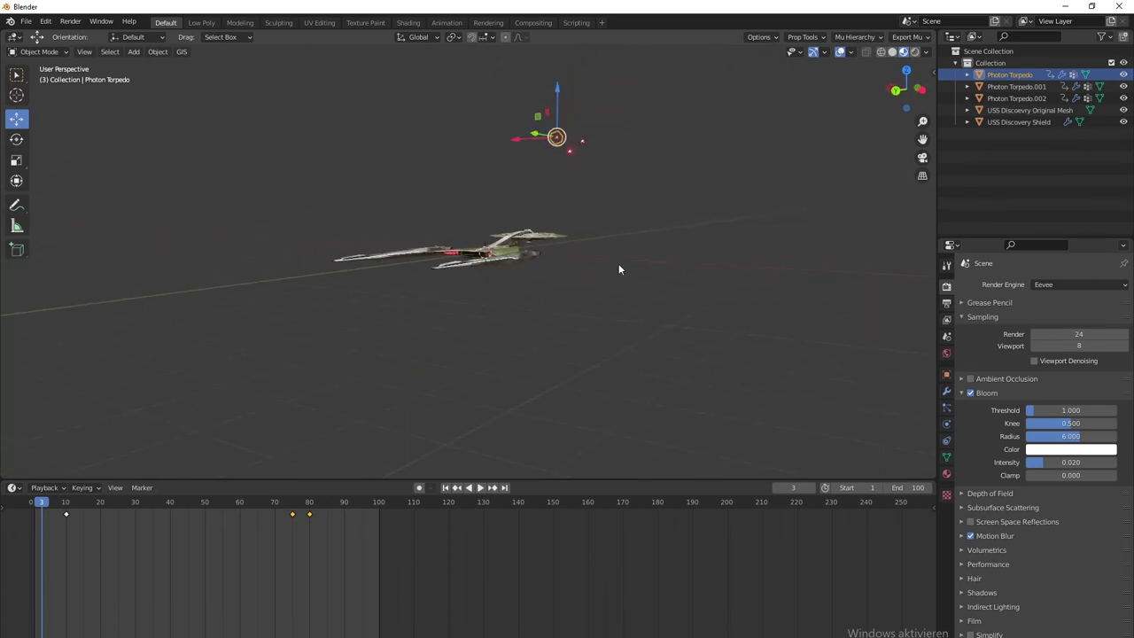
middle_click_drag(619, 264, 524, 363, "shift")
scroll(524, 363, "up", 2)
left_click(533, 196)
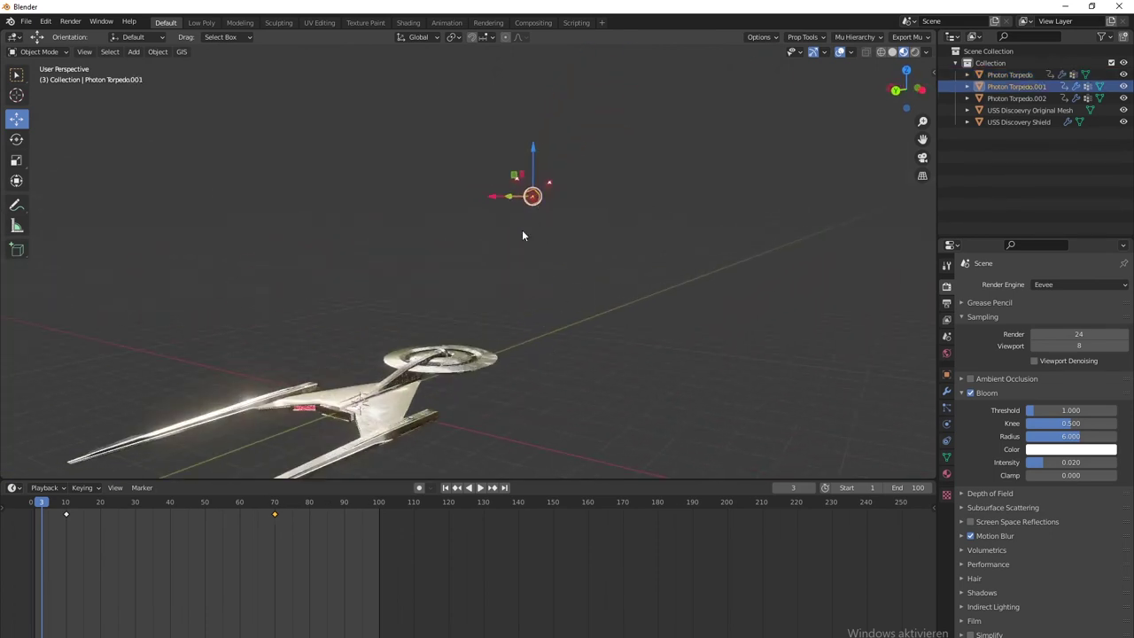
middle_click_drag(568, 228, 570, 264)
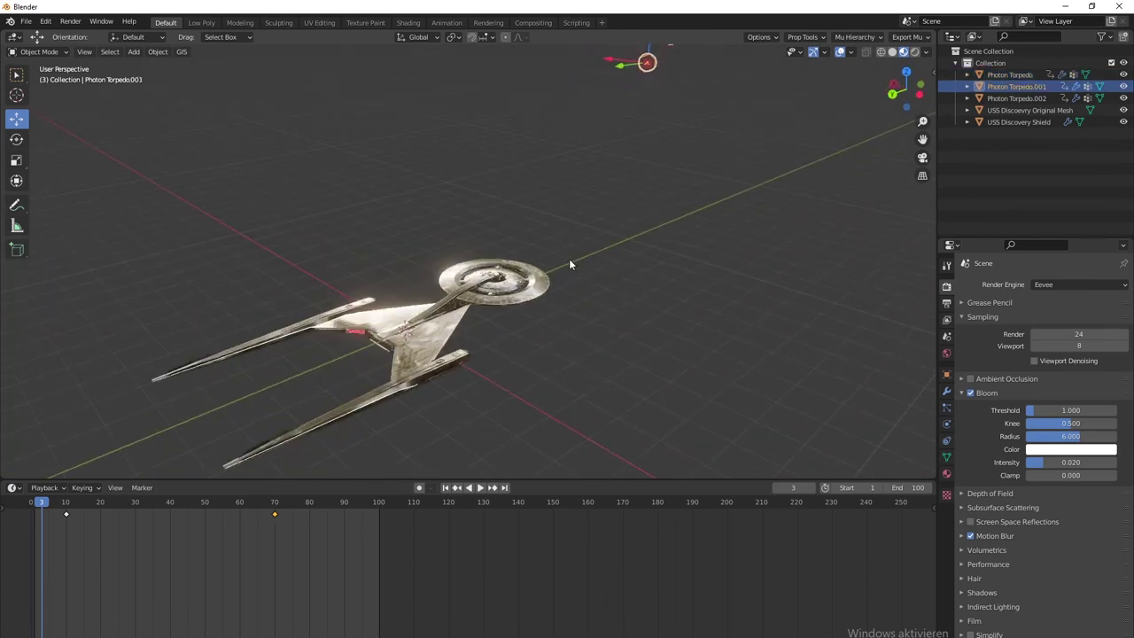
left_click(269, 502)
key("space")
key("space")
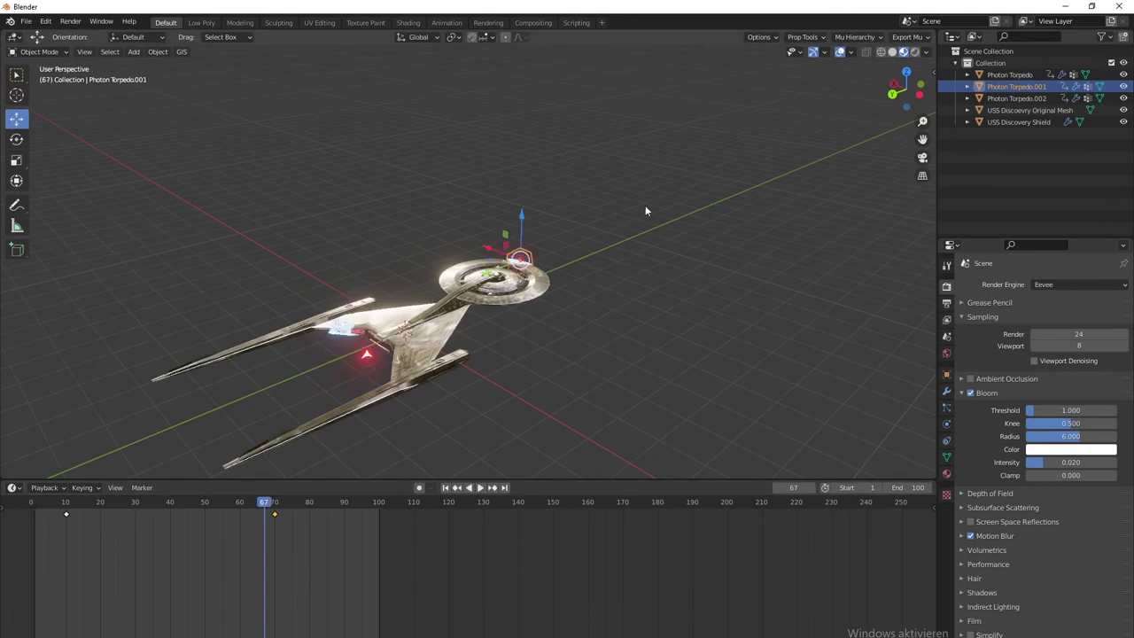
key("KP_Decimal")
scroll(541, 249, "up", 5)
middle_click_drag(542, 248, 631, 274)
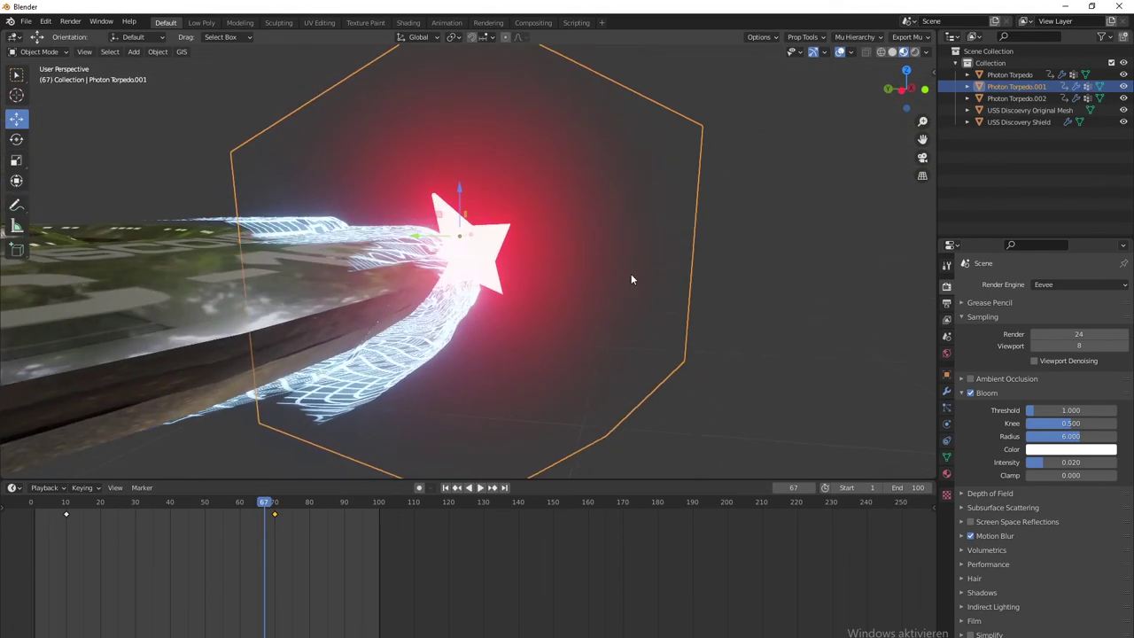
Step: Insert a Scale keyframe for Photon Torpedo.001 at frame 68
key("space")
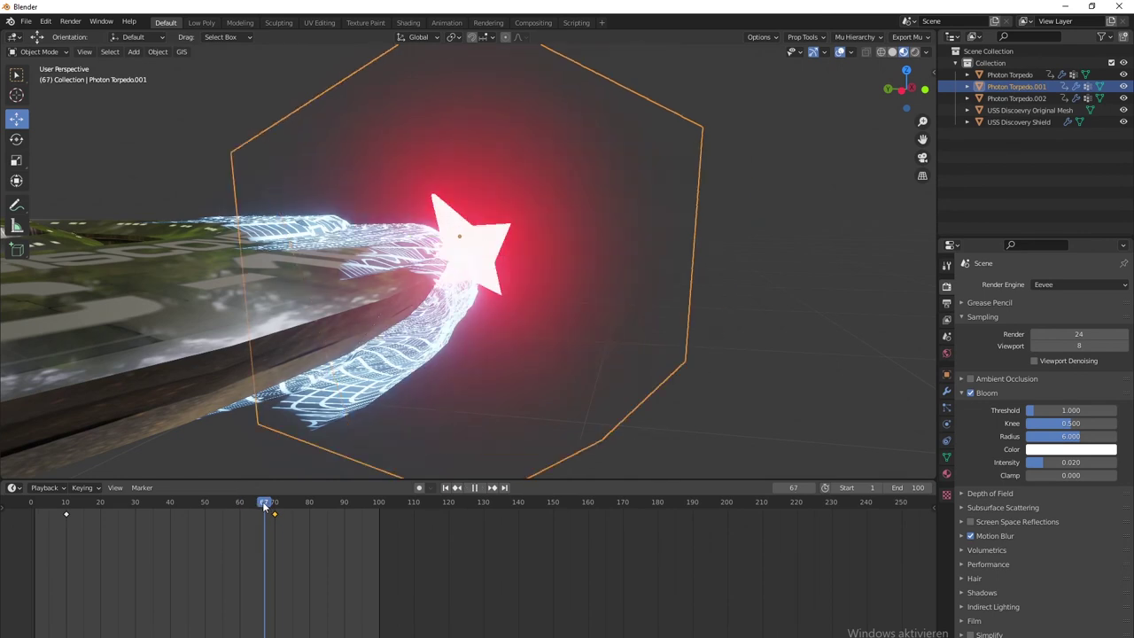
key("space")
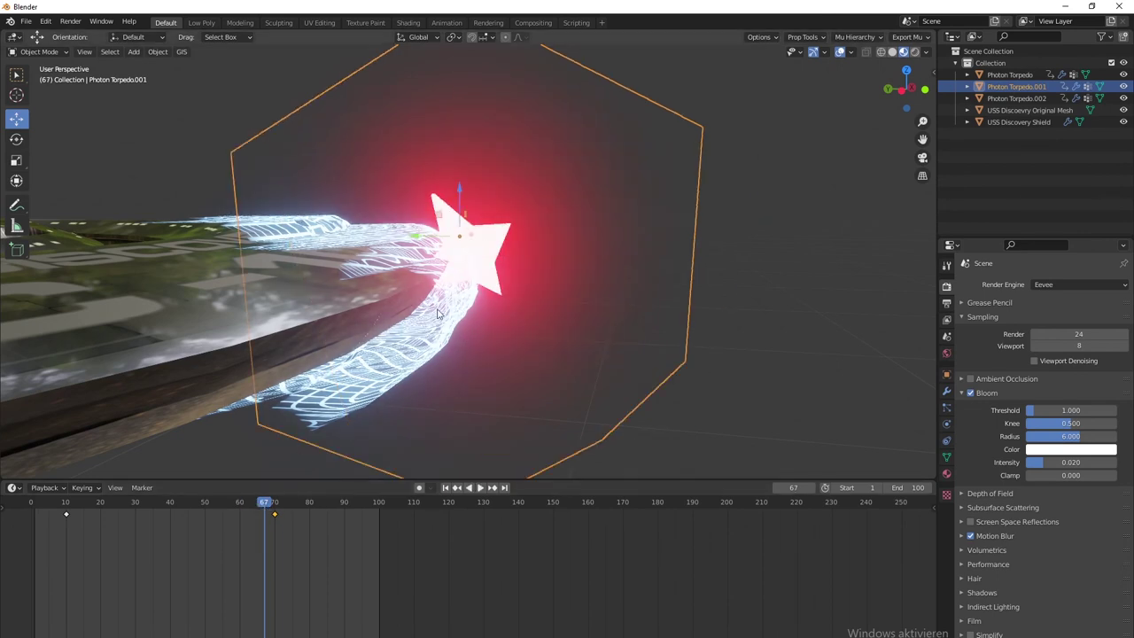
key("Right")
key("i")
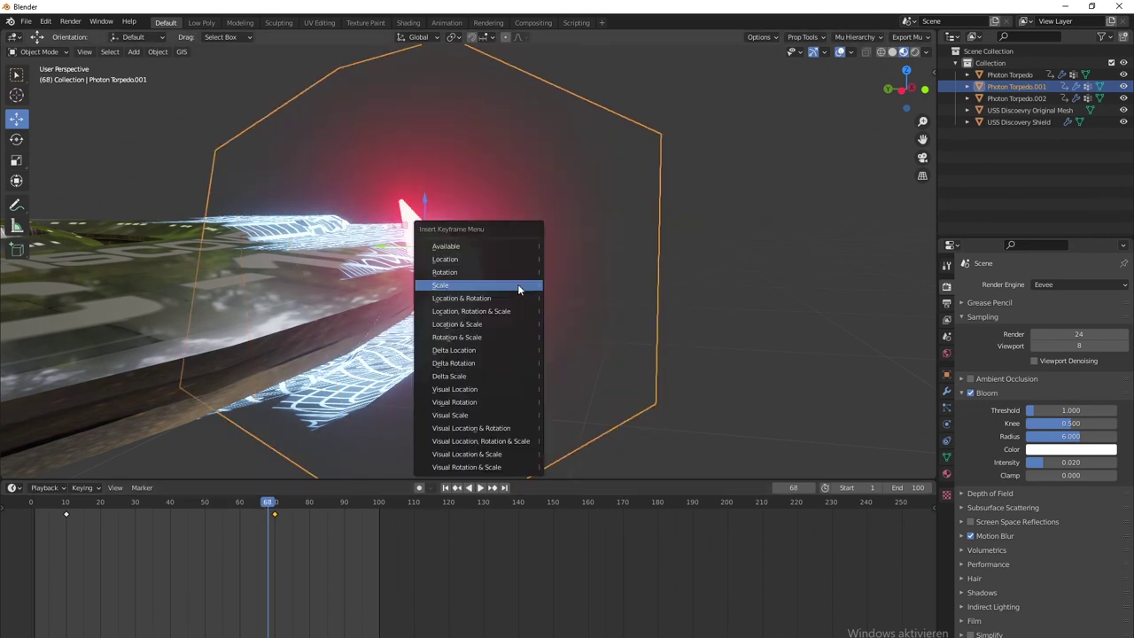
left_click(518, 285)
Step: At frame 70, scale Photon Torpedo.001 to 0 and insert a Scale keyframe
key("Up")
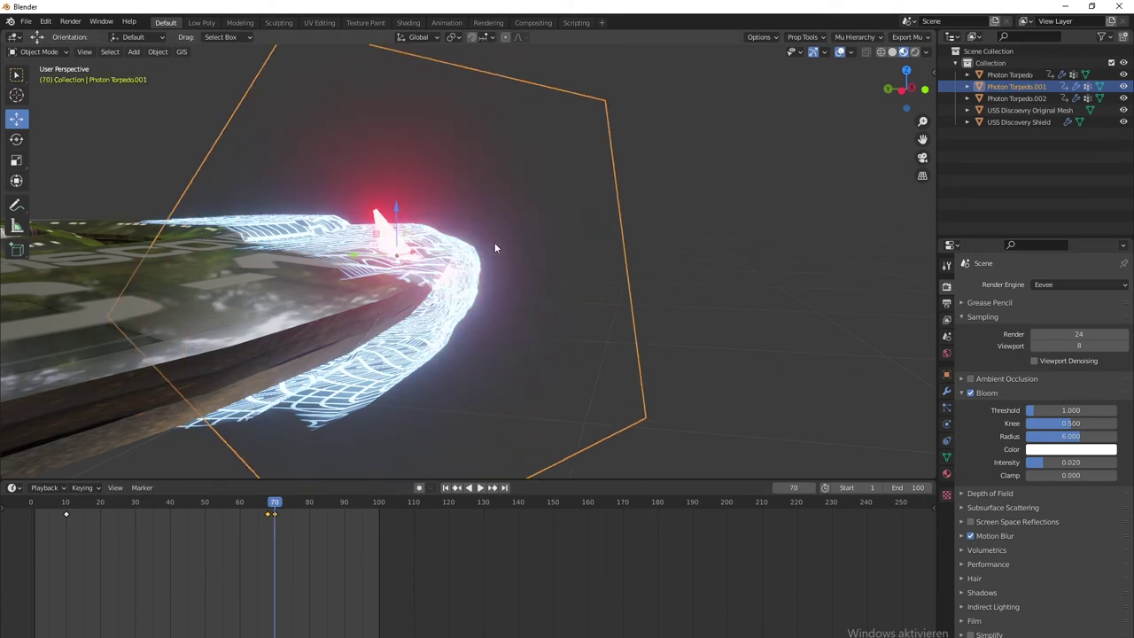
key("s")
key("0")
key("Return")
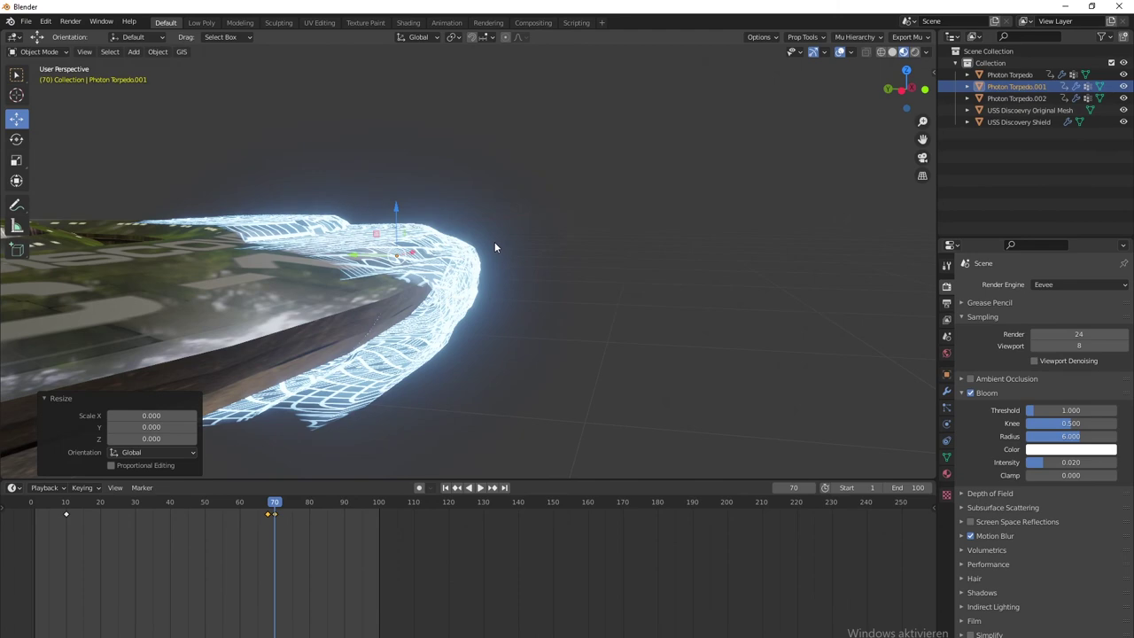
key("i")
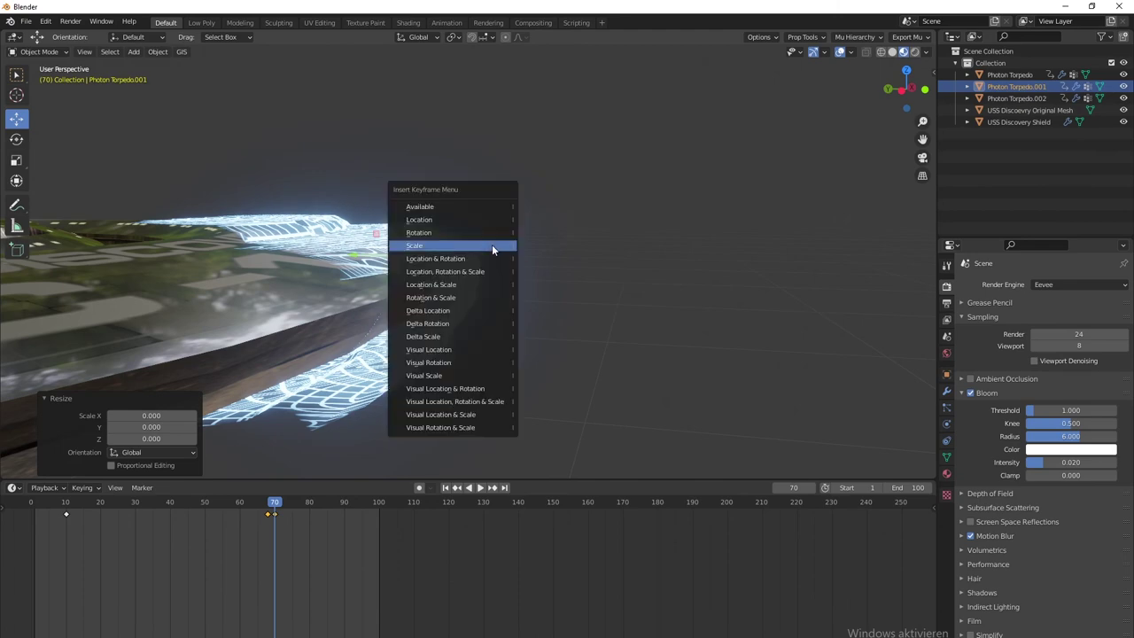
left_click(492, 245)
Step: Select Photon Torpedo.002 and frame it up close at its impact on the ship's rear hull
scroll(527, 301, "down", 8)
left_click(433, 340)
middle_click_drag(433, 346, 437, 299)
left_click(407, 255)
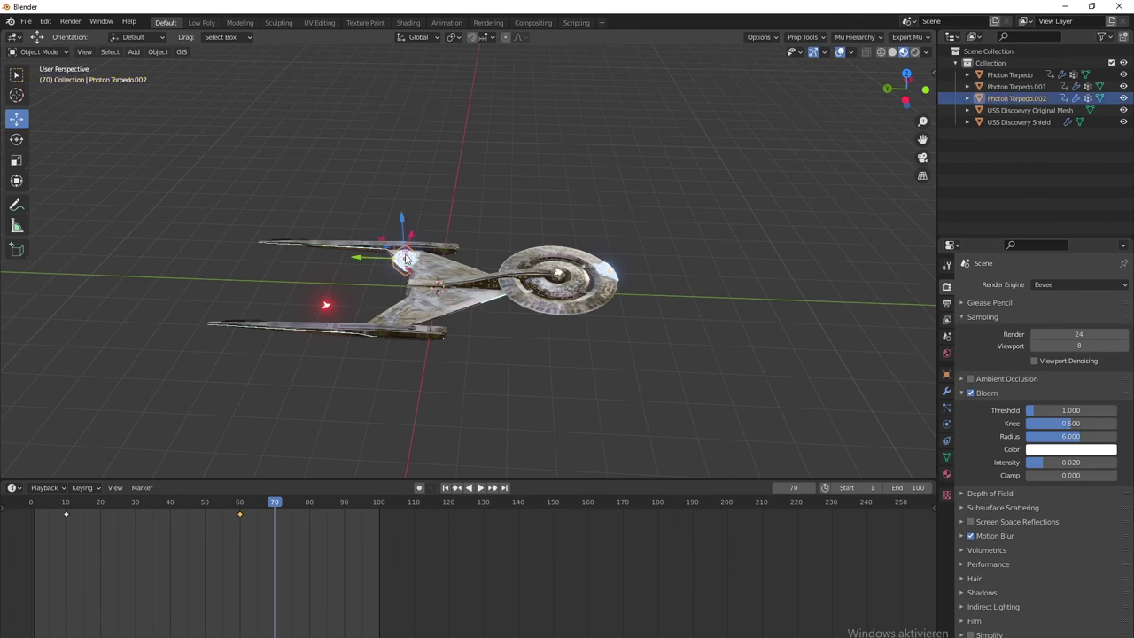
scroll(477, 296, "up", 5)
key("KP_Decimal")
scroll(478, 302, "up", 3)
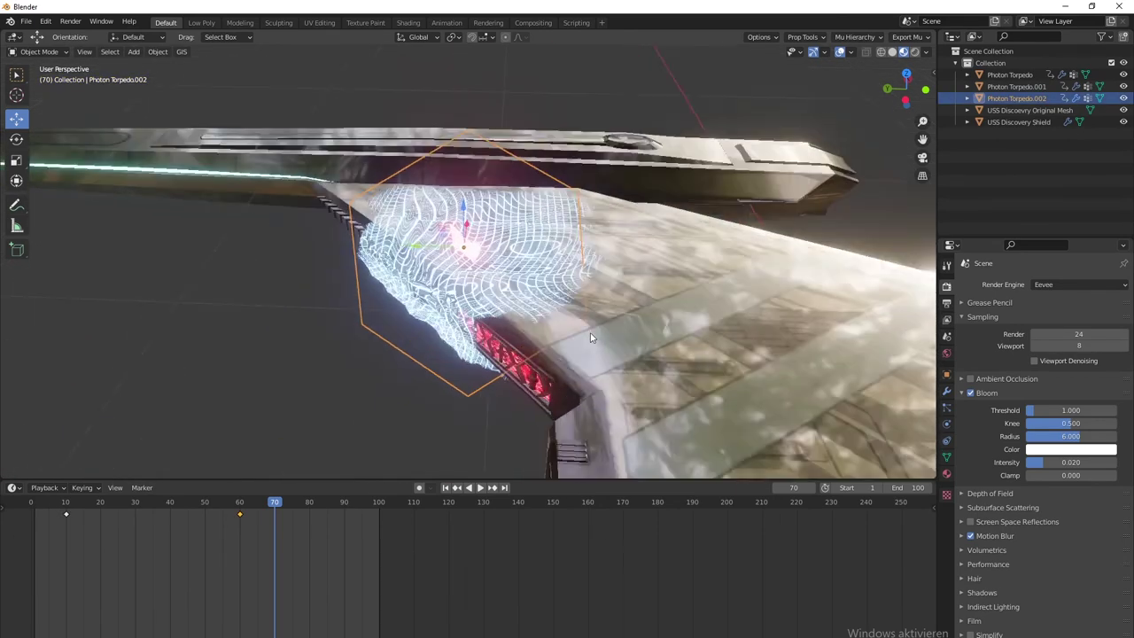
middle_click_drag(592, 331, 680, 296)
Step: Insert a Scale keyframe for Photon Torpedo.002 at frame 58
left_click_drag(280, 502, 226, 501)
middle_click_drag(525, 314, 483, 273)
key("space")
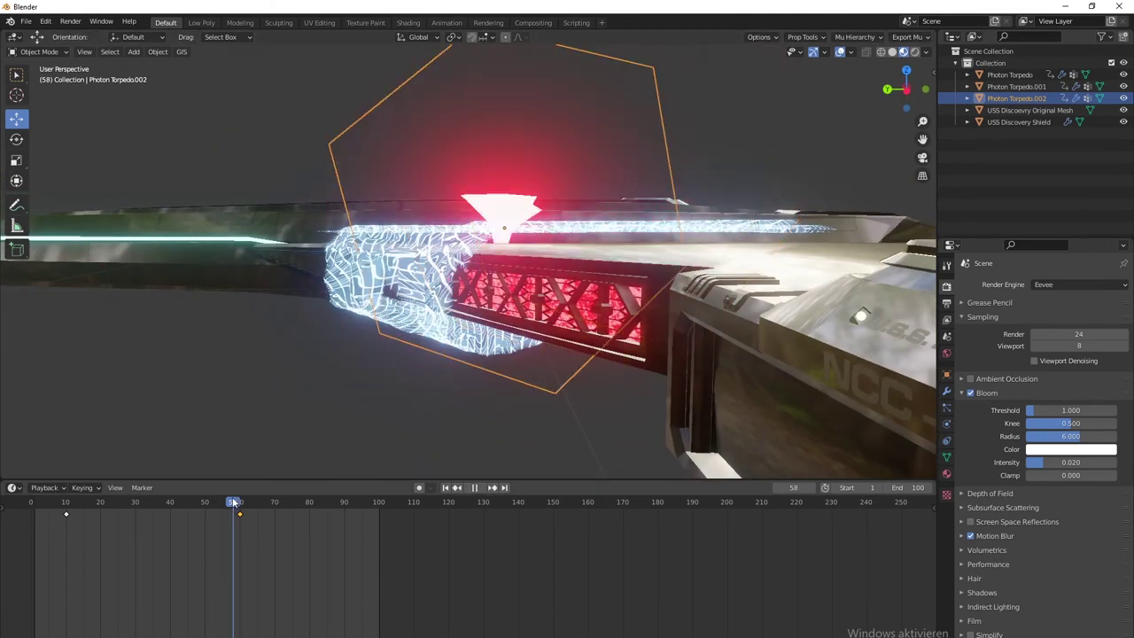
key("space")
key("i")
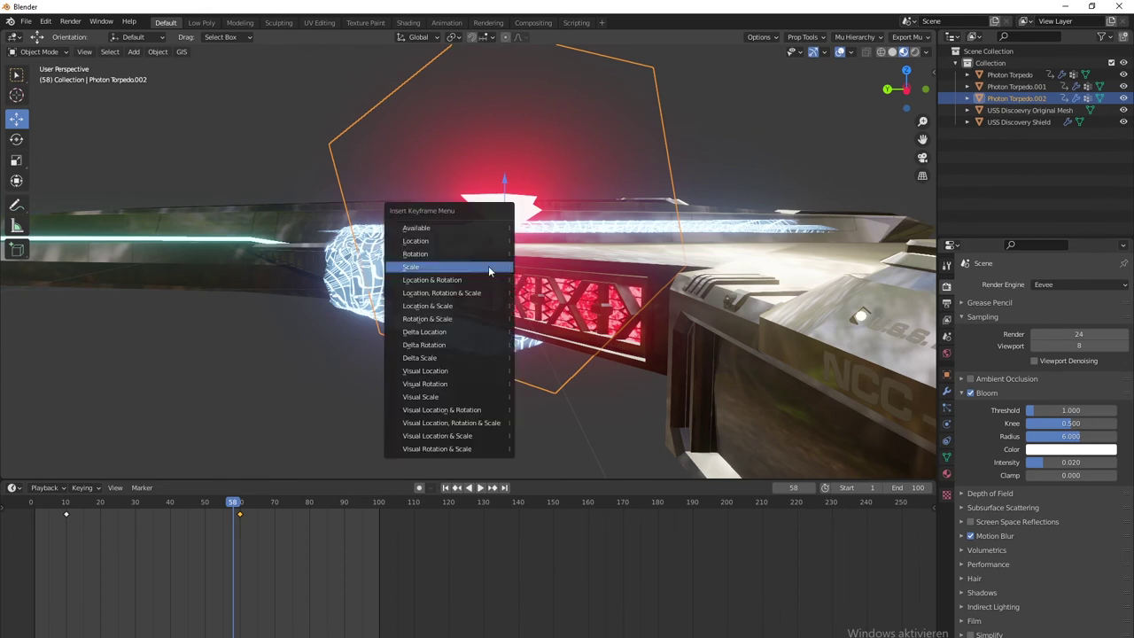
left_click(489, 266)
Step: At frame 60, scale Photon Torpedo.002 to 0 and insert a Scale keyframe
key("Right")
key("Right")
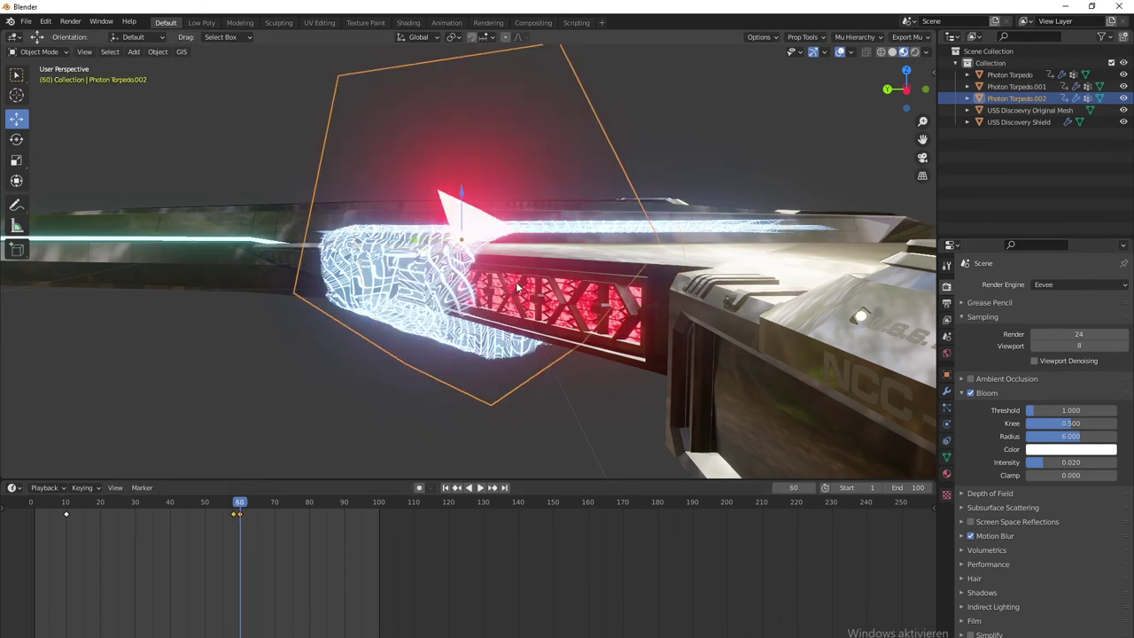
key("s")
key("0")
key("Return")
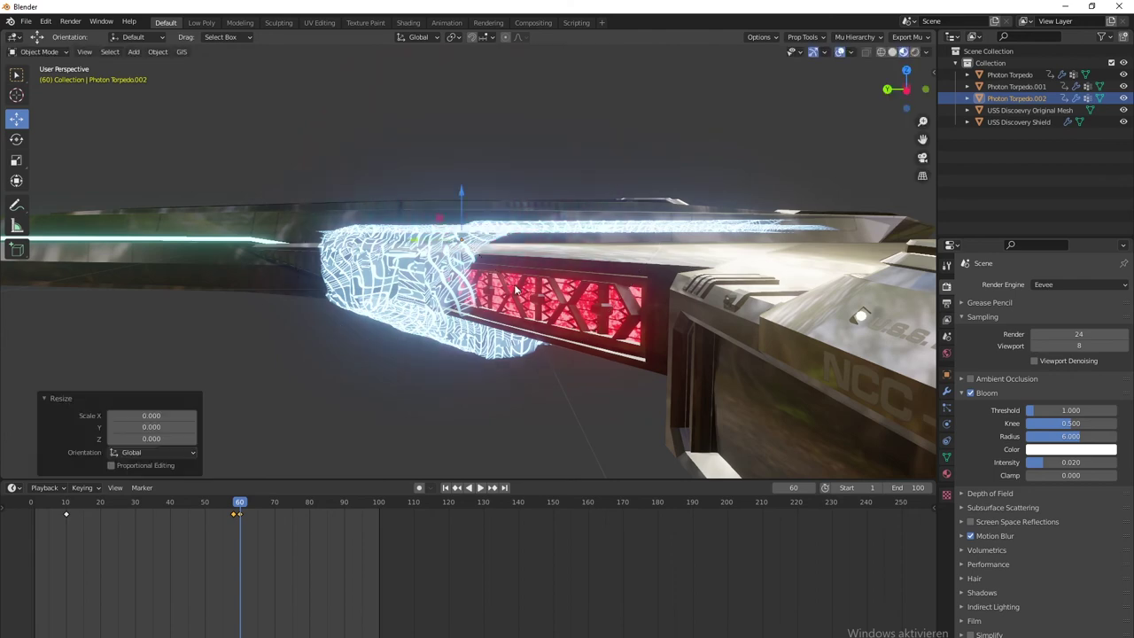
key("i")
left_click(519, 282)
Step: Deselect everything and play the animation to examine the three torpedoes vanishing at their shield impacts
left_click(410, 408)
scroll(307, 378, "down", 6)
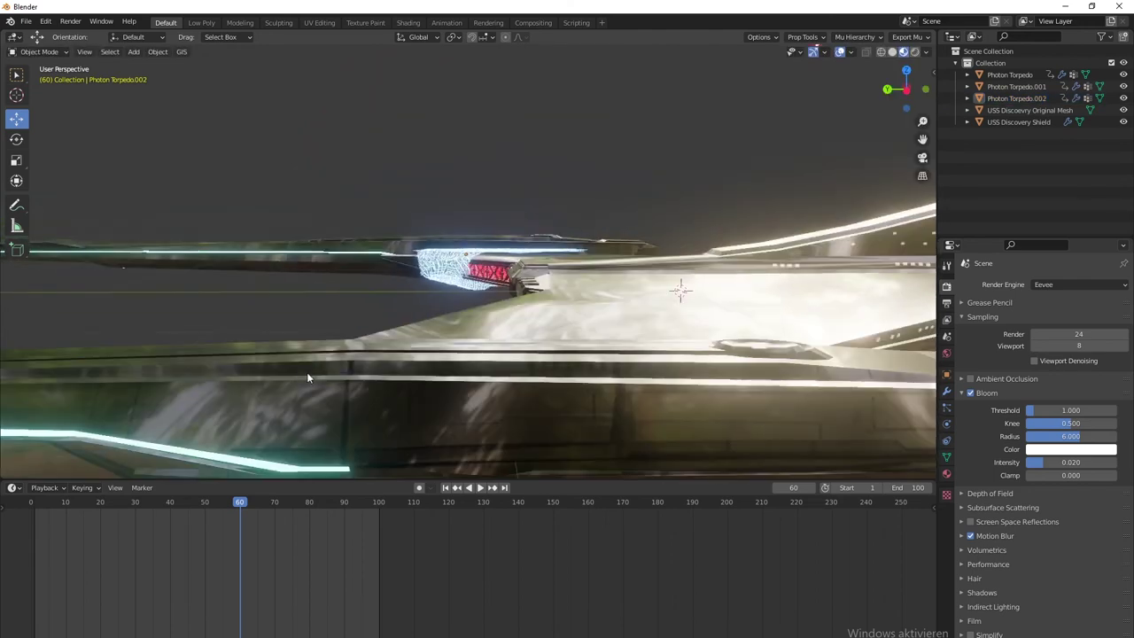
scroll(344, 382, "up", 4)
key("space")
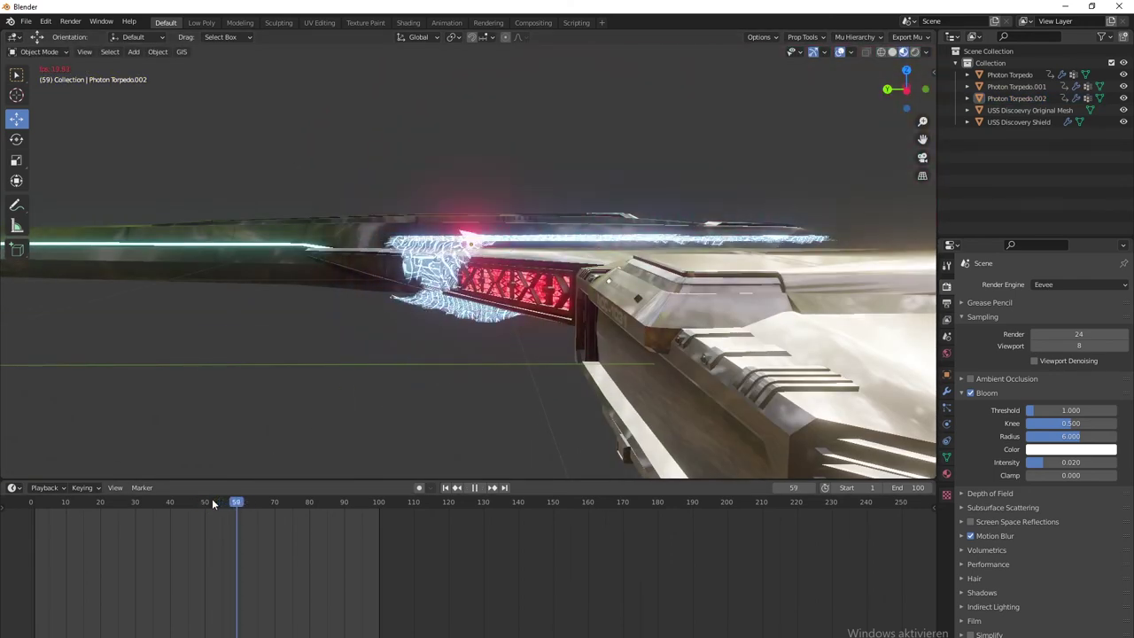
scroll(246, 354, "down", 6)
middle_click_drag(335, 312, 545, 306)
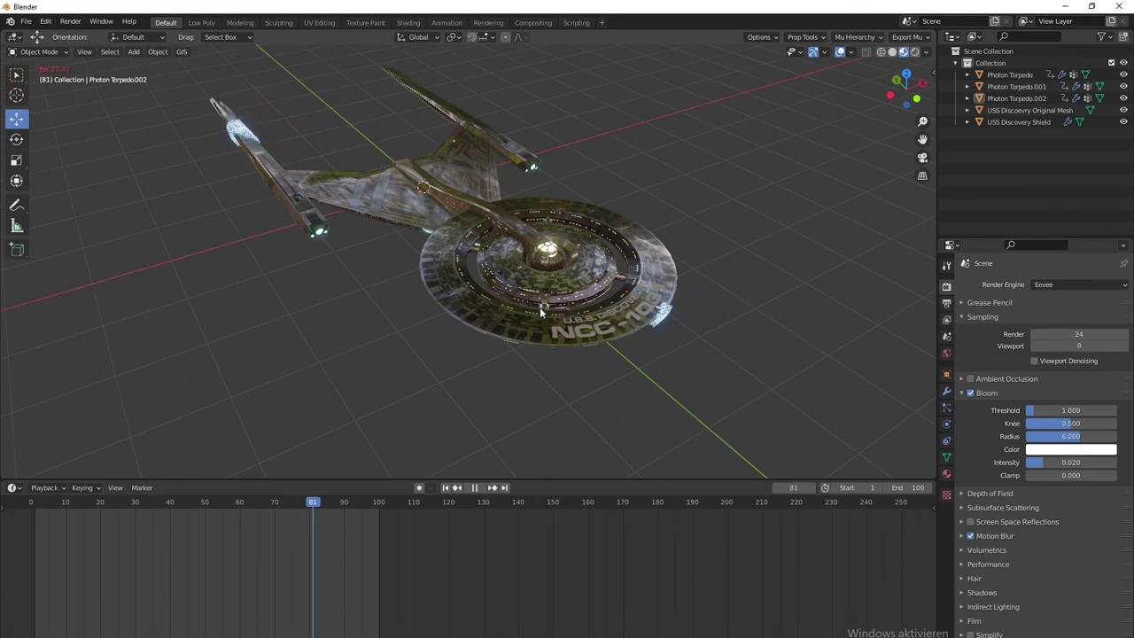
key("space")
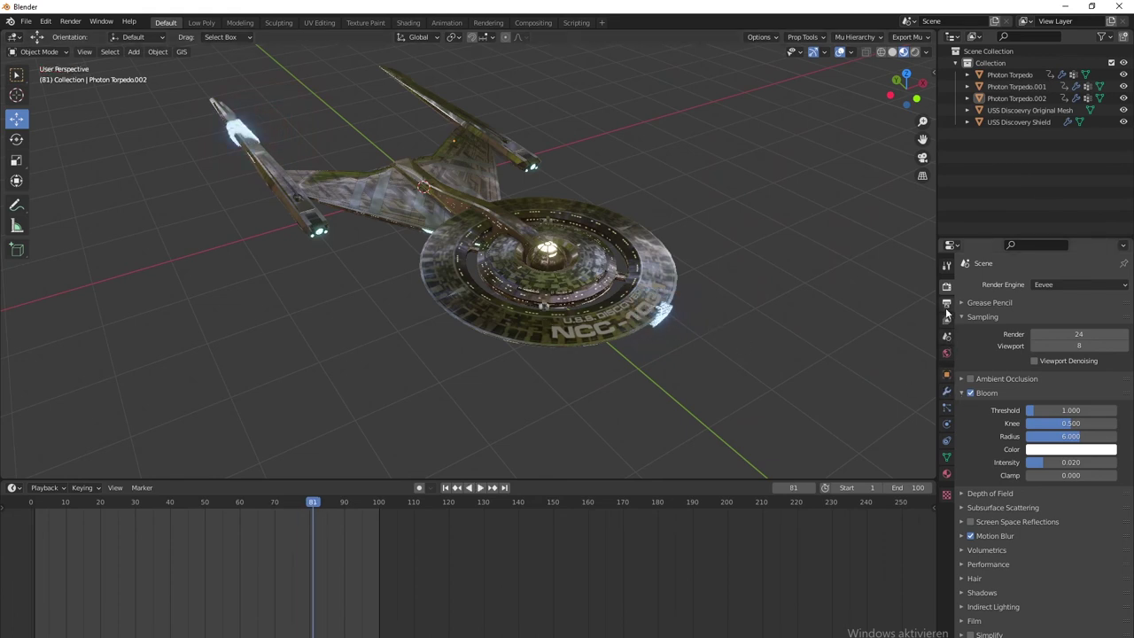
Step: Set the scene's Eevee Bloom intensity to 0.05 and examine the glow around the ship
left_click(947, 374)
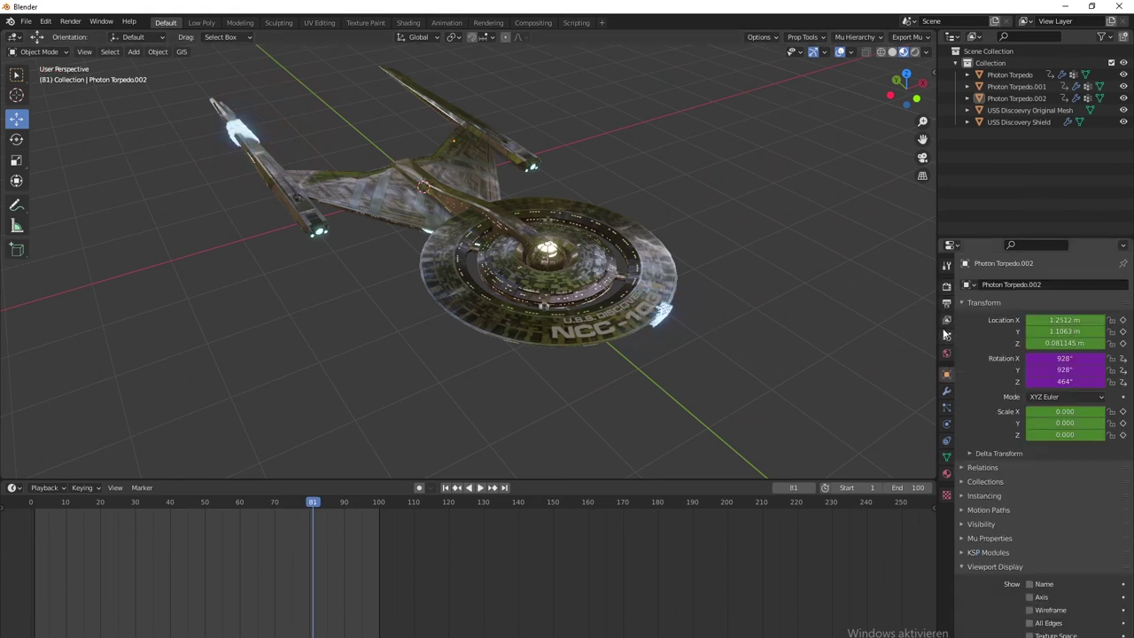
left_click(947, 287)
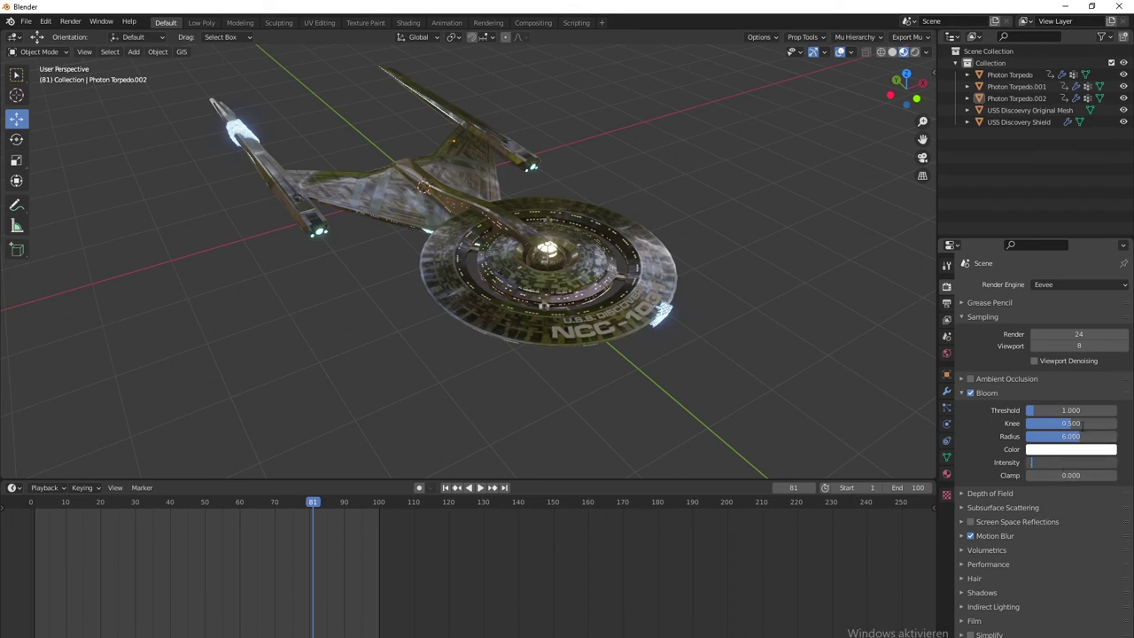
key("Return")
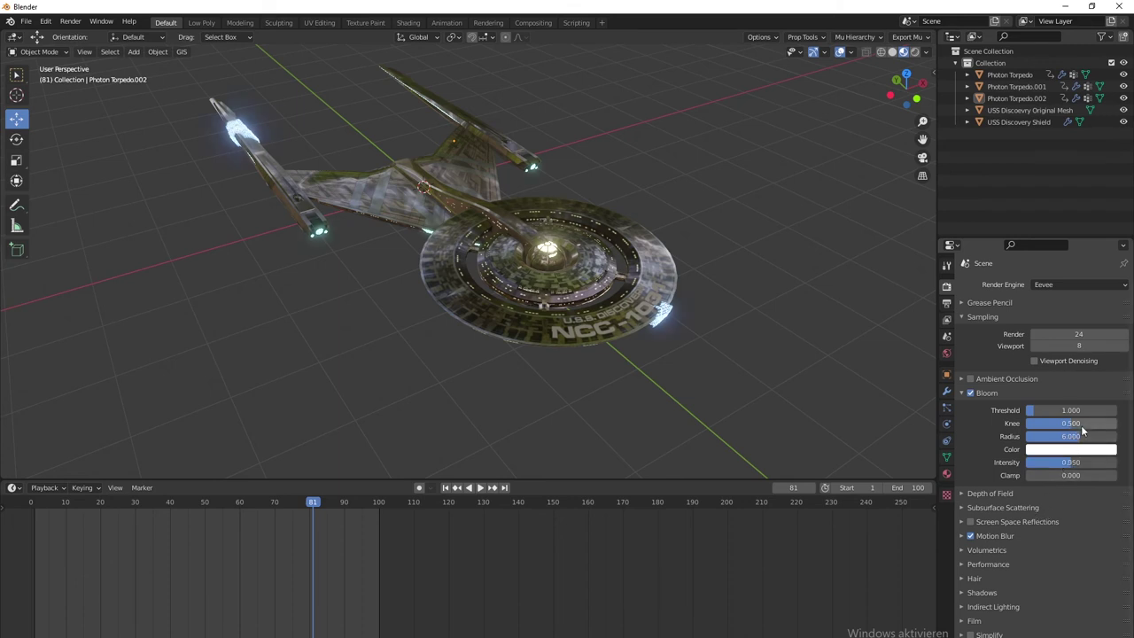
middle_click_drag(762, 320, 699, 338)
middle_click_drag(568, 286, 549, 334)
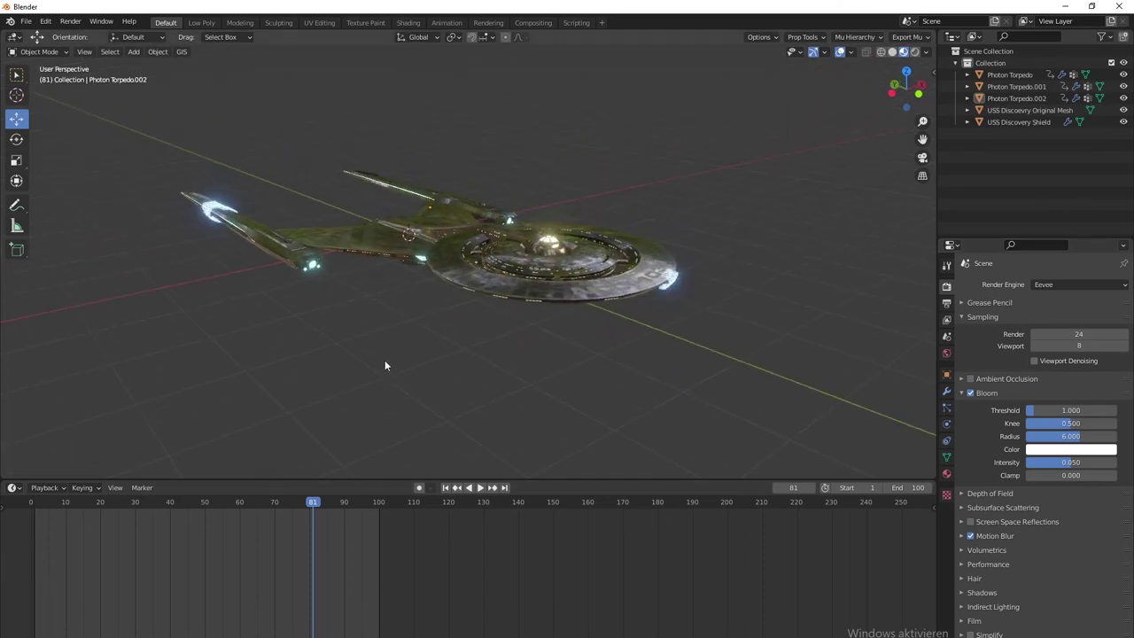
Step: Add a camera to the scene and align it to a view showing the whole ship from above and the front
key("shift+a")
mouse_move(449, 352)
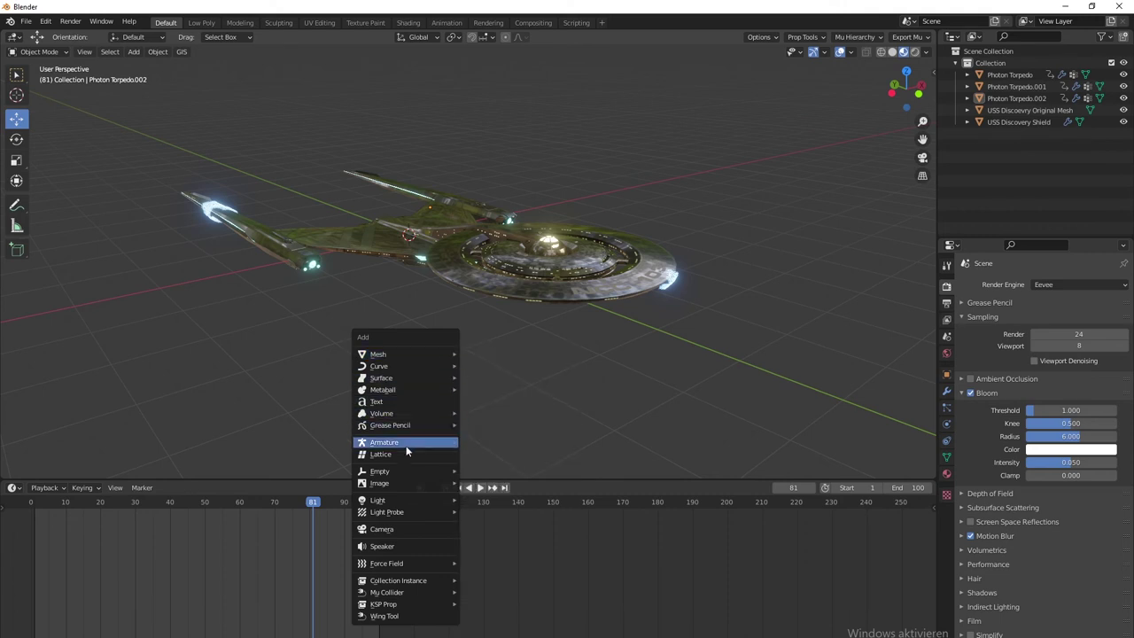
left_click(395, 529)
middle_click_drag(415, 417, 460, 324)
middle_click_drag(452, 350, 407, 308)
scroll(387, 304, "up", 1)
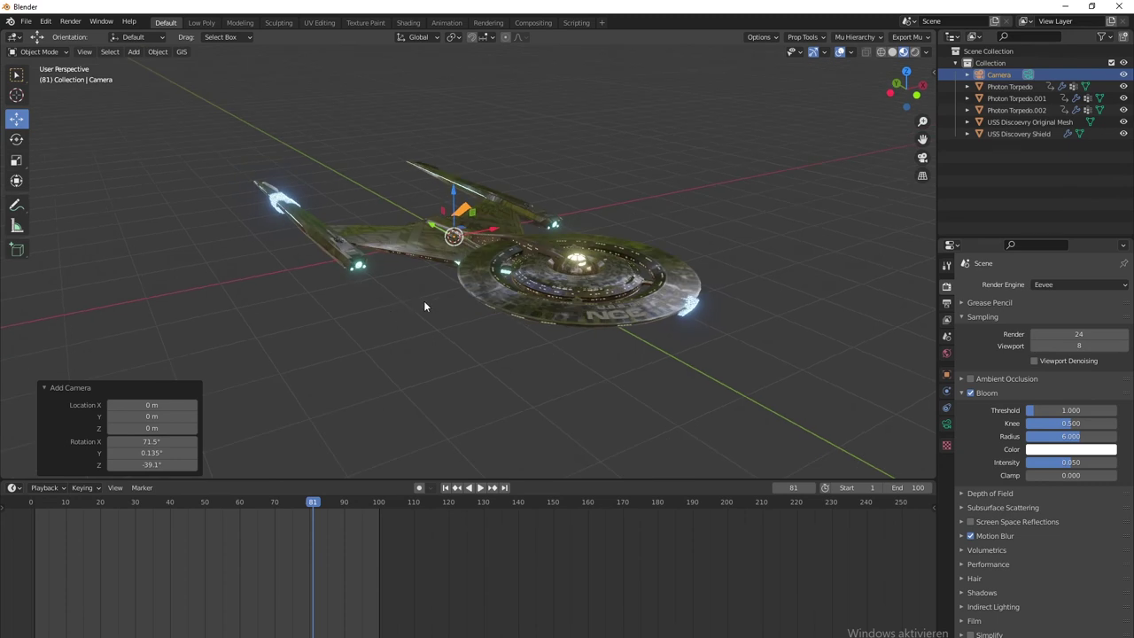
key("ctrl+alt+KP_0")
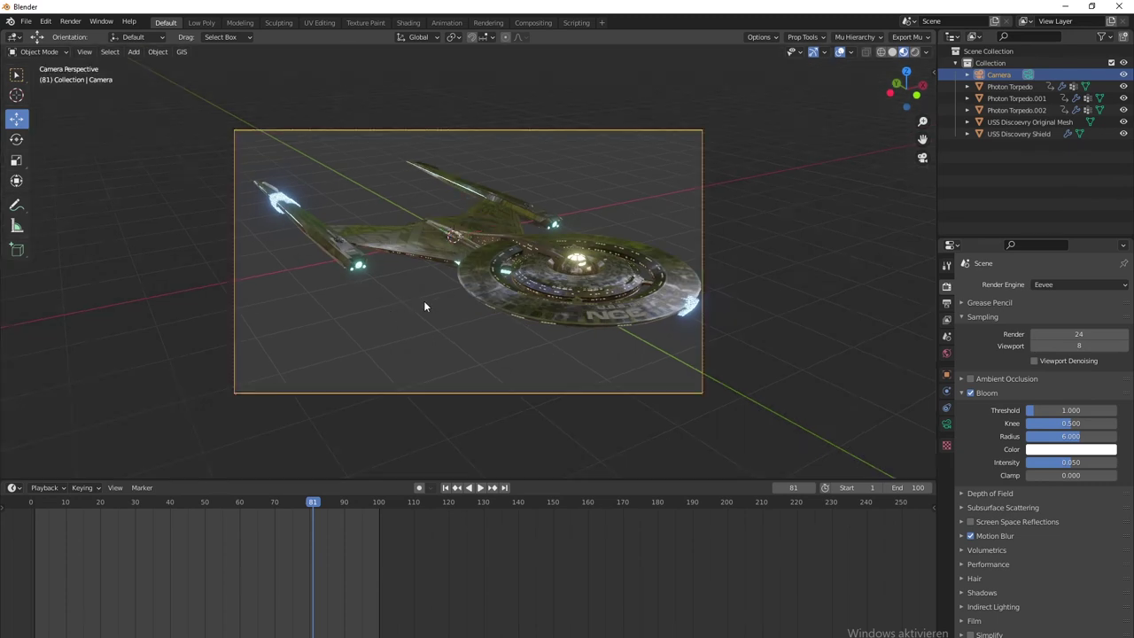
scroll(604, 288, "up", 1)
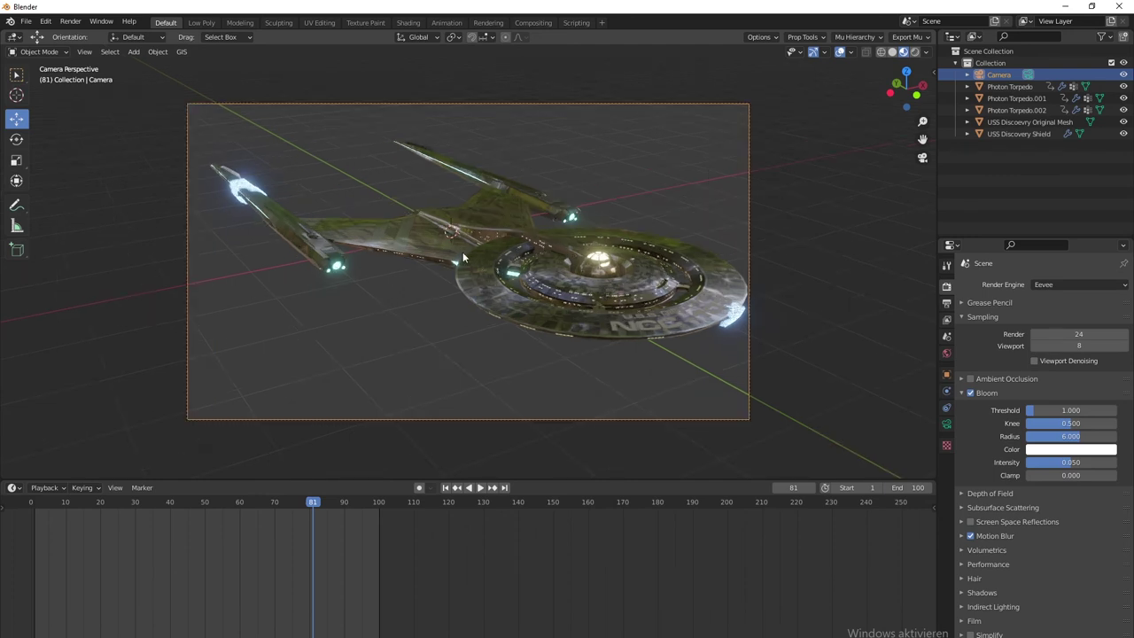
Step: Move the camera to centre the ship in the frame, widen its lens angle slightly, and deselect it
key("g")
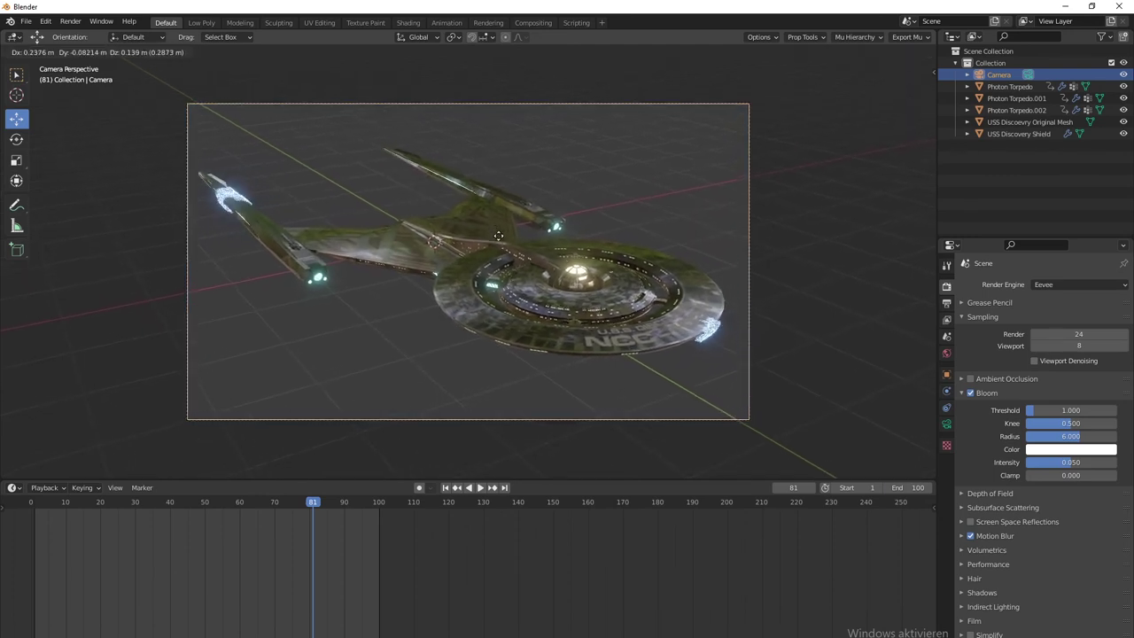
left_click(500, 257)
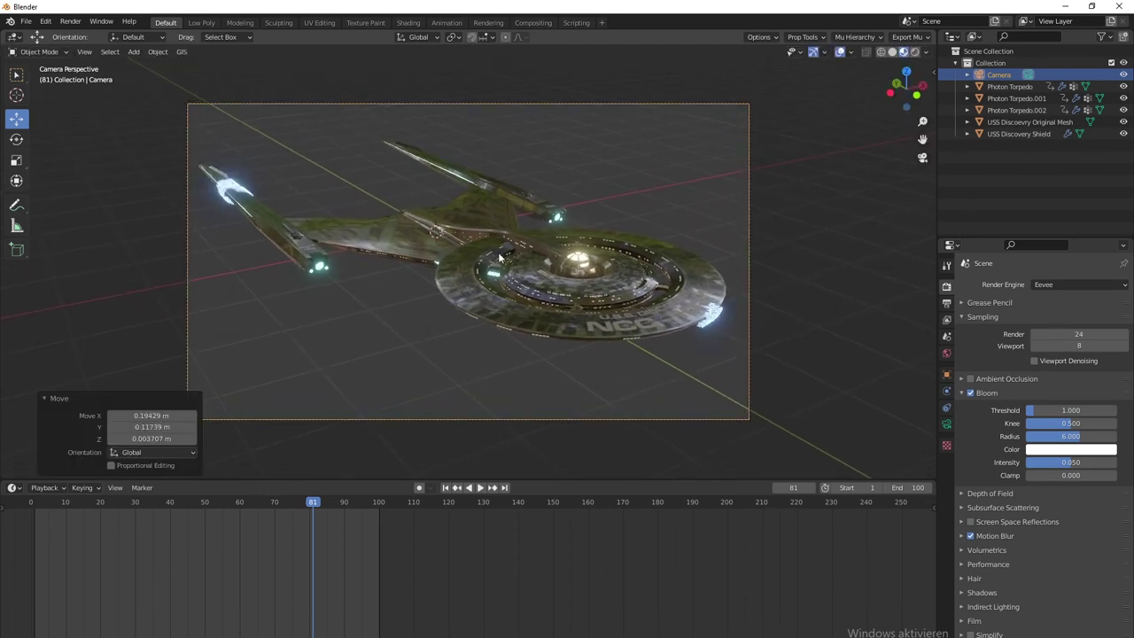
right_click(750, 282)
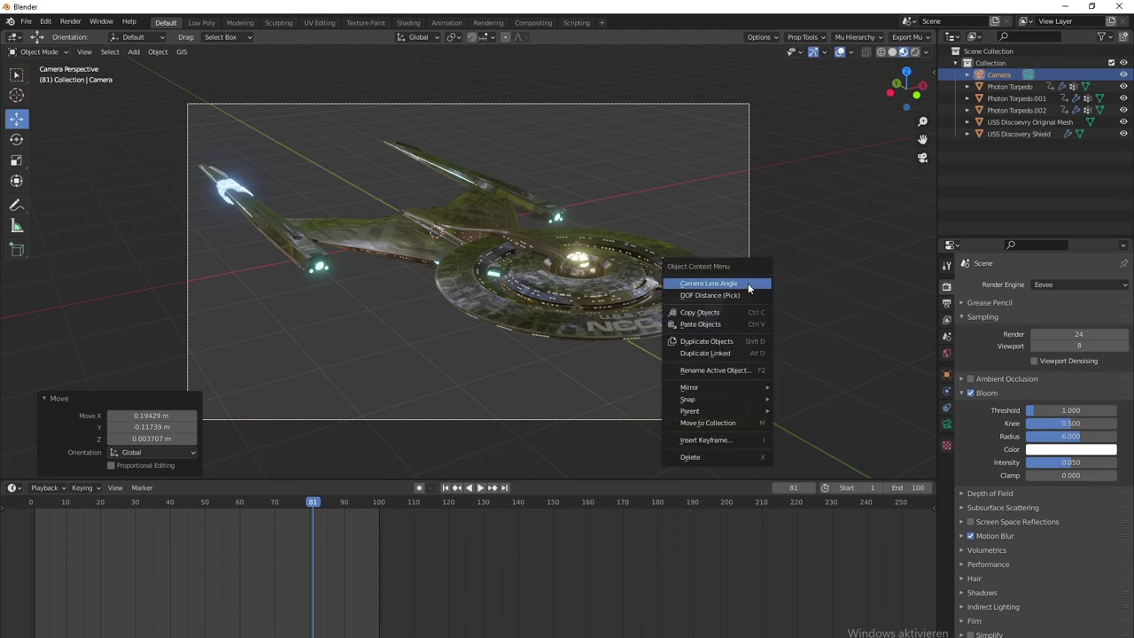
left_click(748, 282)
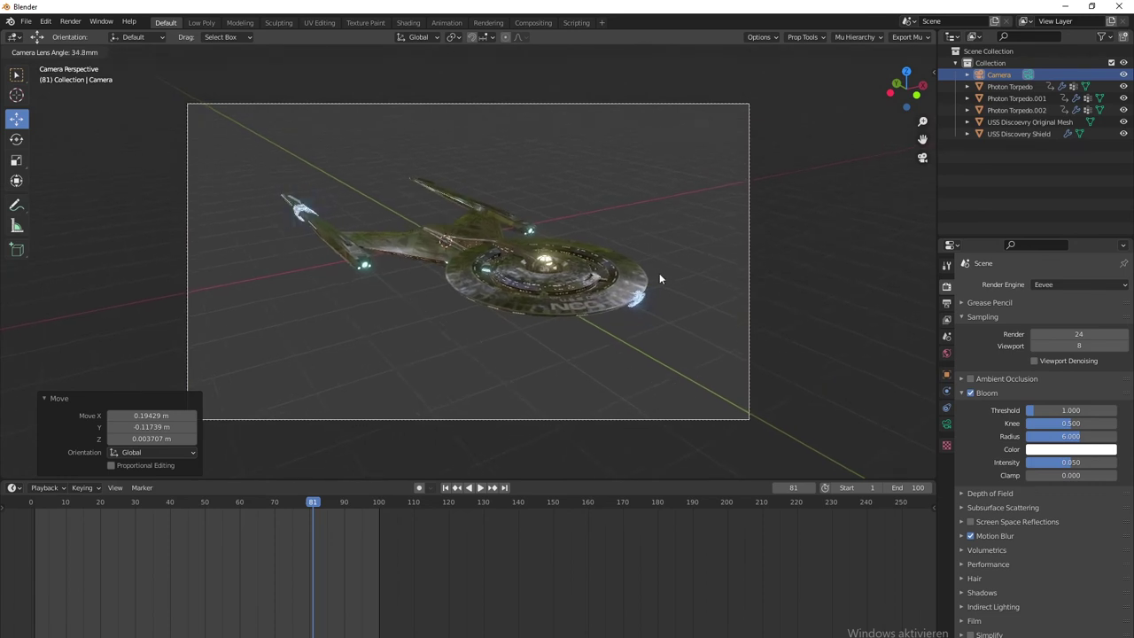
left_click(693, 277)
left_click(706, 356)
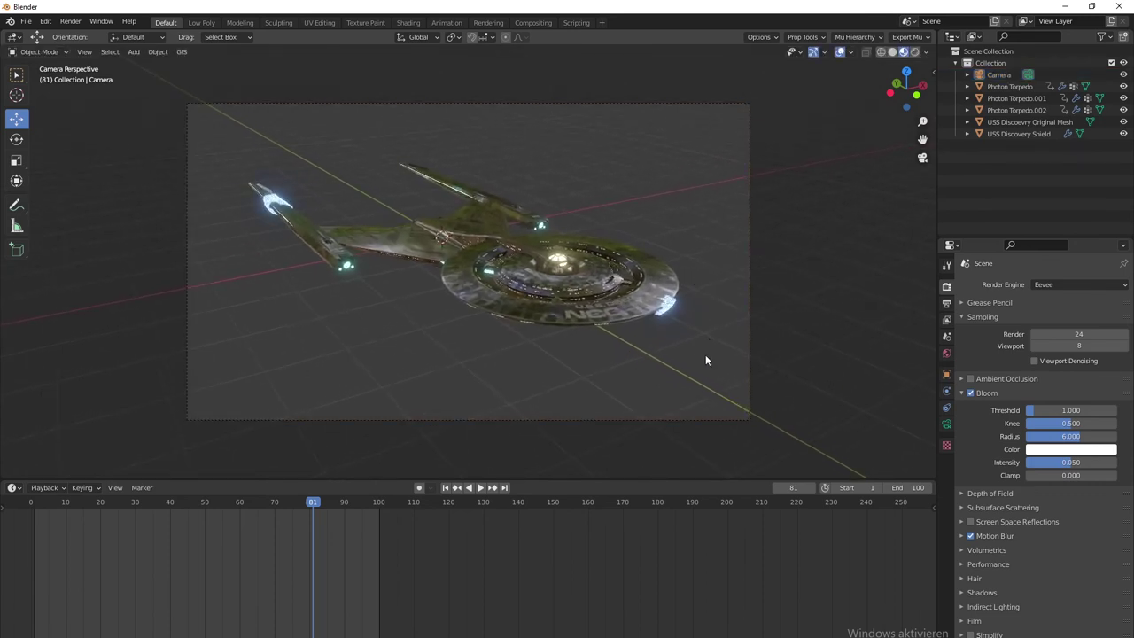
Step: Play the animation through the camera and stop at frame 65 to examine the shield impacts
left_click_drag(314, 503, 57, 507)
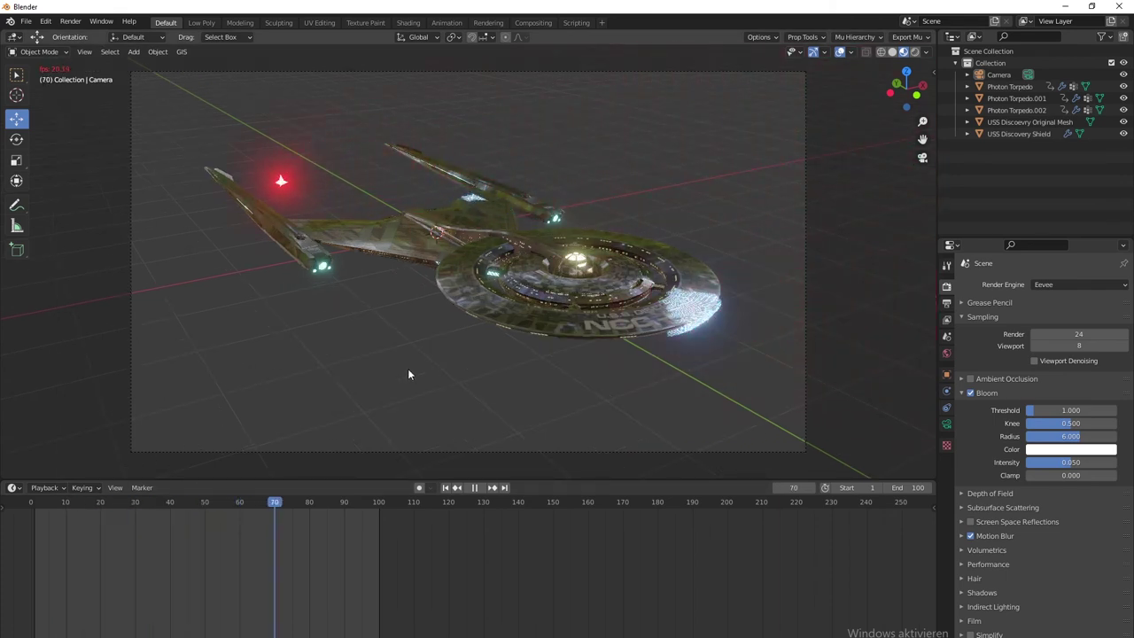
key("space")
left_click_drag(327, 522, 258, 507)
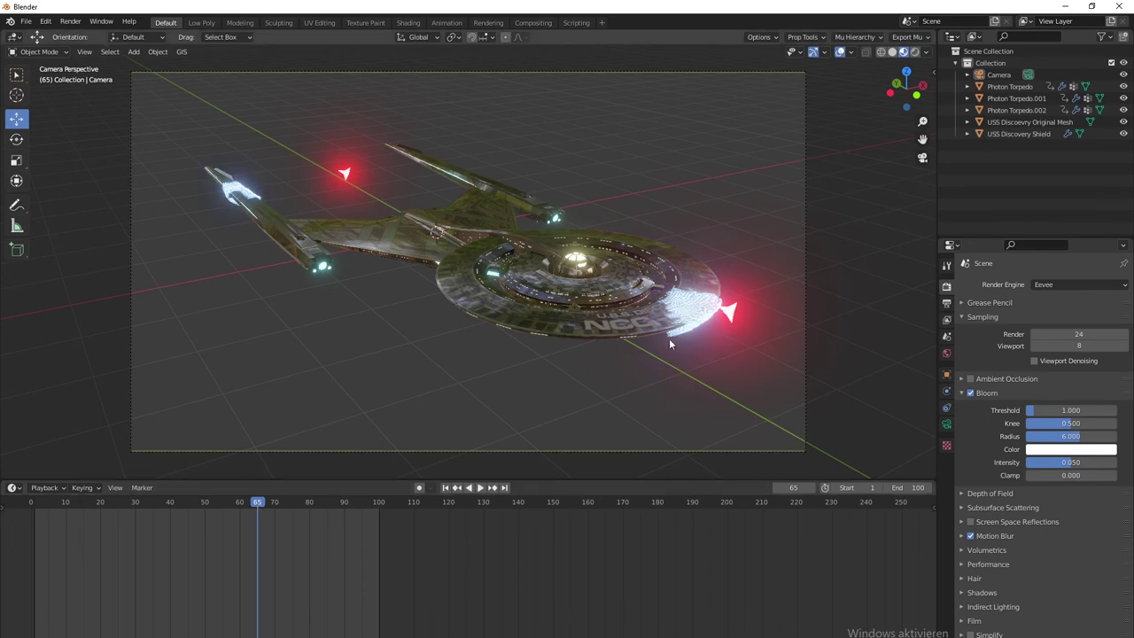
Step: Enable the Spread effect on the USS Discovery Shield's Dynamic Paint canvas and set its speed to 1.00
left_click(685, 313)
left_click(684, 313)
left_click(684, 313)
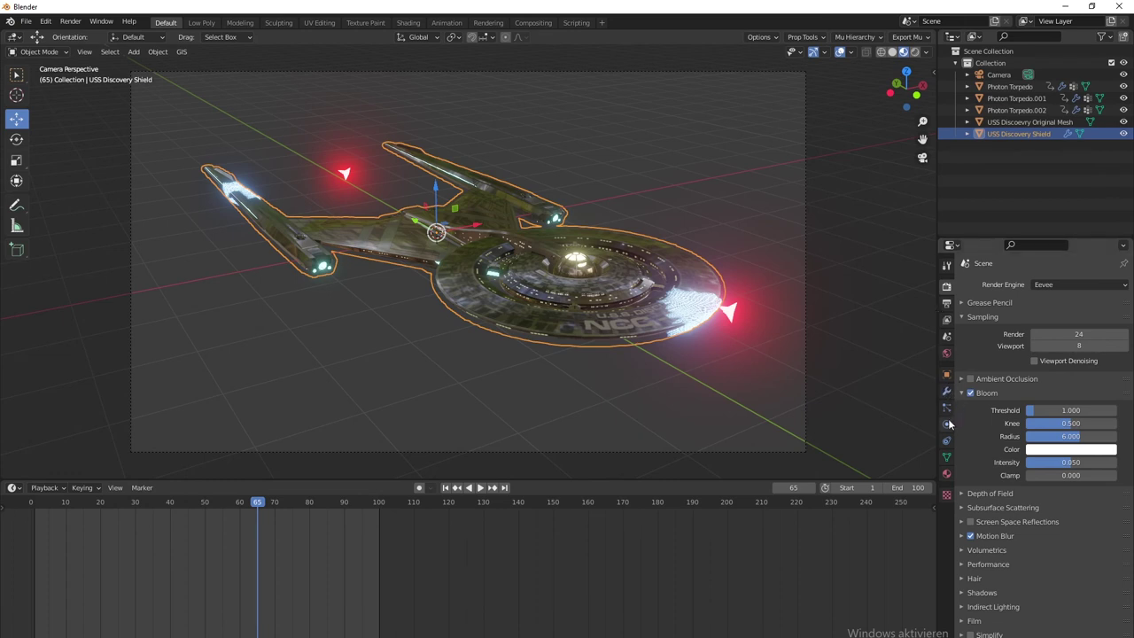
left_click(947, 424)
scroll(1003, 552, "down", 6)
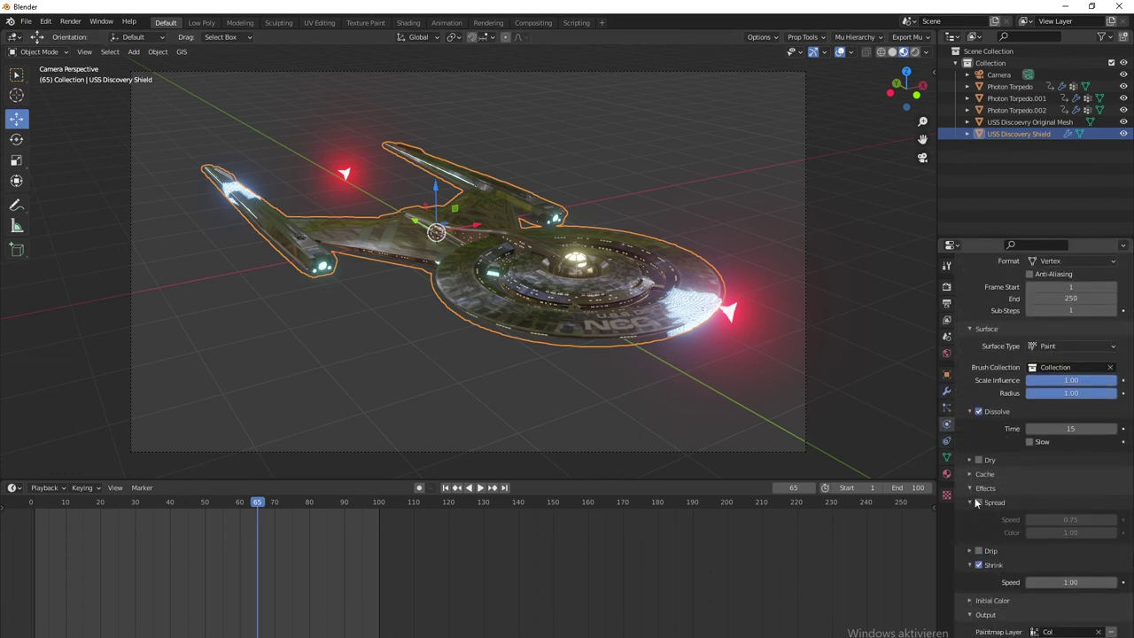
left_click(977, 502)
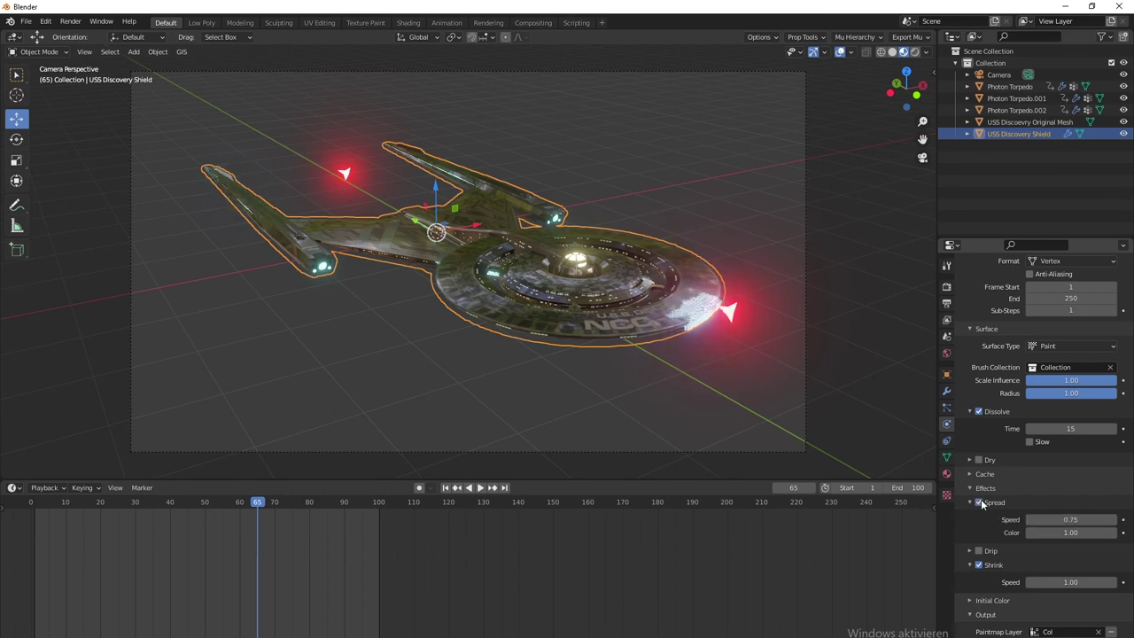
left_click(1075, 520)
type("0.75")
key("Return")
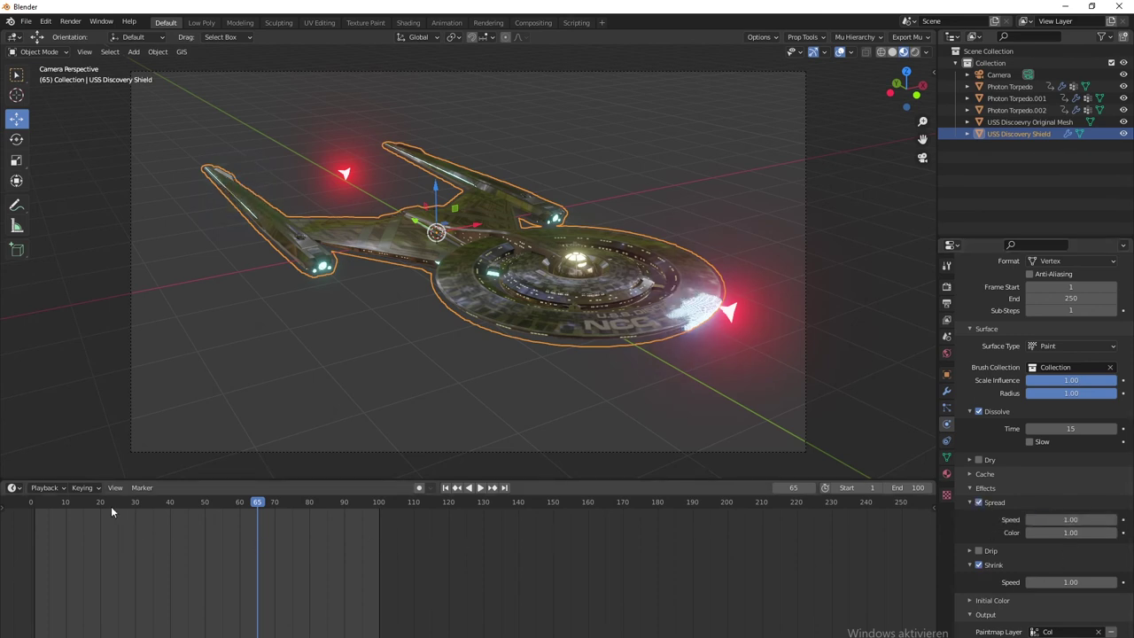
Step: Replay the animation from the start and examine how the paint spreads across the shield
left_click_drag(111, 506, 33, 507)
key("space")
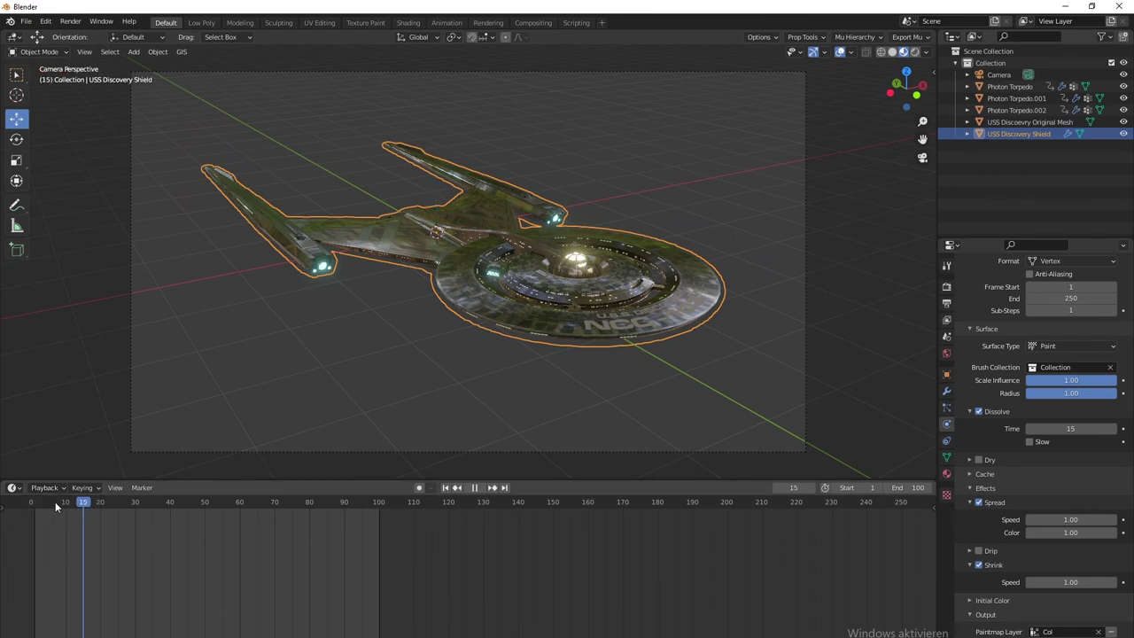
left_click_drag(55, 506, 323, 505)
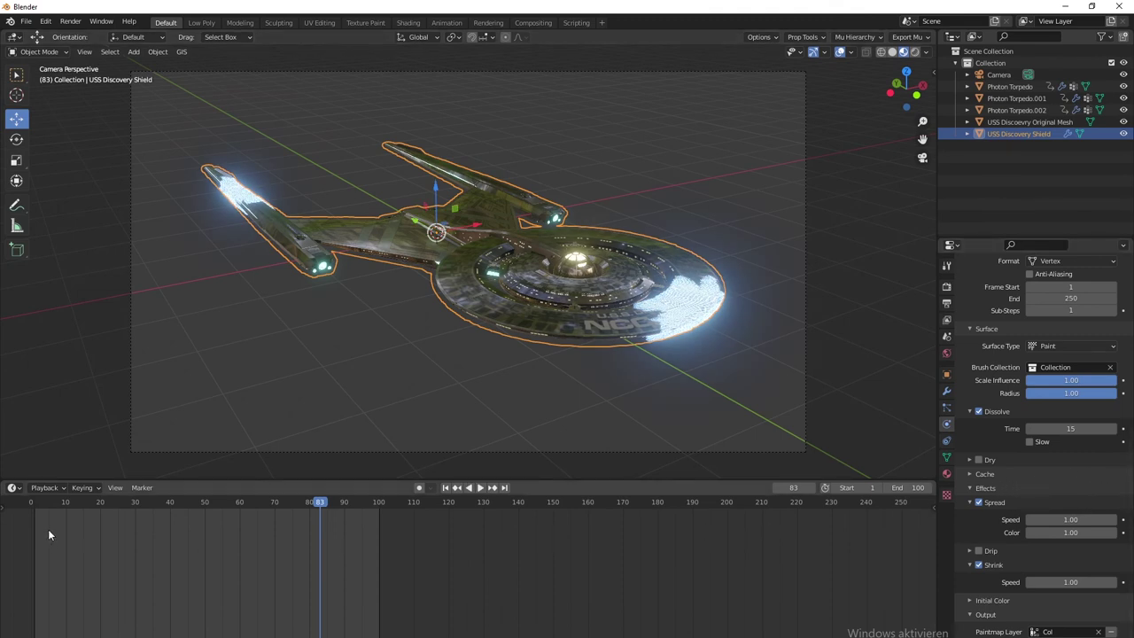
Step: Check when Photon Torpedo.002 reaches the shield, and set the shield canvas's Frame Start to 51
left_click_drag(76, 501, 205, 505)
middle_click_drag(372, 345, 496, 317)
scroll(539, 275, "up", 5)
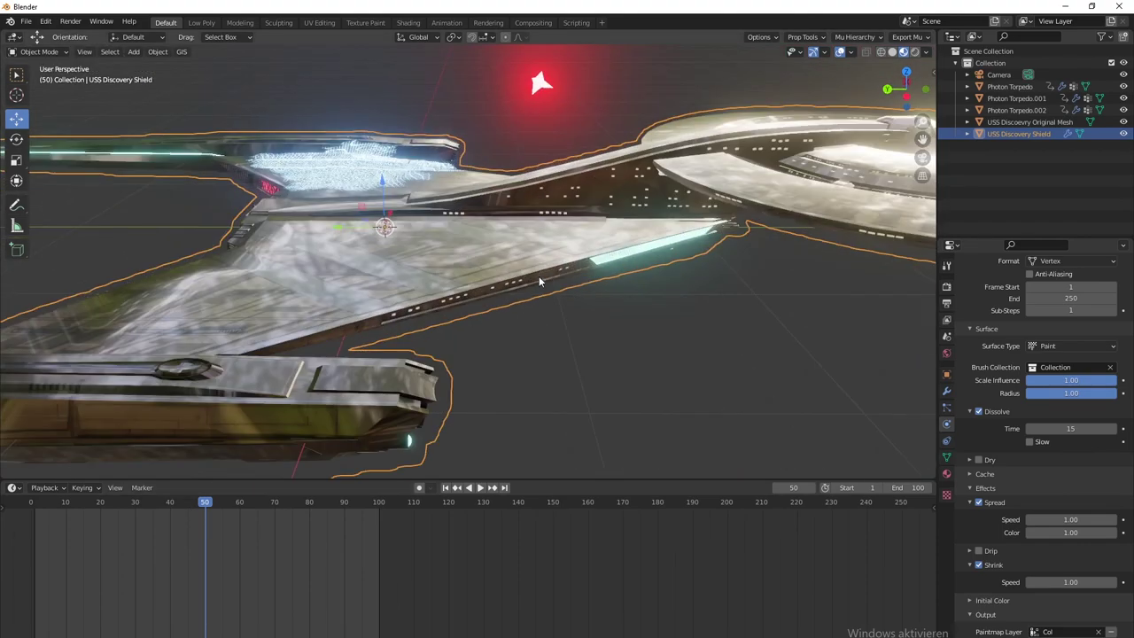
middle_click_drag(539, 275, 515, 415, "shift")
scroll(515, 415, "up", 3)
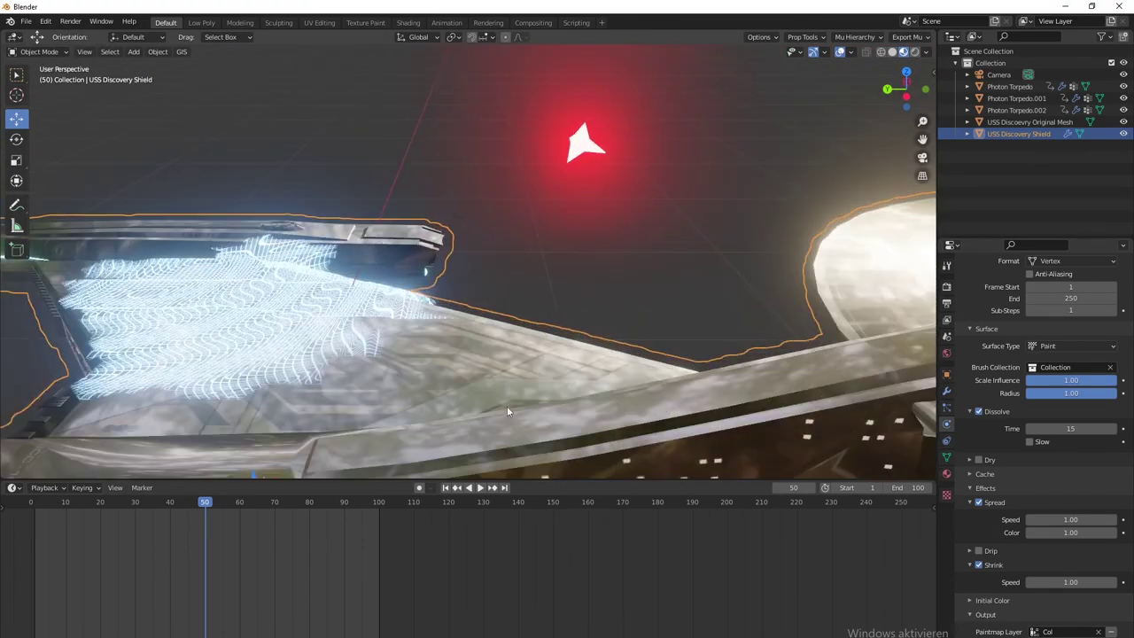
left_click(584, 149)
mouse_move(217, 500)
left_mouse_down()
mouse_move(230, 500)
mouse_move(210, 499)
left_mouse_up()
middle_click_drag(359, 376, 380, 327)
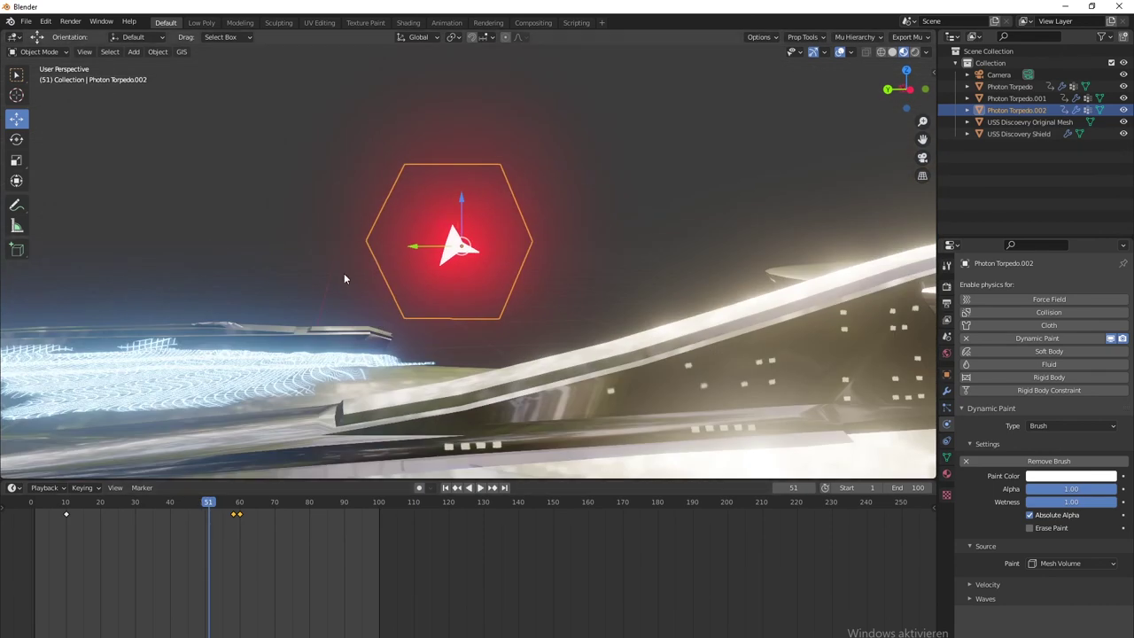
key("Right")
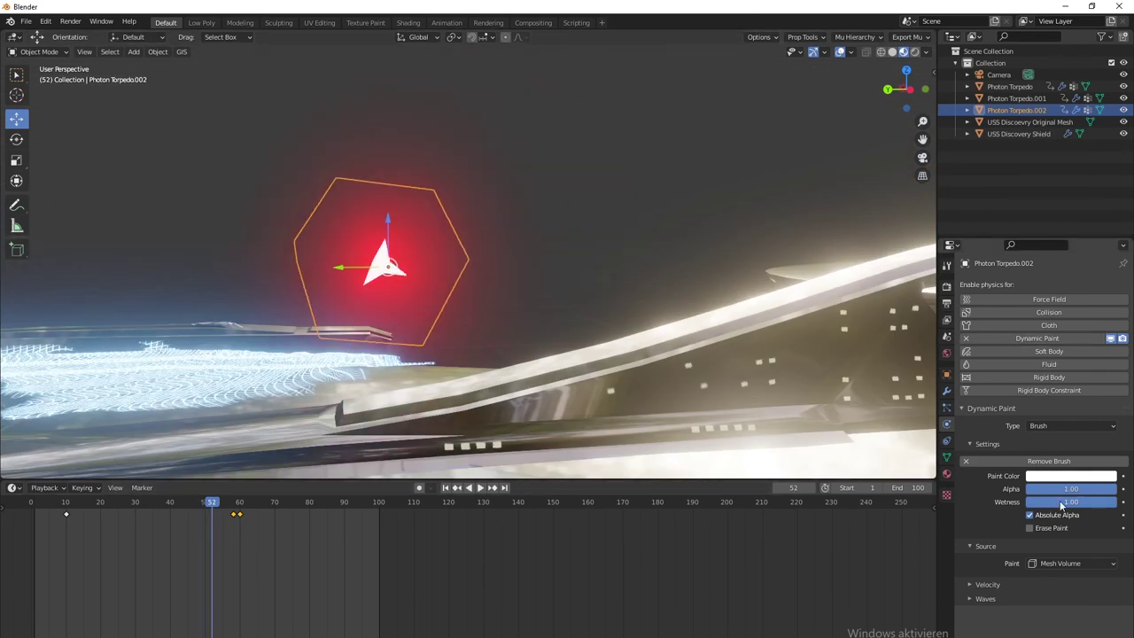
left_click(270, 386)
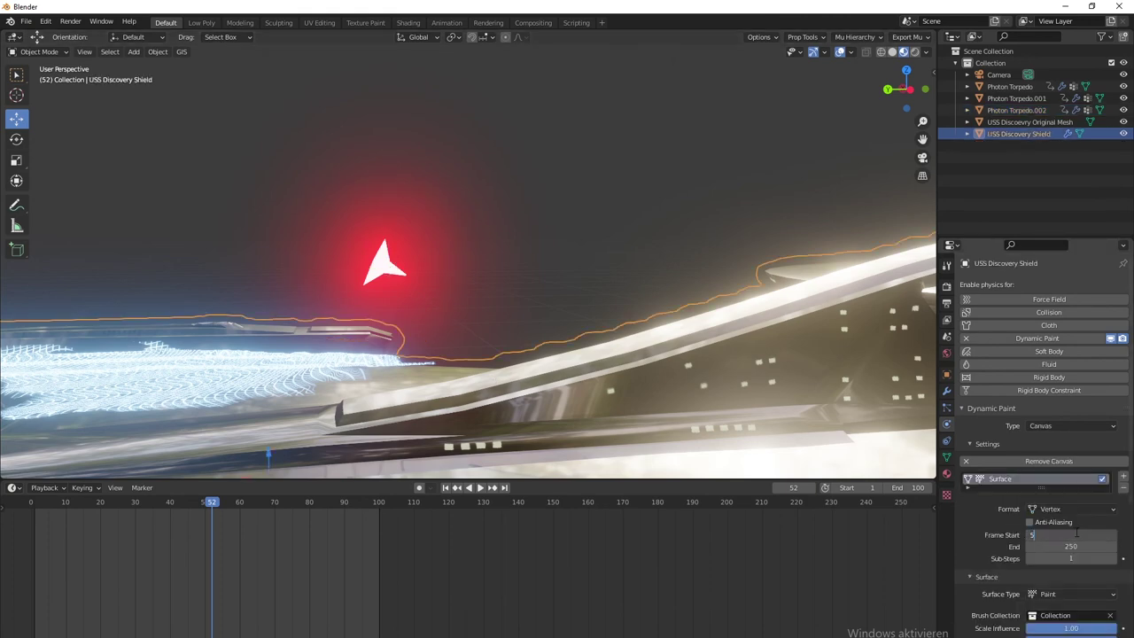
Step: Check the end of the animation and set the shield canvas's end frame to 100
scroll(497, 368, "down", 10)
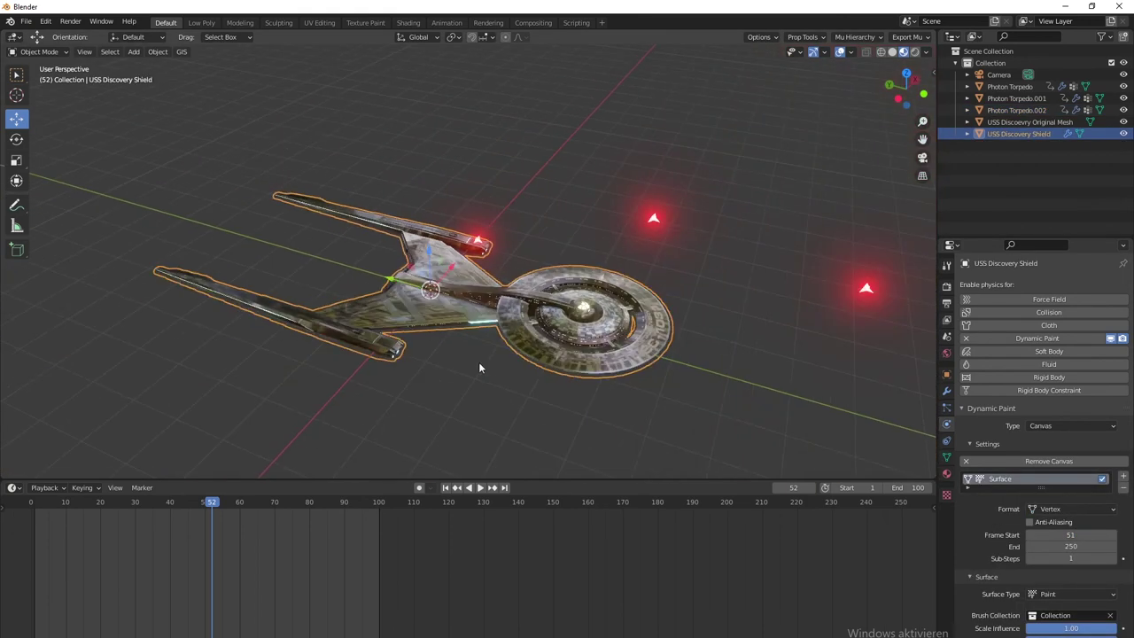
left_click_drag(214, 504, 374, 502)
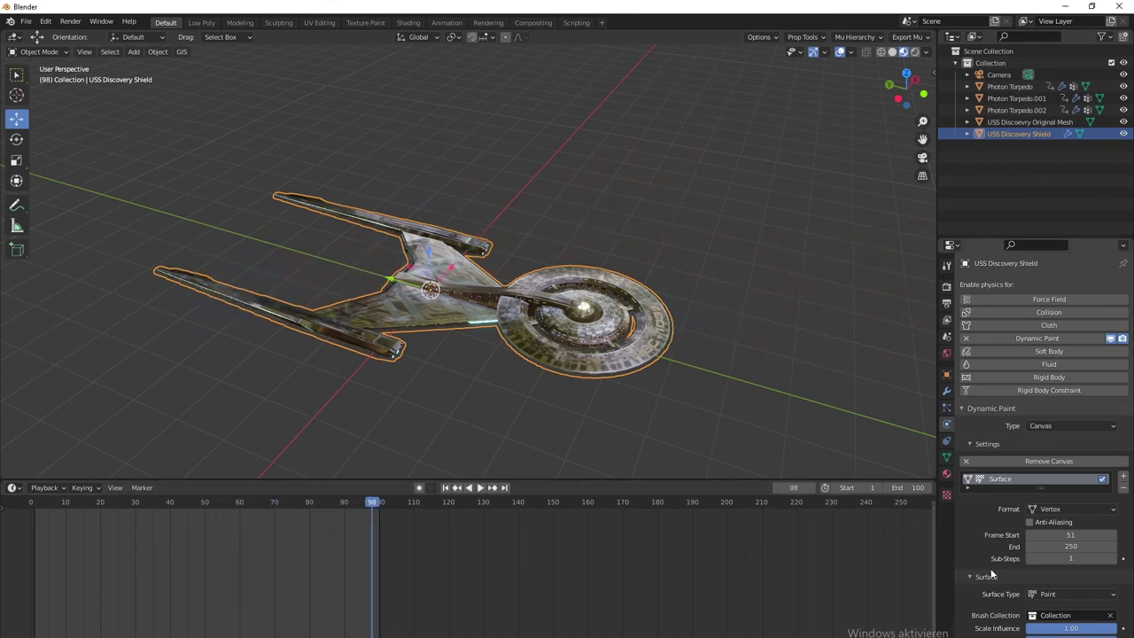
left_click(1055, 547)
type("100")
Step: Play the animation through the camera to examine the shield effect within the new frame range
key("KP_0")
key("space")
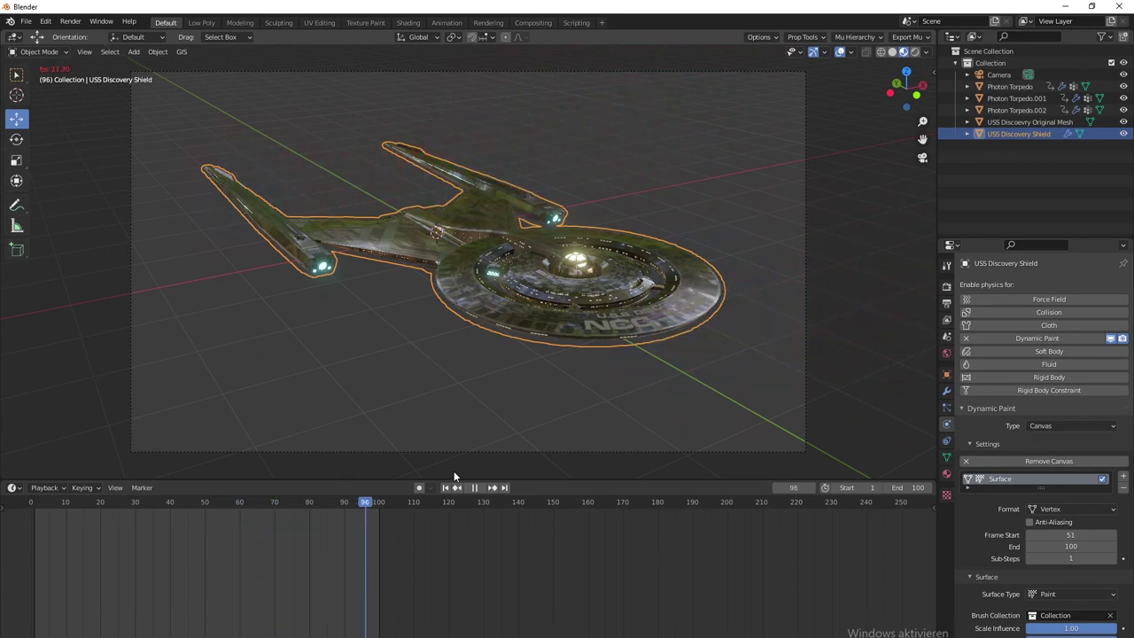
key("space")
middle_click_drag(512, 446, 378, 382)
key("KP_0")
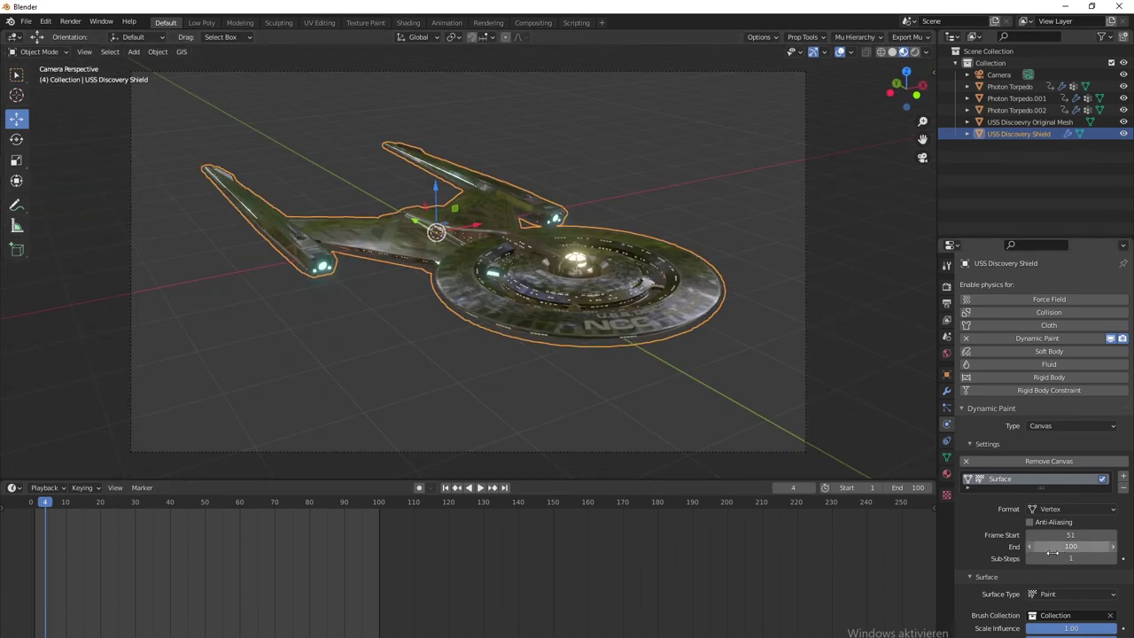
Step: Show the shield canvas's Cache settings and save the project as "Energy Shield tutorial.blend" in the Tutorials folder
scroll(995, 565, "down", 7)
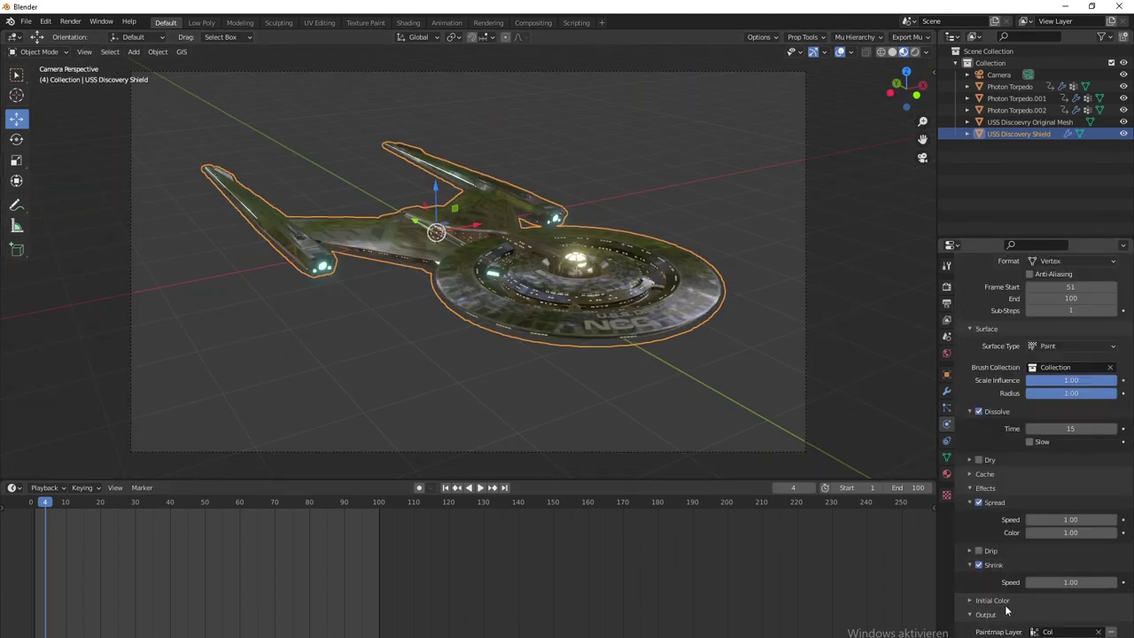
left_click(985, 474)
scroll(1019, 531, "down", 2)
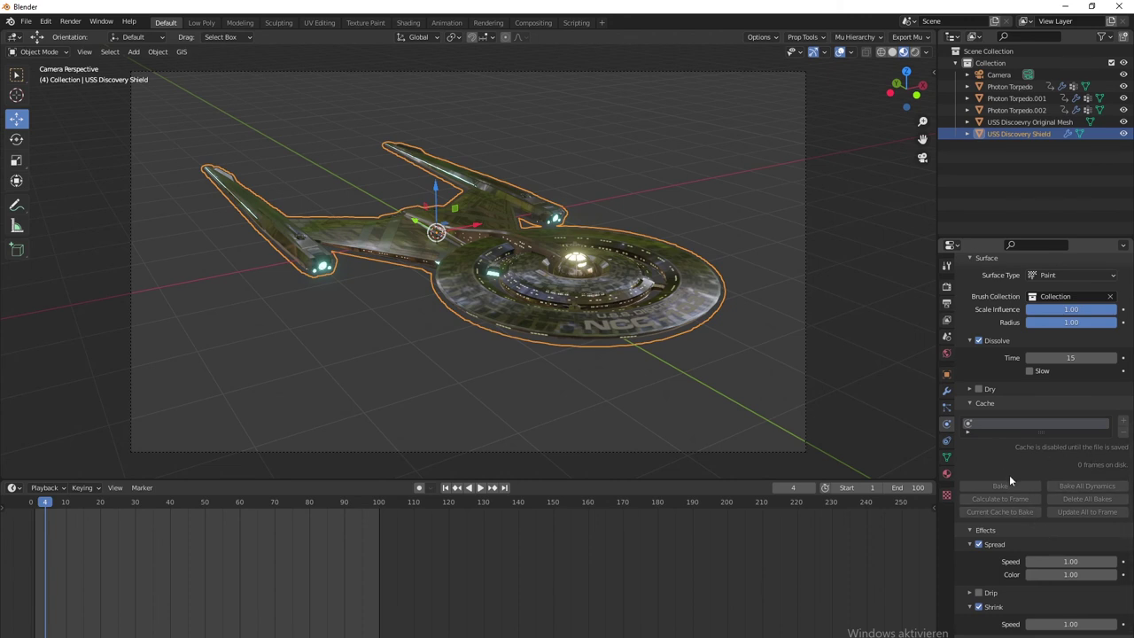
key("ctrl+s")
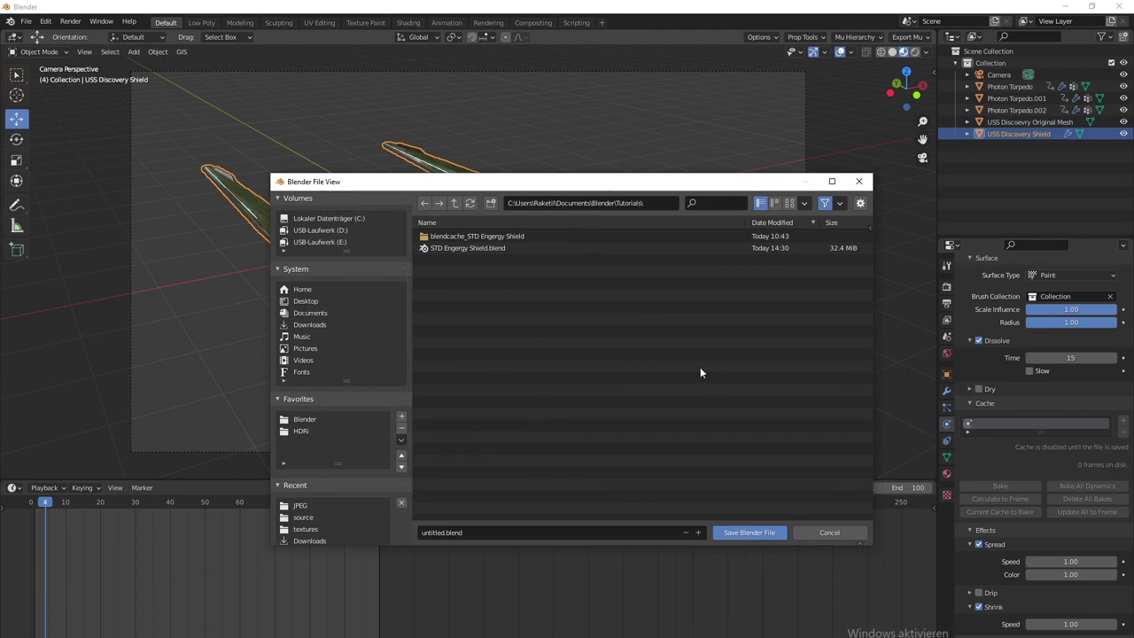
left_click(473, 532)
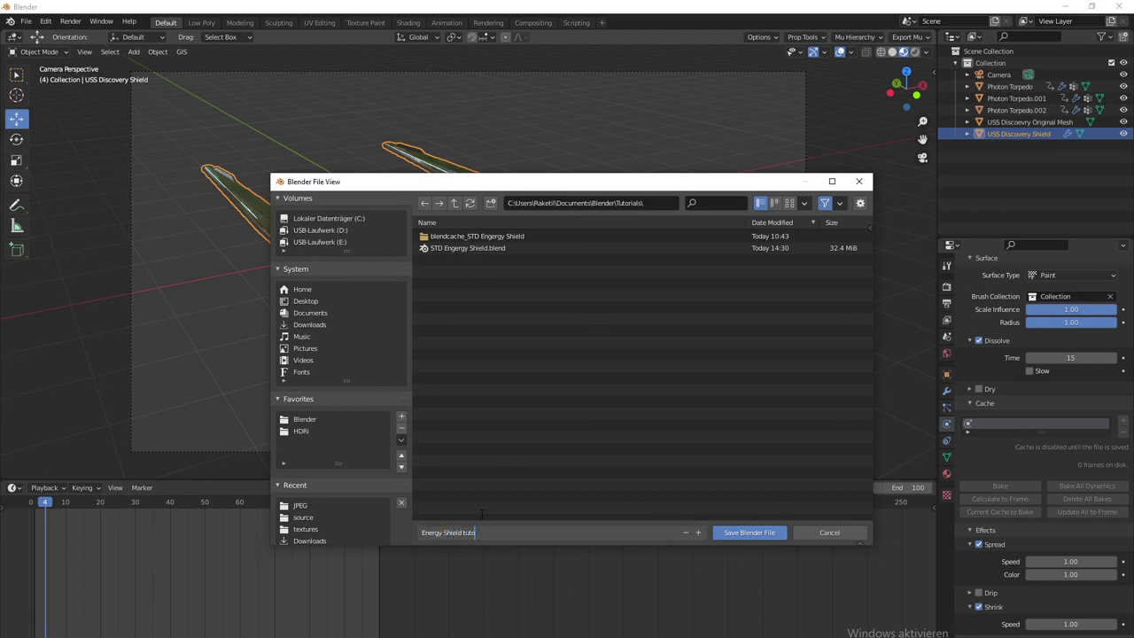
left_click(760, 533)
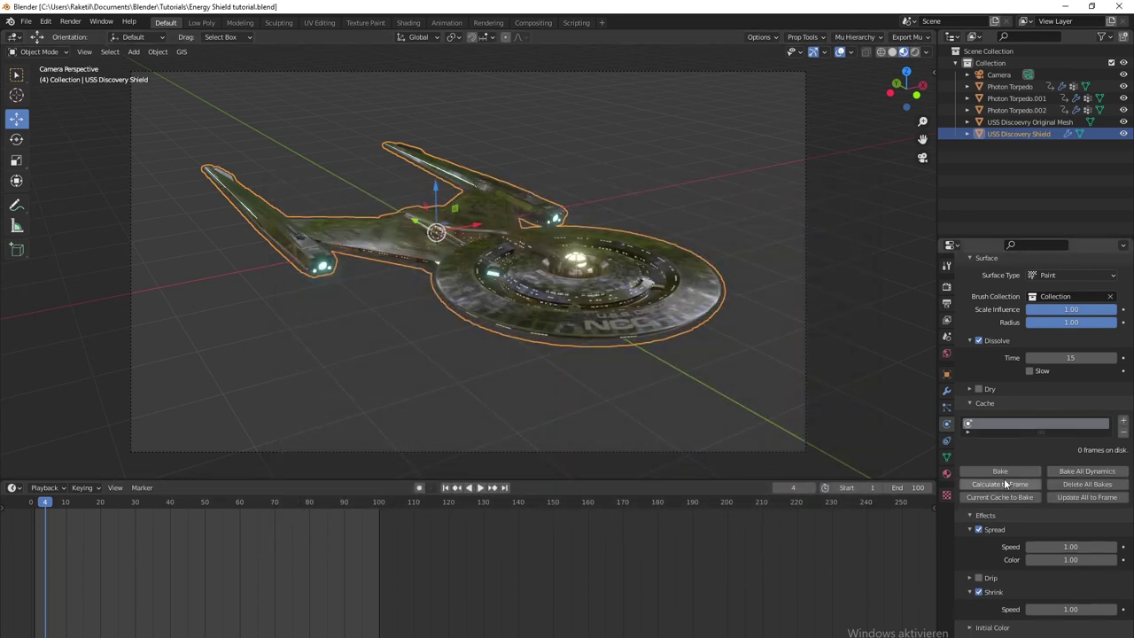
Step: Bake the shield's Dynamic Paint cache, delete that bake, and bake the cache again
left_click(1013, 473)
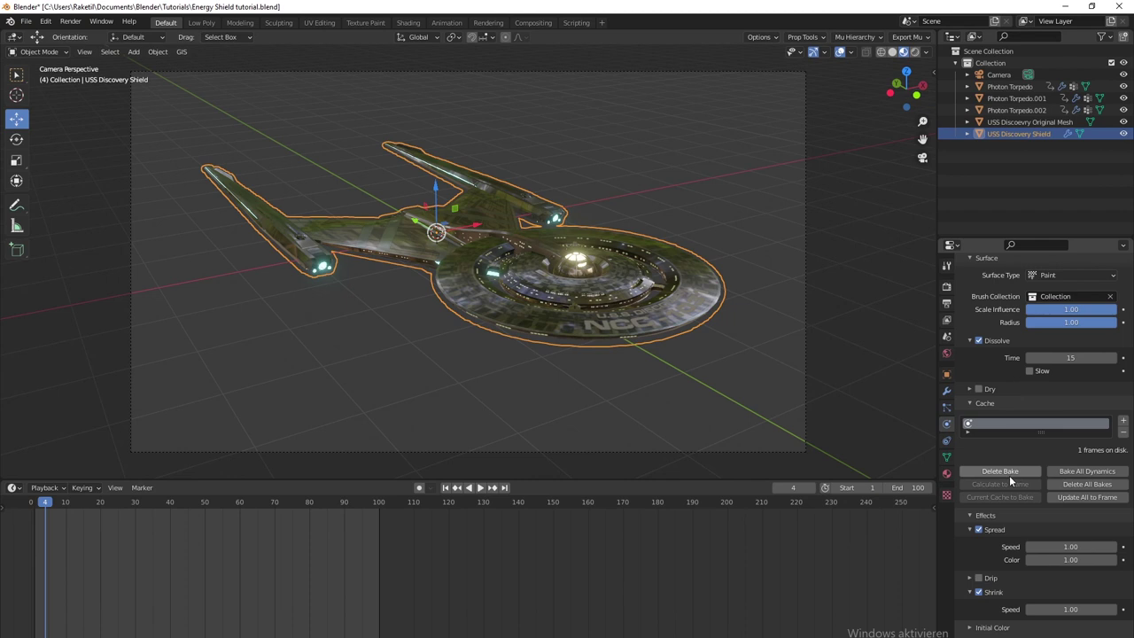
left_click(1009, 473)
left_click(1012, 471)
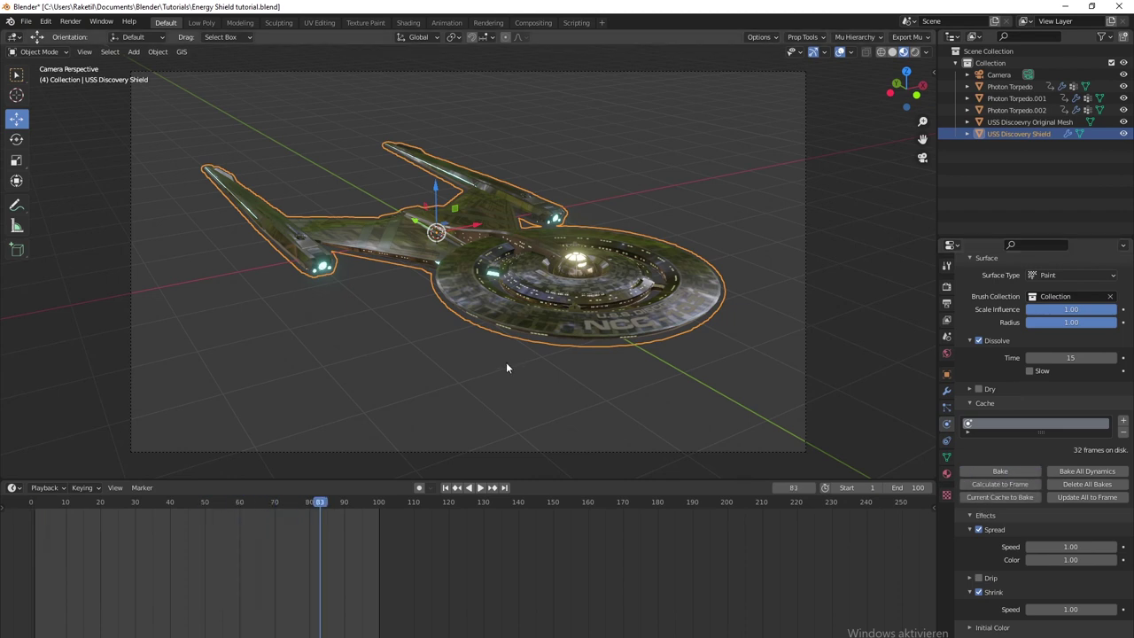
Step: Play the baked animation from the first frame and examine the shield impacts through the camera
key("shift+Left")
key("space")
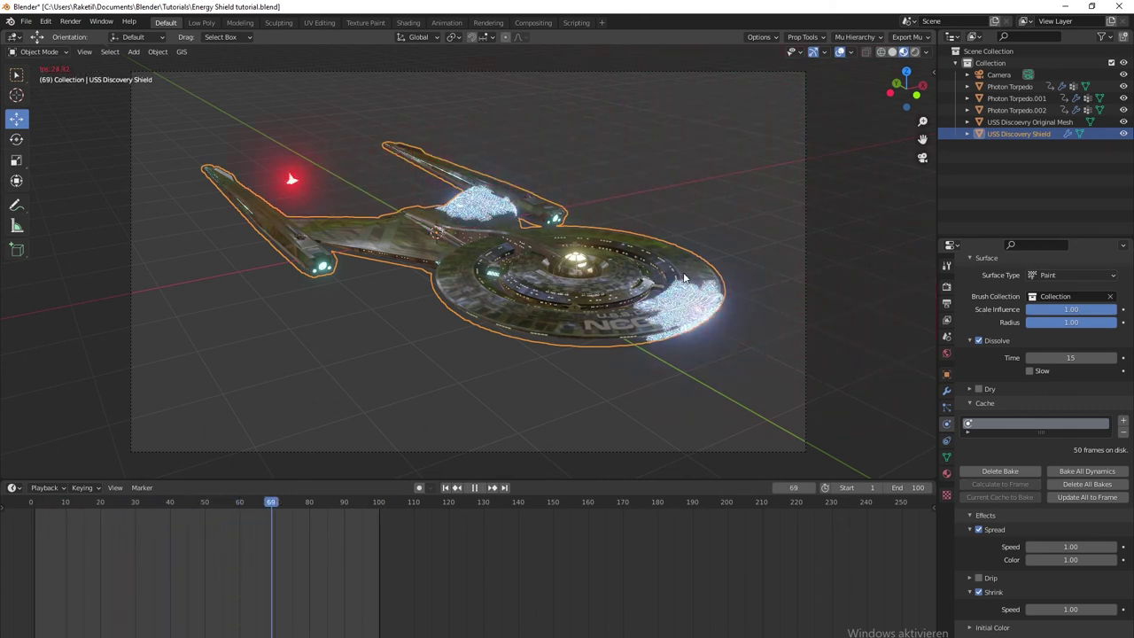
key("space")
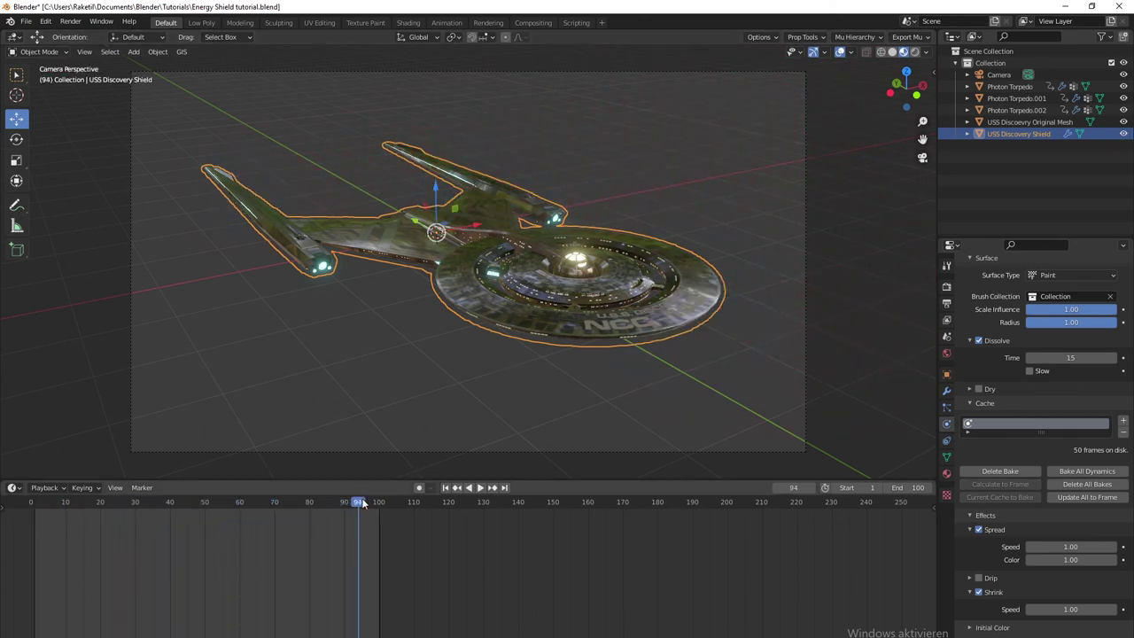
Step: Move to frame 62, switch the viewport to rendered shading and set the world background strength to 0
left_click_drag(361, 504, 248, 526)
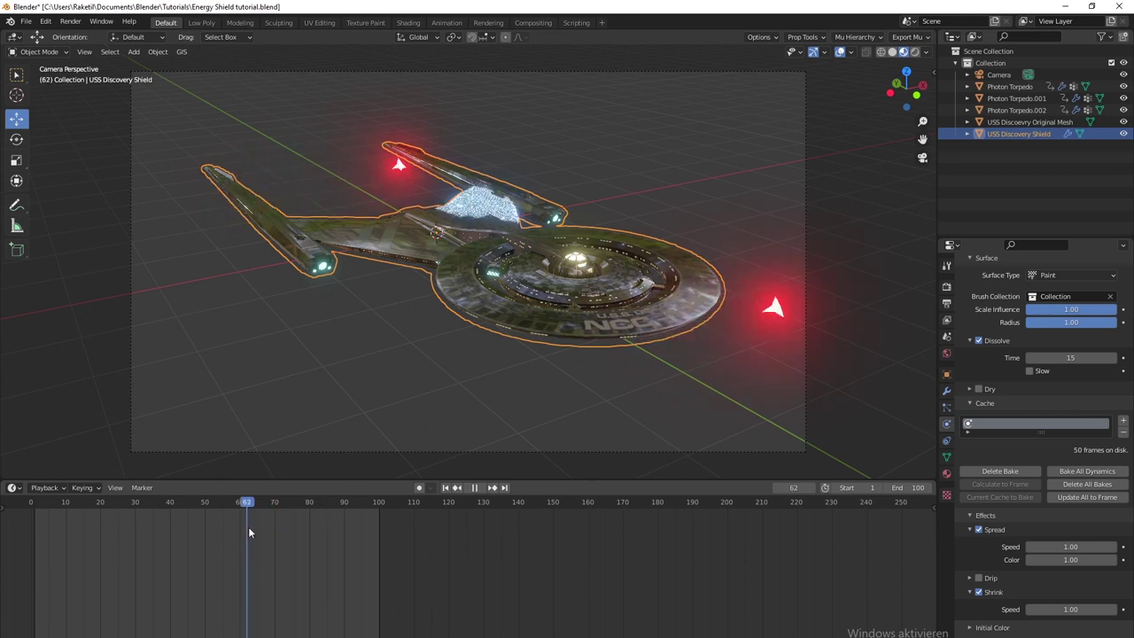
left_click(915, 52)
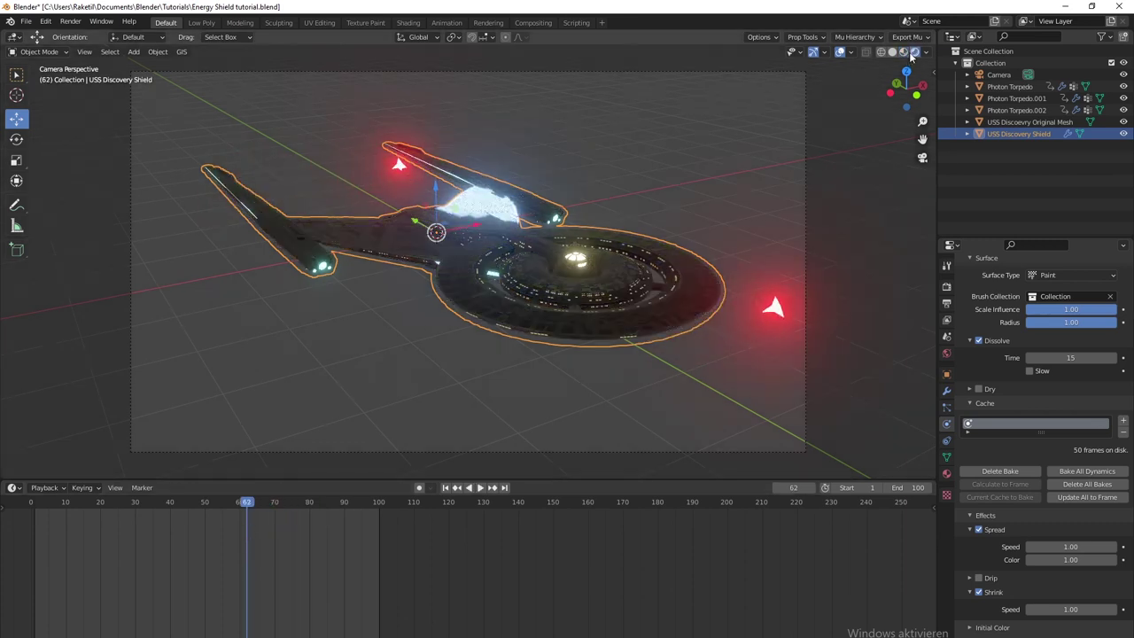
left_click(947, 353)
left_click(1068, 362)
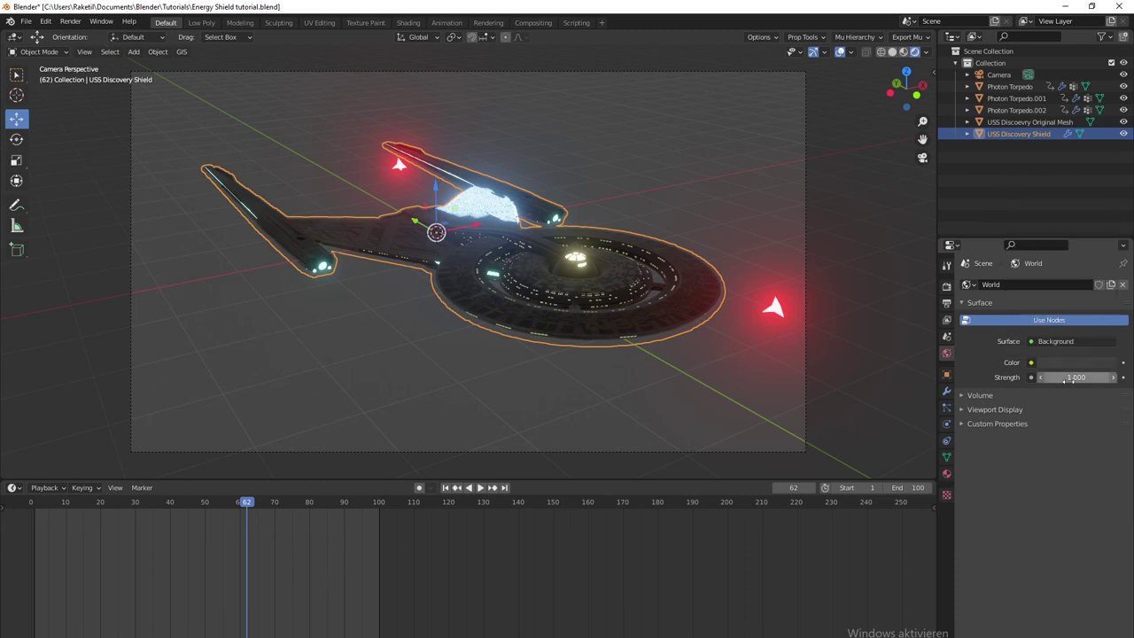
left_click_drag(1077, 377, 992, 378)
left_click(829, 230)
Step: Play the shield impacts from about frame 60 and examine them without world lighting
key("space")
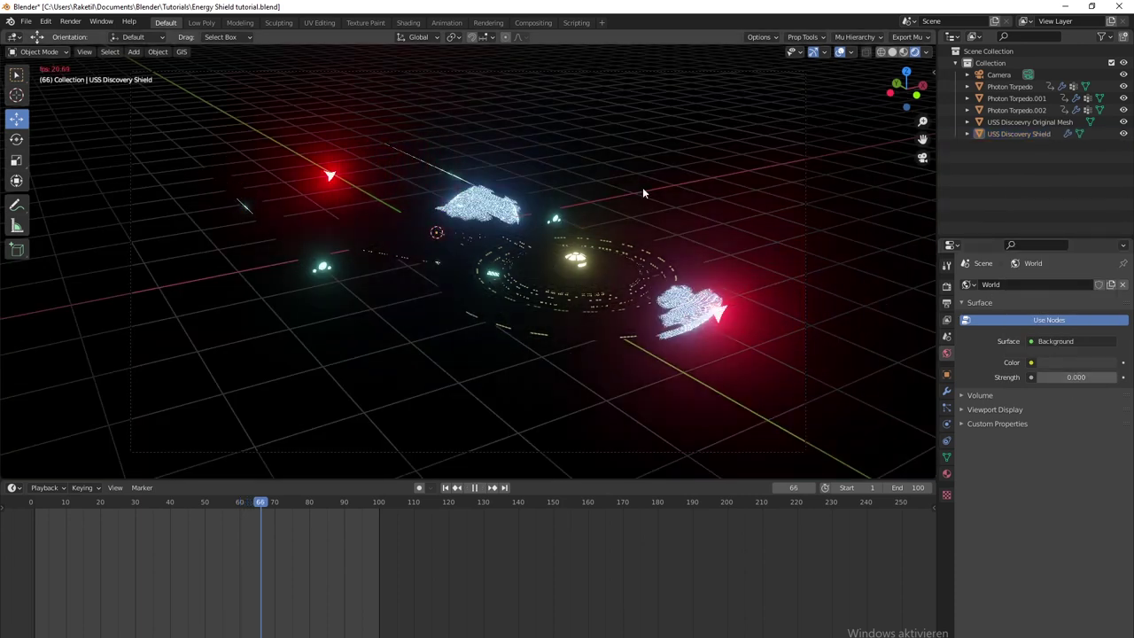
key("space")
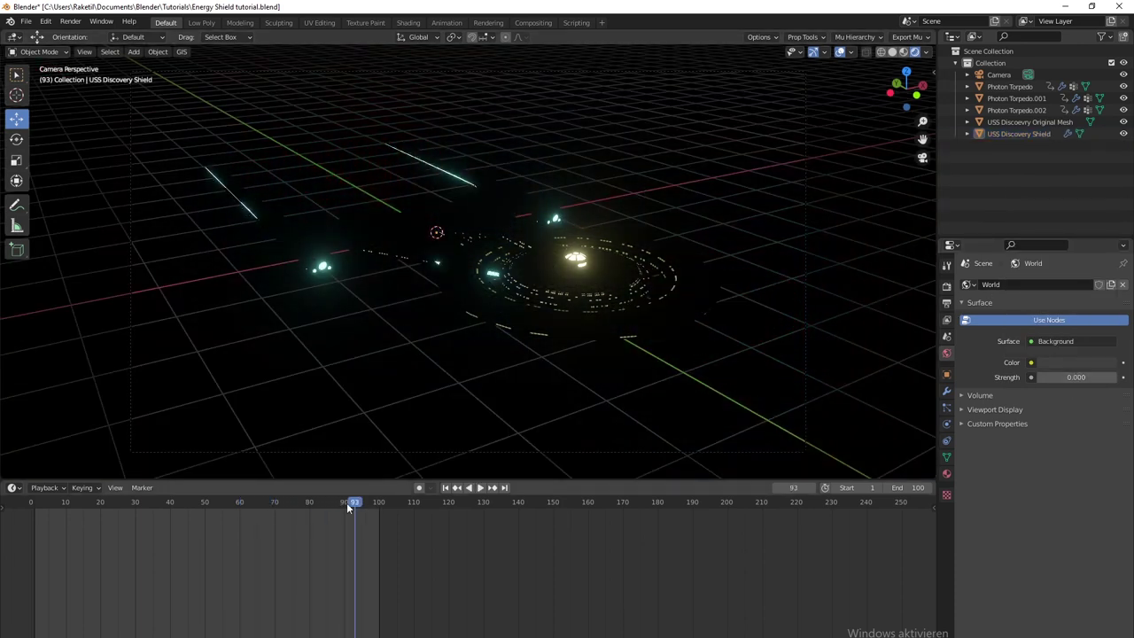
left_click_drag(346, 503, 227, 501)
key("space")
key("space")
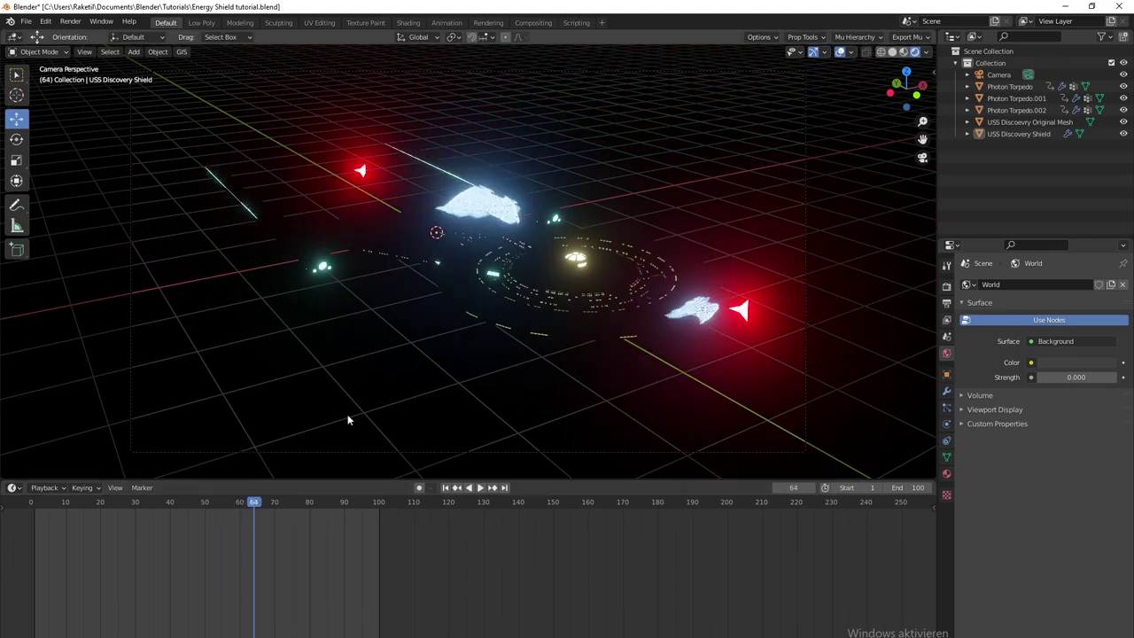
Step: Add an area light at the origin and raise it about 3.46 m along the global Z axis
middle_click_drag(884, 247, 697, 299)
middle_click_drag(576, 301, 485, 241)
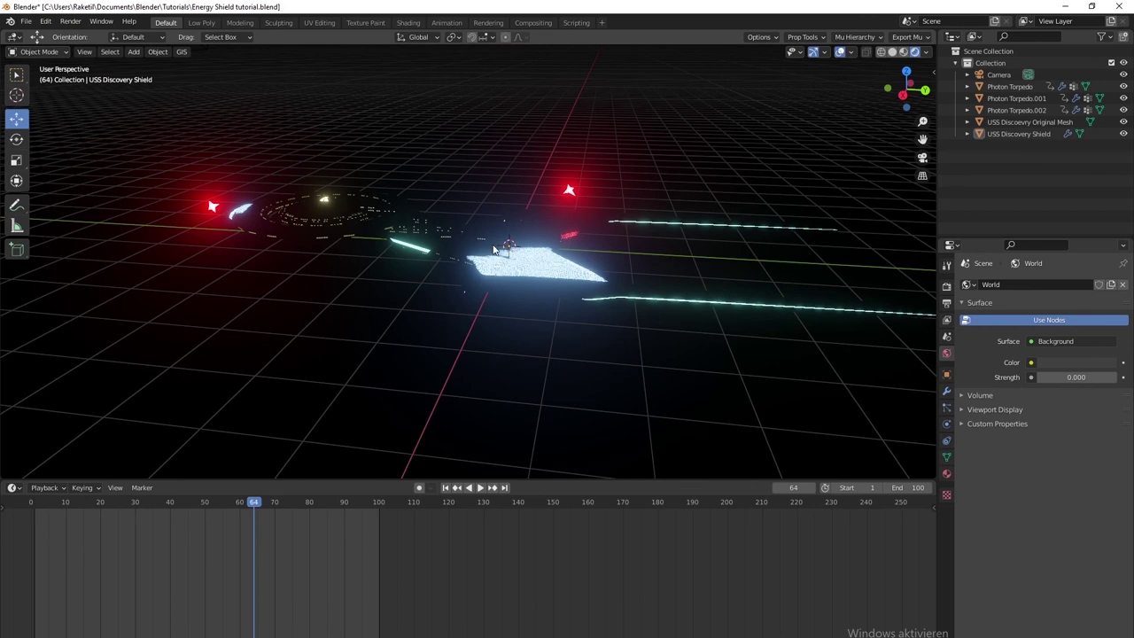
key("shift+a")
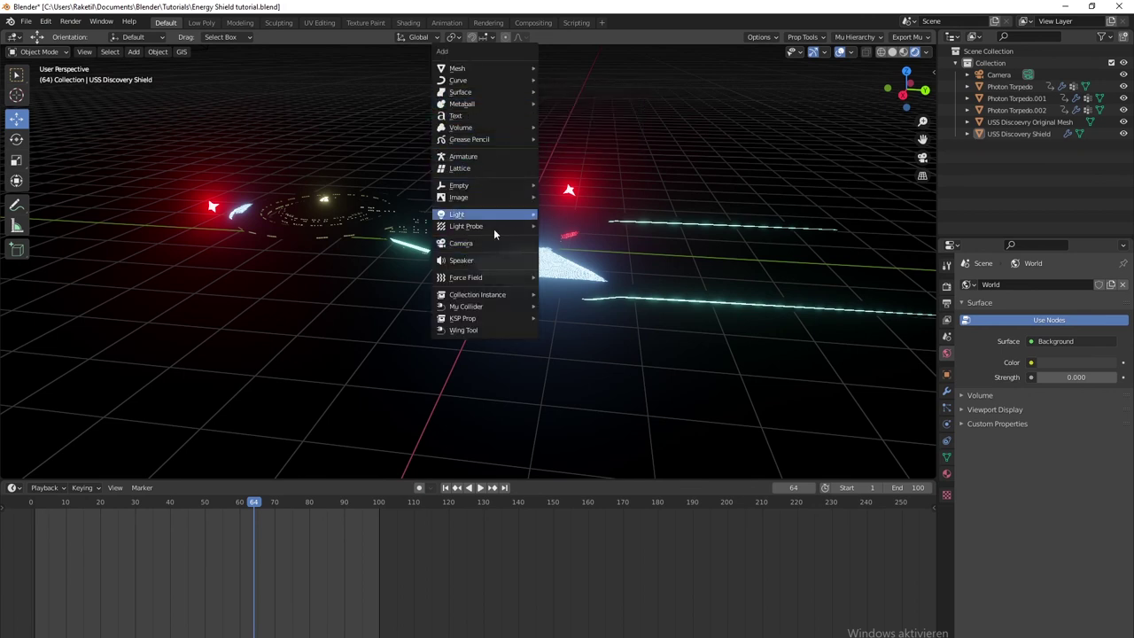
mouse_move(510, 214)
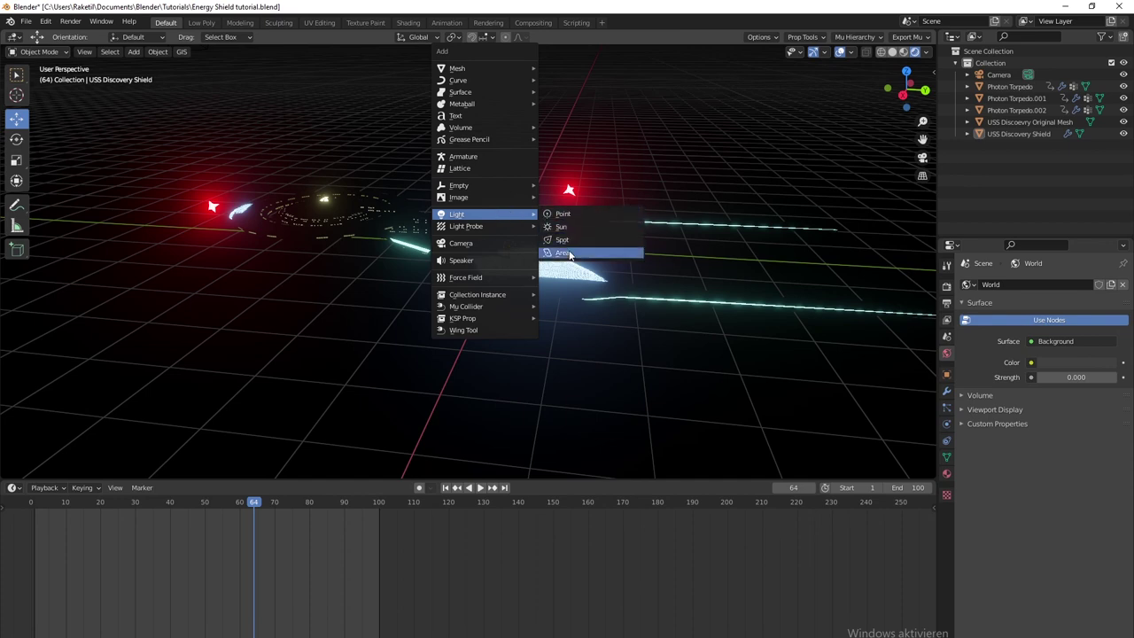
left_click(566, 252)
scroll(511, 298, "down", 3)
key("g")
key("z")
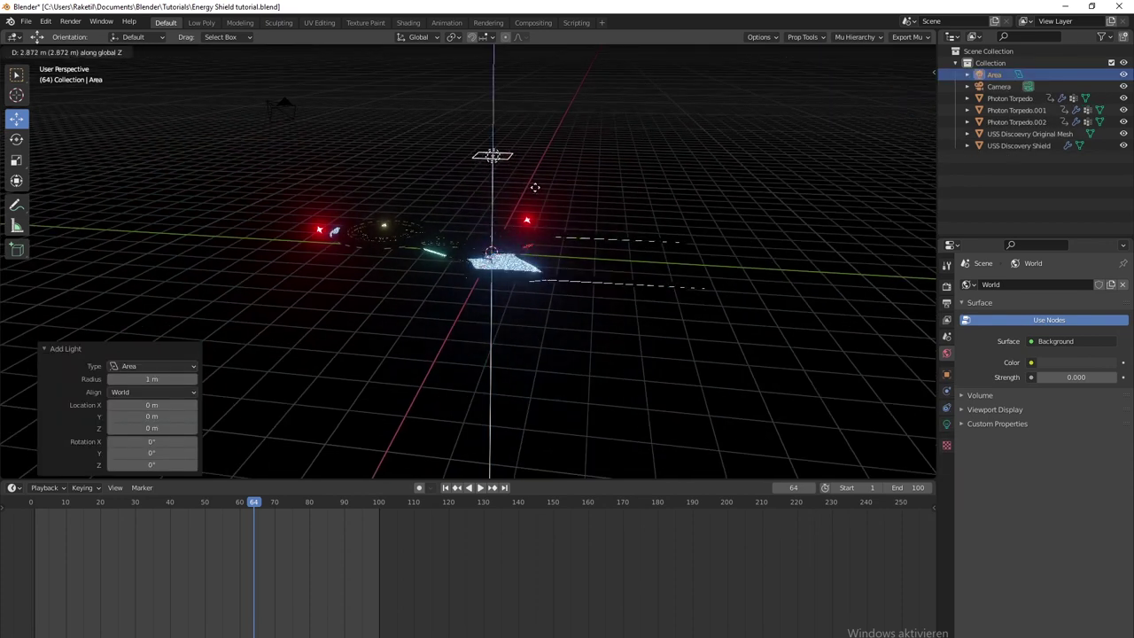
left_click(533, 172)
Step: Scale the area light up by about 11.5 and raise it about 0.9 m further along Z
middle_click_drag(534, 174, 578, 201)
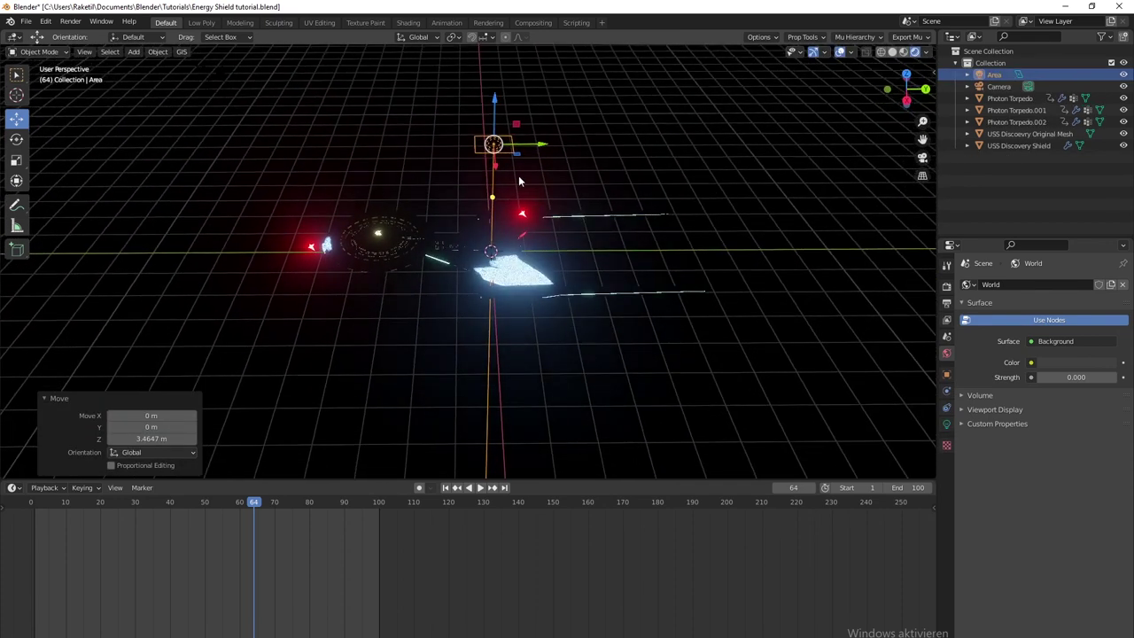
key("s")
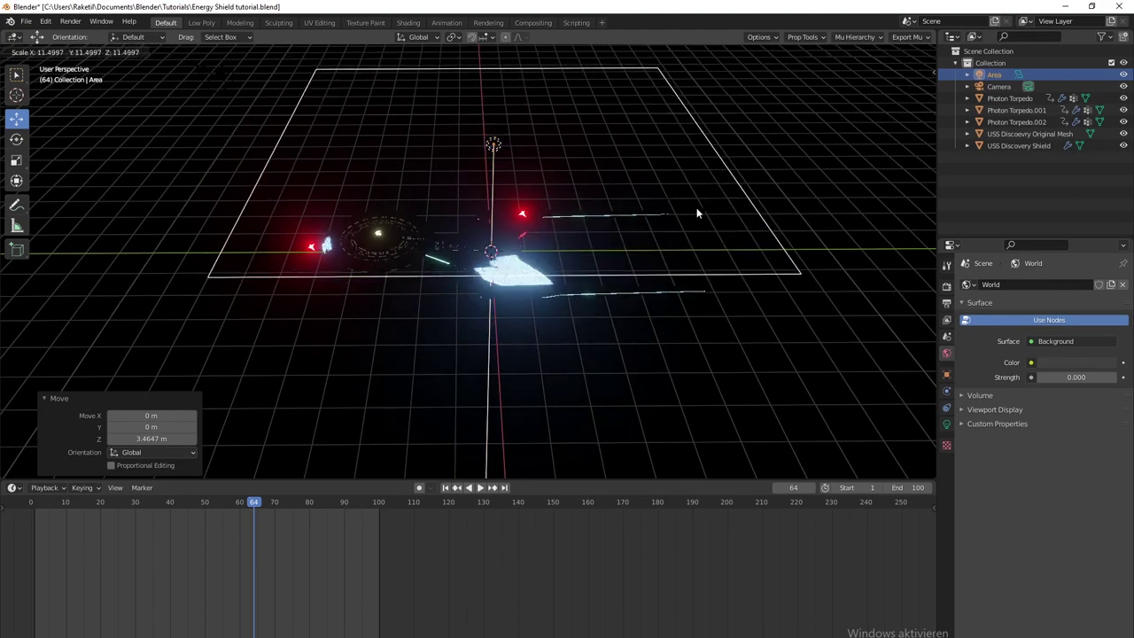
left_click(697, 209)
middle_click_drag(696, 209, 610, 190)
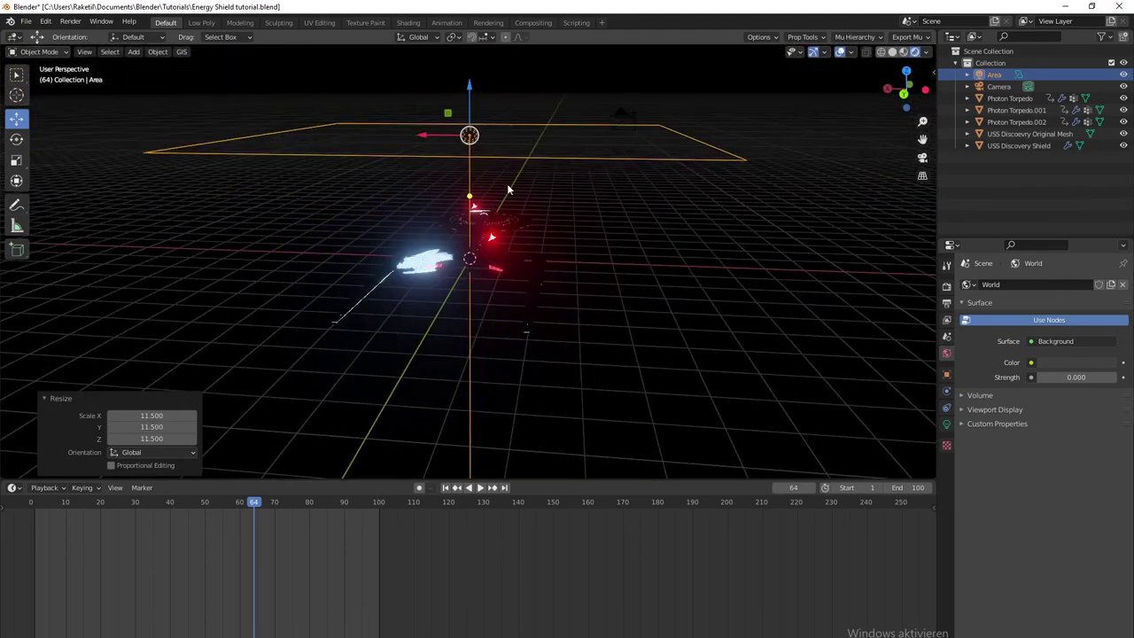
key("g")
key("z")
left_click(523, 152)
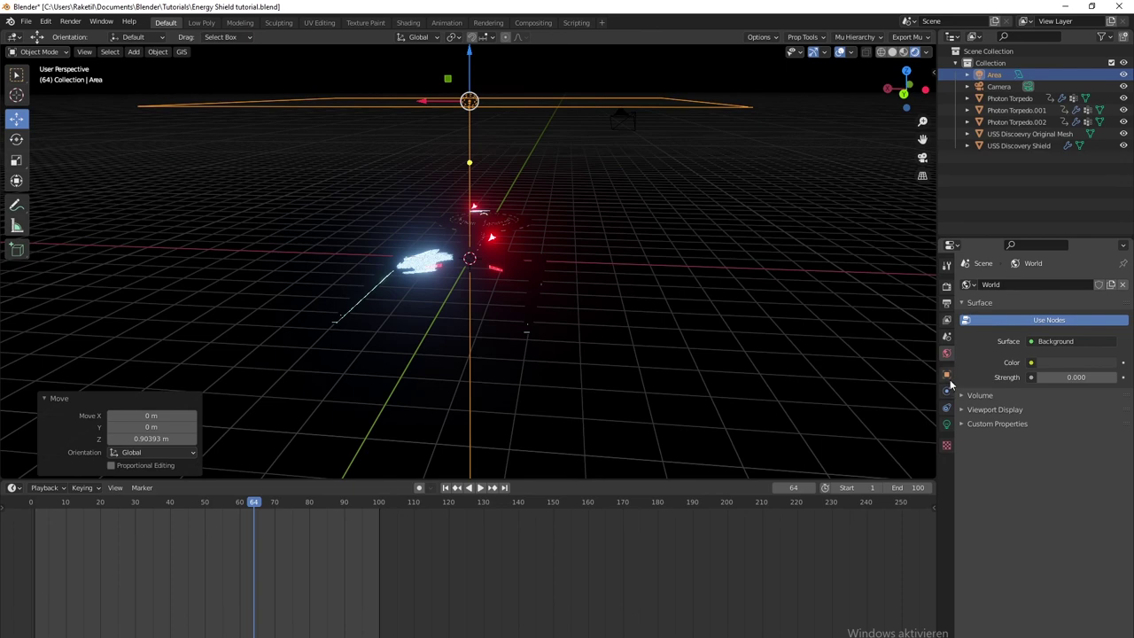
Step: Set the area light's power to 5000 W and return to the camera view
left_click(946, 424)
left_click(1068, 362)
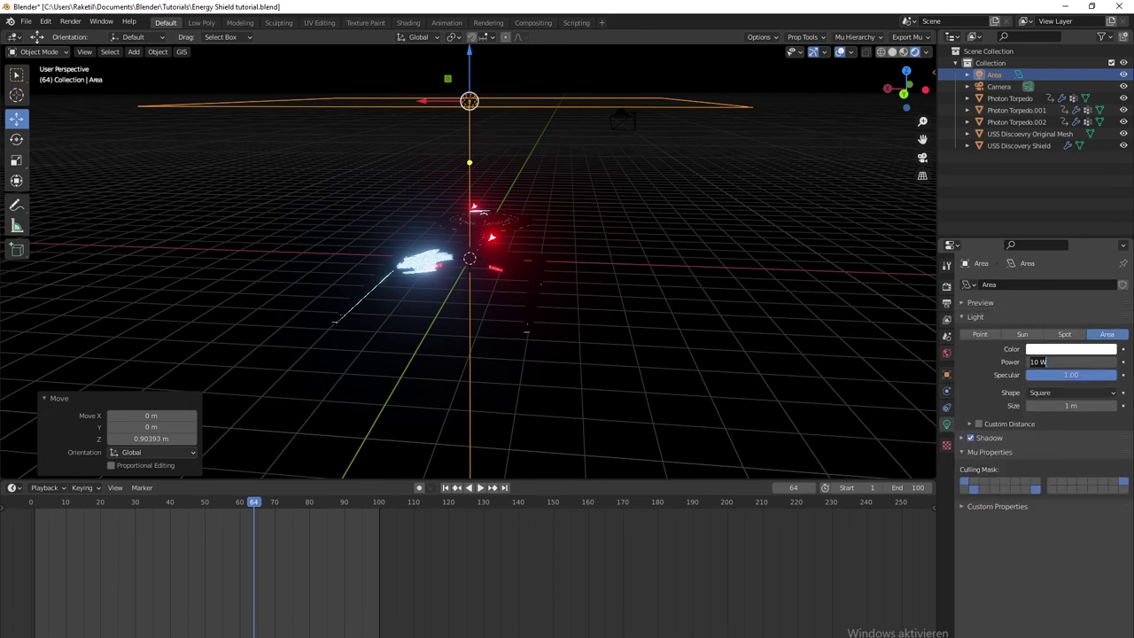
type("5kw")
key("Return")
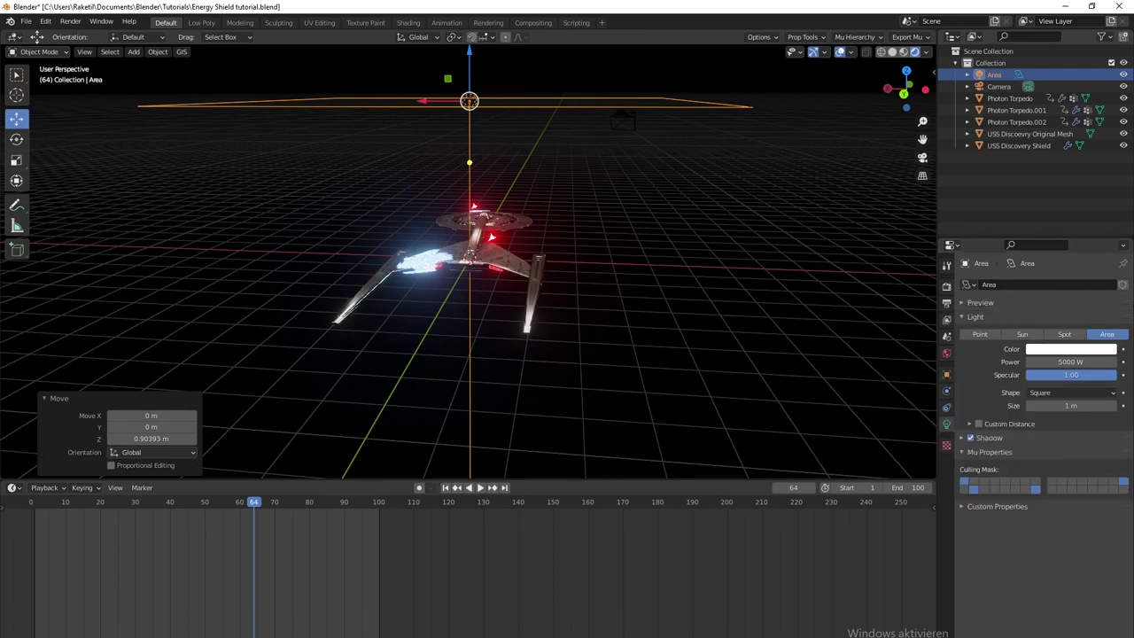
middle_click_drag(608, 198, 591, 237)
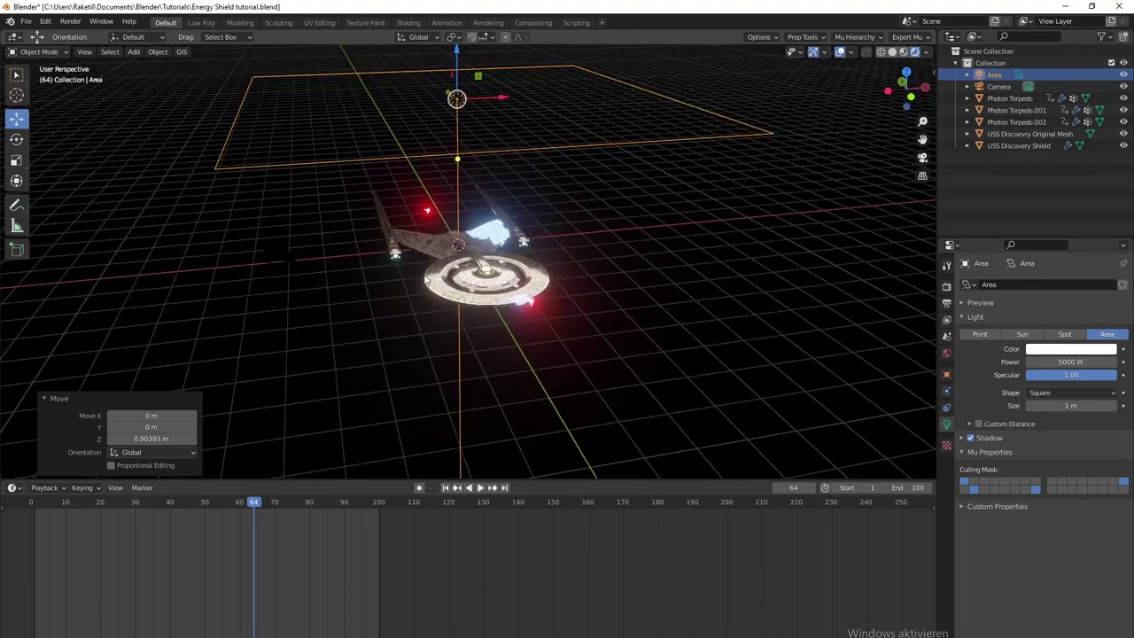
key("KP_0")
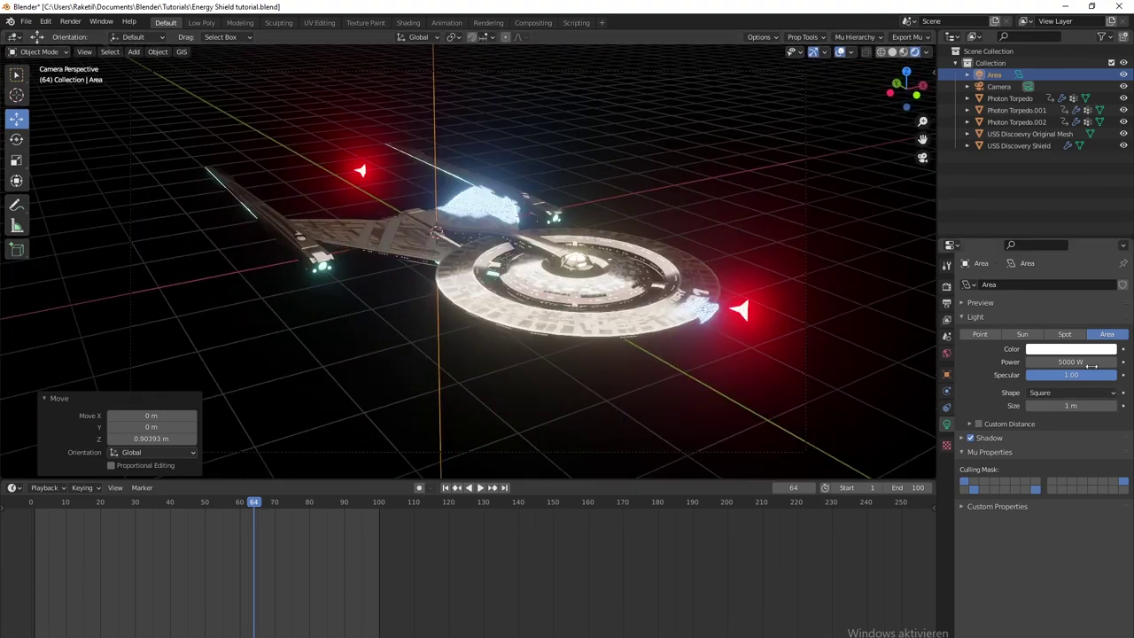
Step: Try an area light power of 2000 W, settle on 1500 W and deselect the light
left_click(1088, 362)
type("2kw")
key("Return")
left_click(1080, 362)
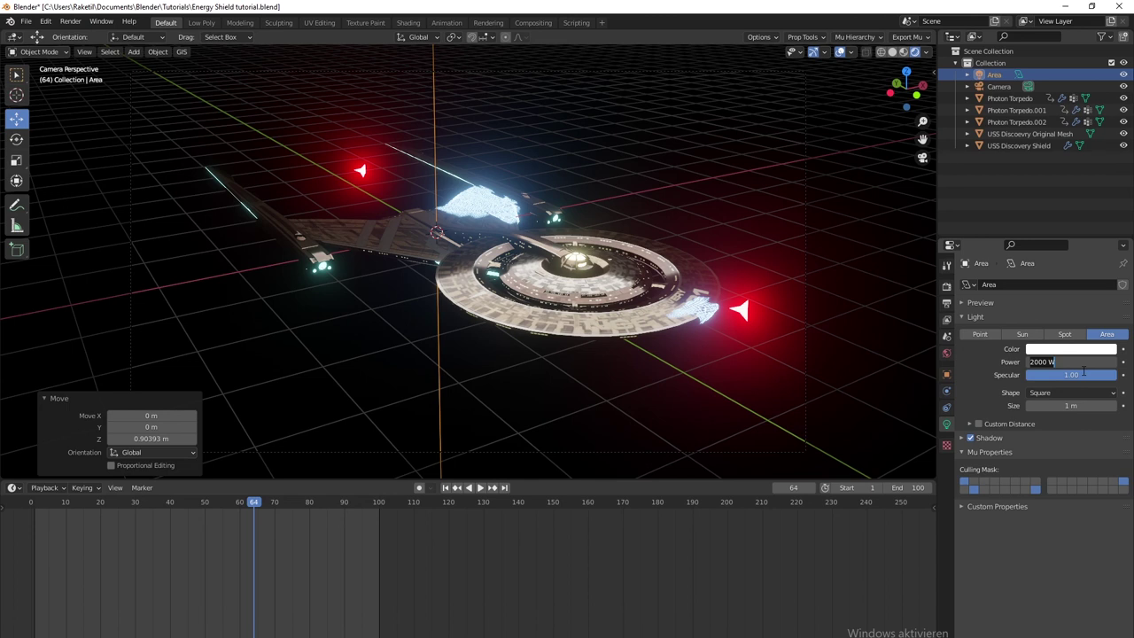
type("15kw")
key("Return")
left_click(818, 195)
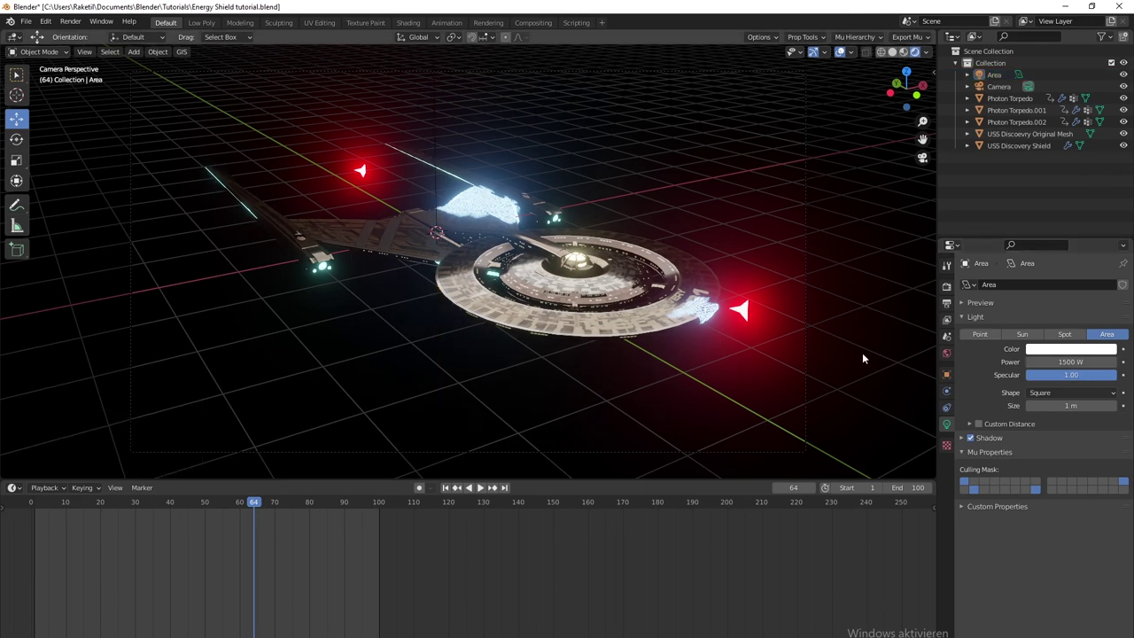
Step: Replay and scrub the animation to examine the shield impacts on the ship under the area light
key("space")
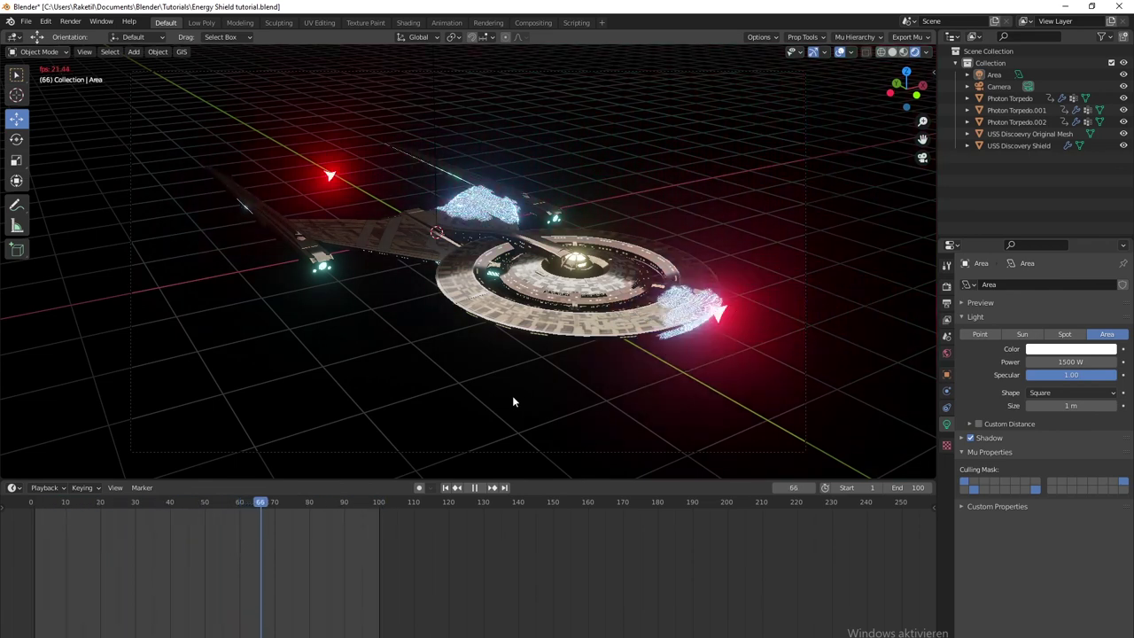
key("space")
left_click_drag(307, 526, 223, 500)
key("space")
key("space")
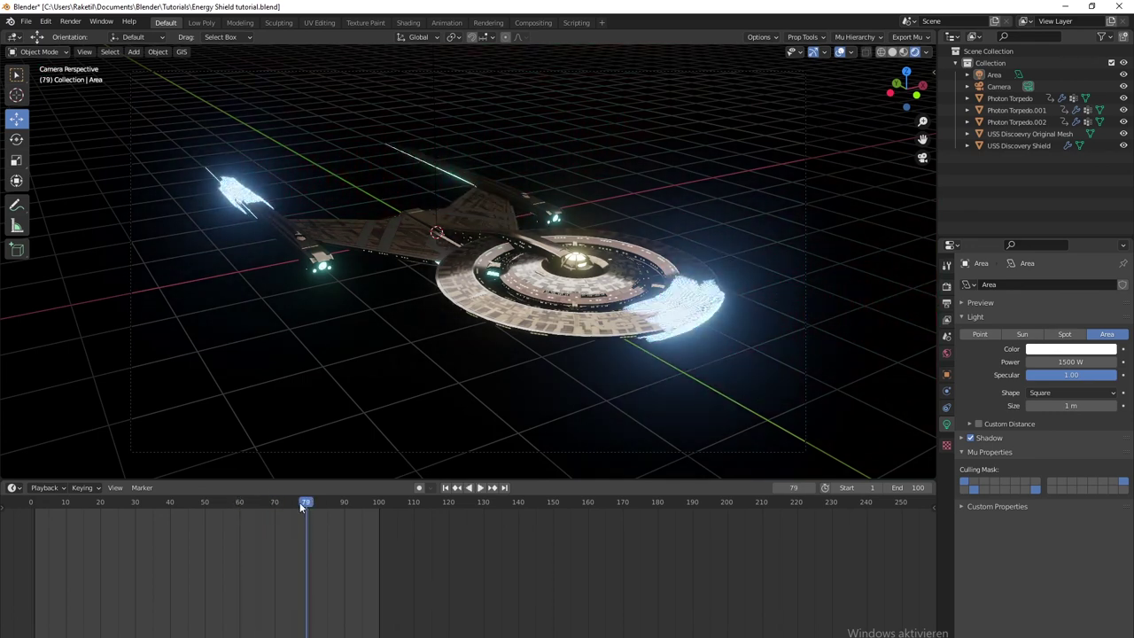
left_click_drag(301, 507, 48, 507)
key("space")
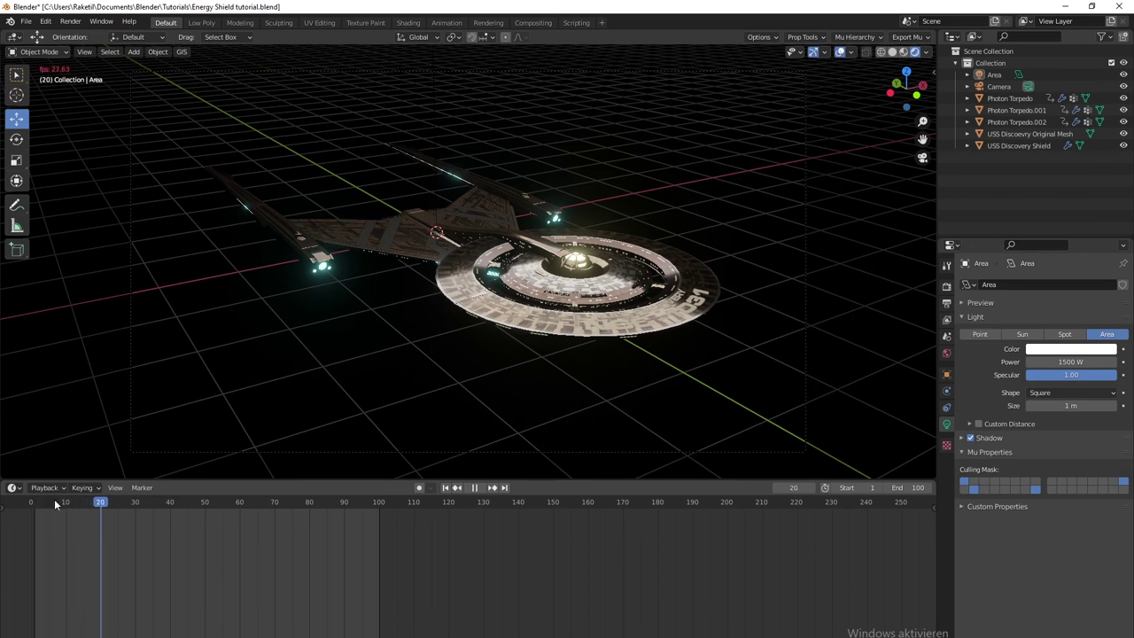
key("space")
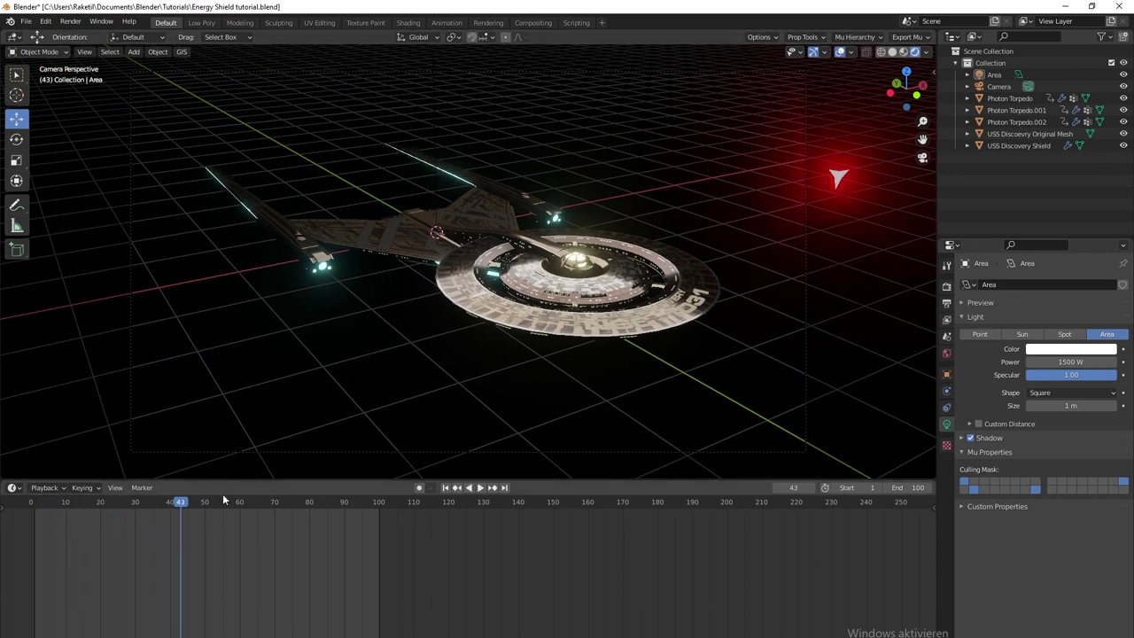
left_click_drag(185, 504, 236, 504)
middle_click_drag(390, 310, 506, 289)
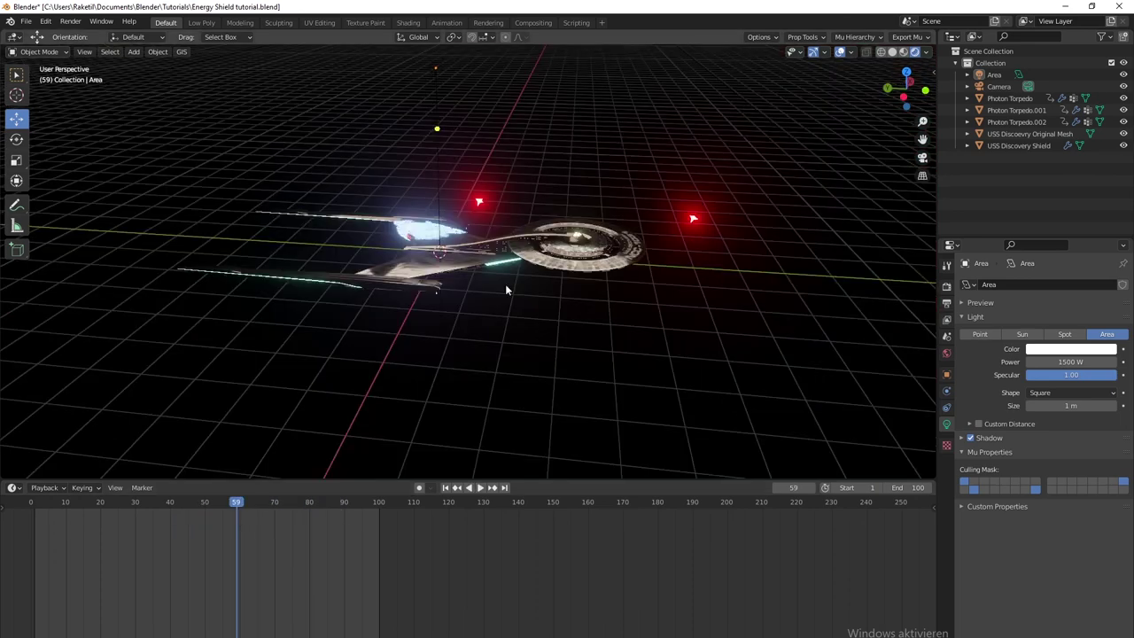